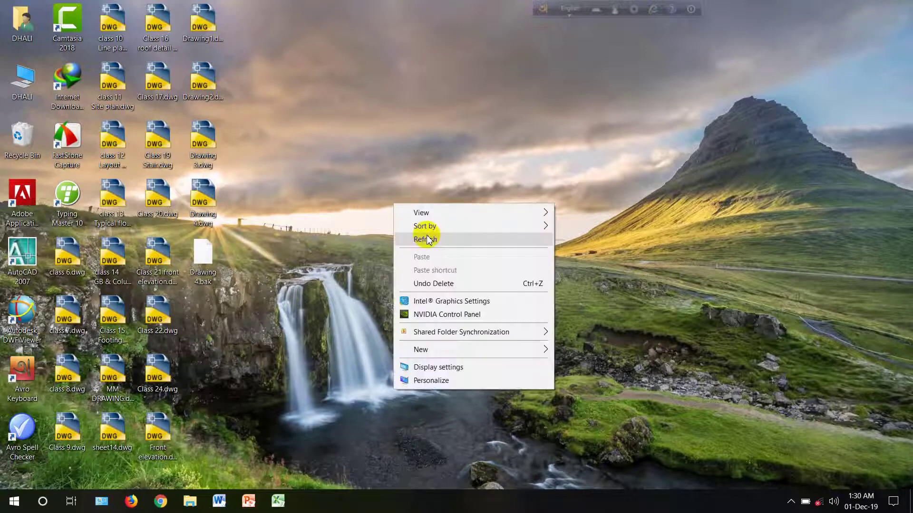
{"action": "left_click", "coordinate": [423, 234]}
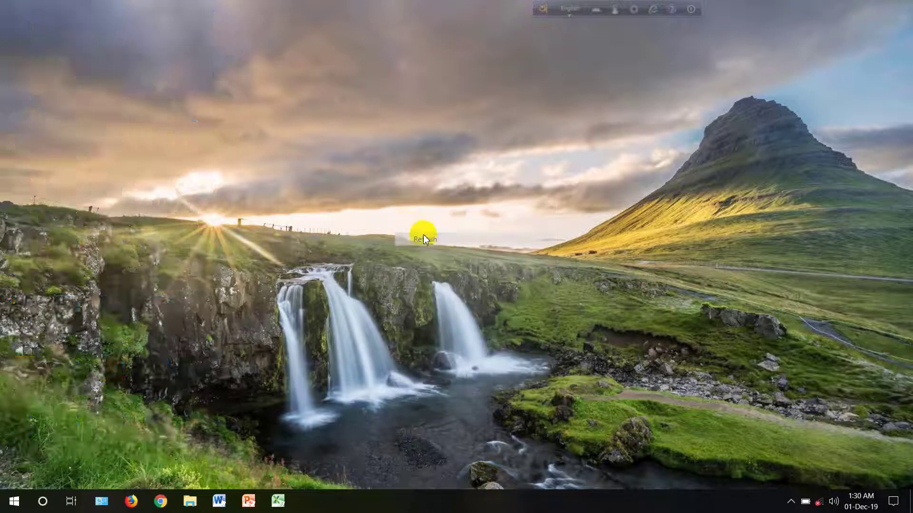
{"action": "right_click", "coordinate": [357, 188]}
{"action": "left_click", "coordinate": [386, 228]}
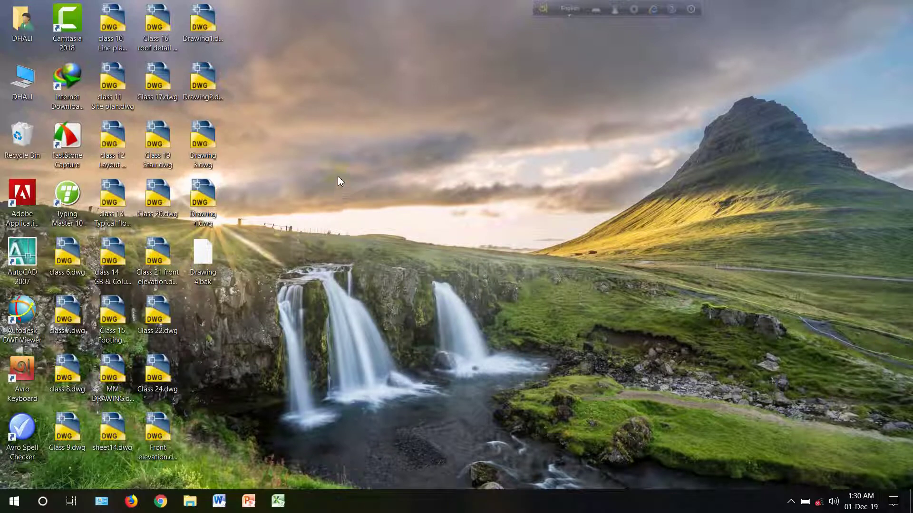
{"action": "right_click", "coordinate": [340, 157]}
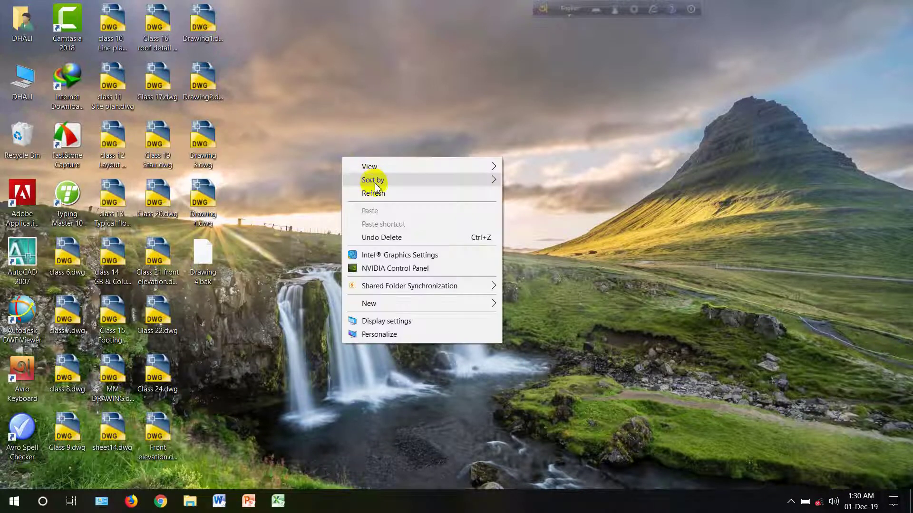
{"action": "left_click", "coordinate": [363, 190]}
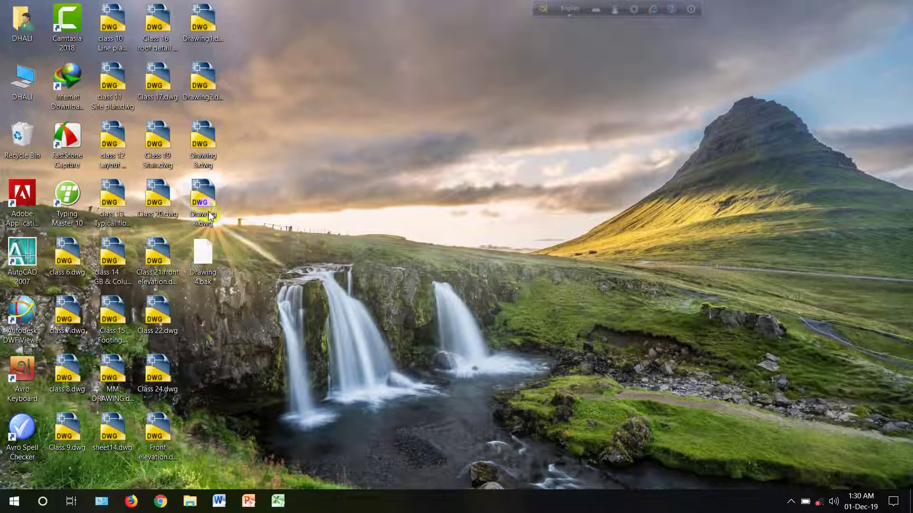
Step: Delete the Drawing 4.bak file from the desktop and open Drawing 4.dwg in AutoCAD, showing the floor plan without the road
{"action": "right_click", "coordinate": [195, 258]}
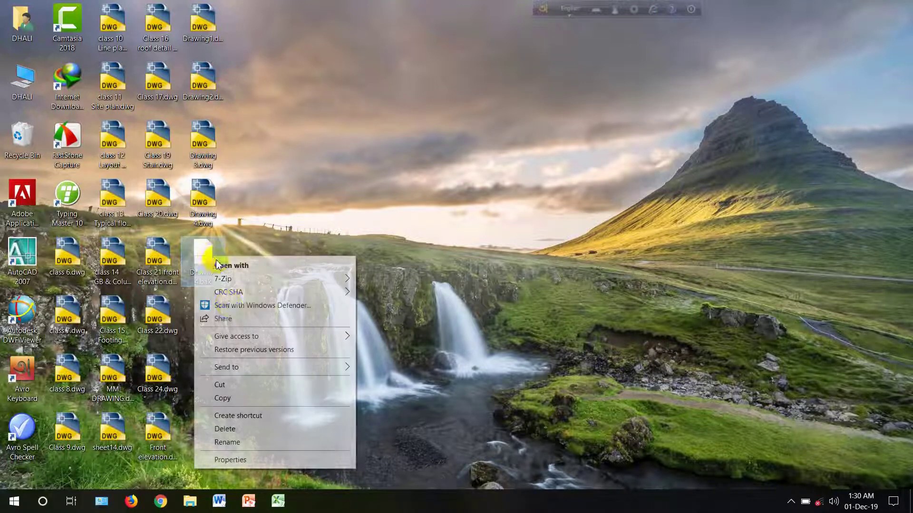
{"action": "left_click", "coordinate": [232, 429]}
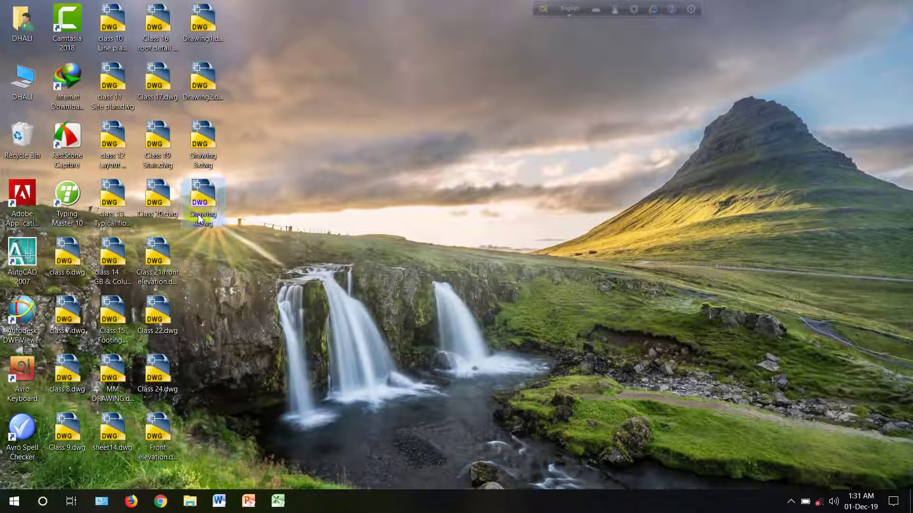
{"action": "left_click", "coordinate": [199, 216]}
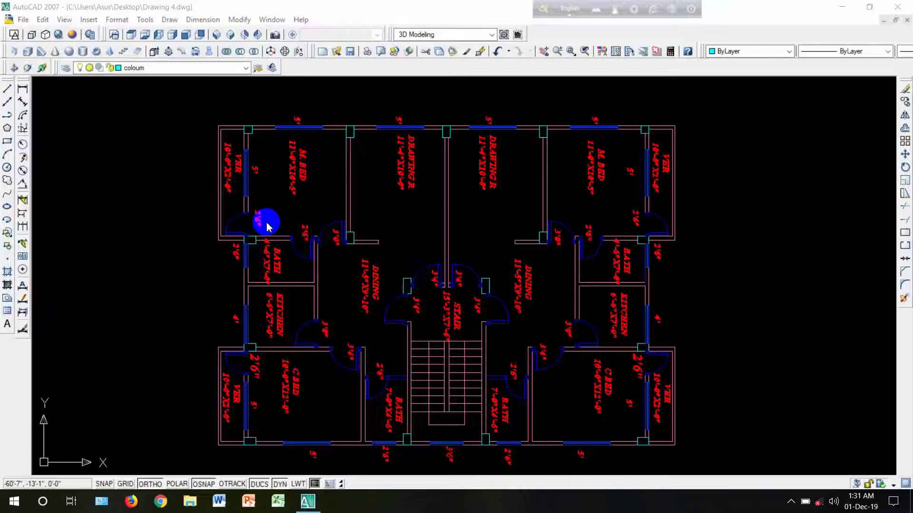
{"action": "scroll", "coordinate": [317, 199], "scroll_direction": "down", "scroll_amount": 5}
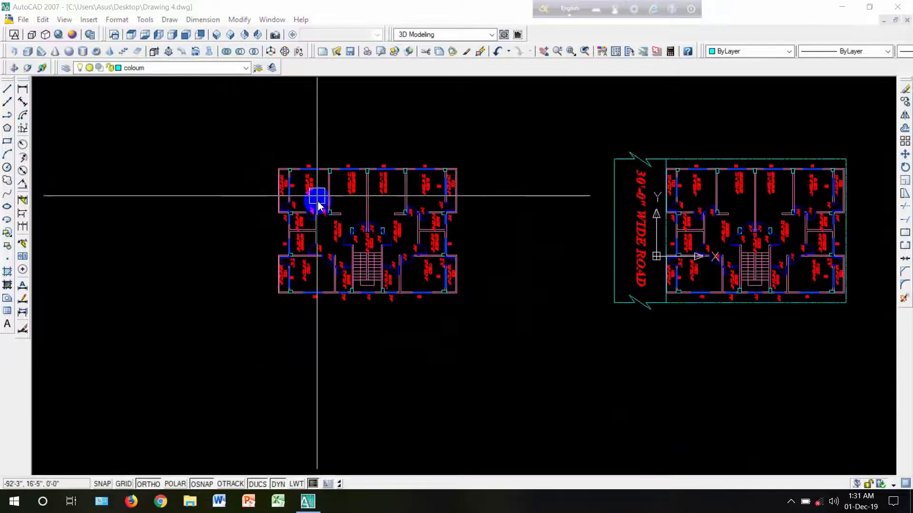
{"action": "scroll", "coordinate": [316, 200], "scroll_direction": "up", "scroll_amount": 2}
{"action": "scroll", "coordinate": [317, 201], "scroll_direction": "up", "scroll_amount": 2}
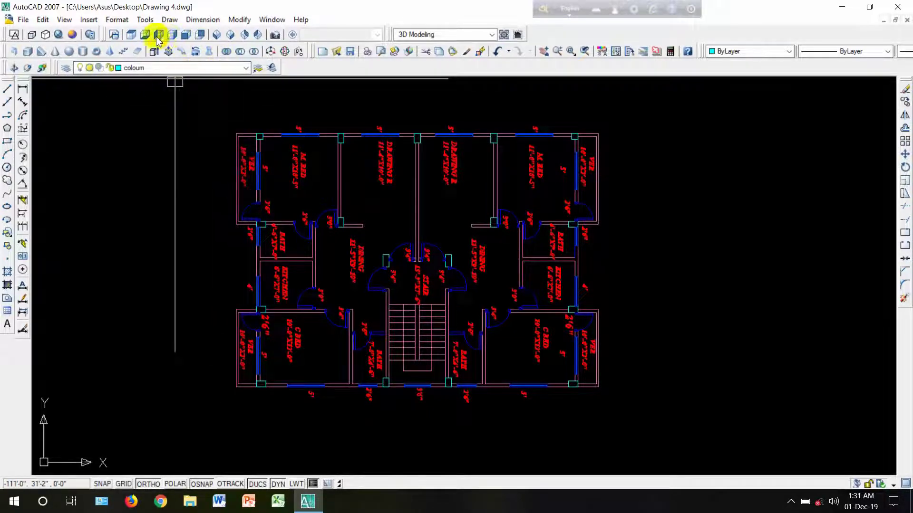
{"action": "right_click", "coordinate": [200, 38]}
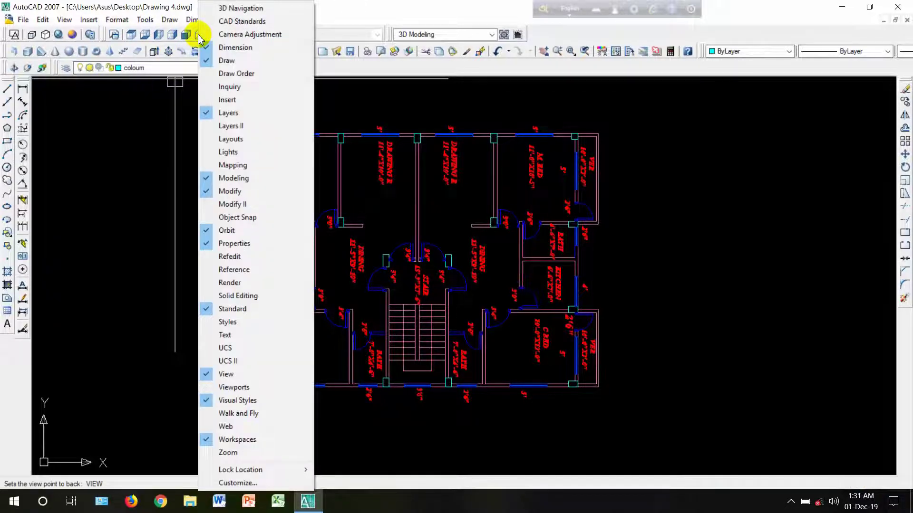
{"action": "left_click", "coordinate": [221, 48]}
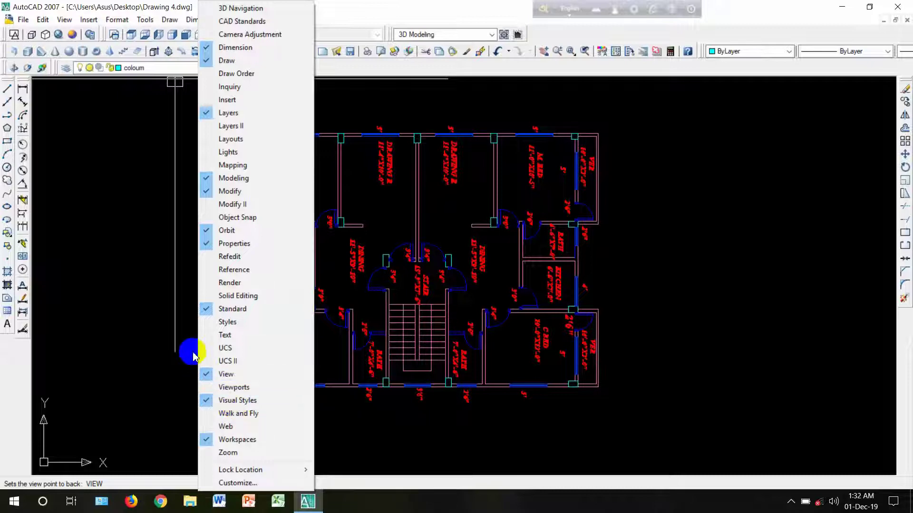
{"action": "left_click", "coordinate": [153, 298]}
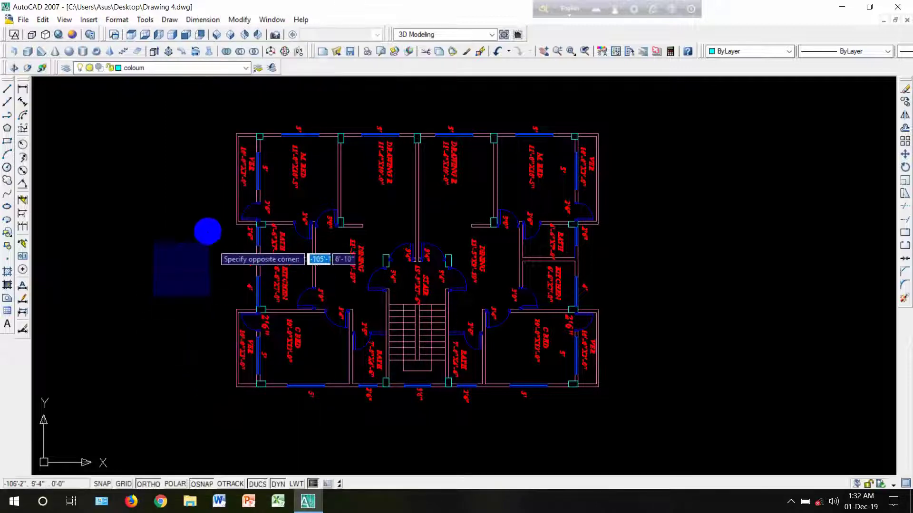
{"action": "left_click", "coordinate": [215, 231]}
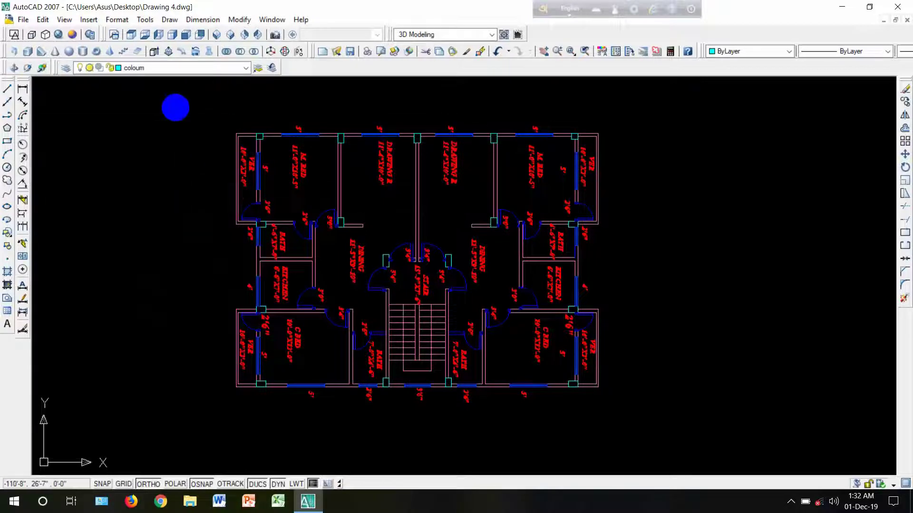
{"action": "left_click", "coordinate": [196, 70]}
{"action": "left_click", "coordinate": [223, 98]}
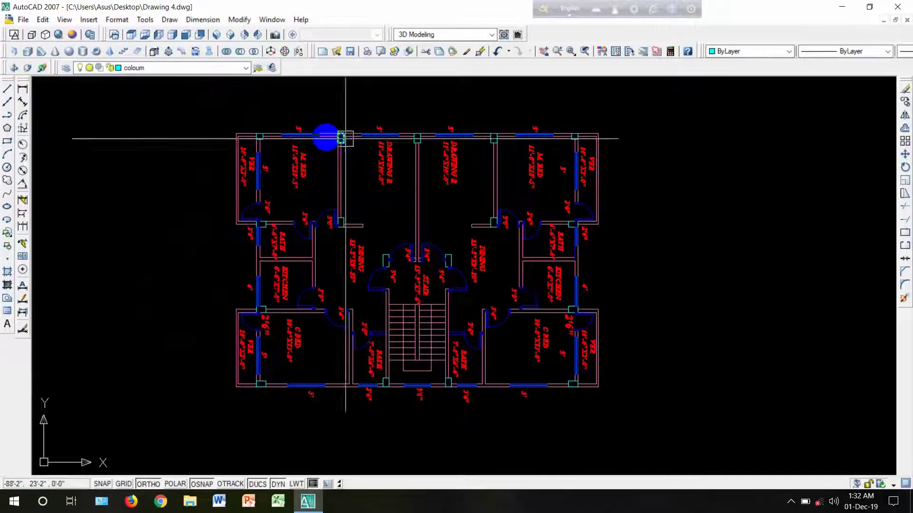
Step: Turn off the layers 0, boundary wall, Defpoints, door, layout plan, wall and window, leaving only the coloum layer on
{"action": "left_click", "coordinate": [212, 68]}
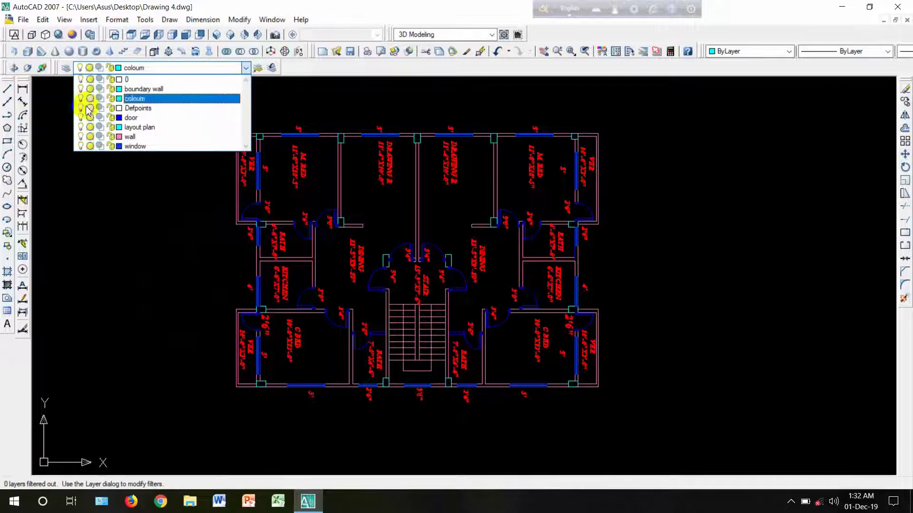
{"action": "left_click", "coordinate": [81, 89]}
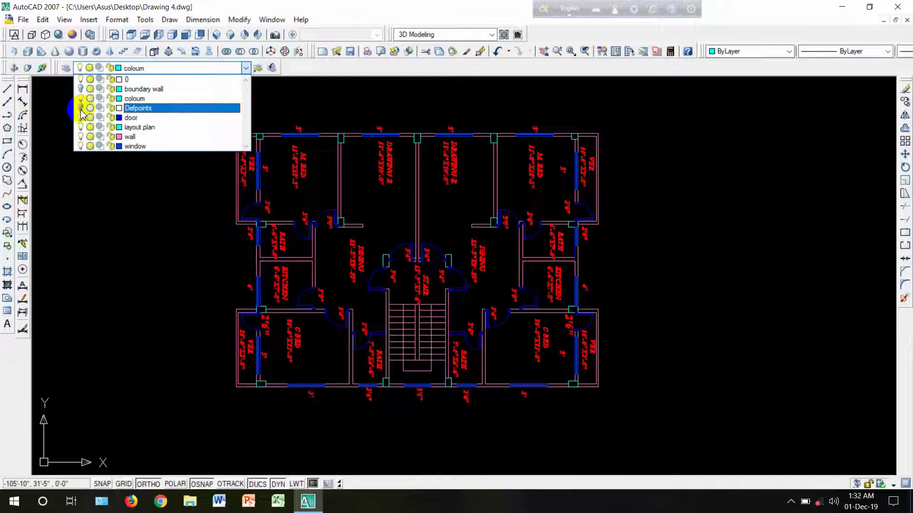
{"action": "left_click", "coordinate": [81, 126]}
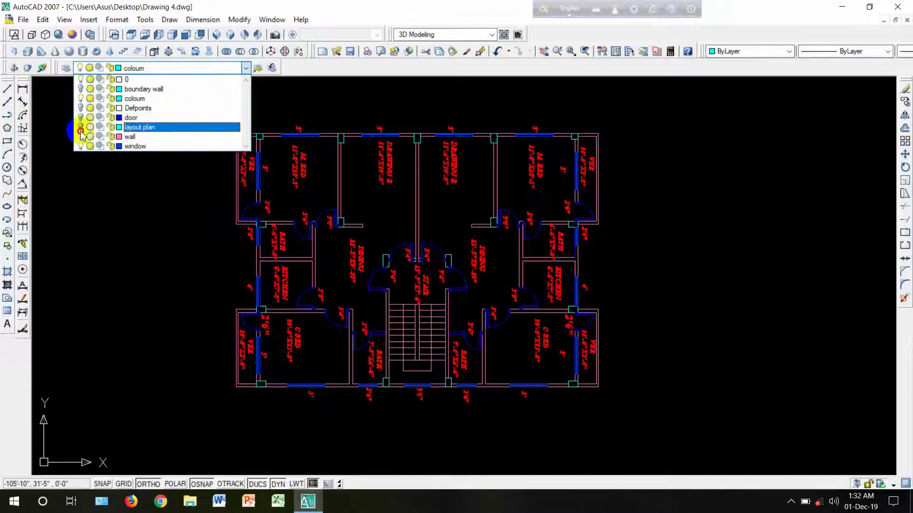
{"action": "left_click", "coordinate": [81, 146]}
{"action": "left_click", "coordinate": [81, 136]}
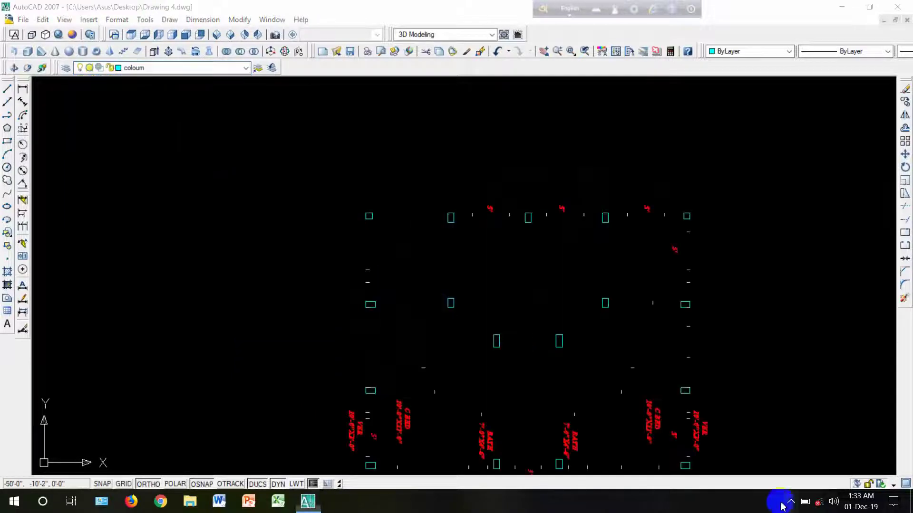
{"action": "left_click", "coordinate": [789, 503]}
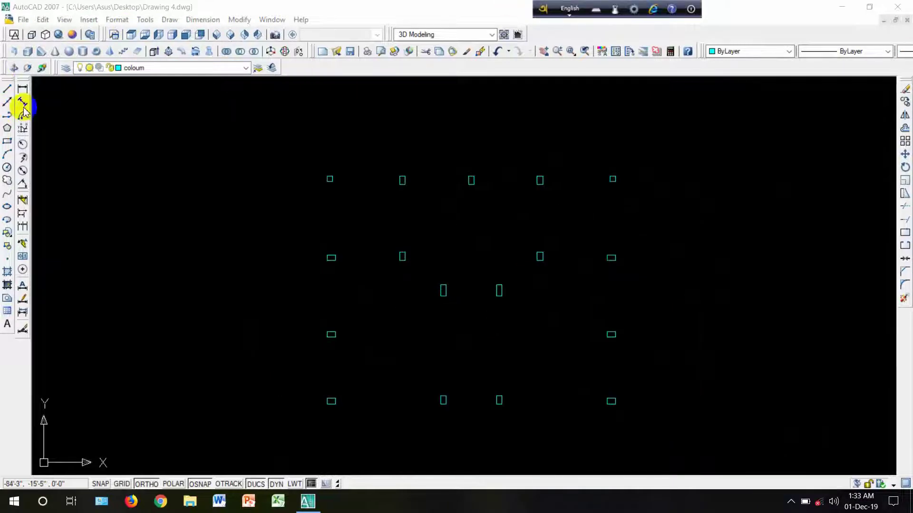
{"action": "left_click", "coordinate": [297, 181]}
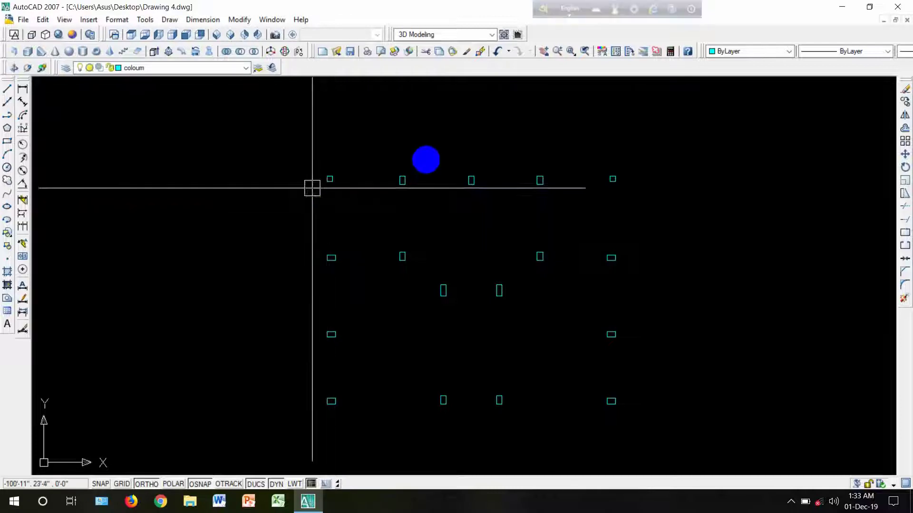
Step: Choose coloum as the current layer for working on the building's column outlines
{"action": "left_click", "coordinate": [152, 70]}
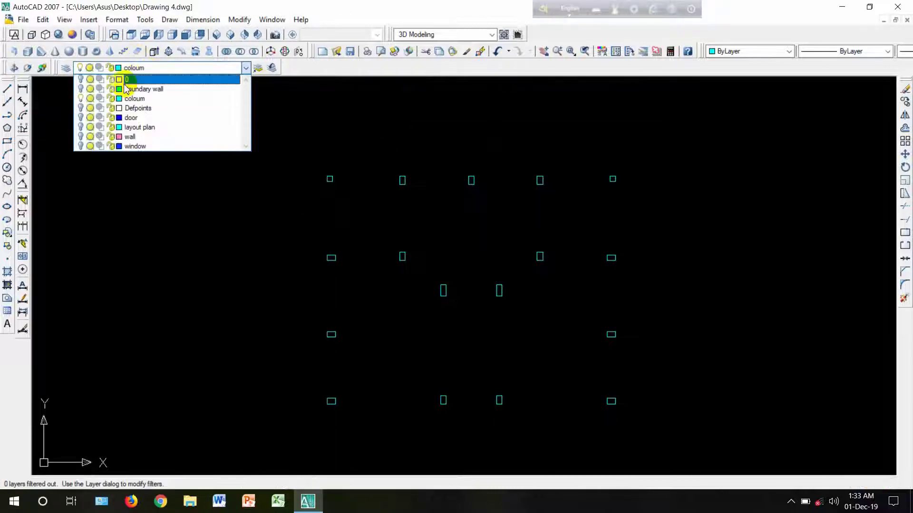
{"action": "left_click", "coordinate": [142, 98]}
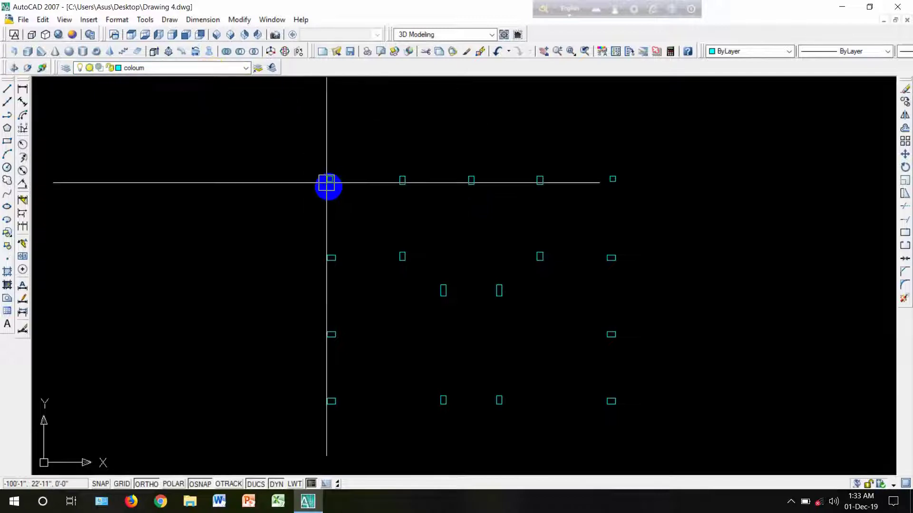
{"action": "scroll", "coordinate": [330, 183], "scroll_direction": "down", "scroll_amount": 2}
{"action": "scroll", "coordinate": [347, 212], "scroll_direction": "up", "scroll_amount": 2}
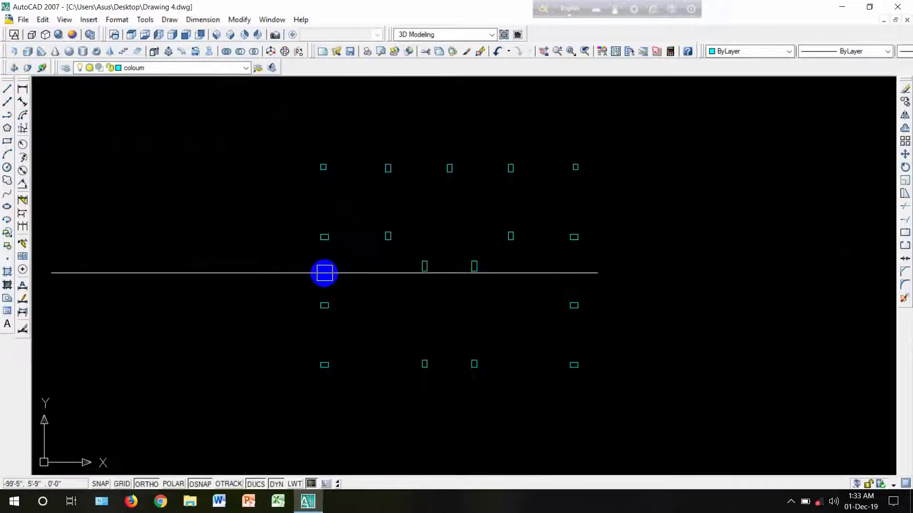
{"action": "middle_click_drag", "start_coordinate": [323, 273], "coordinate": [349, 272]}
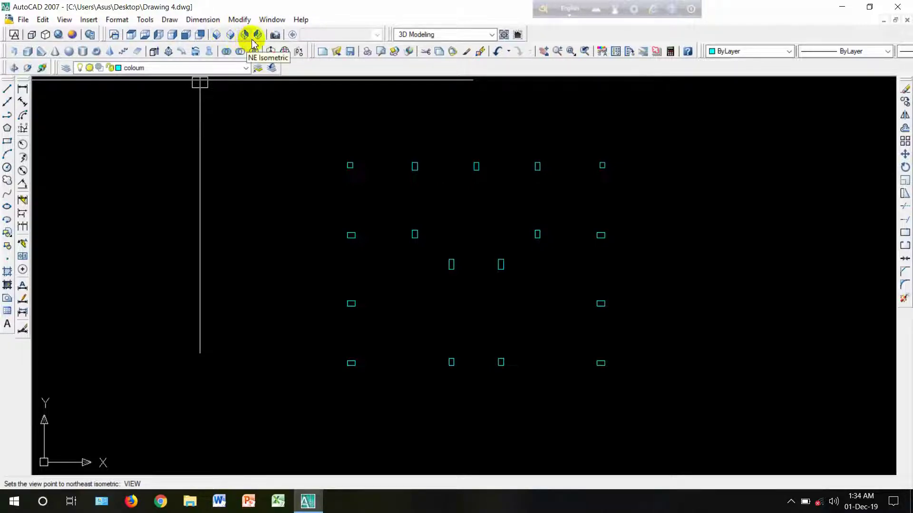
Step: Switch the drawing to the SW isometric view, framing the column outlines of the plan without the road
{"action": "left_click", "coordinate": [216, 34]}
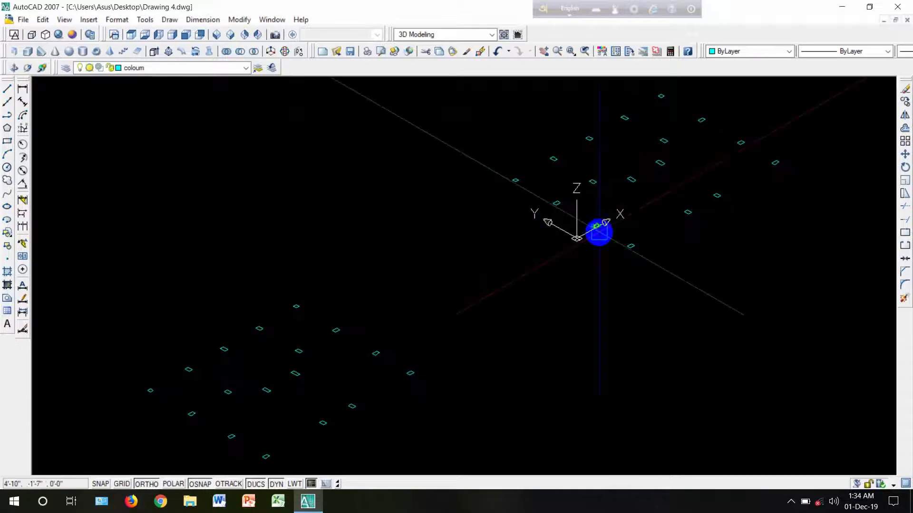
{"action": "middle_click_drag", "start_coordinate": [473, 282], "coordinate": [594, 201]}
{"action": "scroll", "coordinate": [457, 311], "scroll_direction": "up", "scroll_amount": 4}
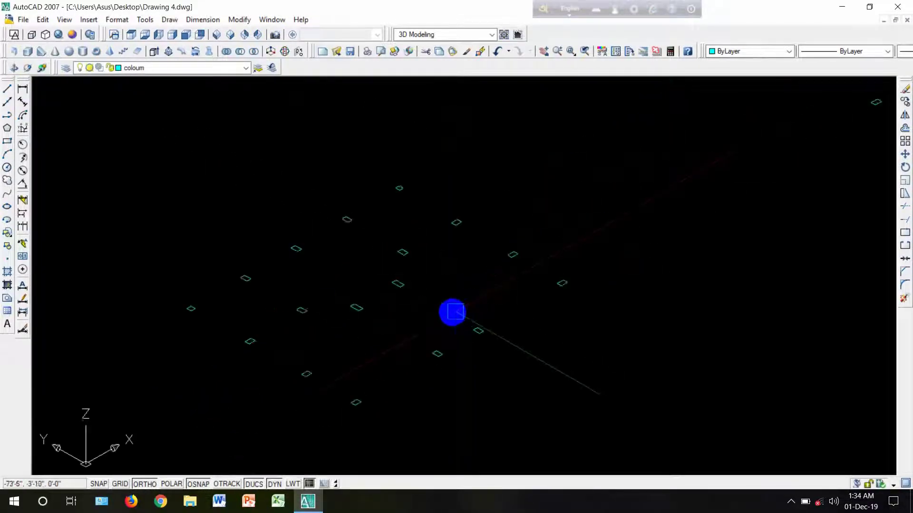
{"action": "mouse_move", "coordinate": [373, 308]}
{"action": "middle_mouse_down"}
{"action": "mouse_move", "coordinate": [505, 249]}
{"action": "mouse_move", "coordinate": [489, 263]}
{"action": "middle_mouse_up"}
{"action": "scroll", "coordinate": [504, 248], "scroll_direction": "down", "scroll_amount": 3}
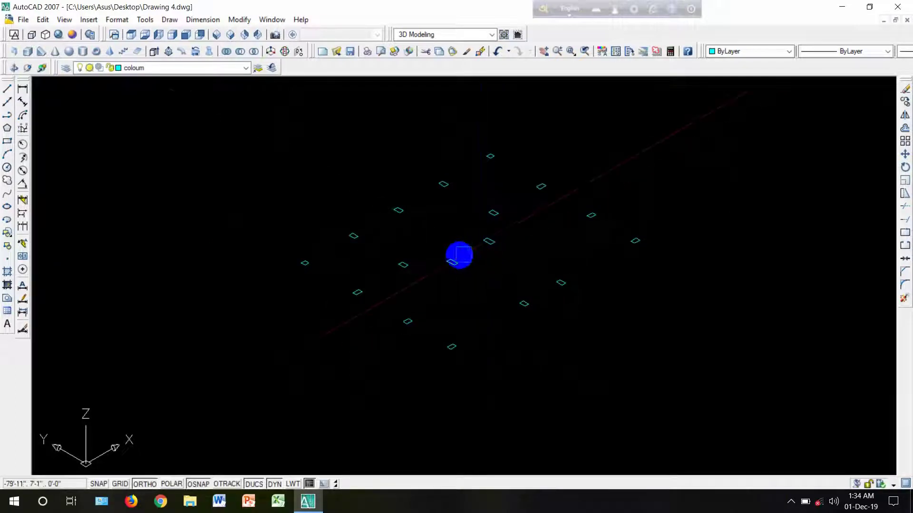
{"action": "scroll", "coordinate": [460, 255], "scroll_direction": "up", "scroll_amount": 2}
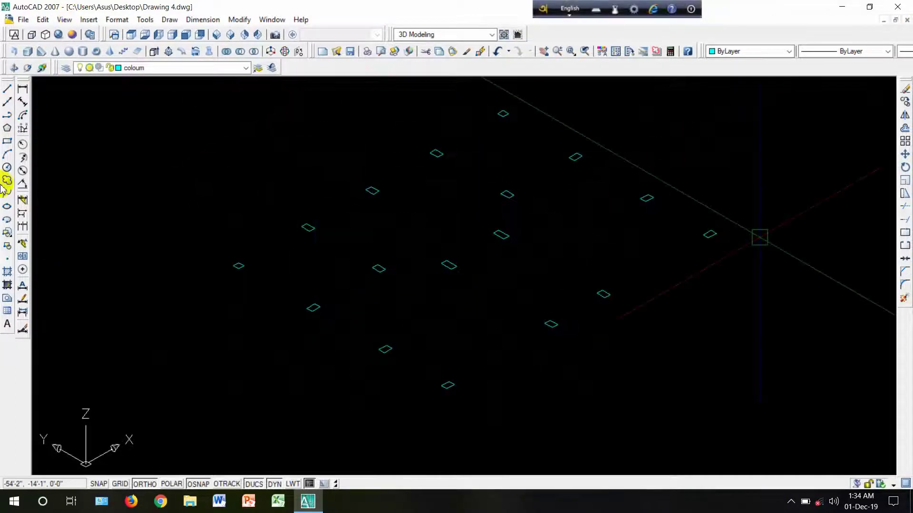
Step: Extrude all column outlines of the plan without the road to a height of 9'6"
{"action": "left_click", "coordinate": [153, 53]}
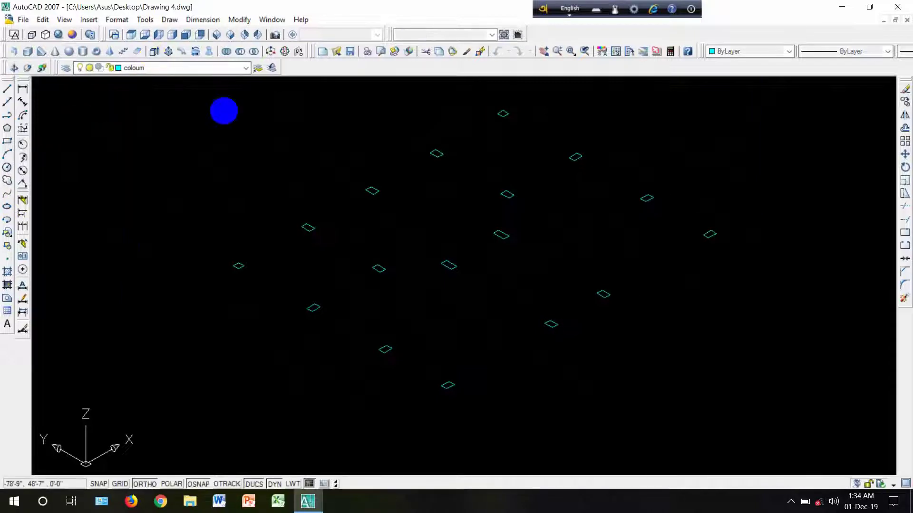
{"action": "scroll", "coordinate": [497, 347], "scroll_direction": "down", "scroll_amount": 2}
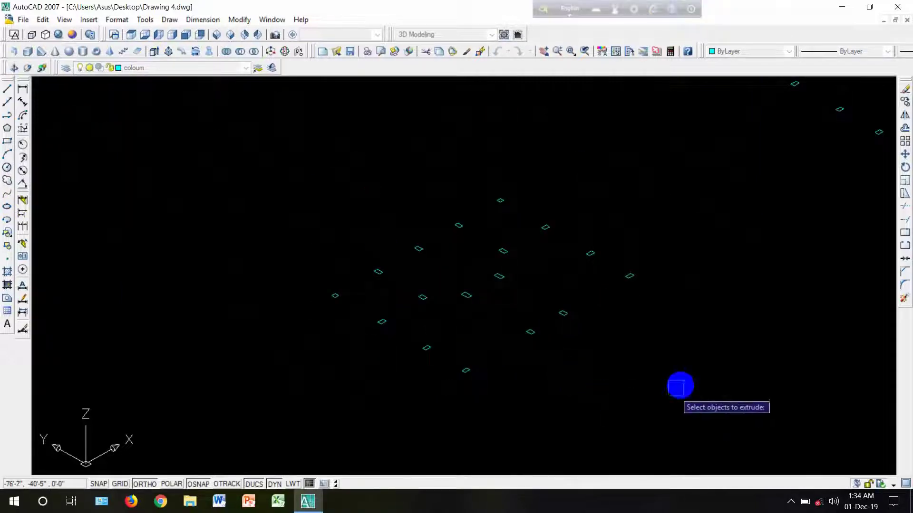
{"action": "left_click", "coordinate": [689, 385]}
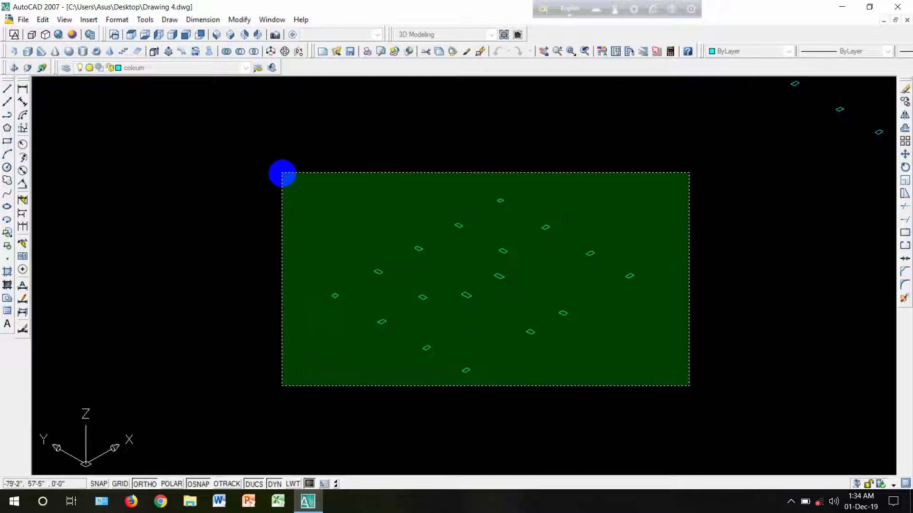
{"action": "left_click", "coordinate": [282, 173]}
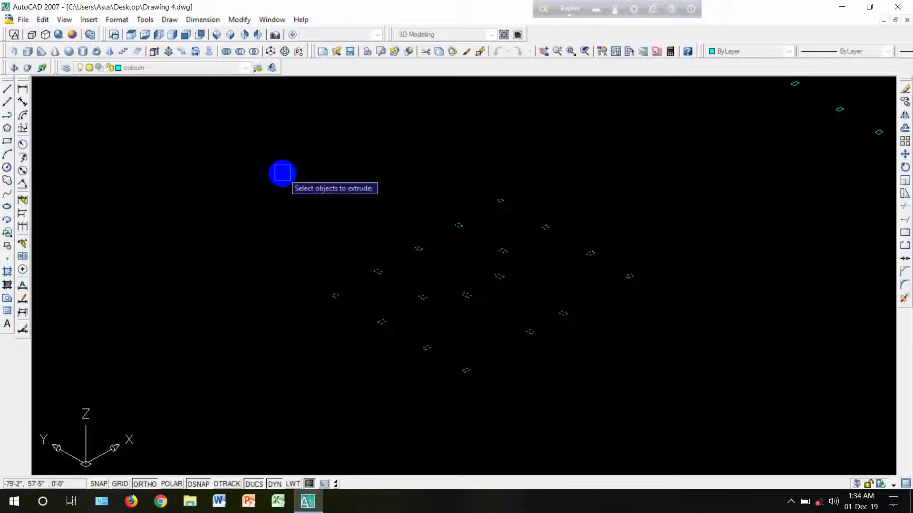
{"action": "key", "text": "Return"}
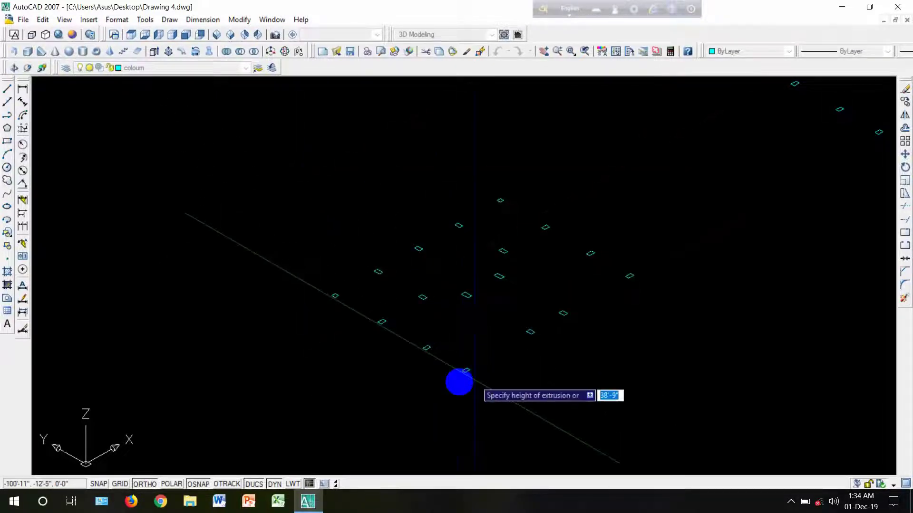
{"action": "scroll", "coordinate": [489, 383], "scroll_direction": "up", "scroll_amount": 5}
{"action": "scroll", "coordinate": [477, 342], "scroll_direction": "up", "scroll_amount": 4}
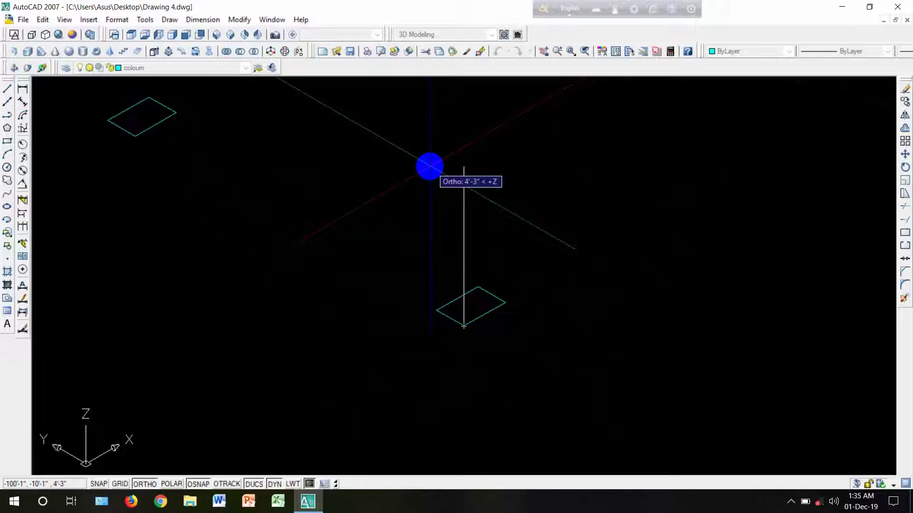
{"action": "type", "text": "9"}
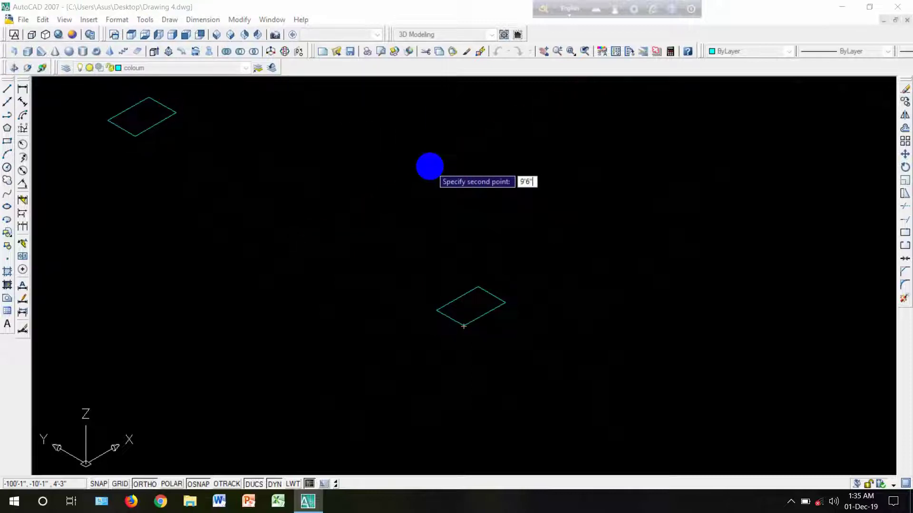
{"action": "type", "text": "'6\""}
{"action": "key", "text": "Return"}
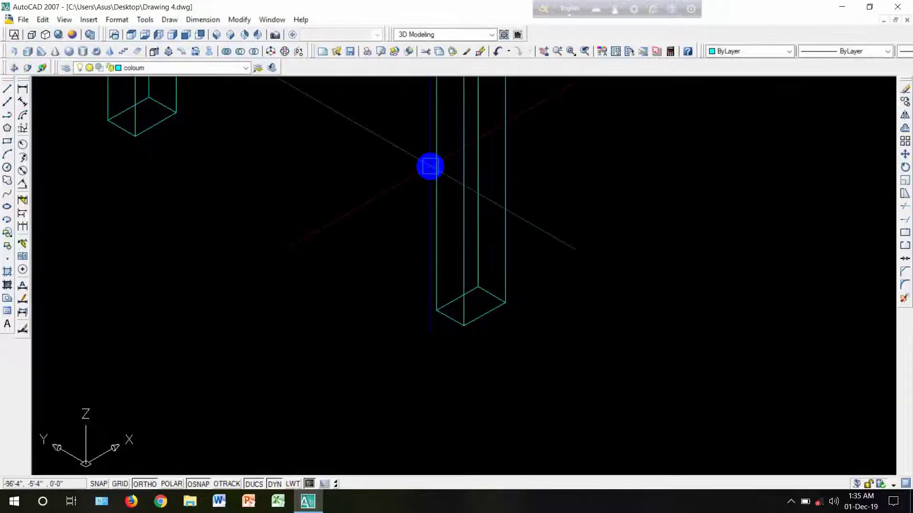
Step: Turn the layers 0, boundary wall, Defpoints, door, layout plan, wall and window back on
{"action": "middle_click_drag", "start_coordinate": [430, 165], "coordinate": [415, 343]}
{"action": "scroll", "coordinate": [406, 326], "scroll_direction": "down", "scroll_amount": 3}
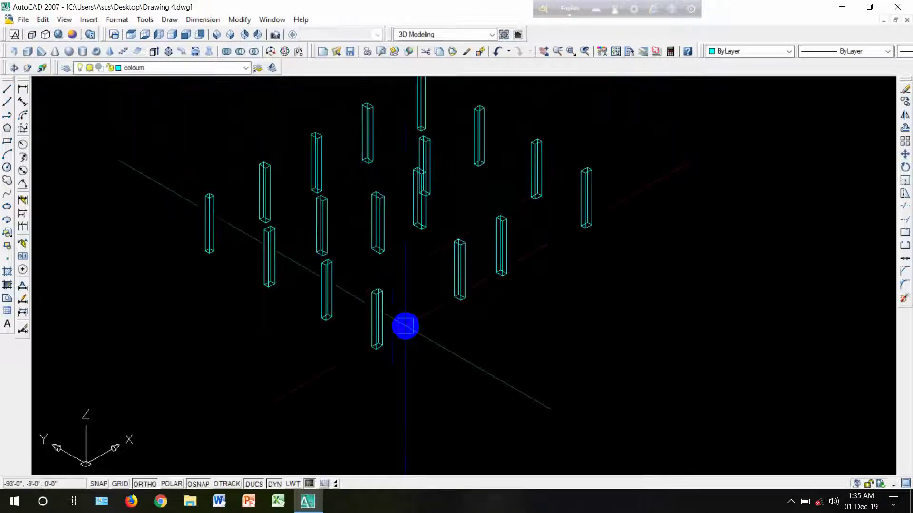
{"action": "middle_click_drag", "start_coordinate": [385, 248], "coordinate": [379, 265]}
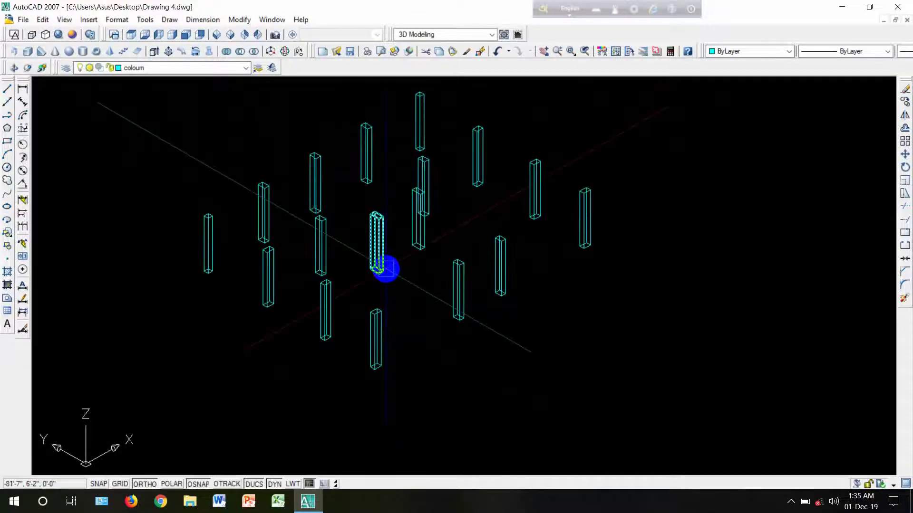
{"action": "left_click", "coordinate": [375, 245]}
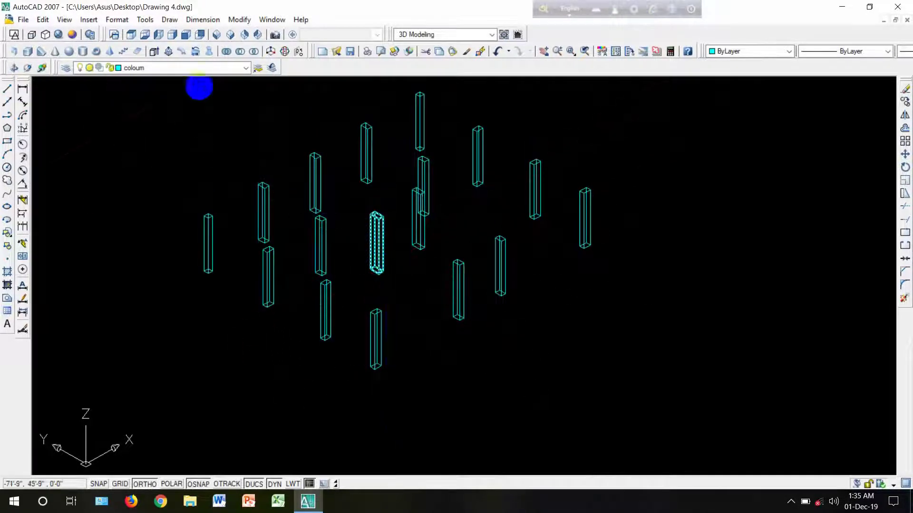
{"action": "left_click", "coordinate": [179, 68]}
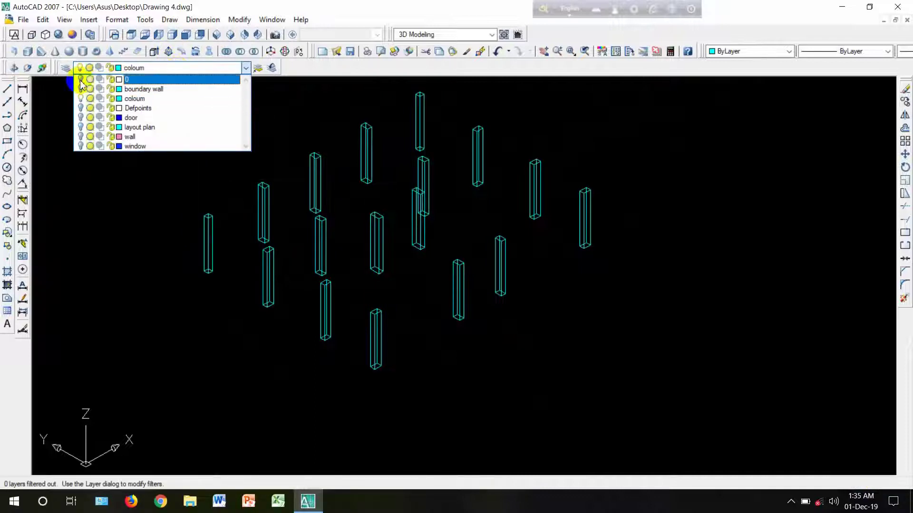
{"action": "left_click", "coordinate": [82, 80]}
{"action": "left_click", "coordinate": [80, 90]}
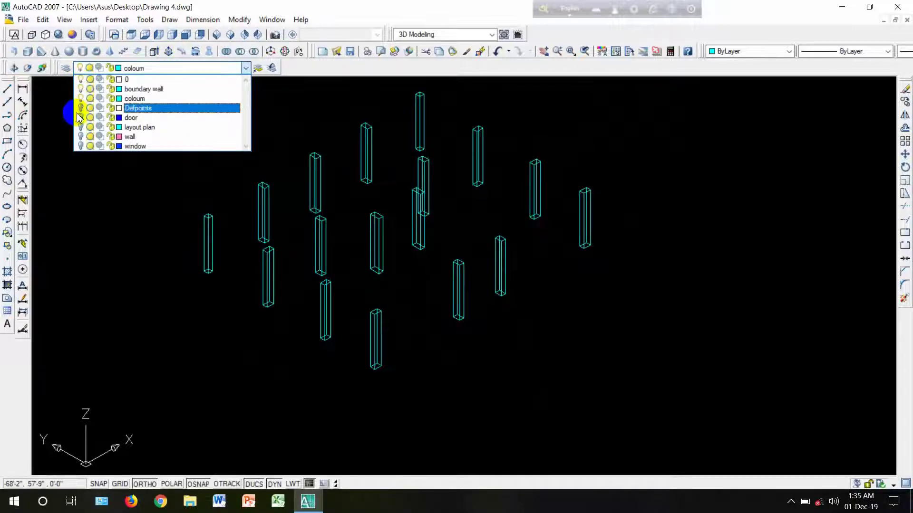
{"action": "left_click", "coordinate": [80, 117]}
{"action": "left_click", "coordinate": [80, 127]}
{"action": "left_click", "coordinate": [80, 136]}
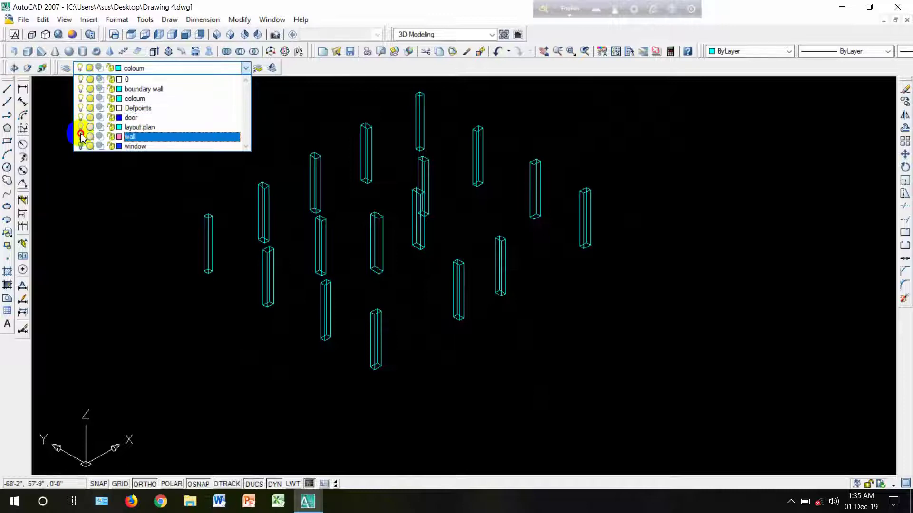
{"action": "left_click", "coordinate": [80, 146]}
{"action": "left_click", "coordinate": [125, 176]}
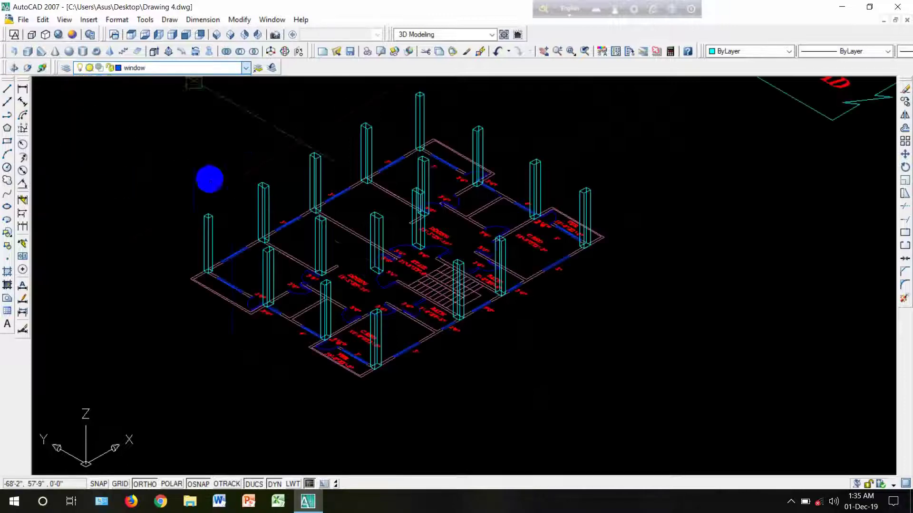
{"action": "left_click", "coordinate": [327, 288]}
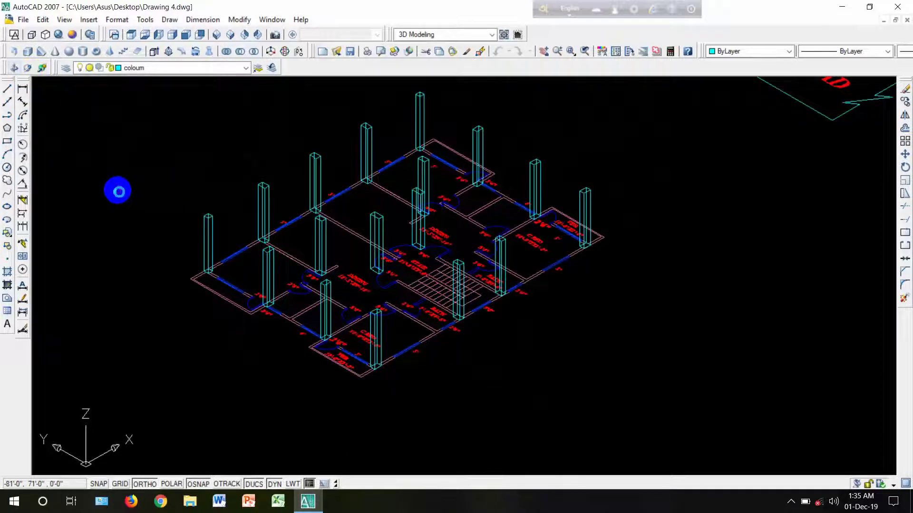
Step: Examine how the extruded columns sit on the floor plan, orbiting the model and viewing the rooms and walls from the top
{"action": "left_click_drag", "start_coordinate": [119, 192], "coordinate": [176, 203]}
{"action": "scroll", "coordinate": [307, 228], "scroll_direction": "up", "scroll_amount": 2}
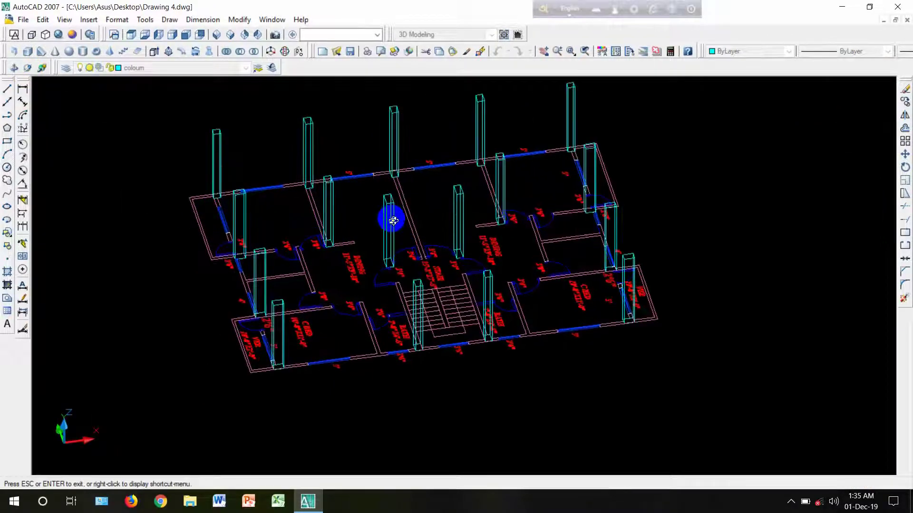
{"action": "key", "text": "Escape"}
{"action": "scroll", "coordinate": [348, 176], "scroll_direction": "up", "scroll_amount": 3}
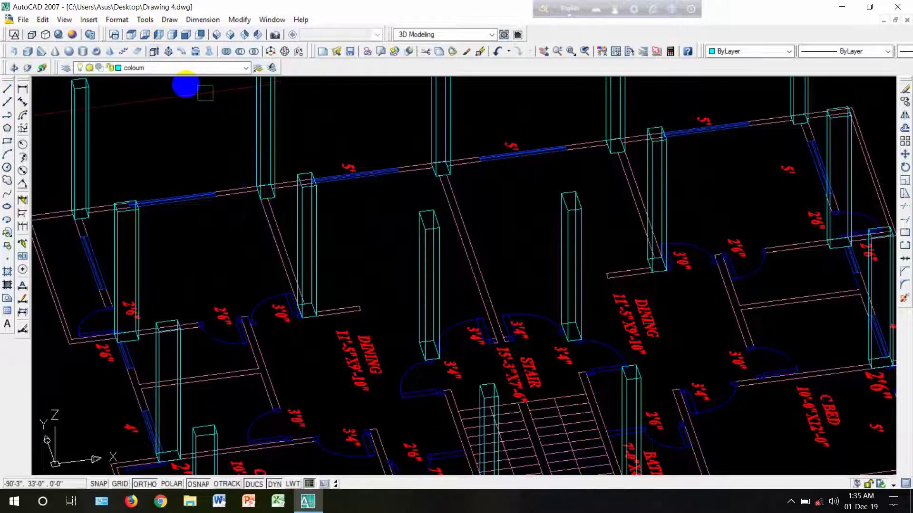
{"action": "left_click", "coordinate": [132, 36]}
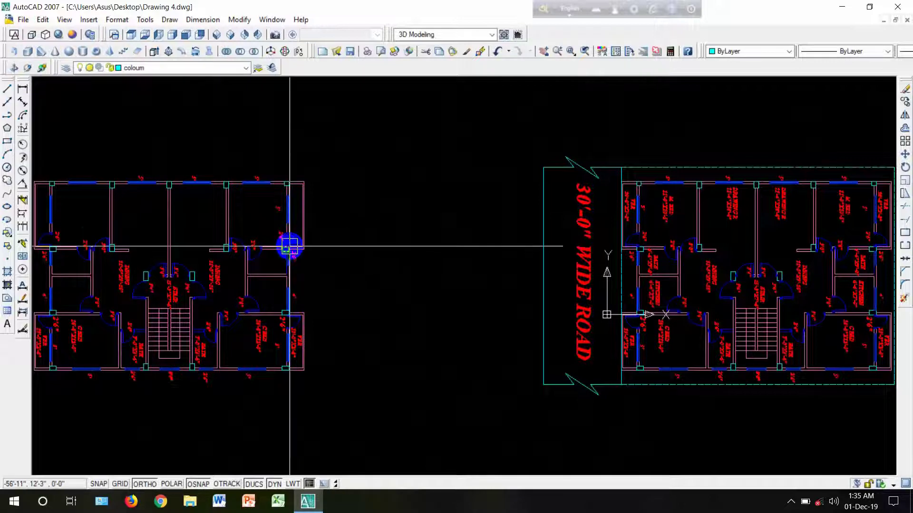
{"action": "middle_click_drag", "start_coordinate": [387, 267], "coordinate": [530, 282]}
{"action": "scroll", "coordinate": [530, 282], "scroll_direction": "down", "scroll_amount": 2}
{"action": "scroll", "coordinate": [352, 356], "scroll_direction": "up", "scroll_amount": 3}
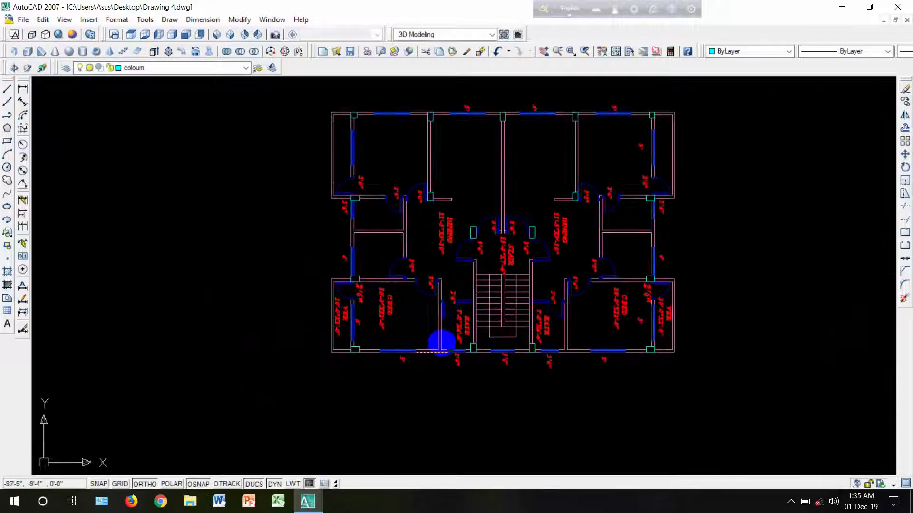
{"action": "middle_click_drag", "start_coordinate": [460, 291], "coordinate": [430, 318]}
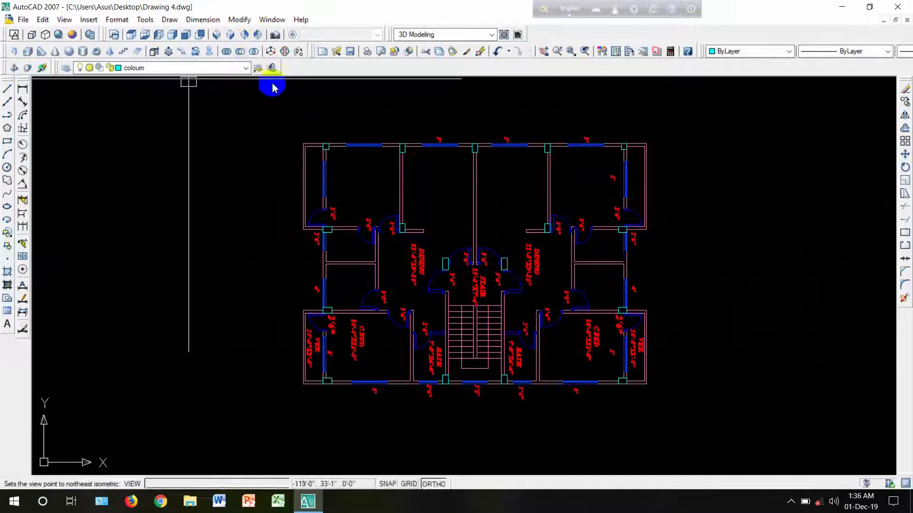
{"action": "left_click", "coordinate": [332, 129]}
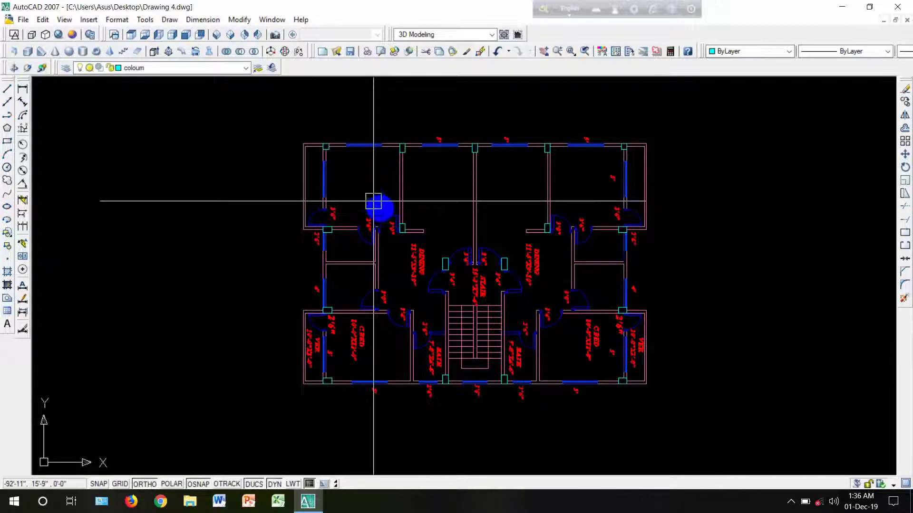
{"action": "scroll", "coordinate": [399, 280], "scroll_direction": "up", "scroll_amount": 4}
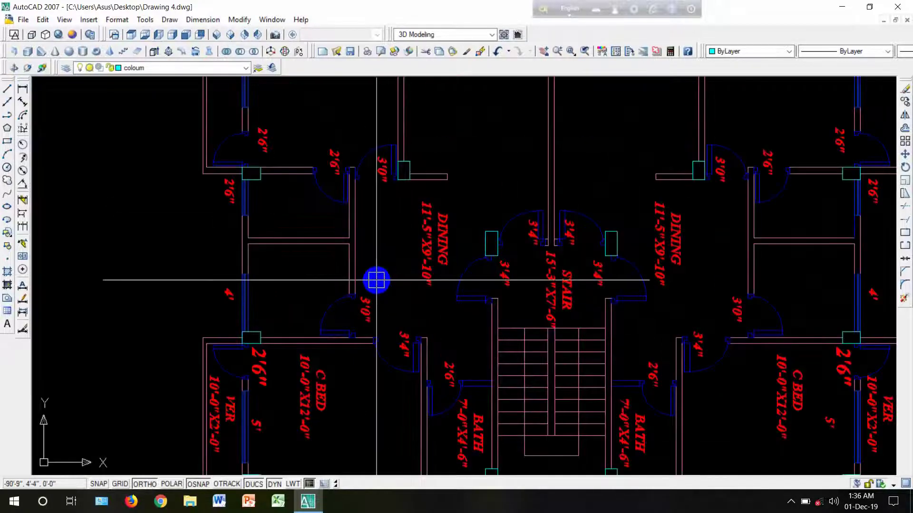
{"action": "middle_click_drag", "start_coordinate": [388, 275], "coordinate": [394, 247]}
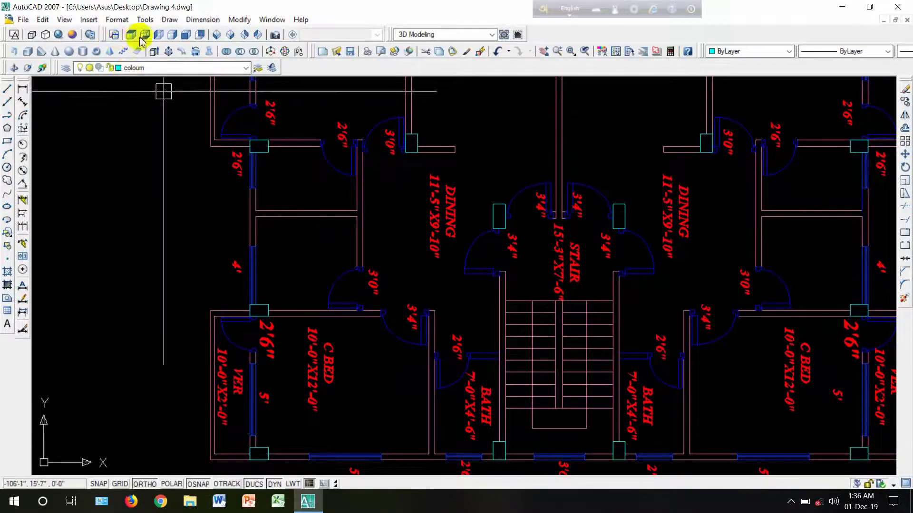
Step: Return to the SW isometric view and shade the model with the Realistic visual style
{"action": "left_click", "coordinate": [217, 34]}
{"action": "scroll", "coordinate": [314, 350], "scroll_direction": "up", "scroll_amount": 4}
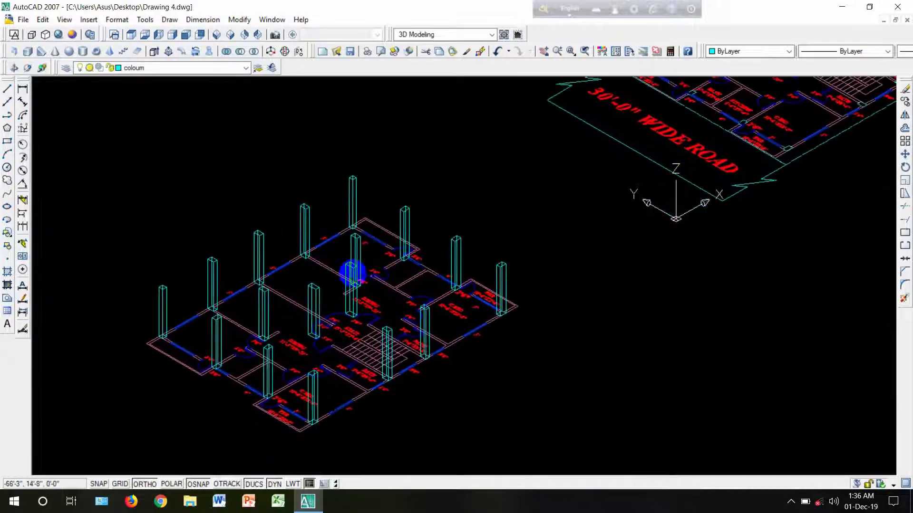
{"action": "middle_click_drag", "start_coordinate": [352, 273], "coordinate": [353, 273]}
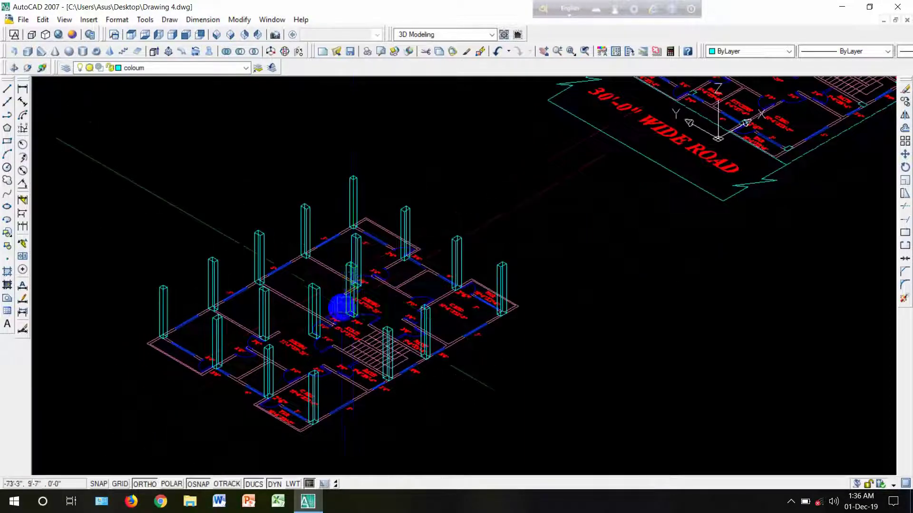
{"action": "left_click", "coordinate": [58, 34]}
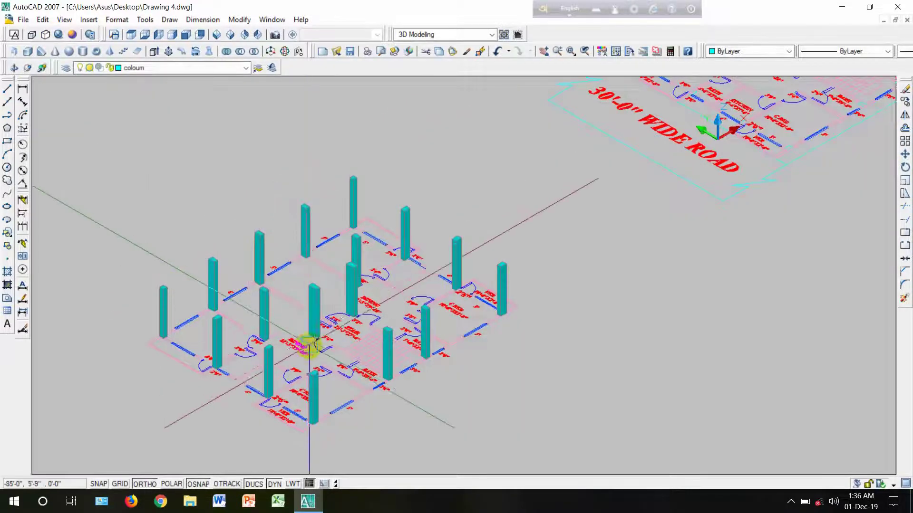
Step: Model the wall segment between the front corner column and the adjacent 5' window of the C BED room as a Box 9'6" high
{"action": "scroll", "coordinate": [307, 344], "scroll_direction": "up", "scroll_amount": 5}
{"action": "middle_click_drag", "start_coordinate": [326, 306], "coordinate": [342, 279]}
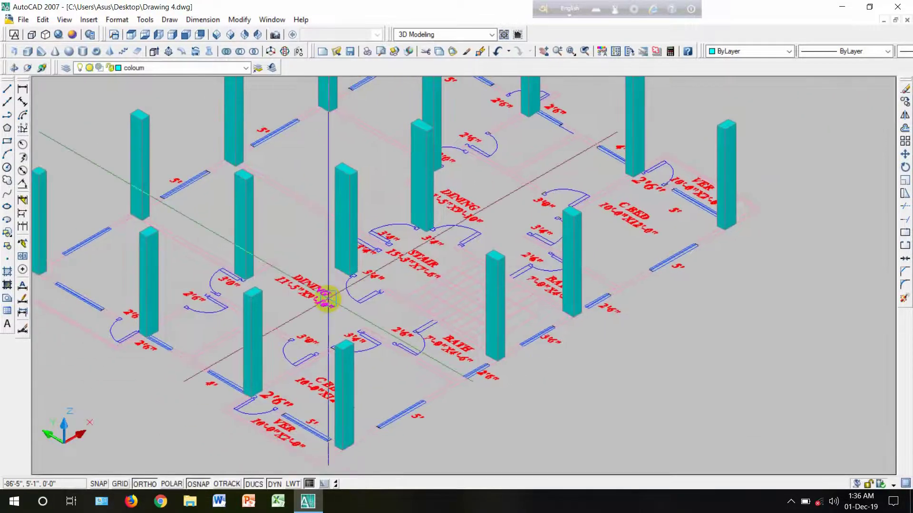
{"action": "scroll", "coordinate": [363, 444], "scroll_direction": "up", "scroll_amount": 3}
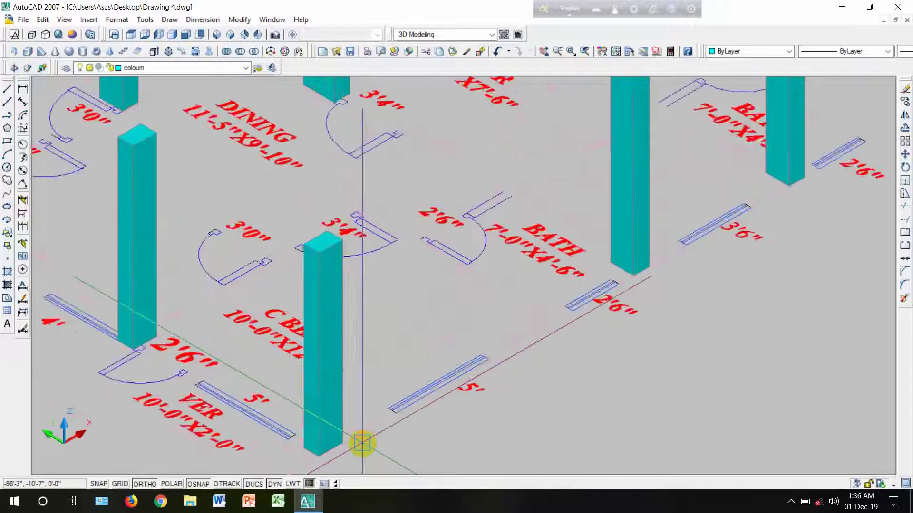
{"action": "scroll", "coordinate": [361, 443], "scroll_direction": "up", "scroll_amount": 4}
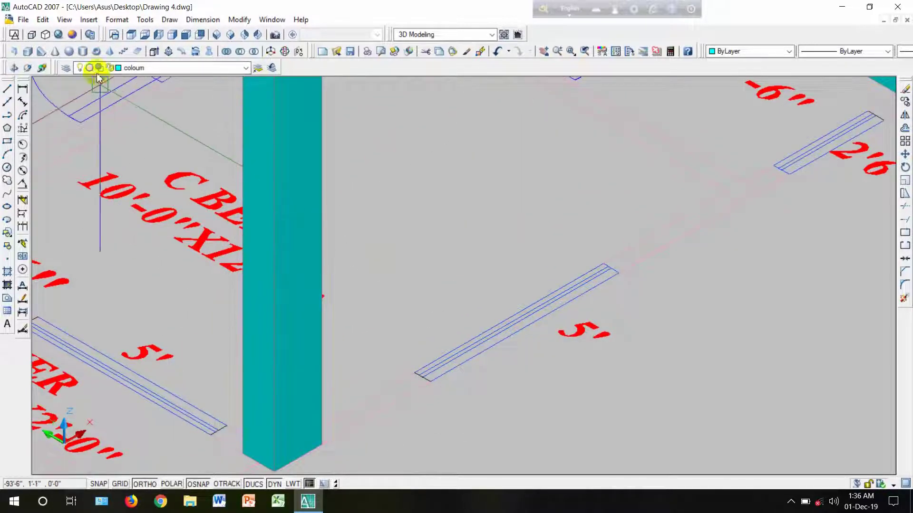
{"action": "left_click", "coordinate": [28, 52]}
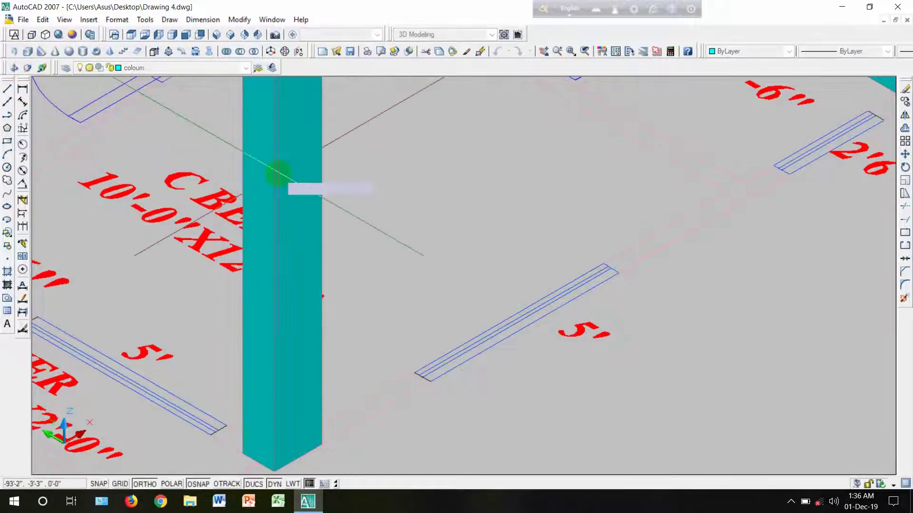
{"action": "scroll", "coordinate": [402, 441], "scroll_direction": "up", "scroll_amount": 2}
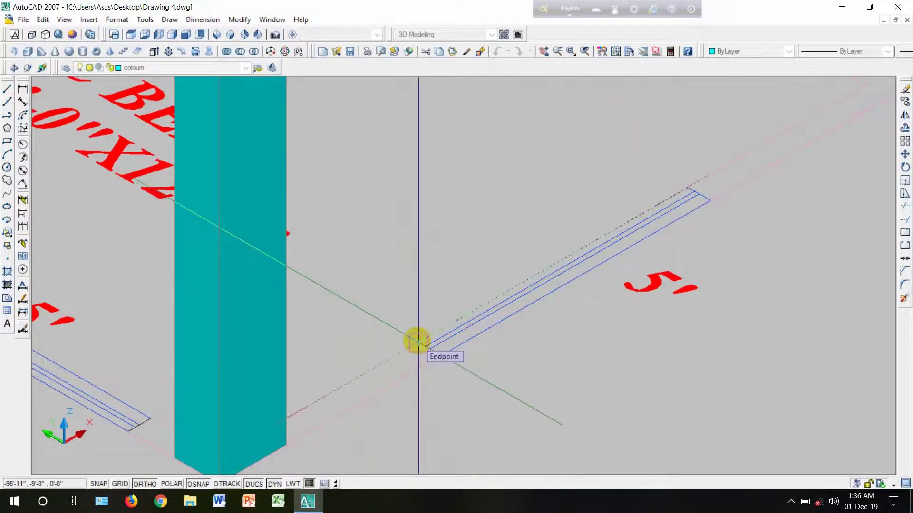
{"action": "left_click", "coordinate": [287, 445]}
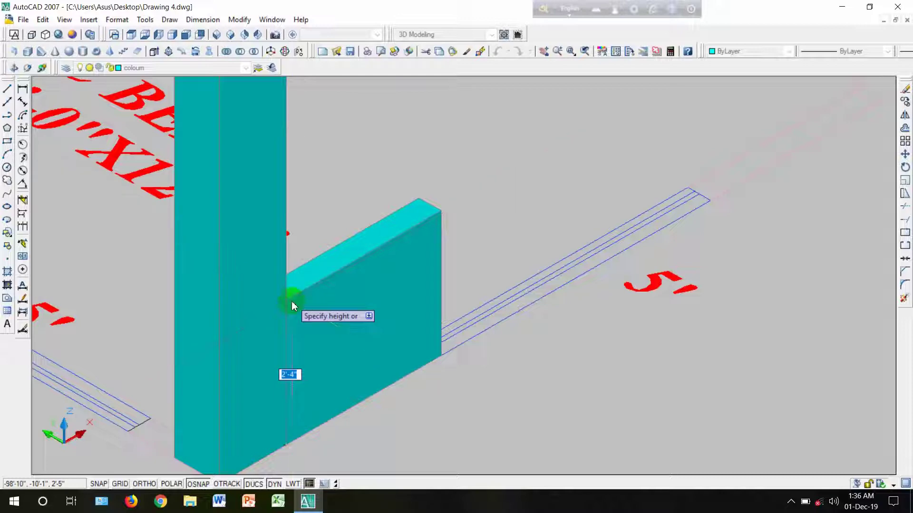
{"action": "type", "text": "9'6"}
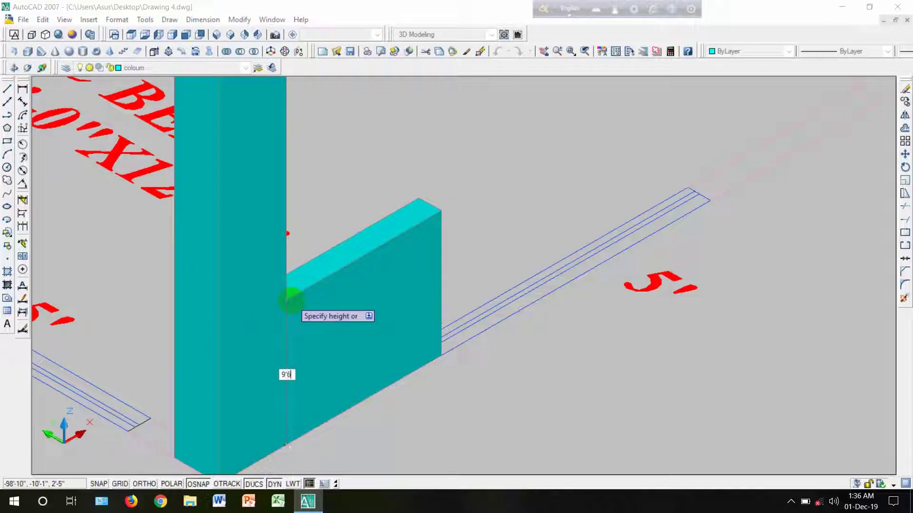
{"action": "type", "text": "\""}
{"action": "key", "text": "Return"}
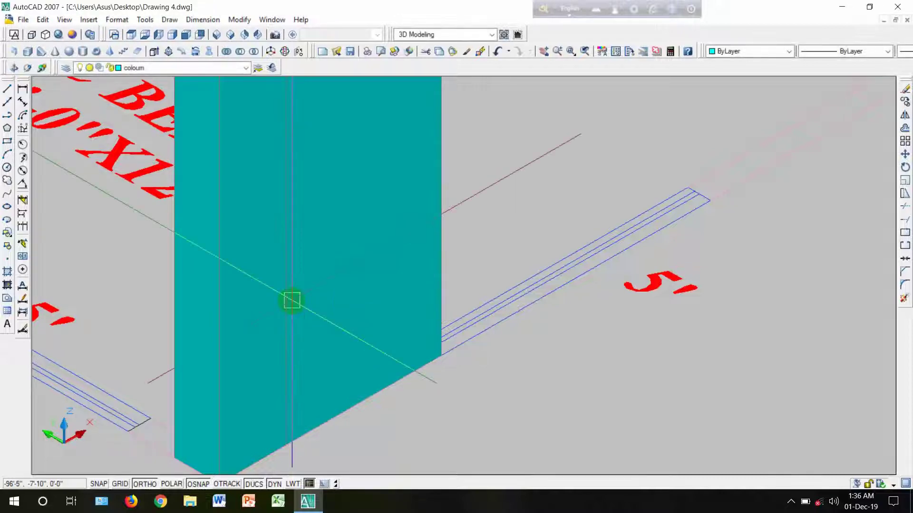
Step: Model the sill wall below the C BED room's 5' window beside the corner wall segment as a Box 30" high
{"action": "scroll", "coordinate": [292, 300], "scroll_direction": "down", "scroll_amount": 3}
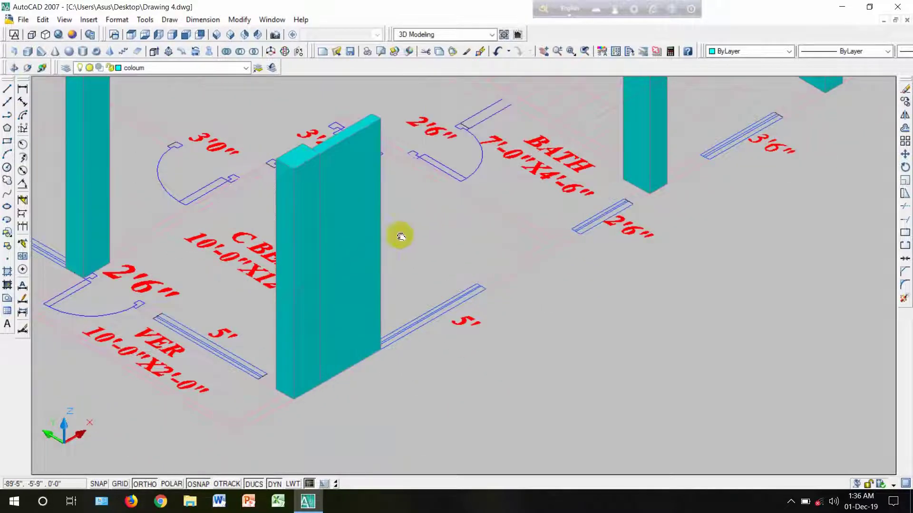
{"action": "middle_click_drag", "start_coordinate": [400, 236], "coordinate": [344, 272]}
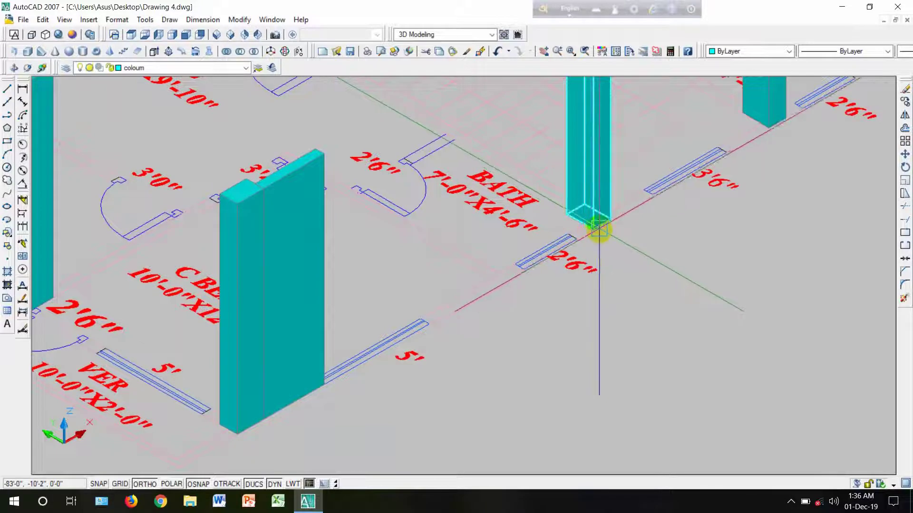
{"action": "middle_click_drag", "start_coordinate": [583, 258], "coordinate": [520, 316]}
{"action": "scroll", "coordinate": [691, 217], "scroll_direction": "down", "scroll_amount": 2}
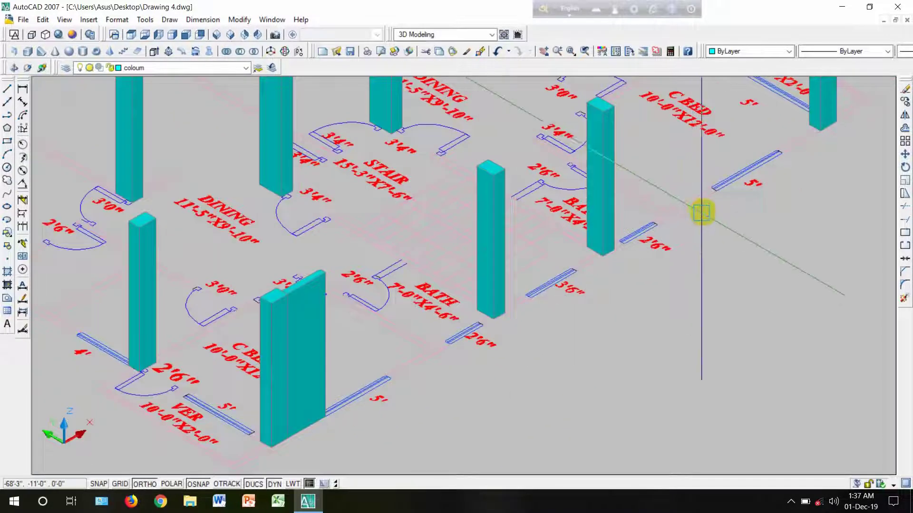
{"action": "scroll", "coordinate": [352, 421], "scroll_direction": "up", "scroll_amount": 2}
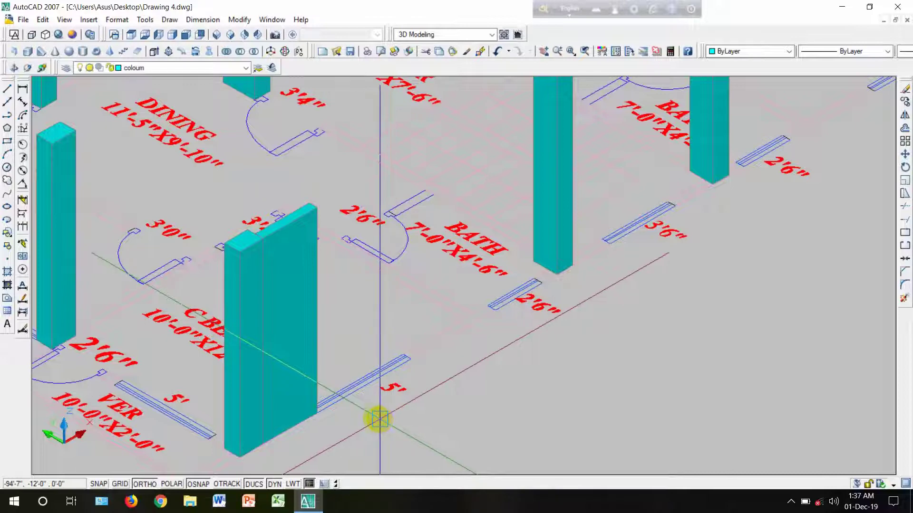
{"action": "middle_click_drag", "start_coordinate": [377, 418], "coordinate": [418, 387]}
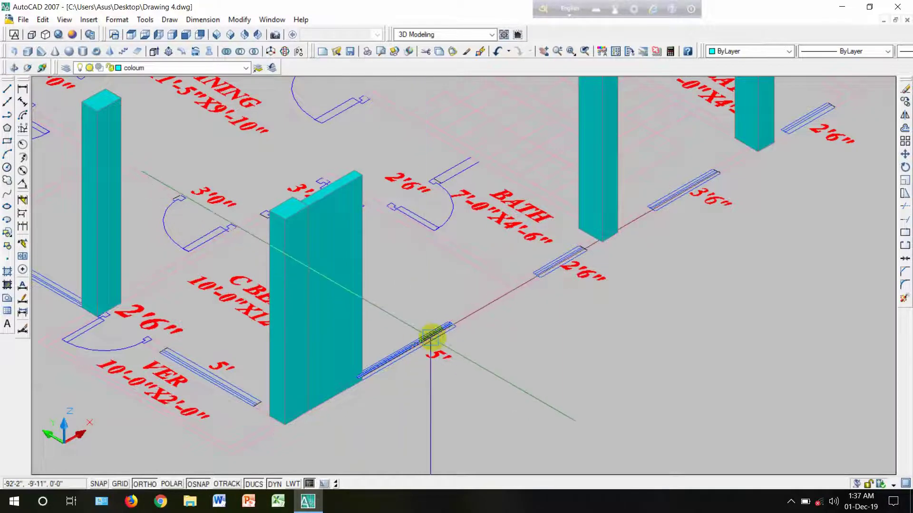
{"action": "scroll", "coordinate": [430, 337], "scroll_direction": "up", "scroll_amount": 2}
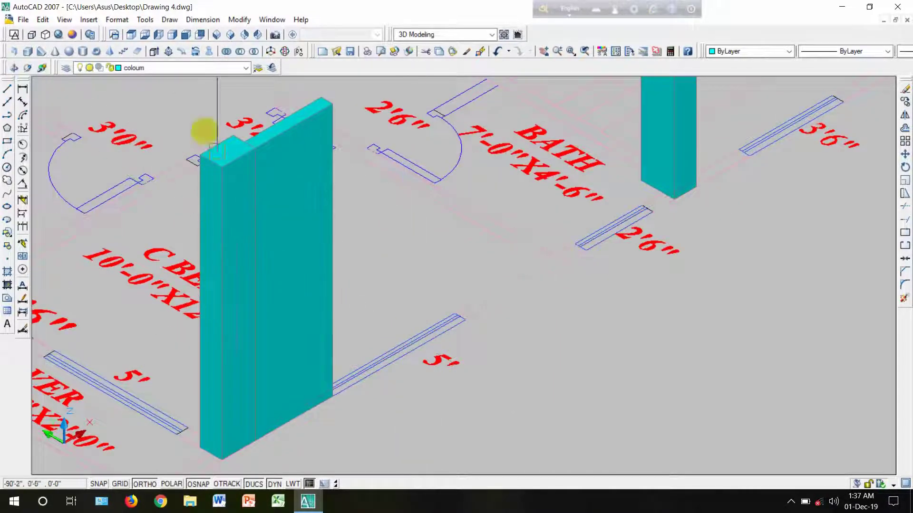
{"action": "left_click", "coordinate": [26, 53]}
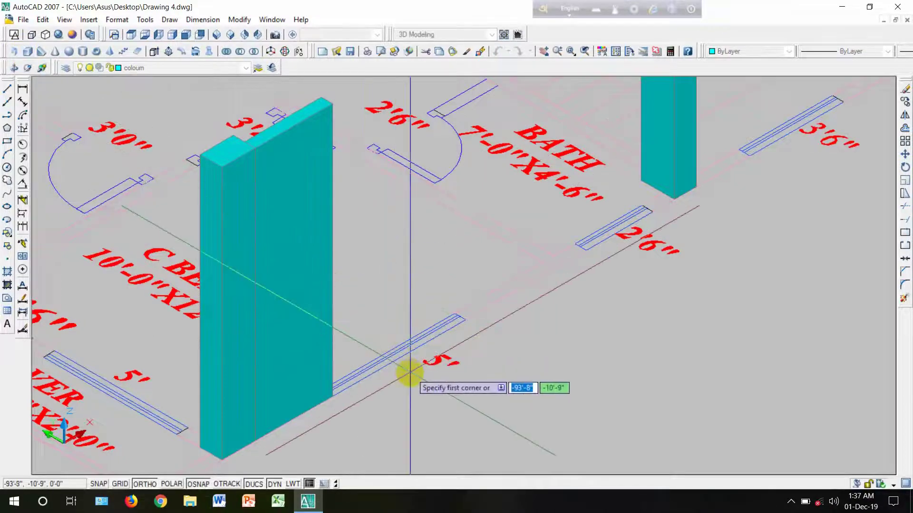
{"action": "scroll", "coordinate": [438, 360], "scroll_direction": "up", "scroll_amount": 3}
{"action": "middle_click_drag", "start_coordinate": [438, 359], "coordinate": [523, 304]}
{"action": "scroll", "coordinate": [523, 305], "scroll_direction": "up", "scroll_amount": 2}
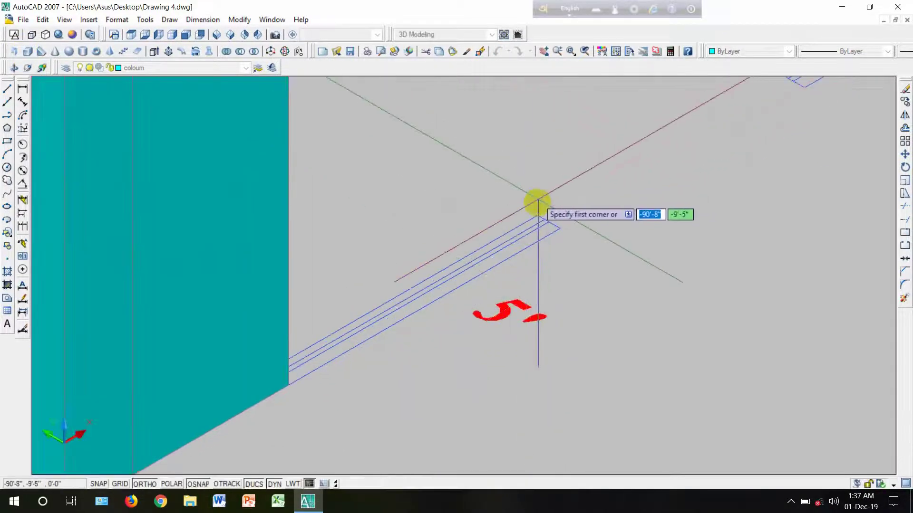
{"action": "left_click", "coordinate": [537, 215]}
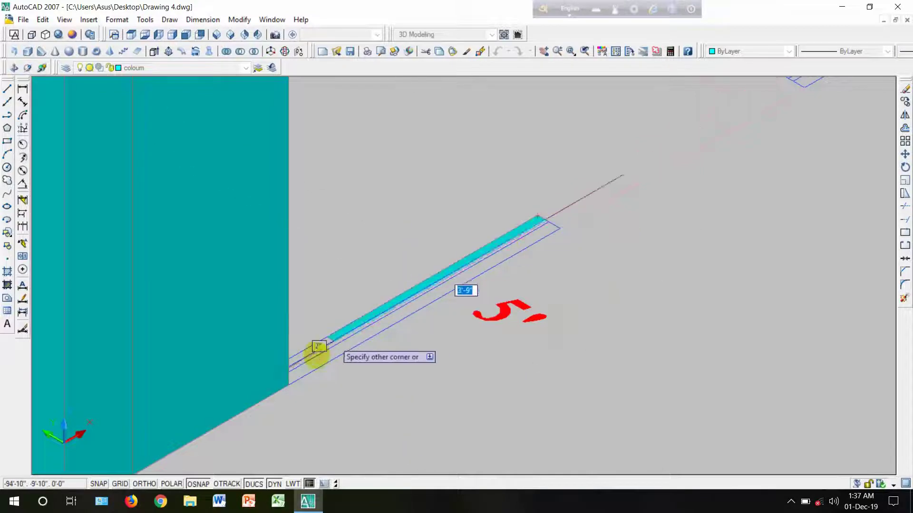
{"action": "left_click", "coordinate": [289, 382]}
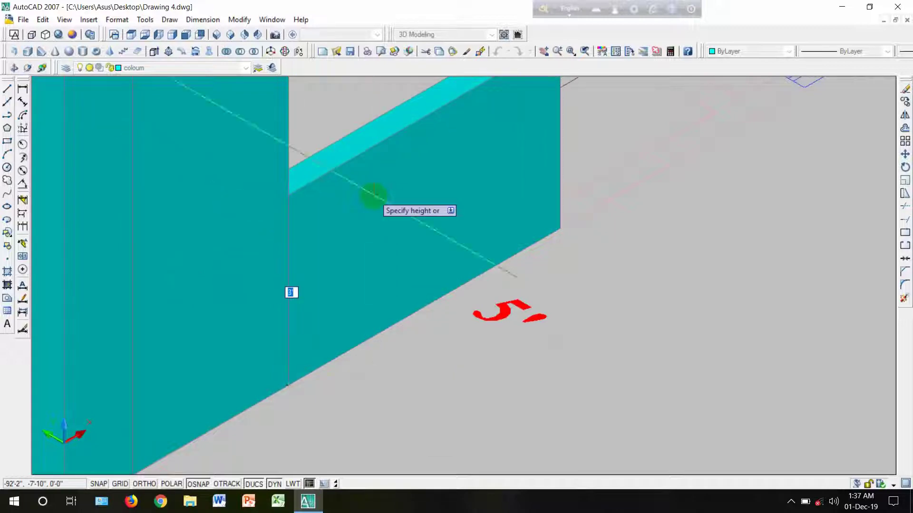
{"action": "type", "text": "30"}
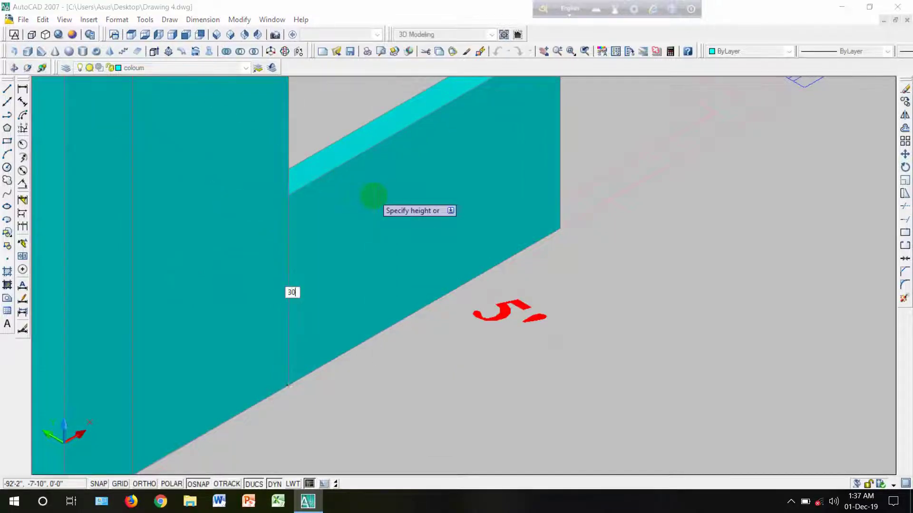
{"action": "key", "text": "Return"}
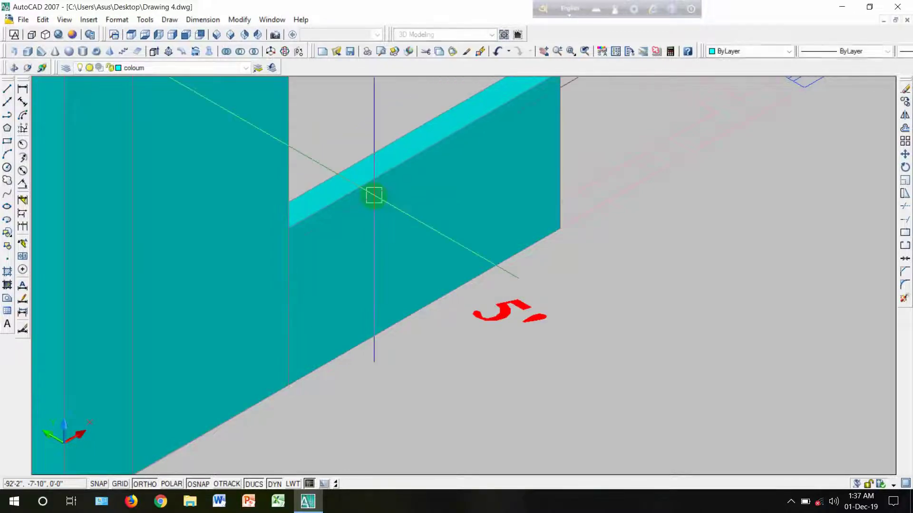
Step: Model the wall segment between the C BED room's 5' window and the BATH room's 2'6" window as a Box 9'6" high
{"action": "scroll", "coordinate": [380, 228], "scroll_direction": "down", "scroll_amount": 3}
{"action": "middle_click_drag", "start_coordinate": [407, 259], "coordinate": [385, 349]}
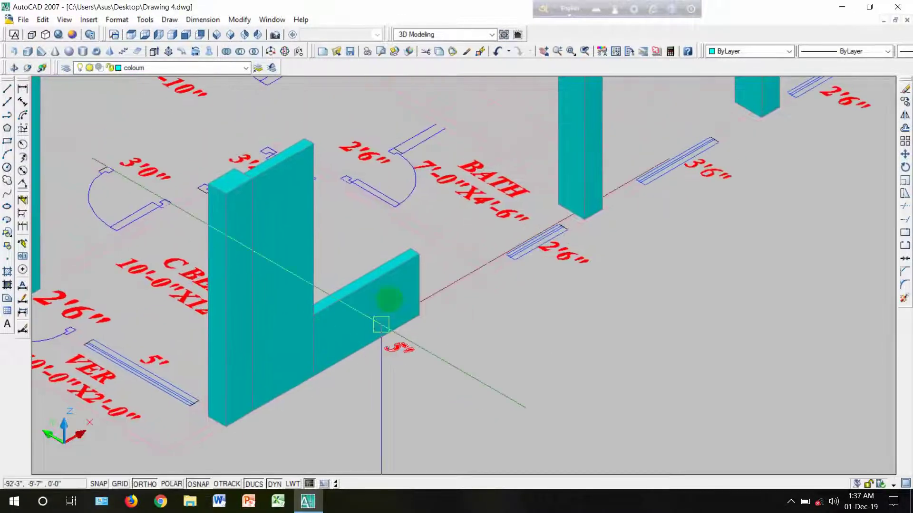
{"action": "middle_click_drag", "start_coordinate": [434, 281], "coordinate": [390, 339]}
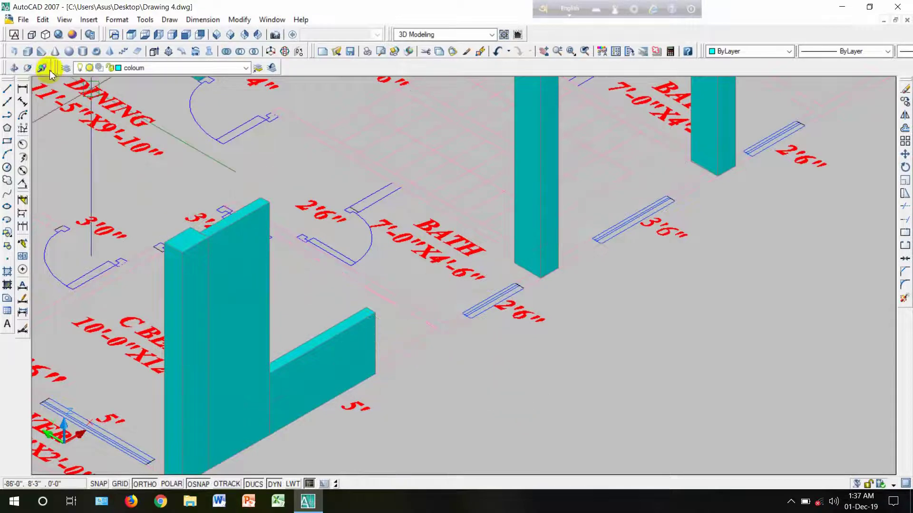
{"action": "left_click", "coordinate": [27, 51]}
{"action": "scroll", "coordinate": [438, 326], "scroll_direction": "up", "scroll_amount": 6}
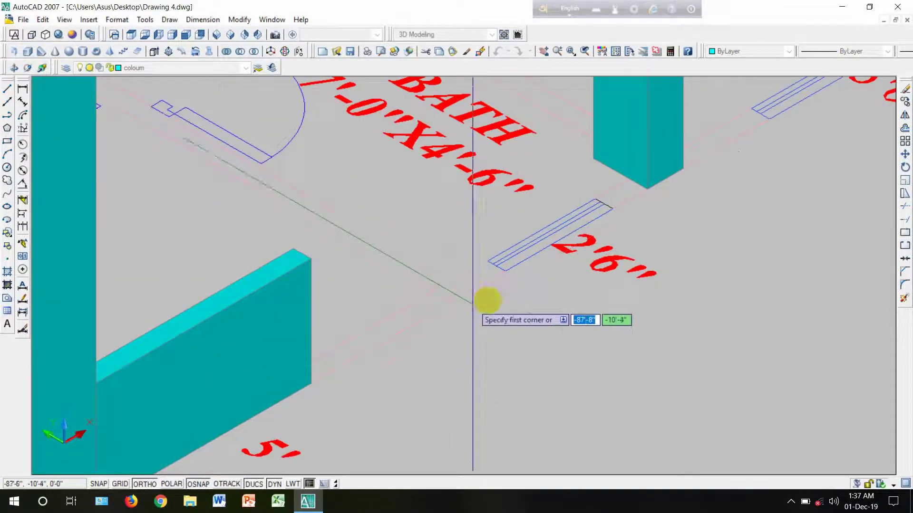
{"action": "left_click", "coordinate": [489, 262]}
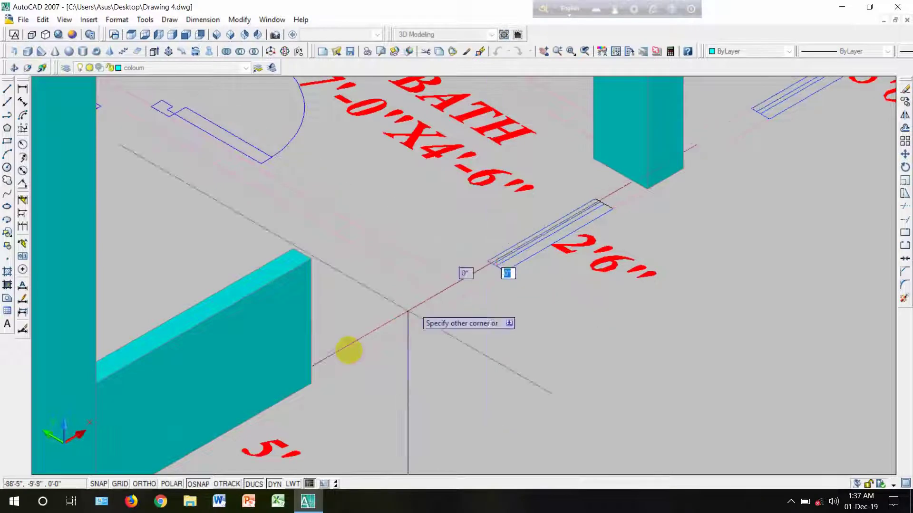
{"action": "left_click", "coordinate": [312, 379]}
{"action": "type", "text": "9'6\""}
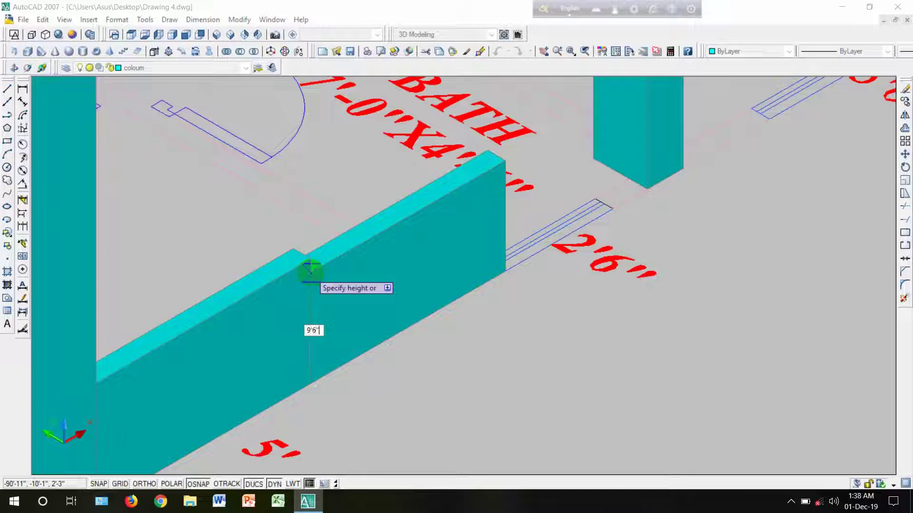
{"action": "key", "text": "Return"}
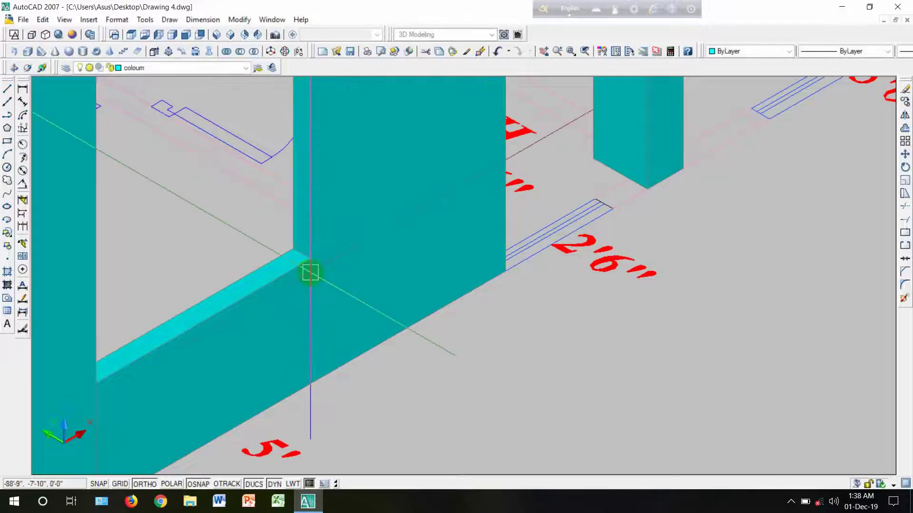
Step: Model the wall above the 5' window as a Box running down from the top corners of the two adjoining wall segments
{"action": "scroll", "coordinate": [309, 271], "scroll_direction": "down", "scroll_amount": 3}
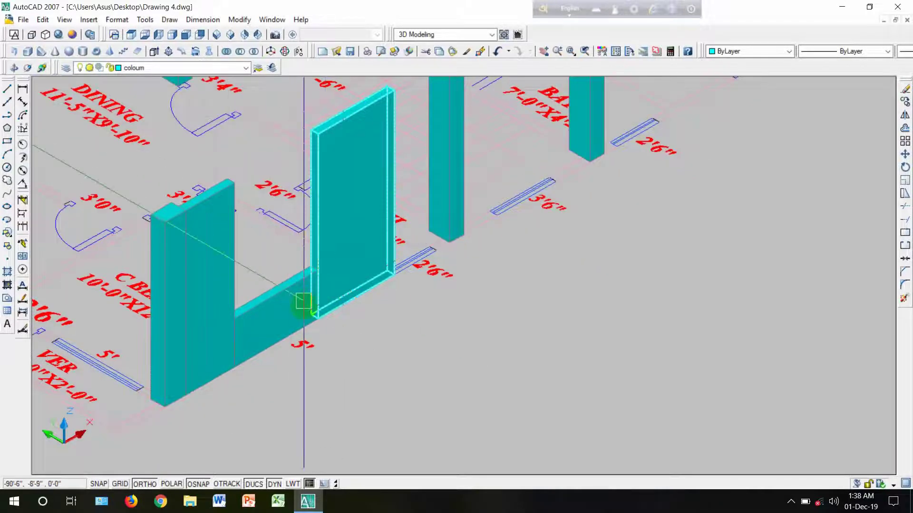
{"action": "left_click", "coordinate": [29, 51]}
{"action": "scroll", "coordinate": [292, 132], "scroll_direction": "up", "scroll_amount": 4}
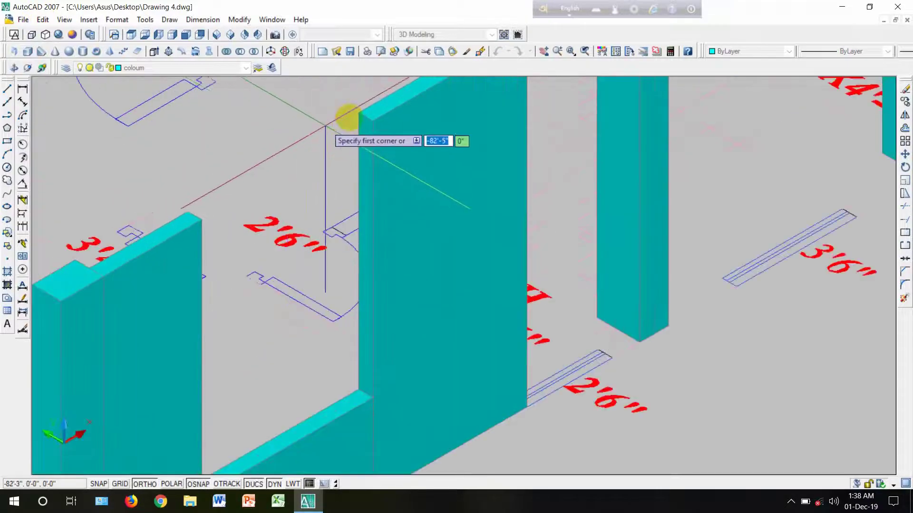
{"action": "left_click", "coordinate": [354, 113]}
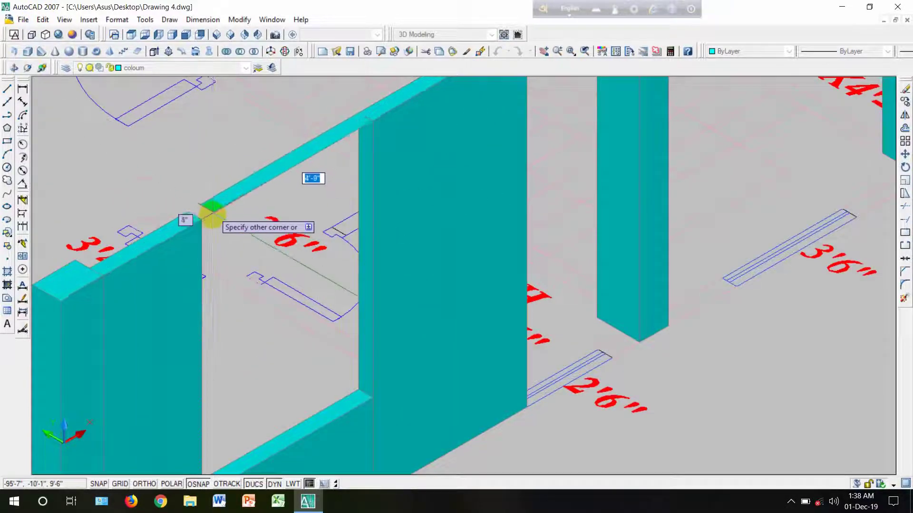
{"action": "left_click", "coordinate": [203, 219]}
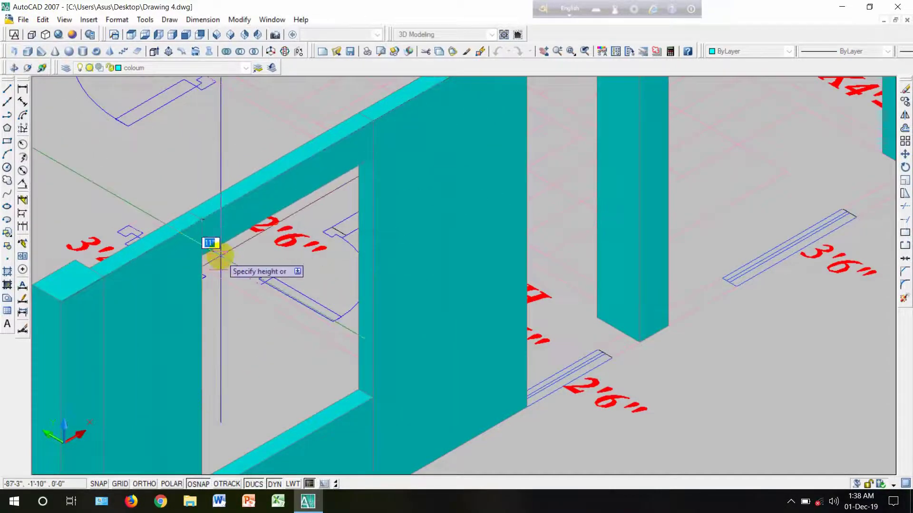
{"action": "type", "text": "3"}
{"action": "key", "text": "Return"}
{"action": "scroll", "coordinate": [251, 250], "scroll_direction": "down", "scroll_amount": 4}
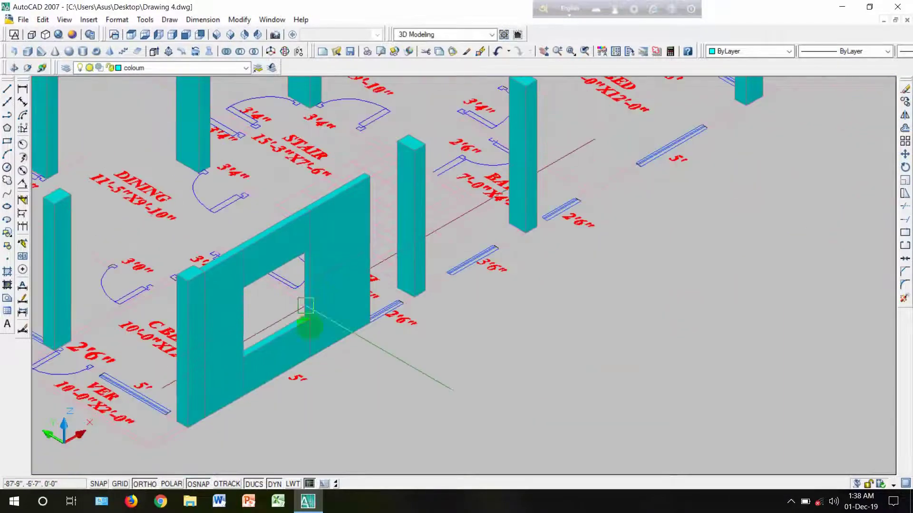
{"action": "scroll", "coordinate": [306, 340], "scroll_direction": "up", "scroll_amount": 2}
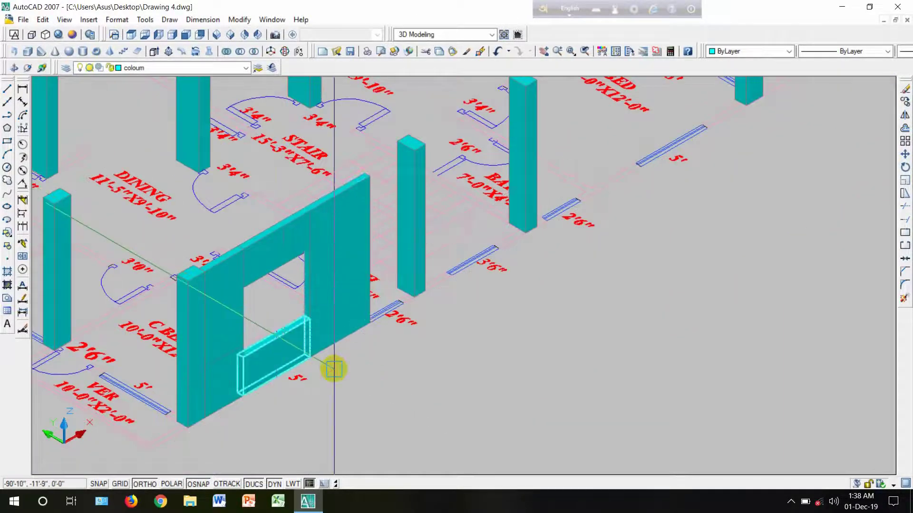
{"action": "left_click", "coordinate": [279, 345]}
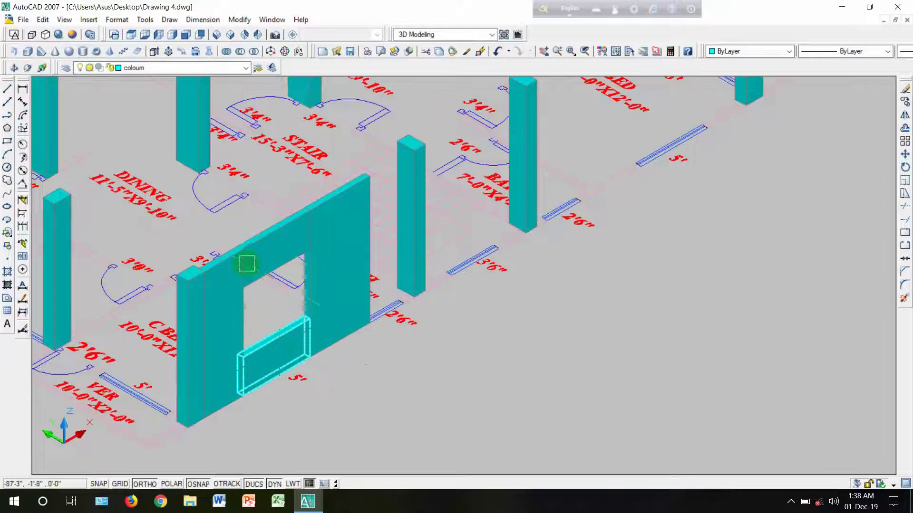
{"action": "key", "text": "Return"}
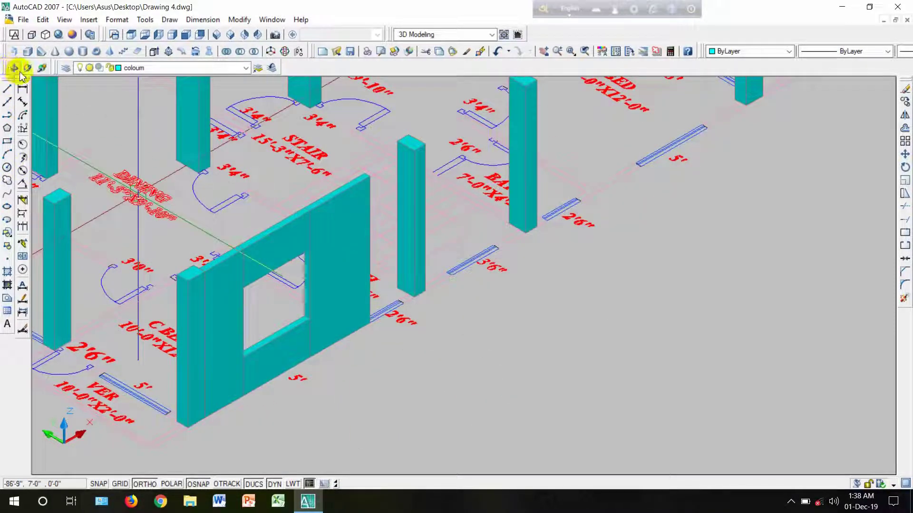
Step: Switch to the SE isometric view and examine the 2'6" BATH window between the new wall and the next column
{"action": "left_click", "coordinate": [228, 36]}
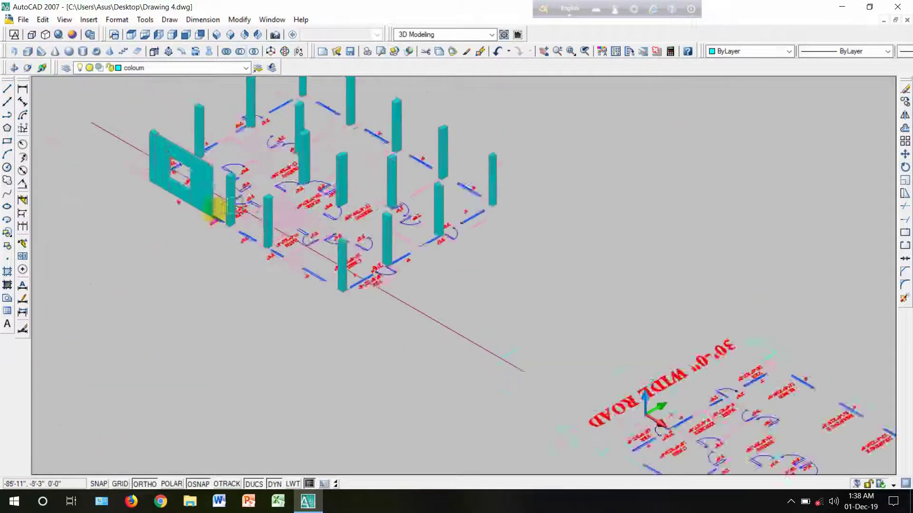
{"action": "scroll", "coordinate": [214, 209], "scroll_direction": "up", "scroll_amount": 6}
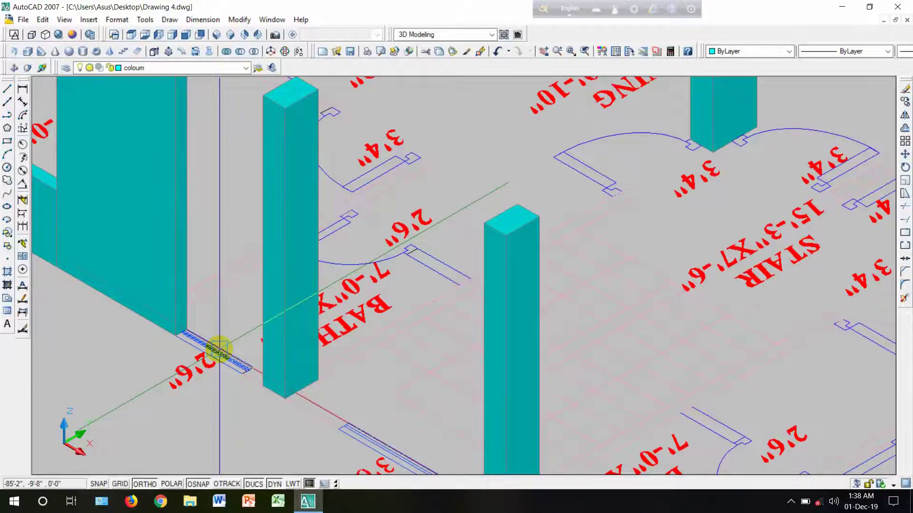
{"action": "scroll", "coordinate": [219, 349], "scroll_direction": "down", "scroll_amount": 4}
{"action": "scroll", "coordinate": [167, 302], "scroll_direction": "up", "scroll_amount": 5}
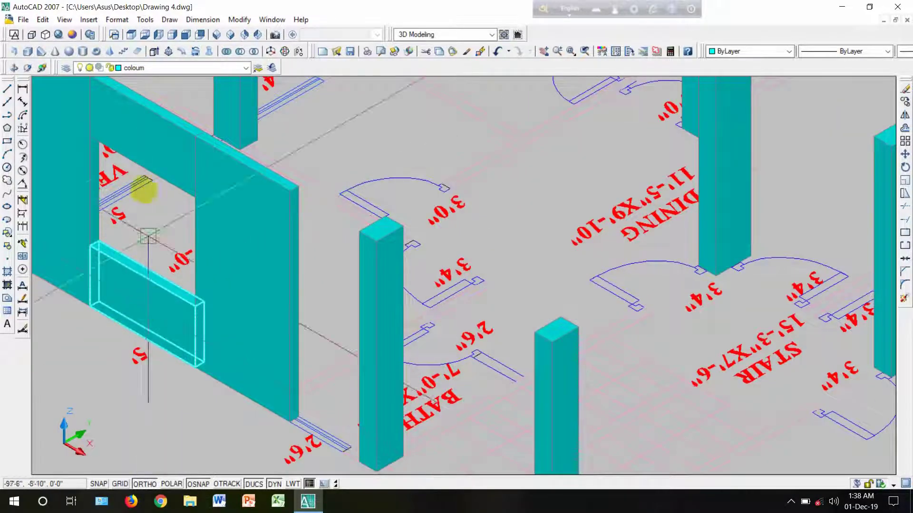
{"action": "scroll", "coordinate": [230, 315], "scroll_direction": "down", "scroll_amount": 3}
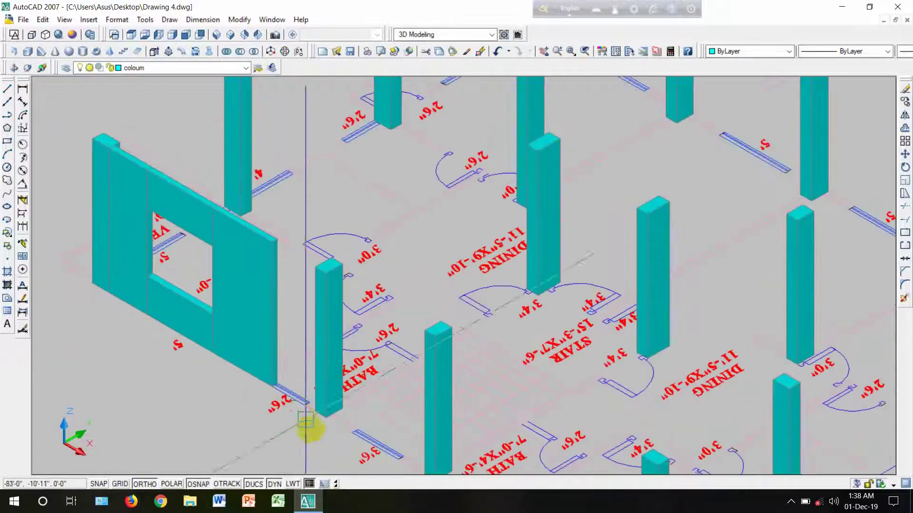
{"action": "scroll", "coordinate": [295, 399], "scroll_direction": "up", "scroll_amount": 4}
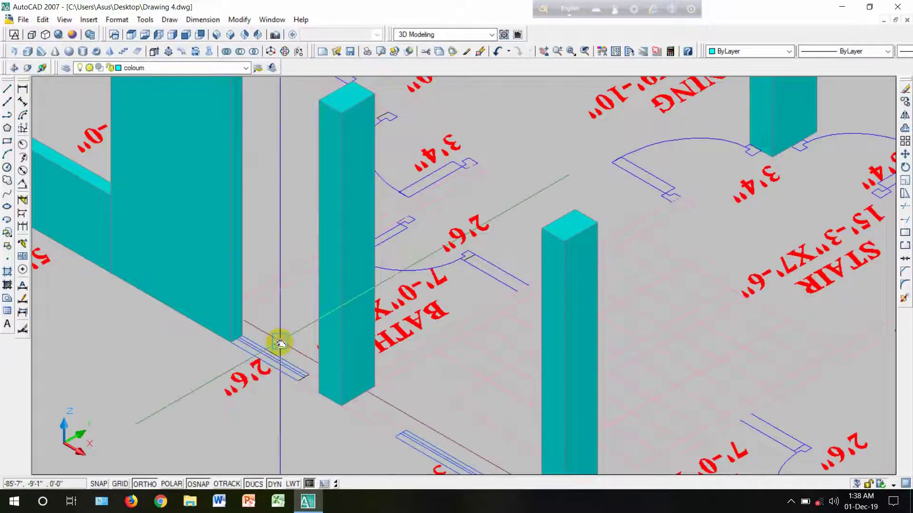
{"action": "middle_click_drag", "start_coordinate": [280, 344], "coordinate": [275, 358]}
{"action": "scroll", "coordinate": [278, 359], "scroll_direction": "up", "scroll_amount": 3}
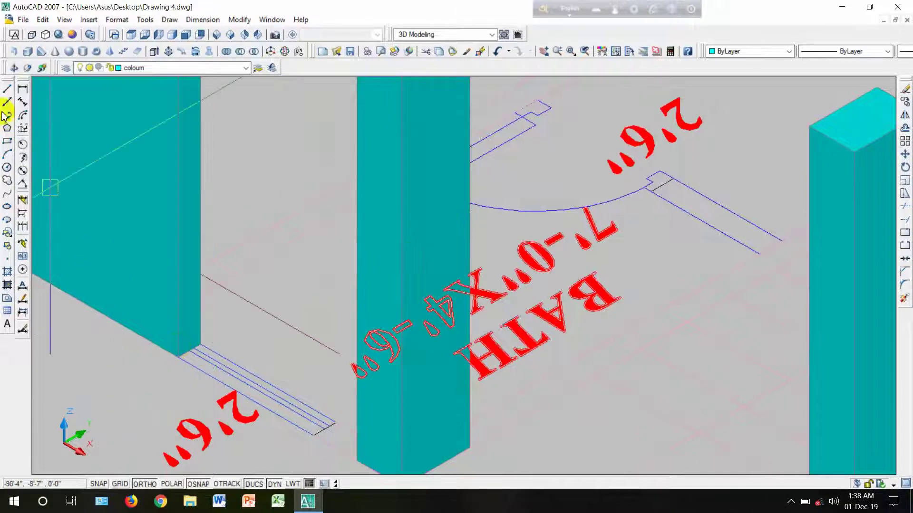
Step: Model the sill wall below the BATH room's 2'6" window, beside the full-height wall segment, as a Box 5'6" high
{"action": "left_click", "coordinate": [29, 52]}
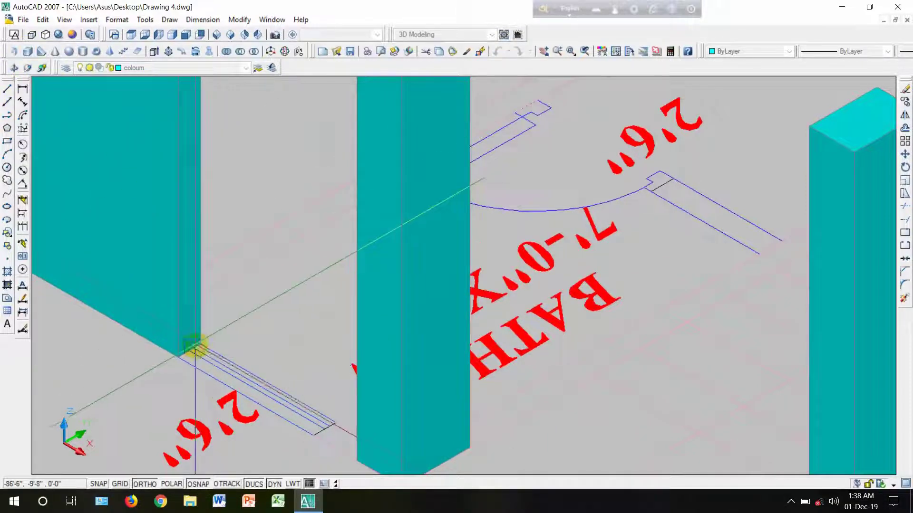
{"action": "left_click", "coordinate": [196, 347]}
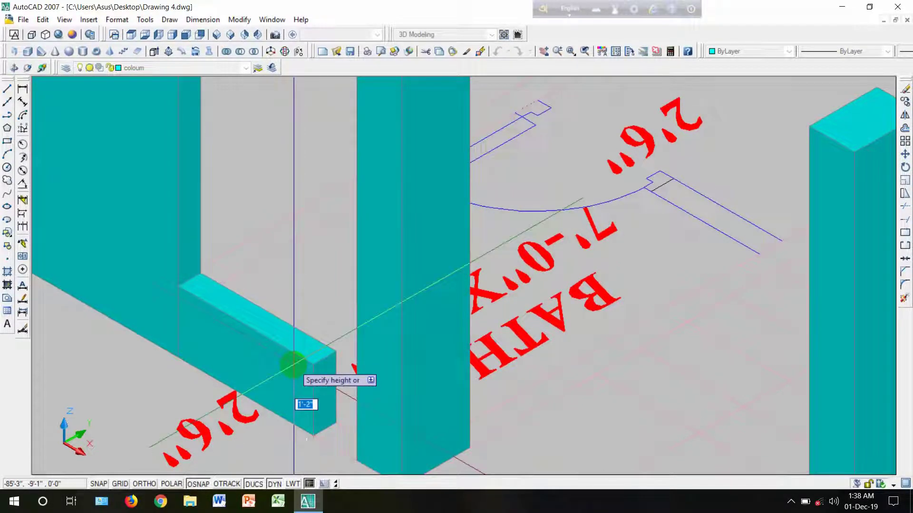
{"action": "type", "text": "5'6"}
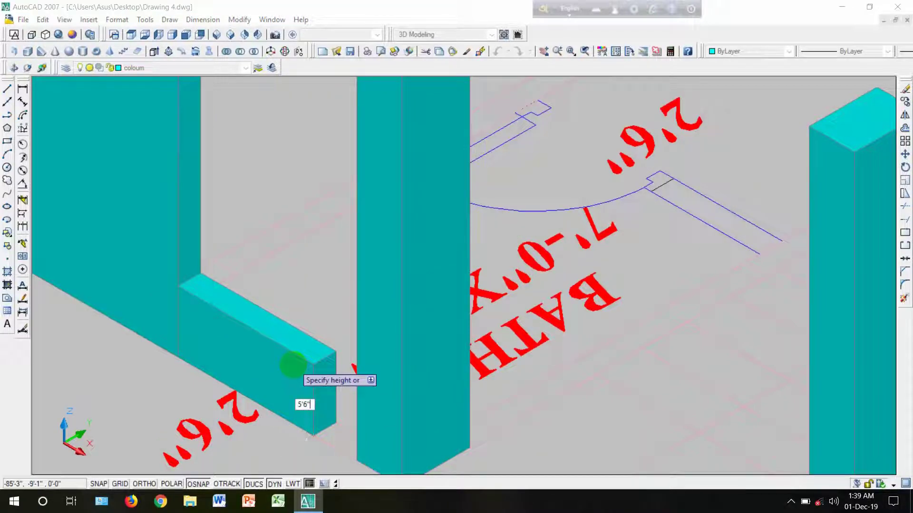
{"action": "key", "text": "Return"}
{"action": "key", "text": "F8"}
{"action": "scroll", "coordinate": [300, 376], "scroll_direction": "down", "scroll_amount": 2}
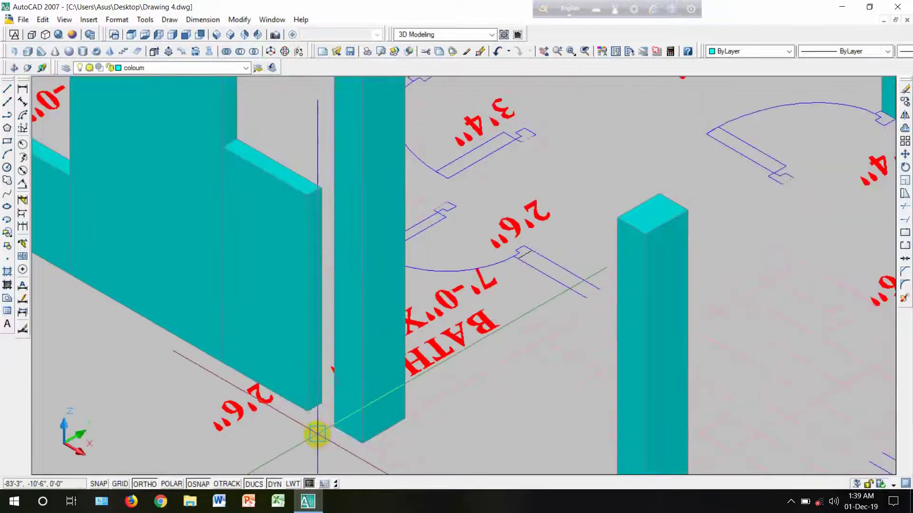
{"action": "middle_click_drag", "start_coordinate": [312, 439], "coordinate": [386, 483]}
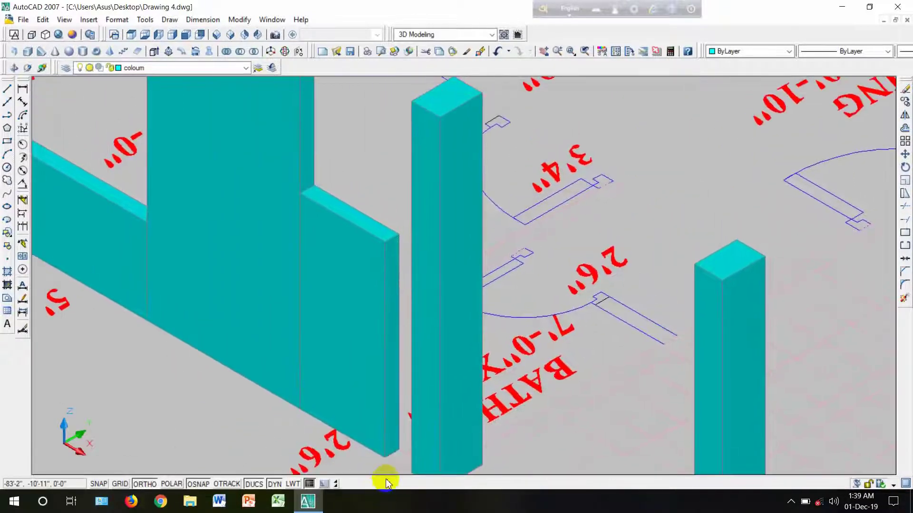
{"action": "middle_click_drag", "start_coordinate": [339, 377], "coordinate": [356, 448]}
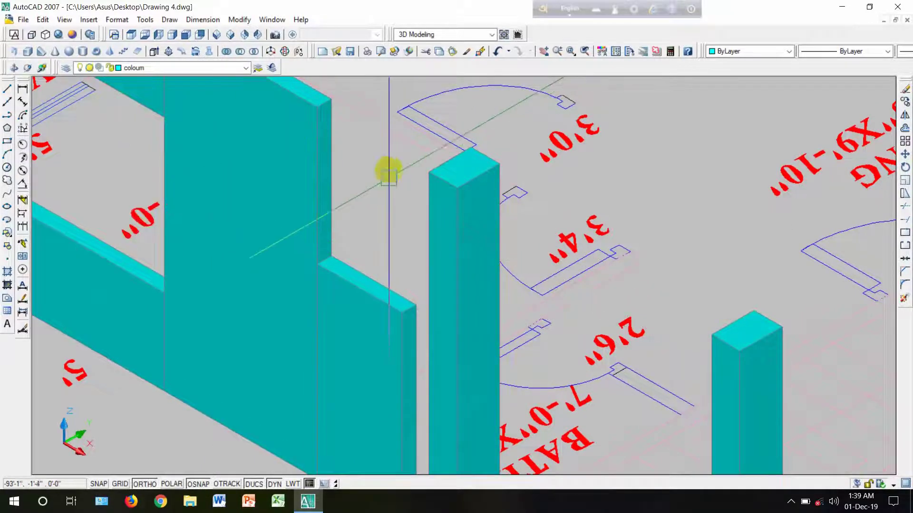
{"action": "scroll", "coordinate": [387, 173], "scroll_direction": "down", "scroll_amount": 2}
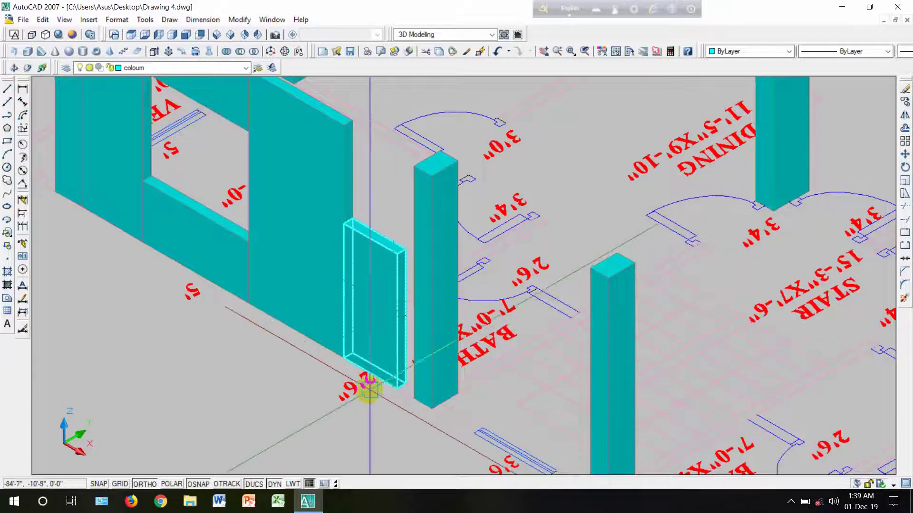
{"action": "scroll", "coordinate": [369, 383], "scroll_direction": "up", "scroll_amount": 2}
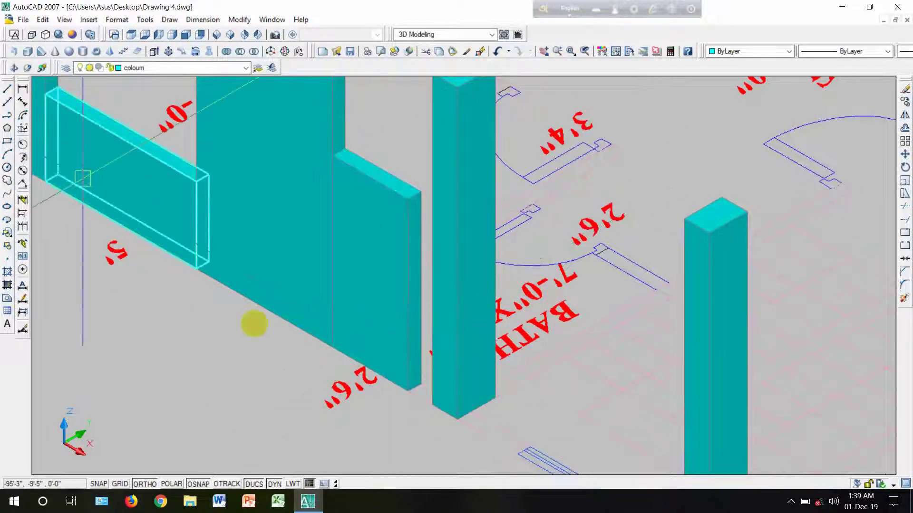
{"action": "left_click", "coordinate": [28, 52]}
{"action": "scroll", "coordinate": [428, 366], "scroll_direction": "up", "scroll_amount": 3}
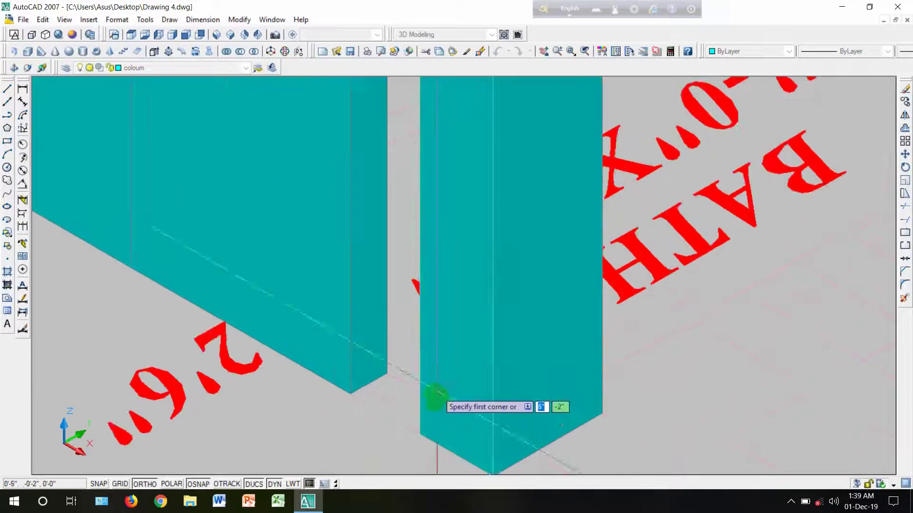
{"action": "left_click", "coordinate": [425, 440]}
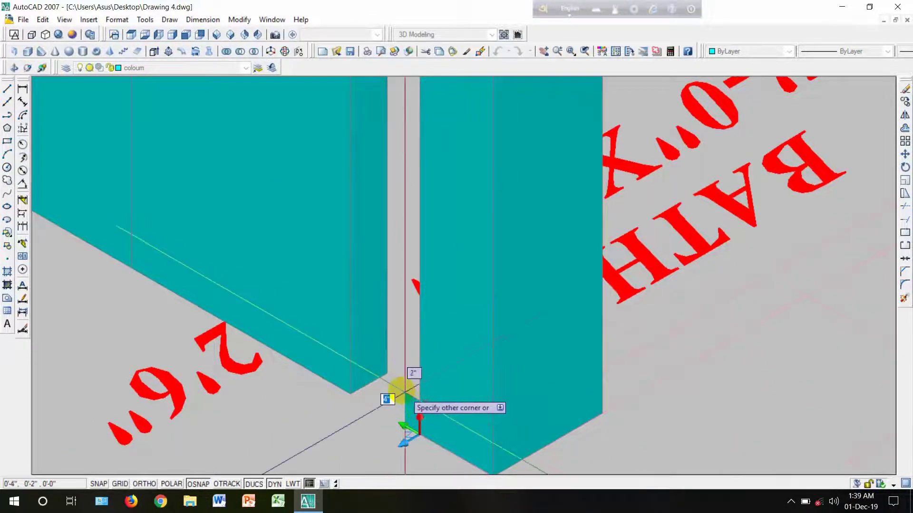
{"action": "key", "text": "Escape"}
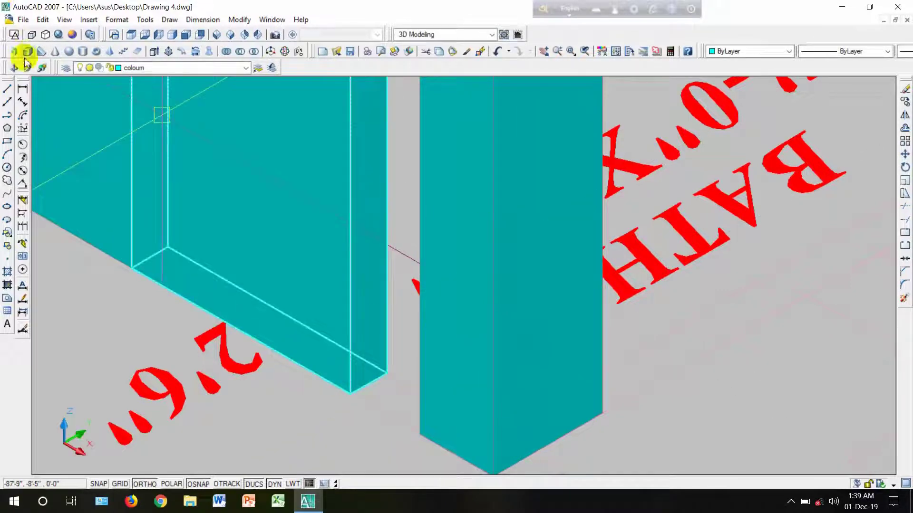
Step: Fill the gap between the BATH window's sill wall and the adjacent column with a Box 9'6" high, working from an orbited view
{"action": "left_click", "coordinate": [16, 69]}
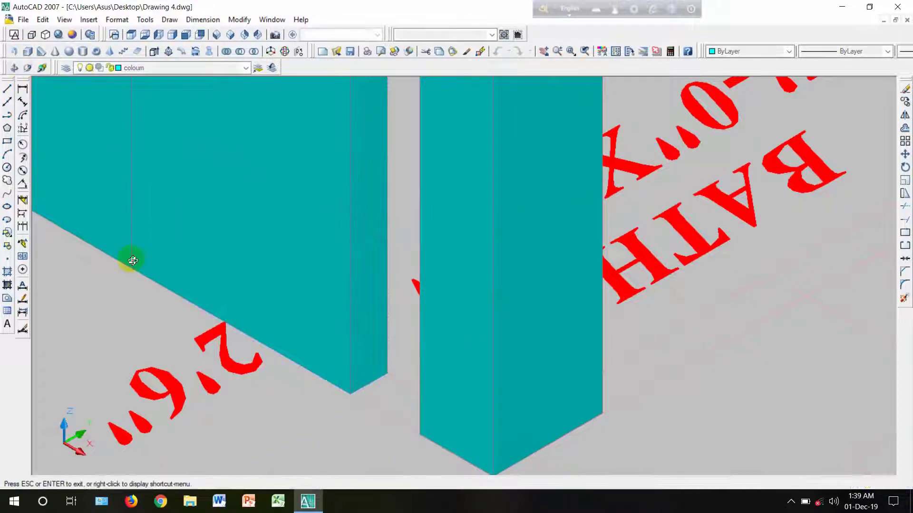
{"action": "left_click_drag", "start_coordinate": [203, 336], "coordinate": [274, 363]}
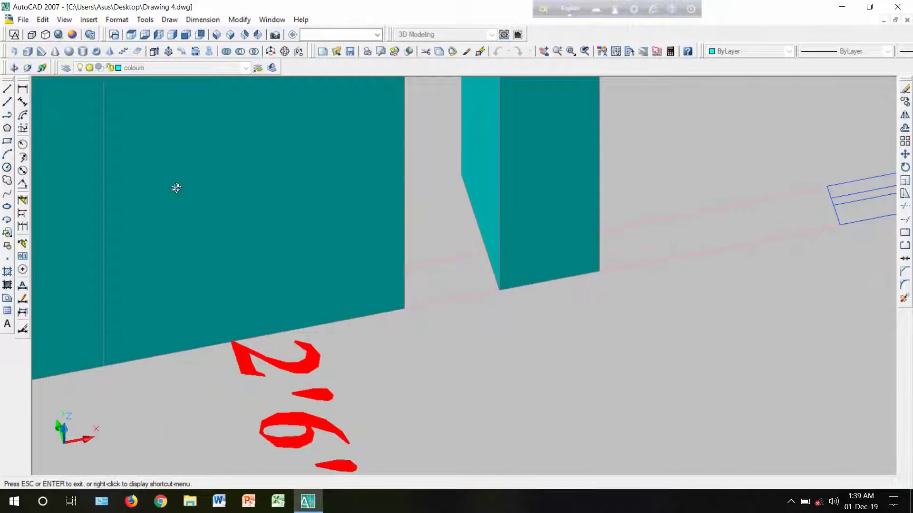
{"action": "key", "text": "Escape"}
{"action": "left_click", "coordinate": [29, 52]}
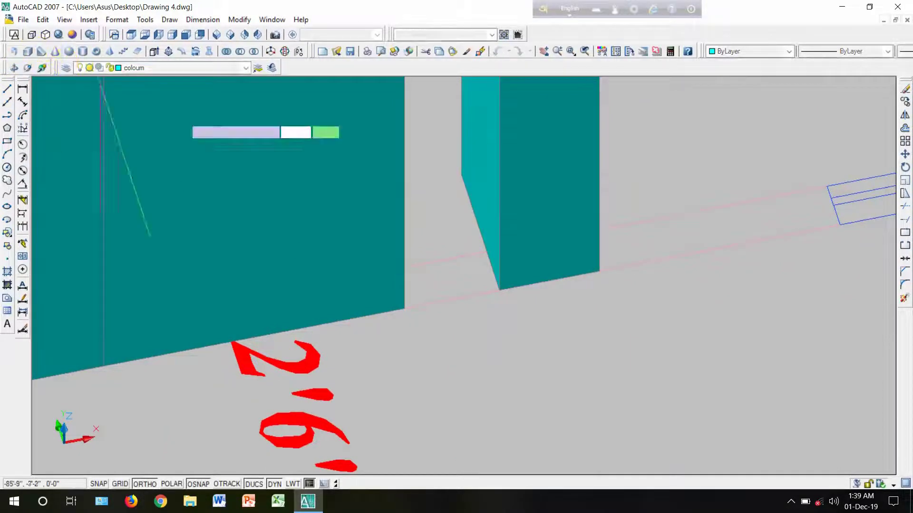
{"action": "scroll", "coordinate": [485, 249], "scroll_direction": "up", "scroll_amount": 4}
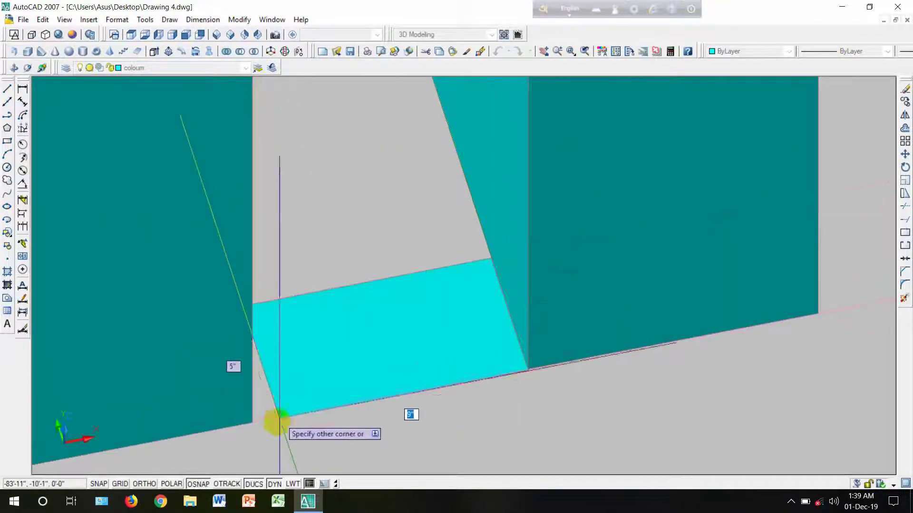
{"action": "left_click", "coordinate": [255, 423]}
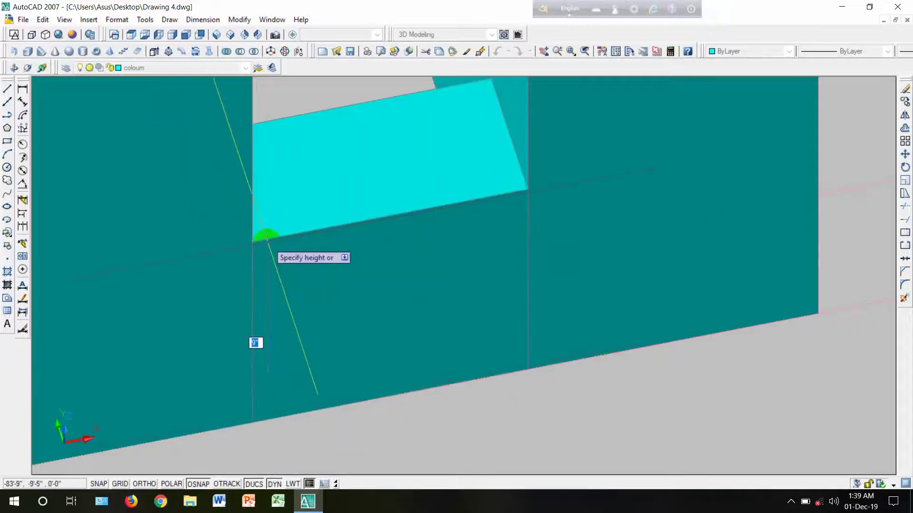
{"action": "type", "text": "9'6"}
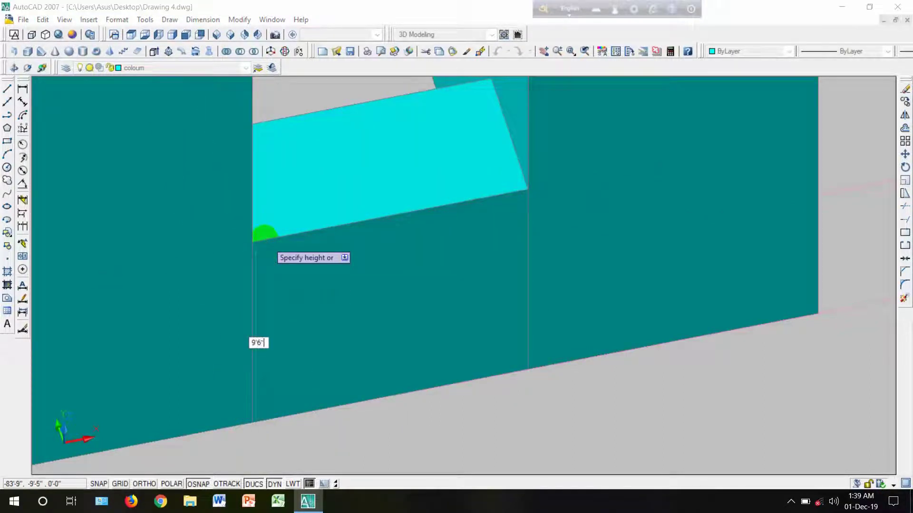
{"action": "key", "text": "Return"}
Step: Model the wall above the 2'6" BATH window as a Box running 30" down from the top corners of the two adjoining wall segments
{"action": "scroll", "coordinate": [296, 254], "scroll_direction": "down", "scroll_amount": 9}
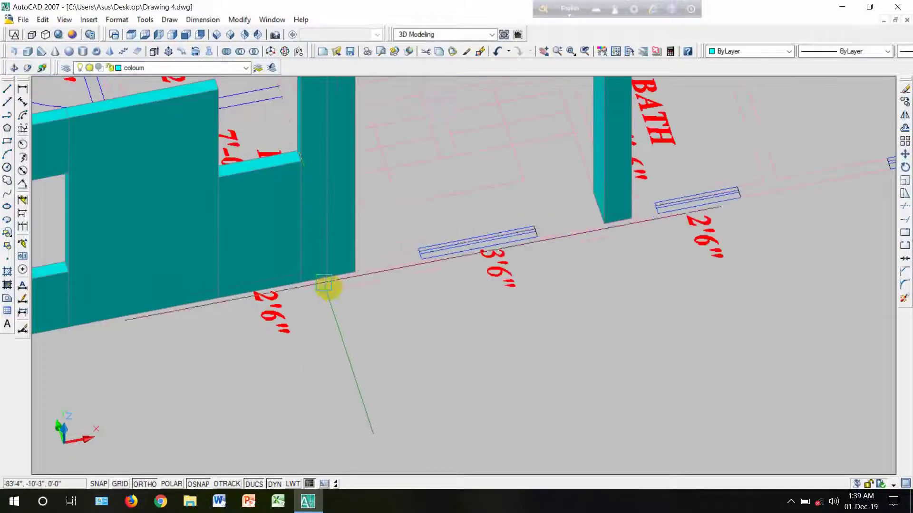
{"action": "middle_click_drag", "start_coordinate": [344, 272], "coordinate": [375, 351]}
{"action": "scroll", "coordinate": [285, 208], "scroll_direction": "down", "scroll_amount": 1}
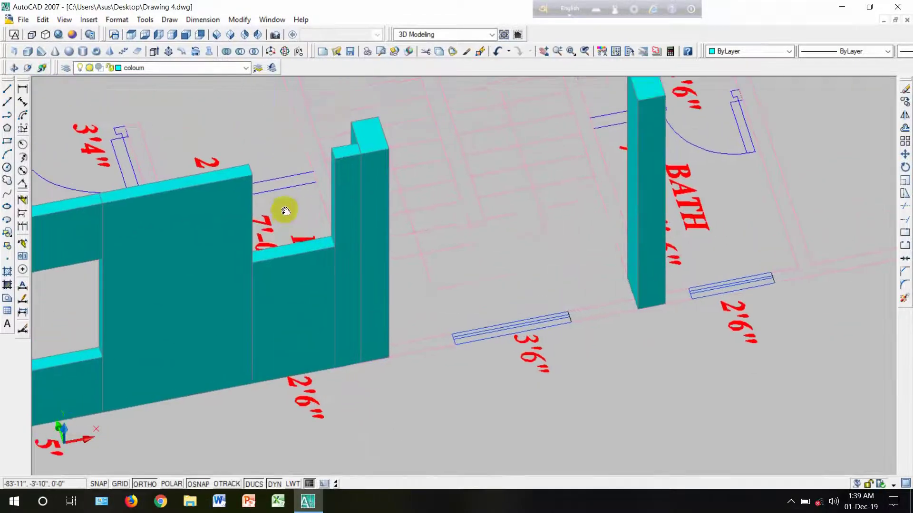
{"action": "scroll", "coordinate": [190, 146], "scroll_direction": "up", "scroll_amount": 3}
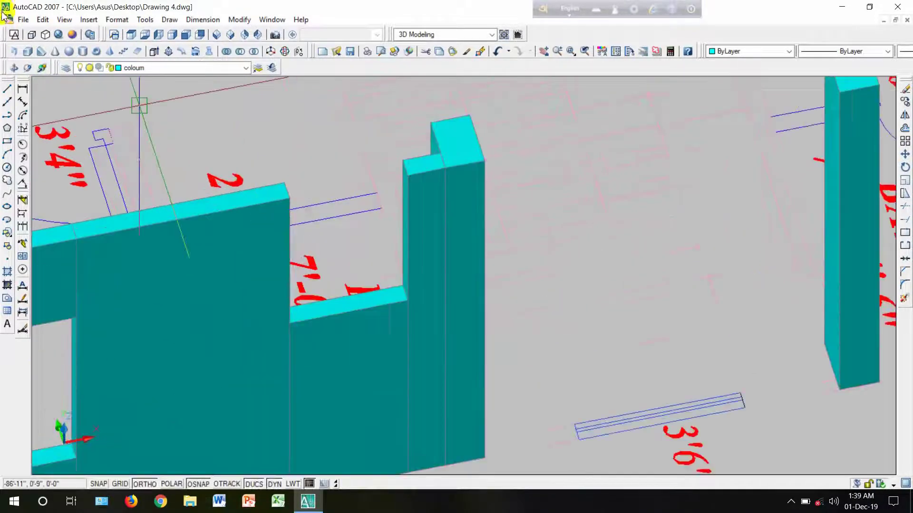
{"action": "left_click", "coordinate": [29, 53]}
{"action": "scroll", "coordinate": [408, 190], "scroll_direction": "up", "scroll_amount": 3}
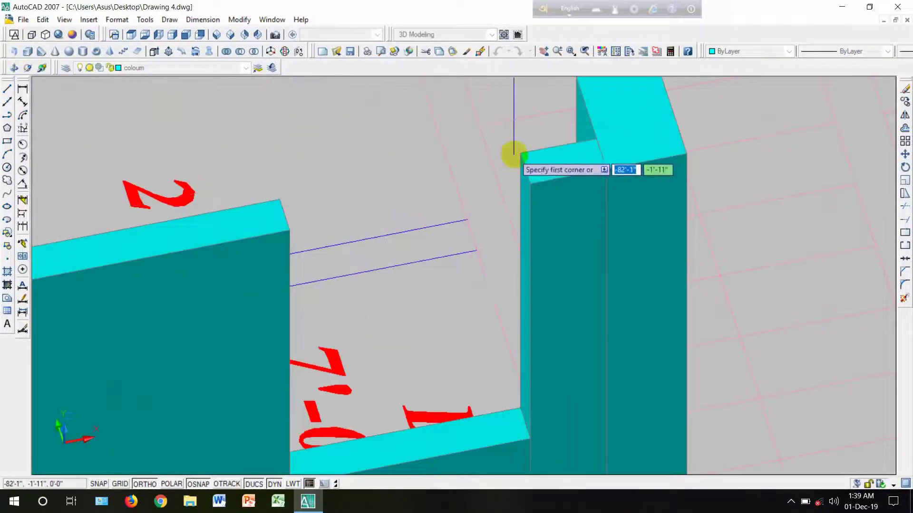
{"action": "left_click", "coordinate": [513, 153]}
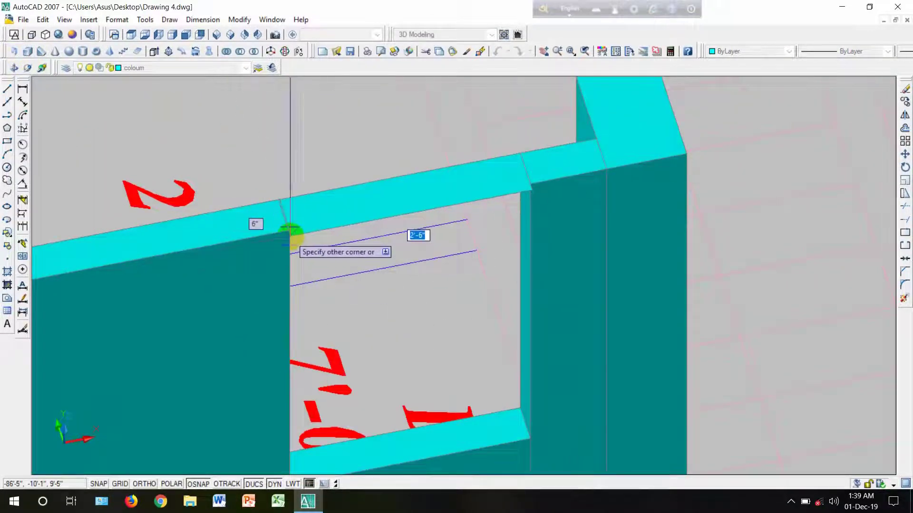
{"action": "left_click", "coordinate": [305, 308]}
{"action": "type", "text": "30"}
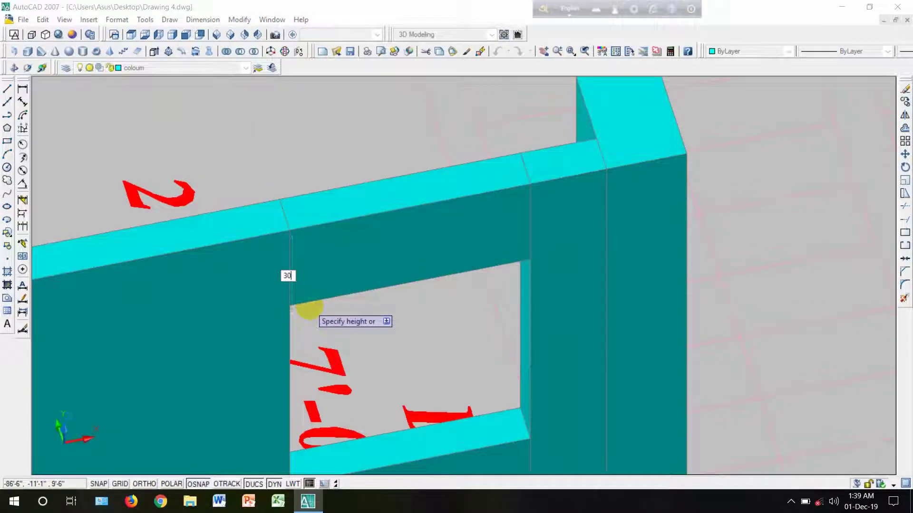
{"action": "key", "text": "Return"}
{"action": "scroll", "coordinate": [309, 306], "scroll_direction": "down", "scroll_amount": 3}
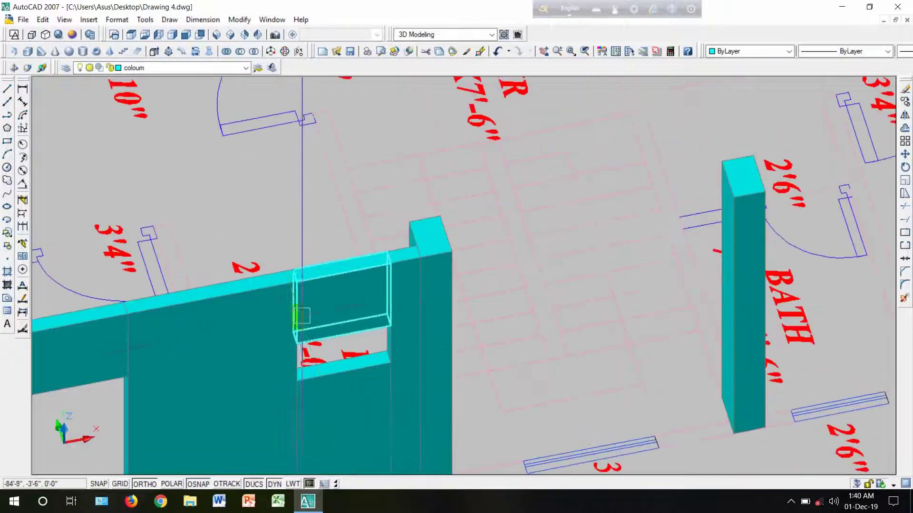
Step: Look over the remaining columns and openings and orbit round to examine the 4' window beside the VER area
{"action": "scroll", "coordinate": [301, 321], "scroll_direction": "down", "scroll_amount": 5}
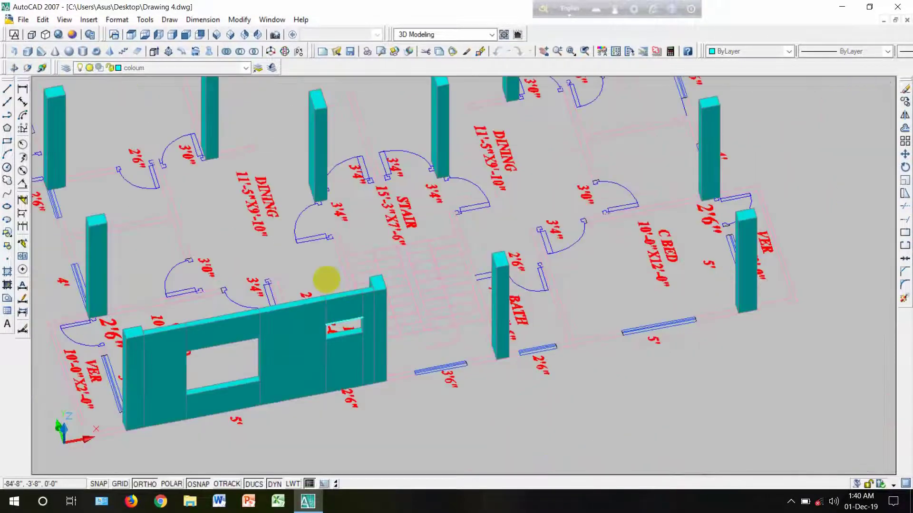
{"action": "scroll", "coordinate": [481, 383], "scroll_direction": "up", "scroll_amount": 4}
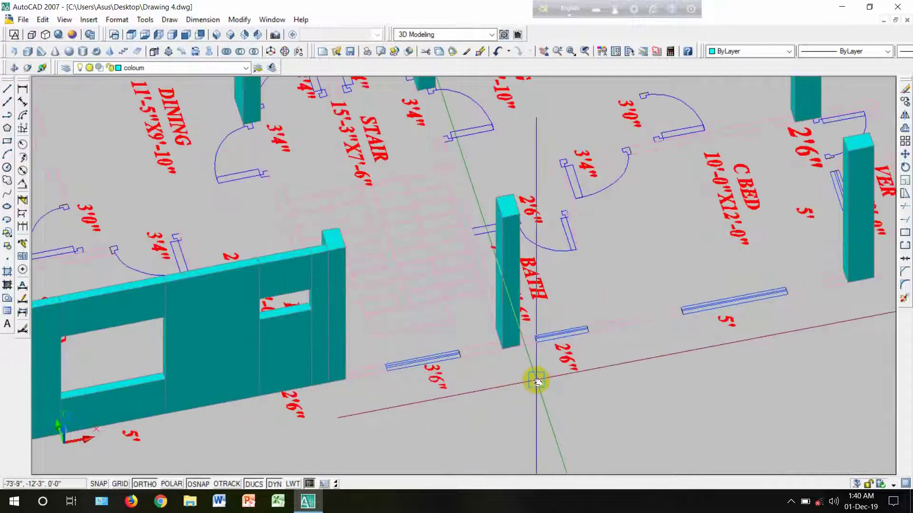
{"action": "middle_click_drag", "start_coordinate": [534, 379], "coordinate": [353, 407]}
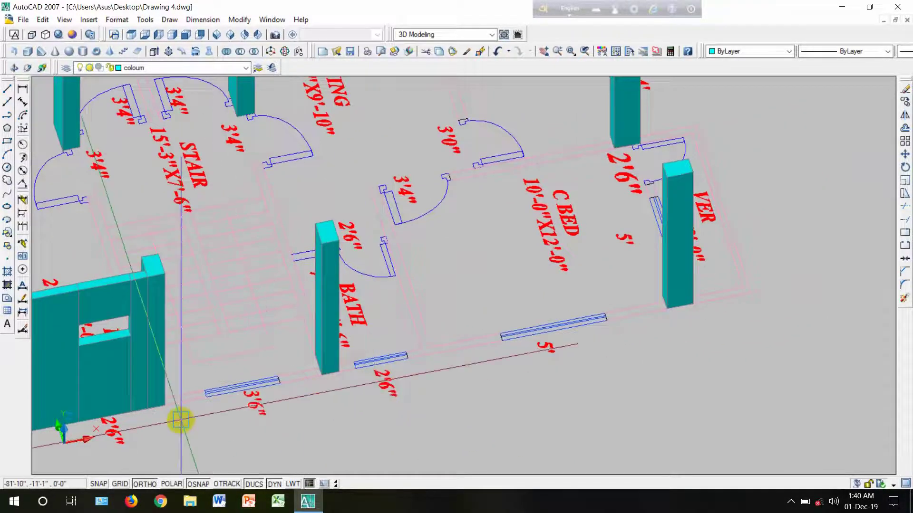
{"action": "middle_click_drag", "start_coordinate": [190, 400], "coordinate": [327, 373]}
{"action": "scroll", "coordinate": [327, 373], "scroll_direction": "down", "scroll_amount": 3}
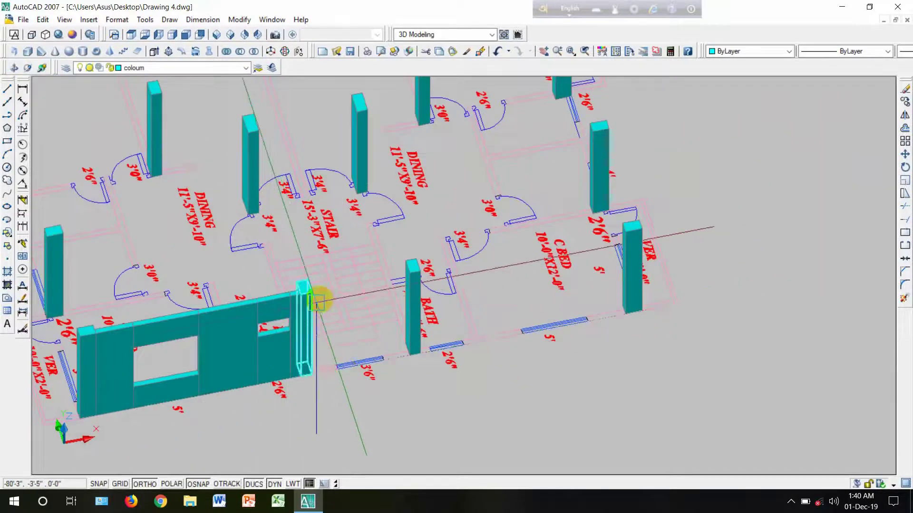
{"action": "middle_click_drag", "start_coordinate": [410, 316], "coordinate": [404, 410]}
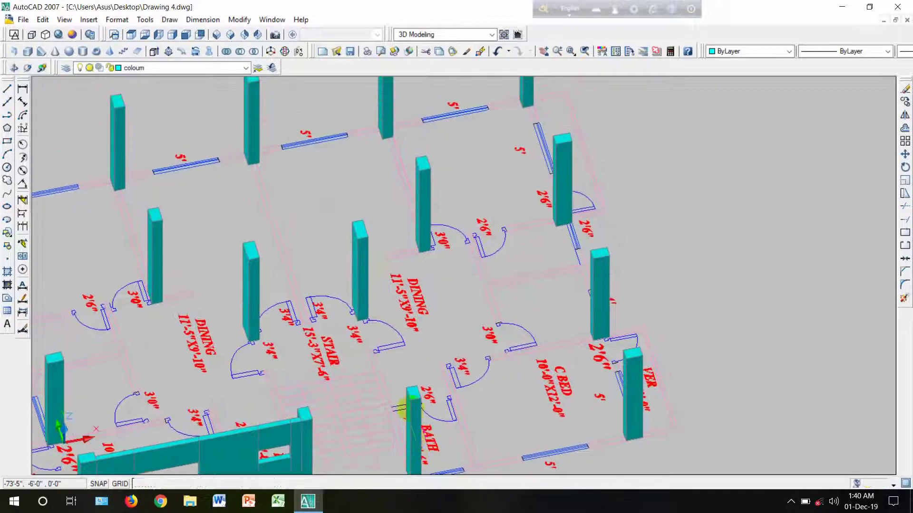
{"action": "middle_click_drag", "start_coordinate": [430, 348], "coordinate": [390, 285]}
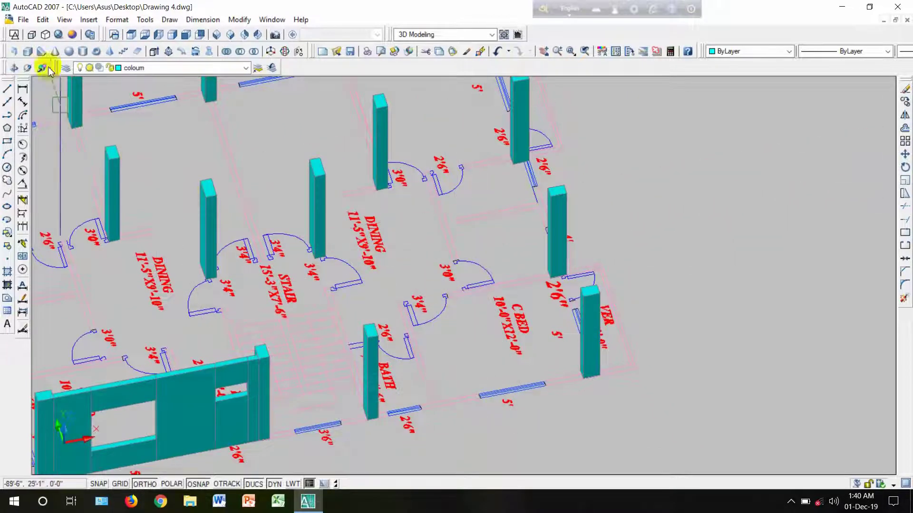
{"action": "left_click", "coordinate": [14, 68]}
{"action": "left_click_drag", "start_coordinate": [152, 295], "coordinate": [274, 329]}
{"action": "left_click_drag", "start_coordinate": [349, 450], "coordinate": [307, 450]}
{"action": "middle_click_drag", "start_coordinate": [307, 449], "coordinate": [310, 448]}
{"action": "left_click_drag", "start_coordinate": [320, 410], "coordinate": [364, 397]}
{"action": "middle_click_drag", "start_coordinate": [376, 383], "coordinate": [330, 229]}
{"action": "left_click_drag", "start_coordinate": [331, 229], "coordinate": [405, 332]}
{"action": "key", "text": "Escape"}
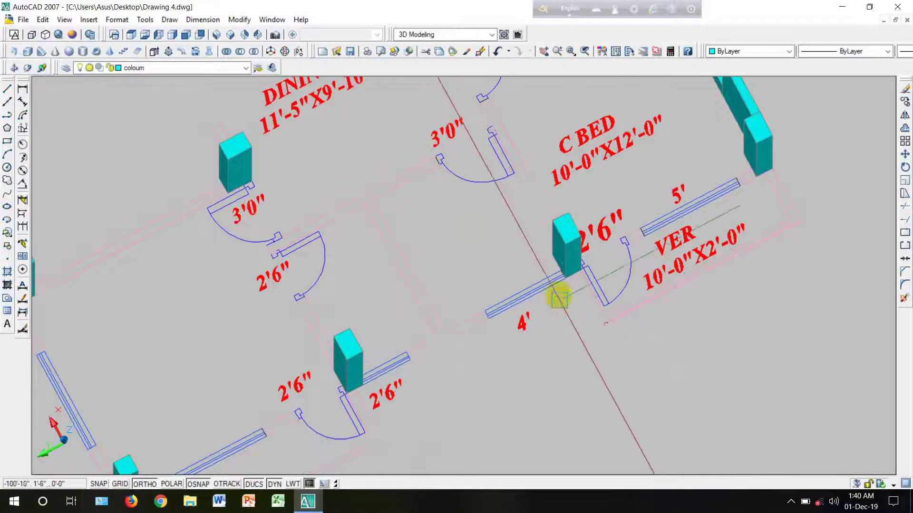
Step: Model the sill wall below the 4' window, adjoining the column beside the VER area, as a Box 3' high
{"action": "scroll", "coordinate": [538, 291], "scroll_direction": "up", "scroll_amount": 3}
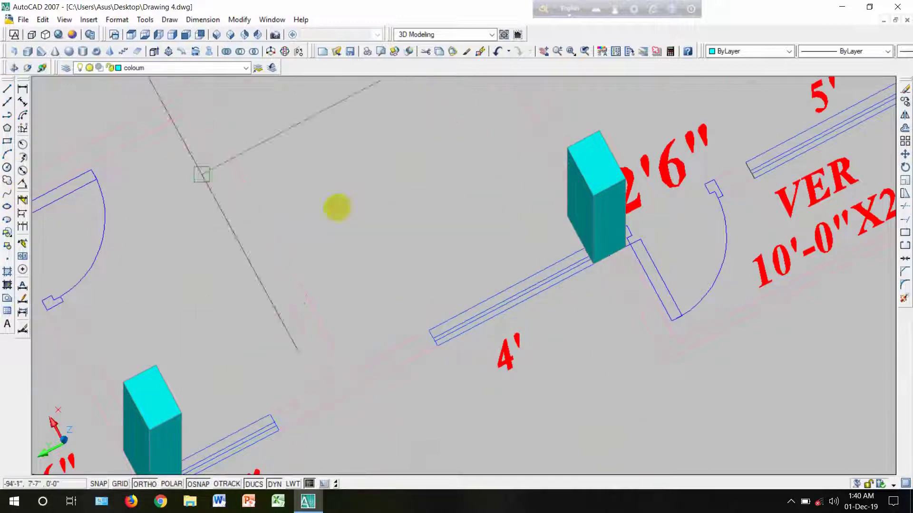
{"action": "left_click", "coordinate": [28, 52]}
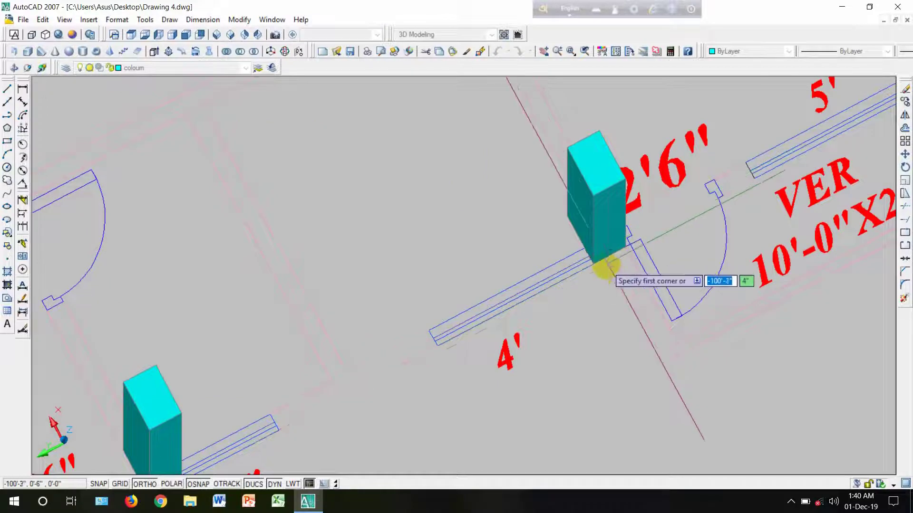
{"action": "left_click", "coordinate": [594, 263]}
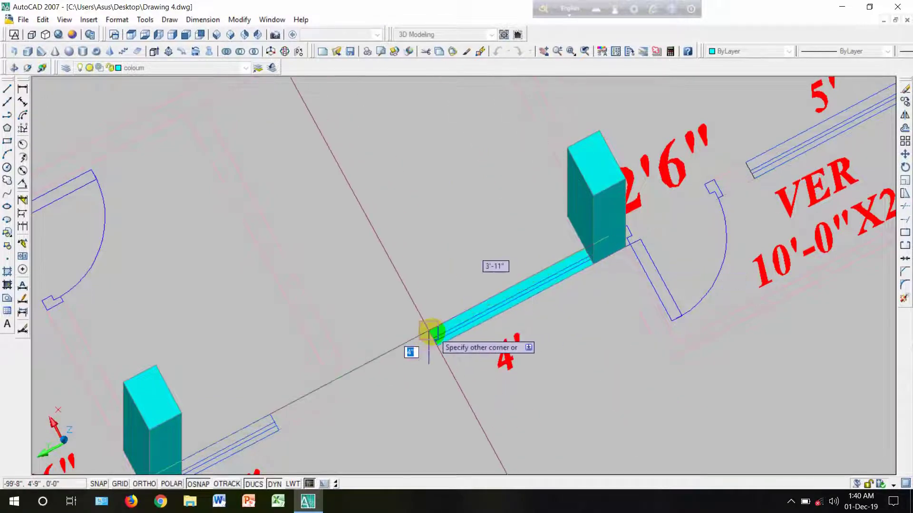
{"action": "left_click", "coordinate": [428, 331]}
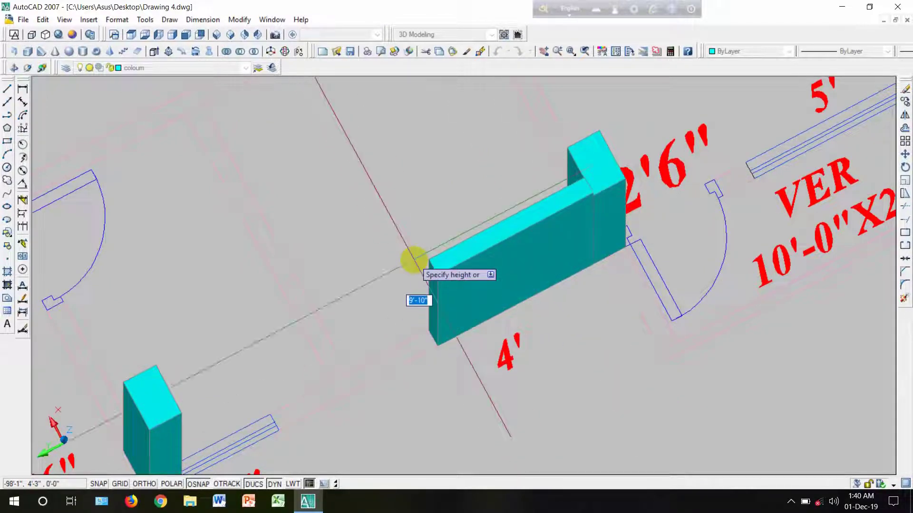
{"action": "type", "text": "3"}
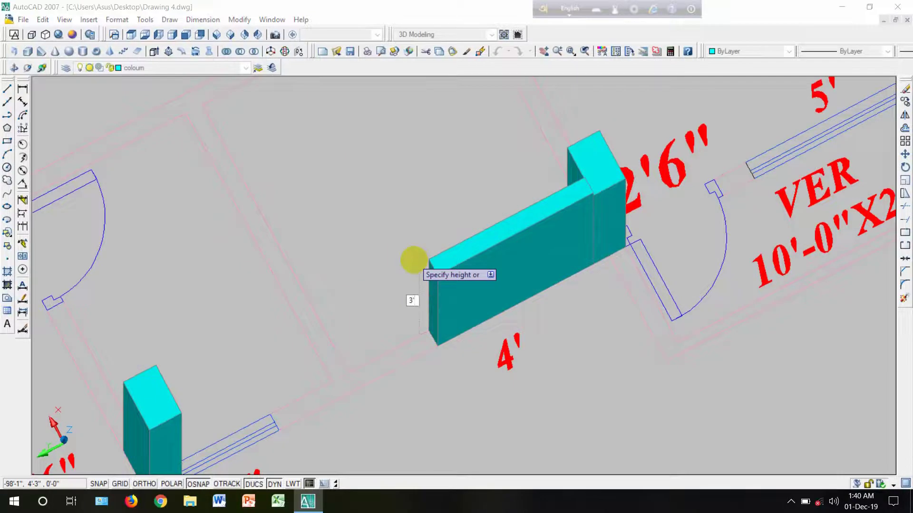
{"action": "key", "text": "Return"}
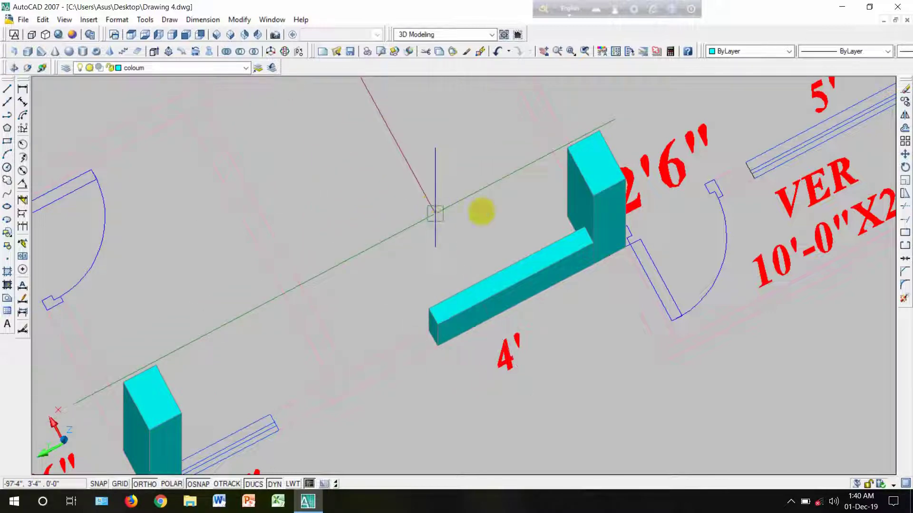
Step: Examine the columns, the wall with its window openings and the 4' window sill in a southwest isometric view
{"action": "scroll", "coordinate": [523, 245], "scroll_direction": "down", "scroll_amount": 2}
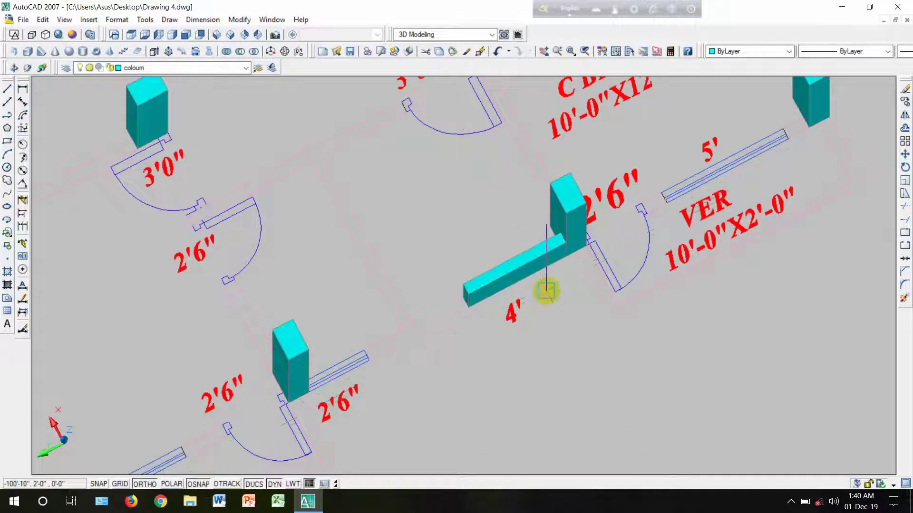
{"action": "scroll", "coordinate": [546, 291], "scroll_direction": "down", "scroll_amount": 3}
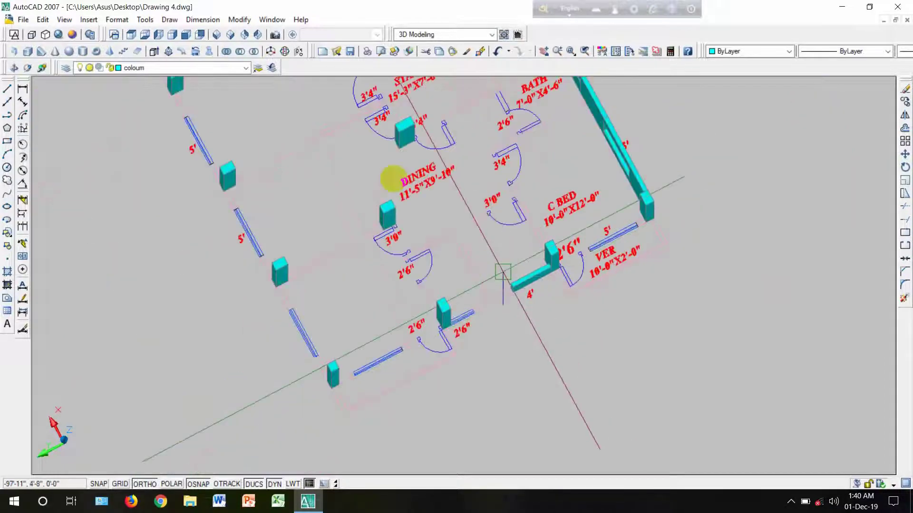
{"action": "left_click", "coordinate": [217, 34]}
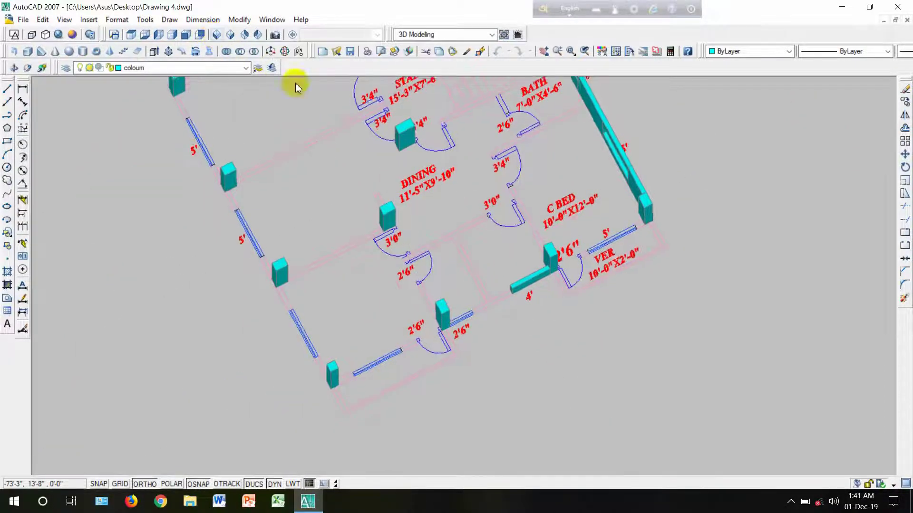
{"action": "mouse_move", "coordinate": [295, 81]}
{"action": "left_mouse_down"}
{"action": "mouse_move", "coordinate": [351, 275]}
{"action": "mouse_move", "coordinate": [285, 336]}
{"action": "mouse_move", "coordinate": [305, 310]}
{"action": "left_mouse_up"}
{"action": "middle_click_drag", "start_coordinate": [305, 310], "coordinate": [344, 226]}
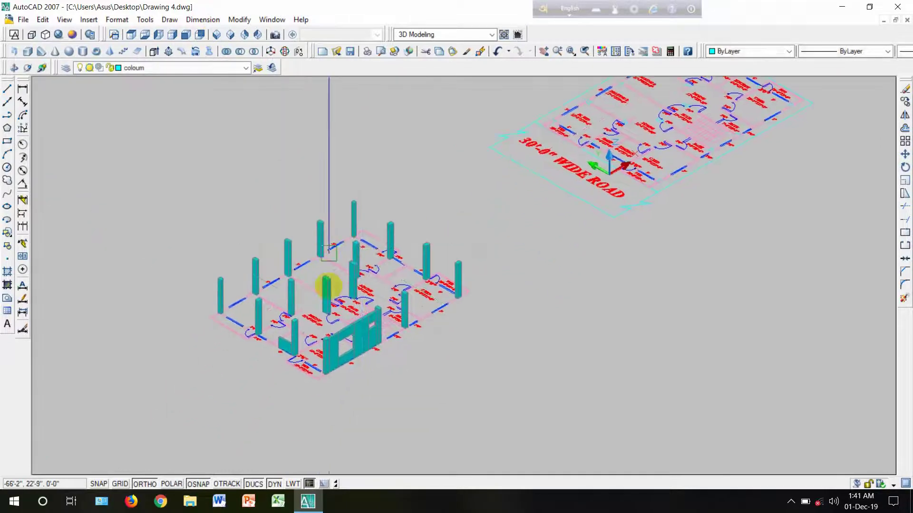
{"action": "scroll", "coordinate": [328, 316], "scroll_direction": "up", "scroll_amount": 3}
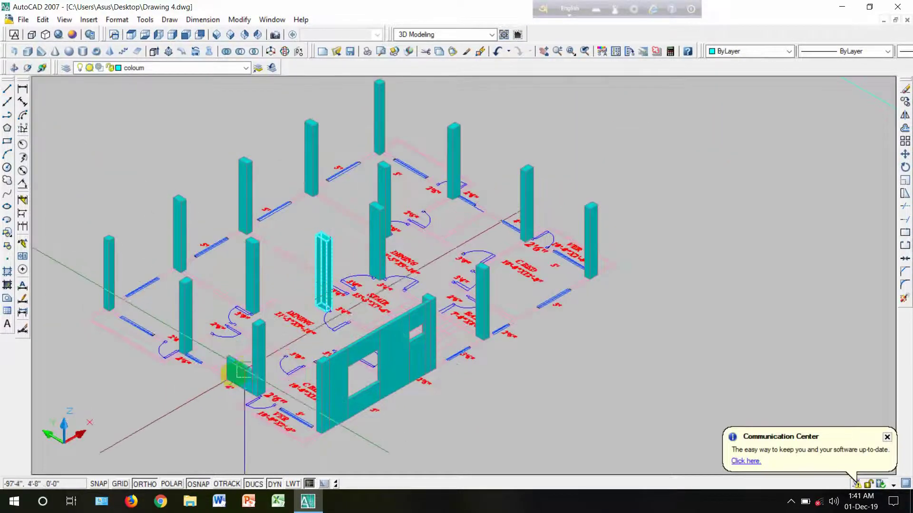
{"action": "scroll", "coordinate": [233, 373], "scroll_direction": "up", "scroll_amount": 4}
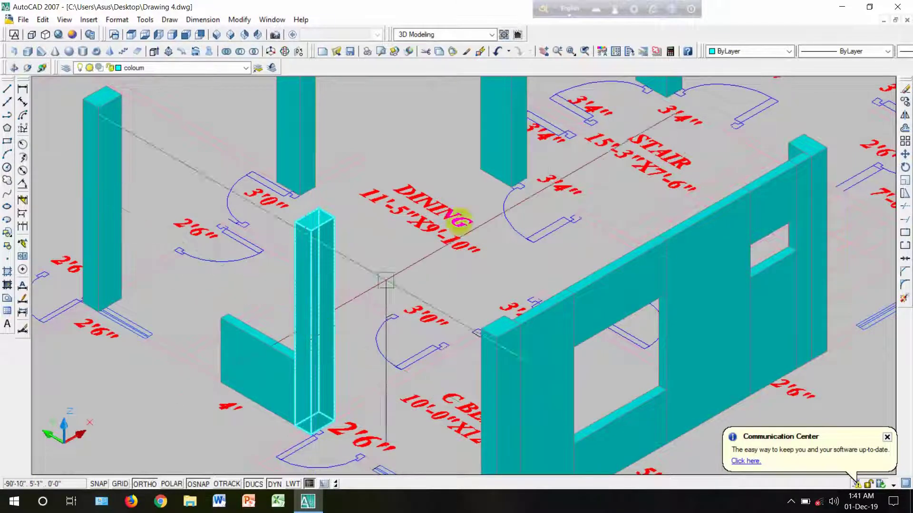
{"action": "left_click", "coordinate": [735, 54]}
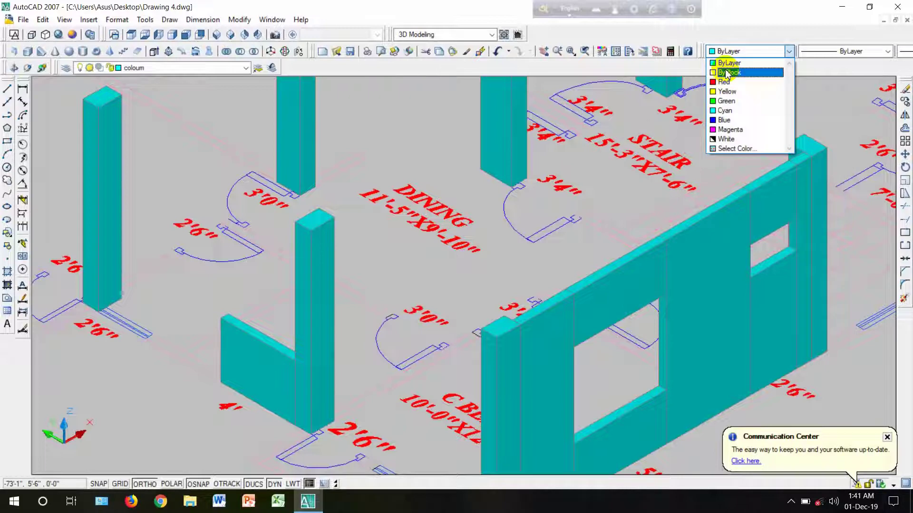
{"action": "left_click", "coordinate": [732, 148]}
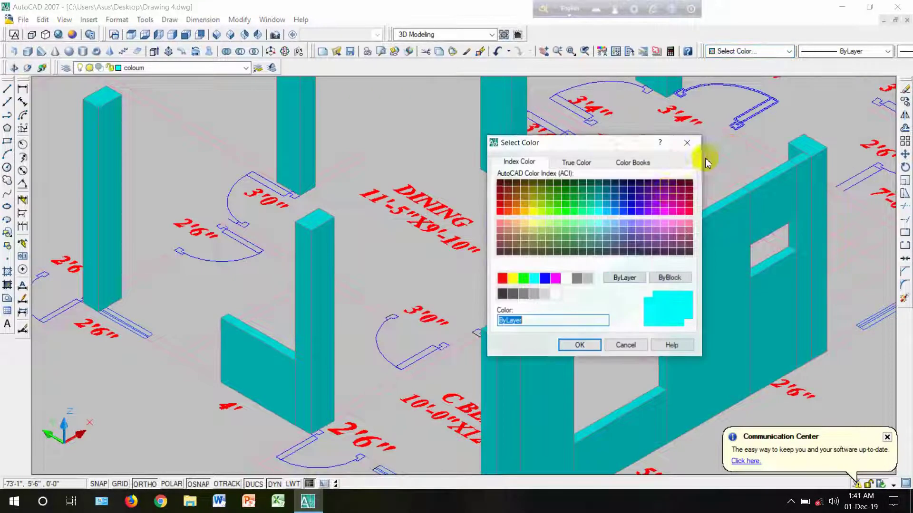
{"action": "left_click", "coordinate": [626, 347]}
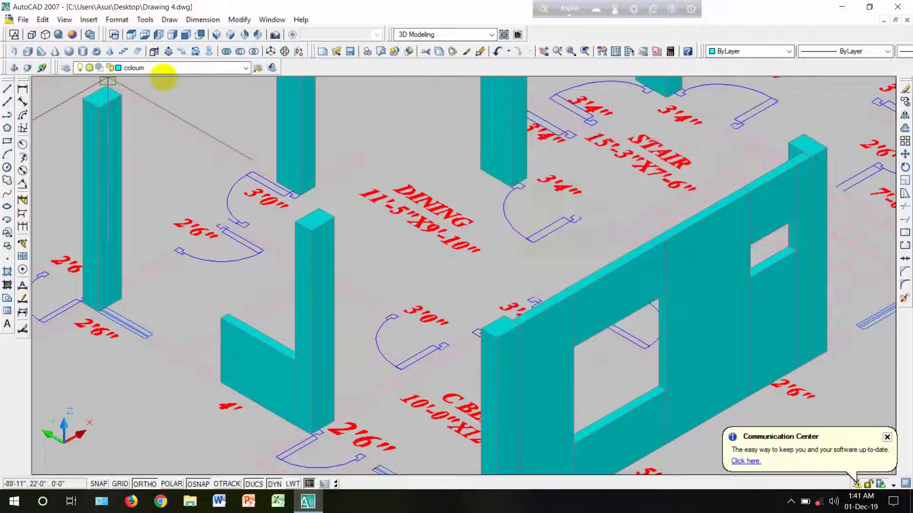
{"action": "left_click", "coordinate": [184, 70]}
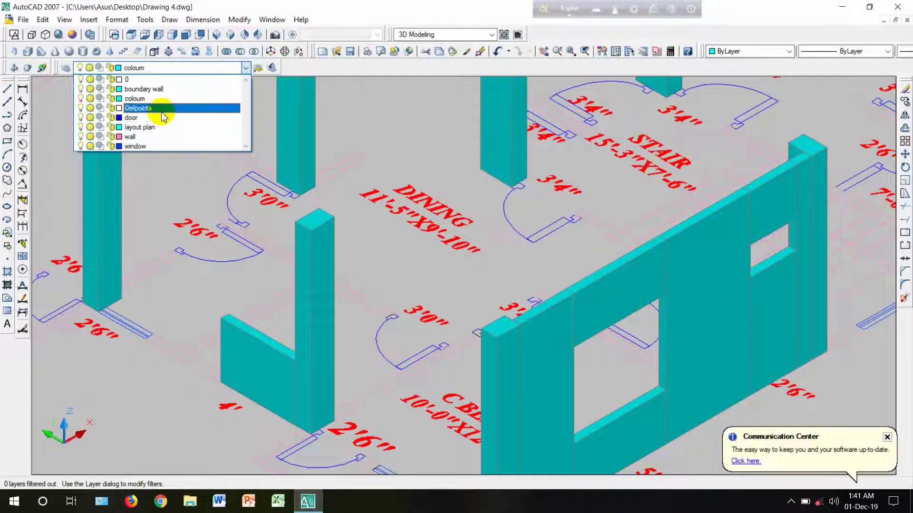
{"action": "left_click", "coordinate": [197, 71]}
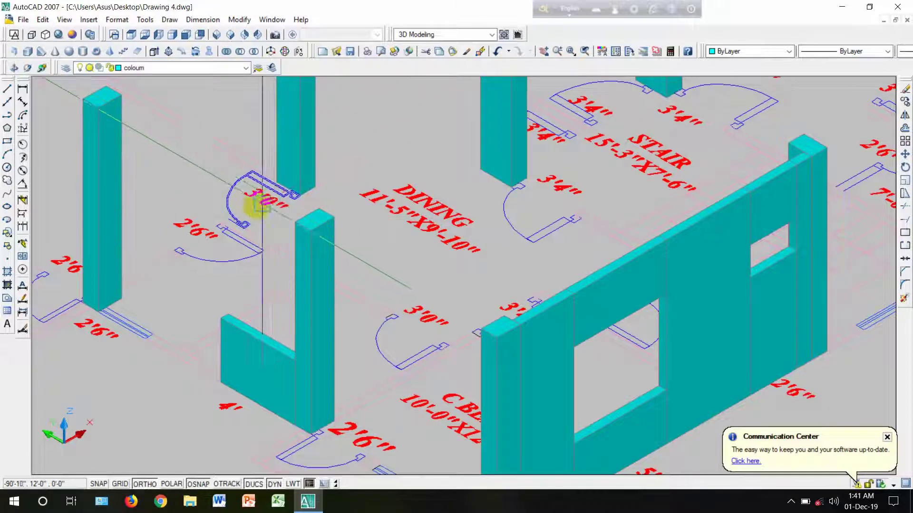
{"action": "scroll", "coordinate": [238, 213], "scroll_direction": "down", "scroll_amount": 2}
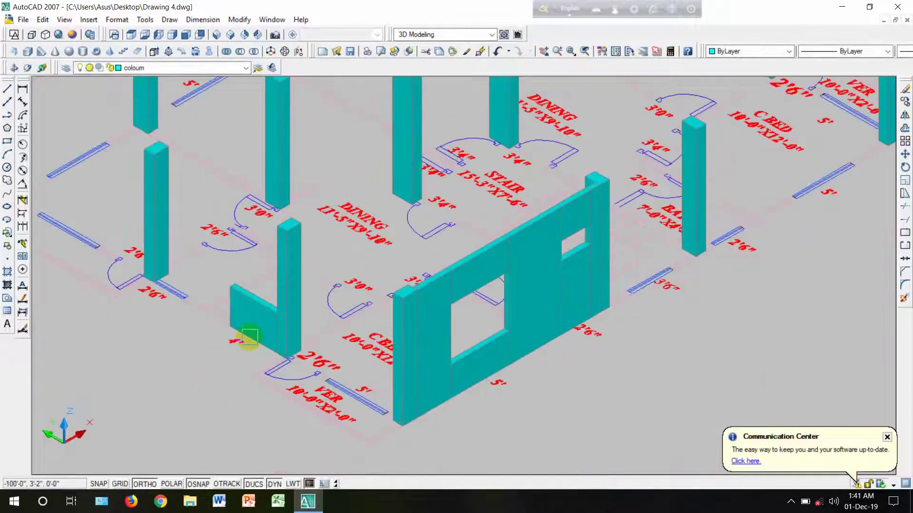
{"action": "scroll", "coordinate": [248, 337], "scroll_direction": "up", "scroll_amount": 2}
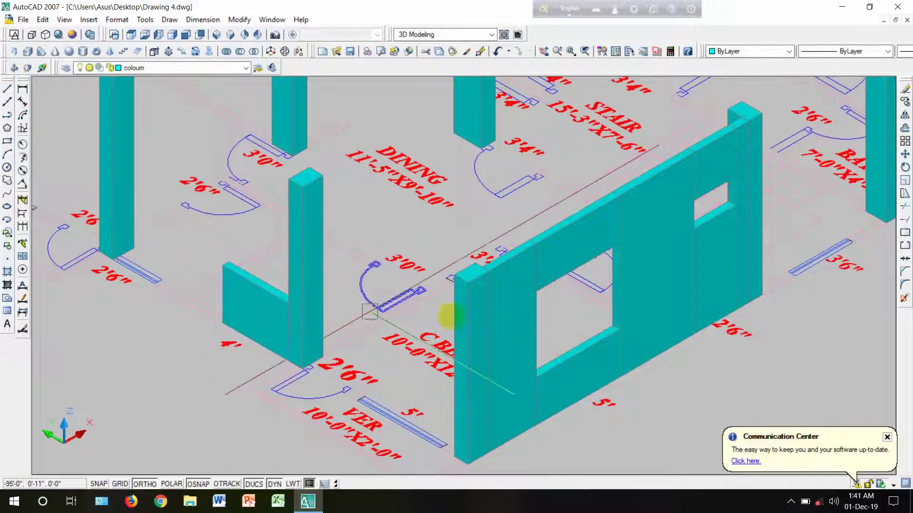
{"action": "scroll", "coordinate": [570, 356], "scroll_direction": "down", "scroll_amount": 2}
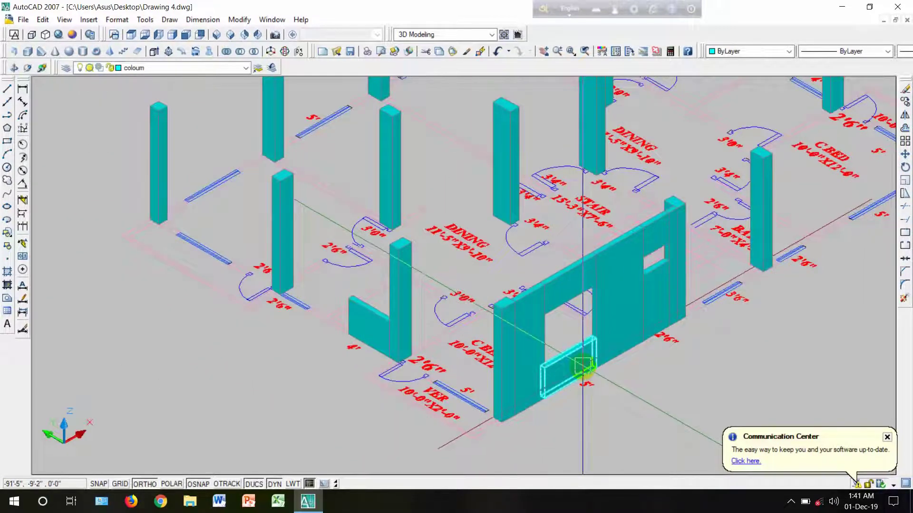
{"action": "left_click", "coordinate": [583, 366]}
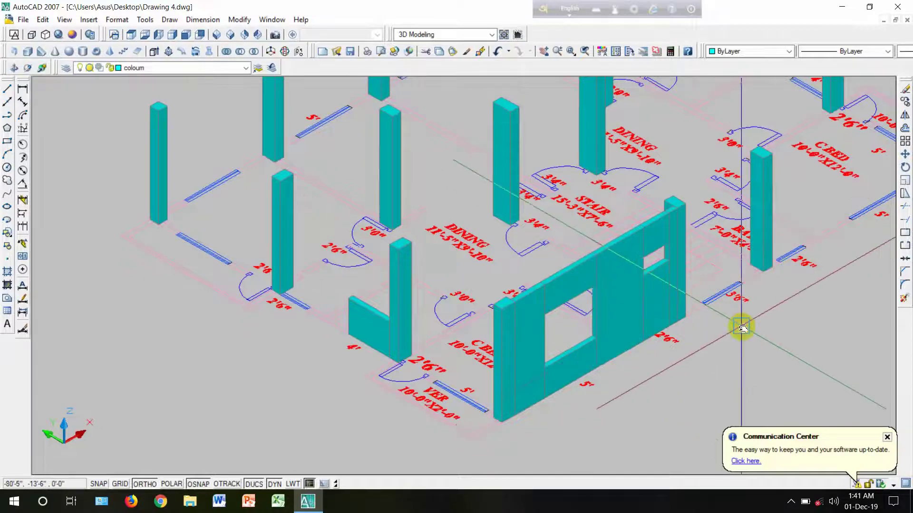
{"action": "middle_click_drag", "start_coordinate": [742, 327], "coordinate": [598, 386]}
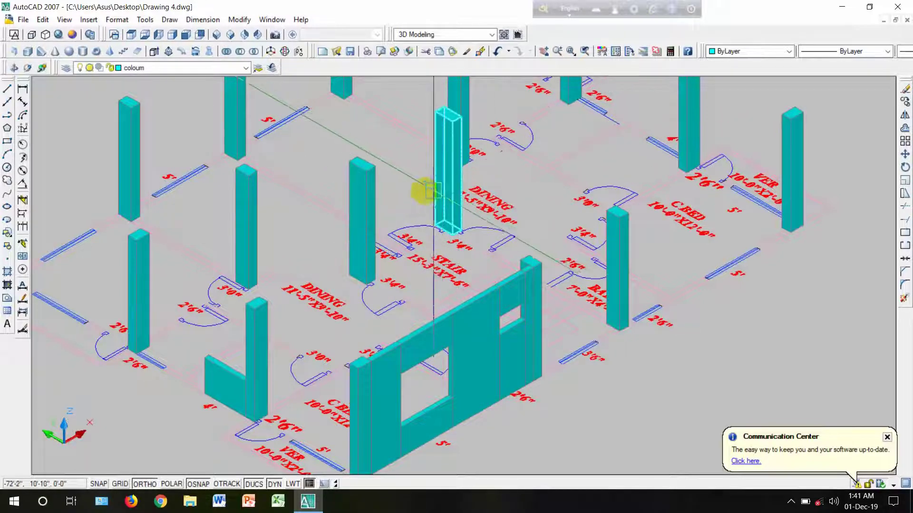
{"action": "scroll", "coordinate": [419, 177], "scroll_direction": "down", "scroll_amount": 2}
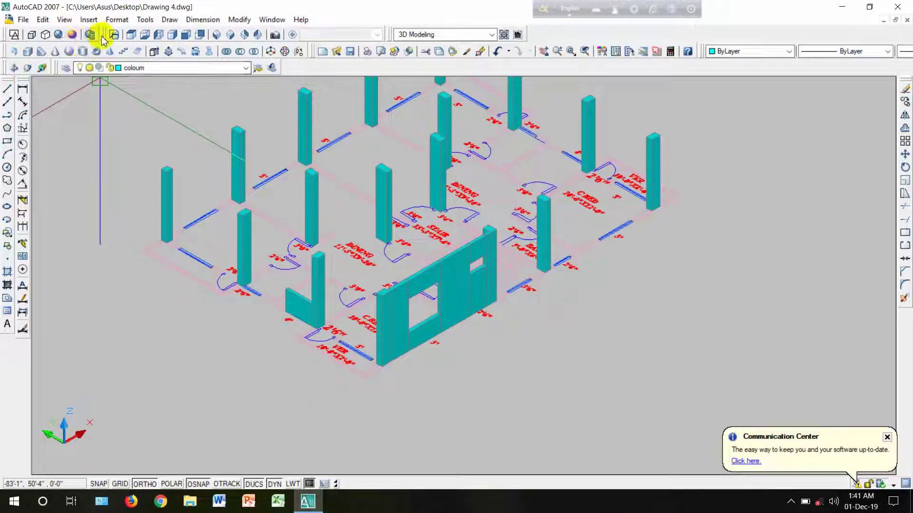
Step: Show the drawing in Top view with the 2D Wireframe visual style and frame the floor plan that holds the columns
{"action": "left_click", "coordinate": [131, 36]}
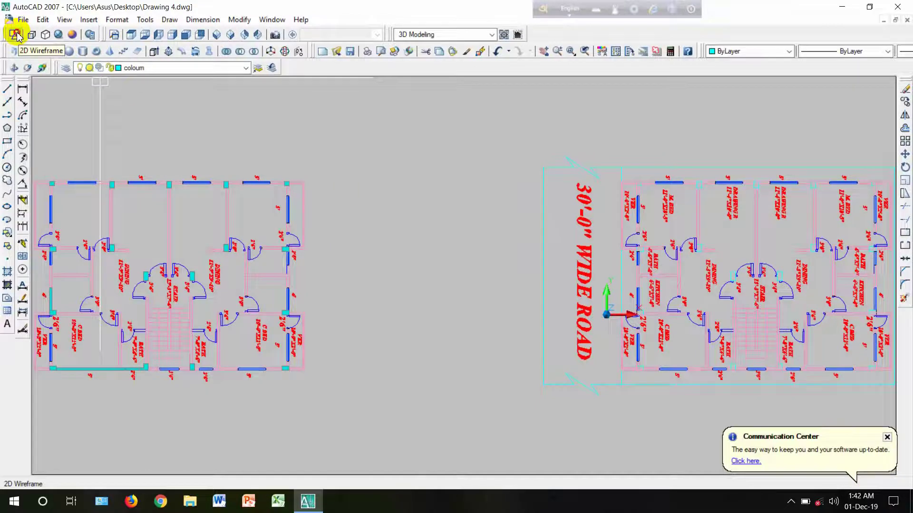
{"action": "left_click", "coordinate": [16, 36]}
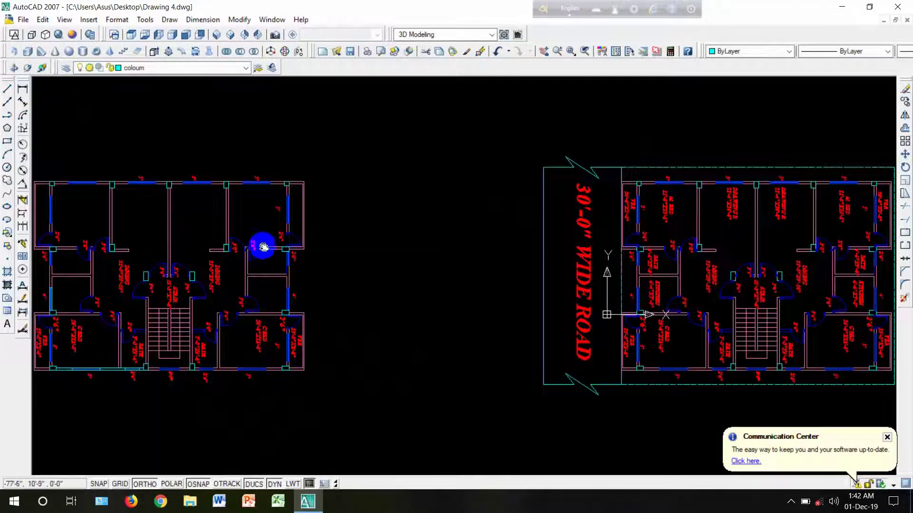
{"action": "middle_click_drag", "start_coordinate": [263, 247], "coordinate": [387, 220]}
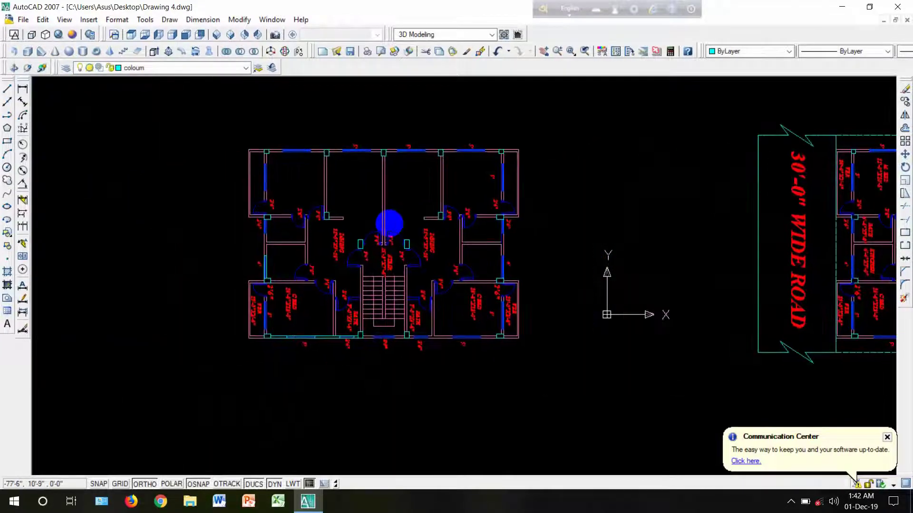
{"action": "scroll", "coordinate": [336, 245], "scroll_direction": "up", "scroll_amount": 3}
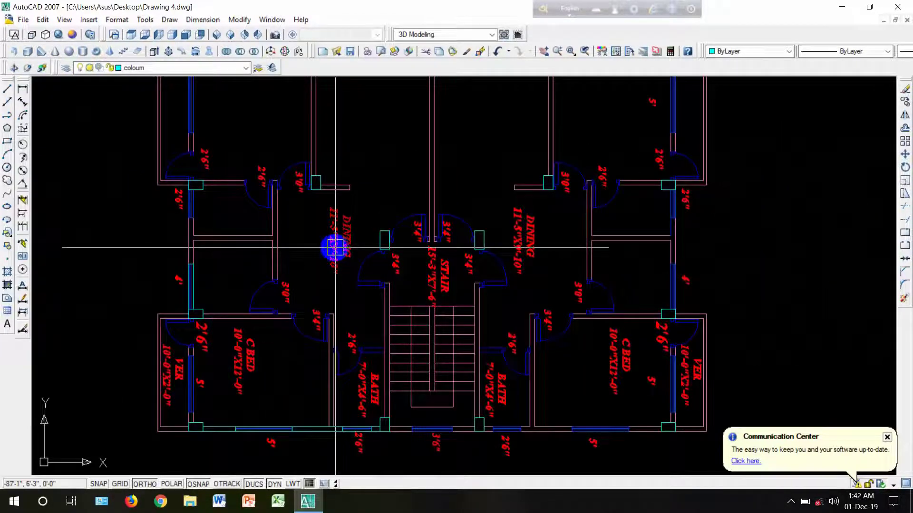
{"action": "mouse_move", "coordinate": [243, 269]}
{"action": "middle_mouse_down"}
{"action": "mouse_move", "coordinate": [228, 277]}
{"action": "mouse_move", "coordinate": [257, 261]}
{"action": "middle_mouse_up"}
{"action": "scroll", "coordinate": [295, 366], "scroll_direction": "up", "scroll_amount": 2}
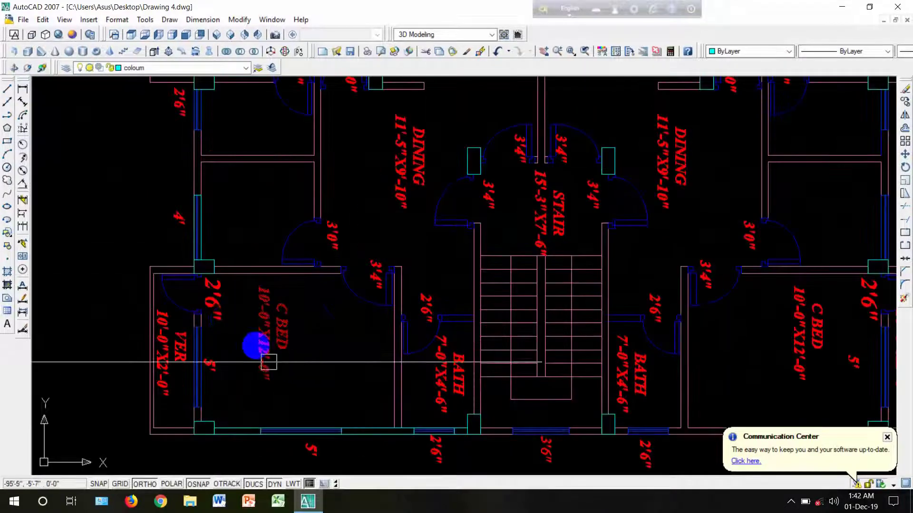
{"action": "middle_click_drag", "start_coordinate": [153, 295], "coordinate": [214, 377]}
{"action": "scroll", "coordinate": [216, 187], "scroll_direction": "down", "scroll_amount": 4}
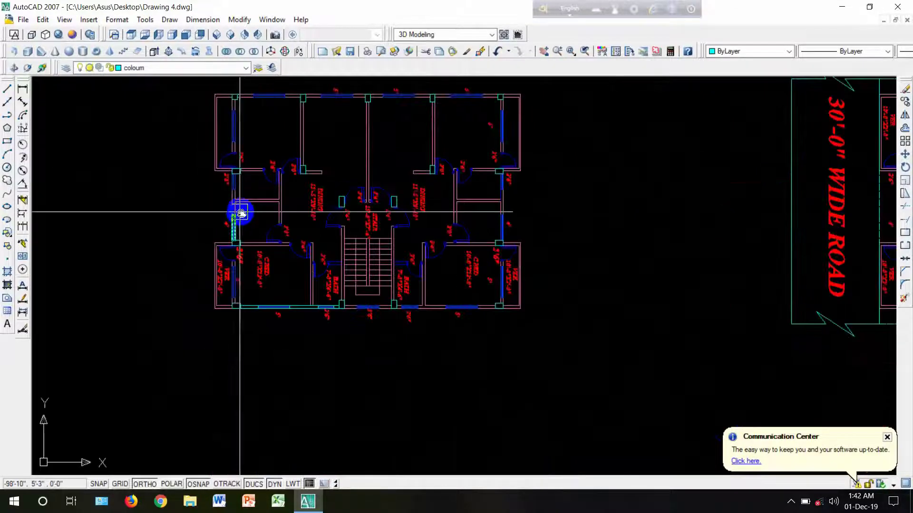
{"action": "middle_click_drag", "start_coordinate": [240, 212], "coordinate": [257, 229]}
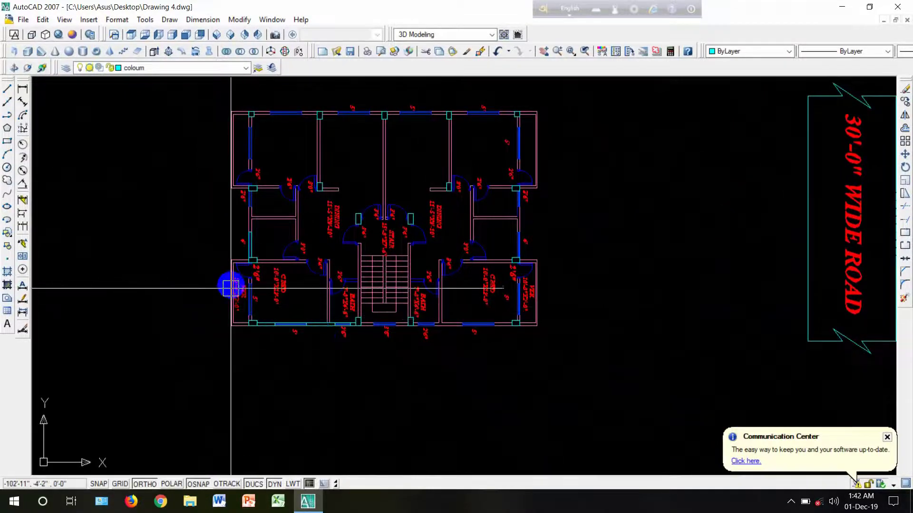
{"action": "middle_click_drag", "start_coordinate": [246, 301], "coordinate": [258, 356]}
{"action": "scroll", "coordinate": [263, 311], "scroll_direction": "up", "scroll_amount": 2}
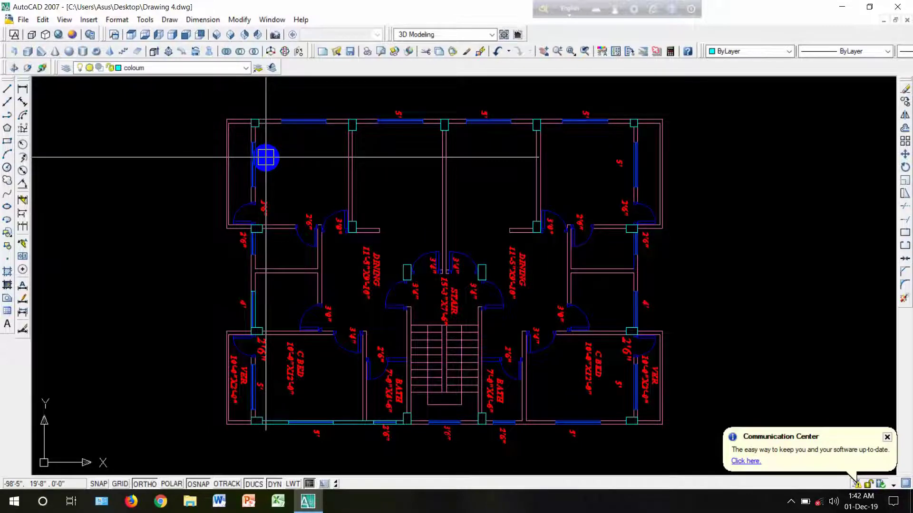
Step: Create polyline boundaries from the outer walls of the VER area and the other veranda on the same side of the plan
{"action": "type", "text": "b"}
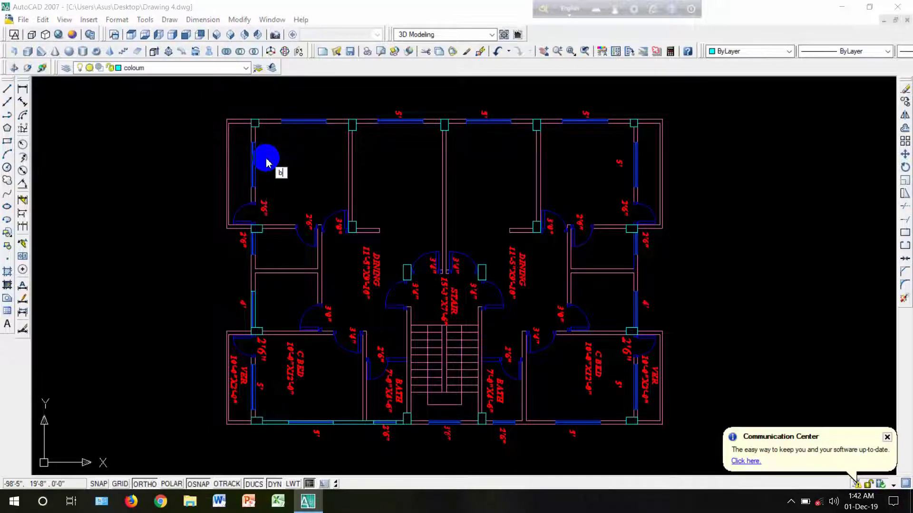
{"action": "type", "text": "o"}
{"action": "key", "text": "Return"}
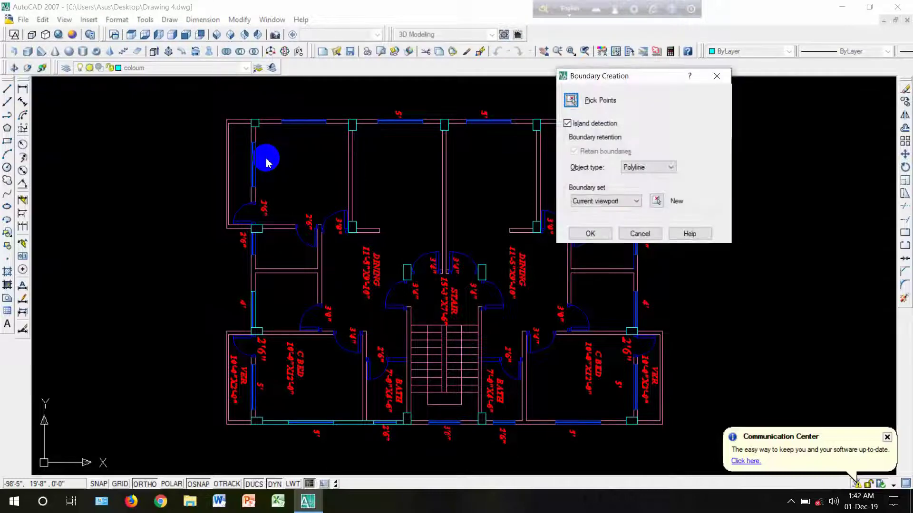
{"action": "left_click", "coordinate": [570, 101]}
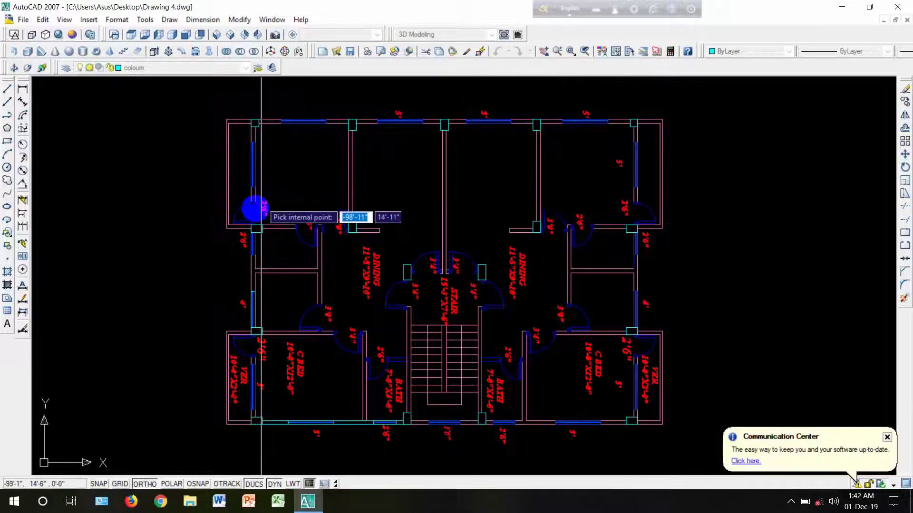
{"action": "left_click", "coordinate": [242, 235]}
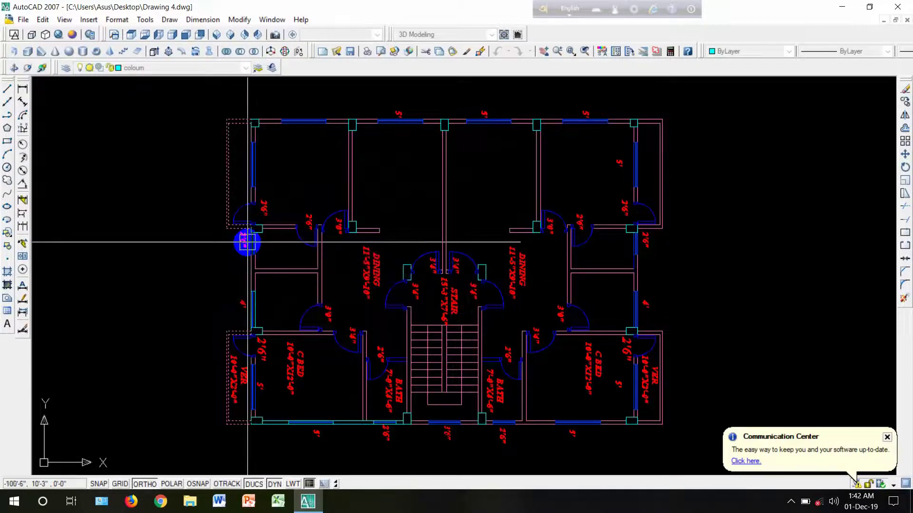
{"action": "key", "text": "Return"}
{"action": "left_click", "coordinate": [225, 194]}
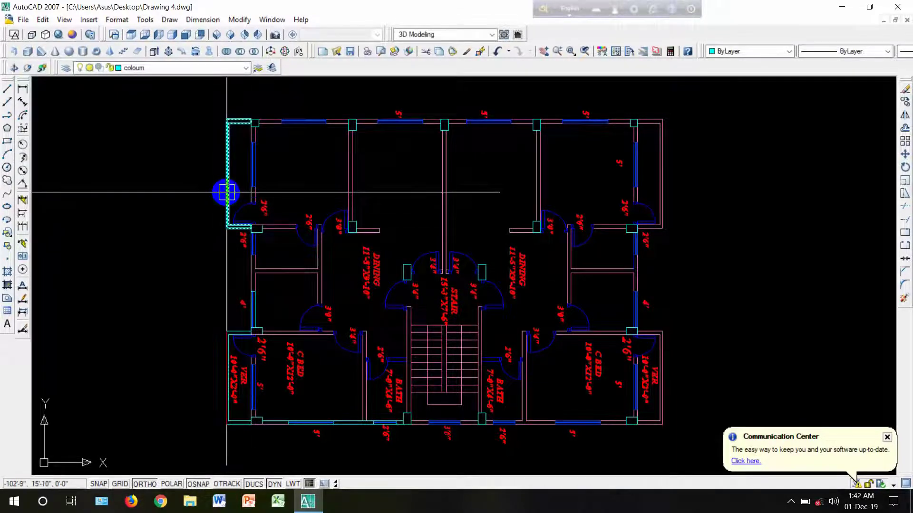
{"action": "left_click", "coordinate": [225, 330]}
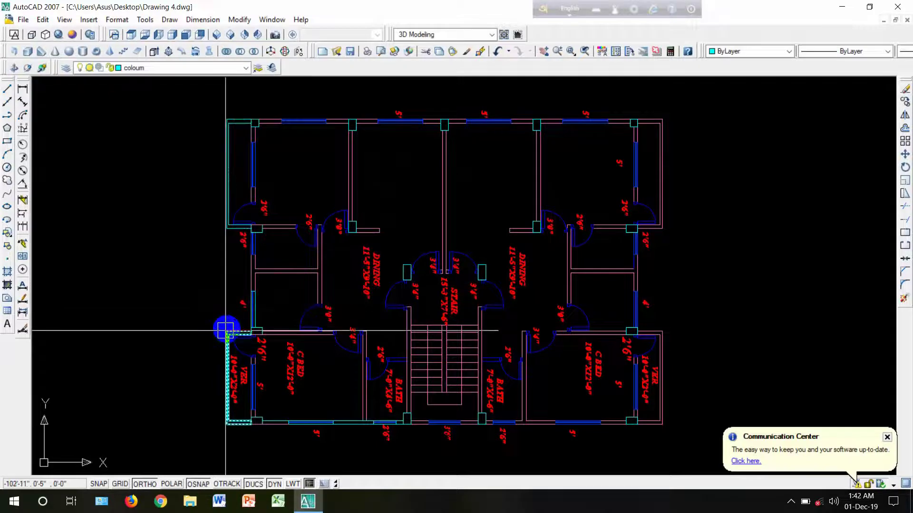
{"action": "scroll", "coordinate": [238, 192], "scroll_direction": "up", "scroll_amount": 2}
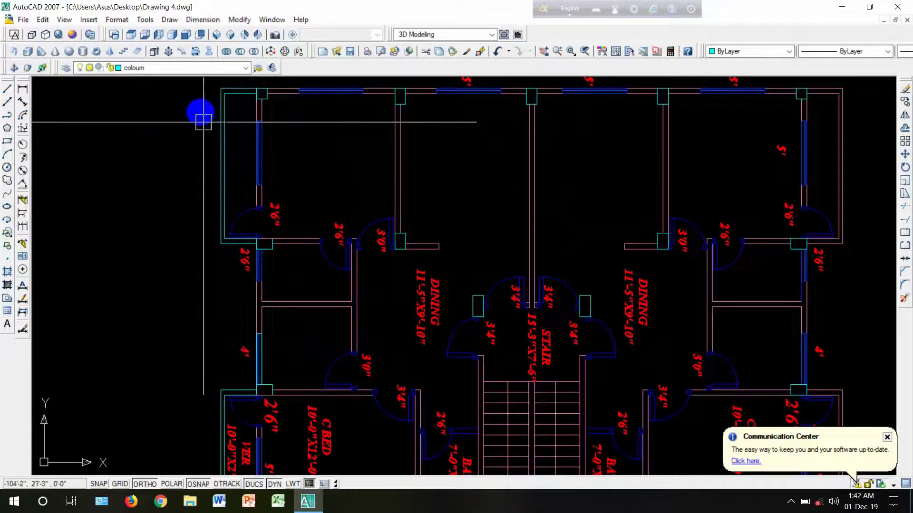
Step: Show the model in a southwest isometric view and frame the VER area between its column and the modelled wall
{"action": "left_click", "coordinate": [217, 35]}
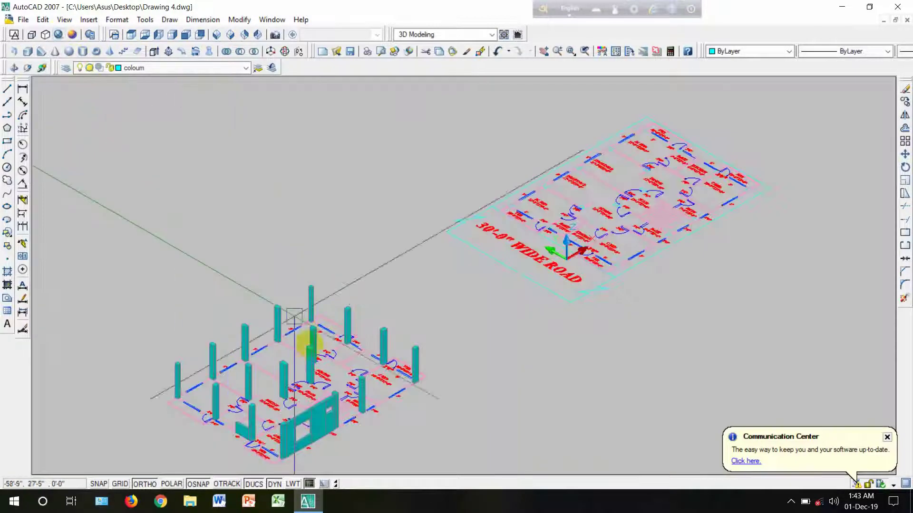
{"action": "middle_click_drag", "start_coordinate": [281, 362], "coordinate": [317, 300]}
{"action": "scroll", "coordinate": [278, 376], "scroll_direction": "up", "scroll_amount": 3}
{"action": "scroll", "coordinate": [277, 376], "scroll_direction": "up", "scroll_amount": 4}
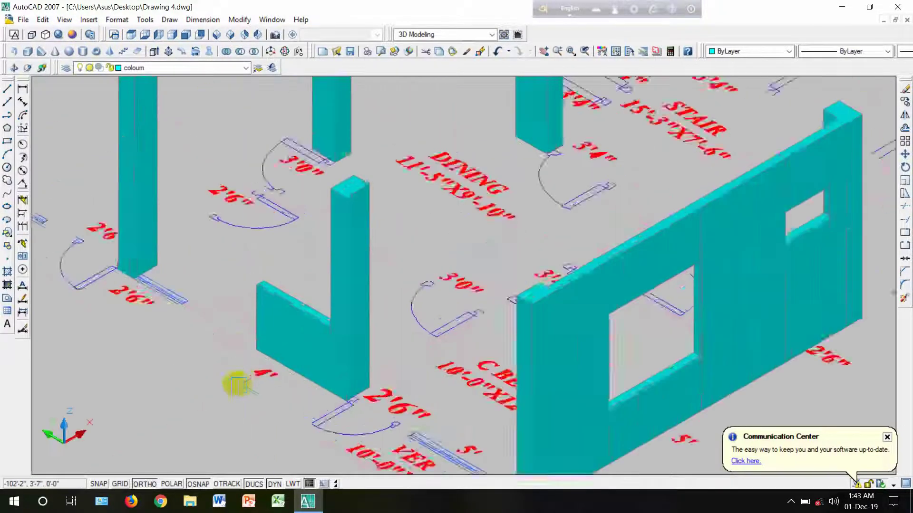
{"action": "scroll", "coordinate": [213, 343], "scroll_direction": "down", "scroll_amount": 6}
{"action": "scroll", "coordinate": [261, 321], "scroll_direction": "up", "scroll_amount": 2}
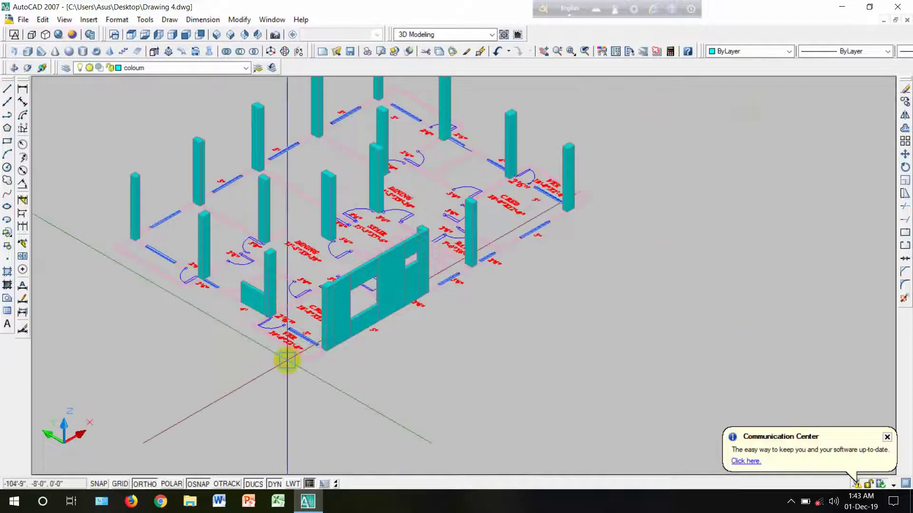
{"action": "scroll", "coordinate": [294, 356], "scroll_direction": "up", "scroll_amount": 5}
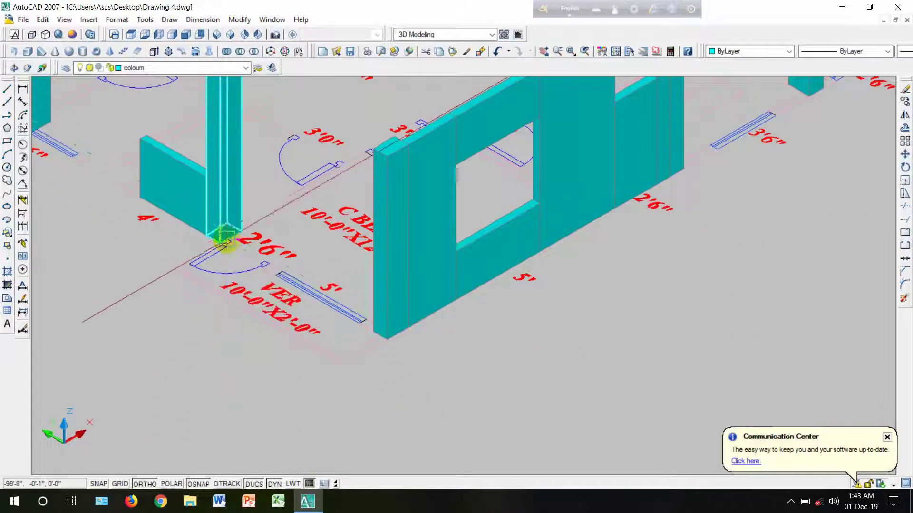
Step: Extrude both veranda wall boundaries to a height of 30"
{"action": "left_click", "coordinate": [155, 52]}
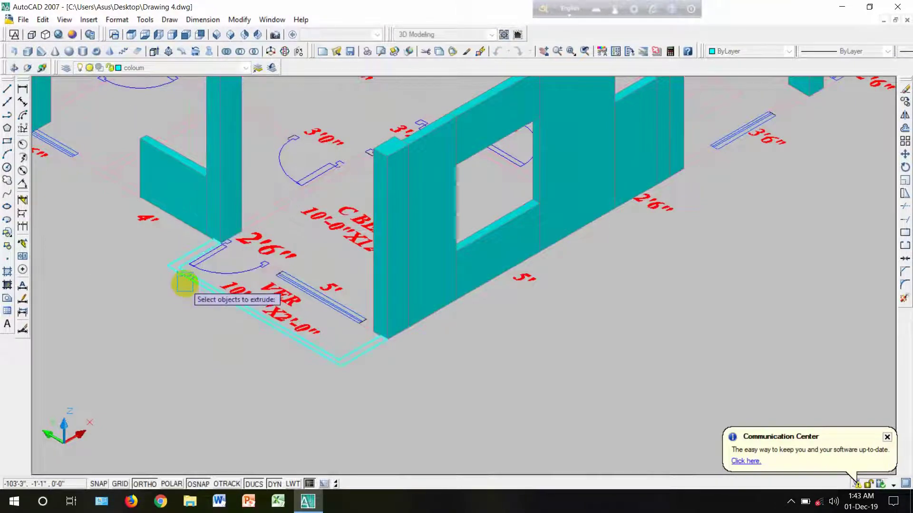
{"action": "scroll", "coordinate": [208, 285], "scroll_direction": "down", "scroll_amount": 5}
{"action": "scroll", "coordinate": [219, 285], "scroll_direction": "up", "scroll_amount": 4}
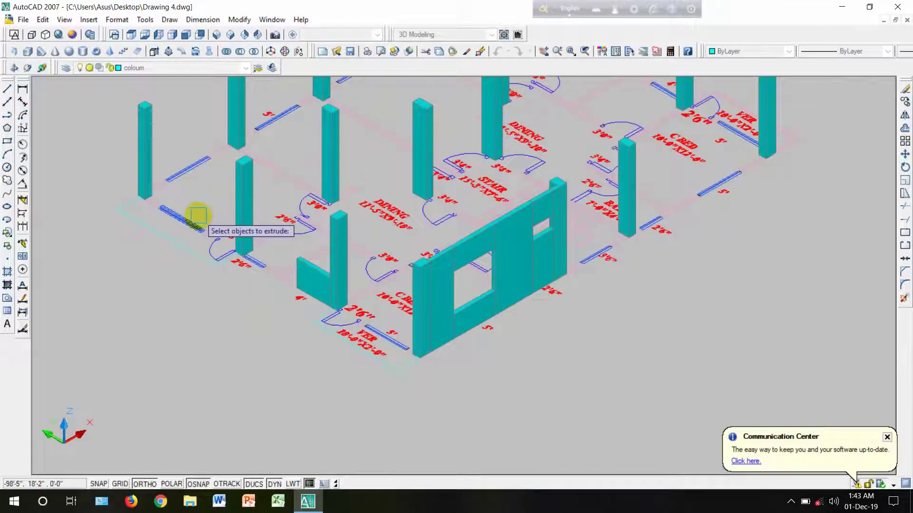
{"action": "right_click", "coordinate": [295, 296]}
{"action": "scroll", "coordinate": [320, 324], "scroll_direction": "up", "scroll_amount": 4}
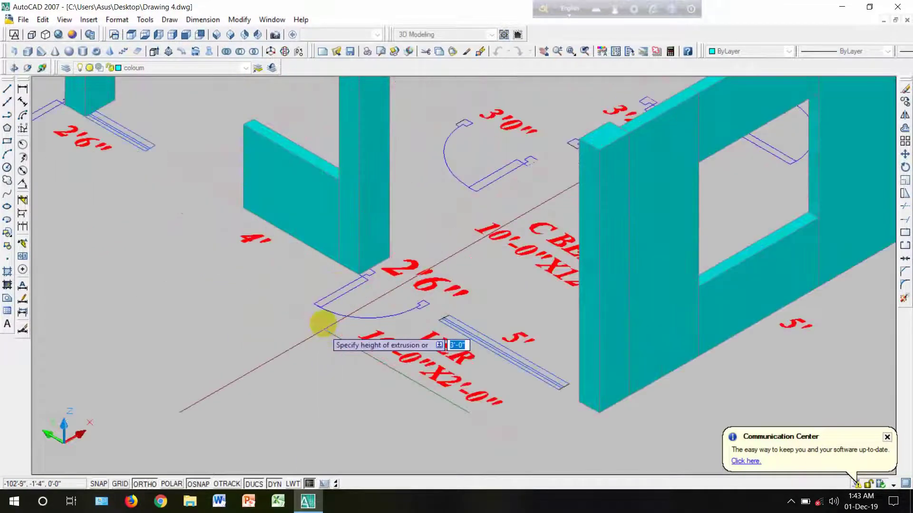
{"action": "scroll", "coordinate": [341, 267], "scroll_direction": "up", "scroll_amount": 3}
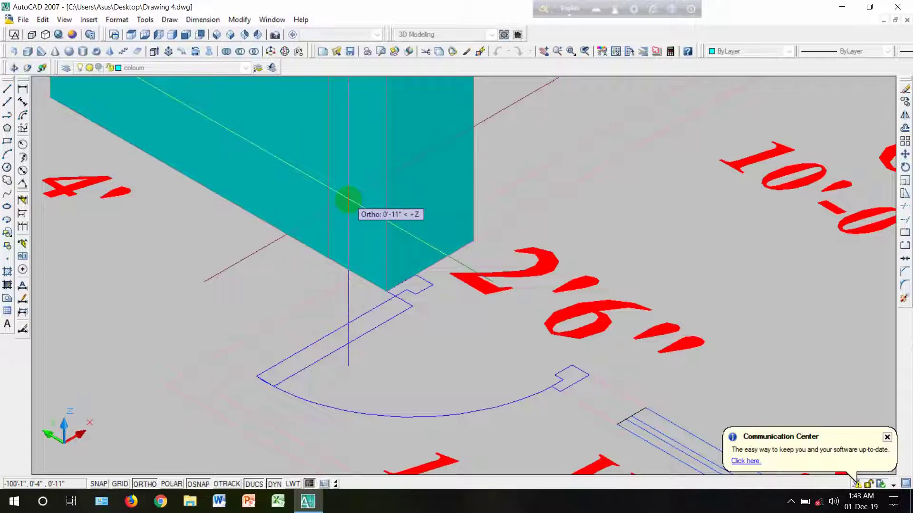
{"action": "type", "text": "30"}
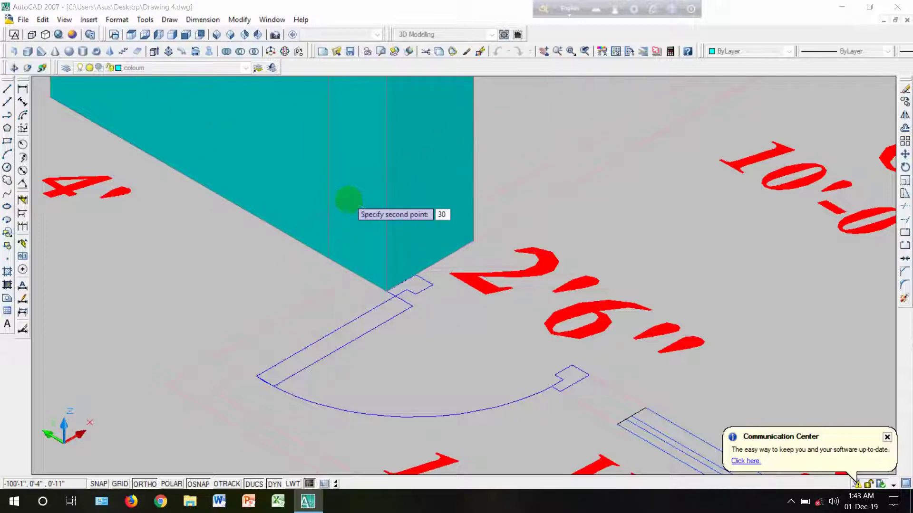
{"action": "key", "text": "Return"}
{"action": "scroll", "coordinate": [348, 199], "scroll_direction": "down", "scroll_amount": 3}
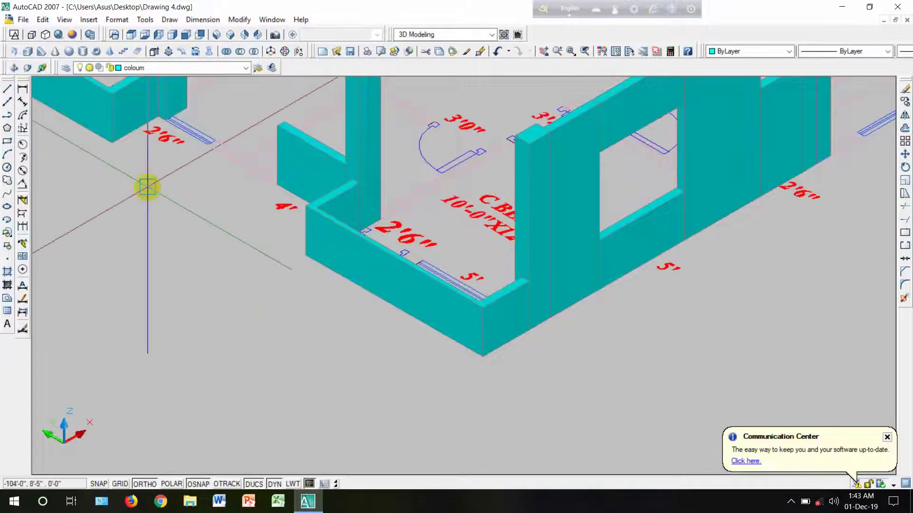
Step: Copy the farther veranda's low wall straight up 7', aligning its top corner with the top of the adjoining column
{"action": "scroll", "coordinate": [271, 265], "scroll_direction": "up", "scroll_amount": 1}
{"action": "scroll", "coordinate": [211, 192], "scroll_direction": "up", "scroll_amount": 1}
{"action": "scroll", "coordinate": [191, 195], "scroll_direction": "down", "scroll_amount": 3}
{"action": "scroll", "coordinate": [240, 291], "scroll_direction": "up", "scroll_amount": 1}
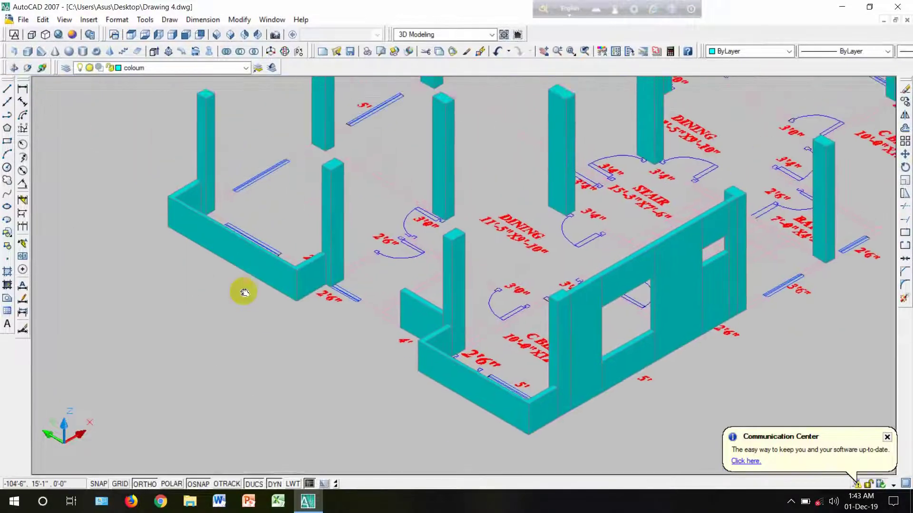
{"action": "scroll", "coordinate": [215, 231], "scroll_direction": "up", "scroll_amount": 2}
{"action": "left_click", "coordinate": [216, 231]}
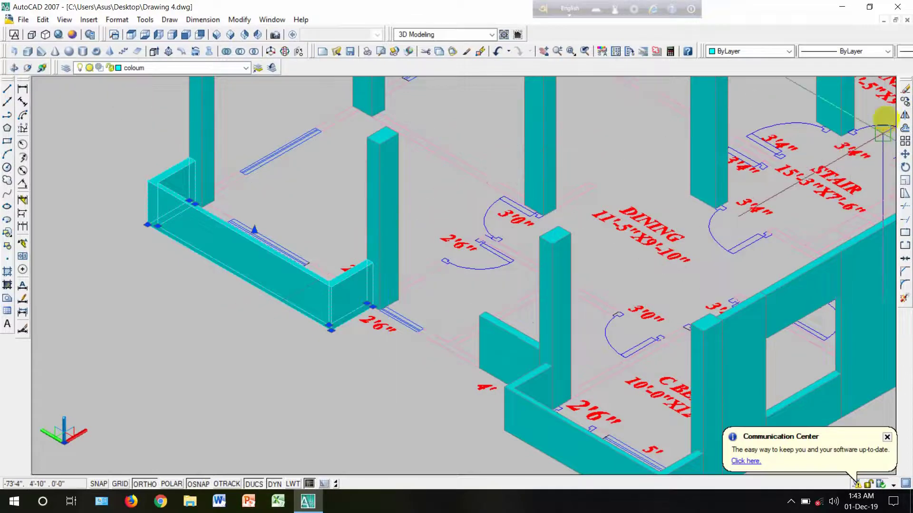
{"action": "left_click", "coordinate": [906, 101]}
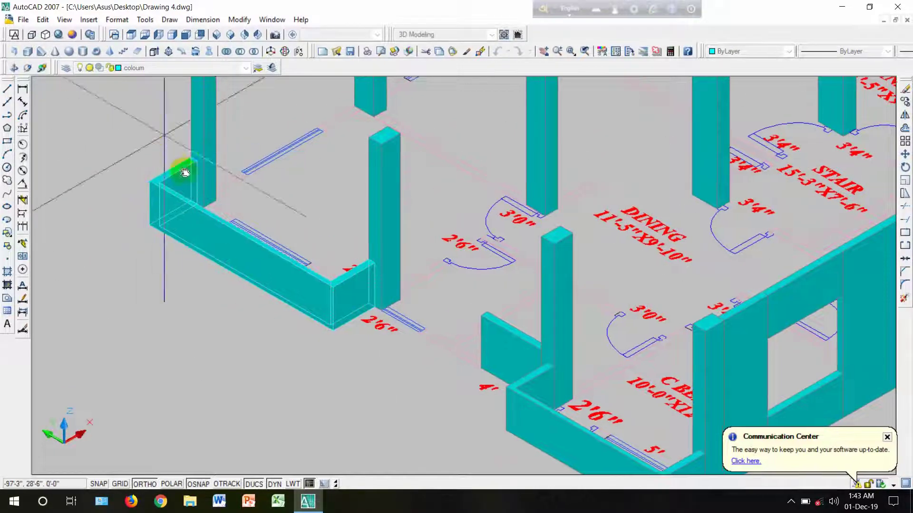
{"action": "scroll", "coordinate": [236, 283], "scroll_direction": "up", "scroll_amount": 2}
{"action": "scroll", "coordinate": [236, 283], "scroll_direction": "up", "scroll_amount": 4}
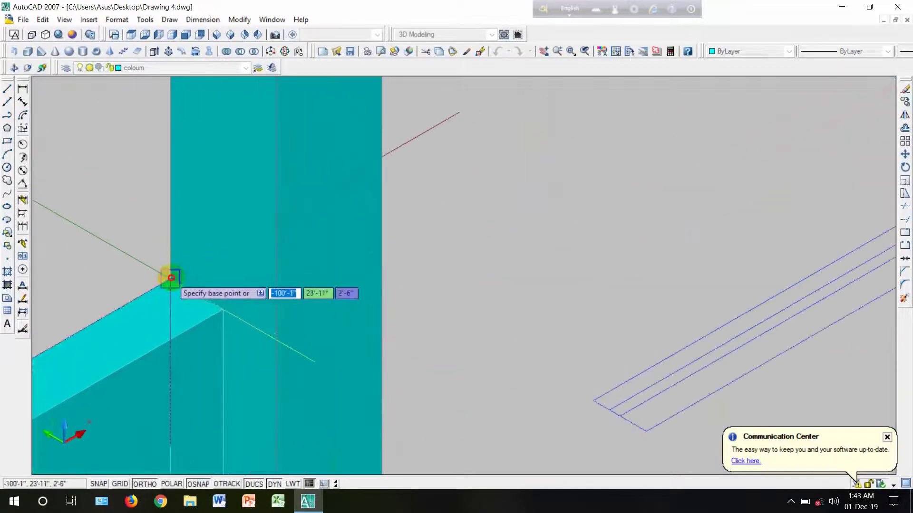
{"action": "scroll", "coordinate": [171, 277], "scroll_direction": "down", "scroll_amount": 6}
{"action": "left_click", "coordinate": [199, 152]}
{"action": "scroll", "coordinate": [198, 153], "scroll_direction": "up", "scroll_amount": 5}
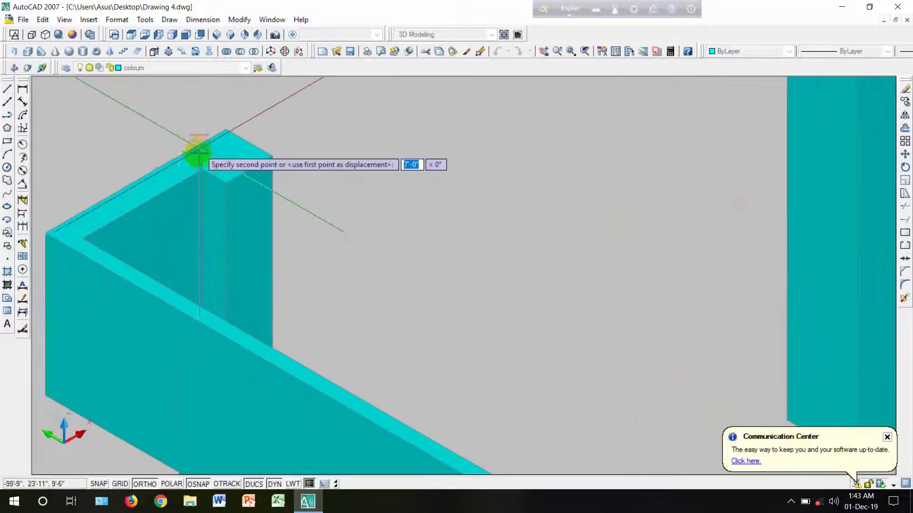
{"action": "scroll", "coordinate": [190, 153], "scroll_direction": "up", "scroll_amount": 2}
{"action": "left_click", "coordinate": [178, 155]}
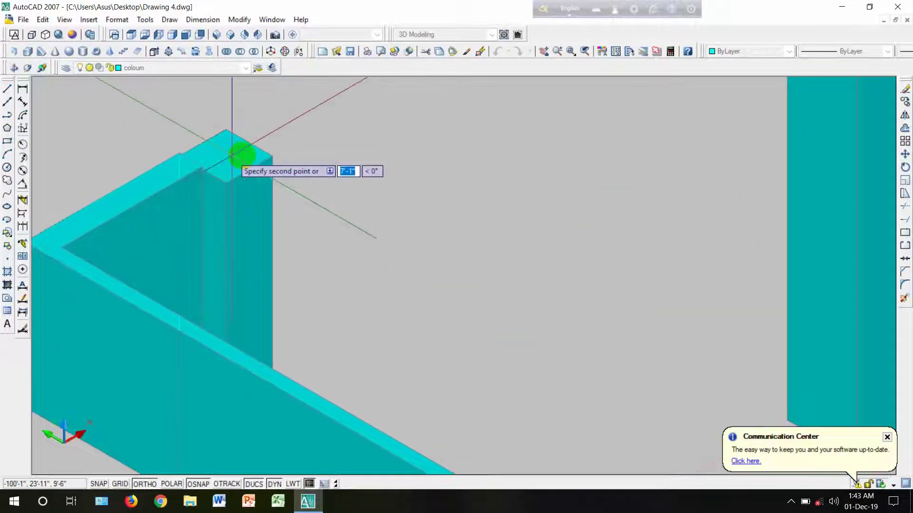
{"action": "right_click", "coordinate": [219, 172]}
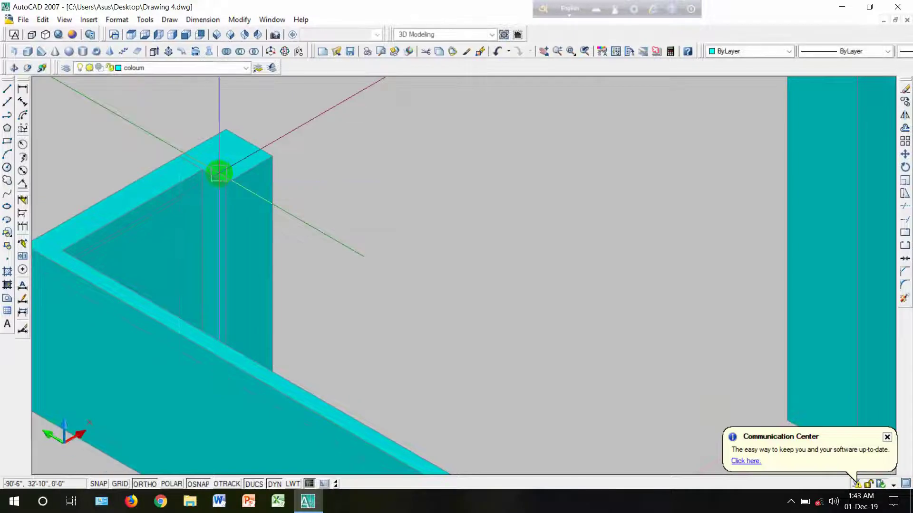
Step: Examine both veranda walls, the raised copy and the adjoining columns and window sill
{"action": "scroll", "coordinate": [220, 171], "scroll_direction": "down", "scroll_amount": 5}
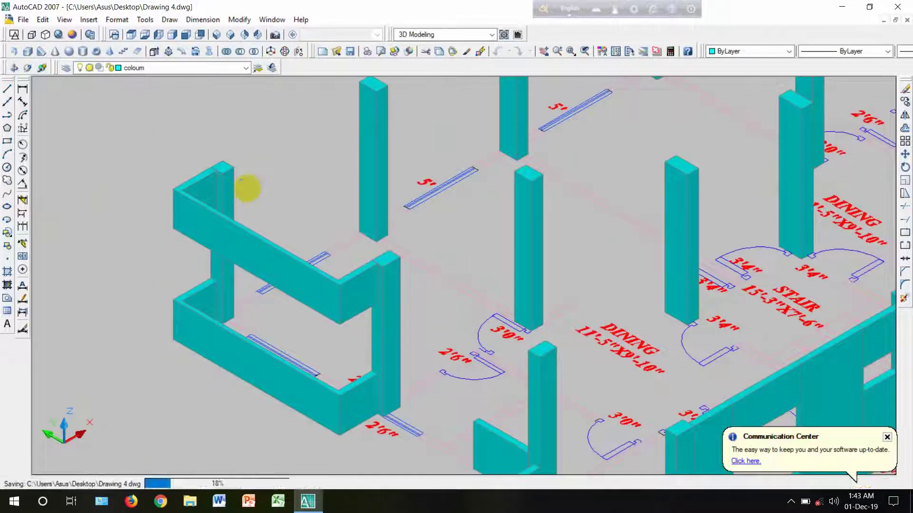
{"action": "scroll", "coordinate": [246, 186], "scroll_direction": "down", "scroll_amount": 6}
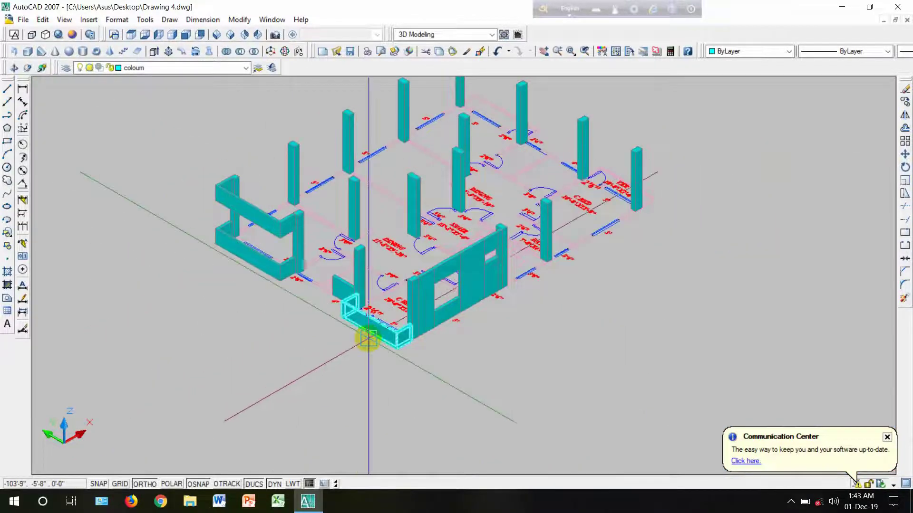
{"action": "scroll", "coordinate": [378, 335], "scroll_direction": "up", "scroll_amount": 2}
{"action": "middle_click_drag", "start_coordinate": [227, 295], "coordinate": [389, 361]}
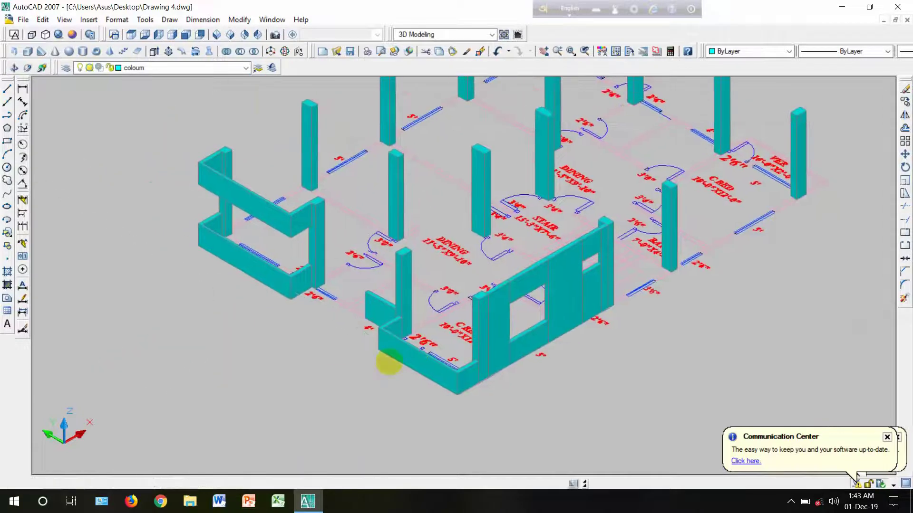
{"action": "scroll", "coordinate": [389, 362], "scroll_direction": "up", "scroll_amount": 3}
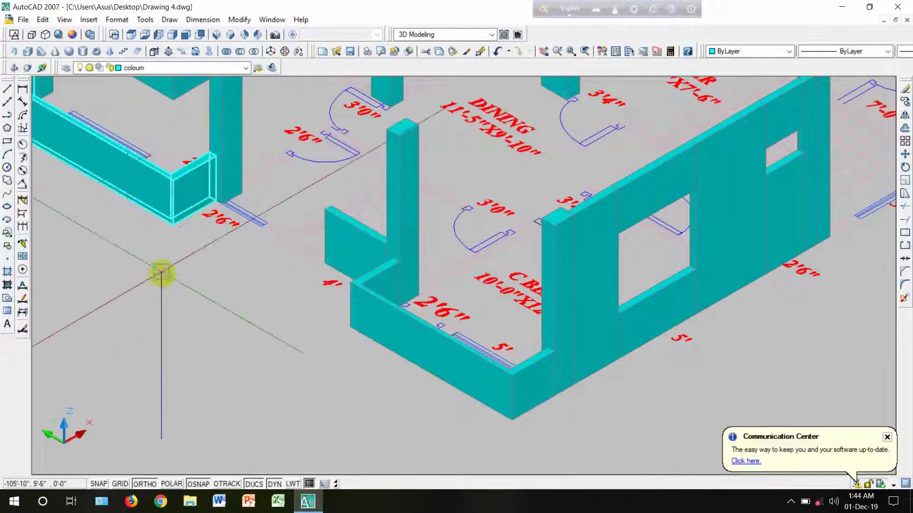
{"action": "middle_click_drag", "start_coordinate": [162, 272], "coordinate": [372, 365]}
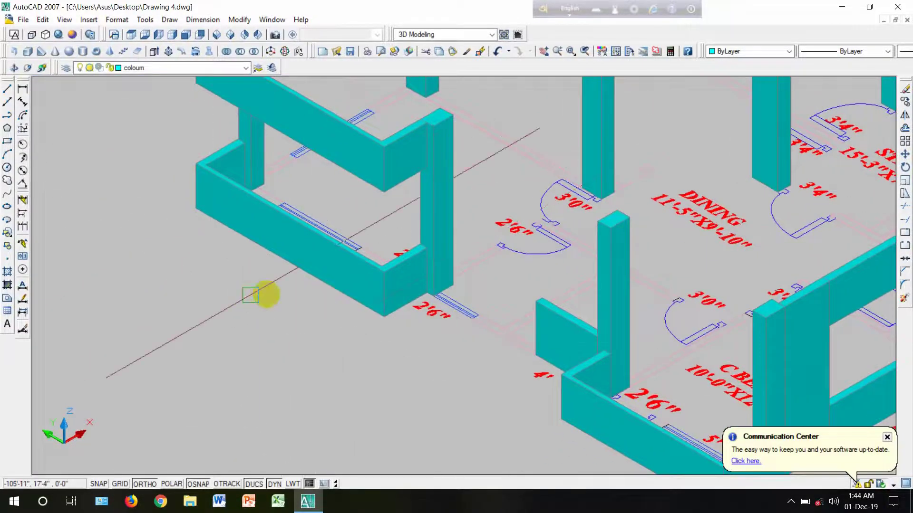
{"action": "scroll", "coordinate": [276, 291], "scroll_direction": "up", "scroll_amount": 3}
{"action": "scroll", "coordinate": [284, 288], "scroll_direction": "down", "scroll_amount": 4}
{"action": "middle_click_drag", "start_coordinate": [282, 285], "coordinate": [282, 351]}
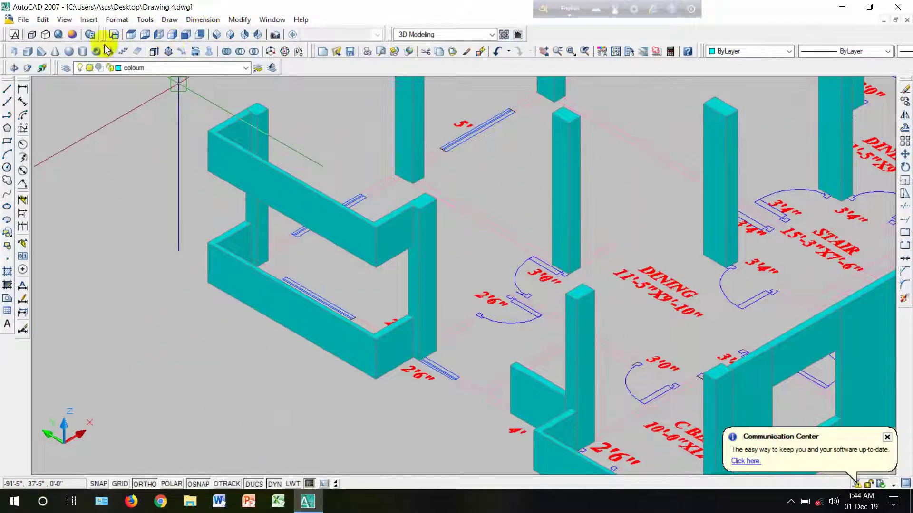
Step: Return to the top view in 2D wireframe and frame the veranda at the plan's upper-left corner
{"action": "left_click", "coordinate": [131, 35]}
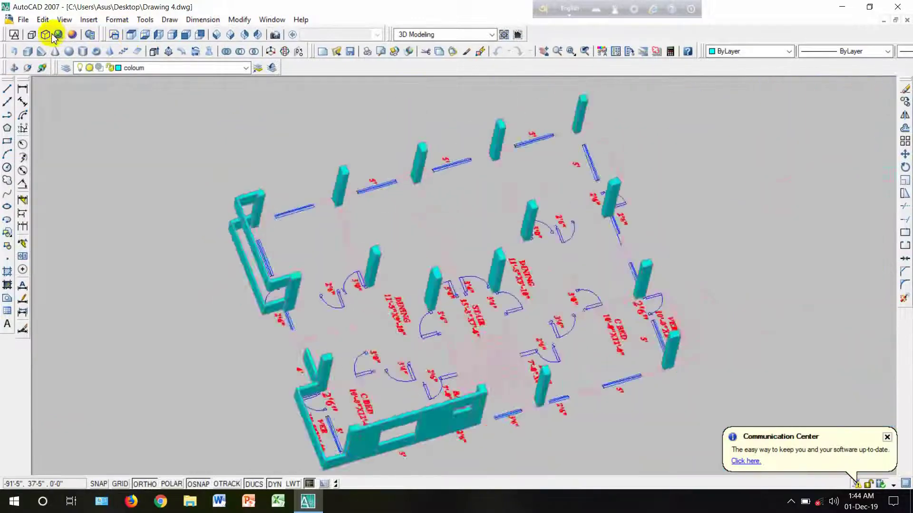
{"action": "left_click", "coordinate": [14, 35]}
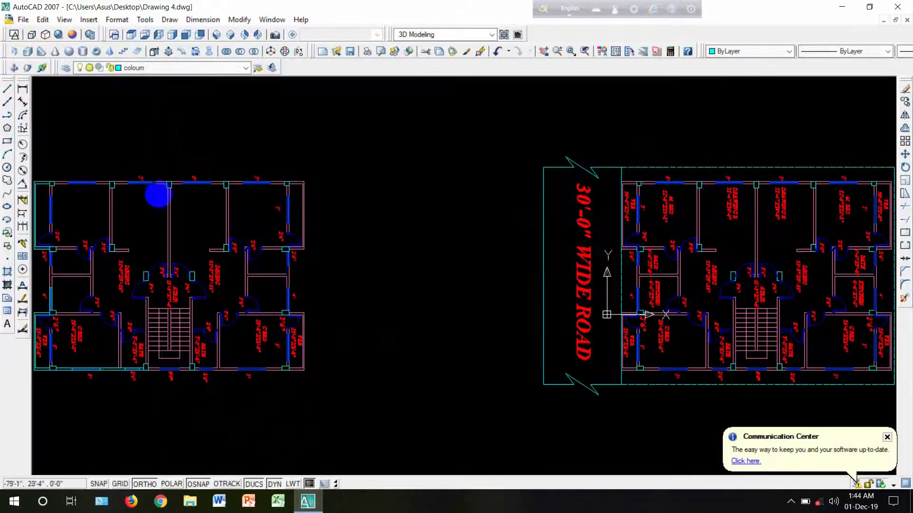
{"action": "middle_click_drag", "start_coordinate": [159, 196], "coordinate": [351, 208]}
{"action": "scroll", "coordinate": [267, 211], "scroll_direction": "up", "scroll_amount": 3}
{"action": "scroll", "coordinate": [205, 227], "scroll_direction": "up", "scroll_amount": 2}
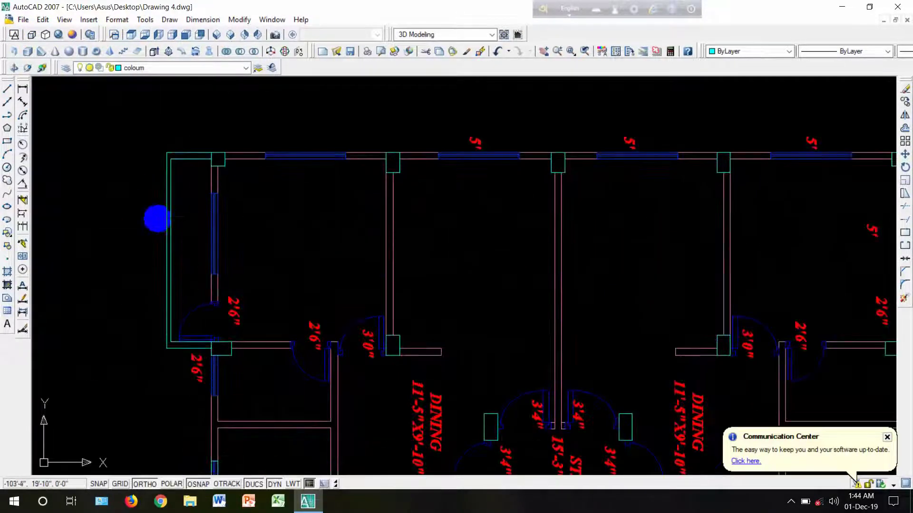
{"action": "middle_click_drag", "start_coordinate": [188, 255], "coordinate": [327, 238]}
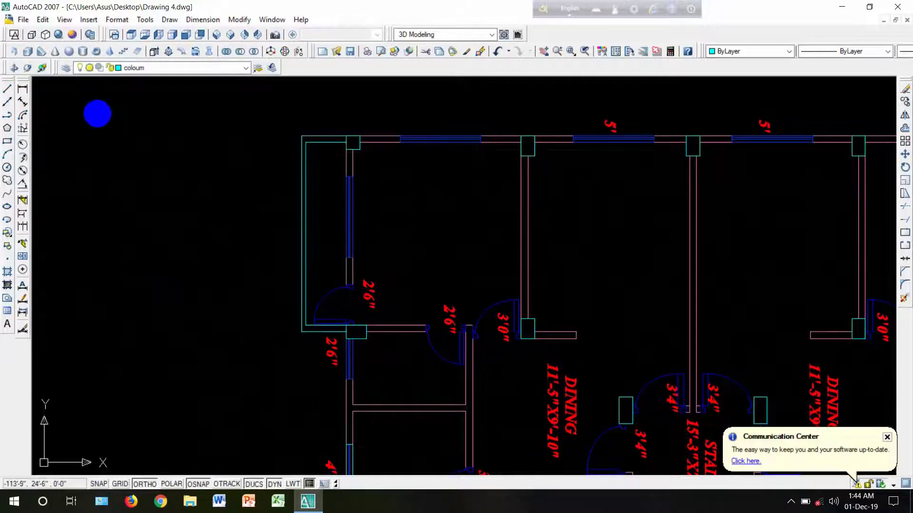
Step: Draw a polyline along the centreline of the upper-left veranda wall, from the upper column around both outer corners to the lower column
{"action": "left_click", "coordinate": [7, 117]}
{"action": "scroll", "coordinate": [285, 157], "scroll_direction": "up", "scroll_amount": 2}
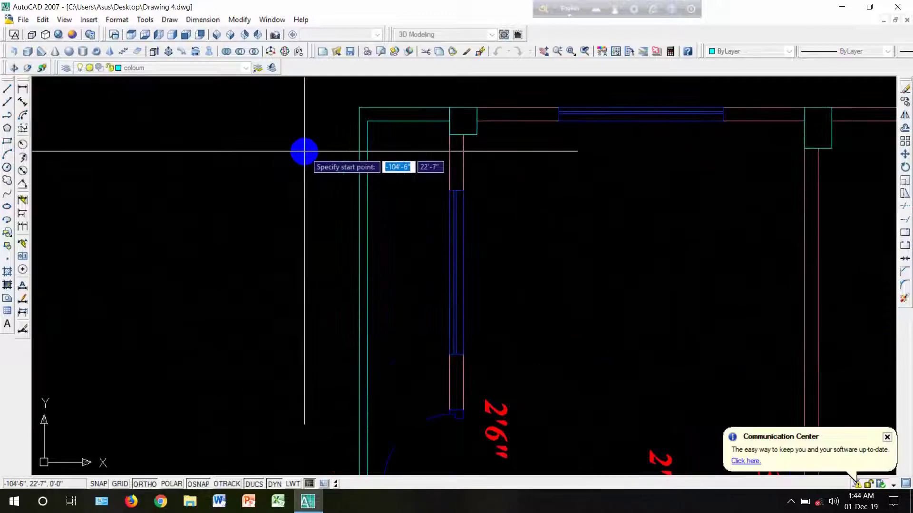
{"action": "scroll", "coordinate": [304, 151], "scroll_direction": "down", "scroll_amount": 1}
{"action": "scroll", "coordinate": [389, 130], "scroll_direction": "up", "scroll_amount": 3}
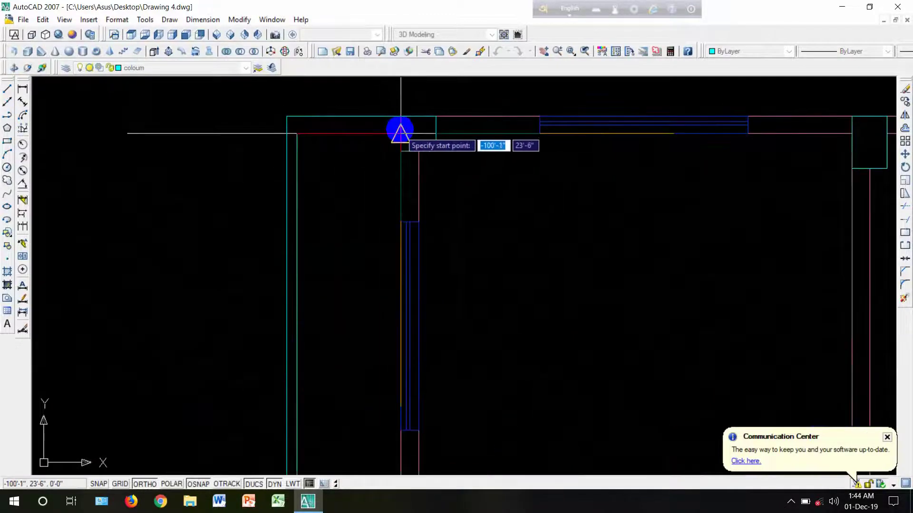
{"action": "left_click", "coordinate": [401, 124]}
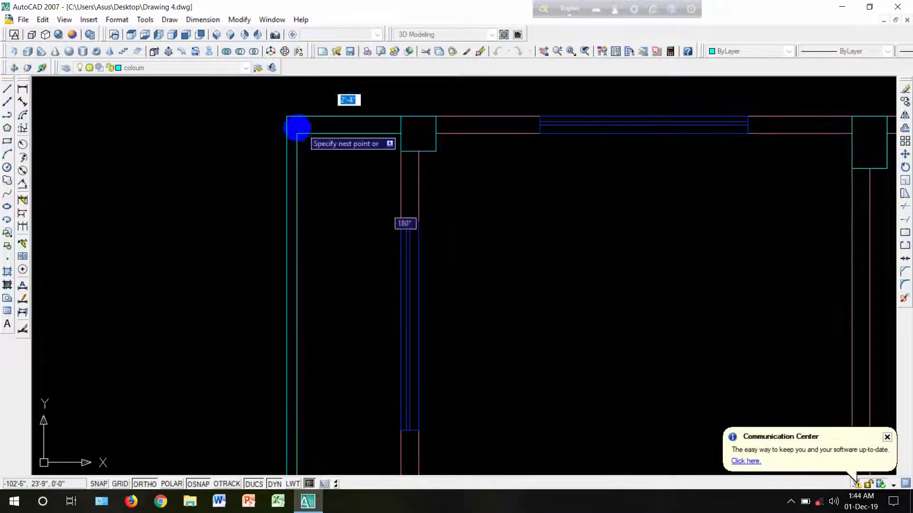
{"action": "scroll", "coordinate": [302, 132], "scroll_direction": "up", "scroll_amount": 3}
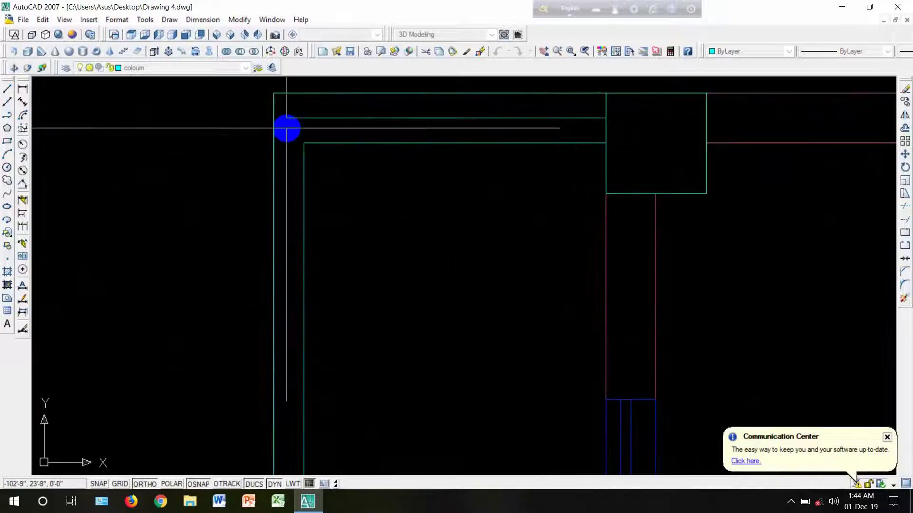
{"action": "scroll", "coordinate": [289, 133], "scroll_direction": "down", "scroll_amount": 4}
{"action": "middle_click_drag", "start_coordinate": [291, 287], "coordinate": [303, 163]}
{"action": "scroll", "coordinate": [300, 267], "scroll_direction": "up", "scroll_amount": 4}
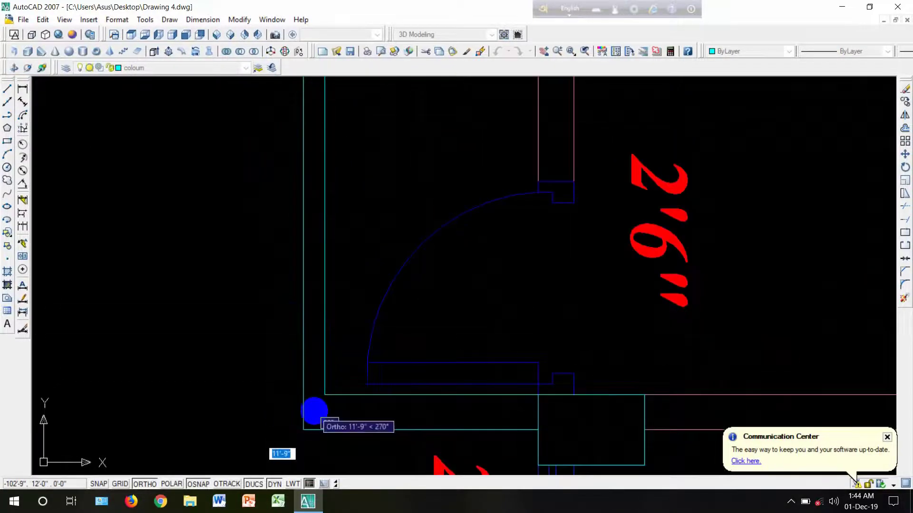
{"action": "left_click", "coordinate": [311, 421]}
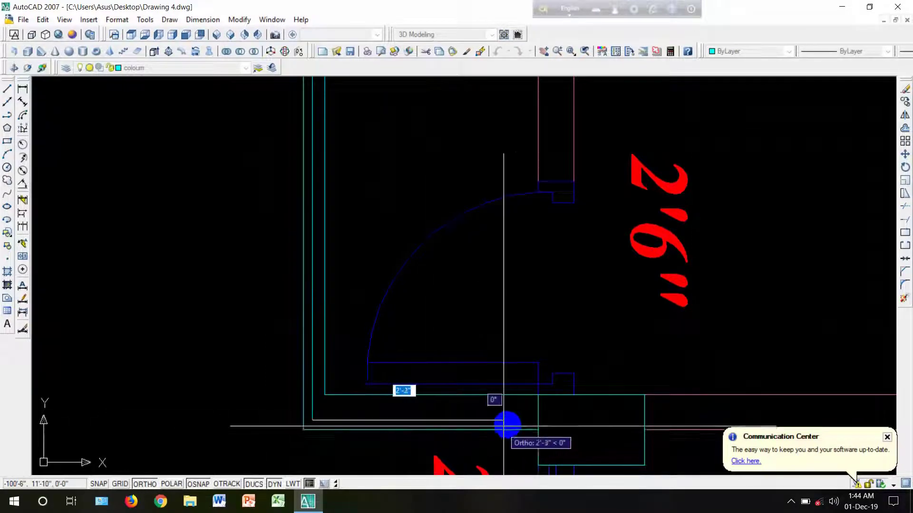
{"action": "scroll", "coordinate": [536, 422], "scroll_direction": "up", "scroll_amount": 5}
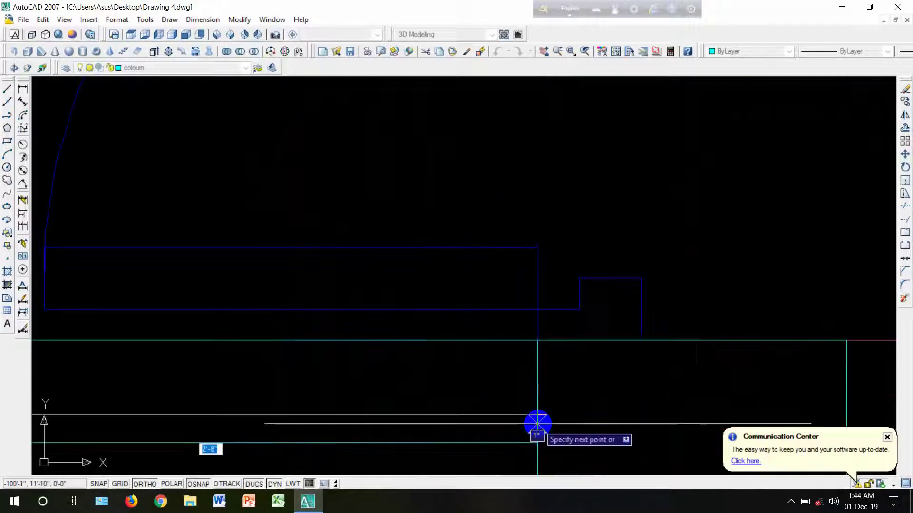
{"action": "left_click", "coordinate": [536, 416]}
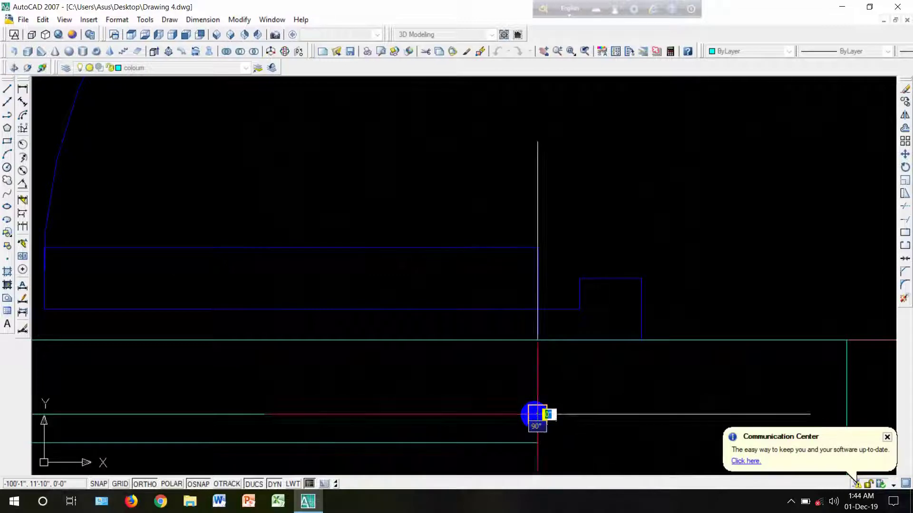
Step: Move the centreline polyline about 6'-3" horizontally away from the veranda, clear of the building outline
{"action": "scroll", "coordinate": [523, 412], "scroll_direction": "up", "scroll_amount": 4}
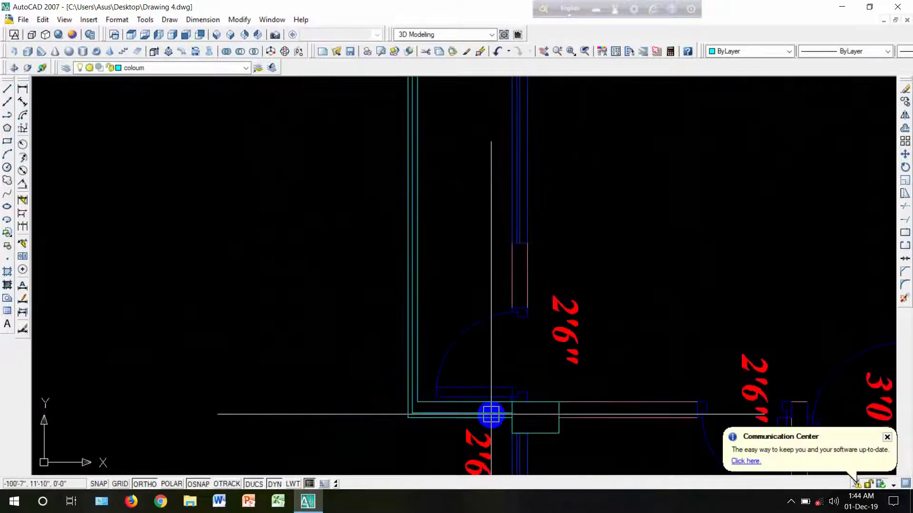
{"action": "middle_click_drag", "start_coordinate": [428, 281], "coordinate": [422, 379]}
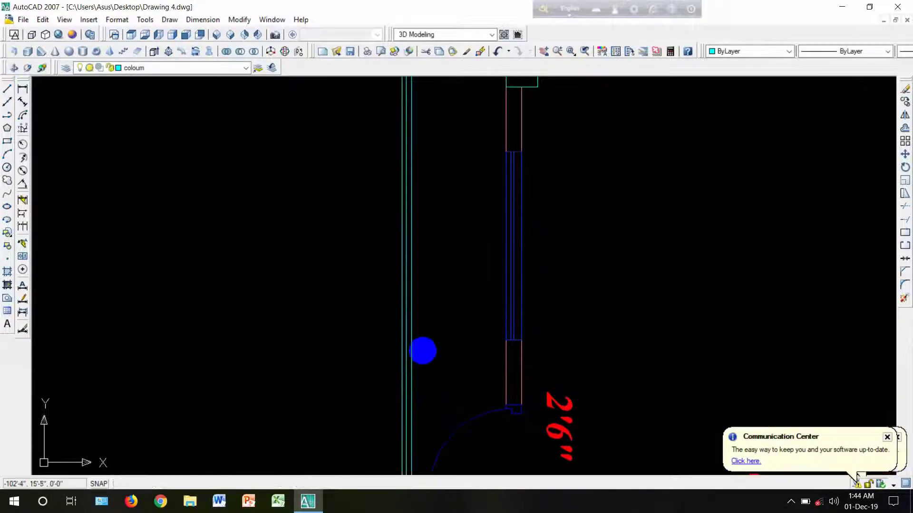
{"action": "scroll", "coordinate": [423, 351], "scroll_direction": "down", "scroll_amount": 4}
{"action": "scroll", "coordinate": [429, 305], "scroll_direction": "up", "scroll_amount": 3}
{"action": "scroll", "coordinate": [406, 282], "scroll_direction": "up", "scroll_amount": 2}
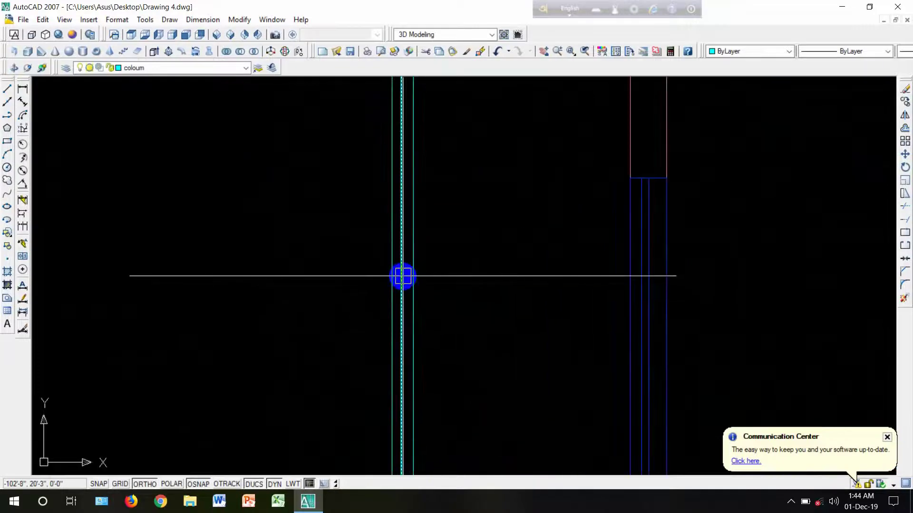
{"action": "left_click", "coordinate": [904, 155]}
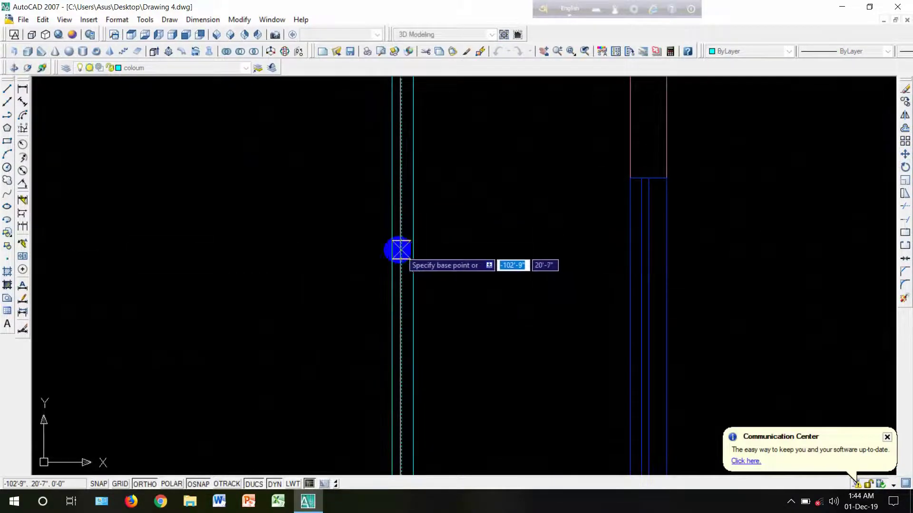
{"action": "left_click", "coordinate": [409, 251]}
{"action": "scroll", "coordinate": [421, 248], "scroll_direction": "down", "scroll_amount": 2}
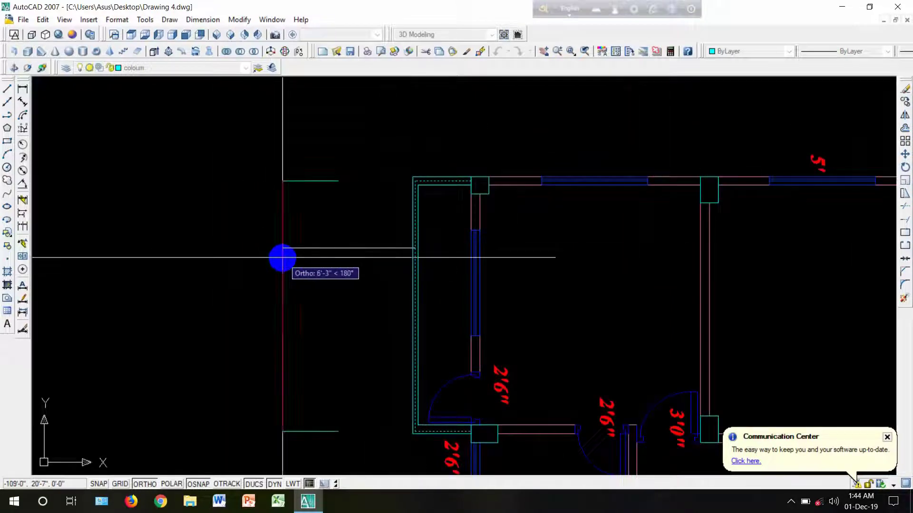
{"action": "left_click", "coordinate": [282, 258]}
{"action": "scroll", "coordinate": [318, 316], "scroll_direction": "down", "scroll_amount": 4}
{"action": "scroll", "coordinate": [272, 275], "scroll_direction": "up", "scroll_amount": 3}
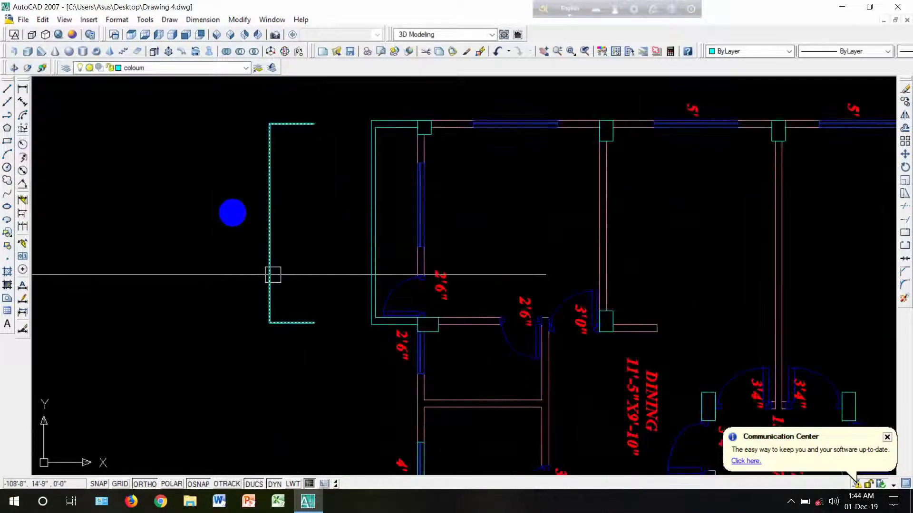
Step: Draw a 1" by 1" square beside the long side of the moved polyline
{"action": "left_click", "coordinate": [8, 143]}
{"action": "left_click", "coordinate": [278, 205]}
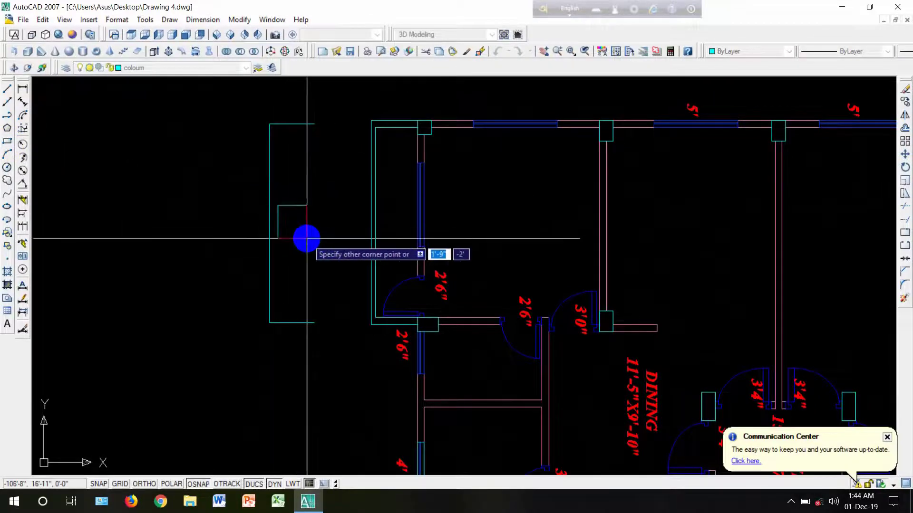
{"action": "type", "text": "1"}
{"action": "key", "text": "Tab"}
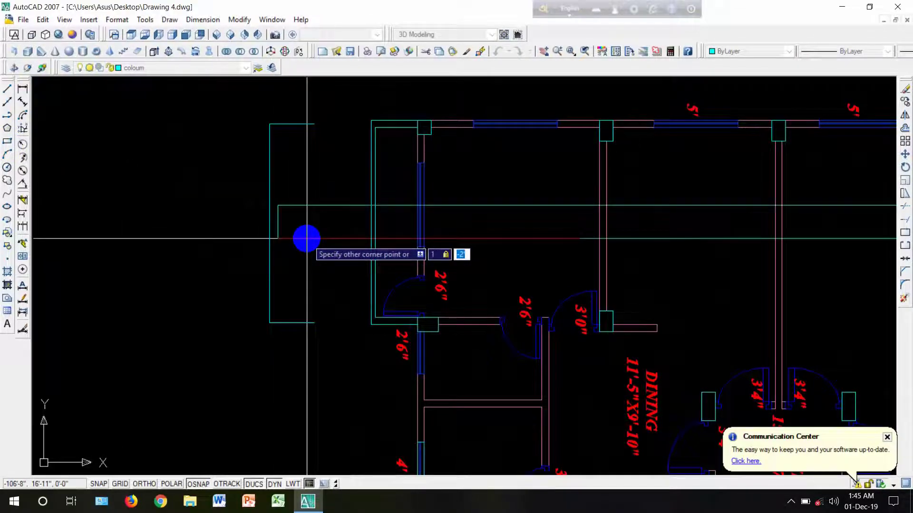
{"action": "type", "text": "1"}
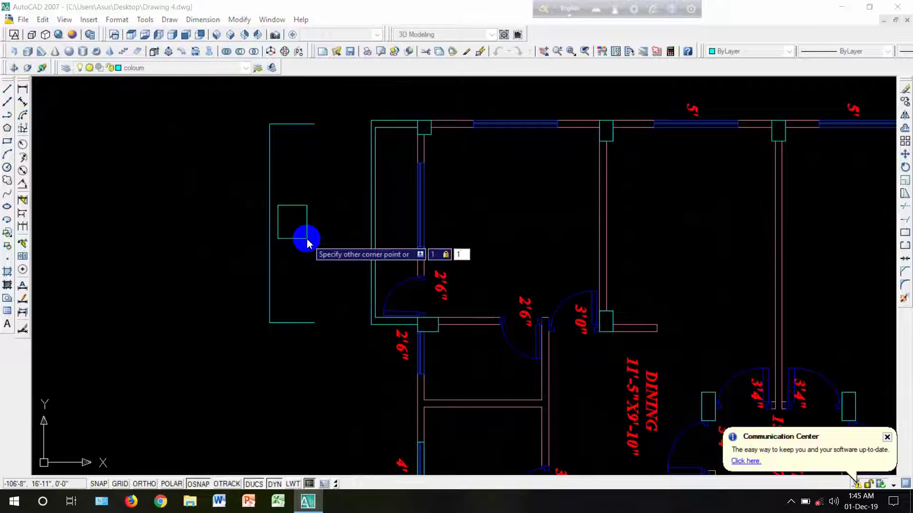
{"action": "key", "text": "Return"}
Step: Copy the small square by its upper edge midpoint onto the polyline's long side, just below its upper corner
{"action": "scroll", "coordinate": [287, 208], "scroll_direction": "up", "scroll_amount": 6}
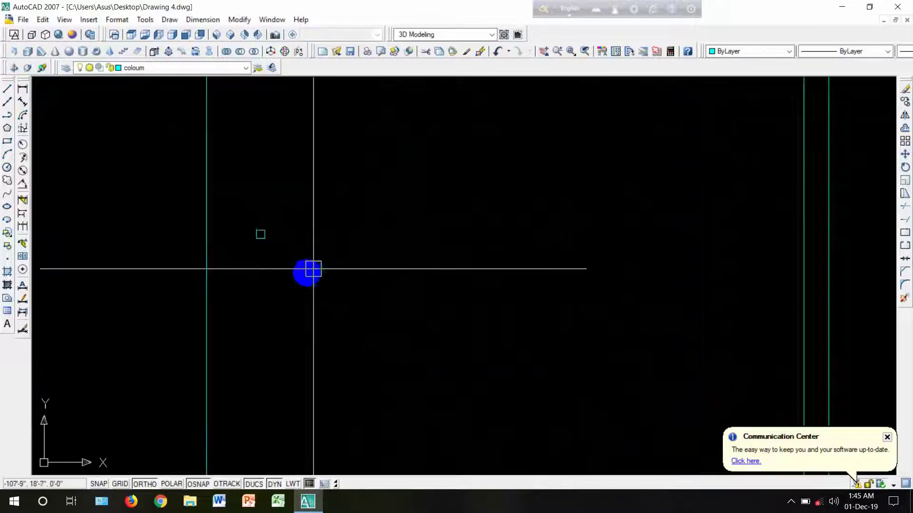
{"action": "left_click", "coordinate": [256, 198]}
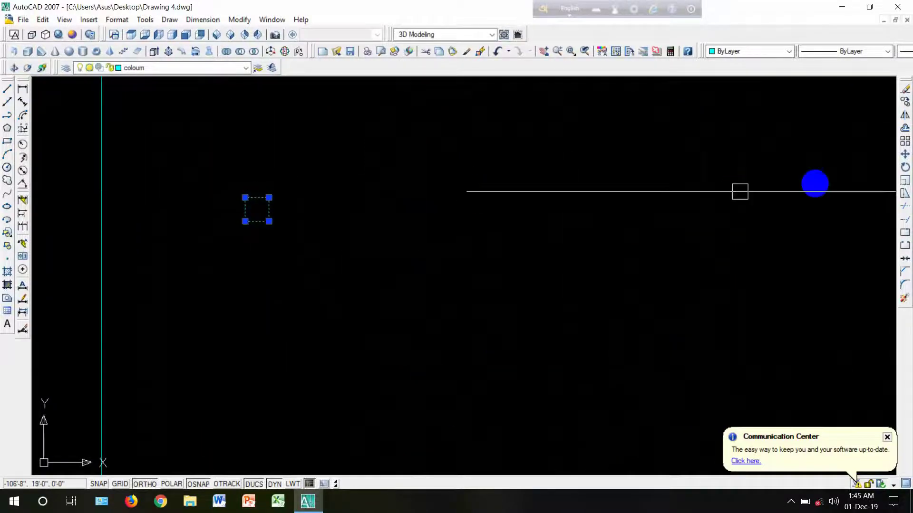
{"action": "left_click", "coordinate": [906, 103]}
{"action": "scroll", "coordinate": [247, 198], "scroll_direction": "up", "scroll_amount": 3}
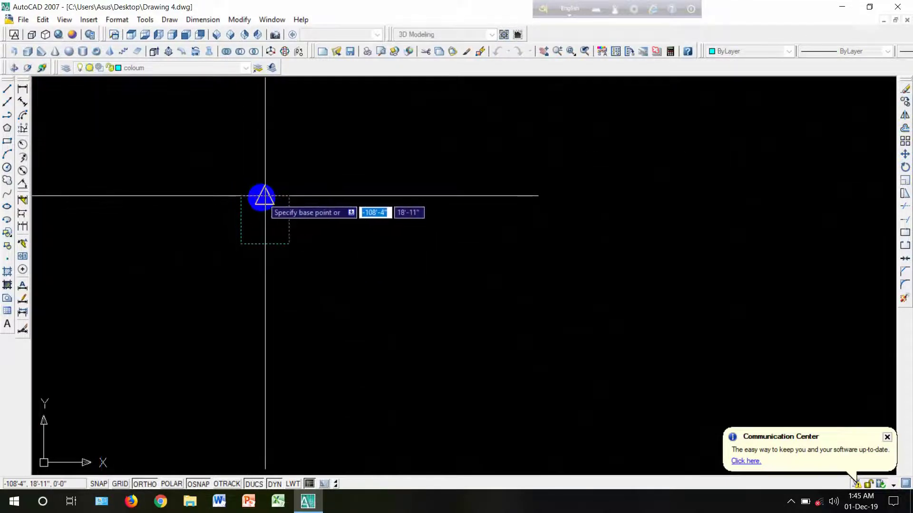
{"action": "scroll", "coordinate": [265, 195], "scroll_direction": "down", "scroll_amount": 8}
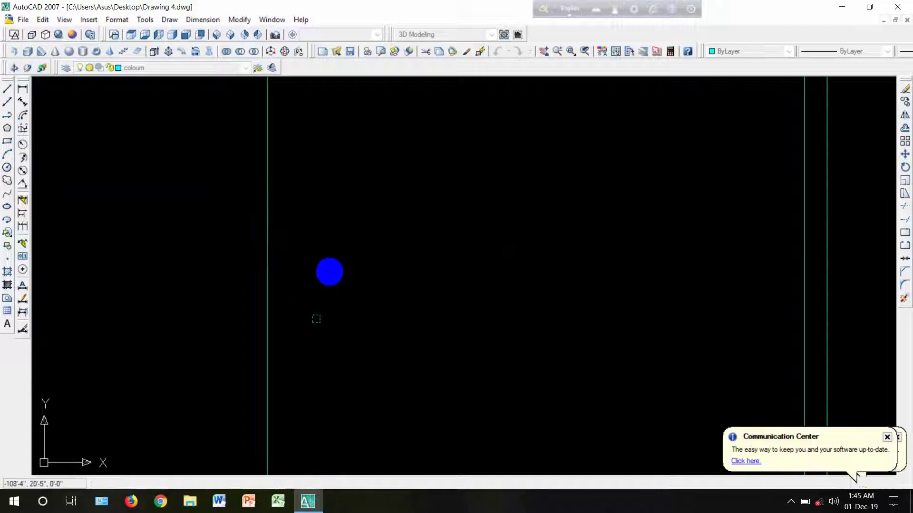
{"action": "middle_click_drag", "start_coordinate": [322, 181], "coordinate": [346, 285]}
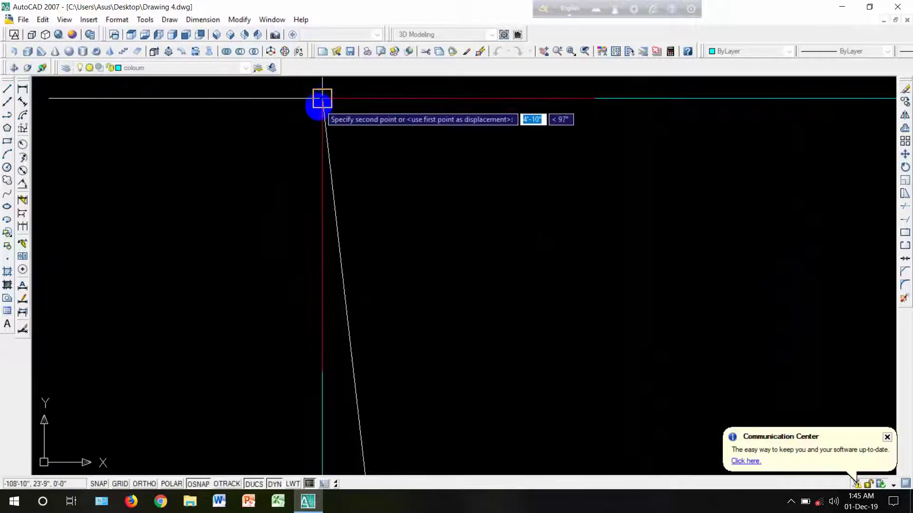
{"action": "left_click", "coordinate": [322, 128]}
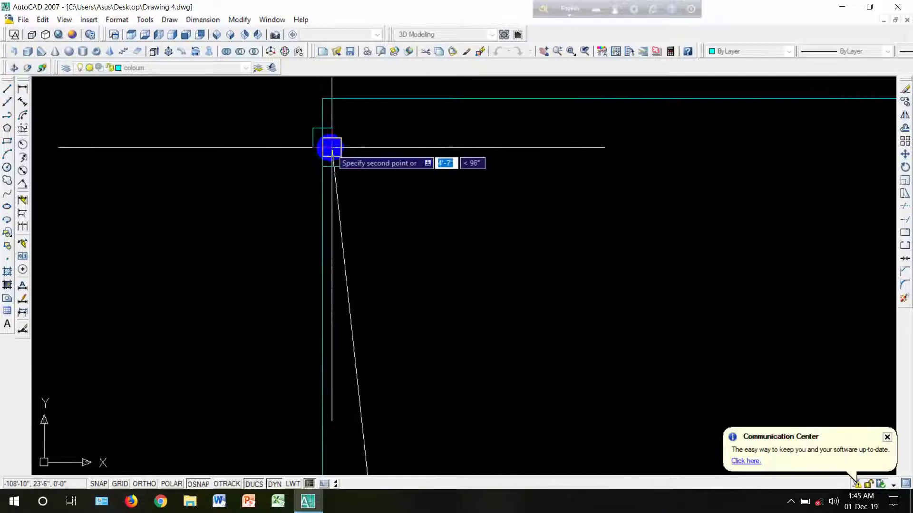
{"action": "key", "text": "Escape"}
Step: Copy the upper square by its lower edge midpoint to a series of spaced spots down the polyline's long side, ending at its lower corner
{"action": "left_click", "coordinate": [331, 133]}
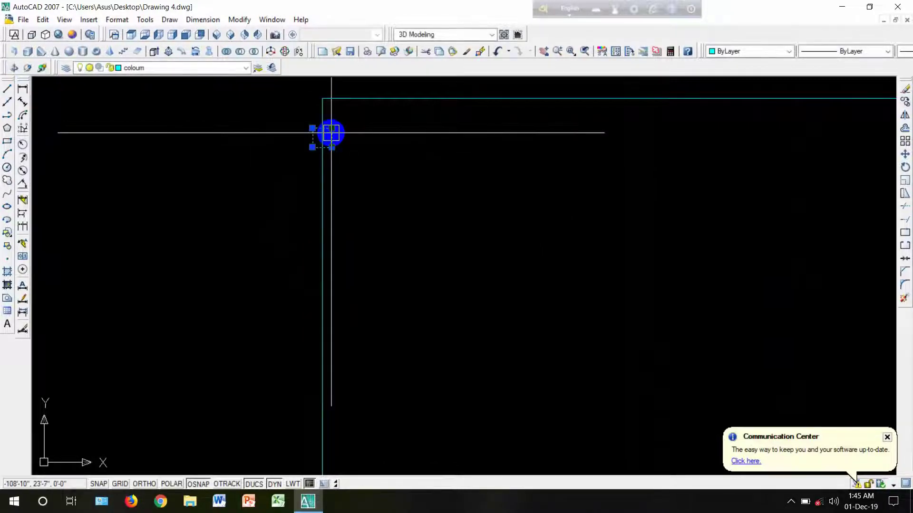
{"action": "key", "text": "space"}
{"action": "left_click", "coordinate": [322, 148]}
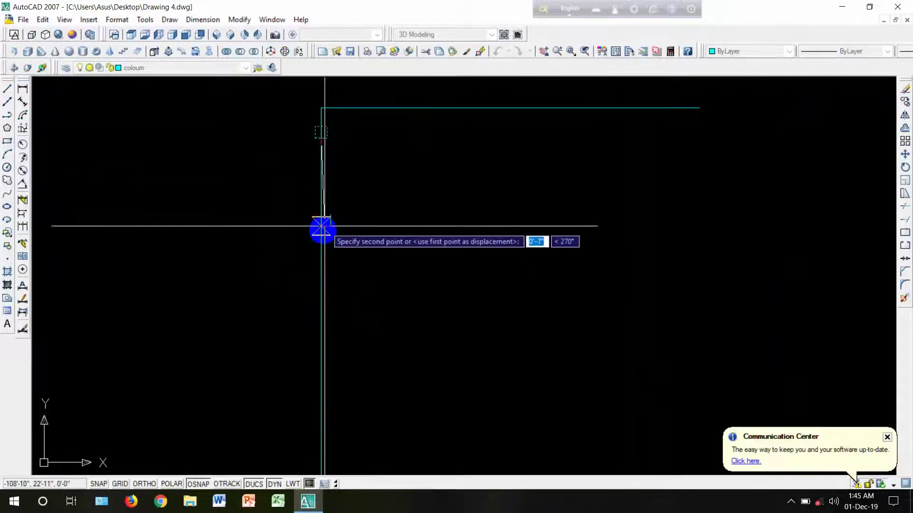
{"action": "scroll", "coordinate": [318, 200], "scroll_direction": "down", "scroll_amount": 2}
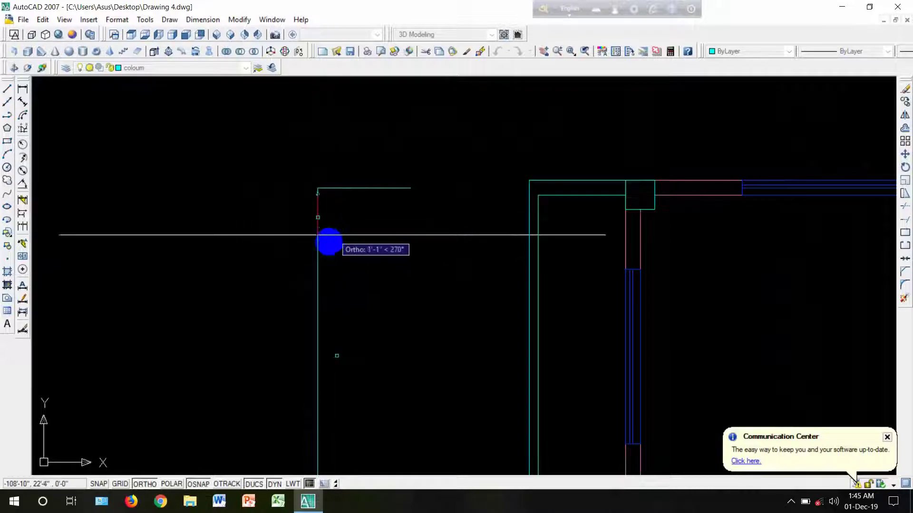
{"action": "scroll", "coordinate": [317, 251], "scroll_direction": "up", "scroll_amount": 3}
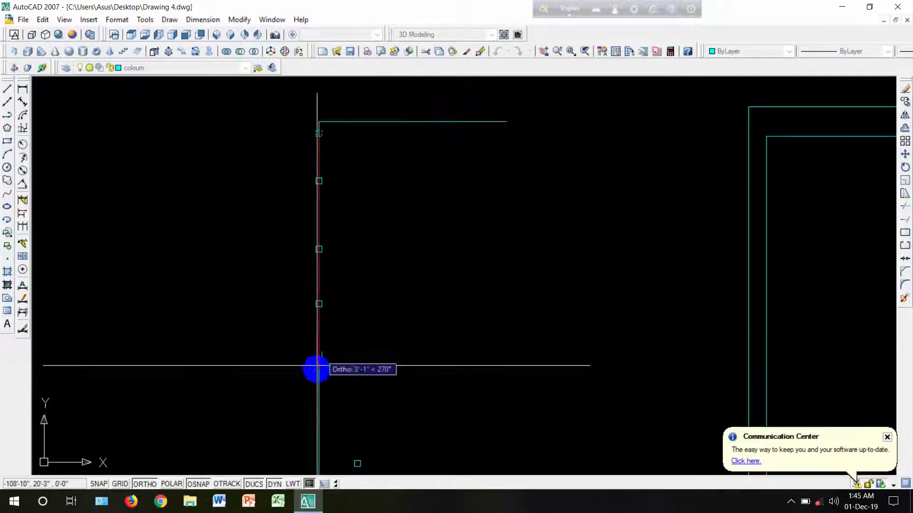
{"action": "scroll", "coordinate": [328, 299], "scroll_direction": "down", "scroll_amount": 2}
{"action": "middle_click_drag", "start_coordinate": [332, 308], "coordinate": [347, 214]}
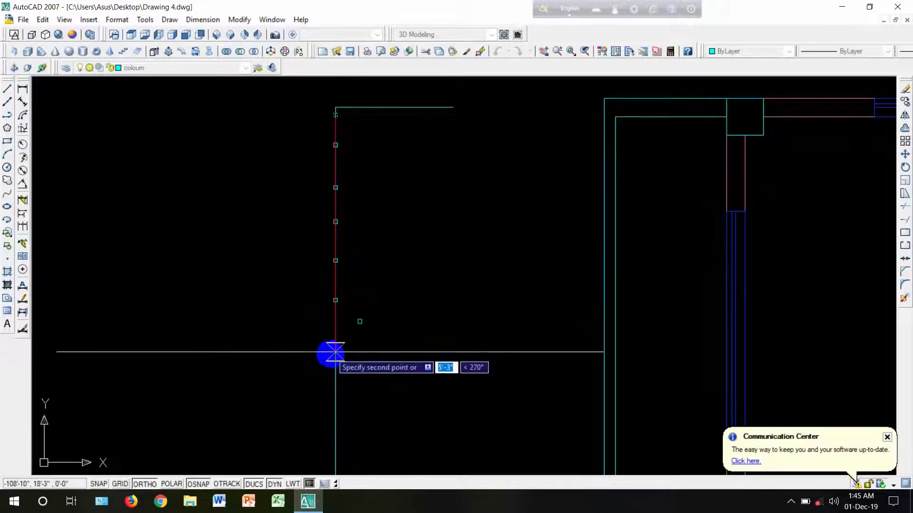
{"action": "scroll", "coordinate": [335, 303], "scroll_direction": "down", "scroll_amount": 2}
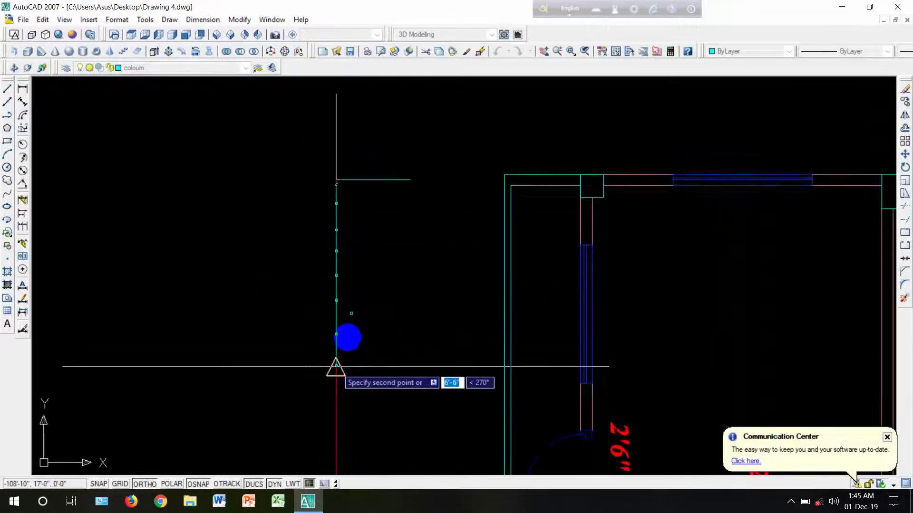
{"action": "middle_click_drag", "start_coordinate": [351, 335], "coordinate": [377, 249]}
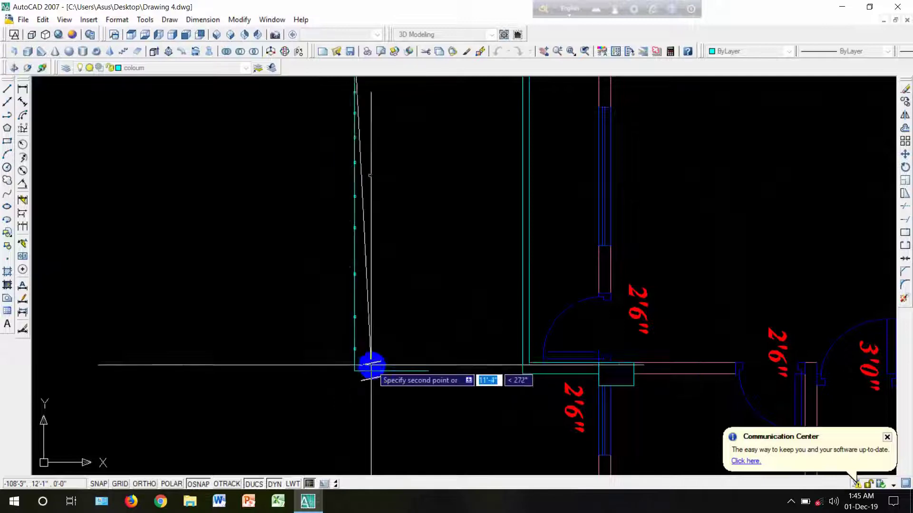
{"action": "scroll", "coordinate": [369, 376], "scroll_direction": "up", "scroll_amount": 3}
{"action": "scroll", "coordinate": [367, 377], "scroll_direction": "up", "scroll_amount": 2}
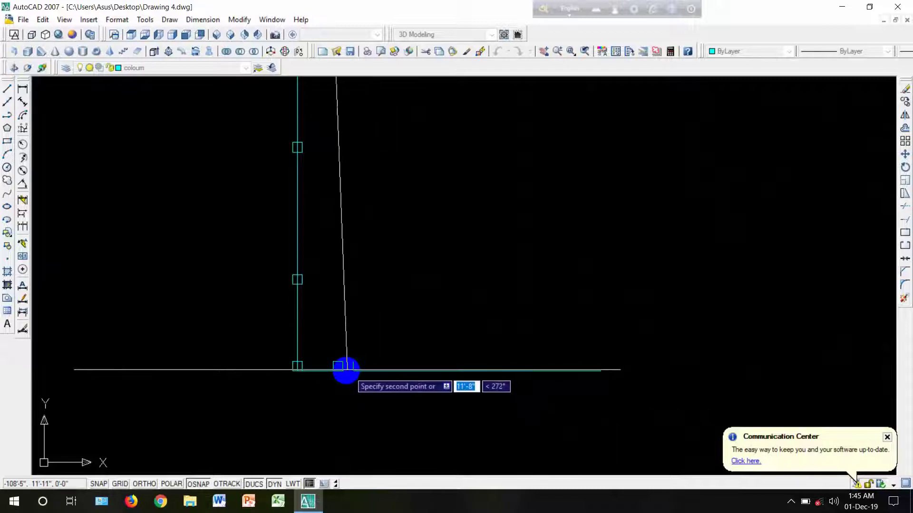
{"action": "key", "text": "Escape"}
Step: Delete the stray square that sits off the polyline's long side near its lower corner
{"action": "left_click", "coordinate": [339, 366]}
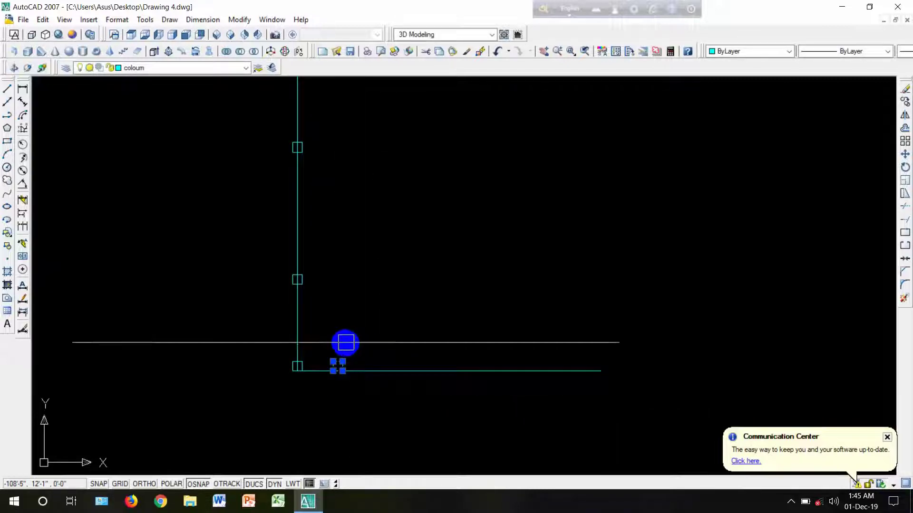
{"action": "key", "text": "Delete"}
Step: Copy the lower corner square onto the polyline's lower short side, centred on the line right beside the corner
{"action": "scroll", "coordinate": [299, 364], "scroll_direction": "up", "scroll_amount": 3}
{"action": "left_click", "coordinate": [316, 359]}
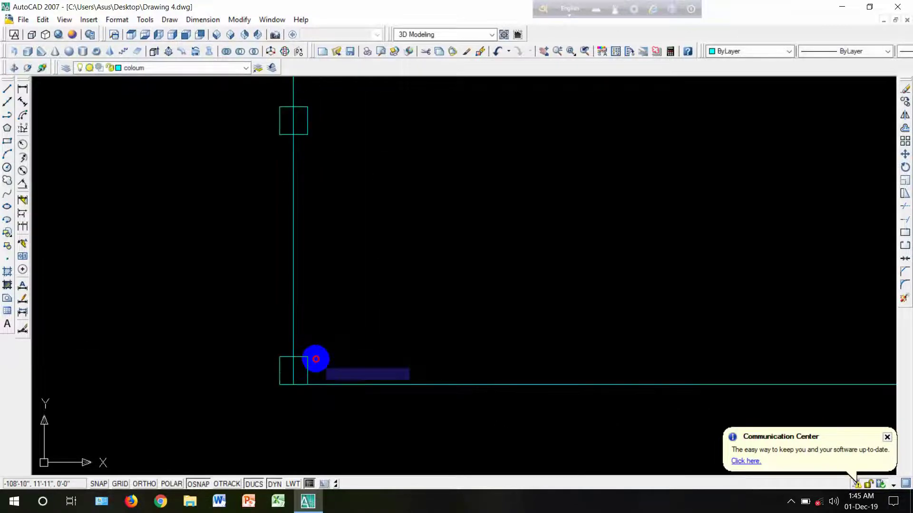
{"action": "left_click", "coordinate": [306, 356]}
{"action": "left_click", "coordinate": [905, 167]}
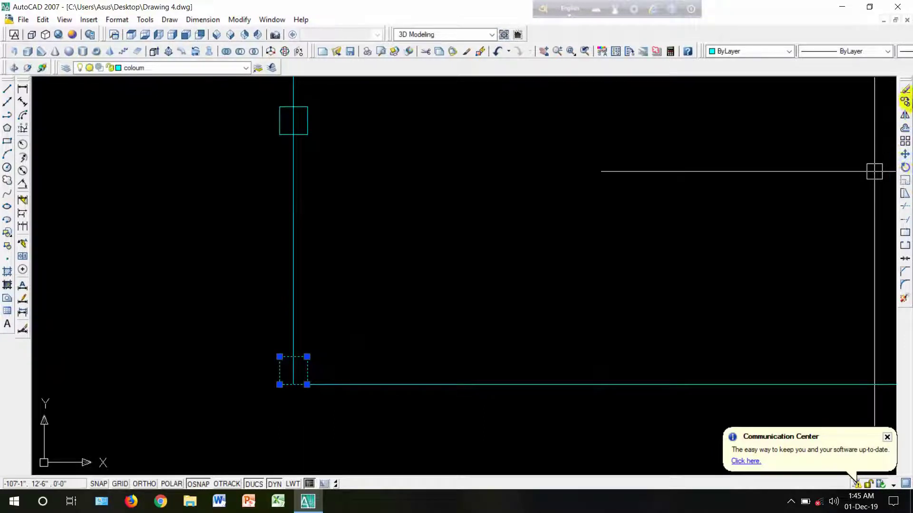
{"action": "left_click", "coordinate": [906, 101]}
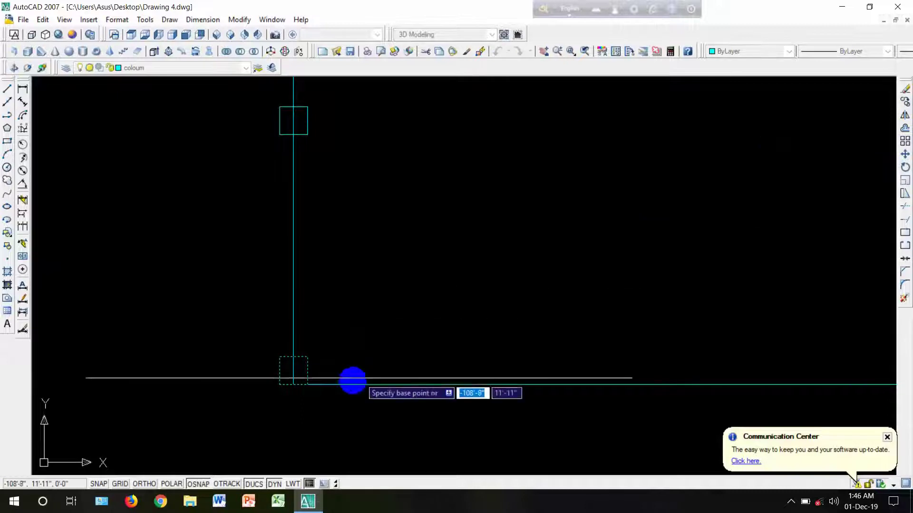
{"action": "scroll", "coordinate": [352, 379], "scroll_direction": "up", "scroll_amount": 3}
{"action": "left_click", "coordinate": [258, 366]}
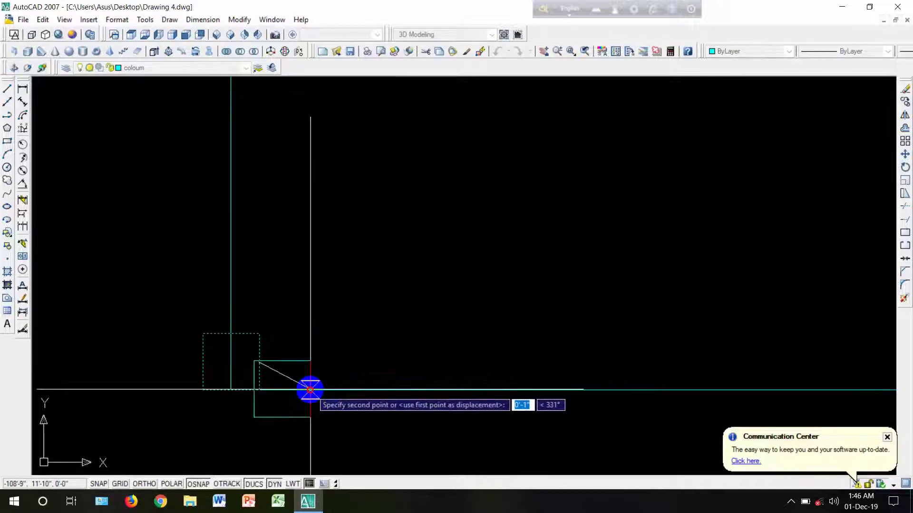
{"action": "key", "text": "Escape"}
Step: Copy the square on the lower short side by its outer edge midpoint to nine spaced spots along that side
{"action": "left_click", "coordinate": [310, 381]}
{"action": "key", "text": "Return"}
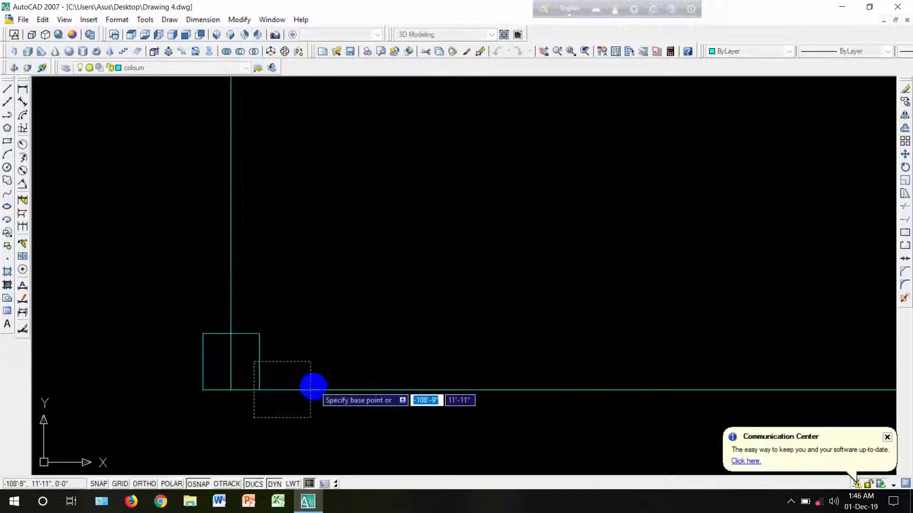
{"action": "left_click", "coordinate": [311, 392]}
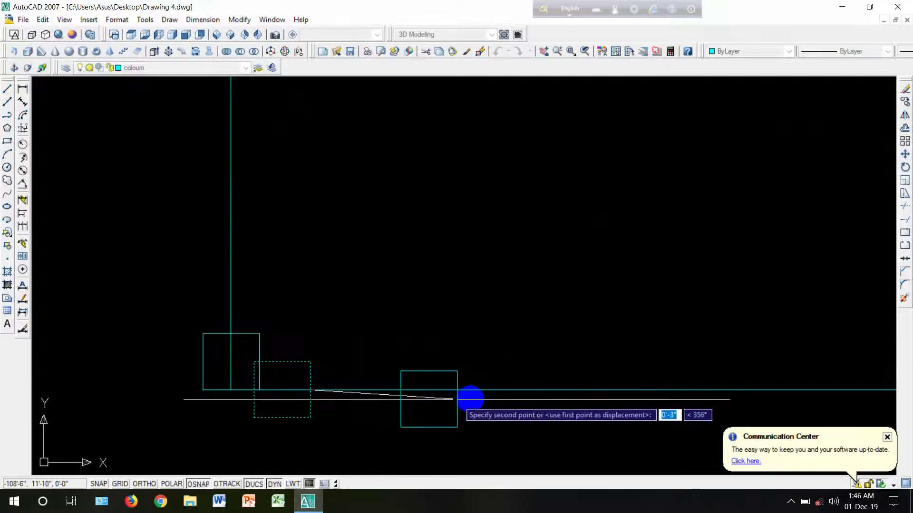
{"action": "left_click", "coordinate": [482, 391]}
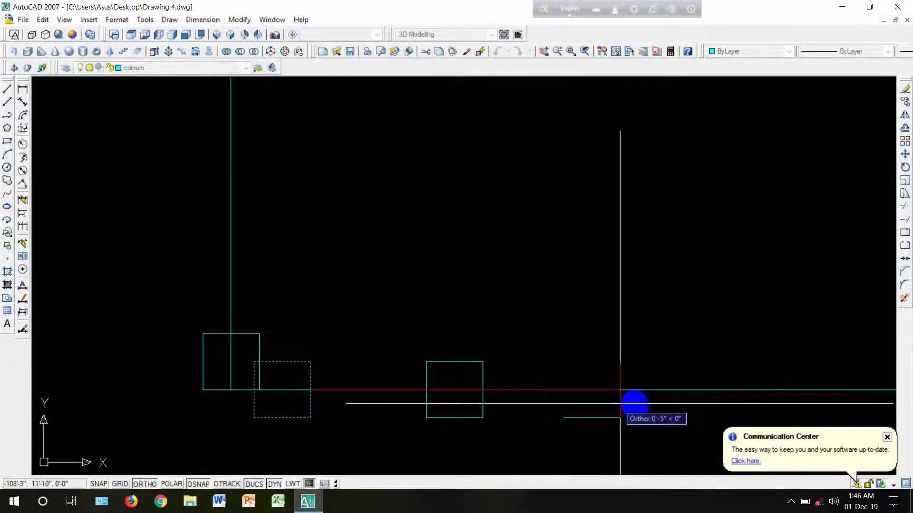
{"action": "left_click", "coordinate": [655, 401]}
{"action": "middle_click_drag", "start_coordinate": [621, 358], "coordinate": [452, 306]}
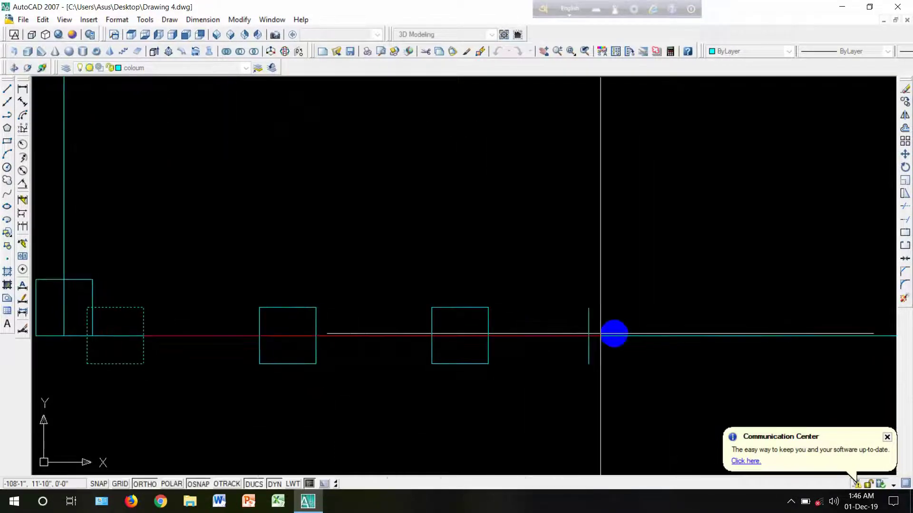
{"action": "scroll", "coordinate": [694, 336], "scroll_direction": "down", "scroll_amount": 2}
{"action": "scroll", "coordinate": [487, 342], "scroll_direction": "down", "scroll_amount": 2}
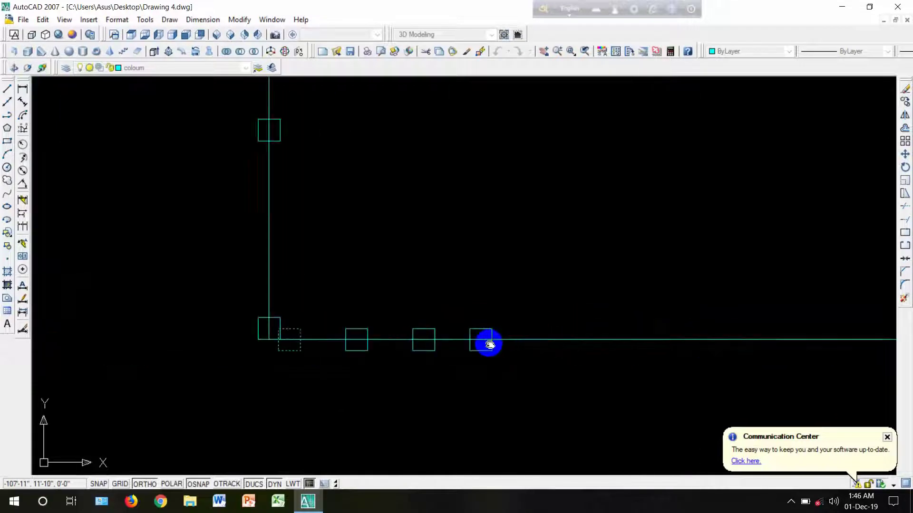
{"action": "left_click", "coordinate": [606, 340]}
{"action": "left_click", "coordinate": [547, 346]}
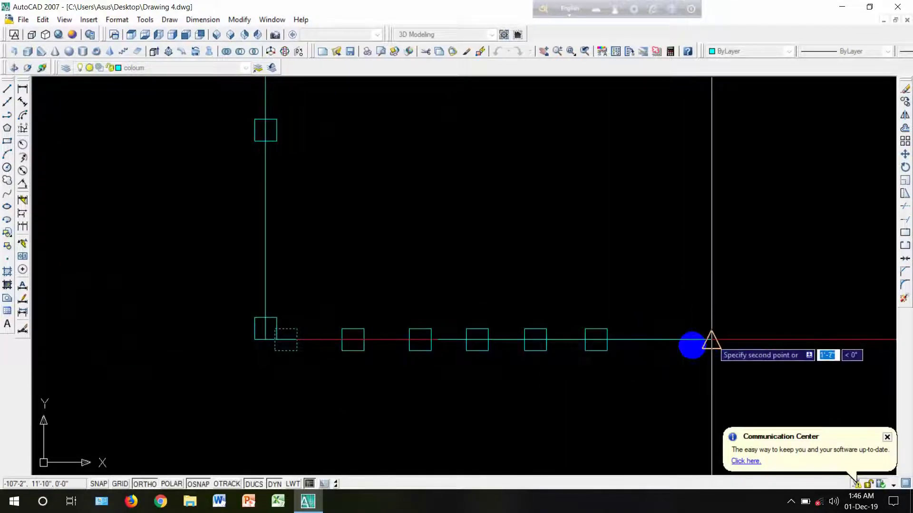
{"action": "left_click", "coordinate": [661, 346]}
{"action": "left_click", "coordinate": [808, 342]}
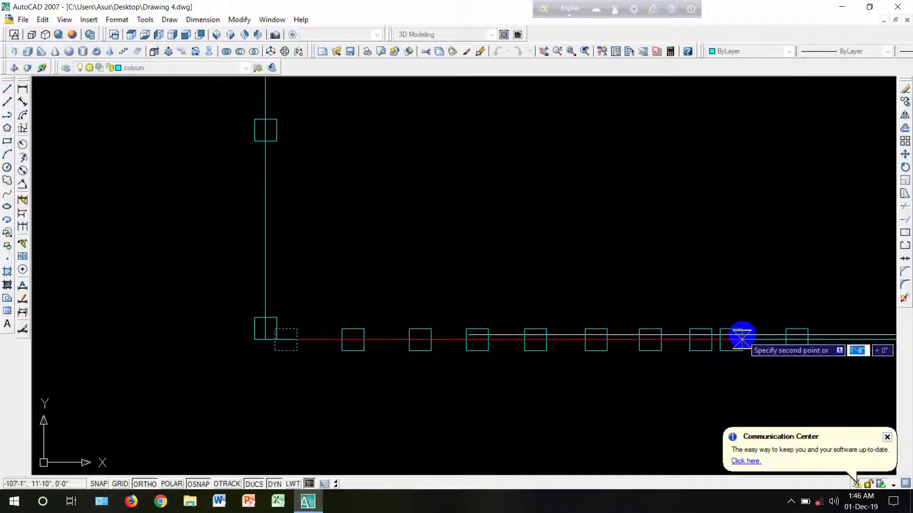
{"action": "middle_click_drag", "start_coordinate": [772, 332], "coordinate": [564, 322]}
{"action": "left_click", "coordinate": [693, 321]}
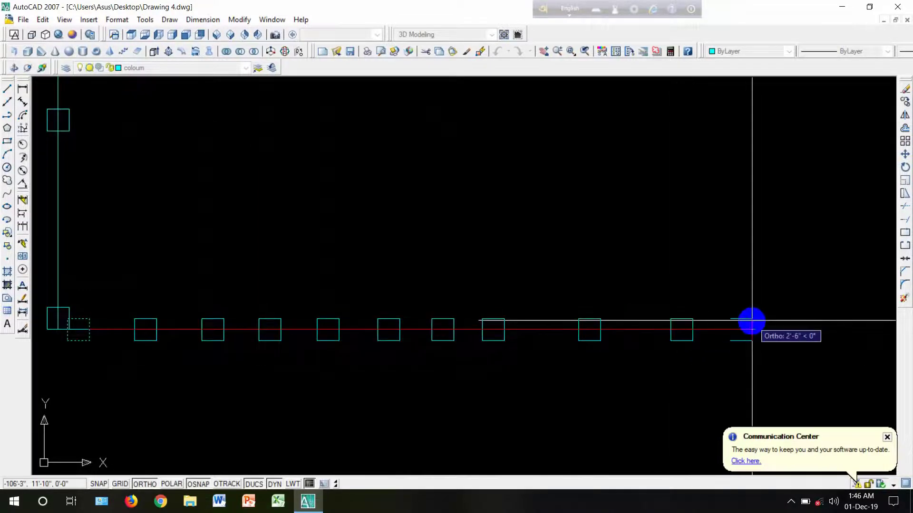
Step: With ortho off, copy the same square to seven spaced spots along the polyline's upper short side, from the corner to the open end
{"action": "scroll", "coordinate": [753, 322], "scroll_direction": "down", "scroll_amount": 4}
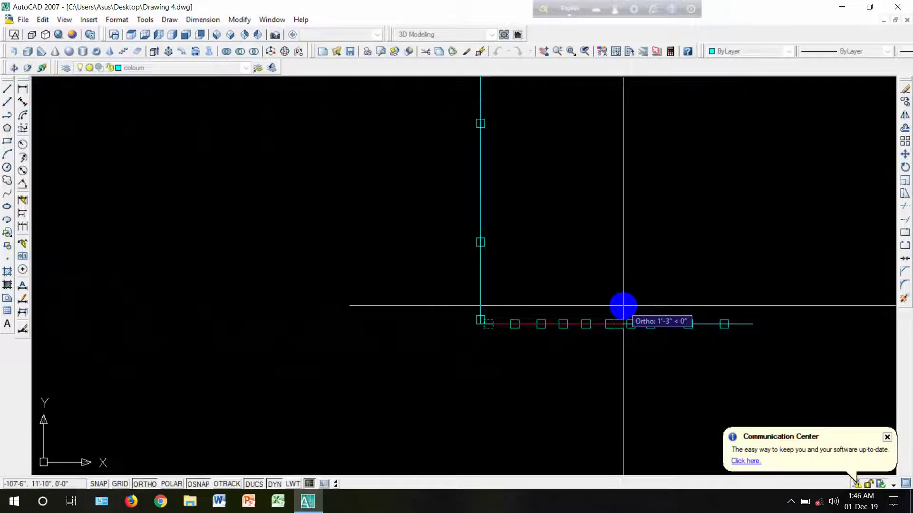
{"action": "scroll", "coordinate": [624, 307], "scroll_direction": "down", "scroll_amount": 8}
{"action": "key", "text": "F8"}
{"action": "middle_click_drag", "start_coordinate": [655, 241], "coordinate": [589, 375]}
{"action": "scroll", "coordinate": [589, 375], "scroll_direction": "down", "scroll_amount": 3}
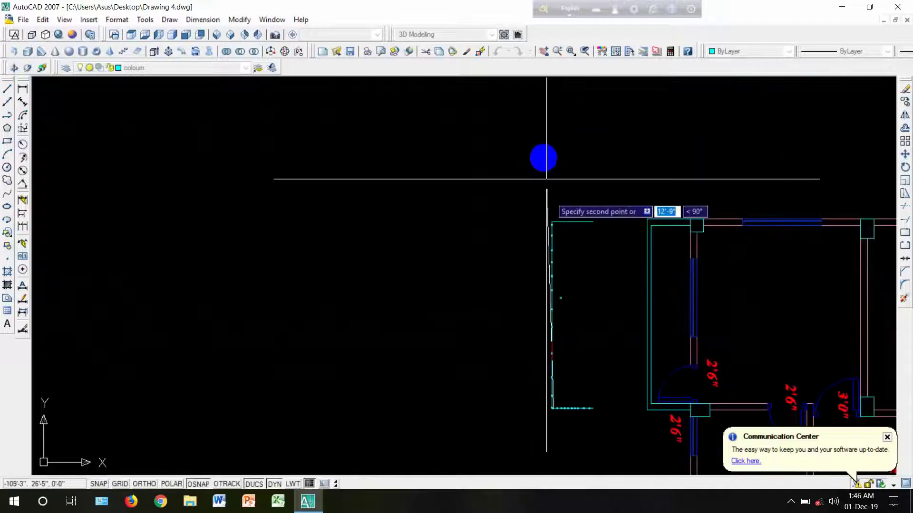
{"action": "scroll", "coordinate": [590, 223], "scroll_direction": "up", "scroll_amount": 2}
{"action": "scroll", "coordinate": [585, 224], "scroll_direction": "up", "scroll_amount": 5}
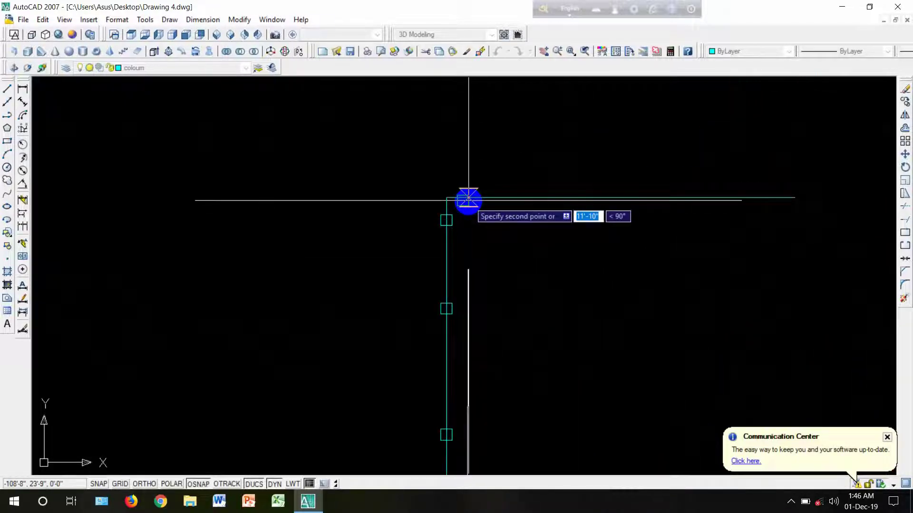
{"action": "left_click", "coordinate": [469, 199]}
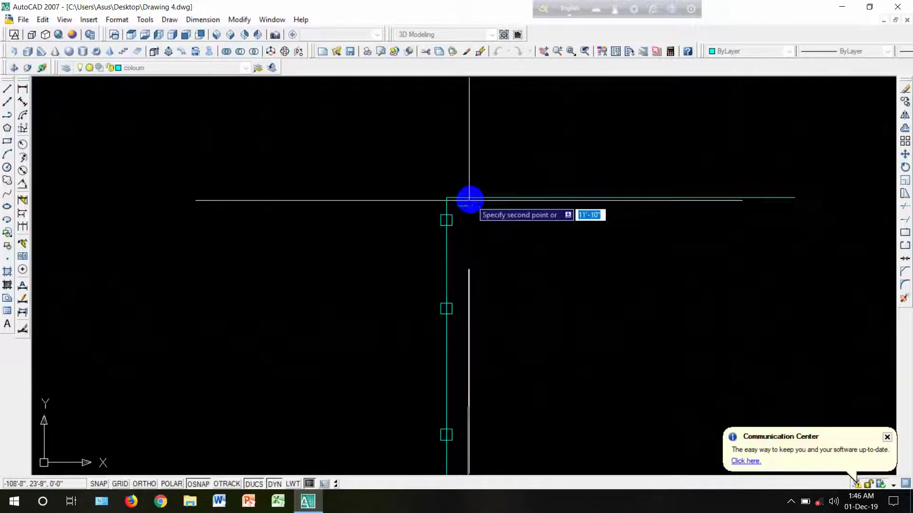
{"action": "scroll", "coordinate": [521, 201], "scroll_direction": "up", "scroll_amount": 2}
{"action": "scroll", "coordinate": [521, 202], "scroll_direction": "up", "scroll_amount": 2}
{"action": "left_click", "coordinate": [520, 194]}
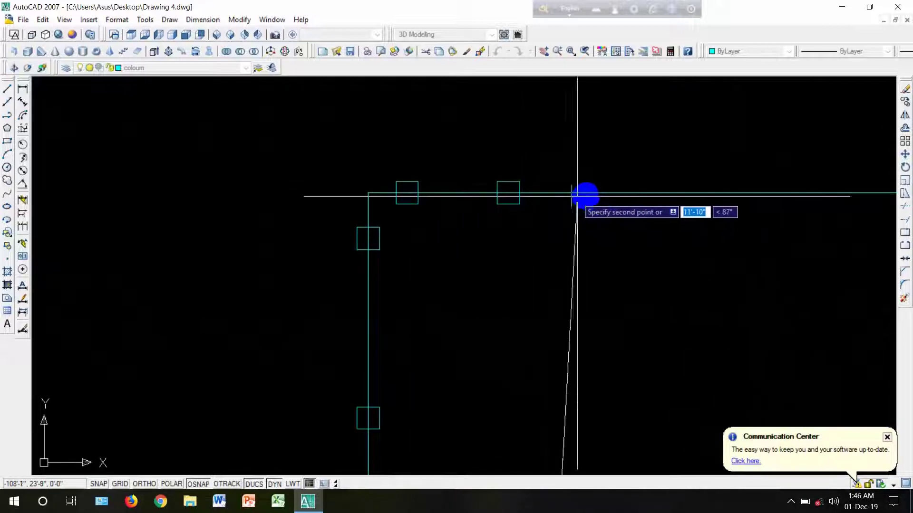
{"action": "left_click", "coordinate": [611, 194]}
{"action": "left_click", "coordinate": [700, 193]}
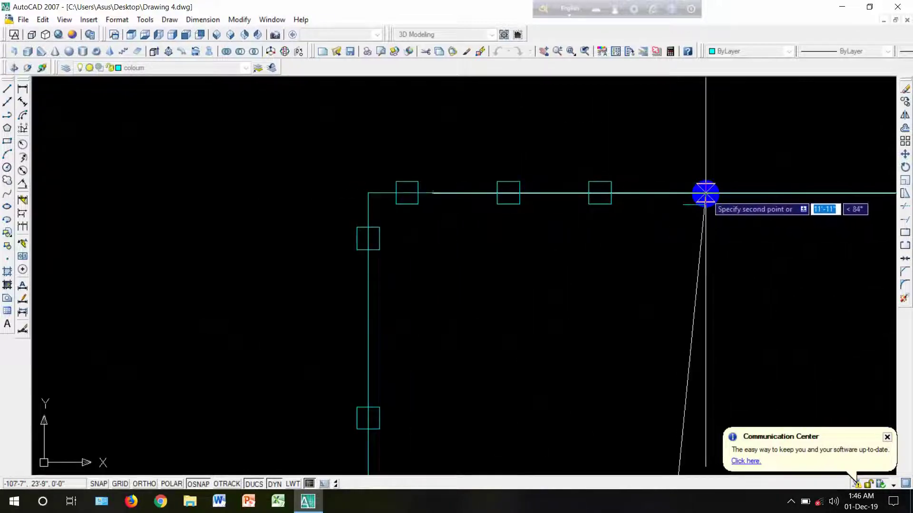
{"action": "middle_click_drag", "start_coordinate": [719, 195], "coordinate": [534, 224]}
{"action": "left_click", "coordinate": [603, 220]}
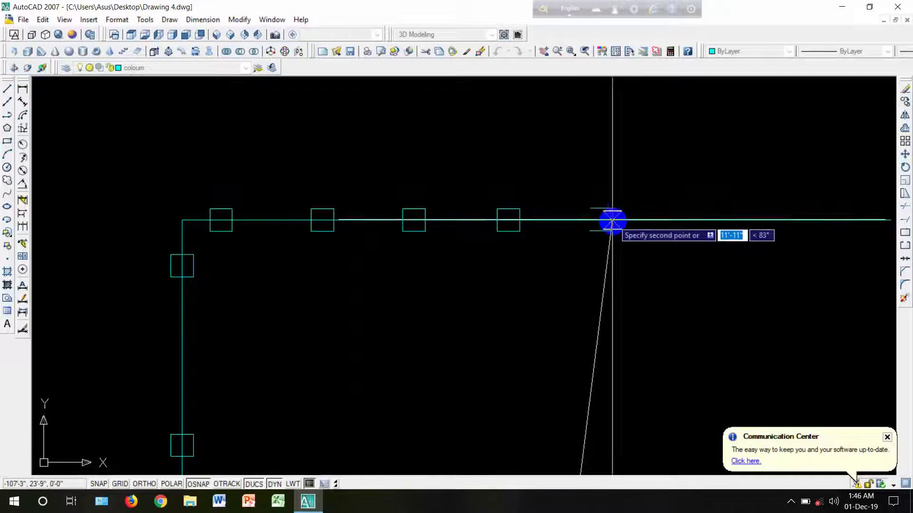
{"action": "left_click", "coordinate": [728, 220]}
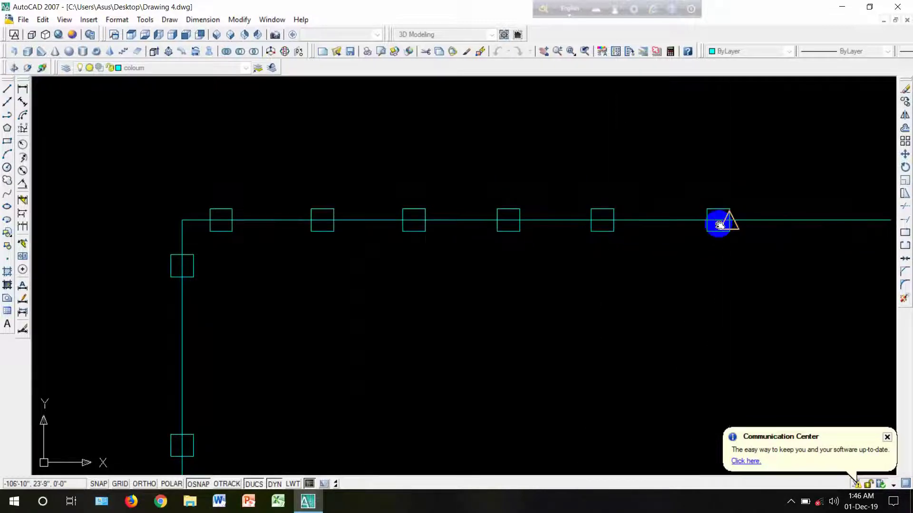
{"action": "middle_click_drag", "start_coordinate": [721, 221], "coordinate": [492, 237]}
{"action": "left_click", "coordinate": [598, 236]}
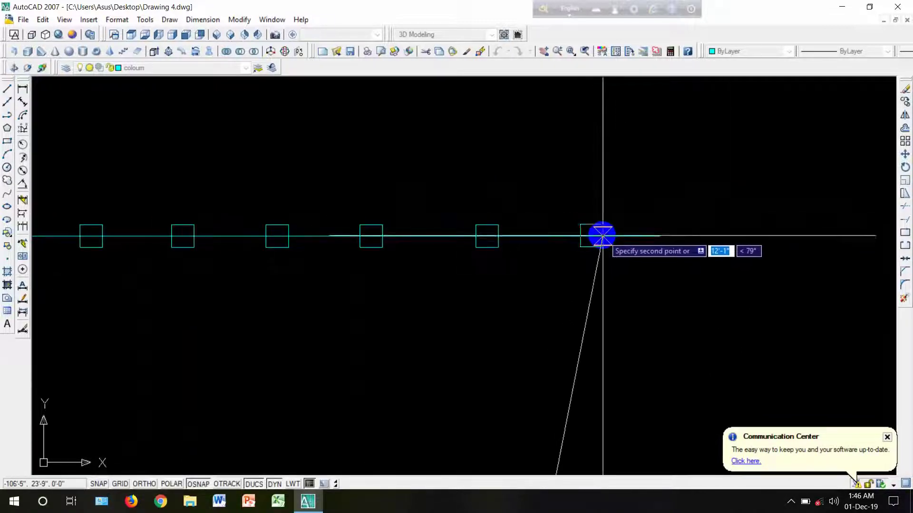
{"action": "key", "text": "Return"}
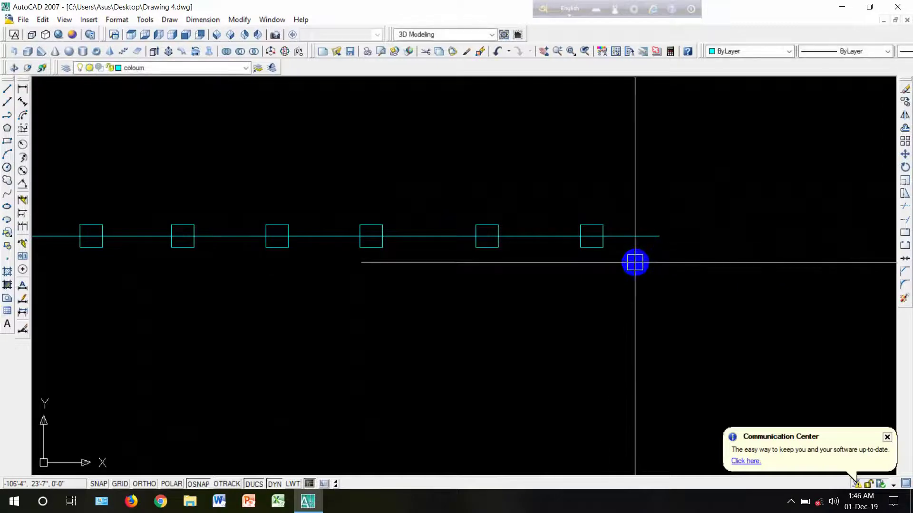
Step: Delete the loose original square beside the polyline's long side
{"action": "scroll", "coordinate": [621, 232], "scroll_direction": "down", "scroll_amount": 8}
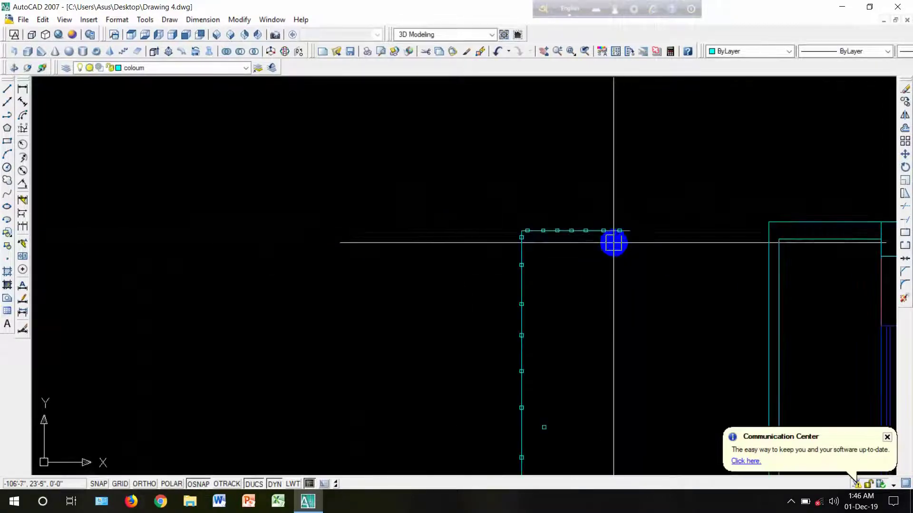
{"action": "scroll", "coordinate": [546, 346], "scroll_direction": "up", "scroll_amount": 2}
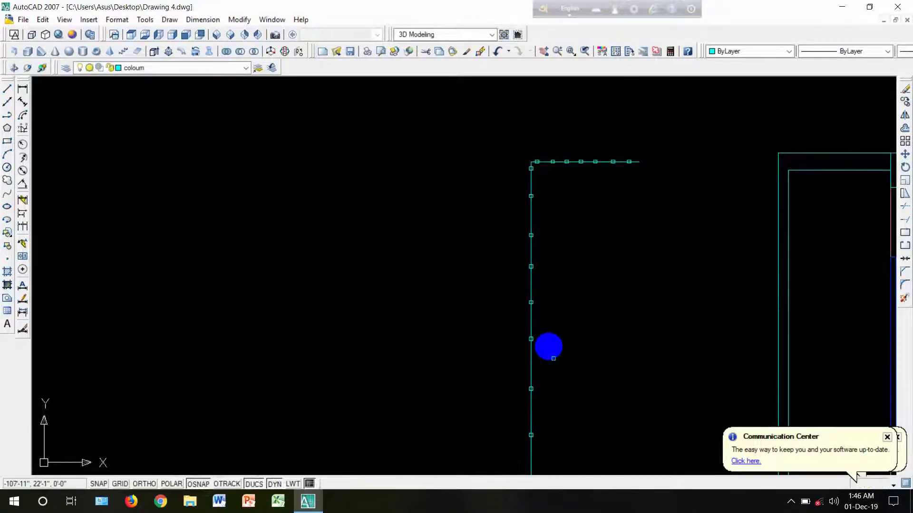
{"action": "left_click", "coordinate": [555, 346]}
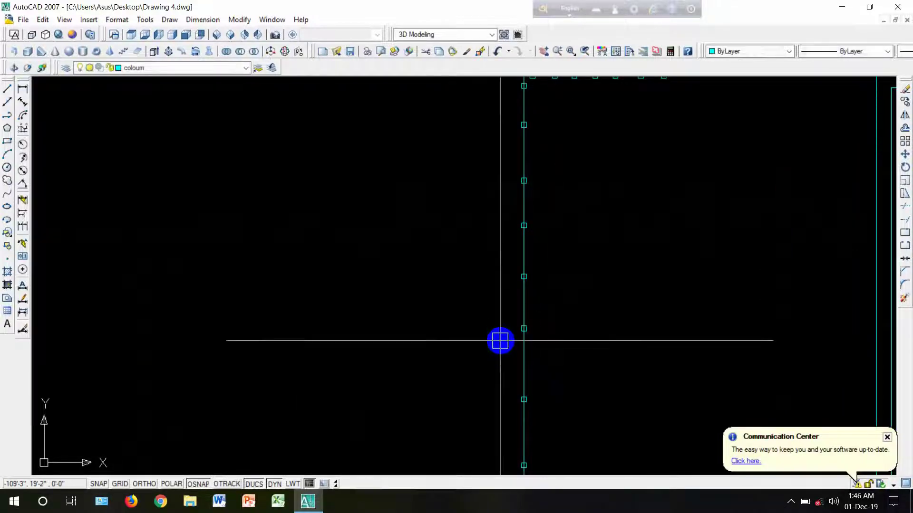
{"action": "scroll", "coordinate": [518, 318], "scroll_direction": "down", "scroll_amount": 3}
{"action": "middle_click_drag", "start_coordinate": [526, 313], "coordinate": [524, 281]}
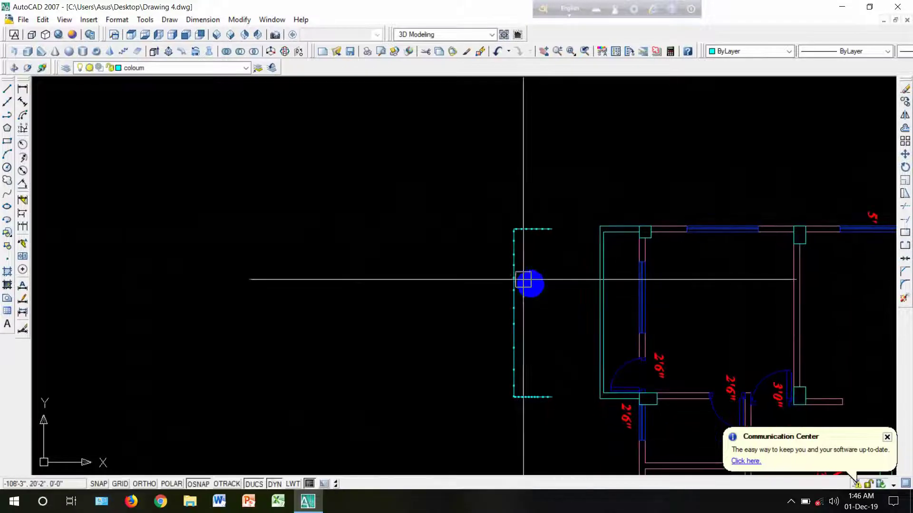
Step: Set the thickness of all the small grille bar squares along the centreline polyline to 4'-6"
{"action": "scroll", "coordinate": [547, 320], "scroll_direction": "up", "scroll_amount": 2}
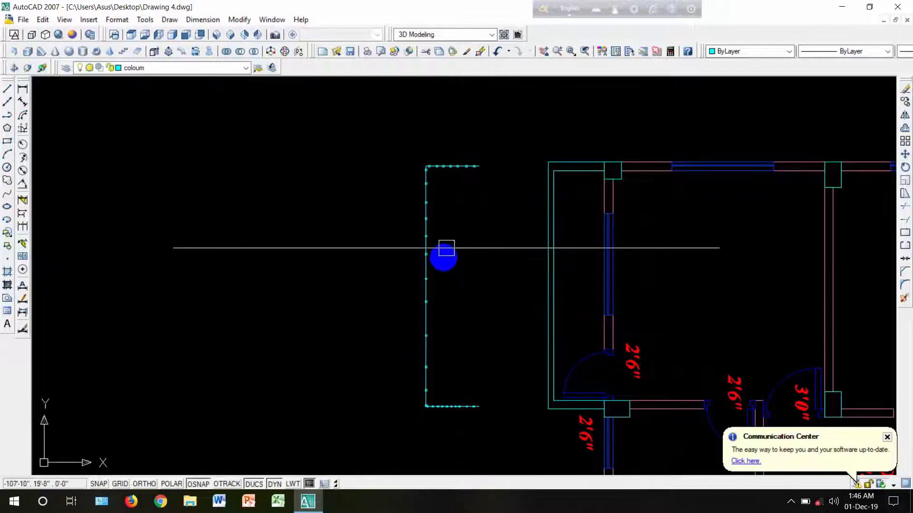
{"action": "left_click_drag", "start_coordinate": [491, 447], "coordinate": [418, 158]}
{"action": "scroll", "coordinate": [418, 314], "scroll_direction": "up", "scroll_amount": 3}
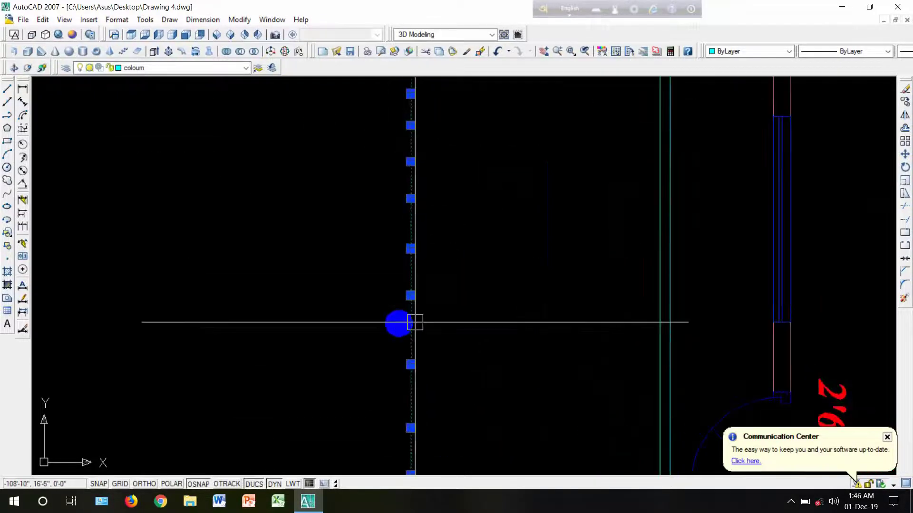
{"action": "scroll", "coordinate": [395, 285], "scroll_direction": "up", "scroll_amount": 5}
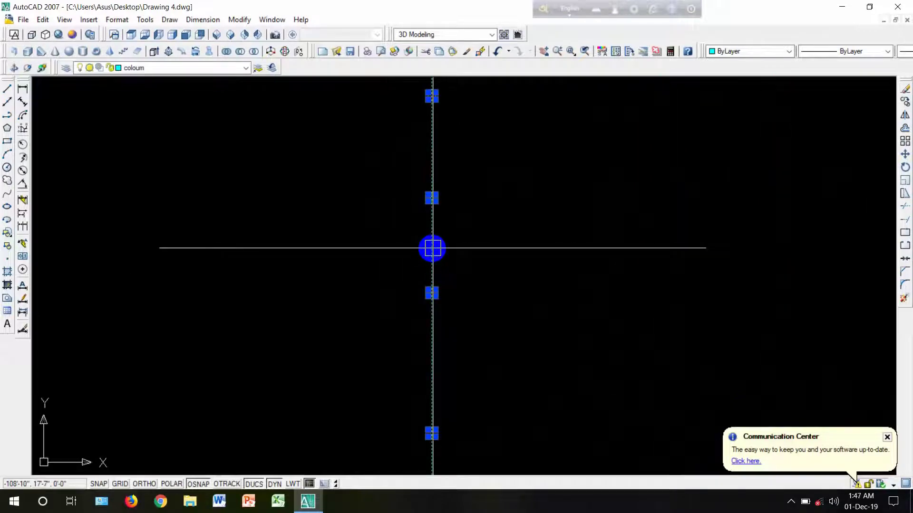
{"action": "scroll", "coordinate": [433, 249], "scroll_direction": "up", "scroll_amount": 5}
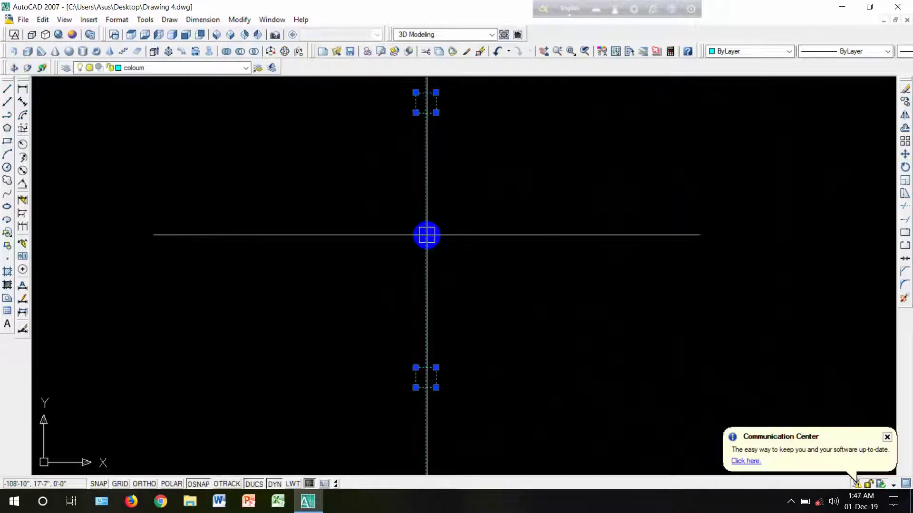
{"action": "scroll", "coordinate": [460, 193], "scroll_direction": "down", "scroll_amount": 5}
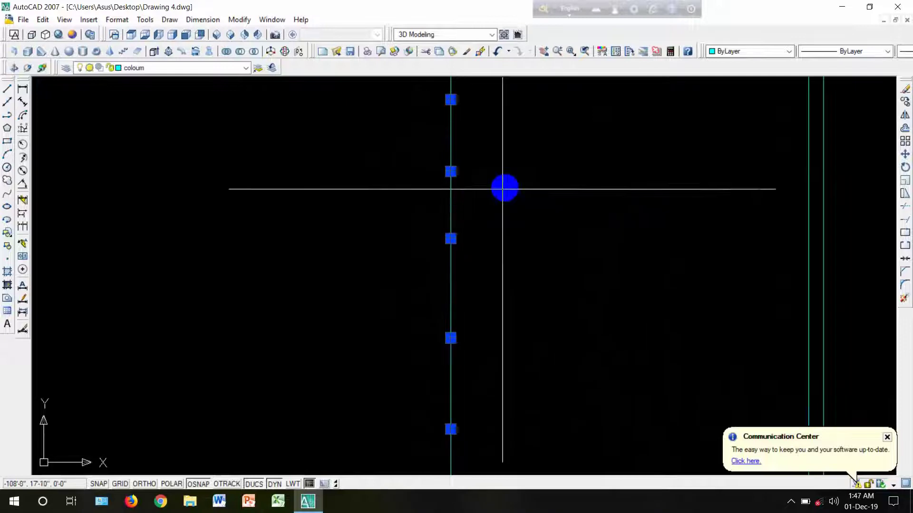
{"action": "scroll", "coordinate": [467, 196], "scroll_direction": "down", "scroll_amount": 2}
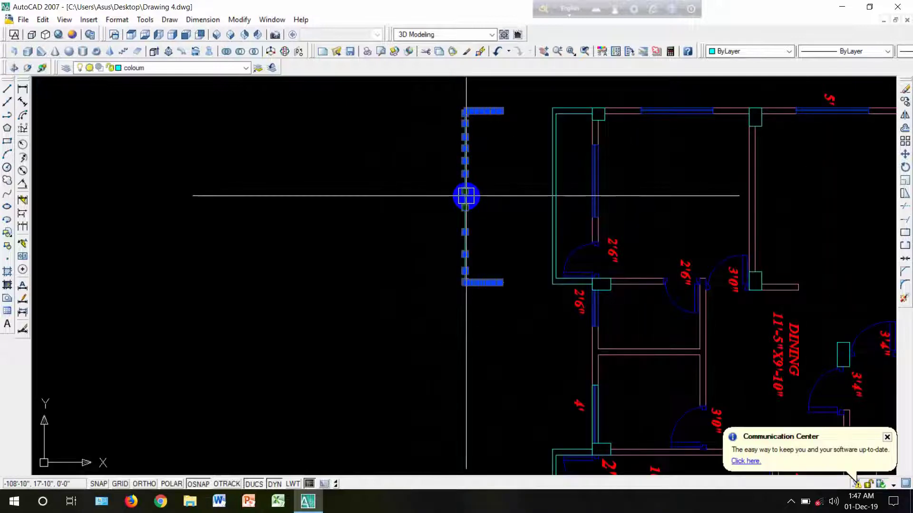
{"action": "right_click", "coordinate": [458, 166]}
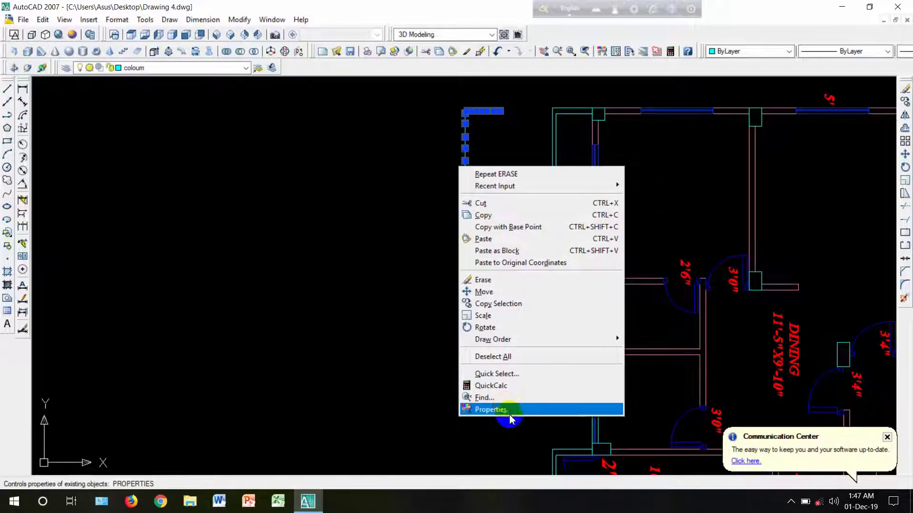
{"action": "left_click", "coordinate": [494, 409]}
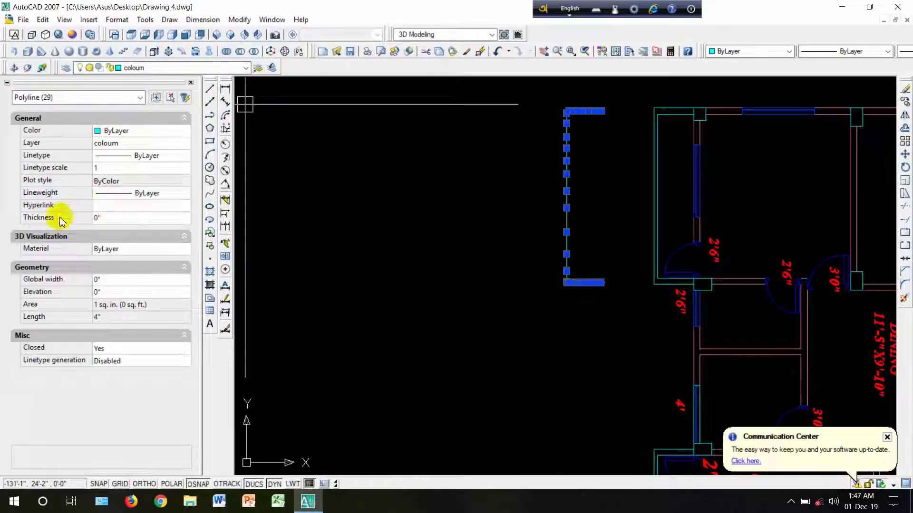
{"action": "left_click", "coordinate": [106, 219]}
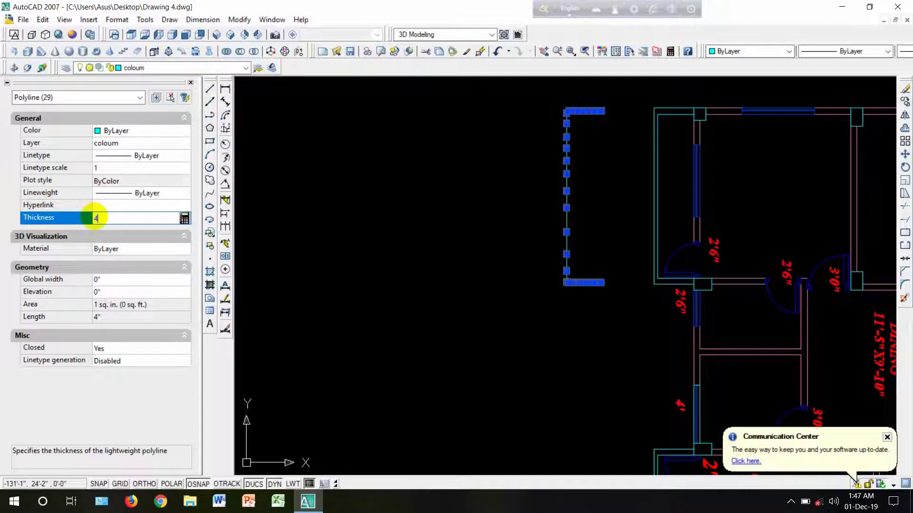
{"action": "key", "text": "Return"}
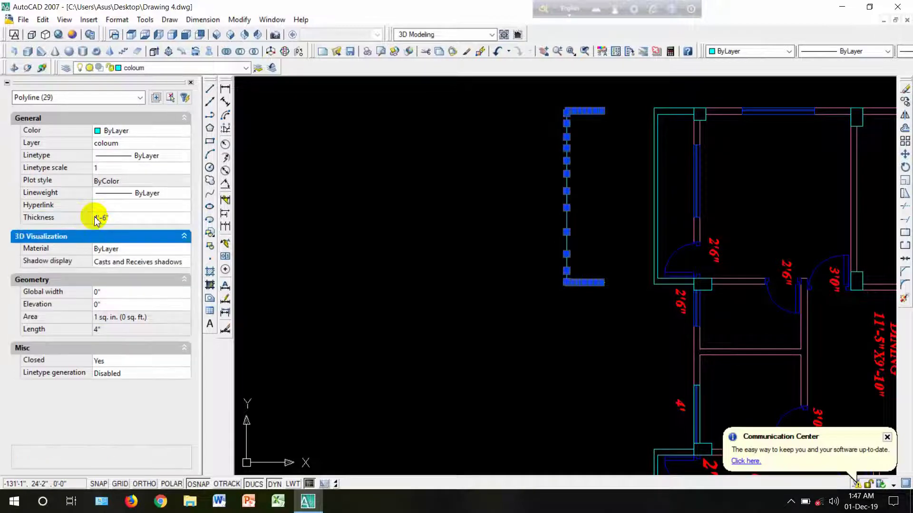
{"action": "left_click", "coordinate": [190, 83]}
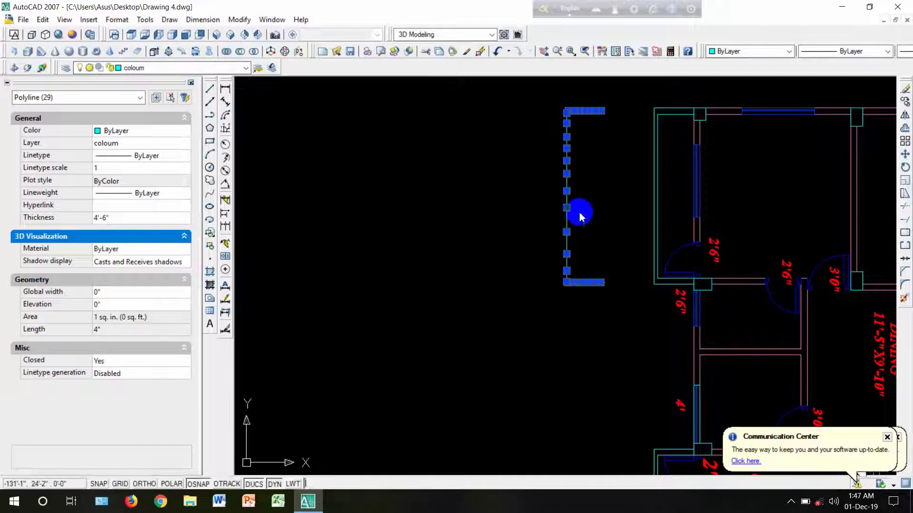
Step: Set the grille's centreline polyline to a thickness of 1" and a global width of 1"
{"action": "scroll", "coordinate": [440, 186], "scroll_direction": "up", "scroll_amount": 5}
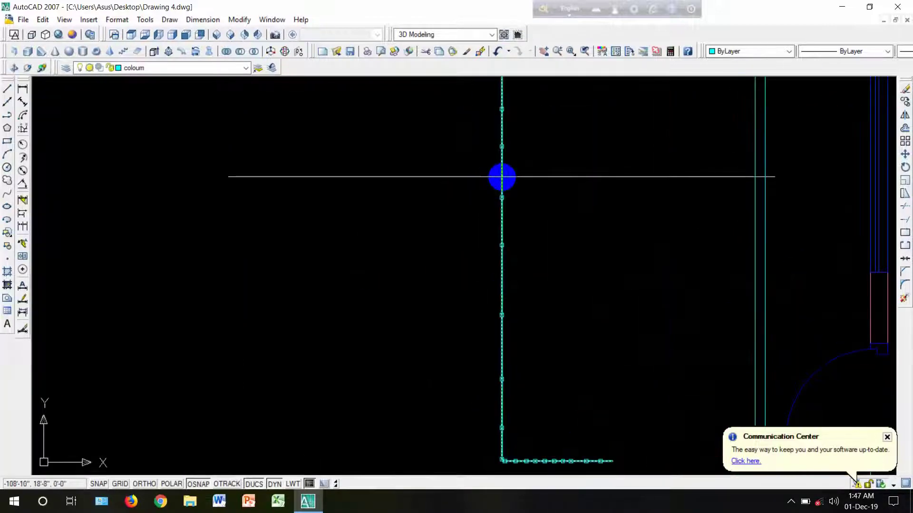
{"action": "scroll", "coordinate": [504, 133], "scroll_direction": "up", "scroll_amount": 5}
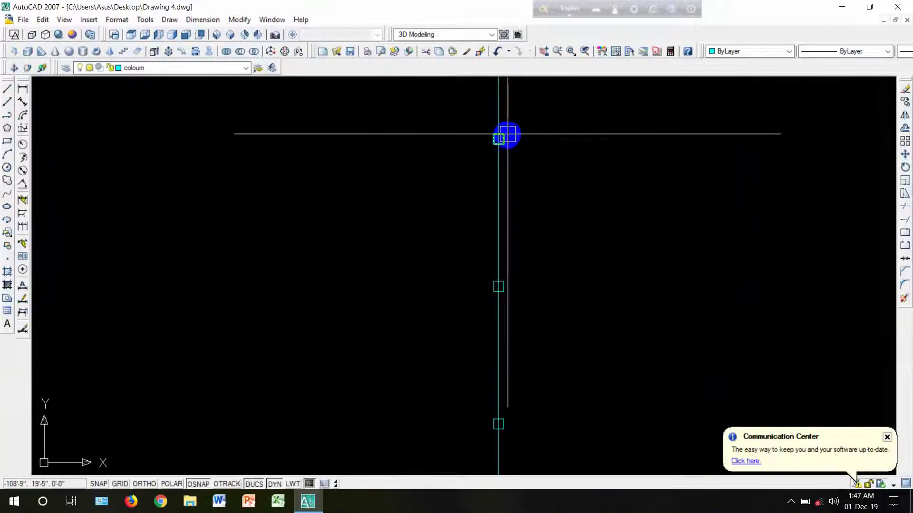
{"action": "right_click", "coordinate": [466, 170]}
{"action": "left_click", "coordinate": [481, 430]}
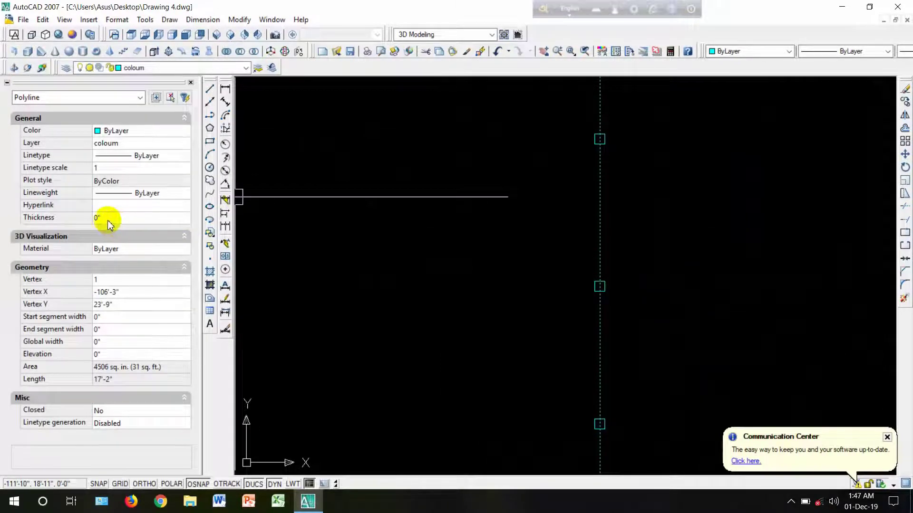
{"action": "left_click", "coordinate": [107, 221]}
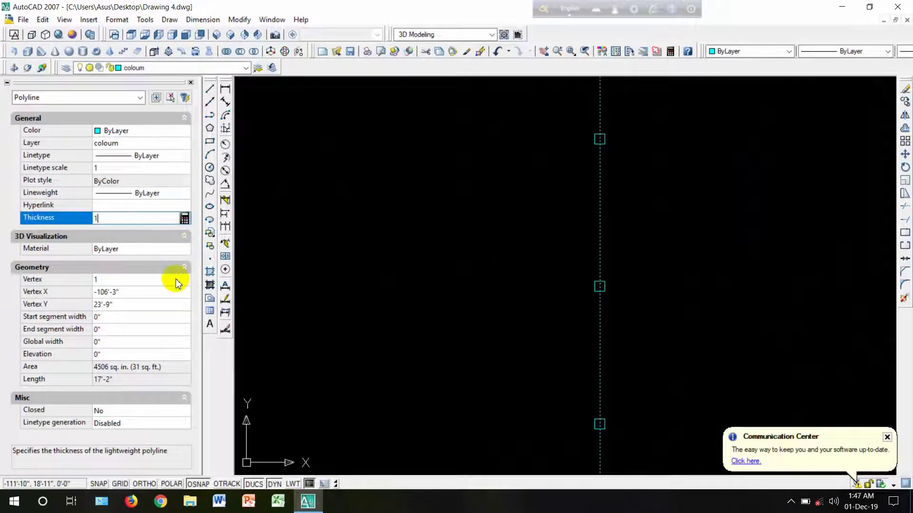
{"action": "left_click", "coordinate": [104, 343]}
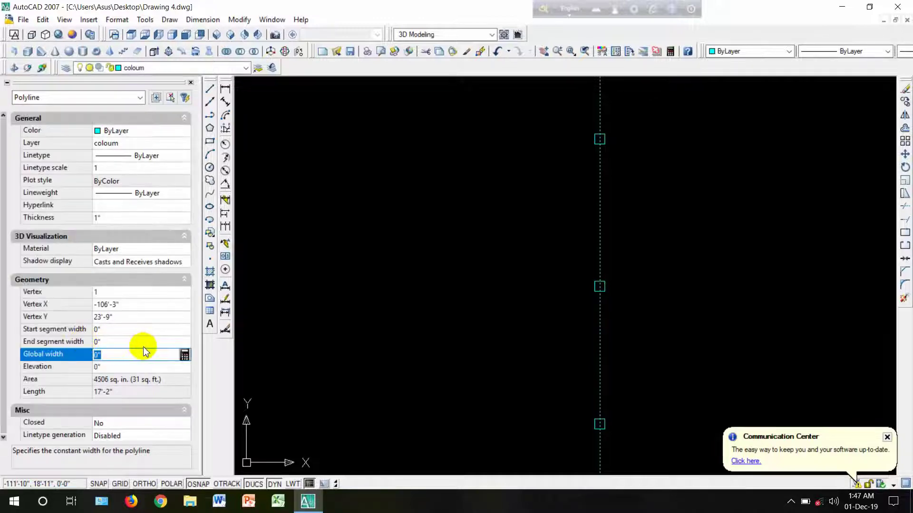
{"action": "type", "text": "1"}
{"action": "key", "text": "Tab"}
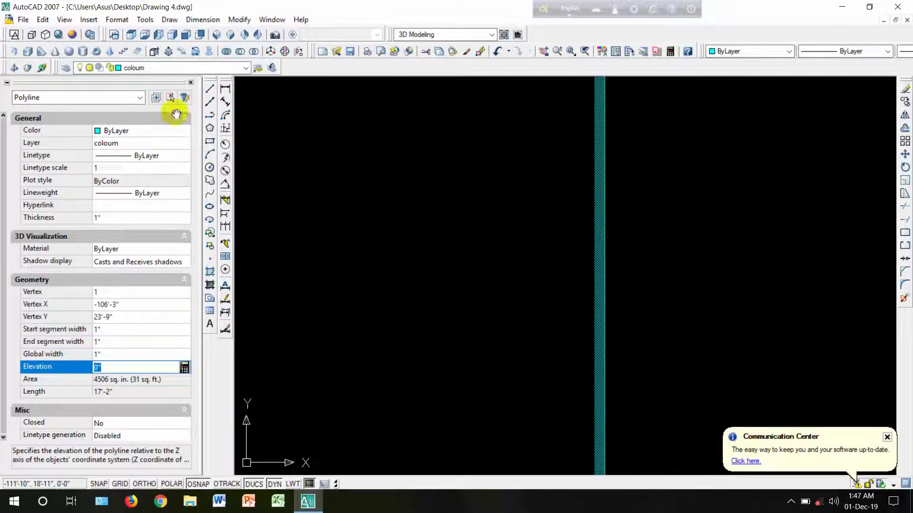
{"action": "left_click", "coordinate": [188, 81]}
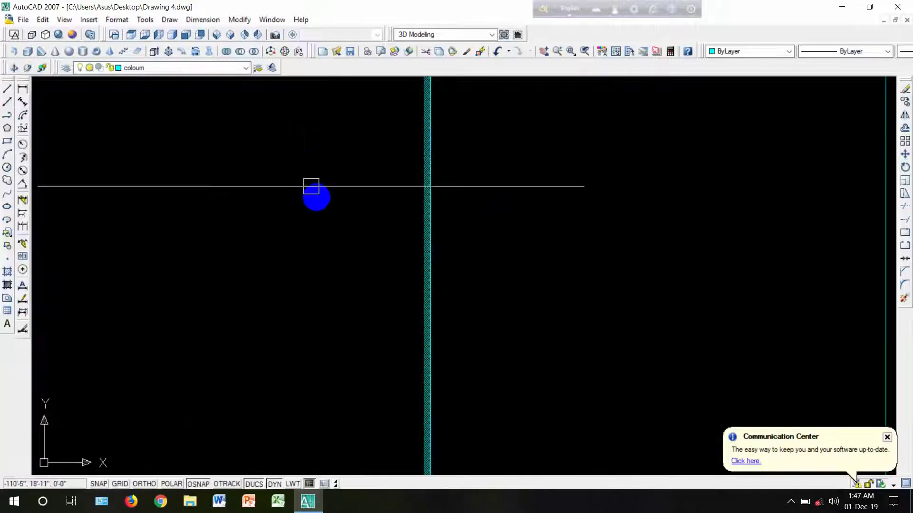
Step: Show the model in southwest isometric view with the Realistic visual style and examine the veranda grille
{"action": "scroll", "coordinate": [383, 212], "scroll_direction": "down", "scroll_amount": 5}
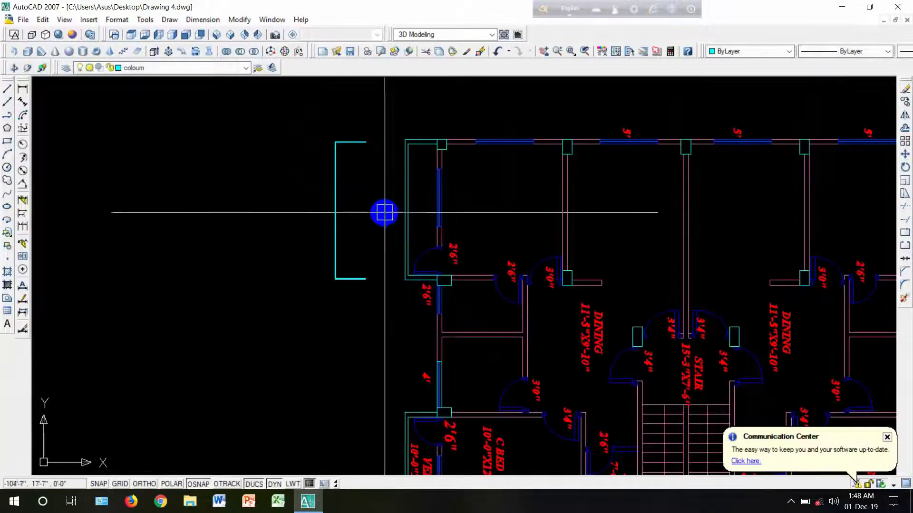
{"action": "scroll", "coordinate": [320, 172], "scroll_direction": "up", "scroll_amount": 3}
{"action": "scroll", "coordinate": [354, 164], "scroll_direction": "down", "scroll_amount": 2}
{"action": "middle_click_drag", "start_coordinate": [355, 167], "coordinate": [363, 184]}
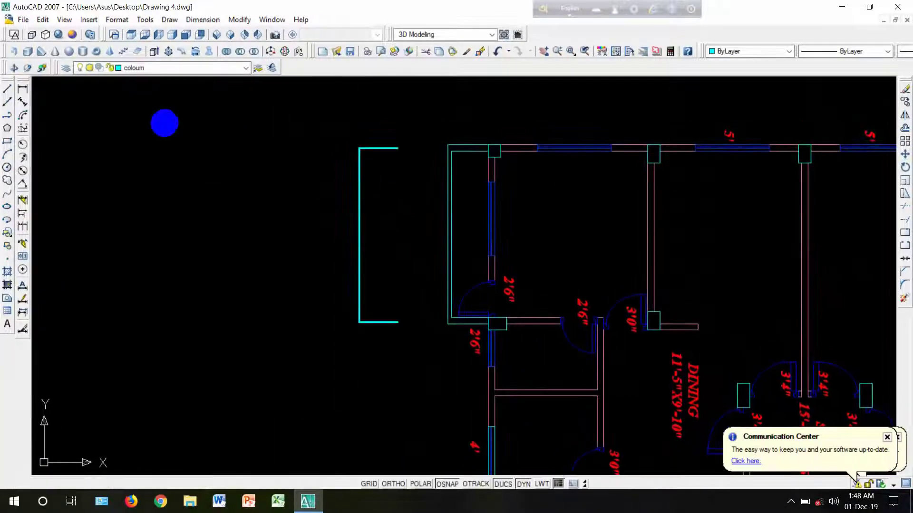
{"action": "left_click", "coordinate": [220, 37]}
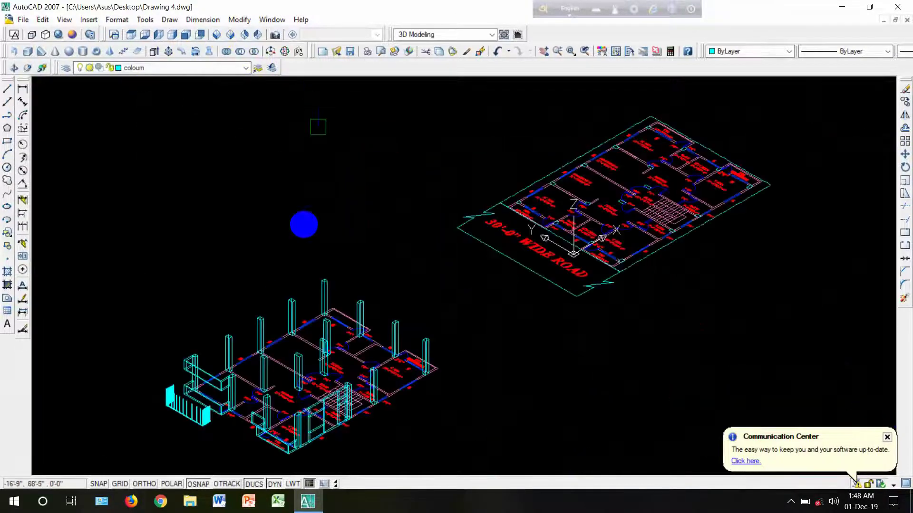
{"action": "scroll", "coordinate": [171, 422], "scroll_direction": "up", "scroll_amount": 4}
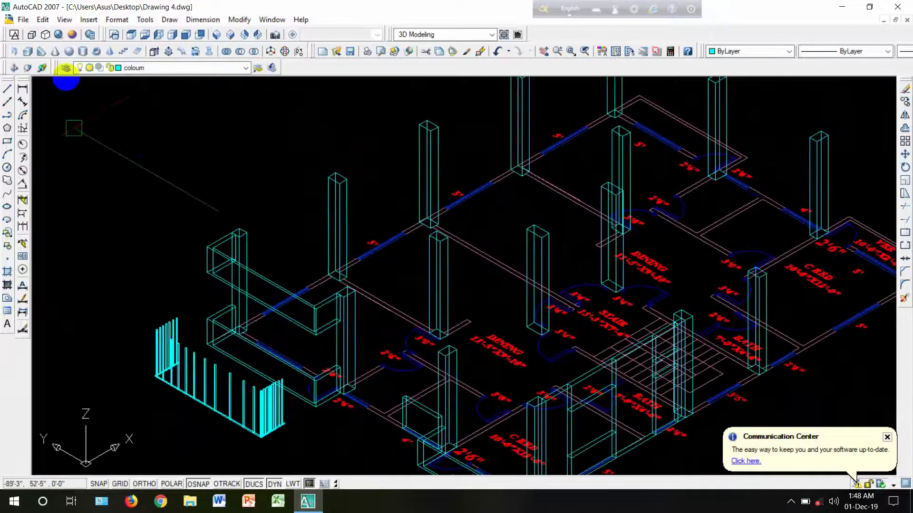
{"action": "left_click", "coordinate": [58, 34]}
{"action": "scroll", "coordinate": [220, 373], "scroll_direction": "up", "scroll_amount": 5}
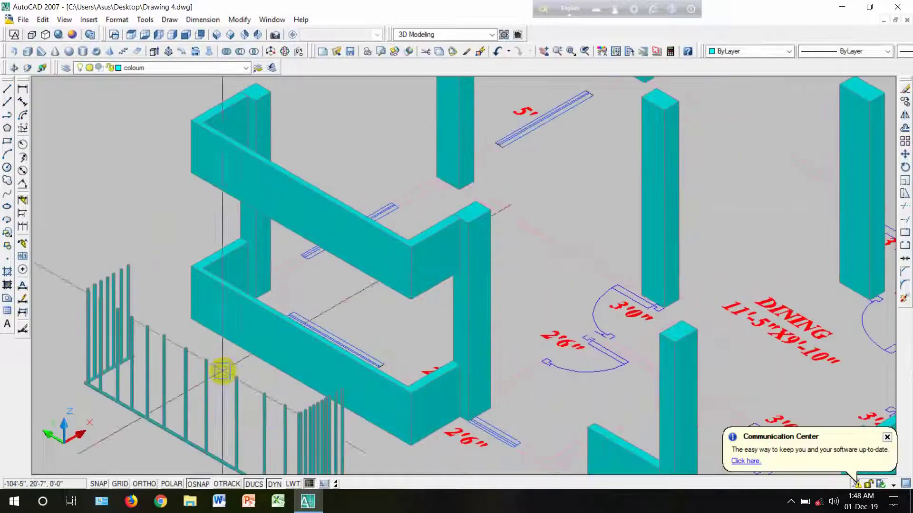
{"action": "scroll", "coordinate": [260, 373], "scroll_direction": "up", "scroll_amount": 2}
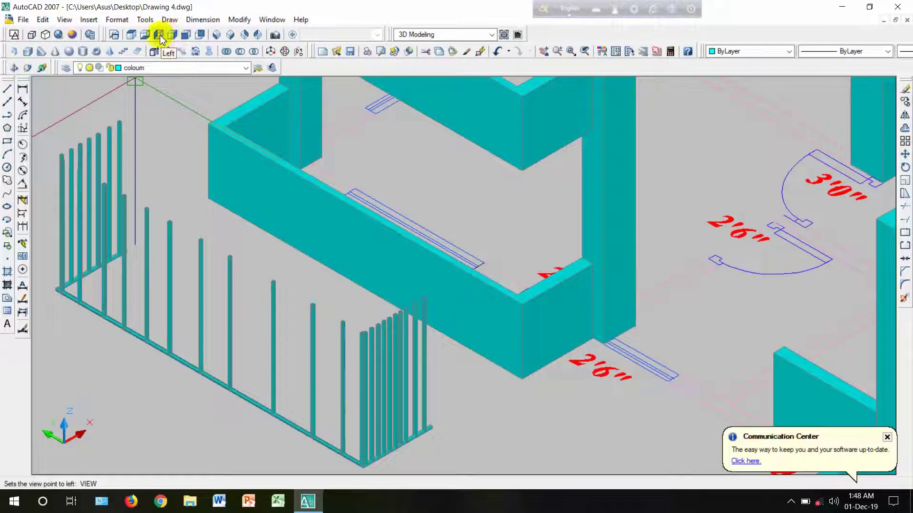
Step: In the front view, array the grille's bottom rail upward as a rectangular array of 9 rows and 1 column with a 6" row offset
{"action": "left_click", "coordinate": [186, 37]}
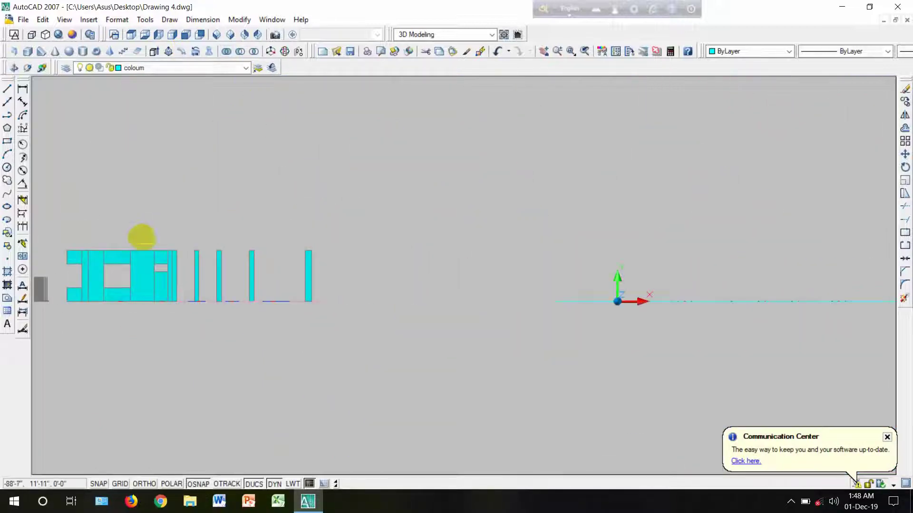
{"action": "scroll", "coordinate": [183, 299], "scroll_direction": "up", "scroll_amount": 8}
{"action": "scroll", "coordinate": [459, 328], "scroll_direction": "up", "scroll_amount": 5}
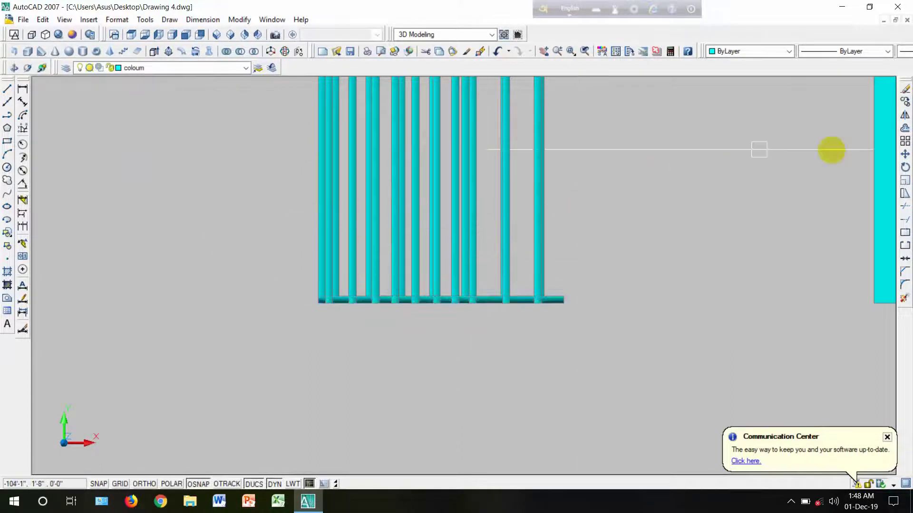
{"action": "left_click", "coordinate": [904, 142]}
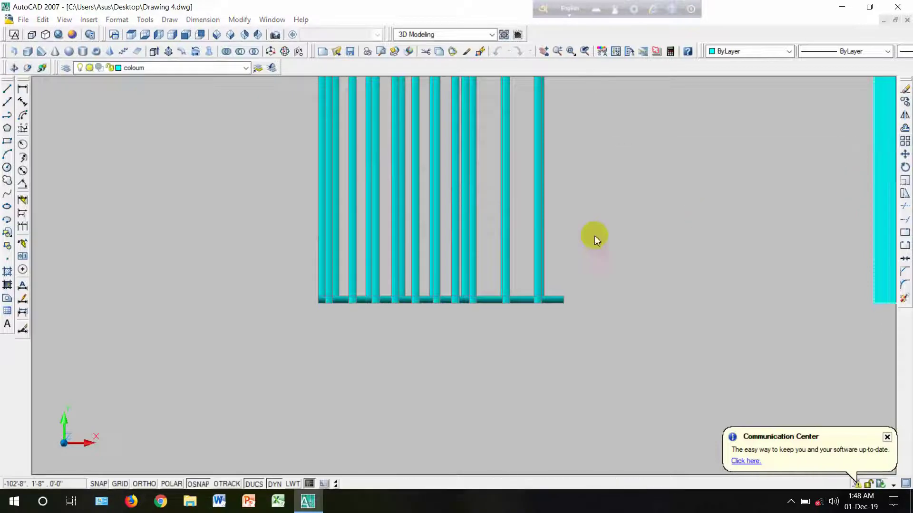
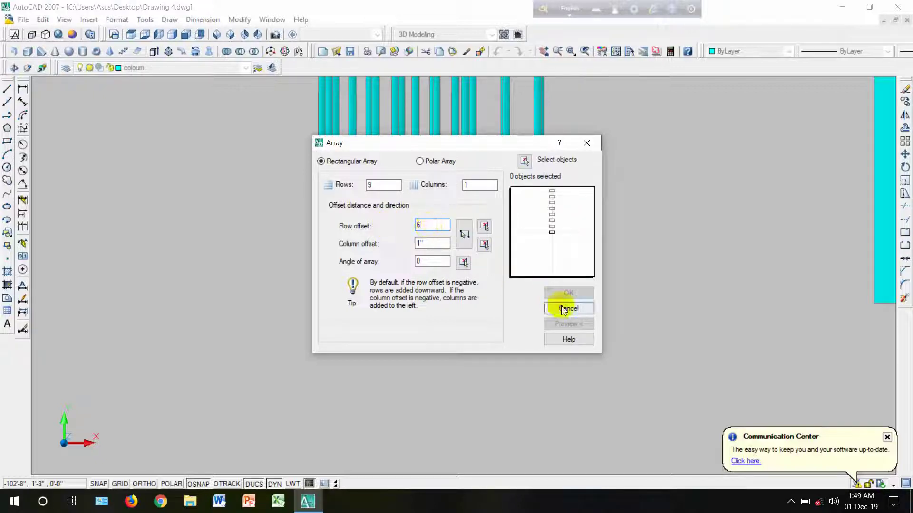
{"action": "left_click", "coordinate": [524, 162]}
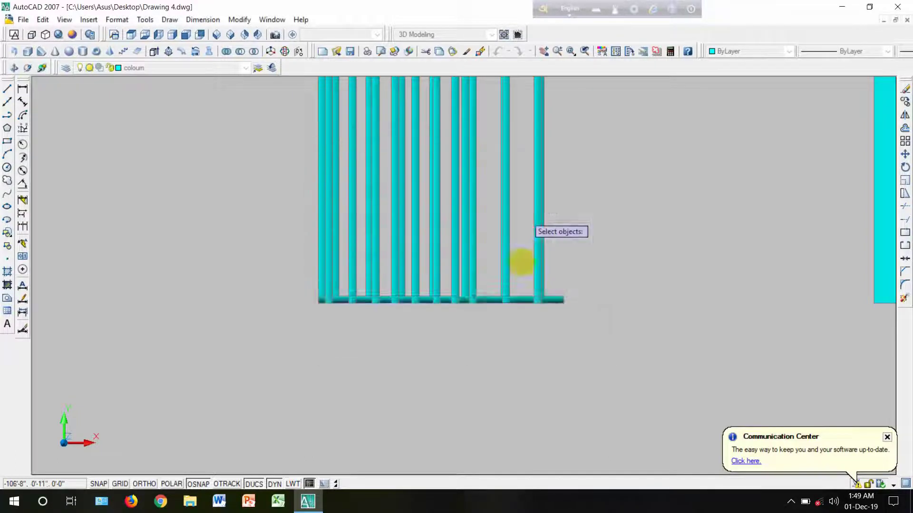
{"action": "scroll", "coordinate": [476, 307], "scroll_direction": "up", "scroll_amount": 3}
{"action": "left_click", "coordinate": [507, 302]}
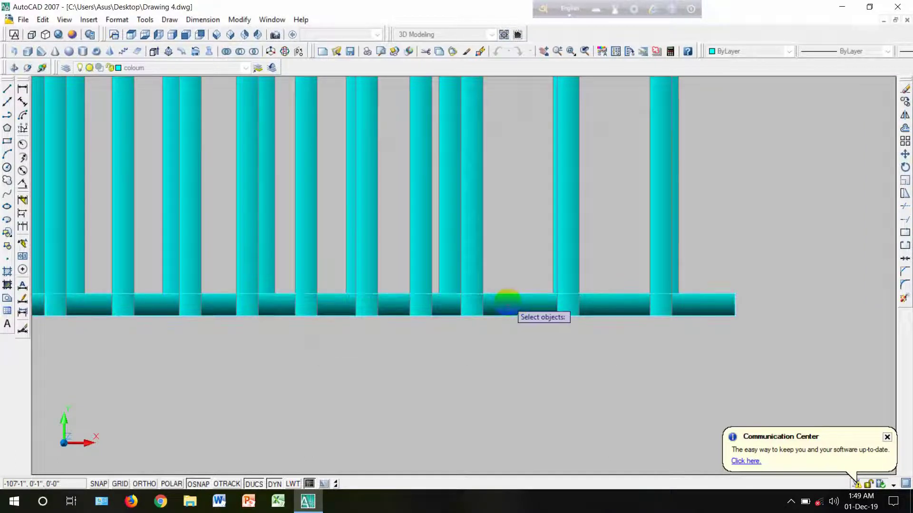
{"action": "key", "text": "Return"}
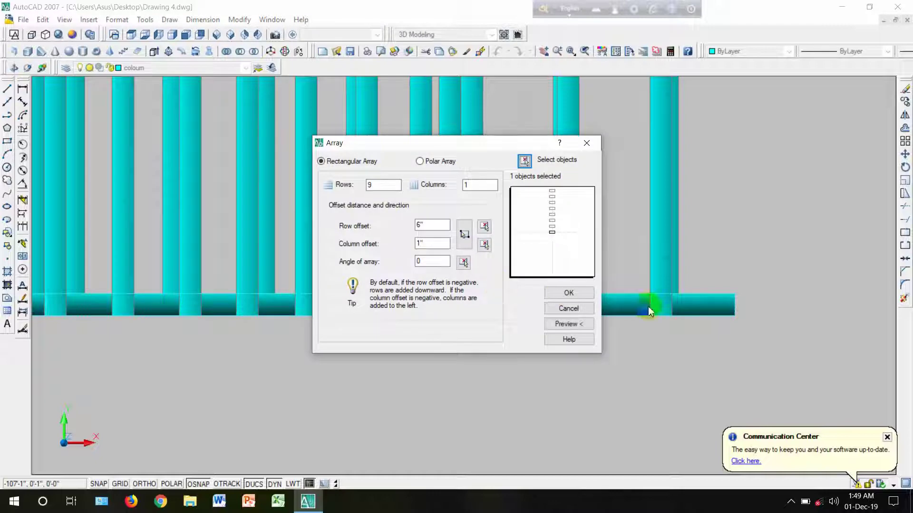
{"action": "left_click", "coordinate": [569, 293]}
{"action": "scroll", "coordinate": [570, 302], "scroll_direction": "down", "scroll_amount": 4}
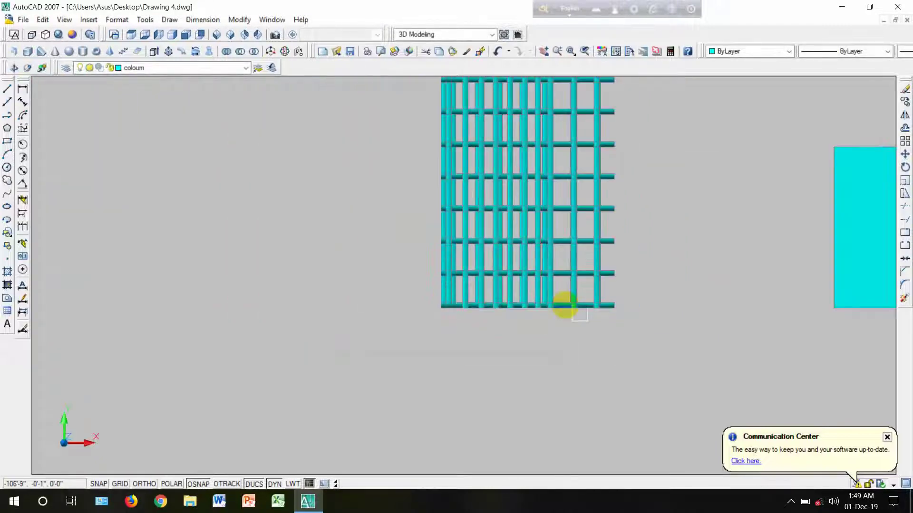
{"action": "scroll", "coordinate": [538, 278], "scroll_direction": "down", "scroll_amount": 2}
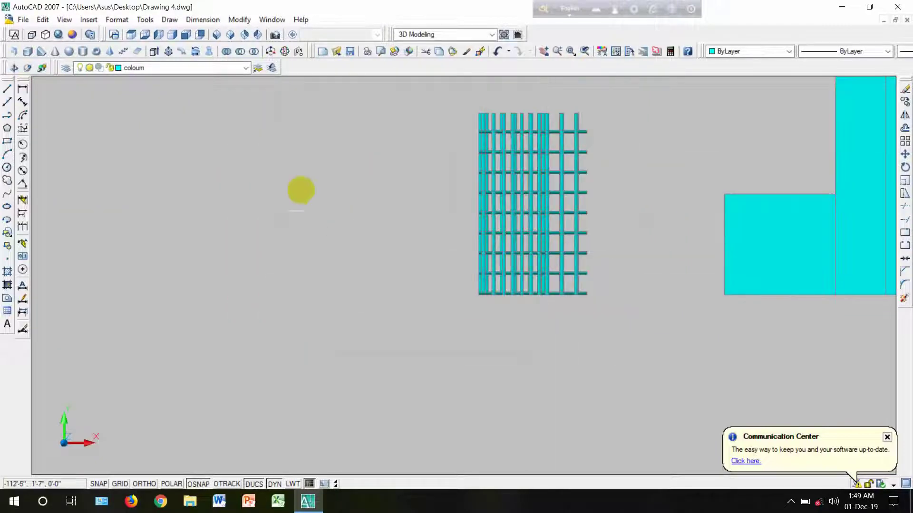
Step: Return to the southwest isometric view and inspect the veranda grille with its horizontal rails
{"action": "left_click", "coordinate": [213, 40]}
{"action": "scroll", "coordinate": [221, 419], "scroll_direction": "up", "scroll_amount": 4}
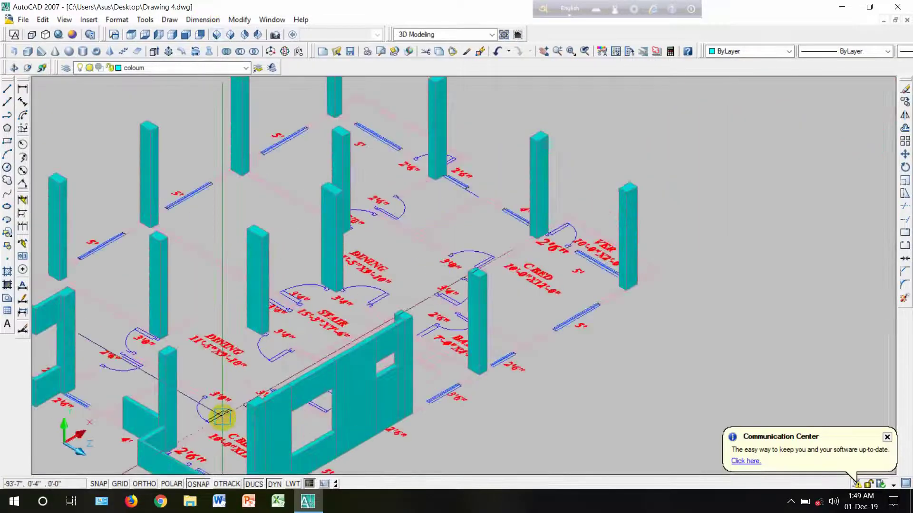
{"action": "middle_click_drag", "start_coordinate": [385, 327], "coordinate": [641, 253]}
{"action": "scroll", "coordinate": [189, 296], "scroll_direction": "up", "scroll_amount": 4}
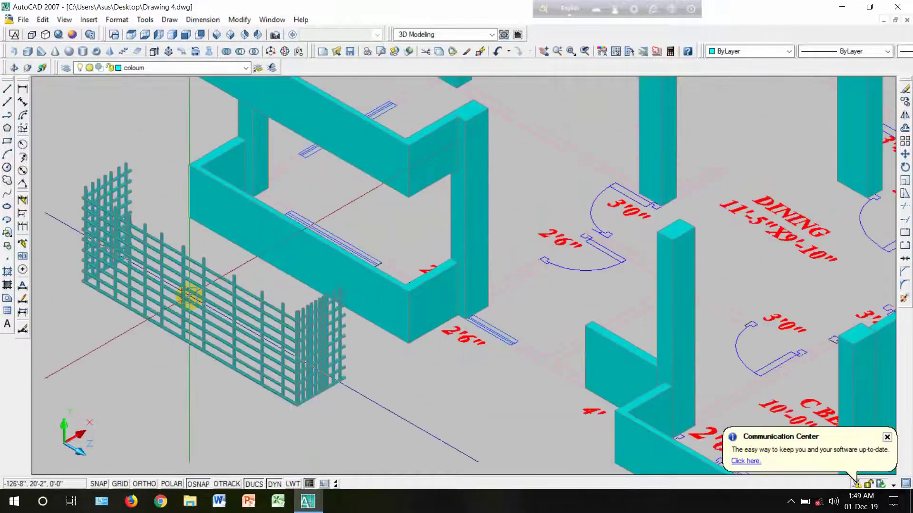
Step: Examine the veranda grille's vertical bars and horizontal rails up close and beside the neighbouring walls
{"action": "middle_click_drag", "start_coordinate": [190, 296], "coordinate": [373, 295]}
{"action": "scroll", "coordinate": [376, 293], "scroll_direction": "up", "scroll_amount": 3}
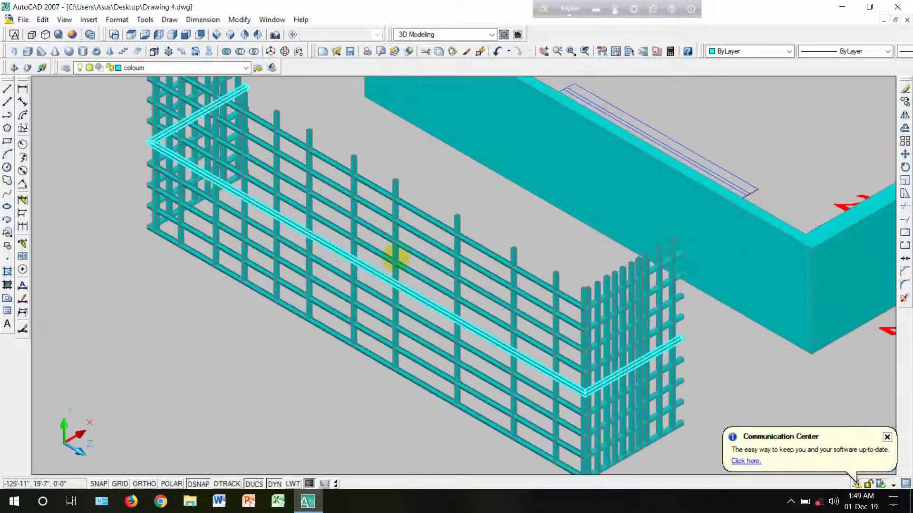
{"action": "scroll", "coordinate": [338, 261], "scroll_direction": "down", "scroll_amount": 3}
{"action": "scroll", "coordinate": [373, 269], "scroll_direction": "up", "scroll_amount": 8}
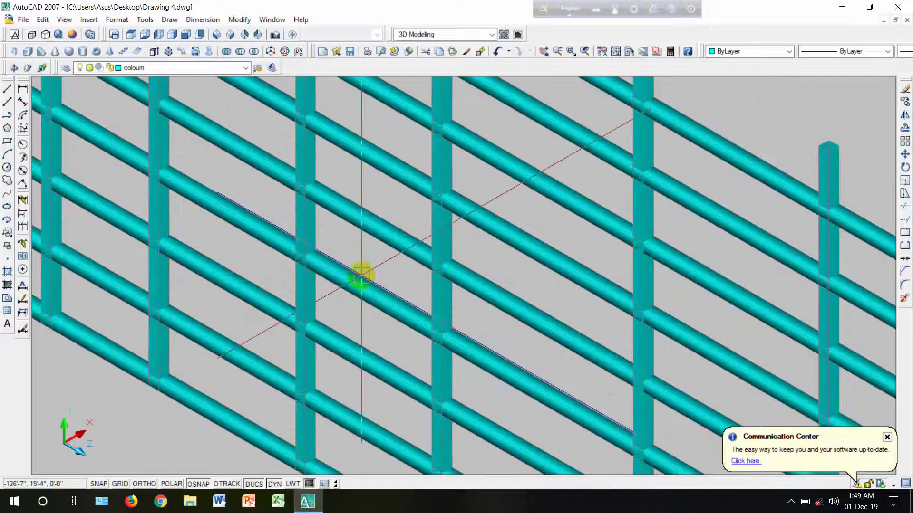
{"action": "scroll", "coordinate": [362, 275], "scroll_direction": "down", "scroll_amount": 5}
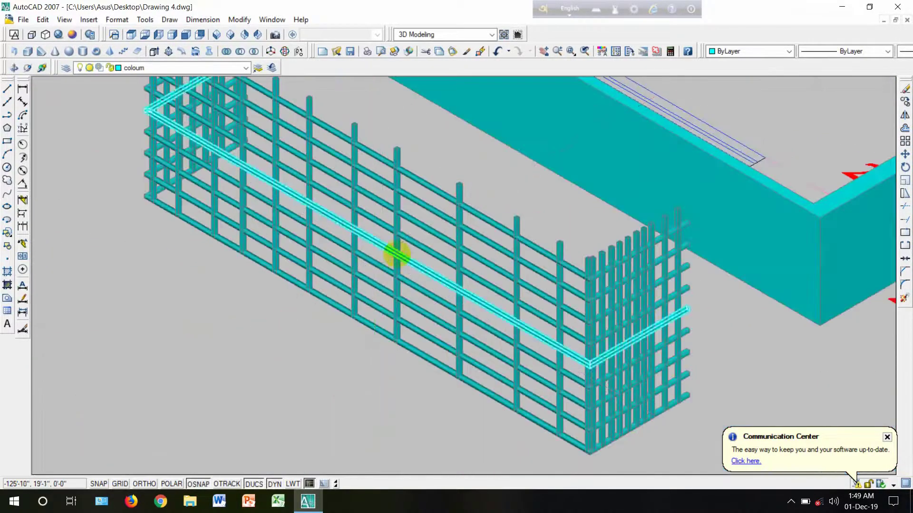
{"action": "scroll", "coordinate": [402, 257], "scroll_direction": "down", "scroll_amount": 4}
{"action": "scroll", "coordinate": [405, 259], "scroll_direction": "up", "scroll_amount": 3}
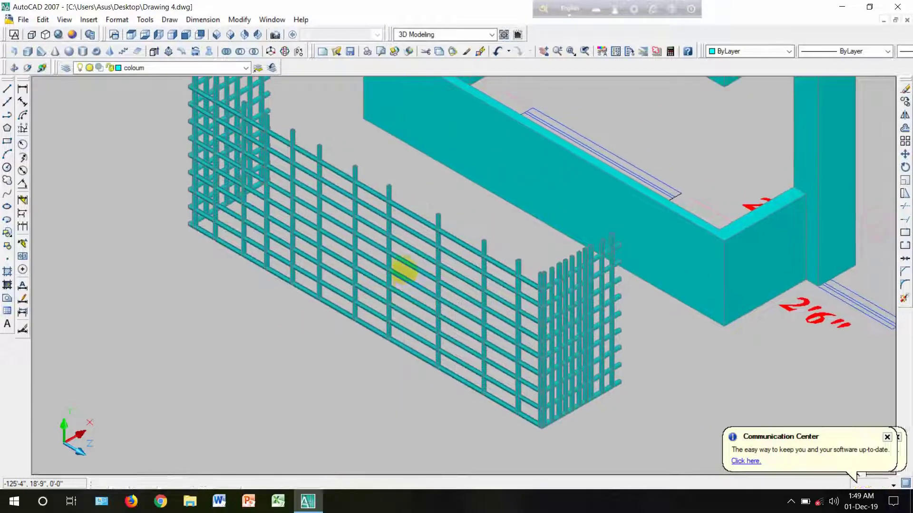
{"action": "scroll", "coordinate": [417, 274], "scroll_direction": "down", "scroll_amount": 2}
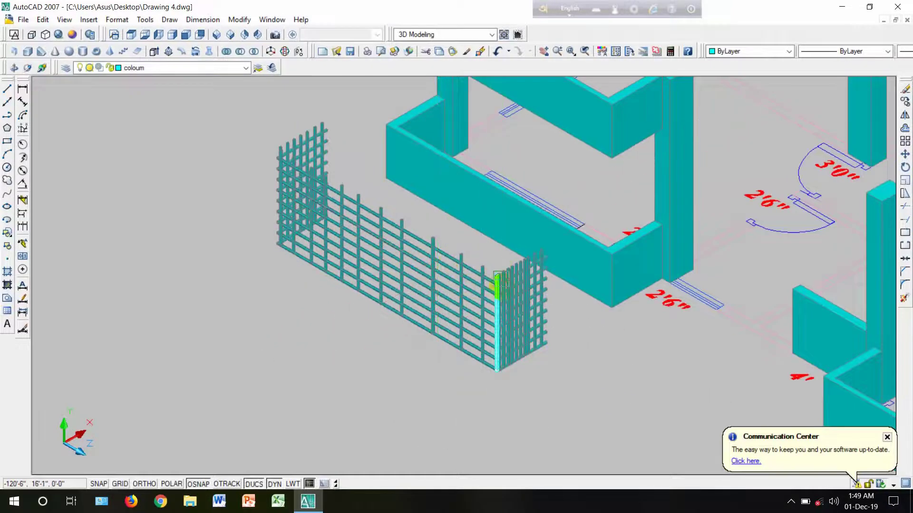
{"action": "scroll", "coordinate": [497, 284], "scroll_direction": "down", "scroll_amount": 3}
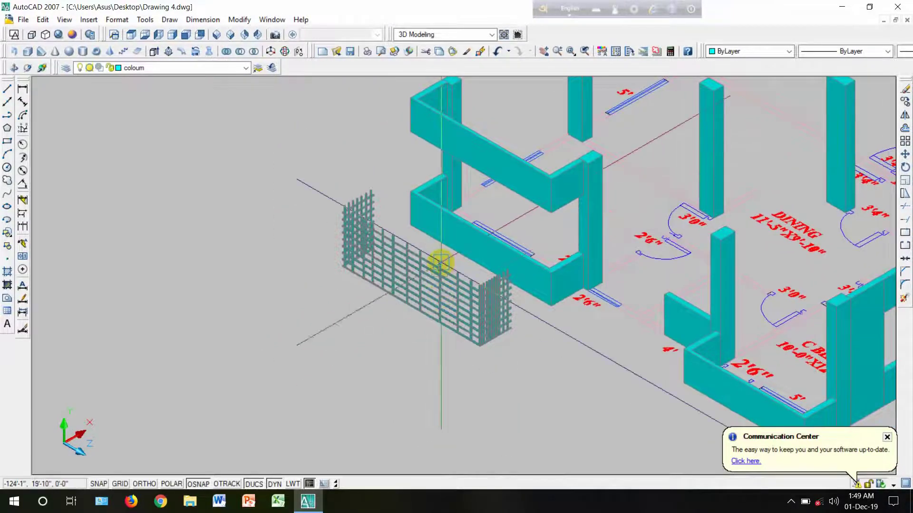
{"action": "scroll", "coordinate": [440, 262], "scroll_direction": "up", "scroll_amount": 4}
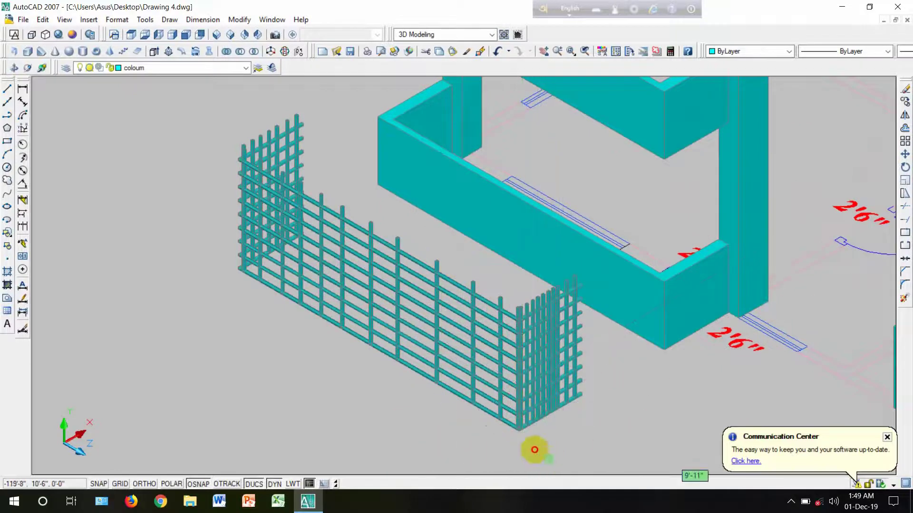
Step: Convert all of the grille's vertical bars and horizontal rails into a single block named fhg
{"action": "left_click", "coordinate": [549, 463]}
{"action": "left_click", "coordinate": [373, 352]}
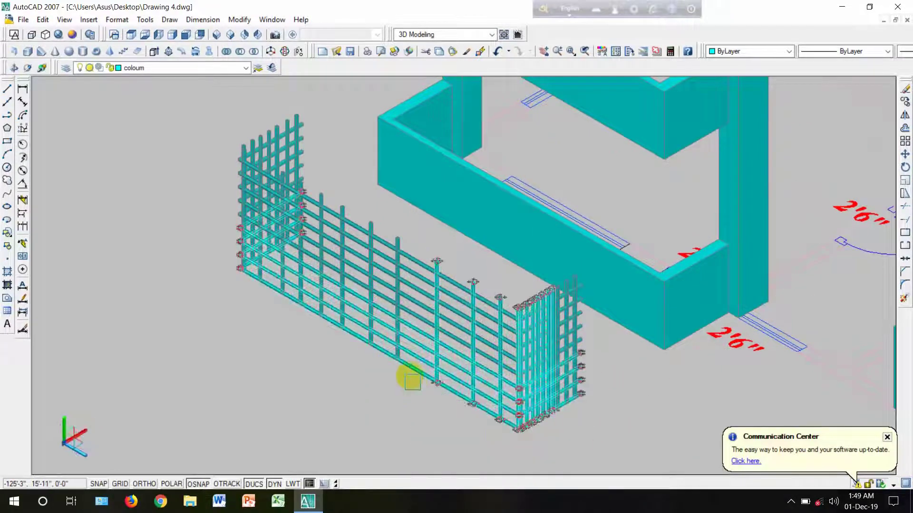
{"action": "left_click", "coordinate": [7, 247]}
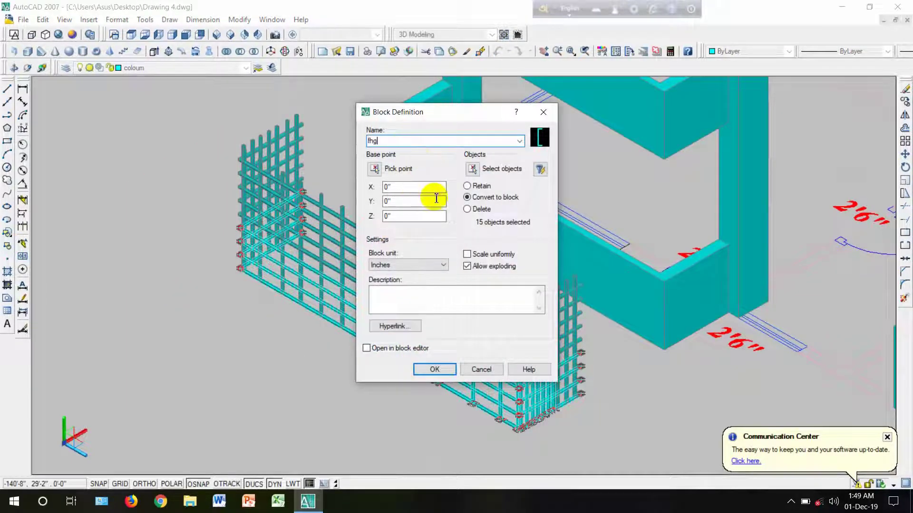
{"action": "left_click", "coordinate": [474, 171]}
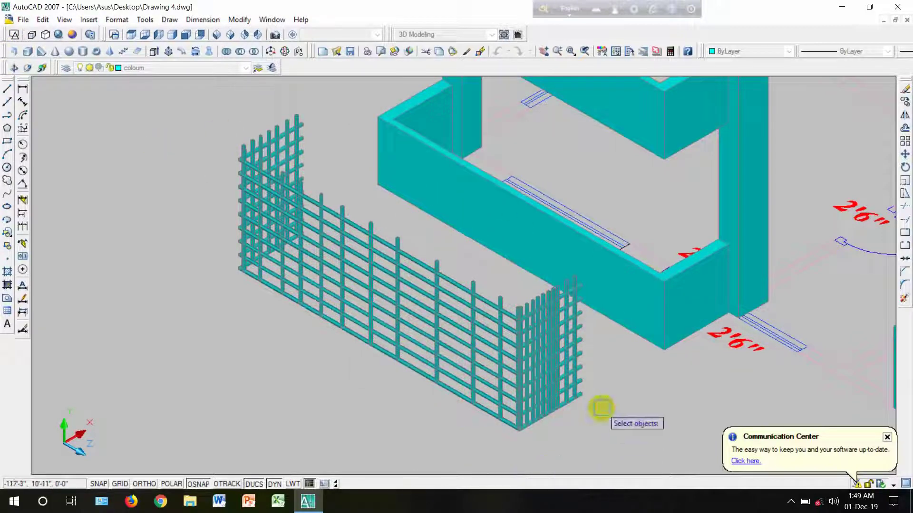
{"action": "left_click", "coordinate": [458, 347]}
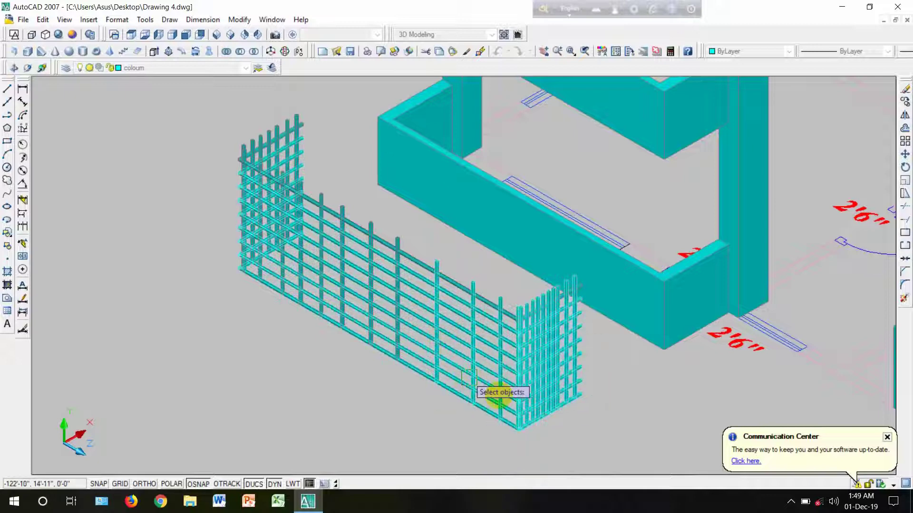
{"action": "left_click", "coordinate": [509, 438]}
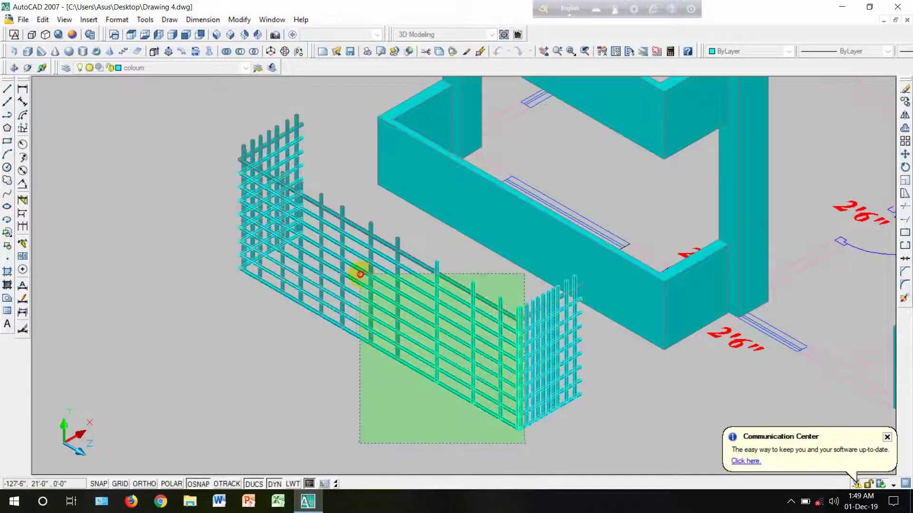
{"action": "left_click", "coordinate": [356, 274]}
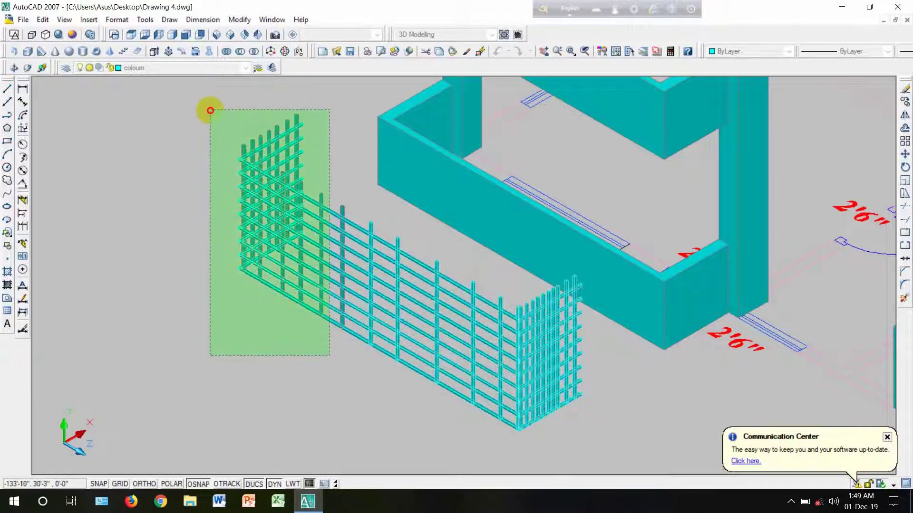
{"action": "left_click", "coordinate": [208, 108]}
{"action": "left_click", "coordinate": [376, 358]}
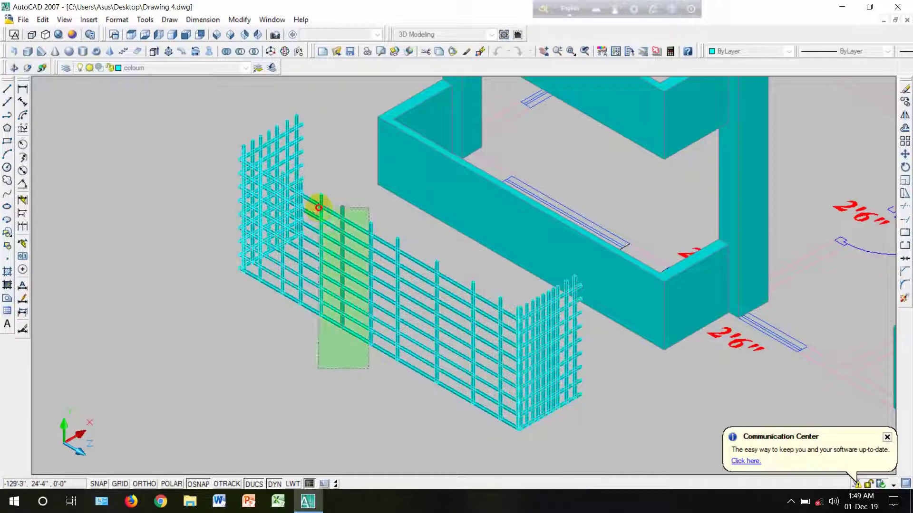
{"action": "left_click", "coordinate": [319, 202]}
{"action": "key", "text": "Return"}
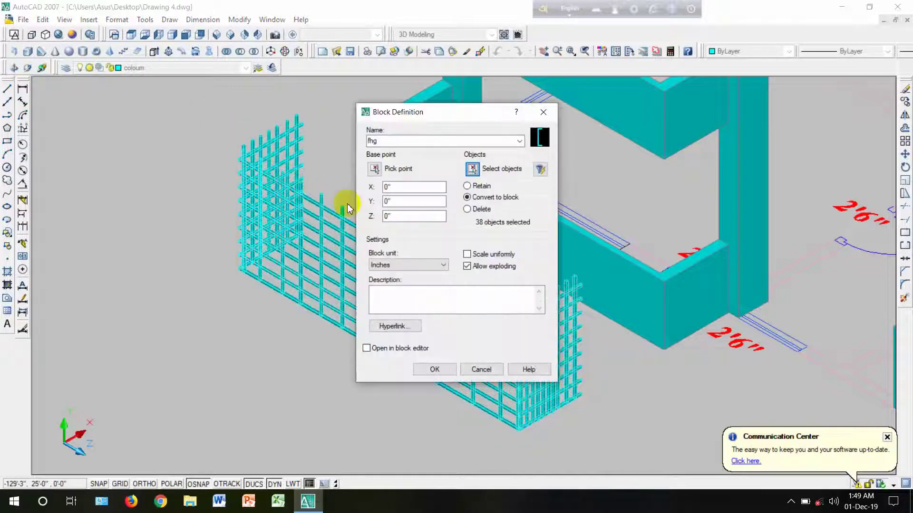
{"action": "left_click", "coordinate": [433, 370]}
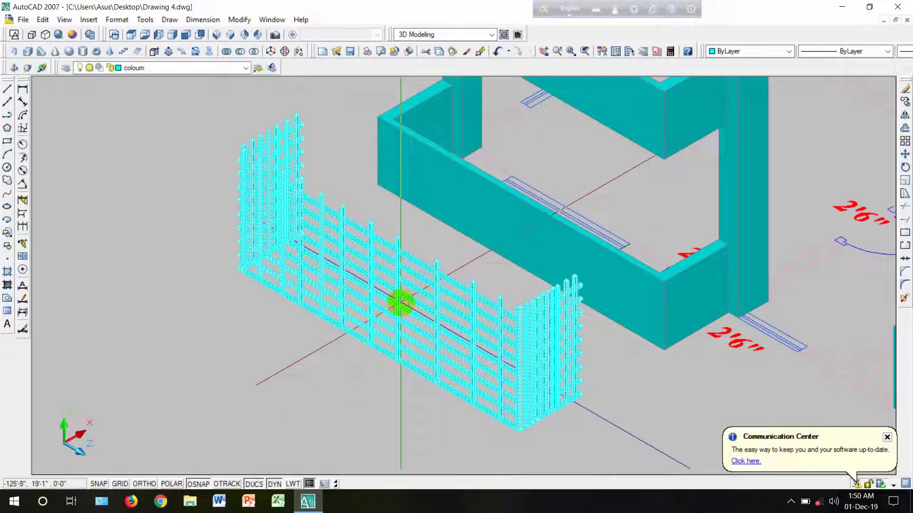
Step: Copy the grille block from the end midpoint of its bottom rail onto the low veranda wall, meeting the column
{"action": "left_click", "coordinate": [457, 330]}
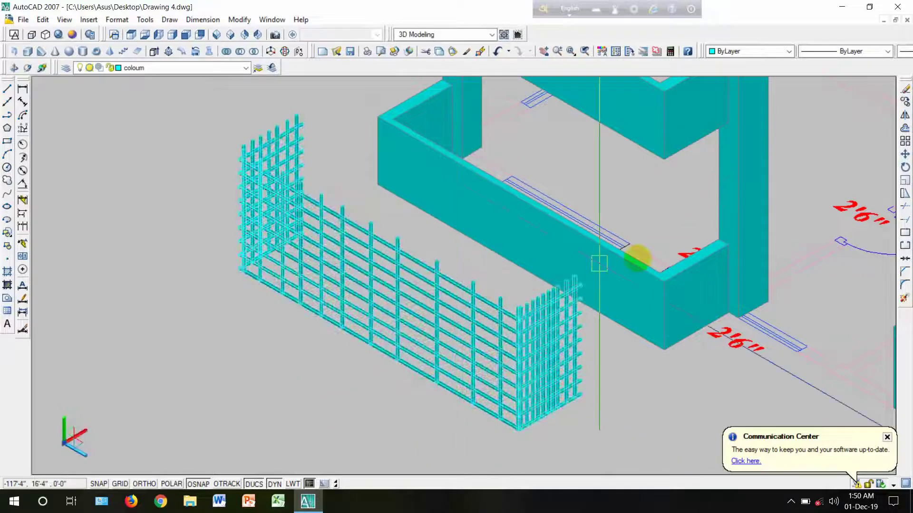
{"action": "left_click", "coordinate": [637, 259]}
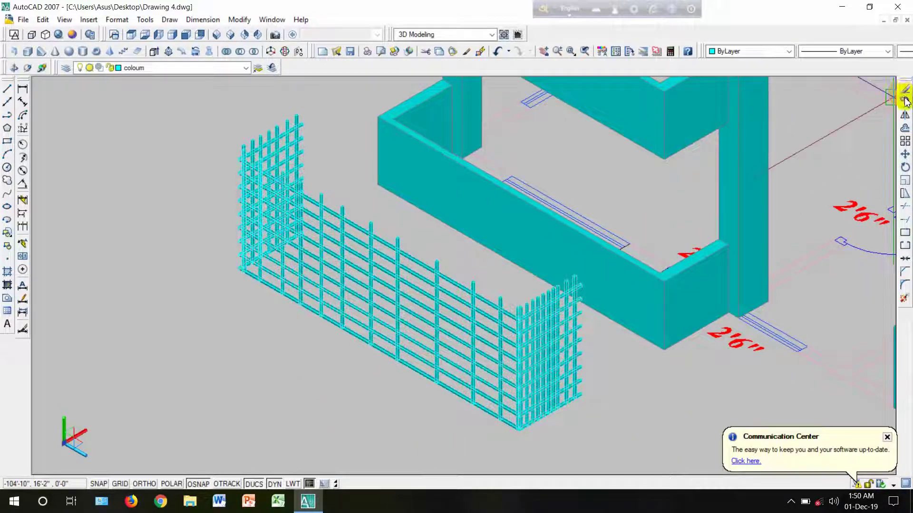
{"action": "left_click", "coordinate": [905, 102]}
{"action": "scroll", "coordinate": [609, 380], "scroll_direction": "up", "scroll_amount": 6}
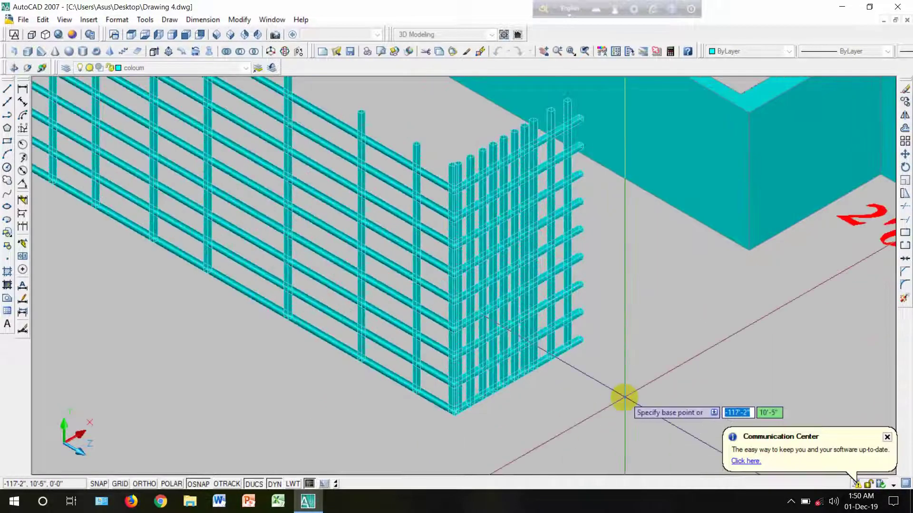
{"action": "scroll", "coordinate": [509, 234], "scroll_direction": "up", "scroll_amount": 3}
{"action": "scroll", "coordinate": [499, 228], "scroll_direction": "up", "scroll_amount": 4}
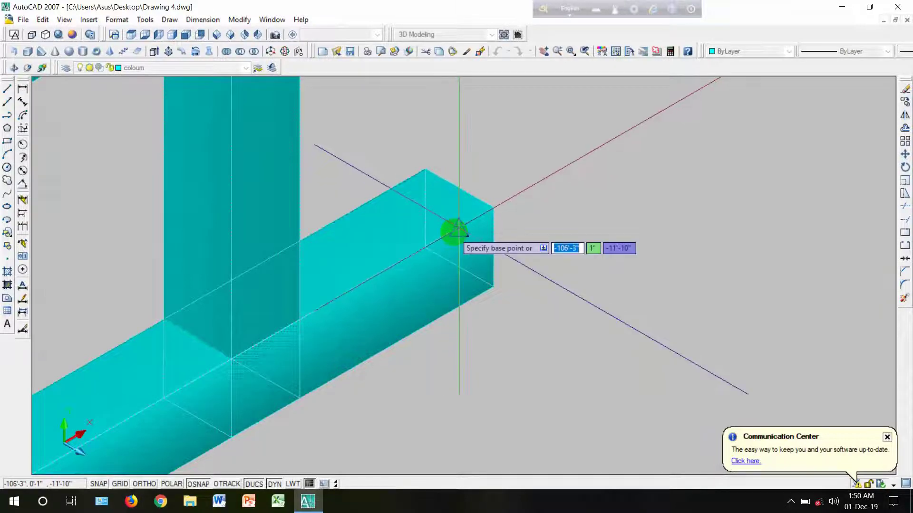
{"action": "left_click", "coordinate": [459, 228]}
{"action": "scroll", "coordinate": [460, 235], "scroll_direction": "down", "scroll_amount": 5}
{"action": "middle_click_drag", "start_coordinate": [579, 241], "coordinate": [471, 279]}
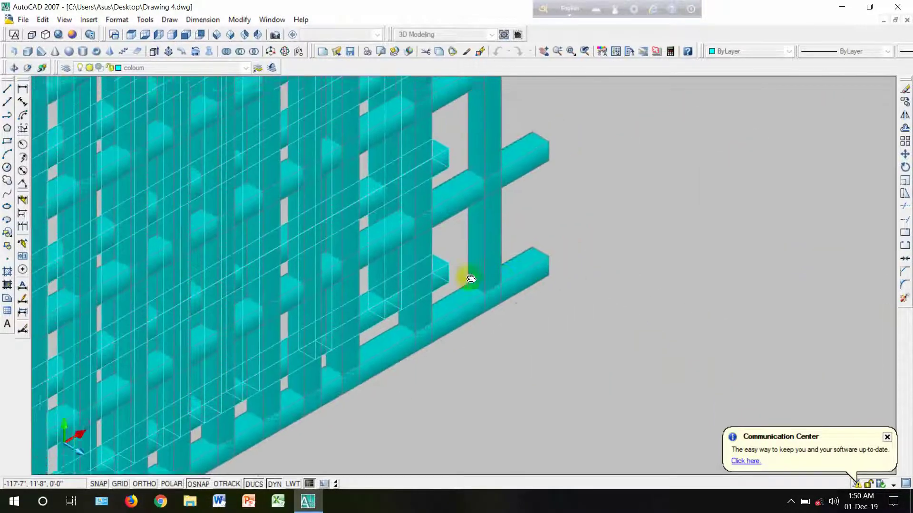
{"action": "scroll", "coordinate": [470, 279], "scroll_direction": "down", "scroll_amount": 4}
{"action": "middle_click_drag", "start_coordinate": [634, 206], "coordinate": [457, 309]}
{"action": "scroll", "coordinate": [457, 307], "scroll_direction": "down", "scroll_amount": 2}
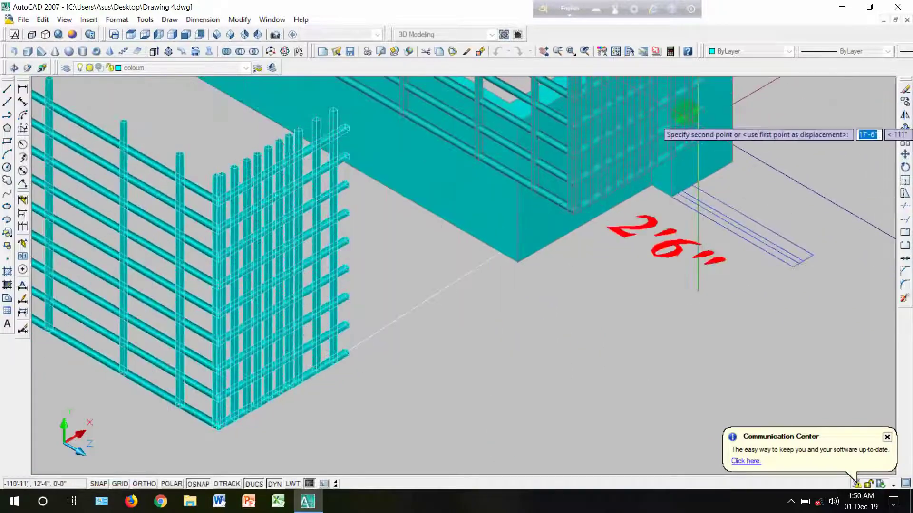
{"action": "scroll", "coordinate": [571, 332], "scroll_direction": "up", "scroll_amount": 8}
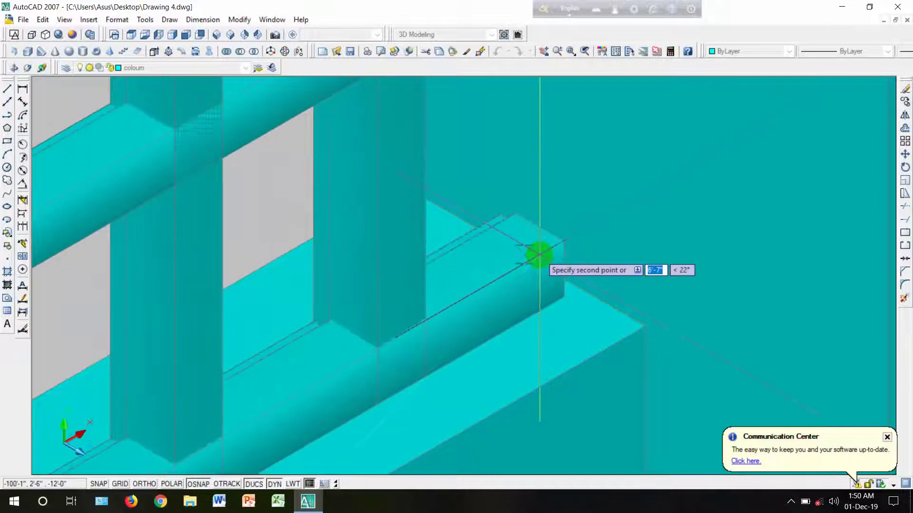
{"action": "scroll", "coordinate": [539, 255], "scroll_direction": "down", "scroll_amount": 8}
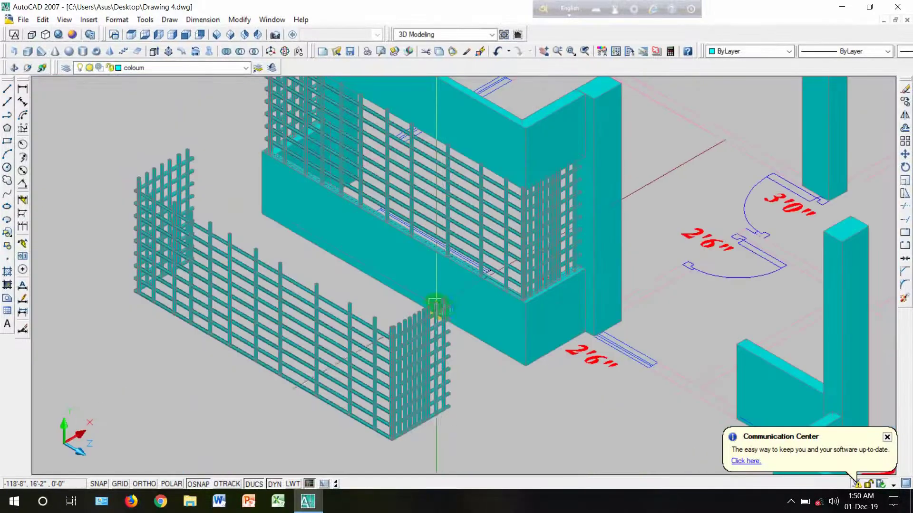
Step: Orbit around the veranda and inspect how the copied grille fits between the lower and upper walls
{"action": "scroll", "coordinate": [481, 336], "scroll_direction": "up", "scroll_amount": 2}
{"action": "middle_click_drag", "start_coordinate": [480, 336], "coordinate": [485, 339]}
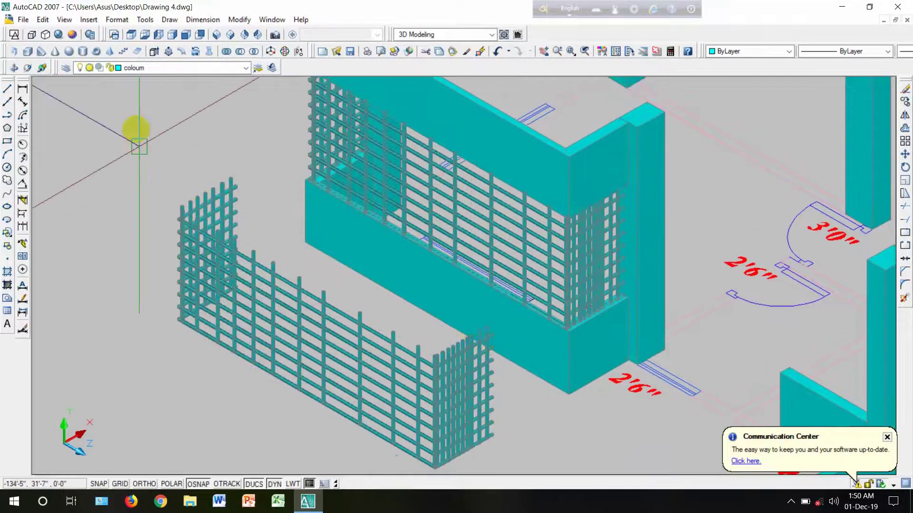
{"action": "left_click", "coordinate": [13, 68]}
{"action": "left_click_drag", "start_coordinate": [241, 206], "coordinate": [407, 253]}
{"action": "scroll", "coordinate": [387, 377], "scroll_direction": "up", "scroll_amount": 5}
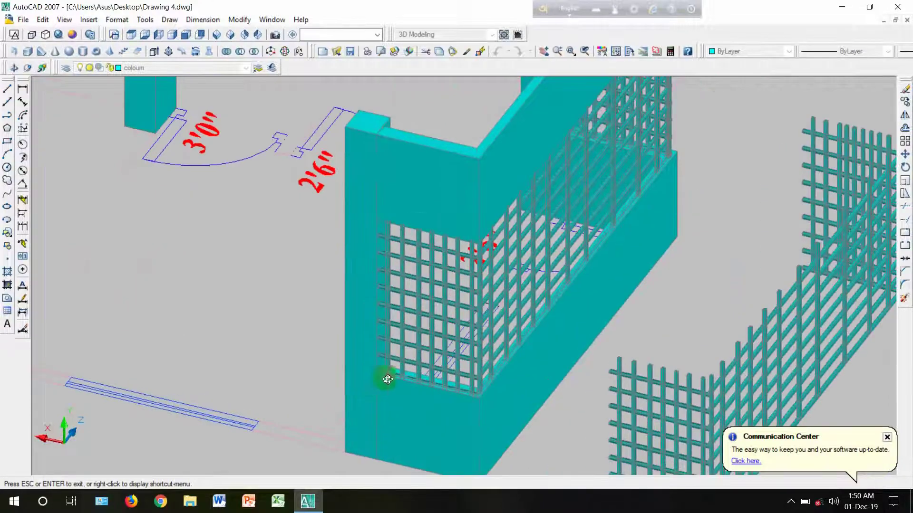
{"action": "left_click_drag", "start_coordinate": [447, 332], "coordinate": [181, 301]}
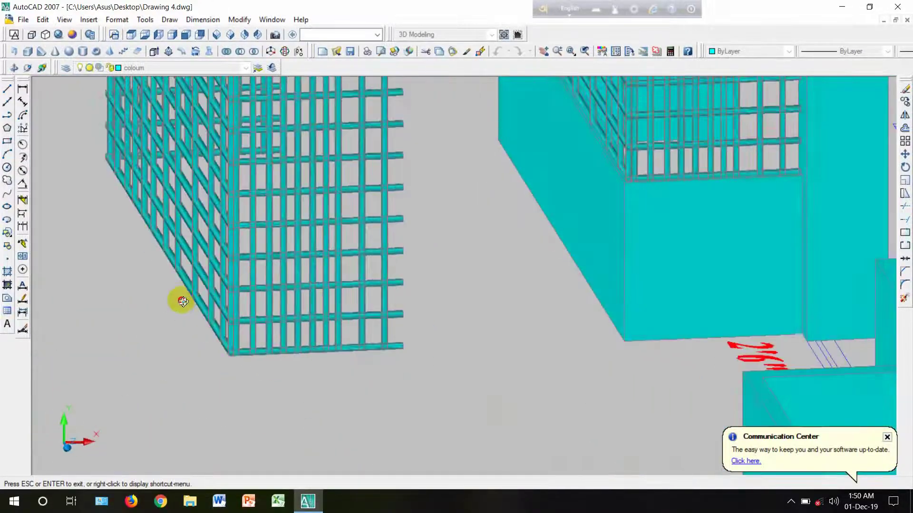
{"action": "scroll", "coordinate": [450, 319], "scroll_direction": "down", "scroll_amount": 3}
{"action": "key", "text": "Escape"}
Step: Examine the low corner wall and the window opening in the adjacent long wall
{"action": "scroll", "coordinate": [474, 310], "scroll_direction": "down", "scroll_amount": 5}
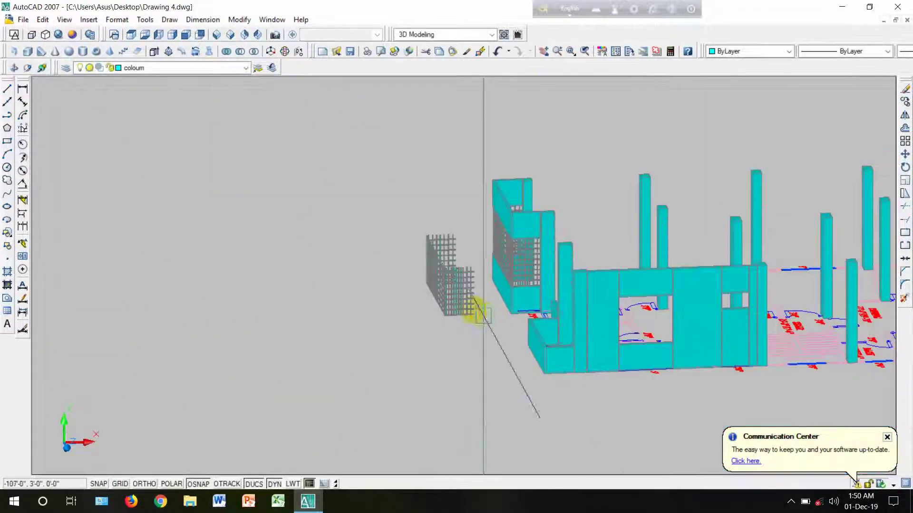
{"action": "scroll", "coordinate": [523, 243], "scroll_direction": "up", "scroll_amount": 6}
{"action": "scroll", "coordinate": [529, 235], "scroll_direction": "down", "scroll_amount": 4}
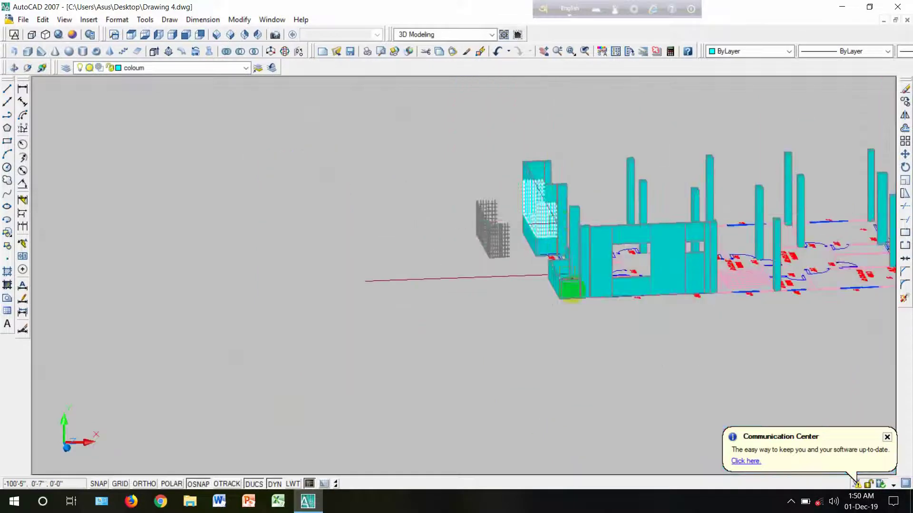
{"action": "scroll", "coordinate": [570, 286], "scroll_direction": "up", "scroll_amount": 3}
{"action": "scroll", "coordinate": [571, 281], "scroll_direction": "up", "scroll_amount": 5}
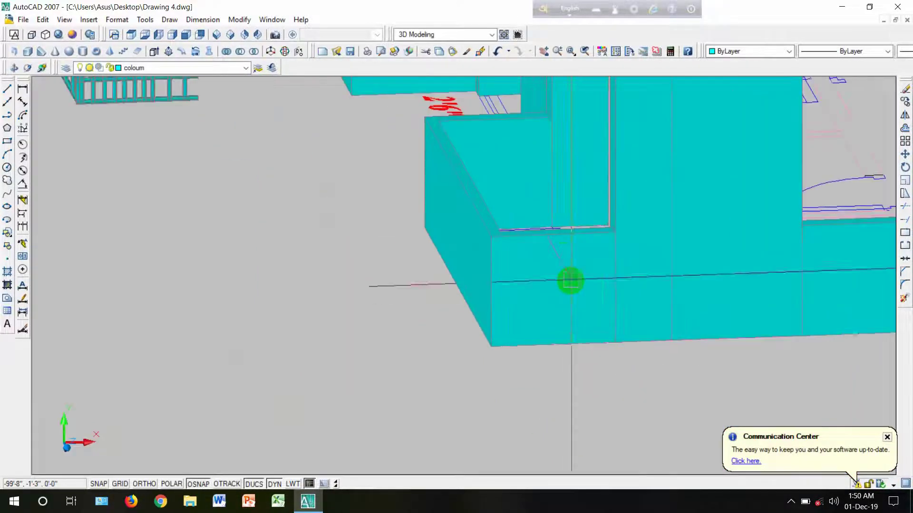
{"action": "middle_click_drag", "start_coordinate": [565, 257], "coordinate": [531, 355]}
{"action": "scroll", "coordinate": [531, 355], "scroll_direction": "down", "scroll_amount": 5}
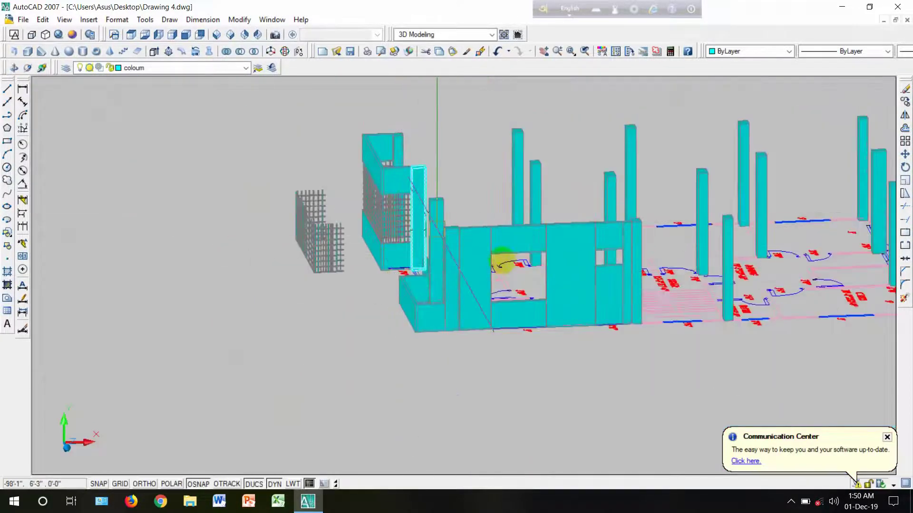
{"action": "scroll", "coordinate": [546, 289], "scroll_direction": "up", "scroll_amount": 5}
{"action": "scroll", "coordinate": [510, 343], "scroll_direction": "up", "scroll_amount": 4}
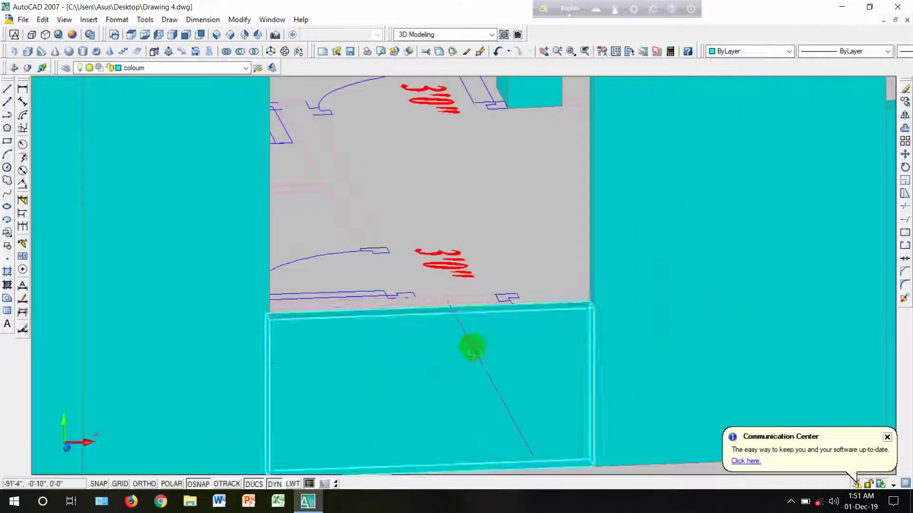
{"action": "scroll", "coordinate": [472, 346], "scroll_direction": "down", "scroll_amount": 5}
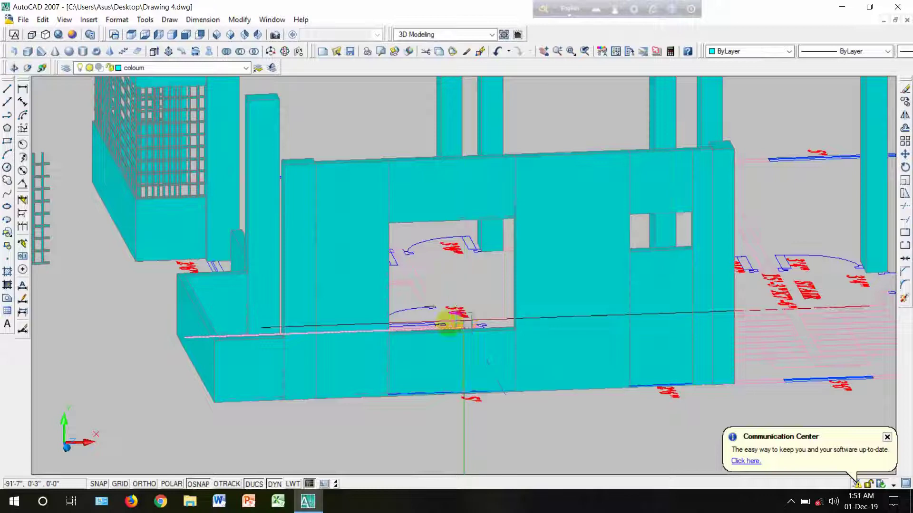
{"action": "scroll", "coordinate": [417, 240], "scroll_direction": "down", "scroll_amount": 4}
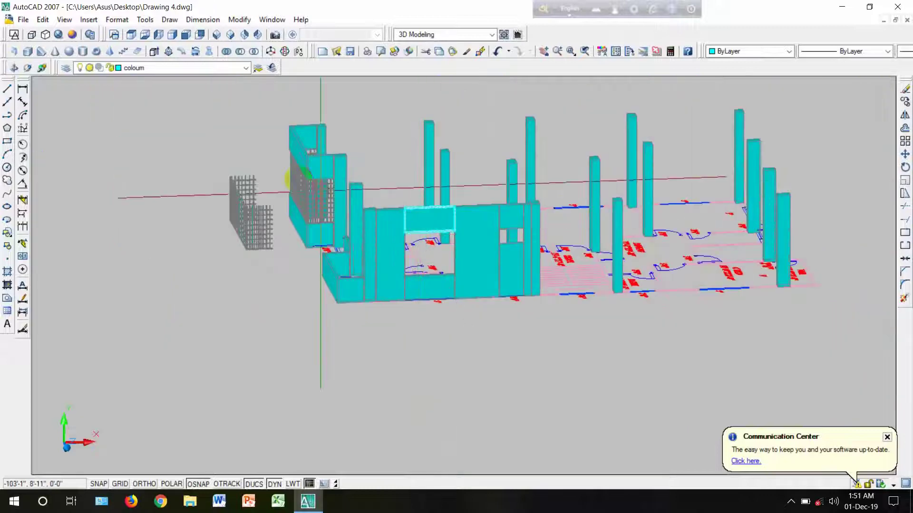
Step: Switch the model to a 2D wireframe plan view and examine the rooms, doors and windows of the floor plan being modelled
{"action": "left_click", "coordinate": [131, 36]}
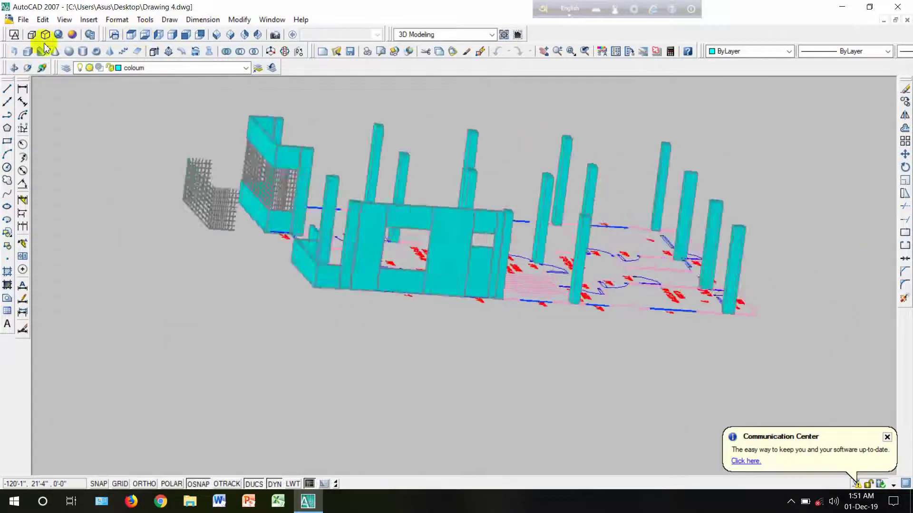
{"action": "left_click", "coordinate": [15, 35]}
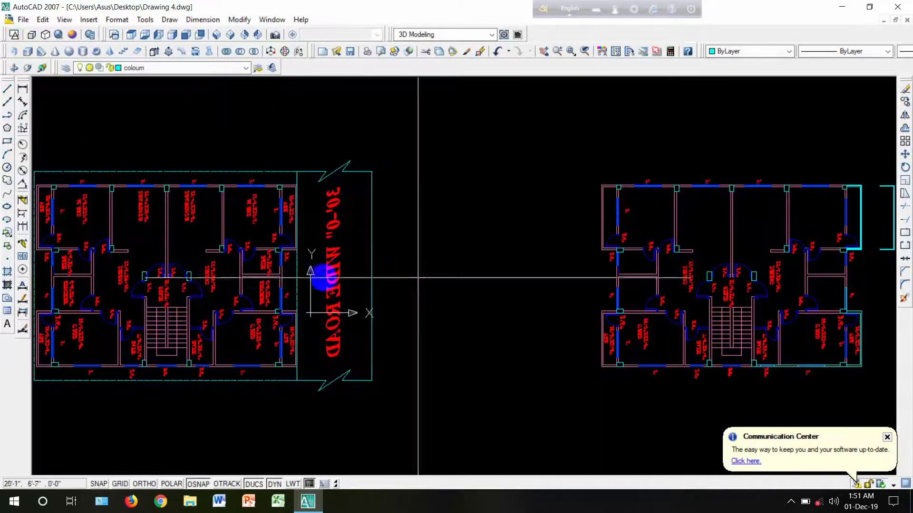
{"action": "scroll", "coordinate": [492, 268], "scroll_direction": "down", "scroll_amount": 4}
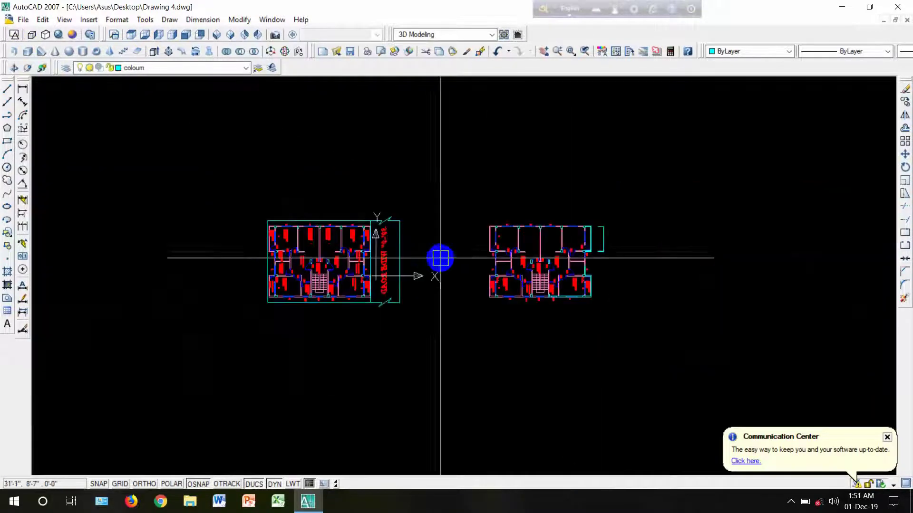
{"action": "middle_click_drag", "start_coordinate": [440, 258], "coordinate": [292, 258]}
{"action": "scroll", "coordinate": [314, 263], "scroll_direction": "up", "scroll_amount": 6}
{"action": "scroll", "coordinate": [313, 253], "scroll_direction": "up", "scroll_amount": 3}
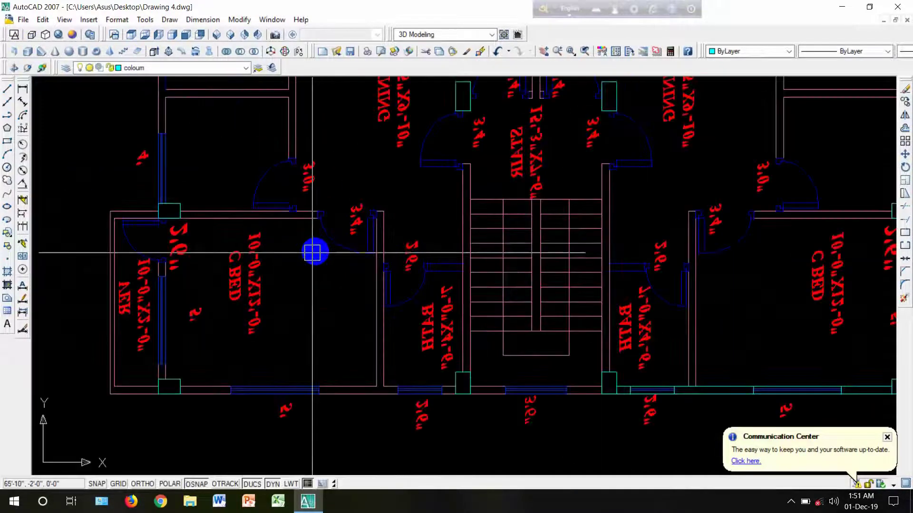
{"action": "scroll", "coordinate": [336, 214], "scroll_direction": "down", "scroll_amount": 2}
{"action": "middle_click_drag", "start_coordinate": [348, 259], "coordinate": [373, 360]}
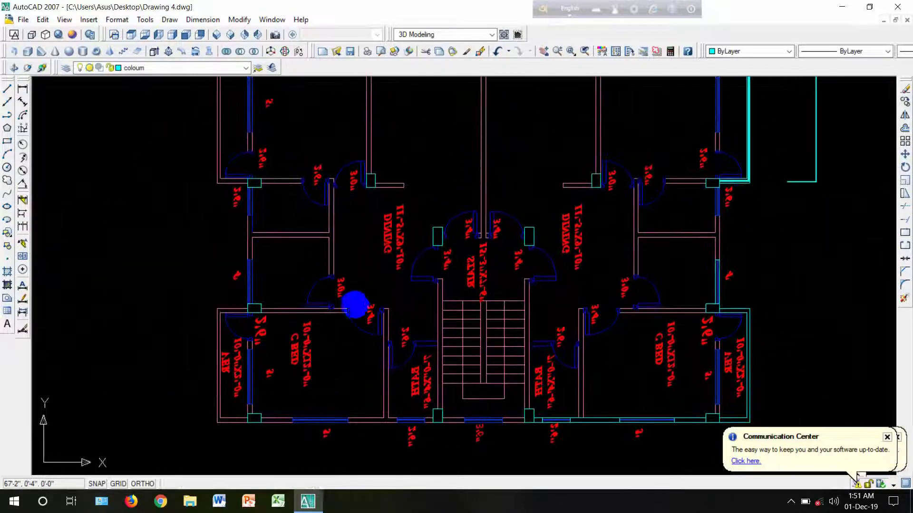
{"action": "middle_click_drag", "start_coordinate": [343, 277], "coordinate": [356, 329]}
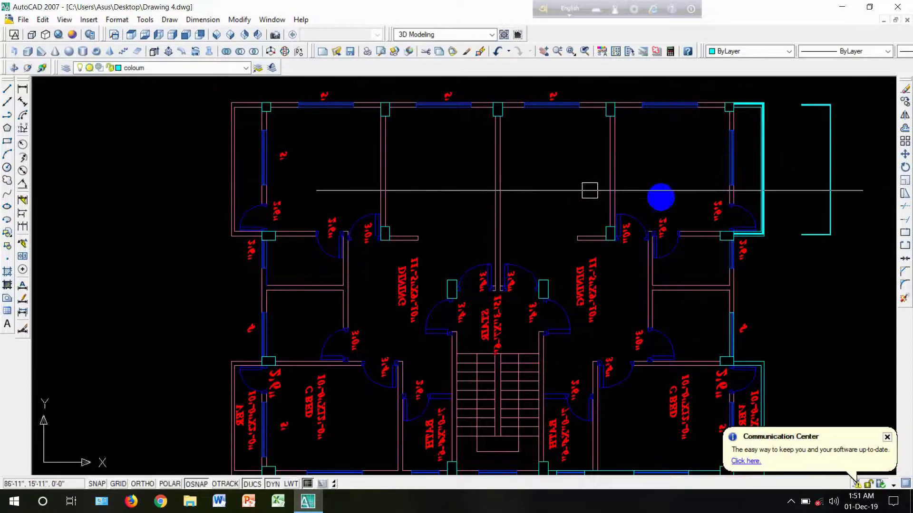
{"action": "middle_click_drag", "start_coordinate": [734, 272], "coordinate": [628, 260]}
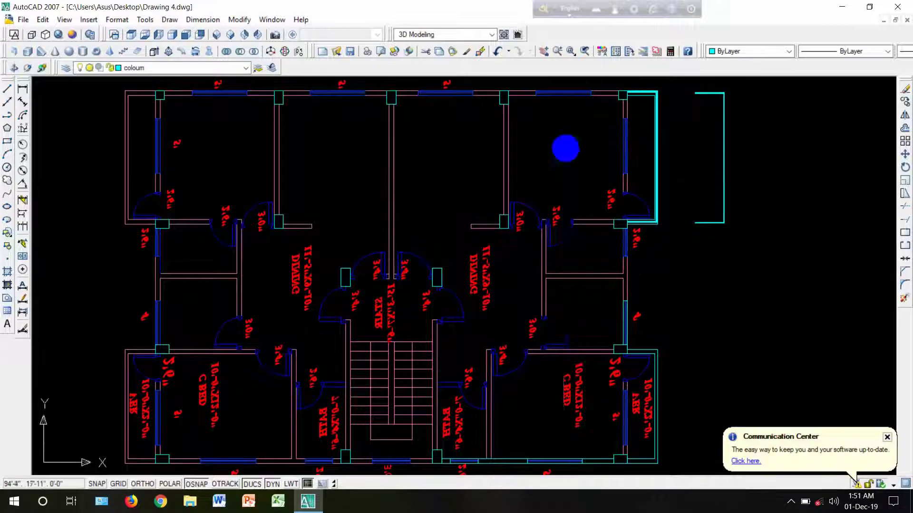
{"action": "middle_click_drag", "start_coordinate": [567, 141], "coordinate": [568, 208]}
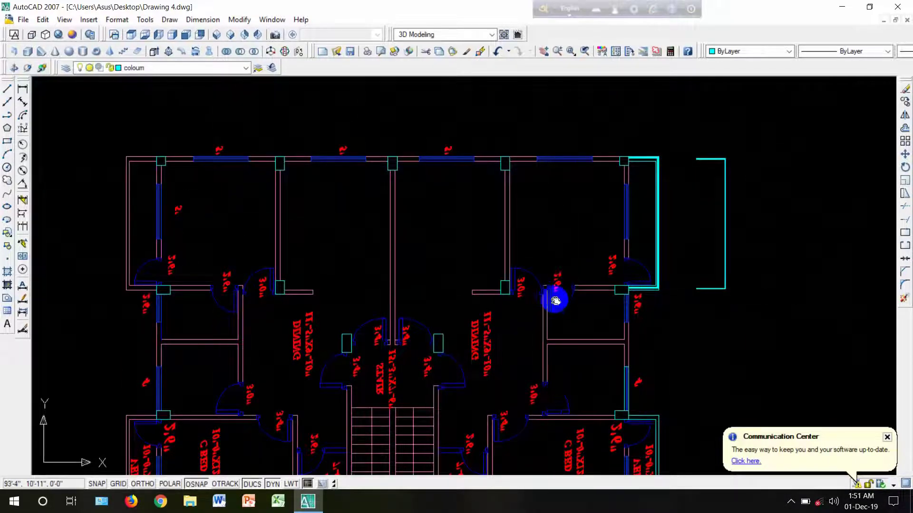
{"action": "middle_click_drag", "start_coordinate": [554, 301], "coordinate": [564, 220]}
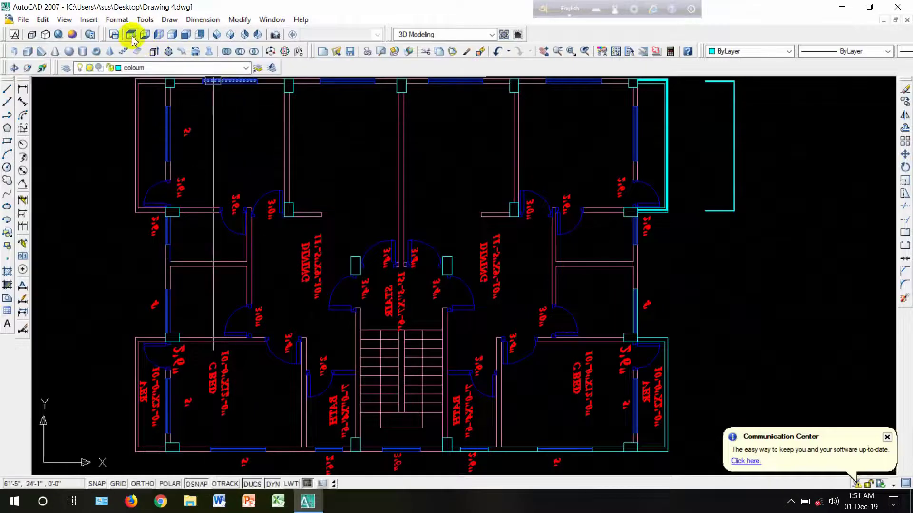
Step: In the top view, draw a rectangle 5' wide and 4'6" high at the 5' window in the C BED room's outer wall
{"action": "left_click", "coordinate": [131, 35]}
{"action": "scroll", "coordinate": [278, 290], "scroll_direction": "up", "scroll_amount": 2}
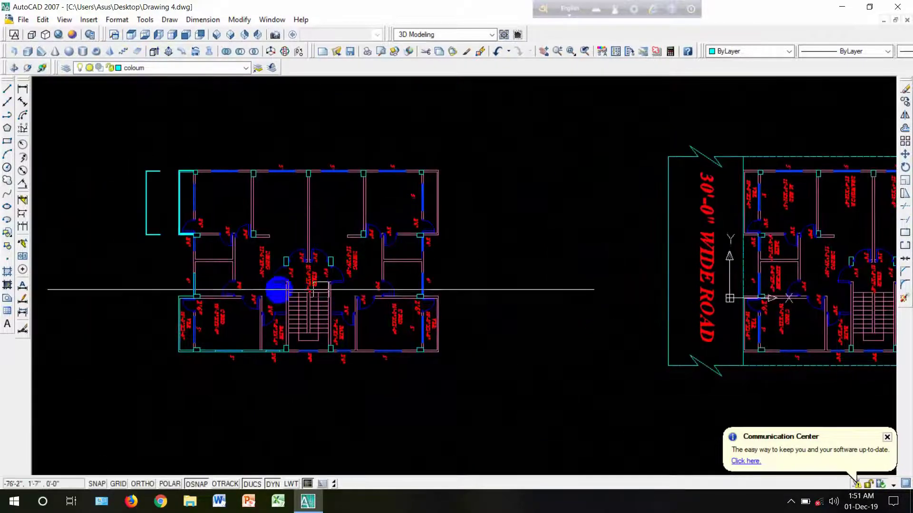
{"action": "scroll", "coordinate": [321, 289], "scroll_direction": "up", "scroll_amount": 5}
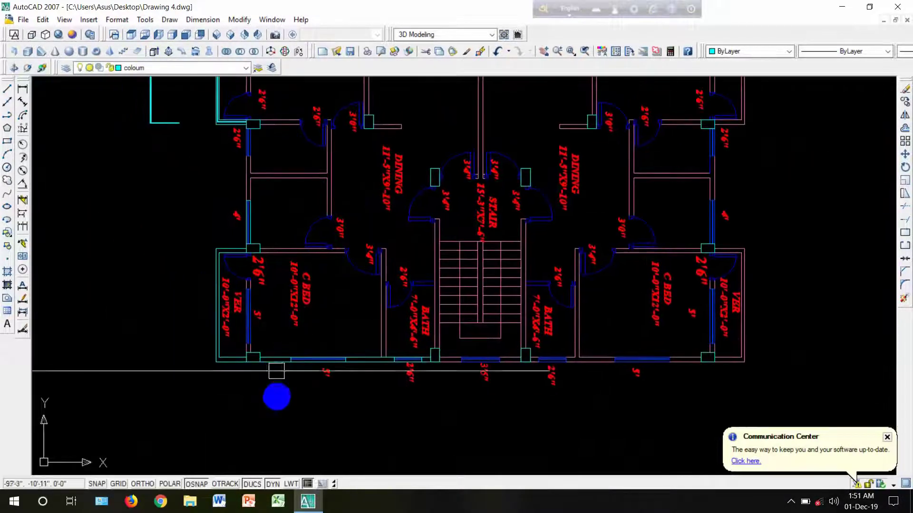
{"action": "scroll", "coordinate": [277, 371], "scroll_direction": "up", "scroll_amount": 4}
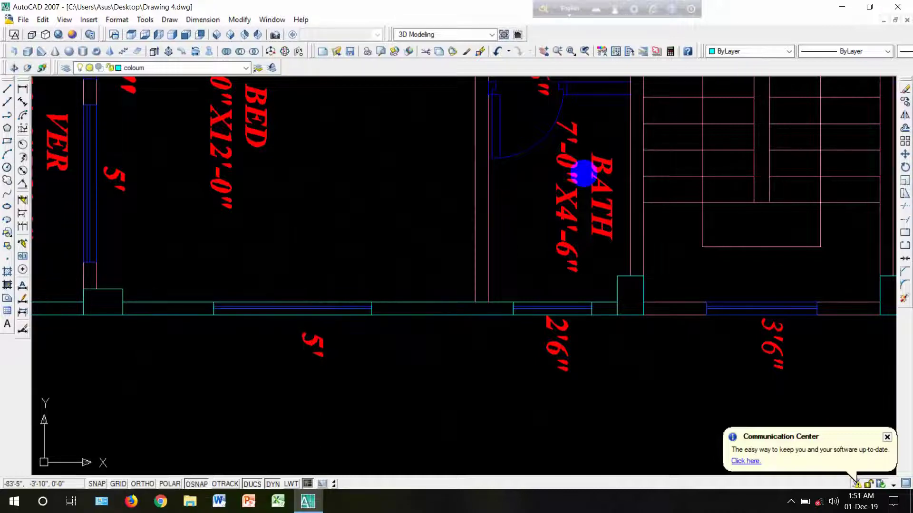
{"action": "scroll", "coordinate": [447, 256], "scroll_direction": "down", "scroll_amount": 4}
{"action": "scroll", "coordinate": [447, 256], "scroll_direction": "up", "scroll_amount": 3}
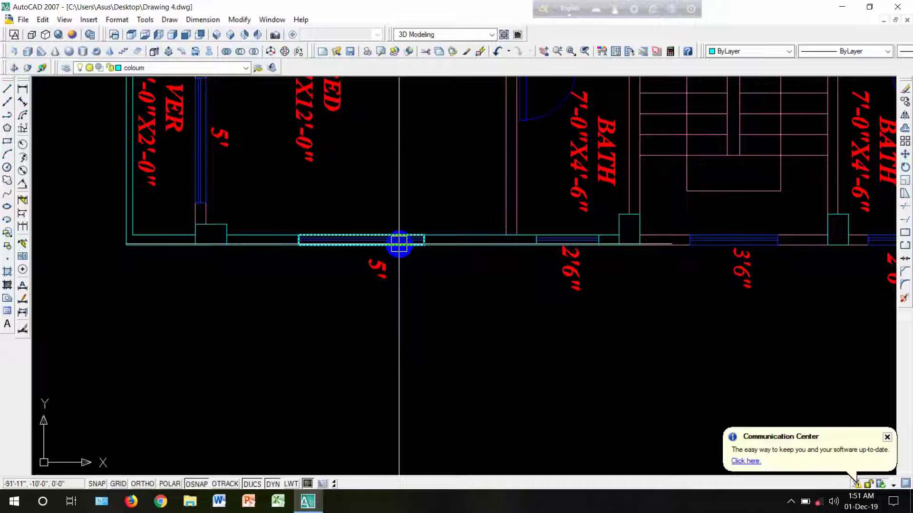
{"action": "left_click", "coordinate": [5, 142]}
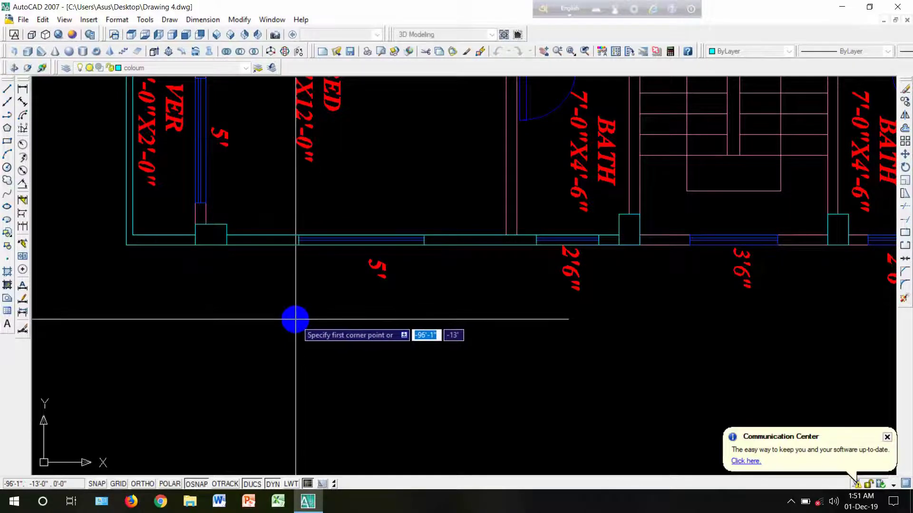
{"action": "left_click", "coordinate": [295, 320]}
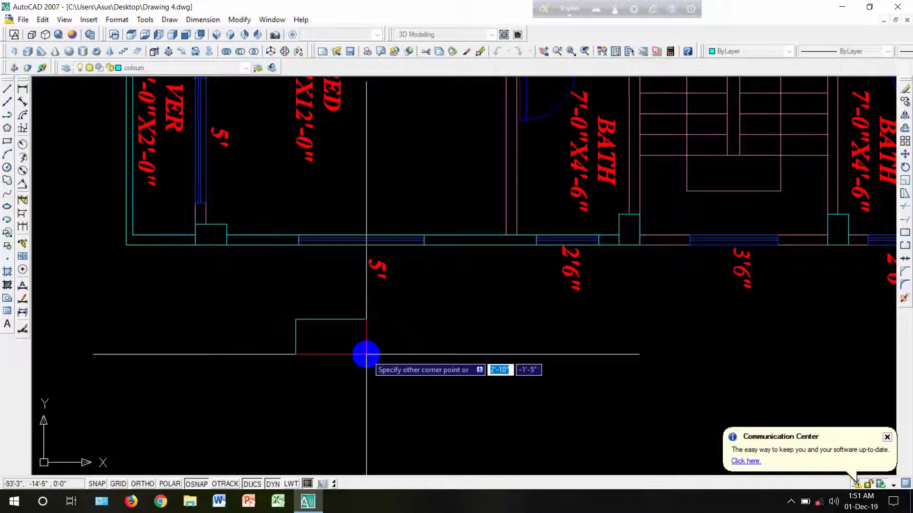
{"action": "type", "text": "5"}
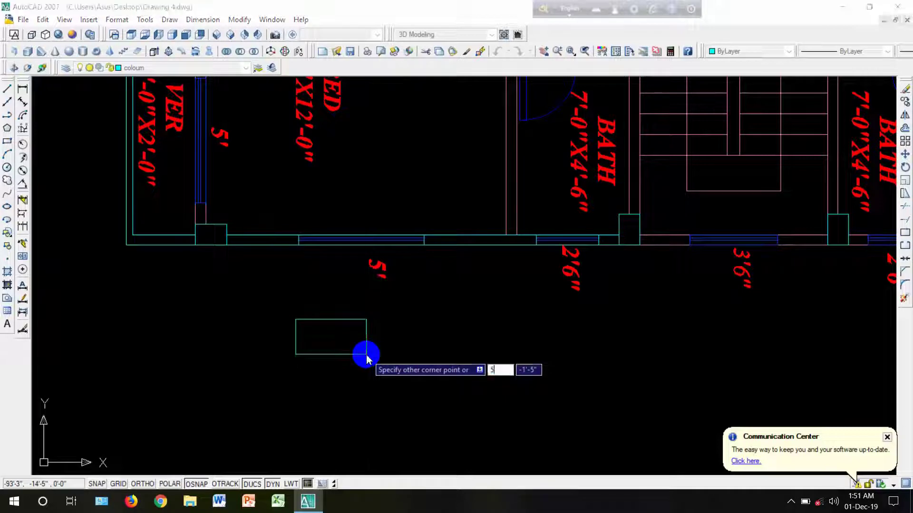
{"action": "key", "text": "Tab"}
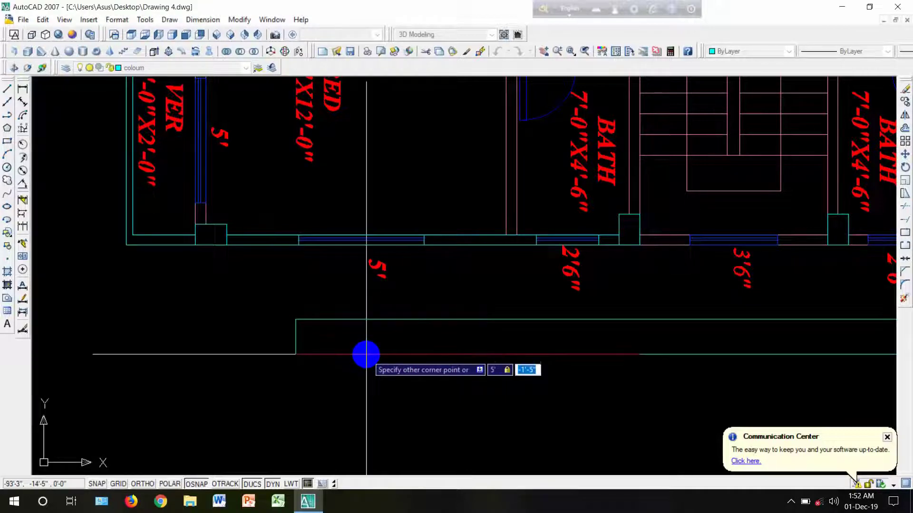
{"action": "type", "text": "4'6"}
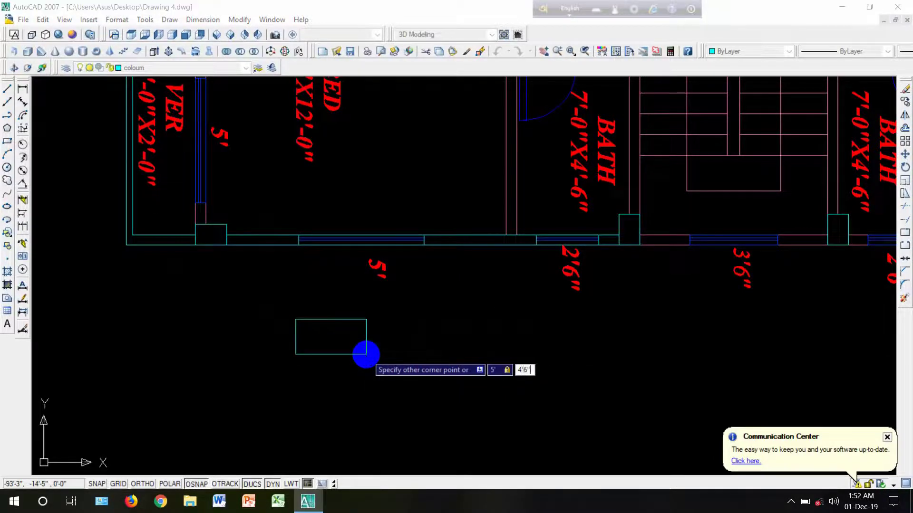
{"action": "key", "text": "Return"}
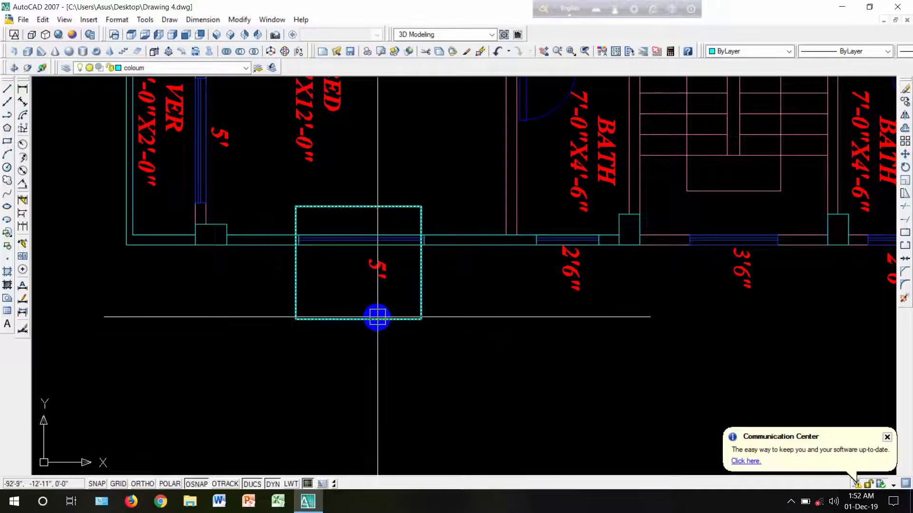
Step: Move the window rectangle from its lower-right corner to the empty space below the floor plan
{"action": "left_click", "coordinate": [377, 319]}
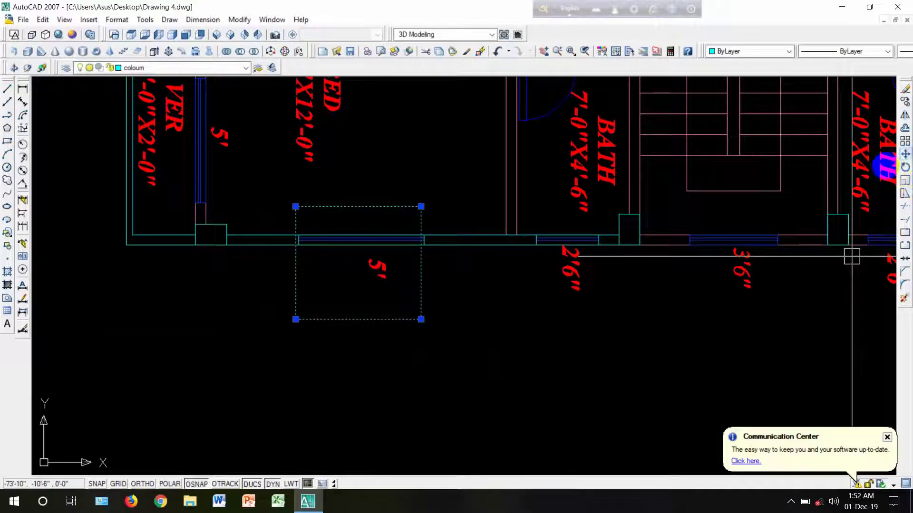
{"action": "type", "text": "m"}
{"action": "key", "text": "Return"}
{"action": "left_click", "coordinate": [421, 319]}
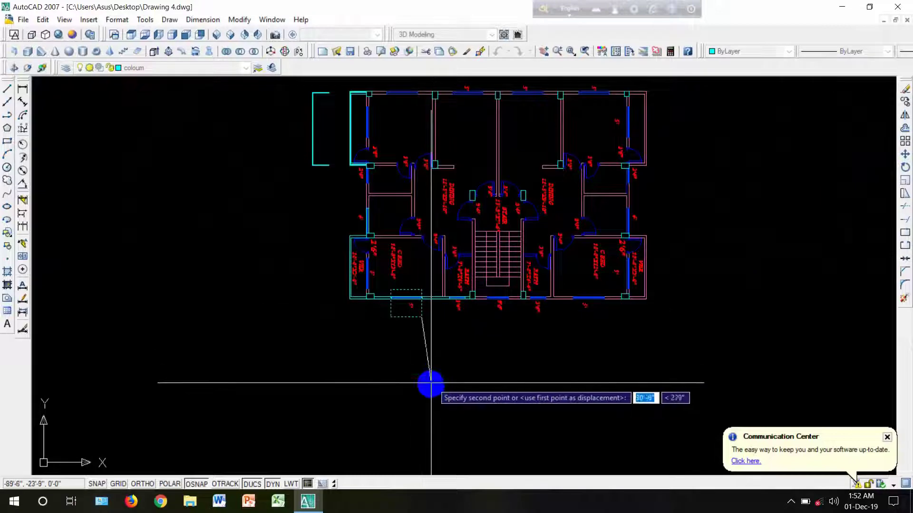
{"action": "left_click", "coordinate": [430, 381]}
{"action": "scroll", "coordinate": [418, 409], "scroll_direction": "up", "scroll_amount": 5}
{"action": "left_click", "coordinate": [420, 316]}
{"action": "key", "text": "Escape"}
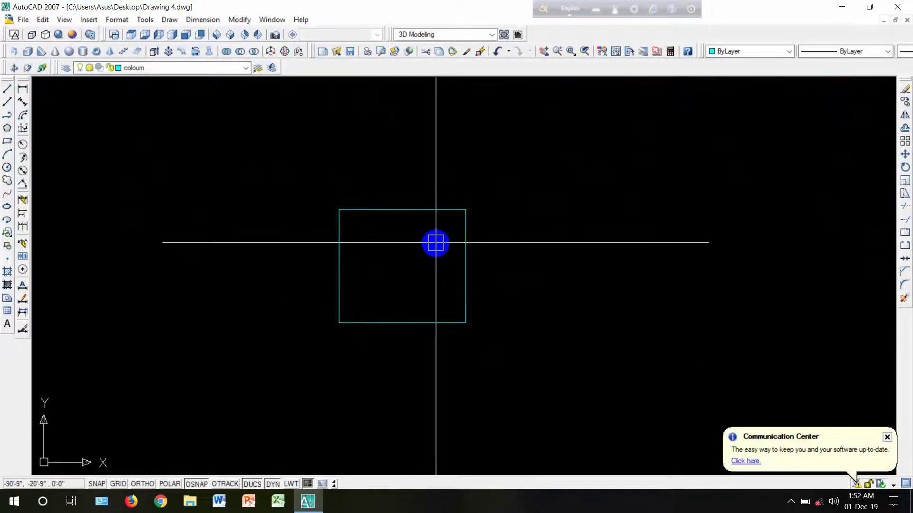
Step: Offset the window rectangle by a distance of 1"
{"action": "type", "text": "o"}
{"action": "key", "text": "Return"}
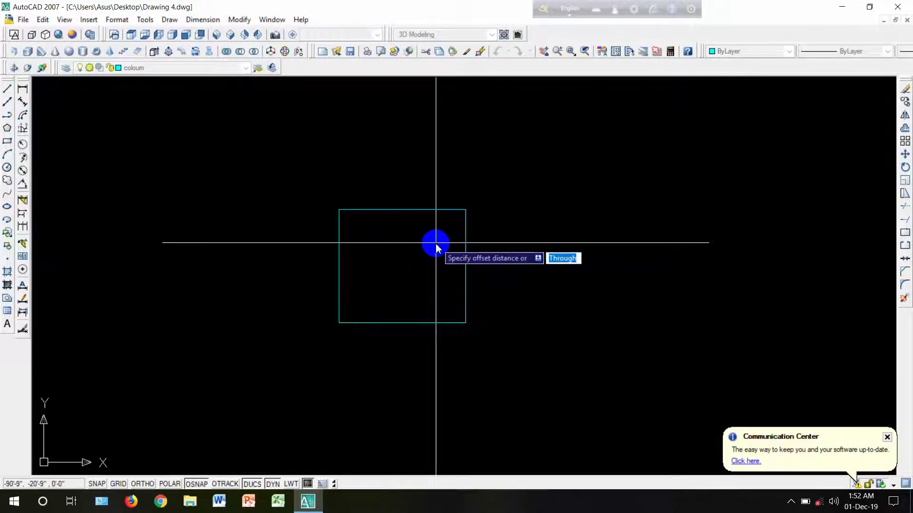
{"action": "type", "text": "1"}
{"action": "key", "text": "Return"}
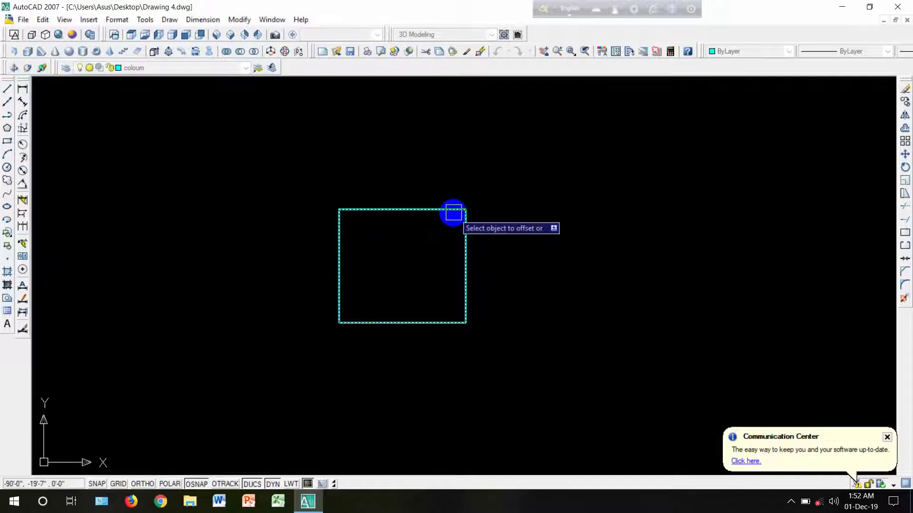
Step: Offset the square 3" inward to form the outer frame's inner edge
{"action": "left_click", "coordinate": [453, 212]}
{"action": "left_click", "coordinate": [436, 236]}
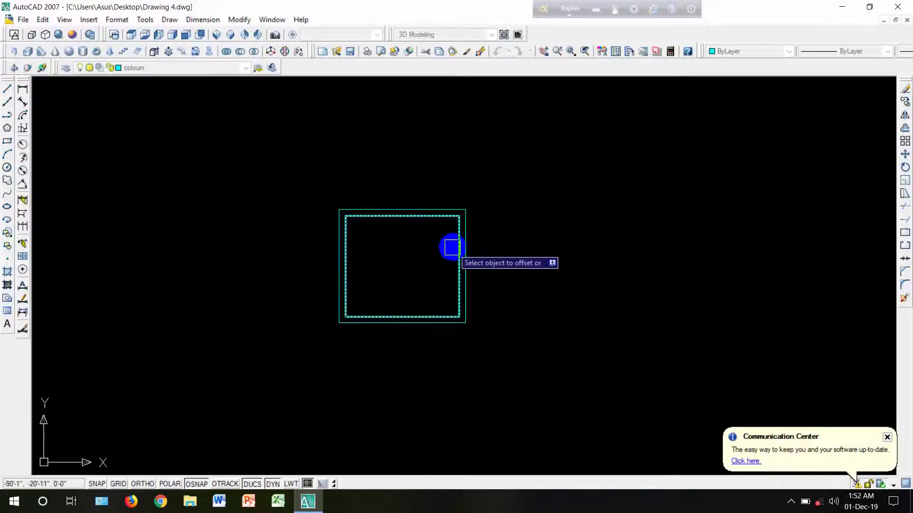
{"action": "scroll", "coordinate": [451, 247], "scroll_direction": "up", "scroll_amount": 1}
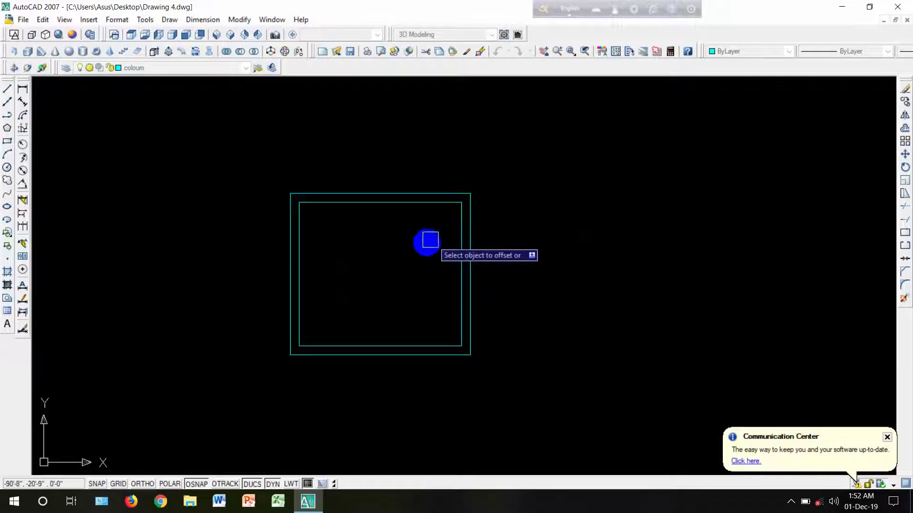
{"action": "scroll", "coordinate": [419, 240], "scroll_direction": "up", "scroll_amount": 2}
{"action": "key", "text": "Escape"}
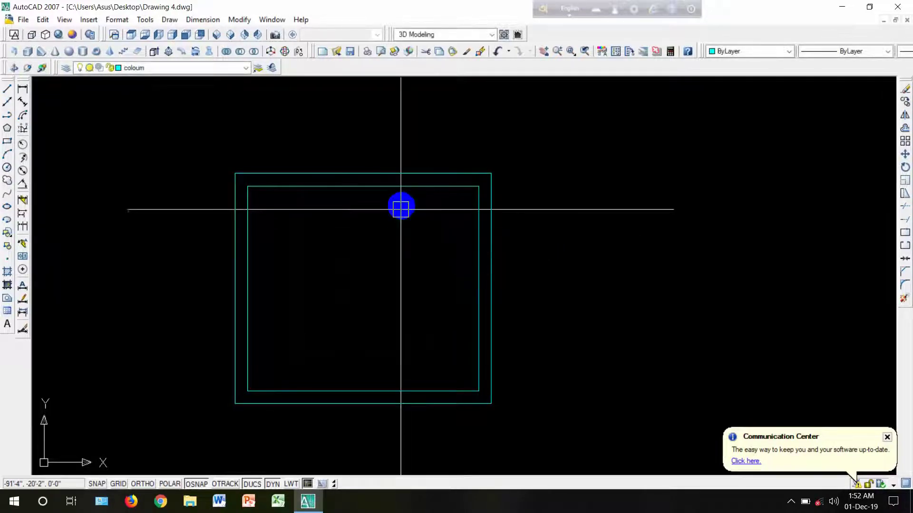
Step: Draw a vertical centre line joining the midpoints of the inner square's upper and lower edges
{"action": "scroll", "coordinate": [400, 203], "scroll_direction": "up", "scroll_amount": 2}
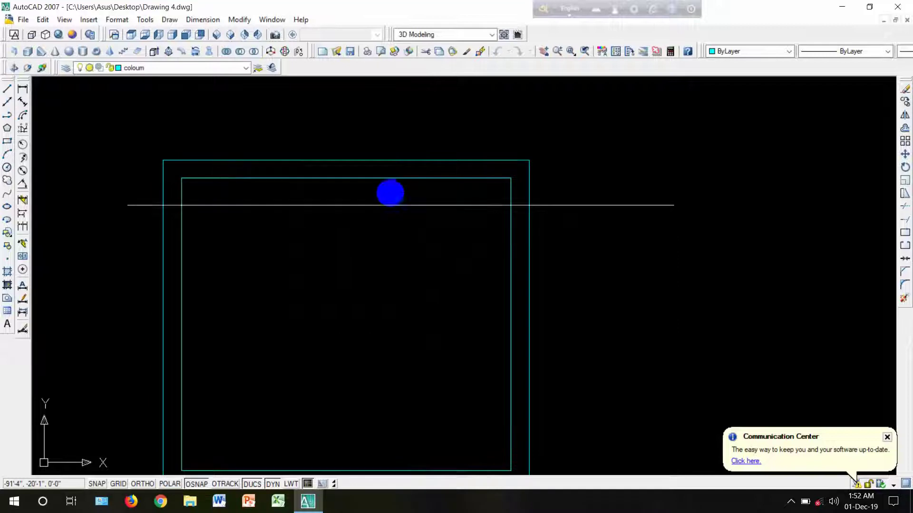
{"action": "key", "text": "l"}
{"action": "key", "text": "Return"}
{"action": "left_click", "coordinate": [359, 182]}
{"action": "scroll", "coordinate": [351, 181], "scroll_direction": "down", "scroll_amount": 2}
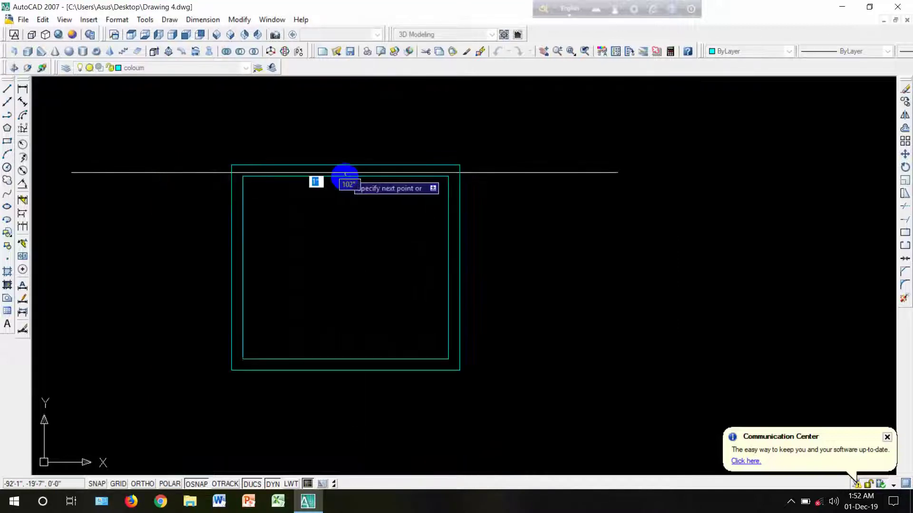
{"action": "scroll", "coordinate": [337, 371], "scroll_direction": "up", "scroll_amount": 3}
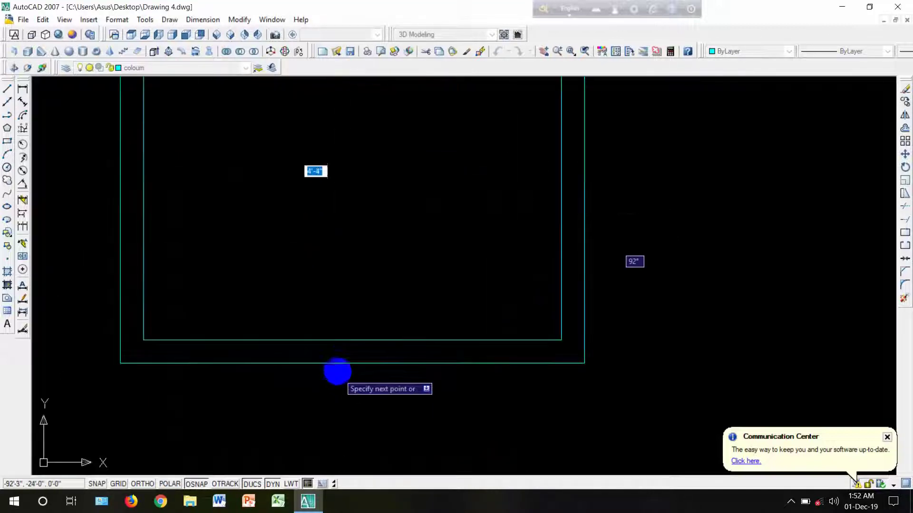
{"action": "left_click", "coordinate": [350, 341]}
{"action": "key", "text": "Return"}
{"action": "scroll", "coordinate": [352, 332], "scroll_direction": "down", "scroll_amount": 4}
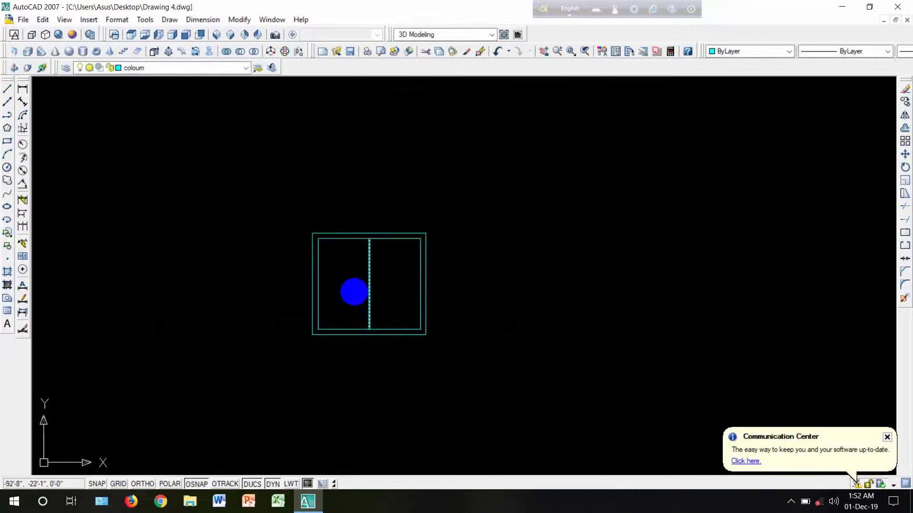
Step: Draw a rectangle covering the left half of the inner square, up to the vertical centre line
{"action": "left_click", "coordinate": [7, 141]}
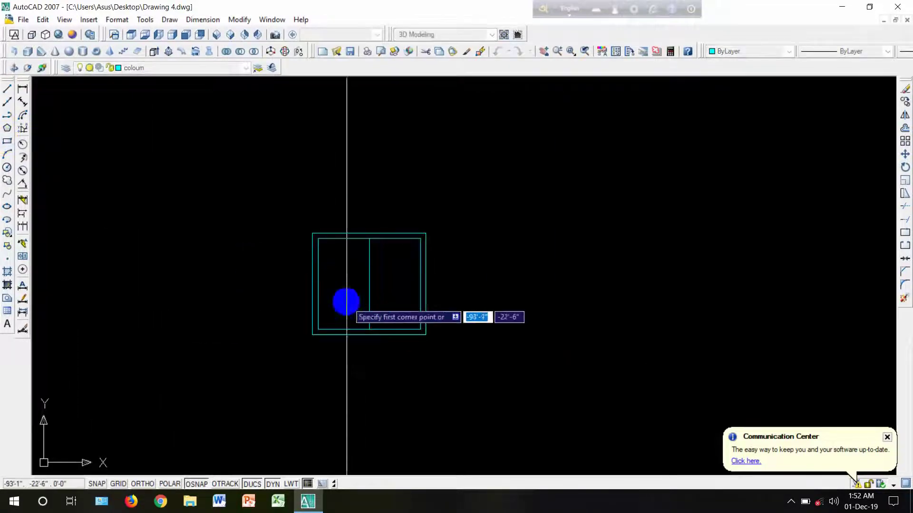
{"action": "scroll", "coordinate": [346, 301], "scroll_direction": "up", "scroll_amount": 1}
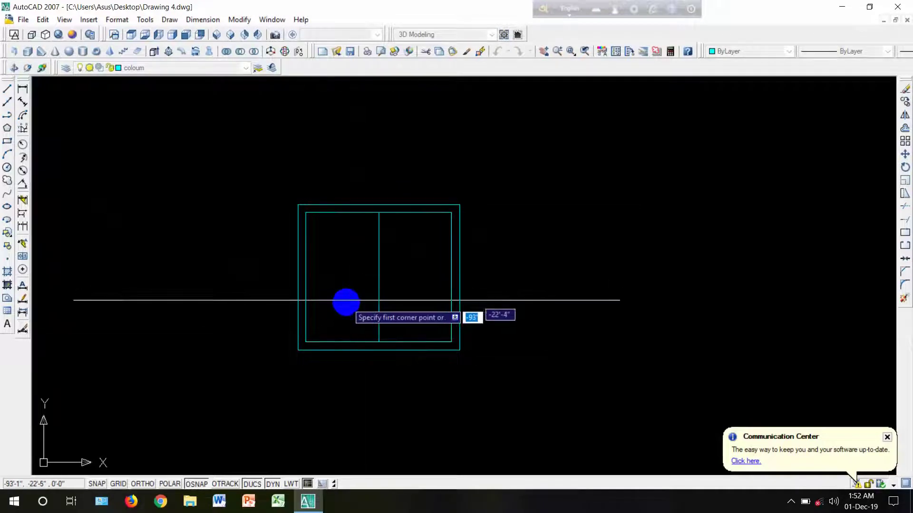
{"action": "key", "text": "Escape"}
Step: Offset the left-half rectangle 1.5" inward
{"action": "type", "text": "o"}
{"action": "key", "text": "Return"}
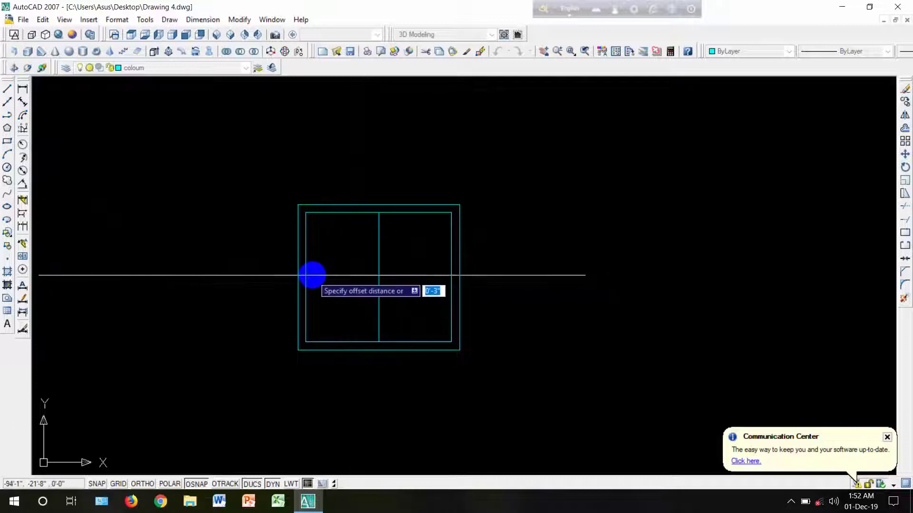
{"action": "type", "text": "1.5"}
{"action": "key", "text": "Return"}
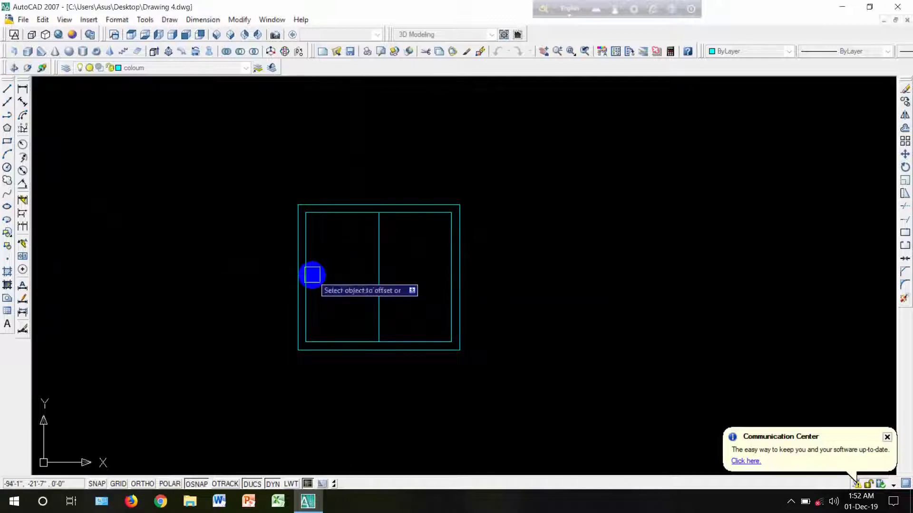
{"action": "left_click", "coordinate": [350, 215]}
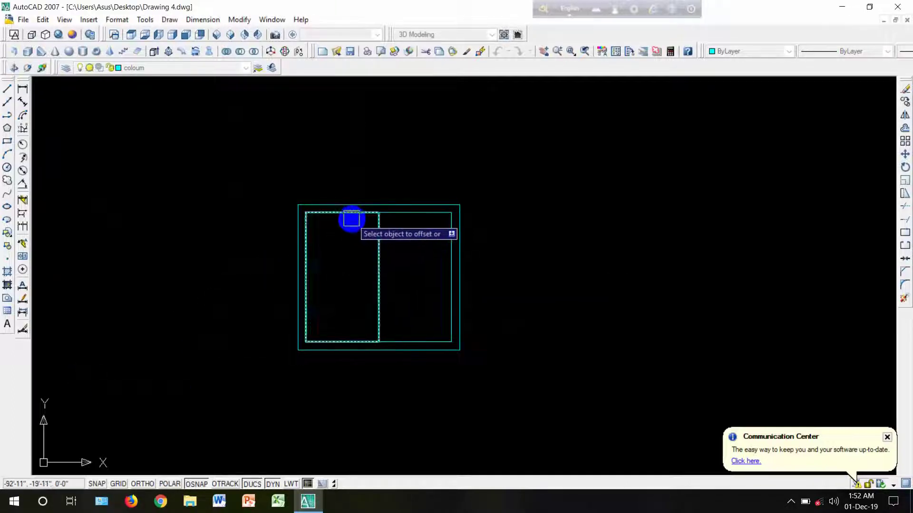
{"action": "left_click", "coordinate": [336, 261]}
{"action": "scroll", "coordinate": [338, 267], "scroll_direction": "up", "scroll_amount": 4}
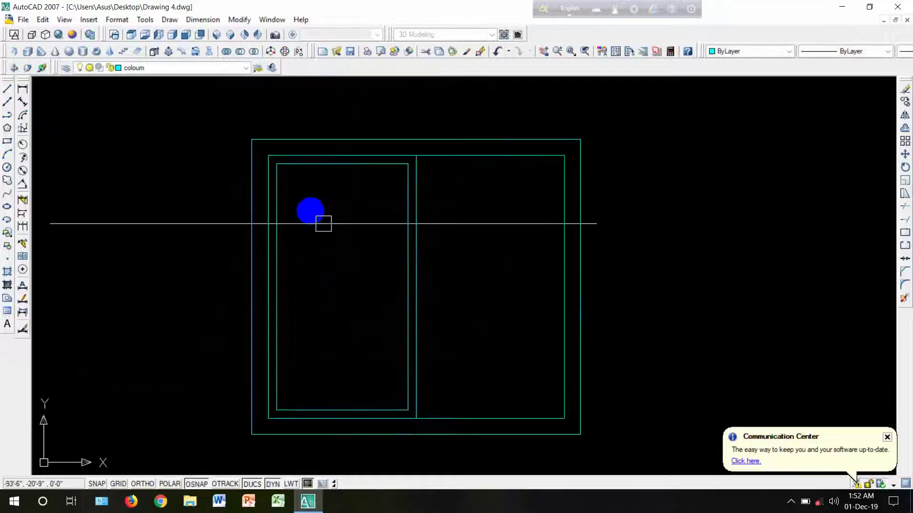
{"action": "scroll", "coordinate": [311, 214], "scroll_direction": "down", "scroll_amount": 2}
{"action": "scroll", "coordinate": [311, 220], "scroll_direction": "up", "scroll_amount": 3}
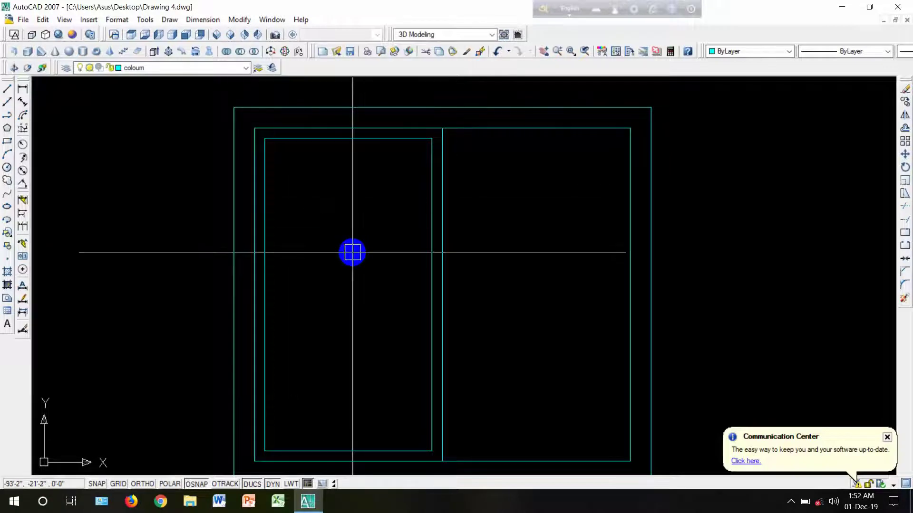
{"action": "scroll", "coordinate": [352, 253], "scroll_direction": "down", "scroll_amount": 2}
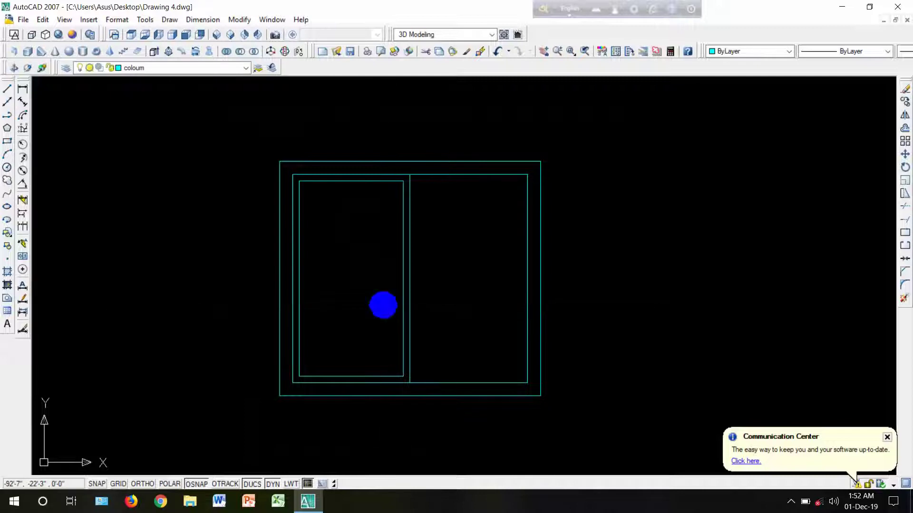
{"action": "scroll", "coordinate": [385, 305], "scroll_direction": "up", "scroll_amount": 3}
{"action": "scroll", "coordinate": [382, 293], "scroll_direction": "down", "scroll_amount": 4}
{"action": "middle_click_drag", "start_coordinate": [344, 307], "coordinate": [322, 318]}
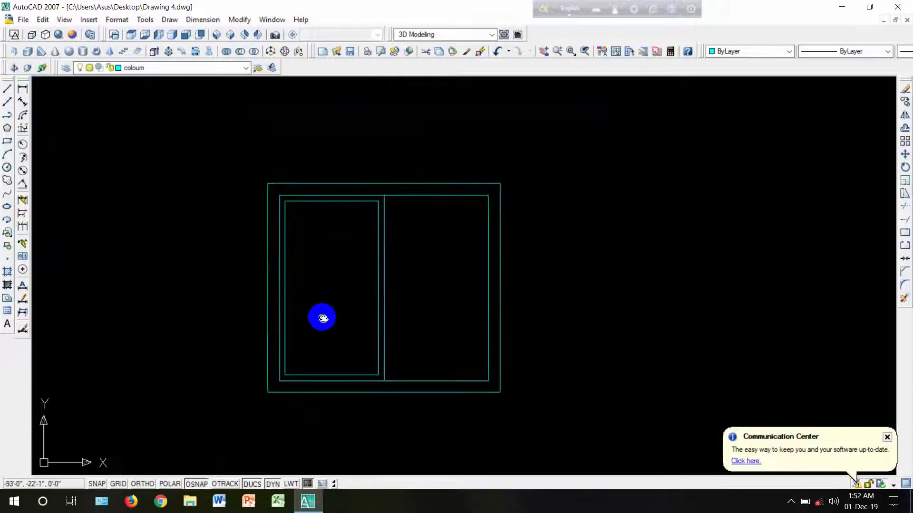
{"action": "scroll", "coordinate": [321, 221], "scroll_direction": "up", "scroll_amount": 2}
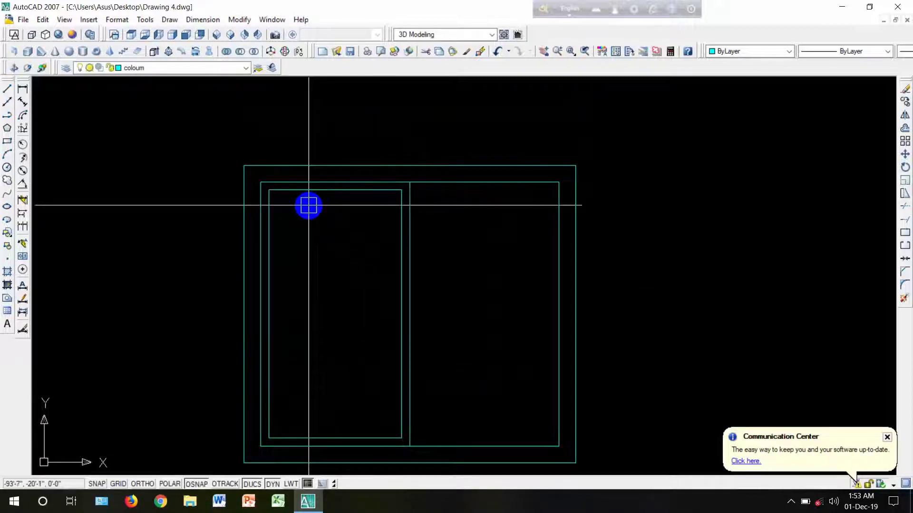
{"action": "scroll", "coordinate": [311, 206], "scroll_direction": "down", "scroll_amount": 5}
{"action": "scroll", "coordinate": [309, 210], "scroll_direction": "up", "scroll_amount": 4}
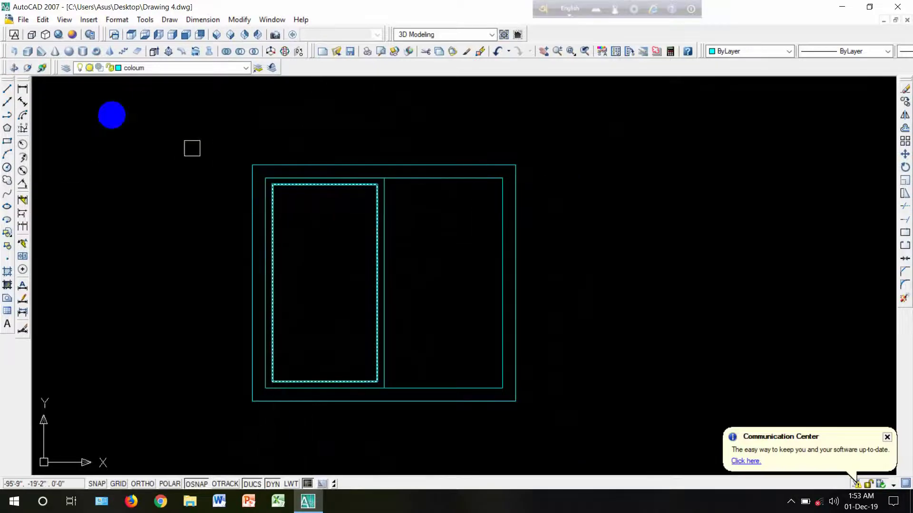
Step: Show the window outlines in a southwest isometric view with the Realistic visual style
{"action": "left_click", "coordinate": [219, 35]}
{"action": "left_click", "coordinate": [58, 35]}
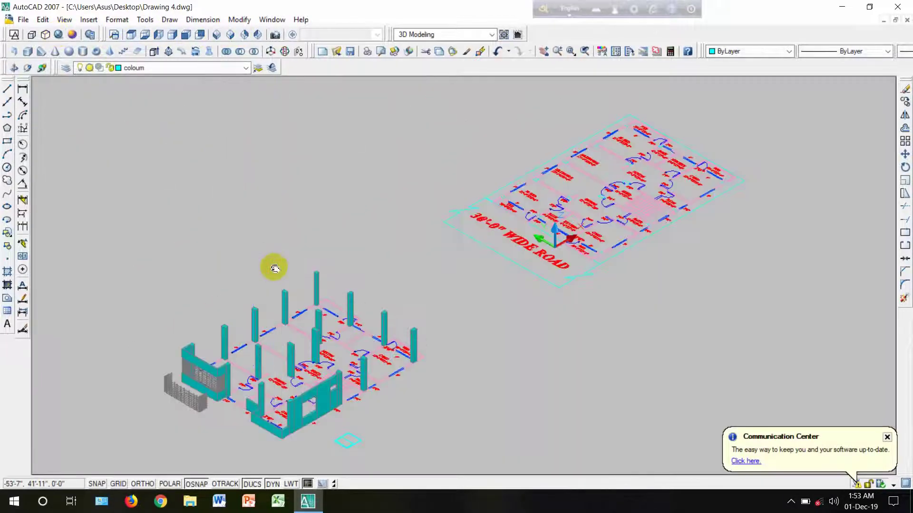
{"action": "scroll", "coordinate": [475, 375], "scroll_direction": "up", "scroll_amount": 4}
{"action": "scroll", "coordinate": [237, 255], "scroll_direction": "up", "scroll_amount": 8}
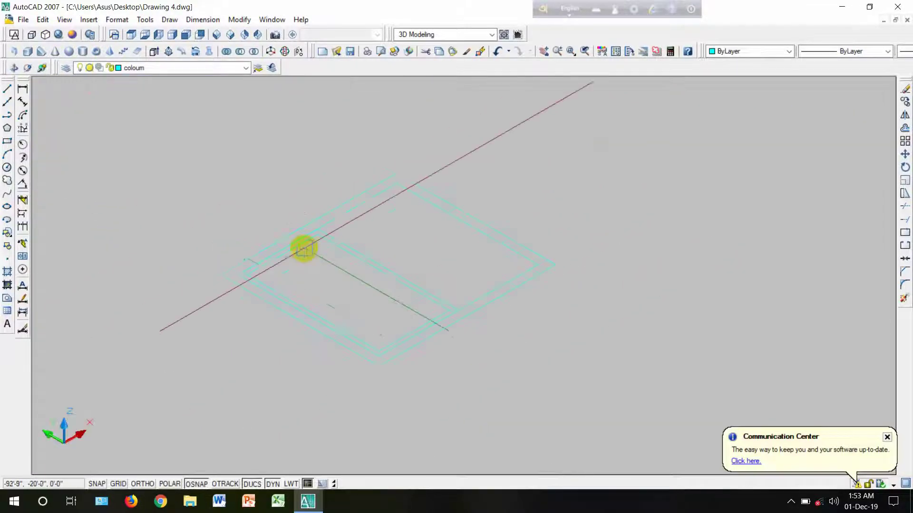
{"action": "middle_click_drag", "start_coordinate": [363, 328], "coordinate": [330, 283]}
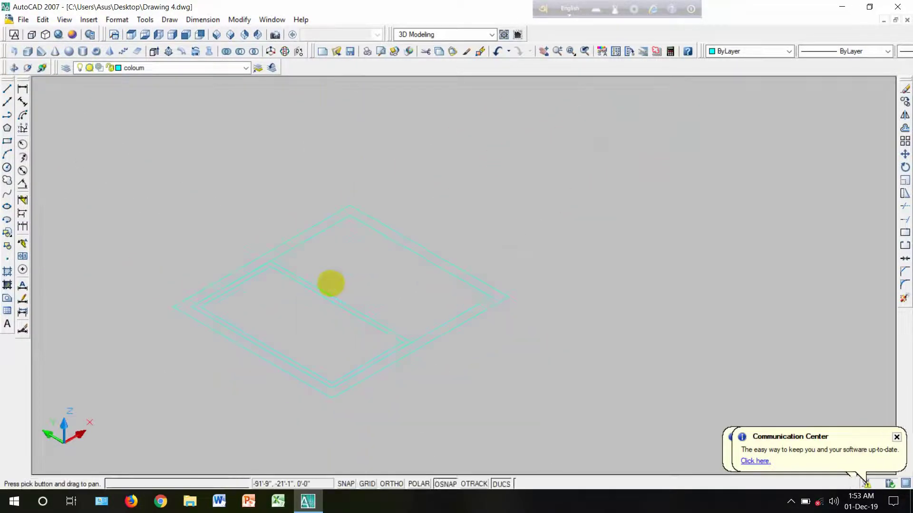
Step: Extrude the outer and inner squares of the window frame 3" upward
{"action": "left_click", "coordinate": [154, 51]}
{"action": "scroll", "coordinate": [444, 303], "scroll_direction": "up", "scroll_amount": 5}
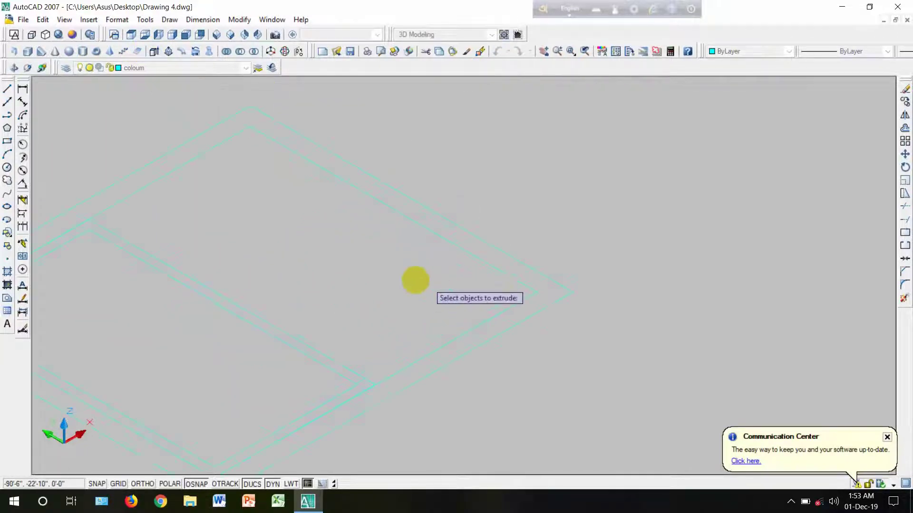
{"action": "scroll", "coordinate": [515, 318], "scroll_direction": "down", "scroll_amount": 4}
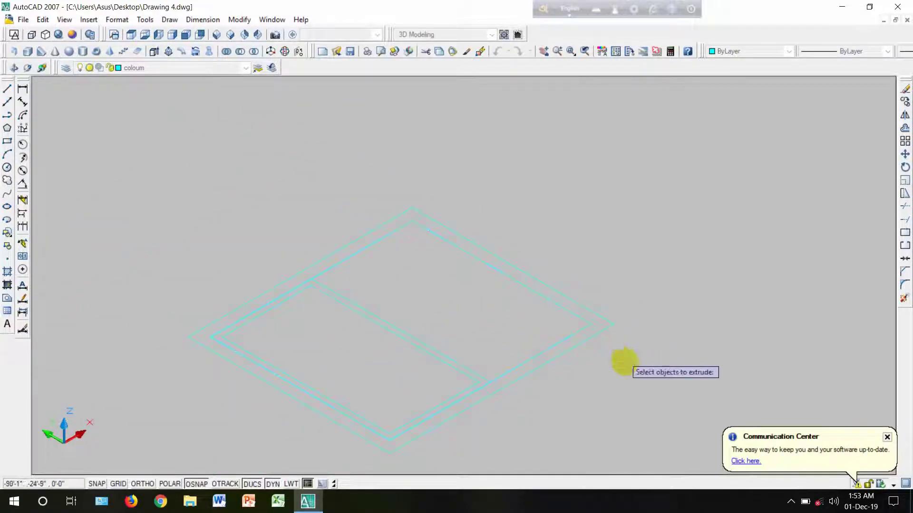
{"action": "left_click_drag", "start_coordinate": [568, 310], "coordinate": [556, 291]}
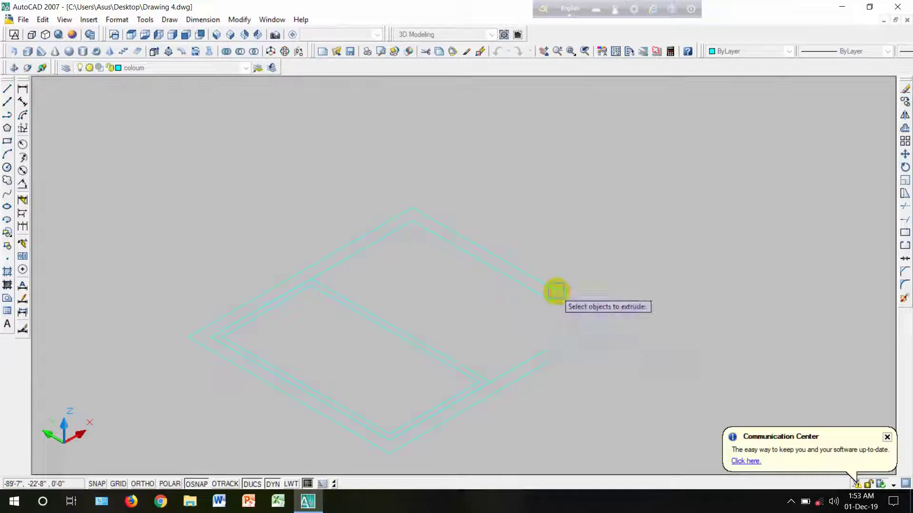
{"action": "key", "text": "Return"}
{"action": "left_click", "coordinate": [613, 324]}
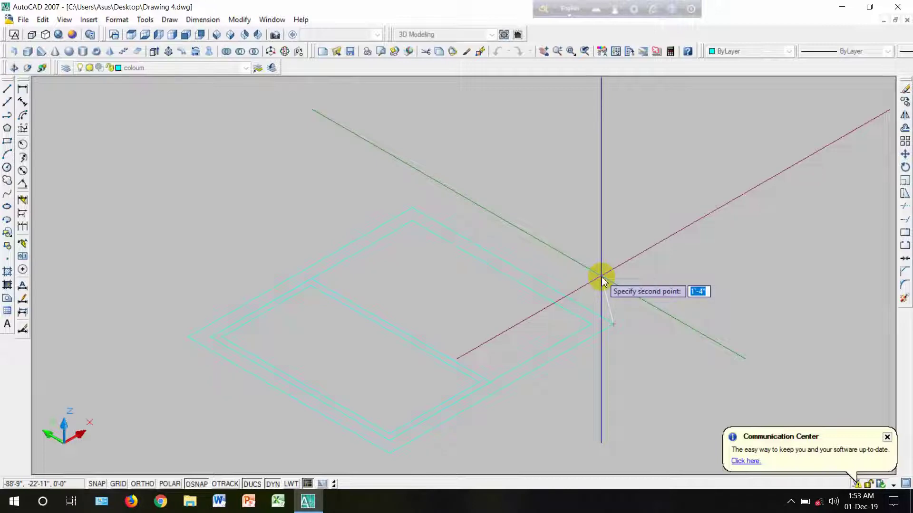
{"action": "left_click", "coordinate": [601, 276]}
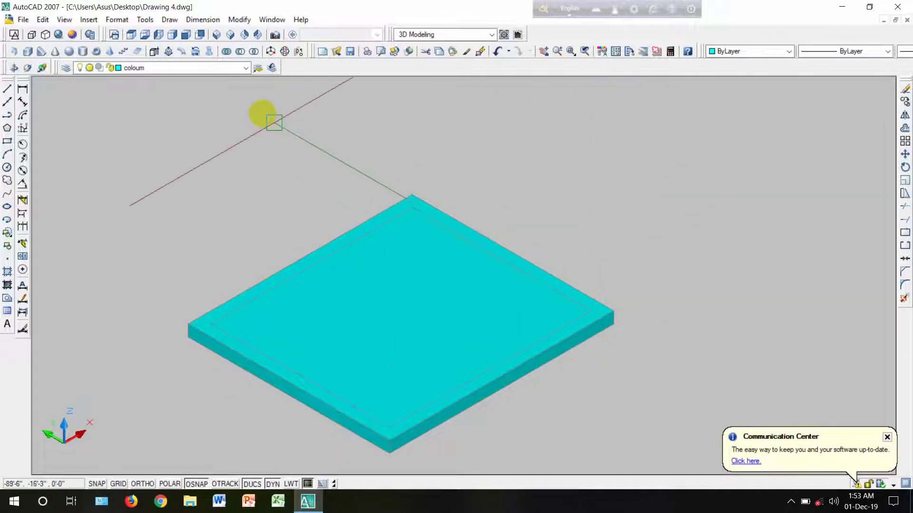
Step: Subtract the inner square solid from the outer one to leave a hollow window frame
{"action": "left_click", "coordinate": [240, 57]}
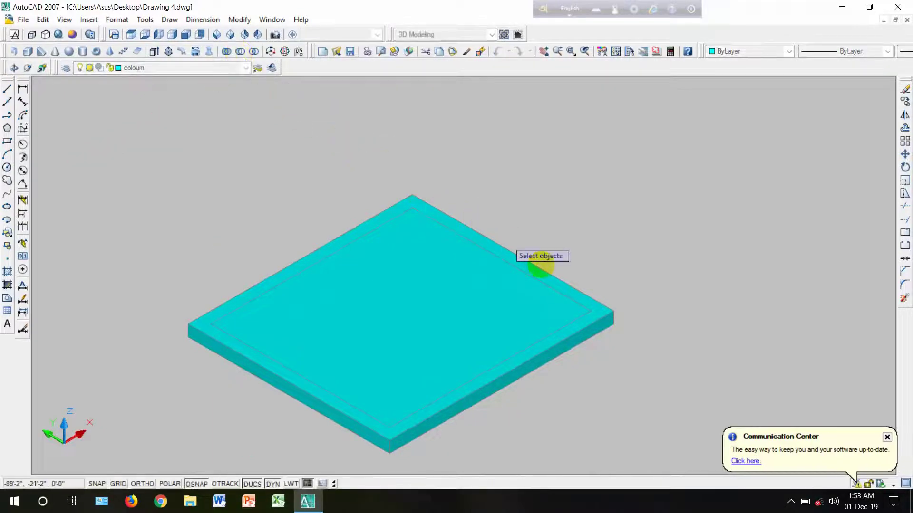
{"action": "scroll", "coordinate": [596, 351], "scroll_direction": "up", "scroll_amount": 2}
{"action": "left_click", "coordinate": [601, 304]}
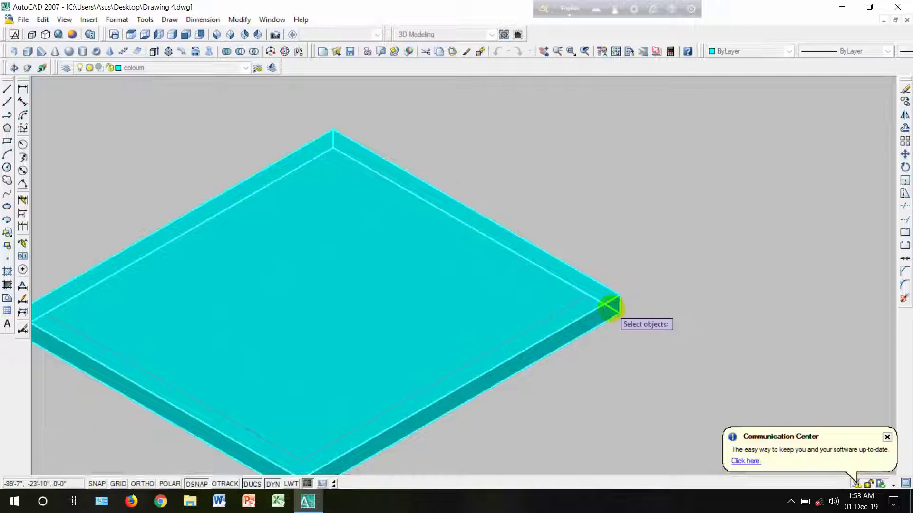
{"action": "scroll", "coordinate": [613, 299], "scroll_direction": "up", "scroll_amount": 2}
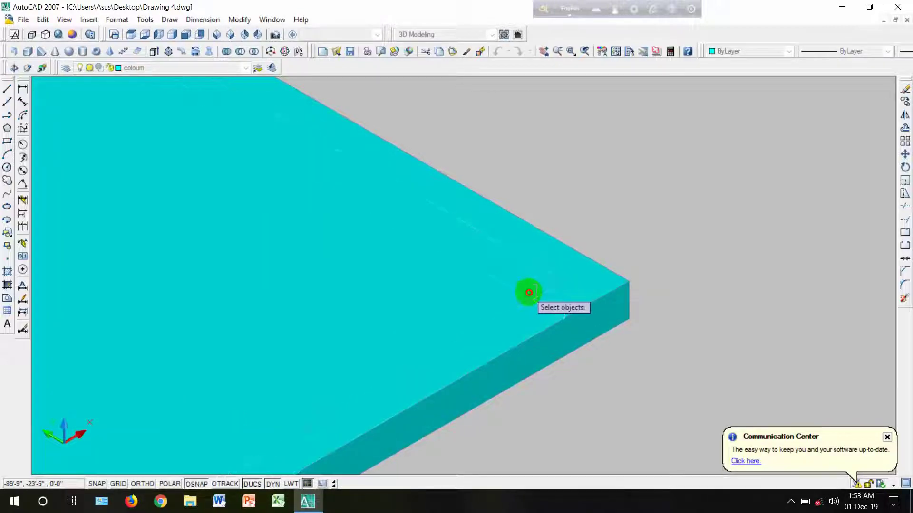
{"action": "scroll", "coordinate": [535, 288], "scroll_direction": "down", "scroll_amount": 4}
{"action": "middle_click_drag", "start_coordinate": [460, 271], "coordinate": [546, 259]}
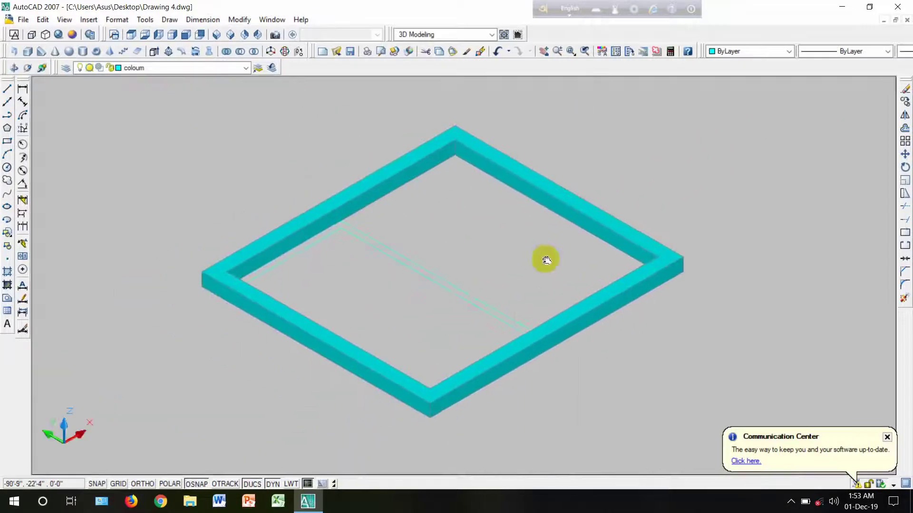
Step: Extrude both left-half panel rectangles 1.5" upward
{"action": "left_click", "coordinate": [152, 51]}
{"action": "scroll", "coordinate": [394, 252], "scroll_direction": "up", "scroll_amount": 3}
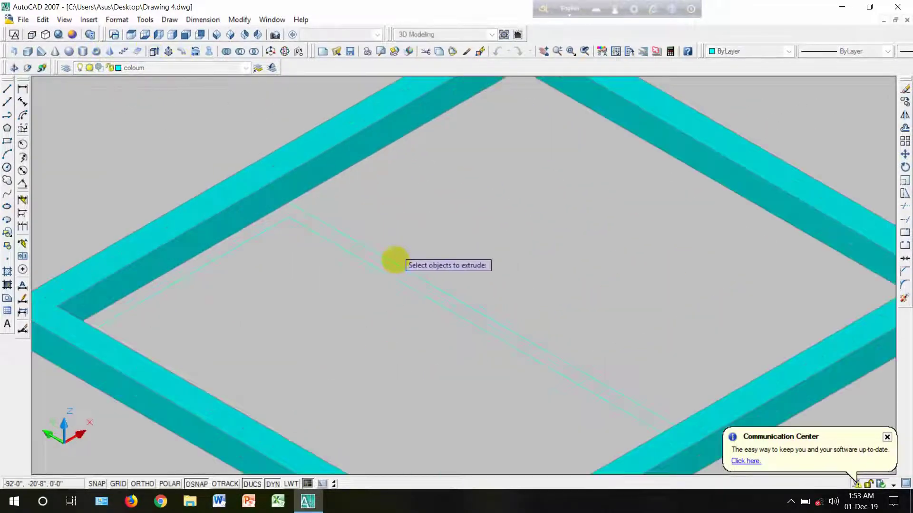
{"action": "left_click", "coordinate": [443, 259]}
{"action": "left_click", "coordinate": [391, 310]}
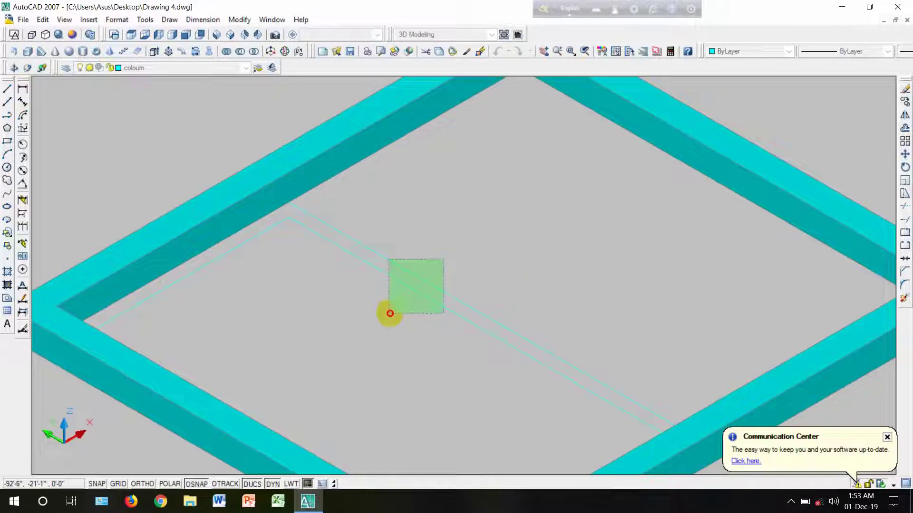
{"action": "key", "text": "Return"}
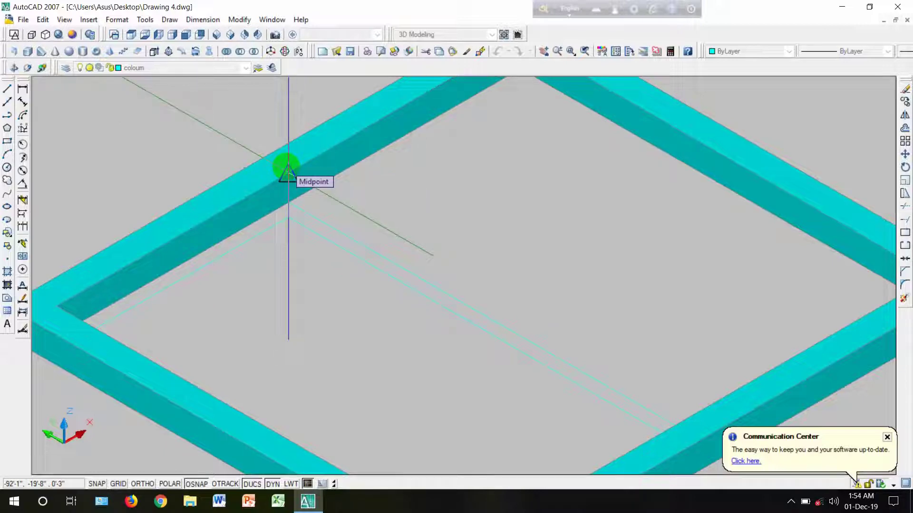
{"action": "type", "text": "1.5"}
{"action": "key", "text": "Return"}
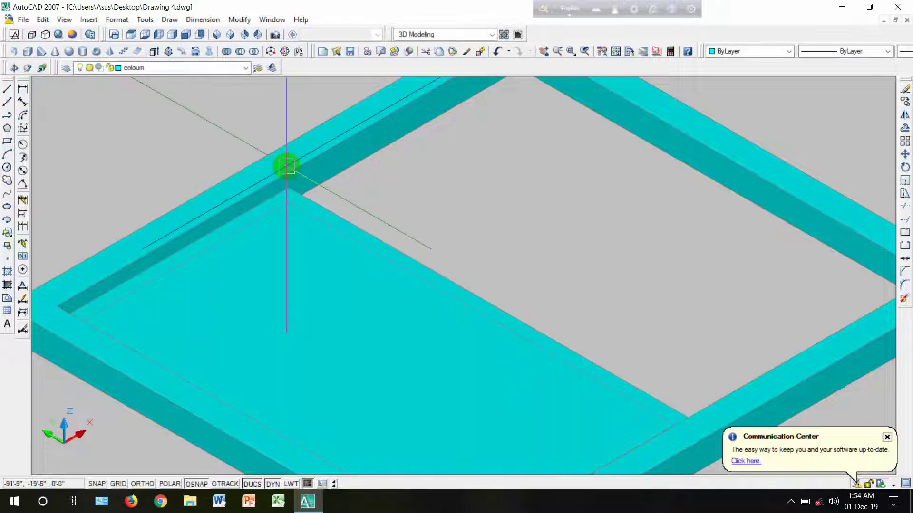
Step: Subtract the inner panel solid from the outer panel solid to leave a hollow left-half panel frame
{"action": "left_click", "coordinate": [240, 52]}
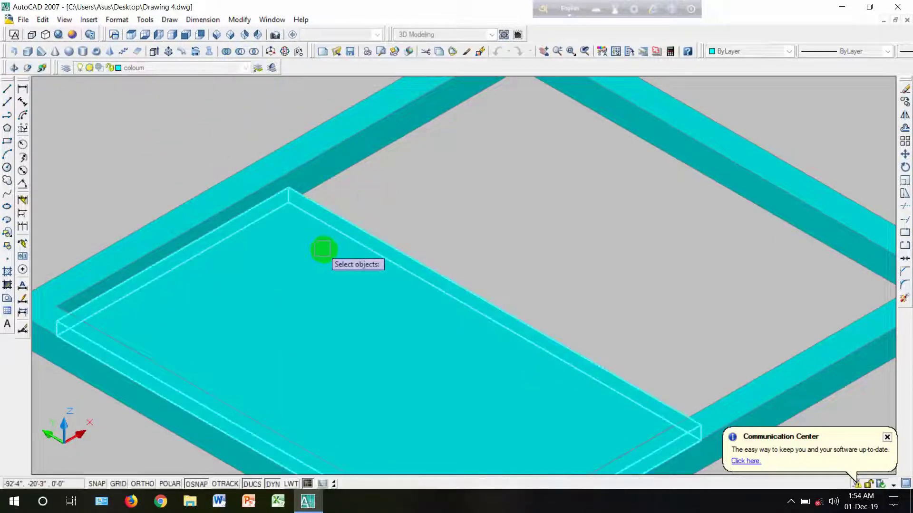
{"action": "left_click", "coordinate": [366, 233]}
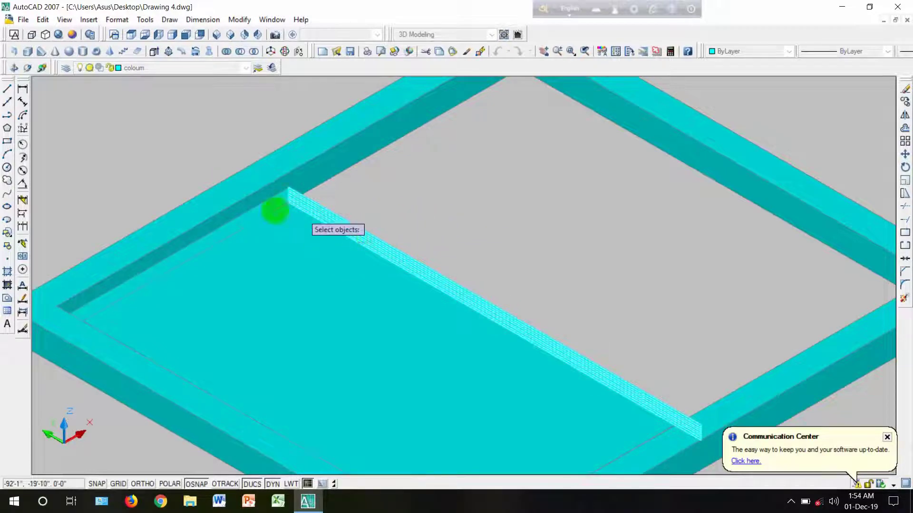
{"action": "left_click", "coordinate": [263, 206]}
{"action": "left_click", "coordinate": [265, 239]}
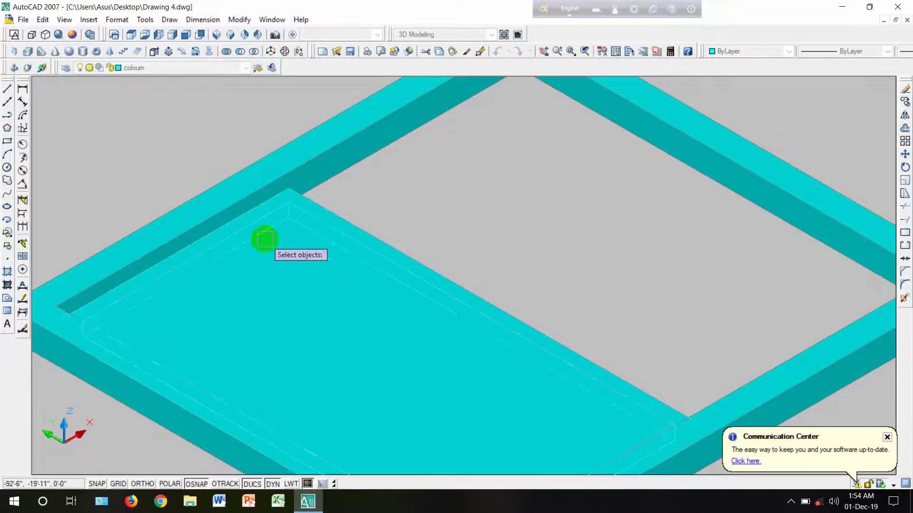
{"action": "key", "text": "Return"}
{"action": "scroll", "coordinate": [297, 204], "scroll_direction": "down", "scroll_amount": 3}
{"action": "scroll", "coordinate": [302, 208], "scroll_direction": "up", "scroll_amount": 3}
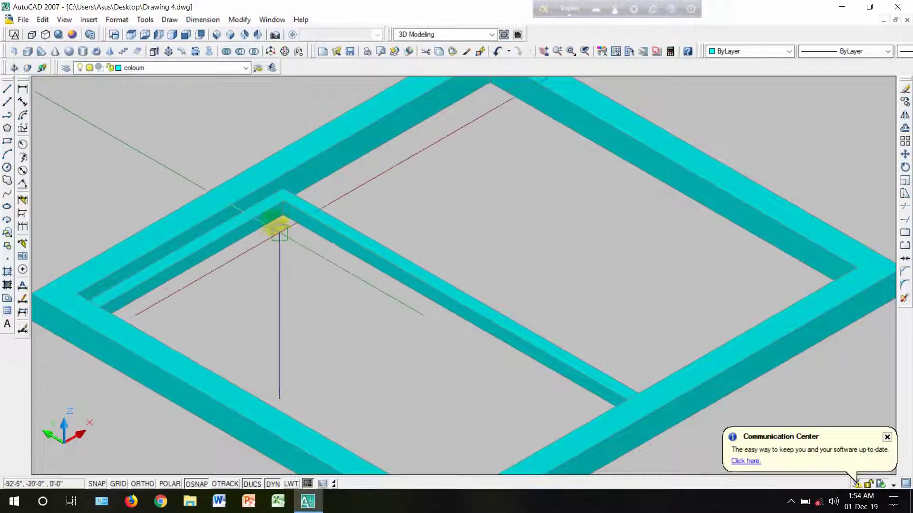
Step: Model the glass as a 0.25" high box between opposite inner bottom corners of the left-half panel frame
{"action": "left_click", "coordinate": [27, 53]}
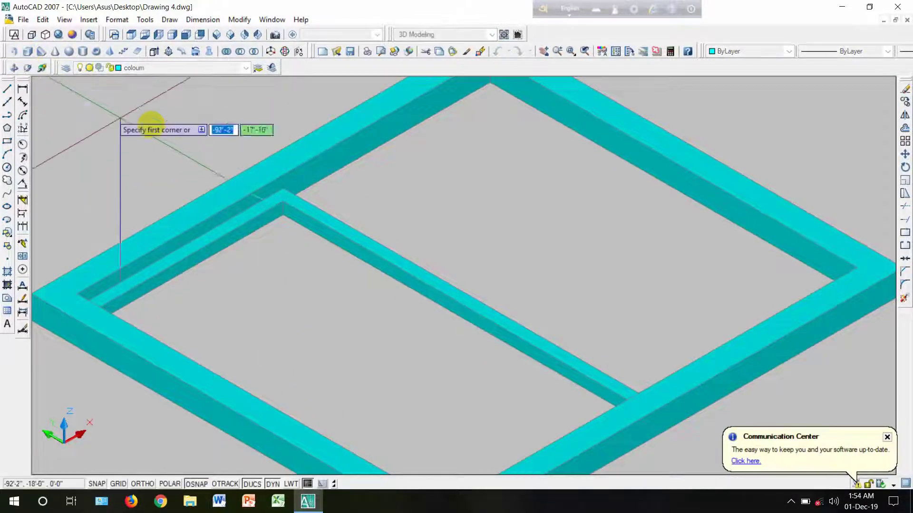
{"action": "scroll", "coordinate": [319, 235], "scroll_direction": "up", "scroll_amount": 5}
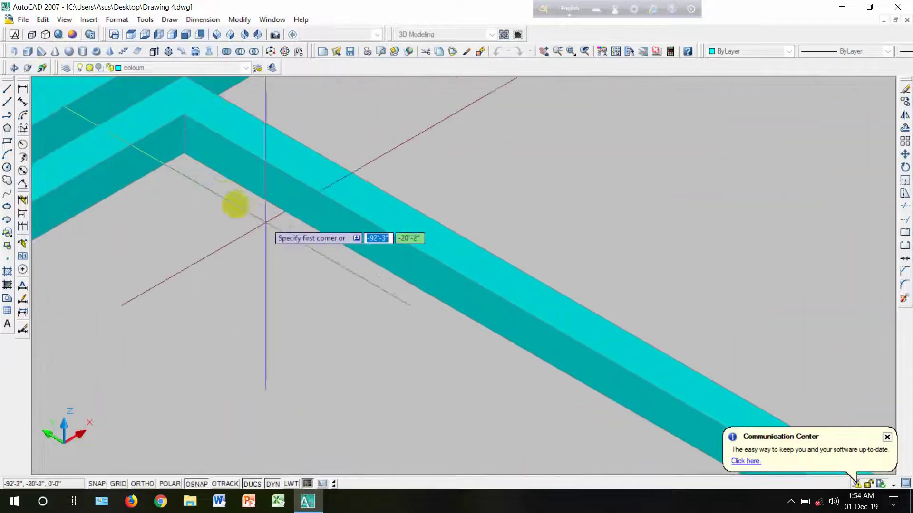
{"action": "left_click", "coordinate": [184, 151]}
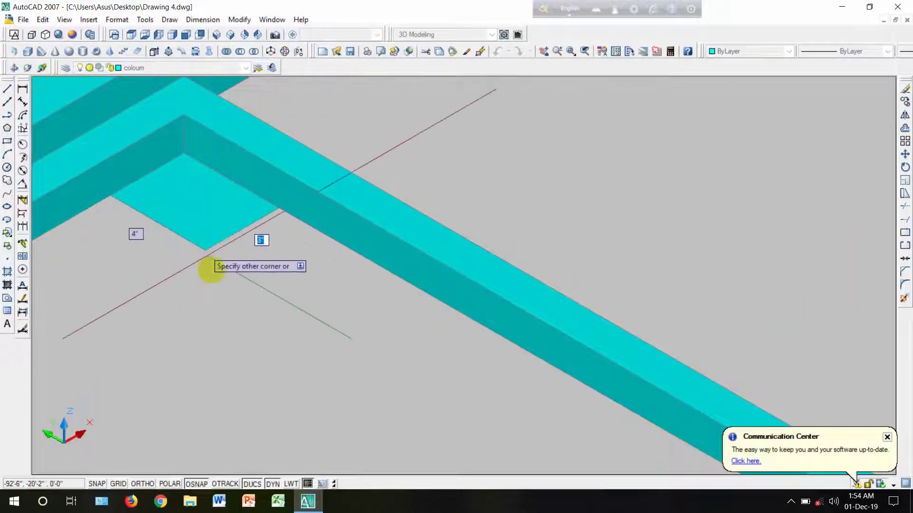
{"action": "scroll", "coordinate": [241, 333], "scroll_direction": "down", "scroll_amount": 5}
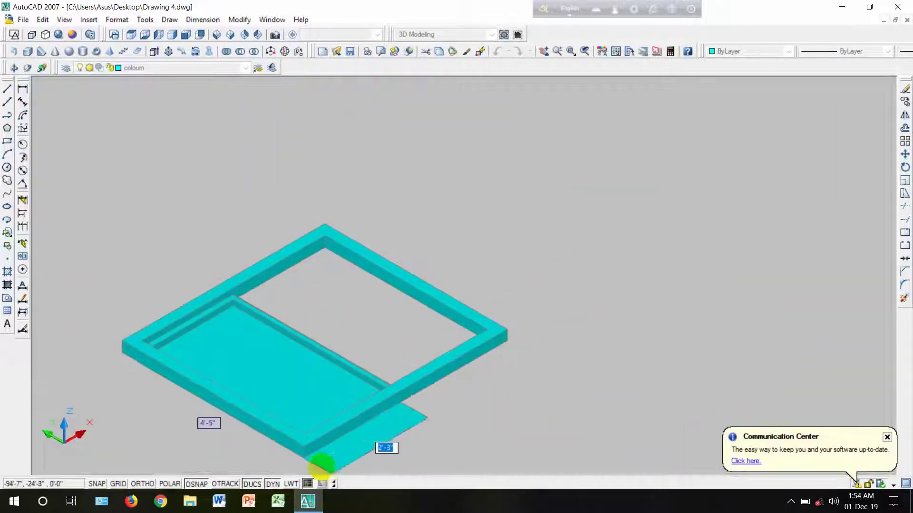
{"action": "scroll", "coordinate": [309, 454], "scroll_direction": "up", "scroll_amount": 5}
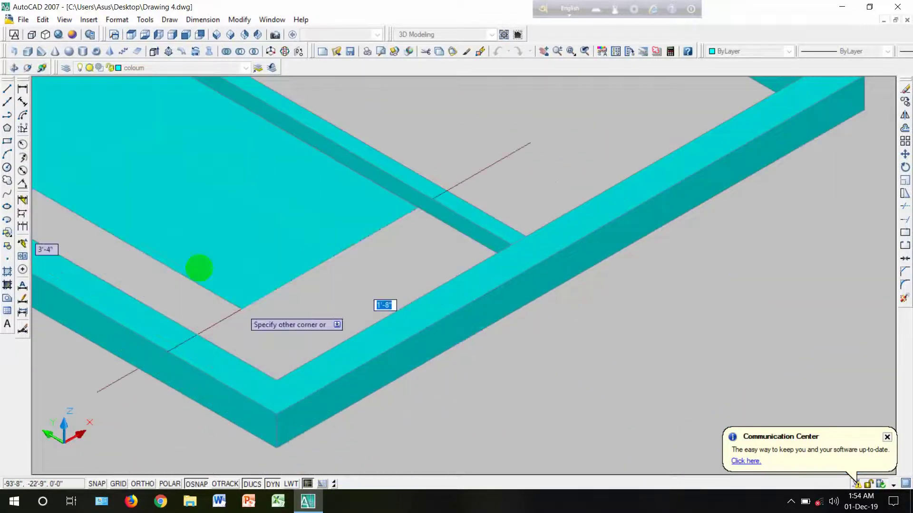
{"action": "left_click", "coordinate": [14, 69]}
{"action": "left_click_drag", "start_coordinate": [171, 255], "coordinate": [573, 194]}
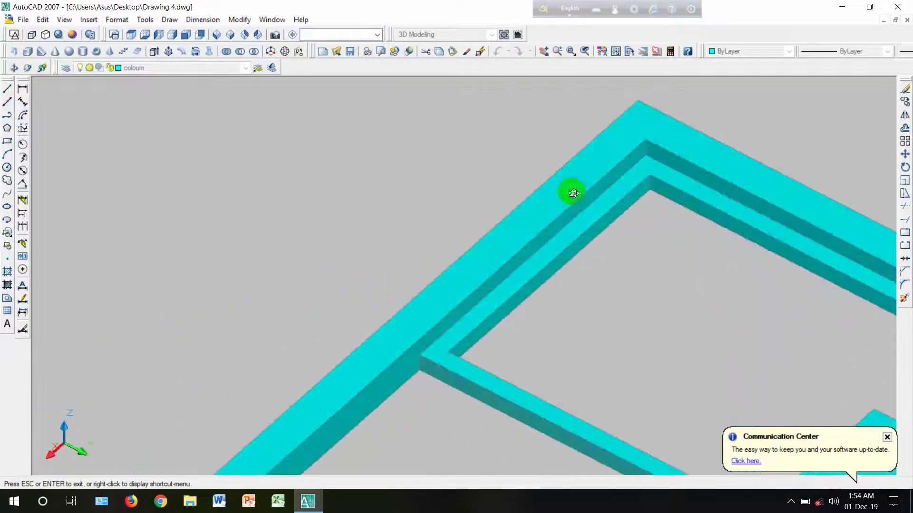
{"action": "key", "text": "Escape"}
{"action": "scroll", "coordinate": [668, 200], "scroll_direction": "up", "scroll_amount": 5}
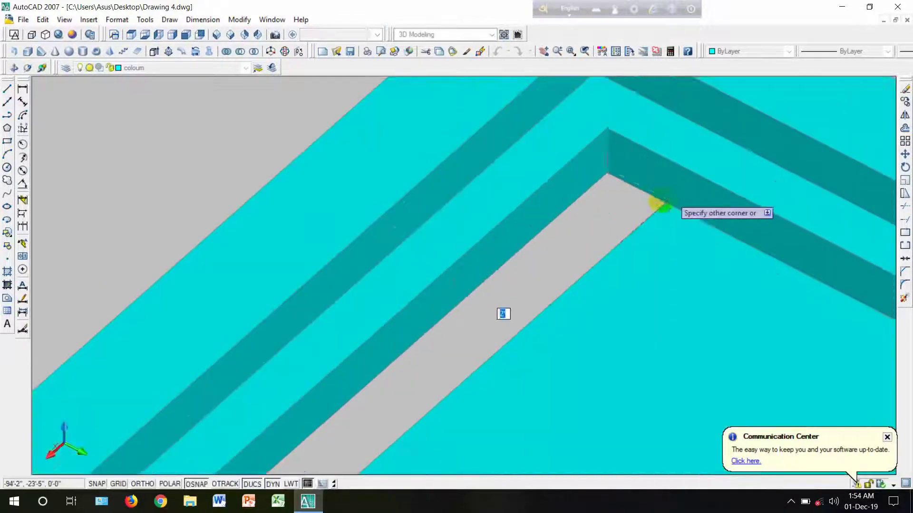
{"action": "scroll", "coordinate": [592, 184], "scroll_direction": "up", "scroll_amount": 4}
{"action": "scroll", "coordinate": [569, 157], "scroll_direction": "up", "scroll_amount": 4}
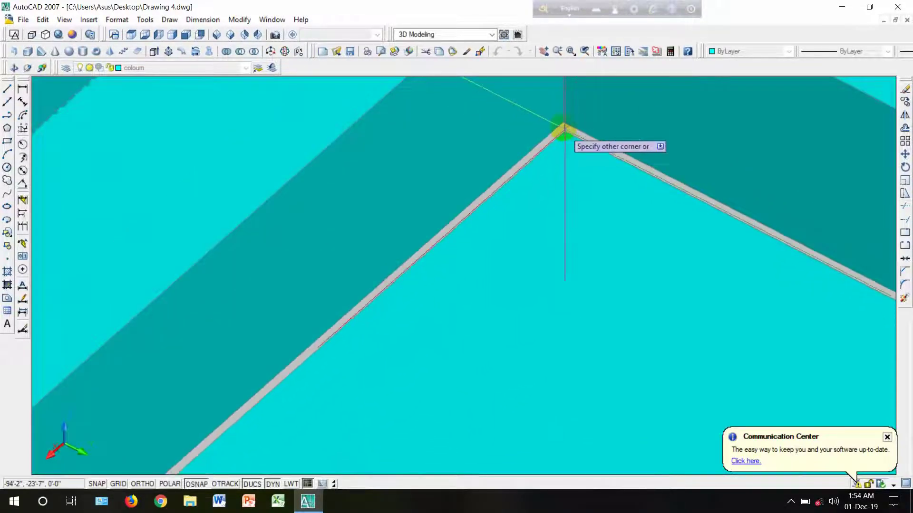
{"action": "scroll", "coordinate": [556, 112], "scroll_direction": "up", "scroll_amount": 2}
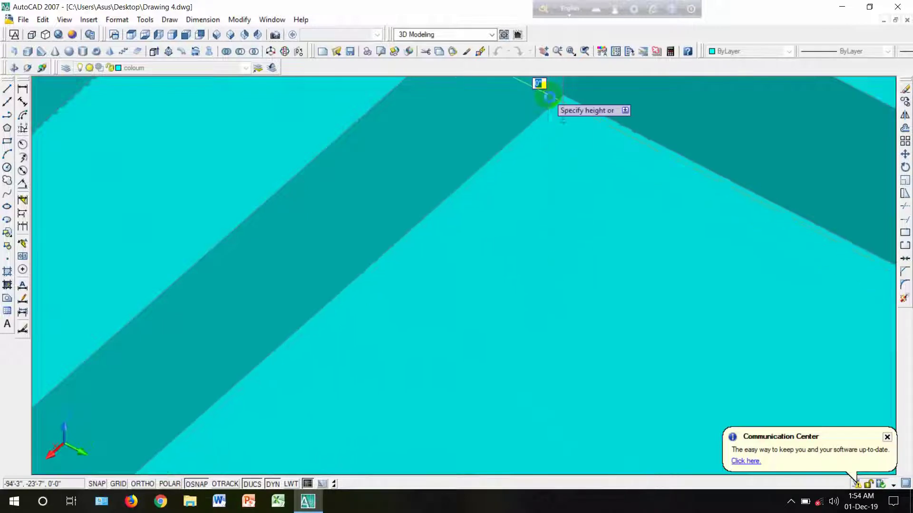
{"action": "type", "text": "0."}
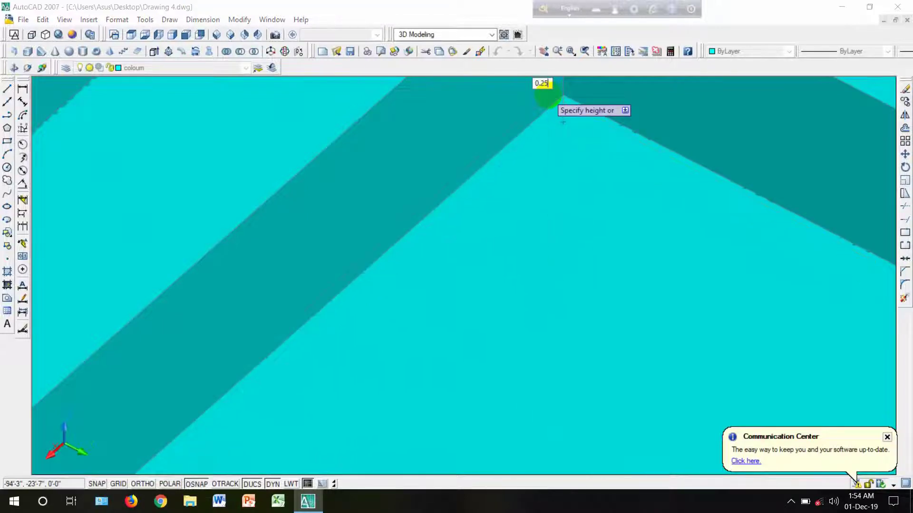
{"action": "type", "text": "25"}
{"action": "key", "text": "Return"}
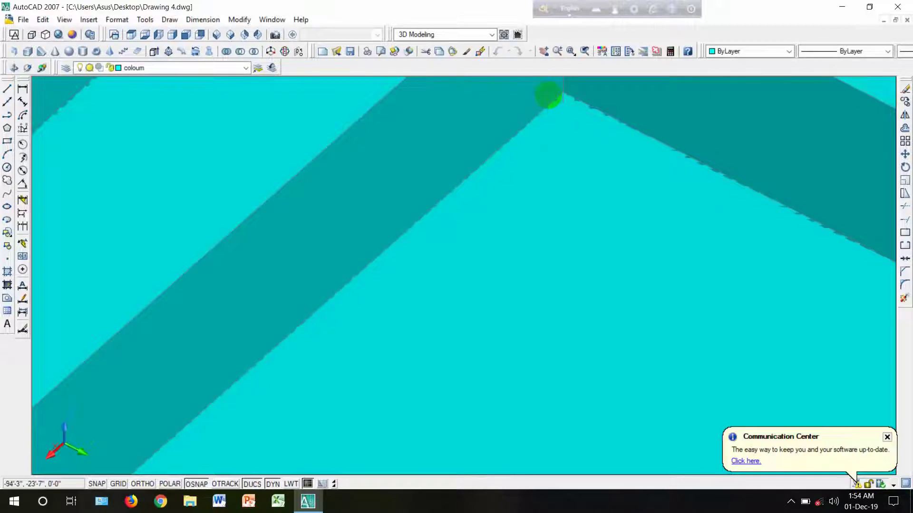
Step: Restore the southwest isometric view and color the glass box blue
{"action": "scroll", "coordinate": [549, 95], "scroll_direction": "down", "scroll_amount": 5}
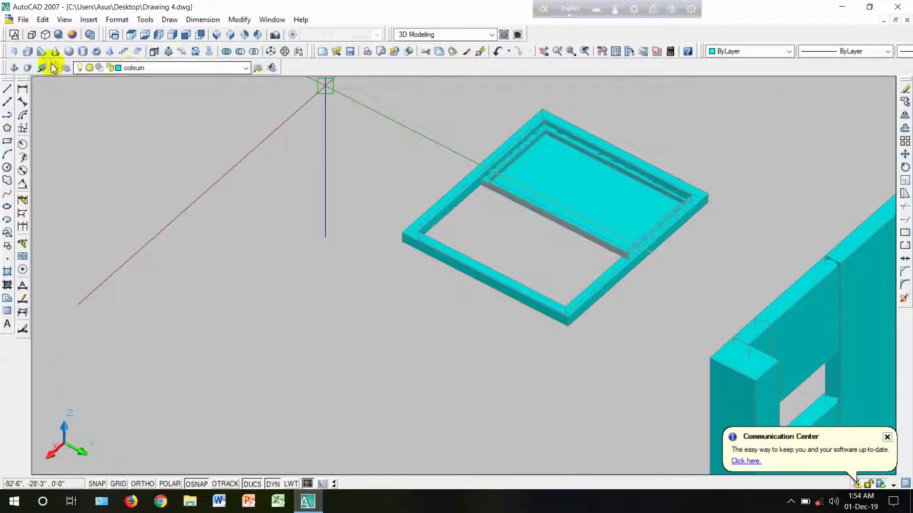
{"action": "left_click", "coordinate": [221, 35]}
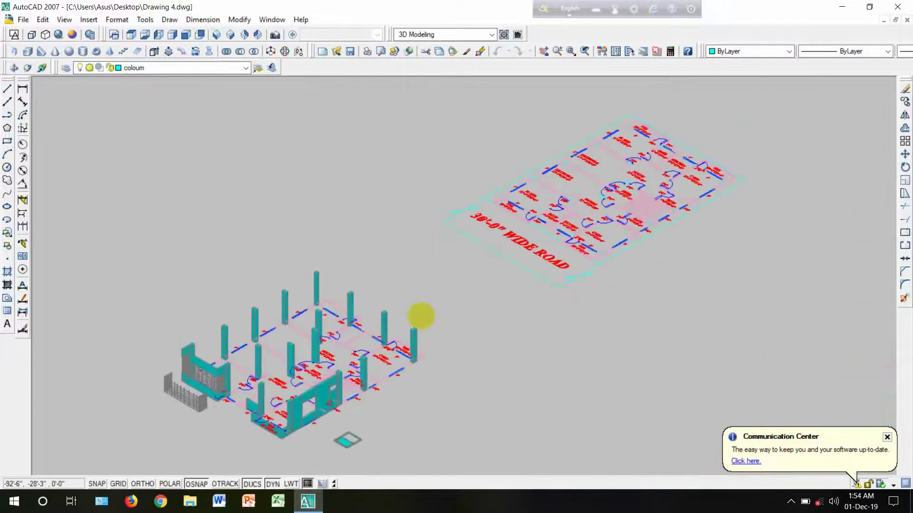
{"action": "scroll", "coordinate": [377, 449], "scroll_direction": "up", "scroll_amount": 10}
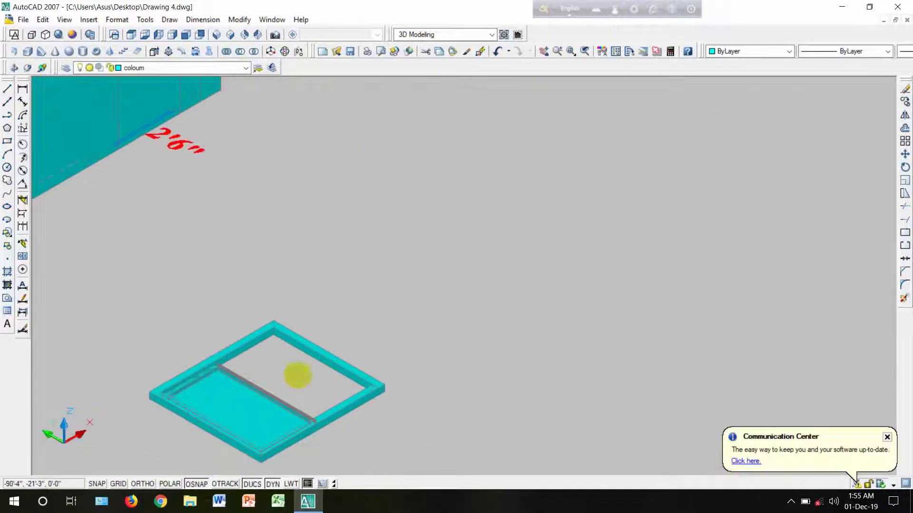
{"action": "scroll", "coordinate": [246, 385], "scroll_direction": "up", "scroll_amount": 3}
{"action": "left_click", "coordinate": [206, 365]}
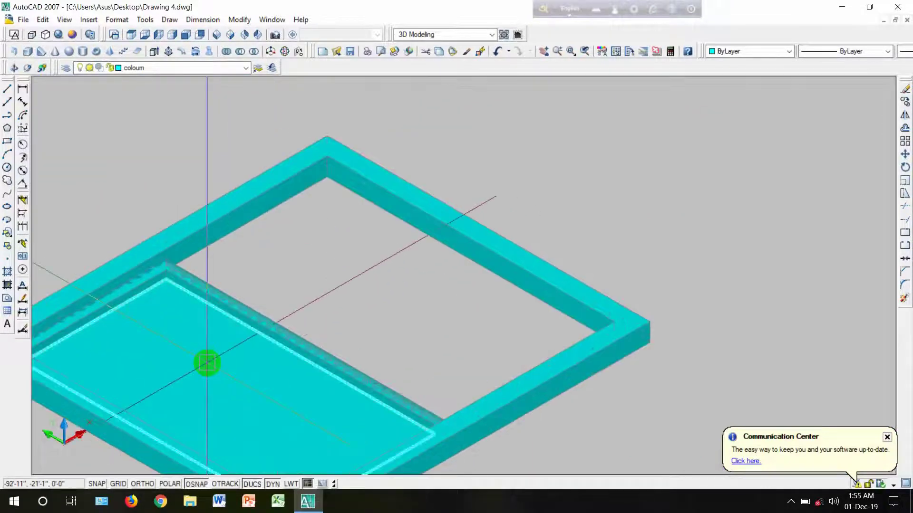
{"action": "left_click", "coordinate": [758, 51]}
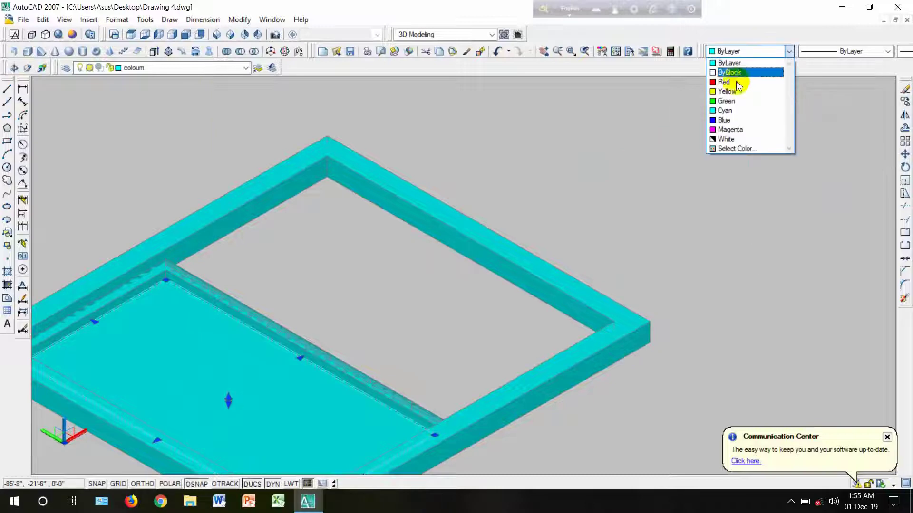
{"action": "left_click", "coordinate": [725, 120]}
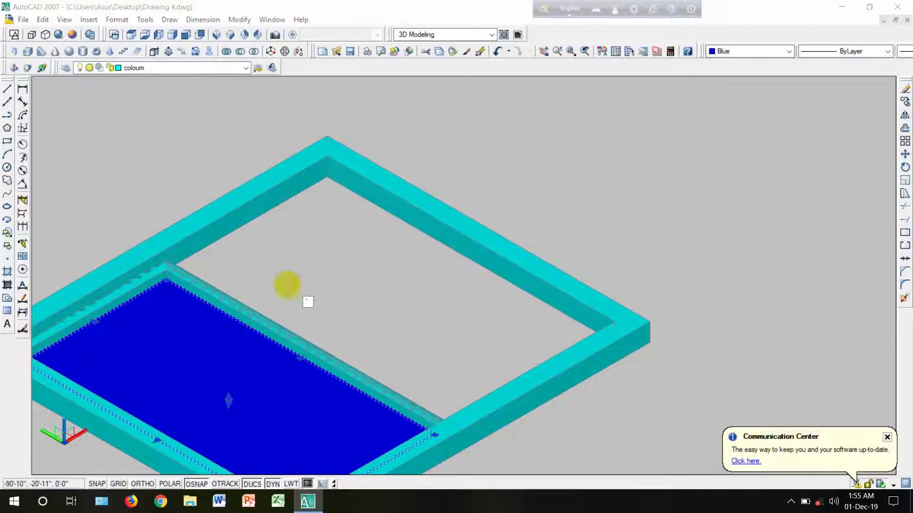
{"action": "key", "text": "Escape"}
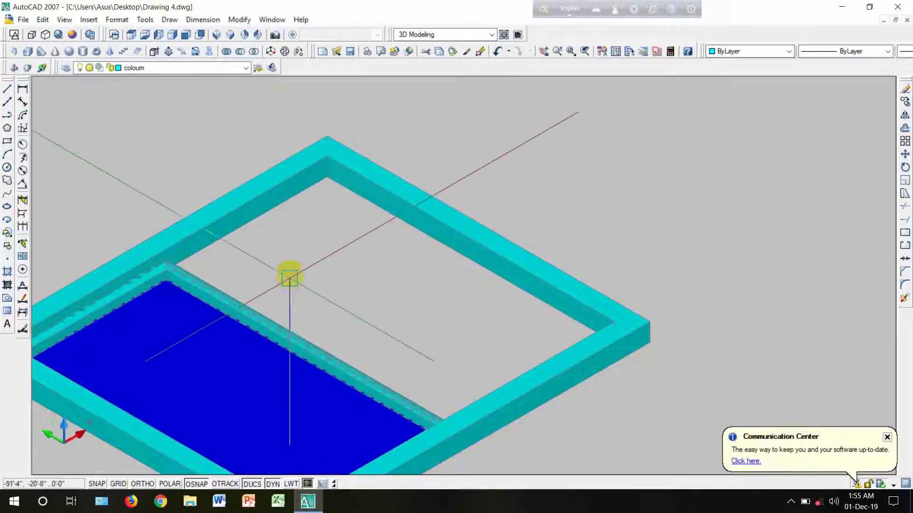
Step: Set the outer window frame's color to index color 8
{"action": "left_click", "coordinate": [746, 51]}
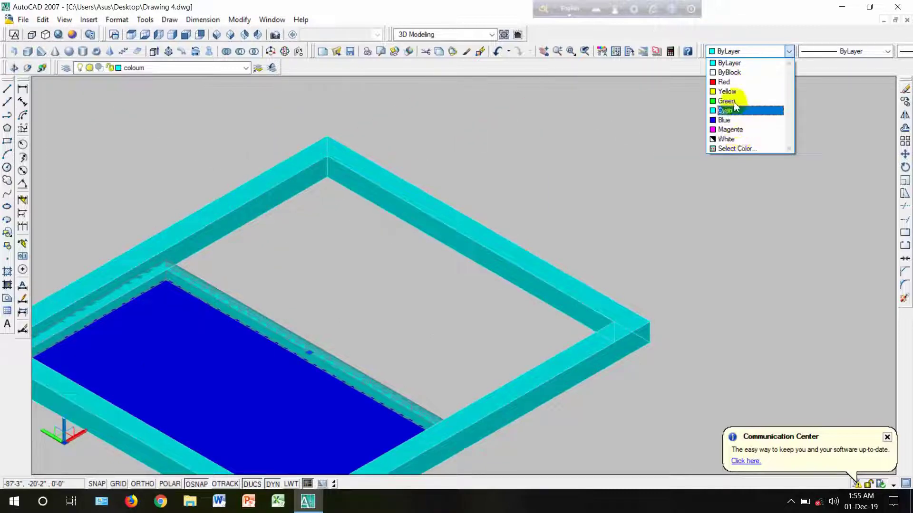
{"action": "left_click", "coordinate": [751, 149]}
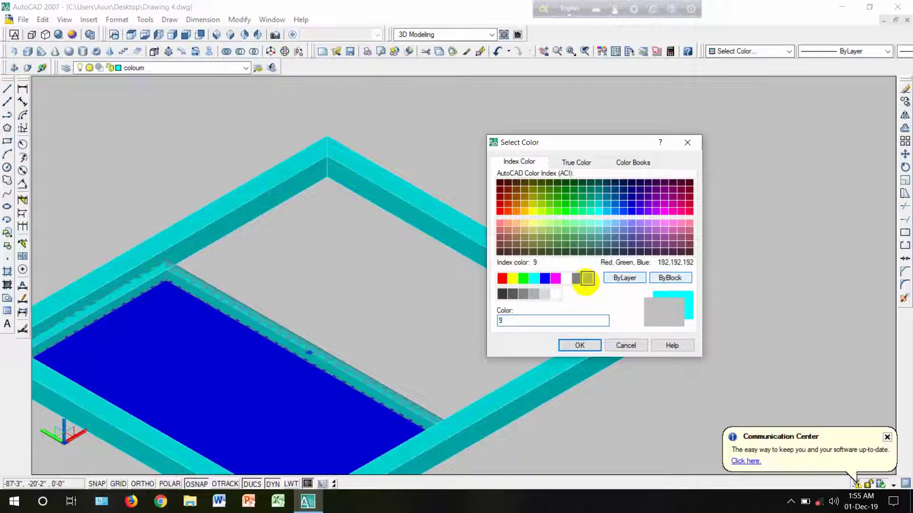
{"action": "left_click", "coordinate": [580, 346]}
Step: Apply Color 8 to the left-half panel frame around the glass
{"action": "scroll", "coordinate": [566, 256], "scroll_direction": "down", "scroll_amount": 3}
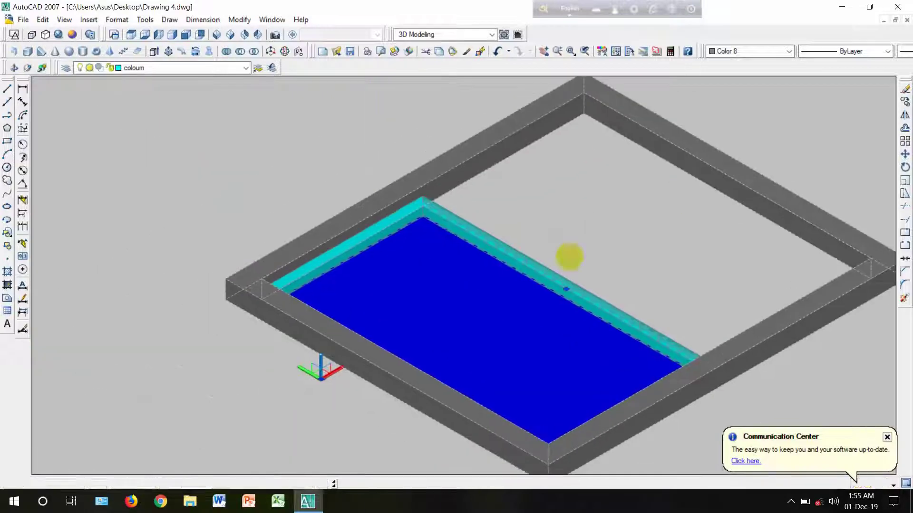
{"action": "scroll", "coordinate": [387, 259], "scroll_direction": "up", "scroll_amount": 6}
{"action": "scroll", "coordinate": [330, 209], "scroll_direction": "down", "scroll_amount": 2}
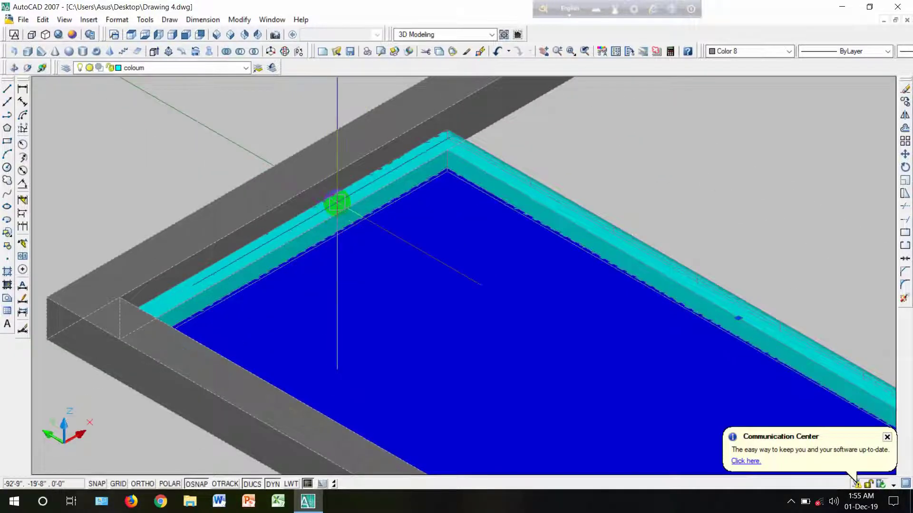
{"action": "scroll", "coordinate": [347, 207], "scroll_direction": "up", "scroll_amount": 5}
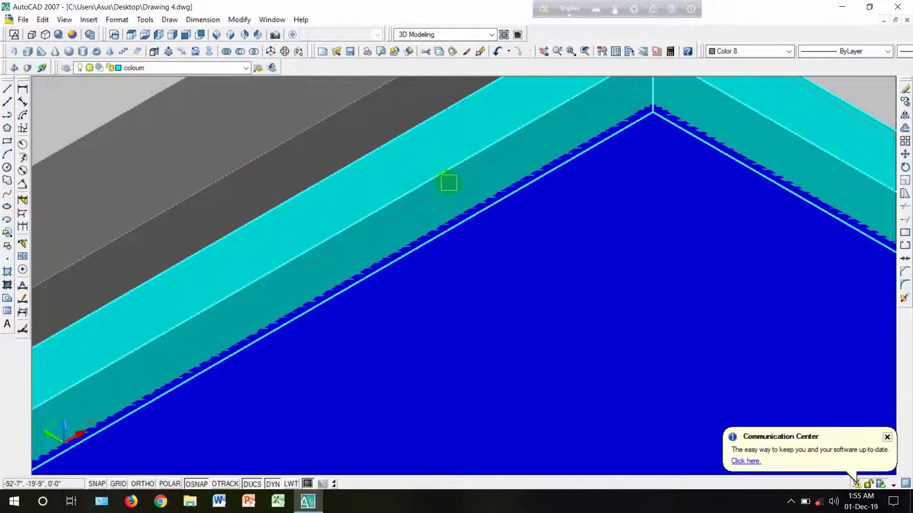
{"action": "left_click", "coordinate": [448, 184]}
{"action": "left_click", "coordinate": [765, 50]}
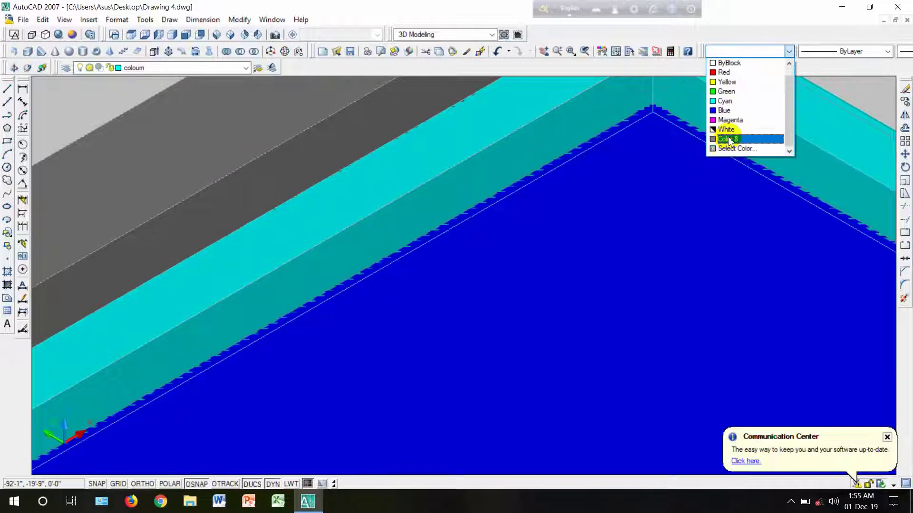
{"action": "left_click", "coordinate": [716, 142]}
{"action": "scroll", "coordinate": [540, 172], "scroll_direction": "down", "scroll_amount": 6}
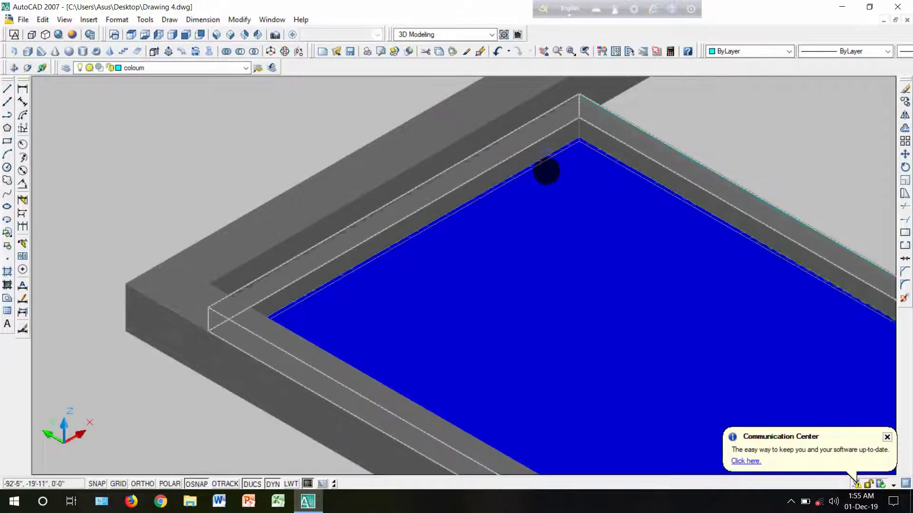
Step: Show the window in the top view with the 2D Wireframe visual style
{"action": "middle_click_drag", "start_coordinate": [584, 190], "coordinate": [491, 248]}
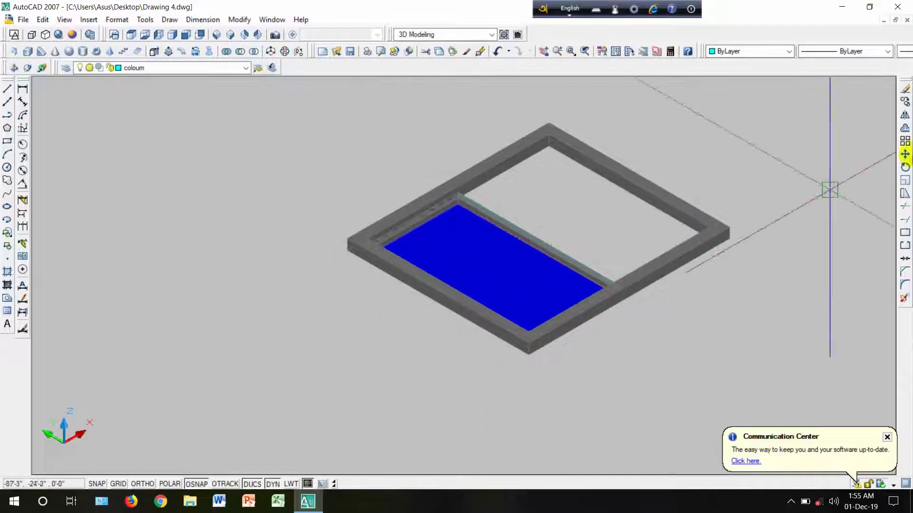
{"action": "left_click", "coordinate": [905, 154]}
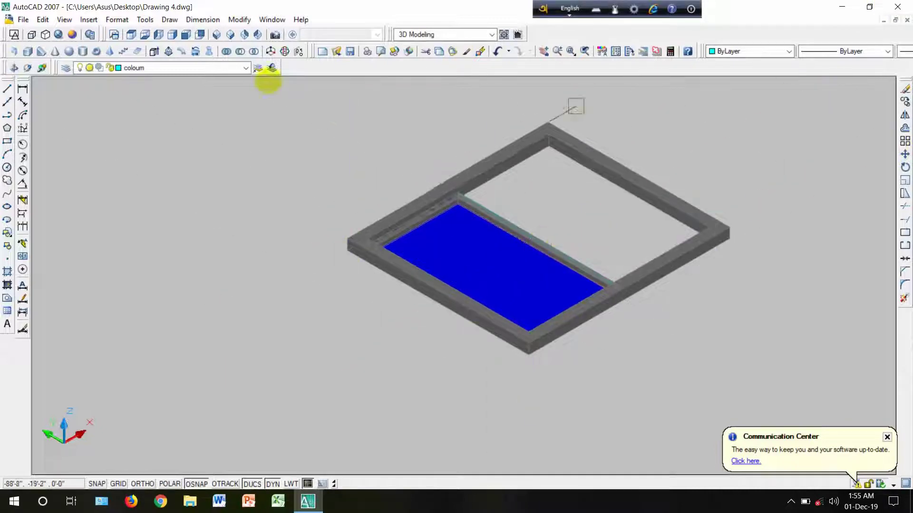
{"action": "left_click", "coordinate": [131, 35]}
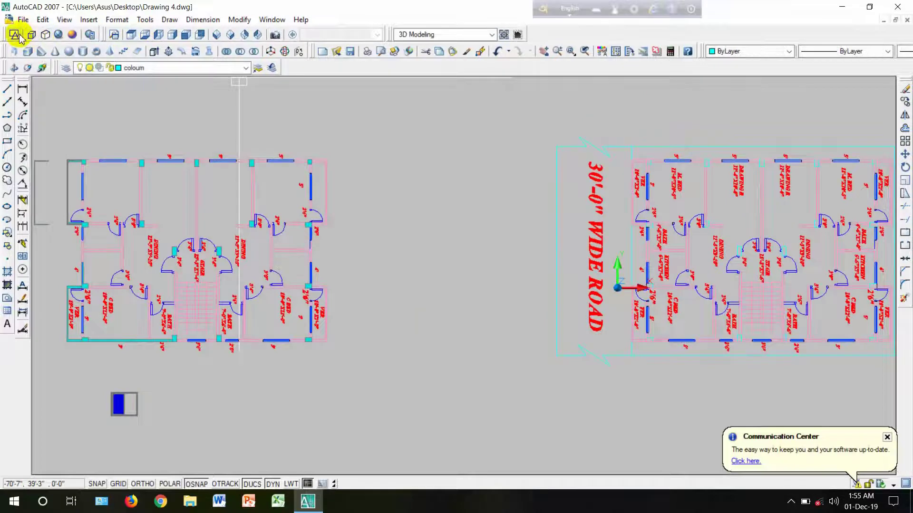
{"action": "left_click", "coordinate": [14, 34]}
{"action": "middle_click_drag", "start_coordinate": [217, 243], "coordinate": [377, 223]}
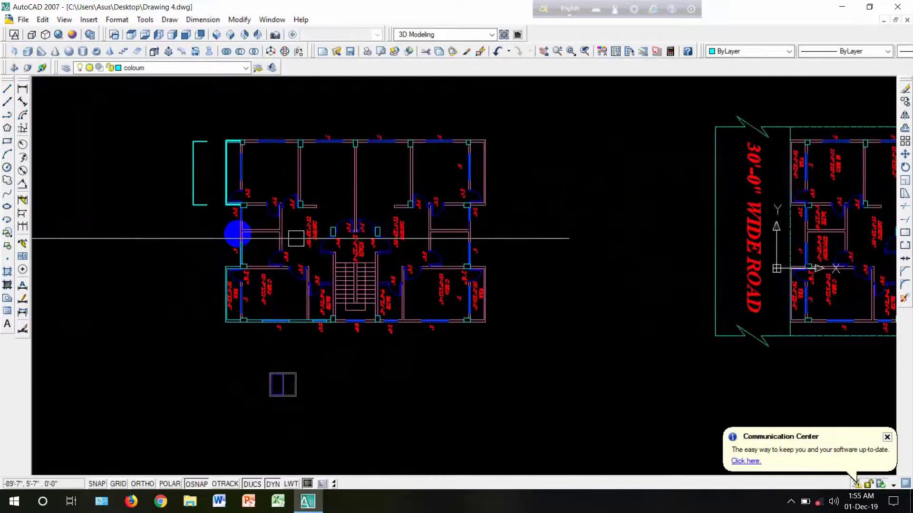
{"action": "scroll", "coordinate": [283, 384], "scroll_direction": "up", "scroll_amount": 8}
{"action": "middle_click_drag", "start_coordinate": [285, 383], "coordinate": [359, 330]}
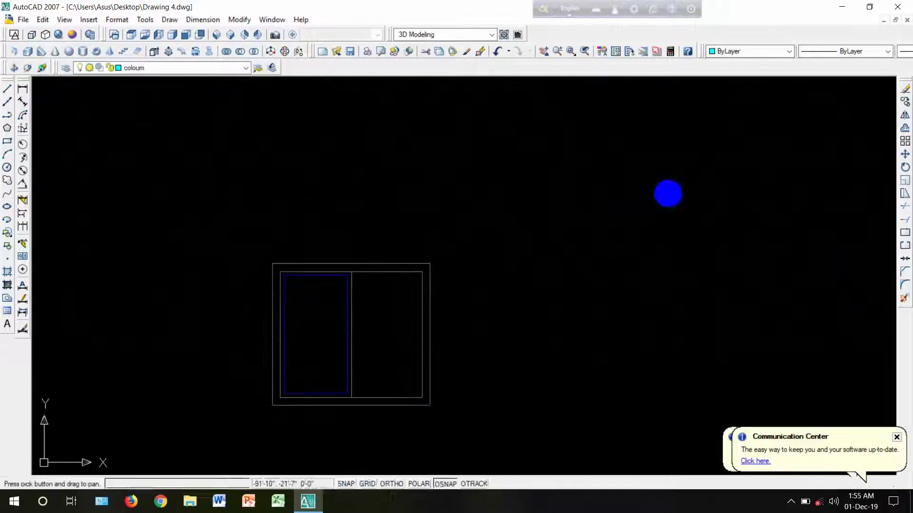
Step: Mirror the left panel frame and its glass to the right half across the window's vertical centre line, keeping the originals
{"action": "left_click", "coordinate": [905, 116]}
{"action": "scroll", "coordinate": [409, 337], "scroll_direction": "up", "scroll_amount": 2}
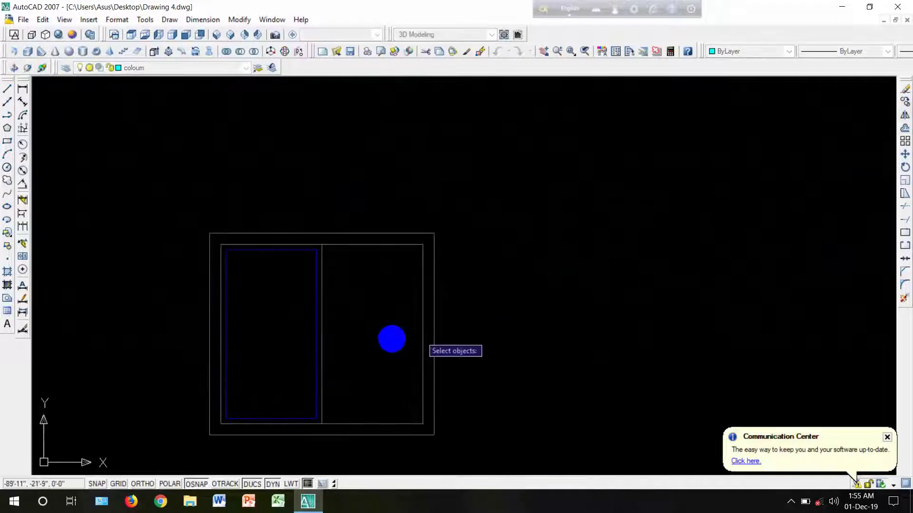
{"action": "left_click", "coordinate": [324, 345]}
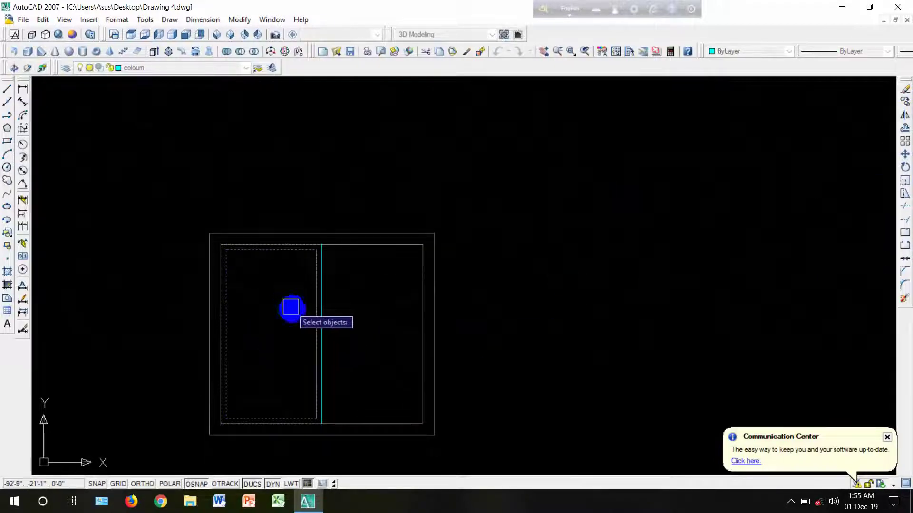
{"action": "key", "text": "Return"}
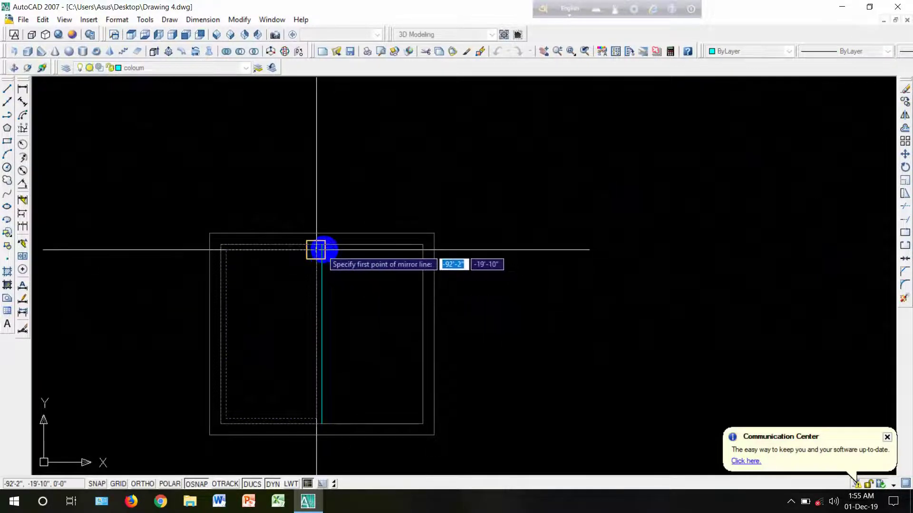
{"action": "left_click", "coordinate": [320, 247]}
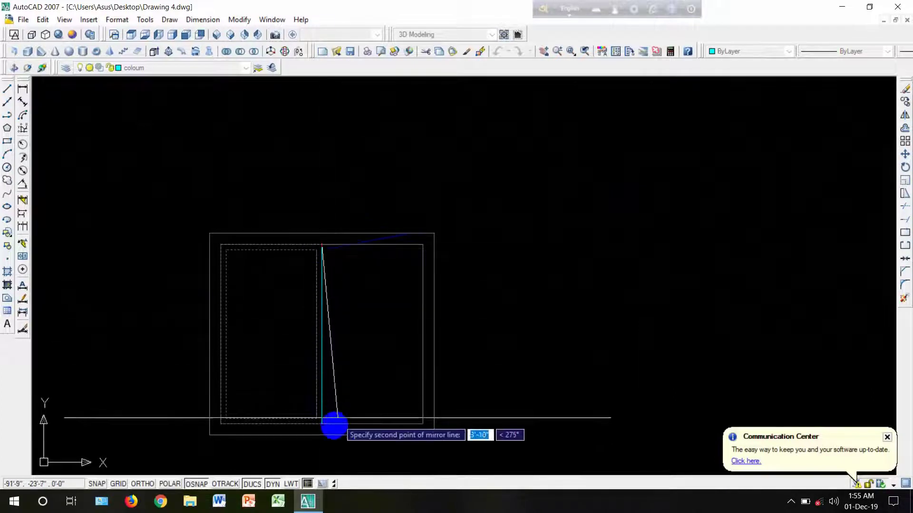
{"action": "scroll", "coordinate": [335, 421], "scroll_direction": "up", "scroll_amount": 3}
{"action": "left_click", "coordinate": [306, 422]}
{"action": "key", "text": "Return"}
{"action": "scroll", "coordinate": [357, 343], "scroll_direction": "down", "scroll_amount": 2}
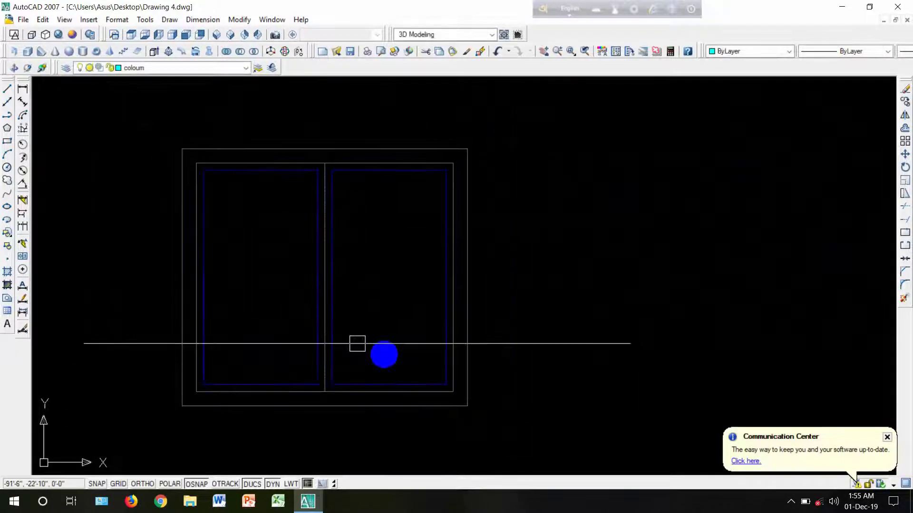
Step: Show the model in the southwest isometric view with the Realistic visual style
{"action": "scroll", "coordinate": [357, 344], "scroll_direction": "down", "scroll_amount": 4}
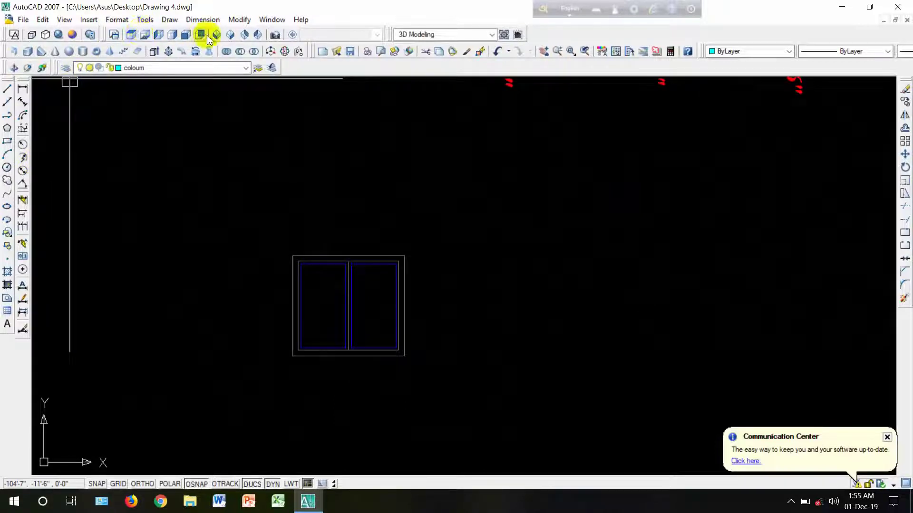
{"action": "left_click_drag", "start_coordinate": [84, 41], "coordinate": [163, 41]}
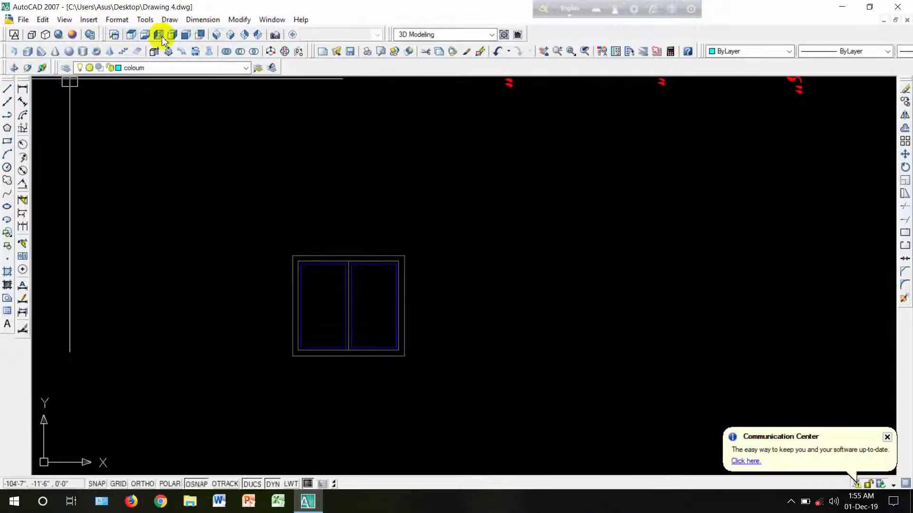
{"action": "left_click", "coordinate": [217, 35]}
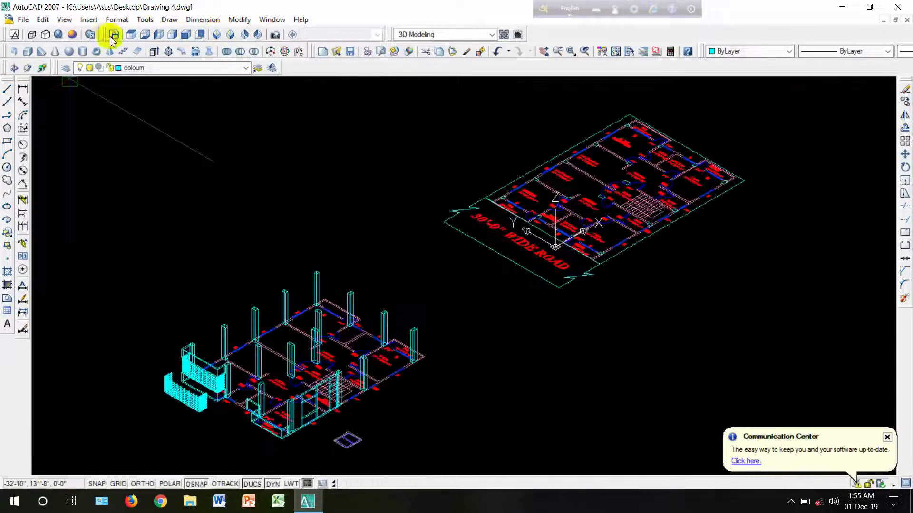
{"action": "left_click", "coordinate": [59, 35]}
{"action": "scroll", "coordinate": [366, 323], "scroll_direction": "up", "scroll_amount": 5}
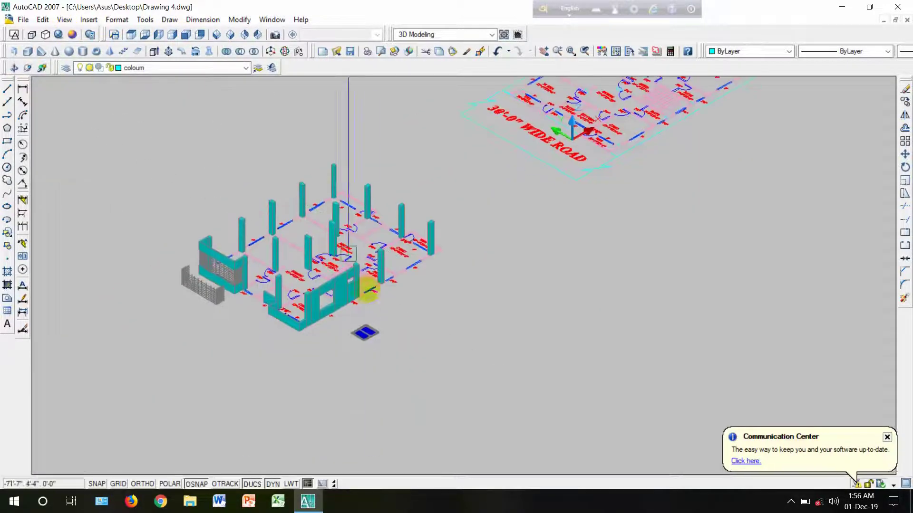
{"action": "scroll", "coordinate": [369, 333], "scroll_direction": "up", "scroll_amount": 4}
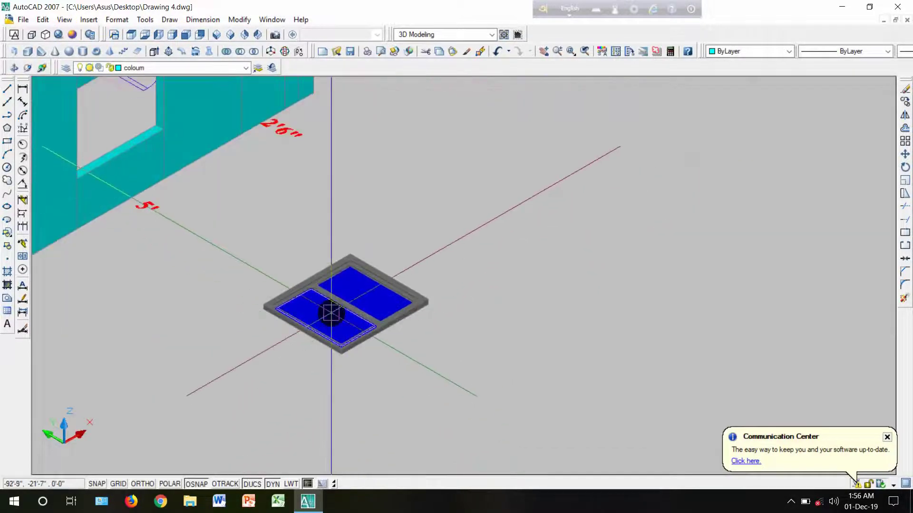
{"action": "scroll", "coordinate": [328, 333], "scroll_direction": "down", "scroll_amount": 6}
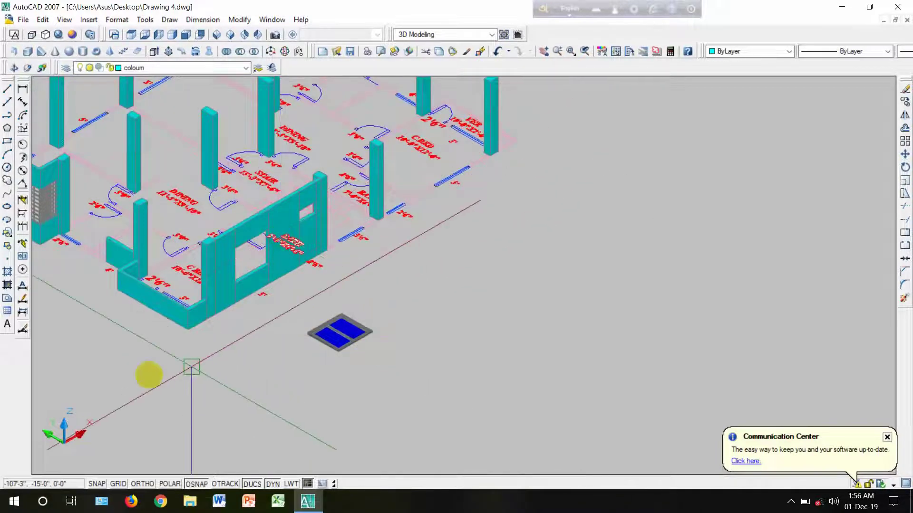
{"action": "scroll", "coordinate": [347, 380], "scroll_direction": "up", "scroll_amount": 4}
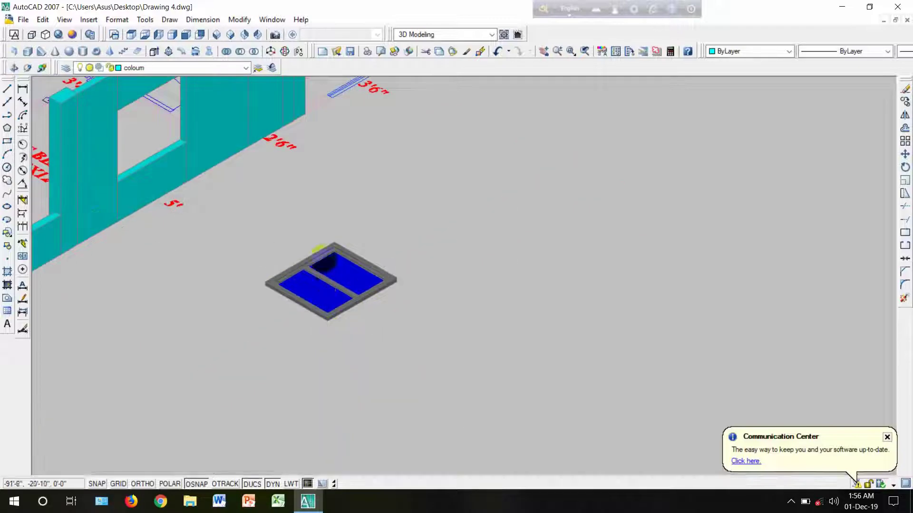
Step: Stand the whole window upright by rotating it 90° in 3D about the lower front edge of its outer frame, parallel to X
{"action": "scroll", "coordinate": [329, 272], "scroll_direction": "up", "scroll_amount": 2}
{"action": "middle_click_drag", "start_coordinate": [330, 276], "coordinate": [347, 321]}
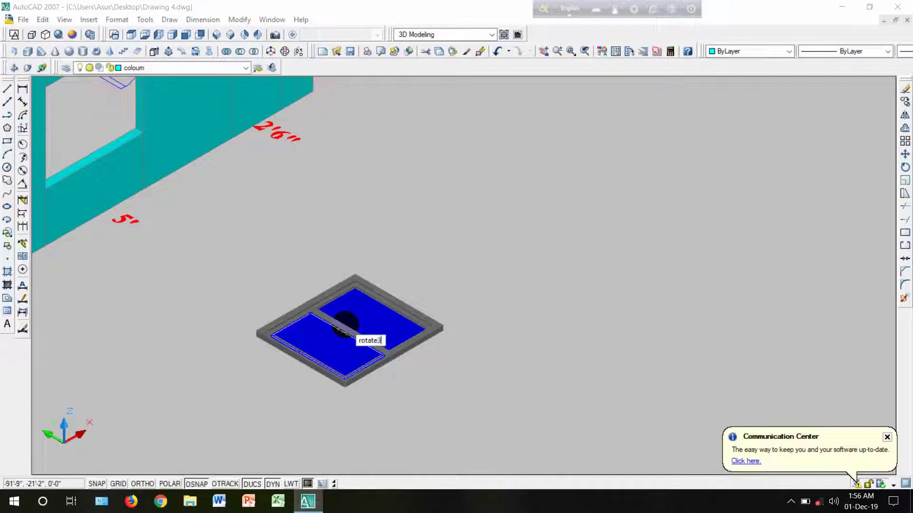
{"action": "key", "text": "Return"}
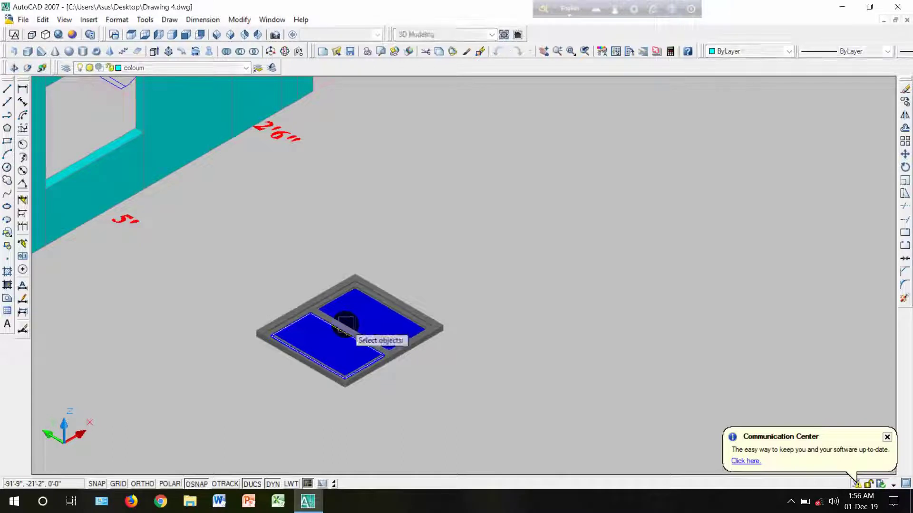
{"action": "left_click", "coordinate": [458, 389]}
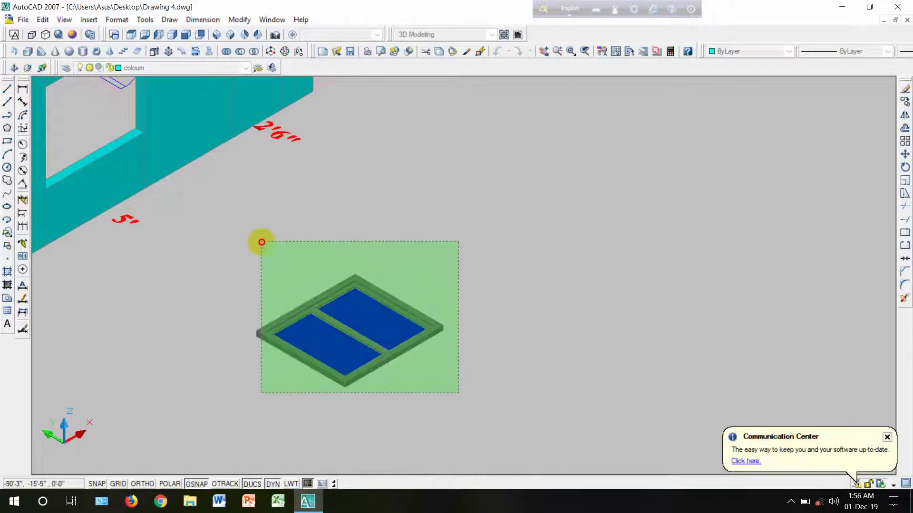
{"action": "left_click", "coordinate": [261, 242]}
{"action": "key", "text": "Return"}
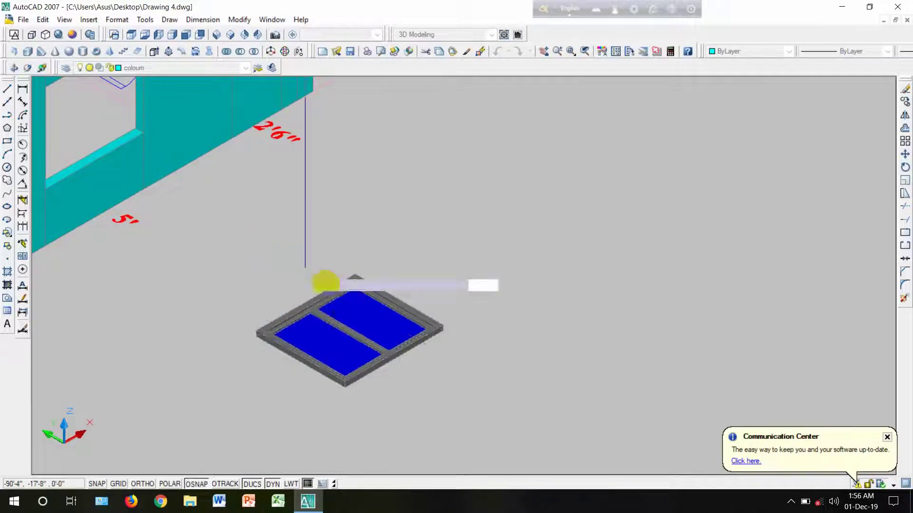
{"action": "scroll", "coordinate": [345, 361], "scroll_direction": "up", "scroll_amount": 6}
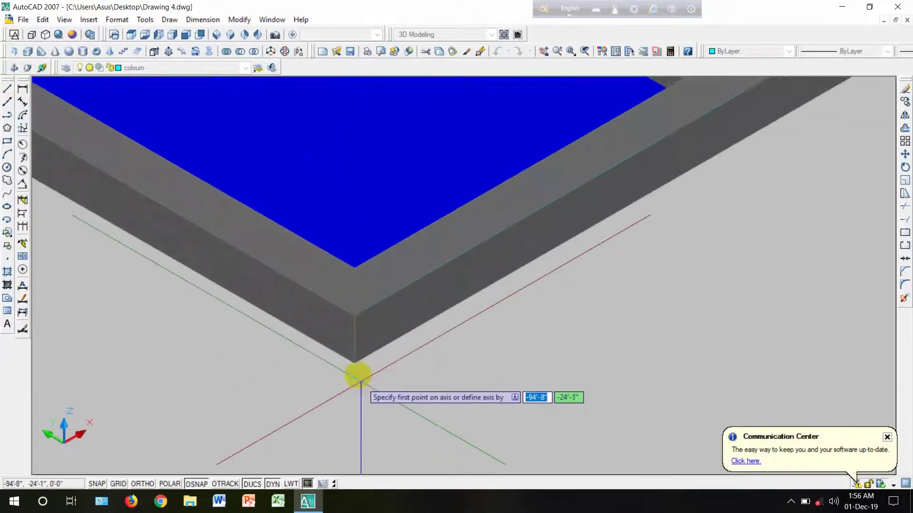
{"action": "scroll", "coordinate": [504, 276], "scroll_direction": "down", "scroll_amount": 6}
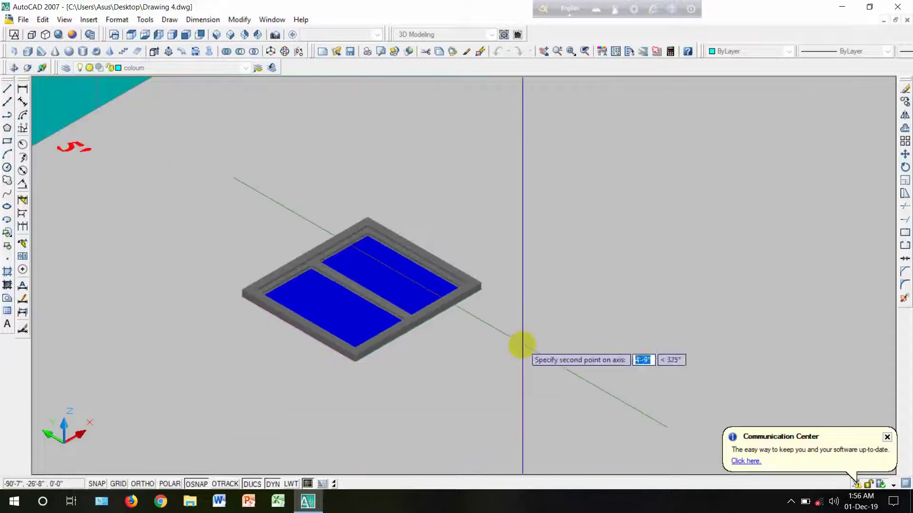
{"action": "scroll", "coordinate": [501, 284], "scroll_direction": "up", "scroll_amount": 8}
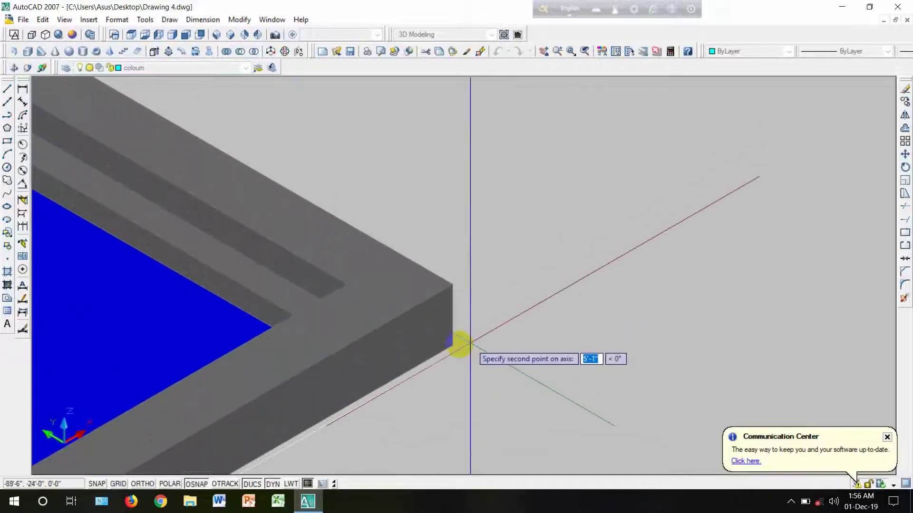
{"action": "left_click", "coordinate": [451, 343]}
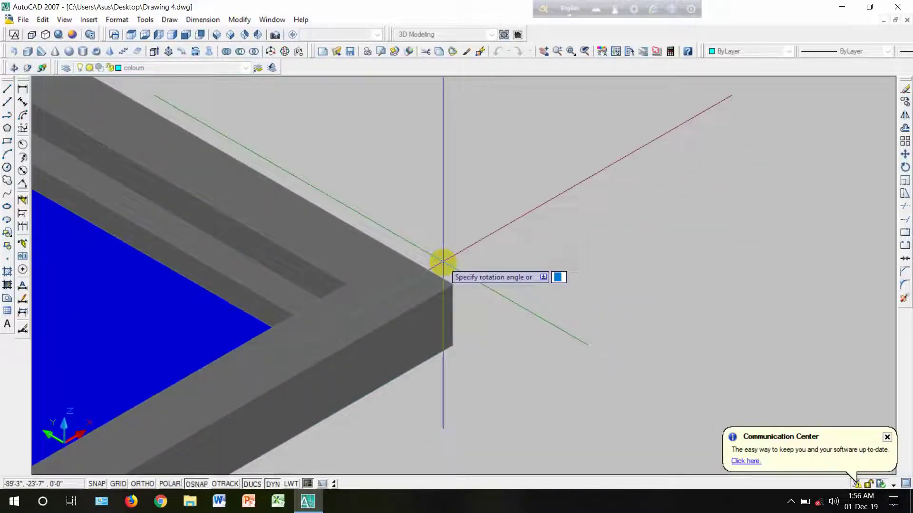
{"action": "type", "text": "90"}
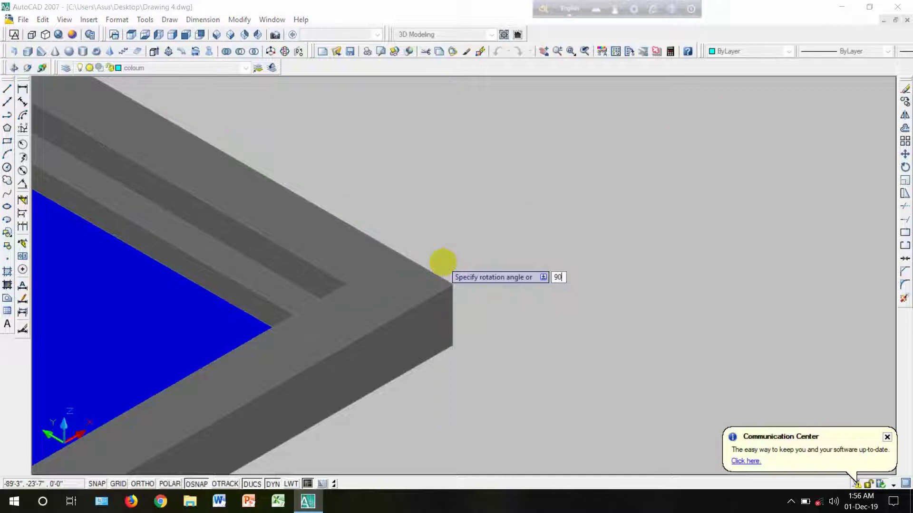
{"action": "key", "text": "Return"}
{"action": "scroll", "coordinate": [523, 284], "scroll_direction": "down", "scroll_amount": 5}
{"action": "scroll", "coordinate": [518, 276], "scroll_direction": "down", "scroll_amount": 5}
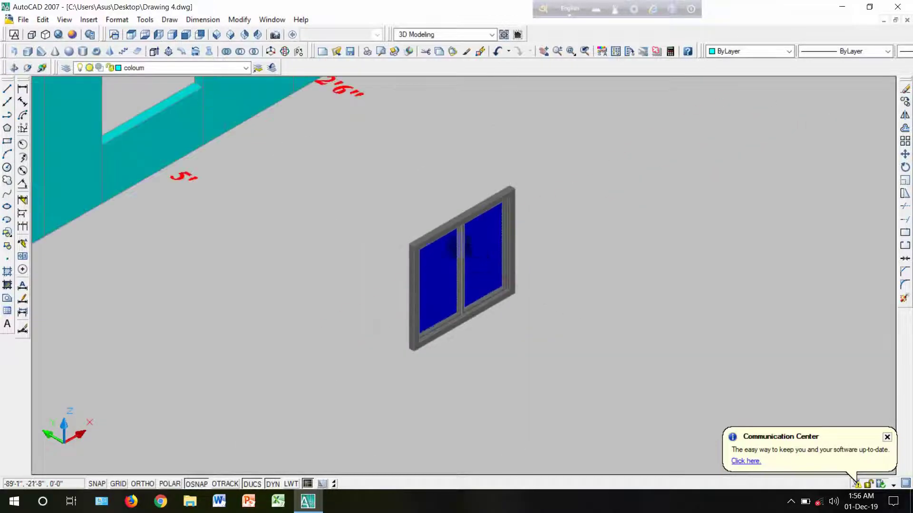
Step: Convert all the window's frame and glass objects into a single block named vbn
{"action": "scroll", "coordinate": [458, 235], "scroll_direction": "up", "scroll_amount": 5}
{"action": "scroll", "coordinate": [464, 254], "scroll_direction": "down", "scroll_amount": 5}
{"action": "scroll", "coordinate": [452, 247], "scroll_direction": "up", "scroll_amount": 5}
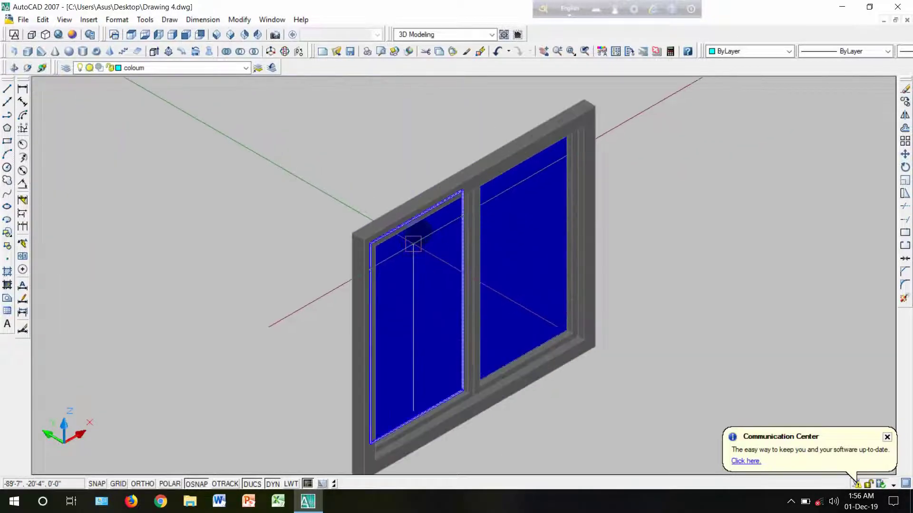
{"action": "scroll", "coordinate": [413, 241], "scroll_direction": "down", "scroll_amount": 5}
{"action": "scroll", "coordinate": [465, 253], "scroll_direction": "up", "scroll_amount": 4}
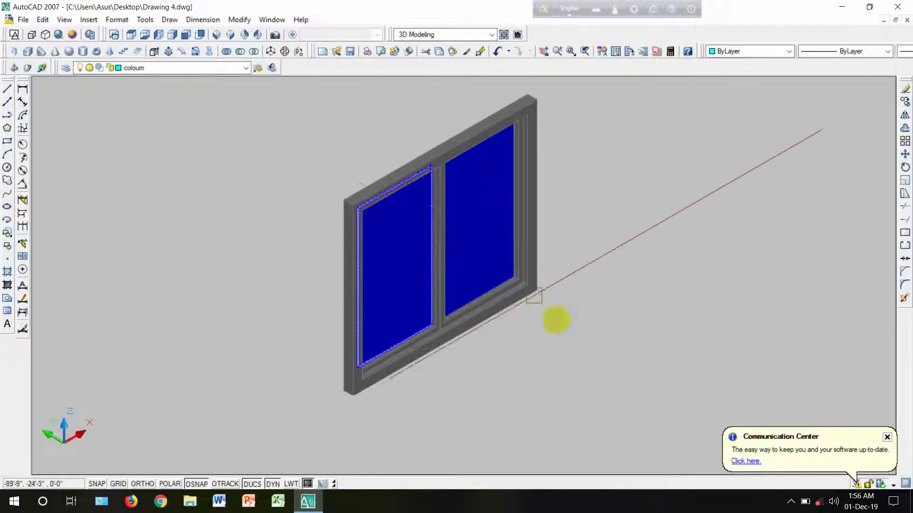
{"action": "left_click", "coordinate": [568, 330]}
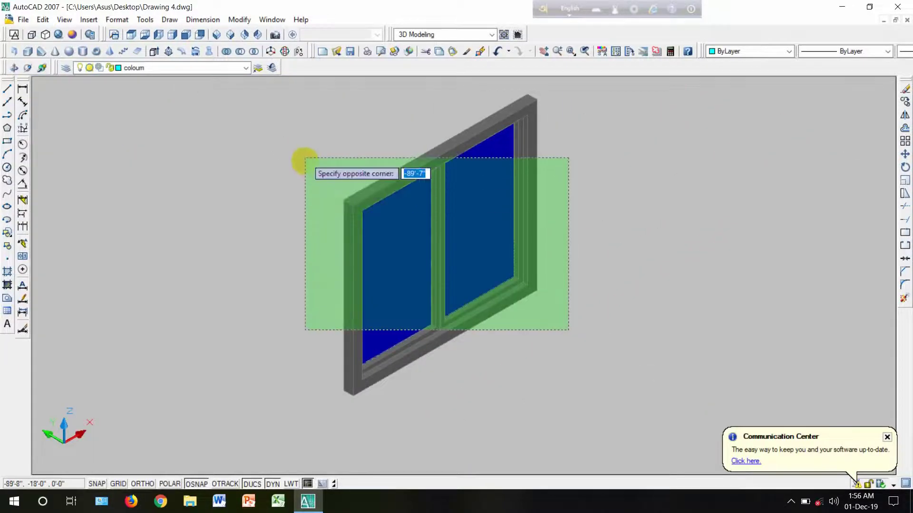
{"action": "left_click", "coordinate": [305, 161]}
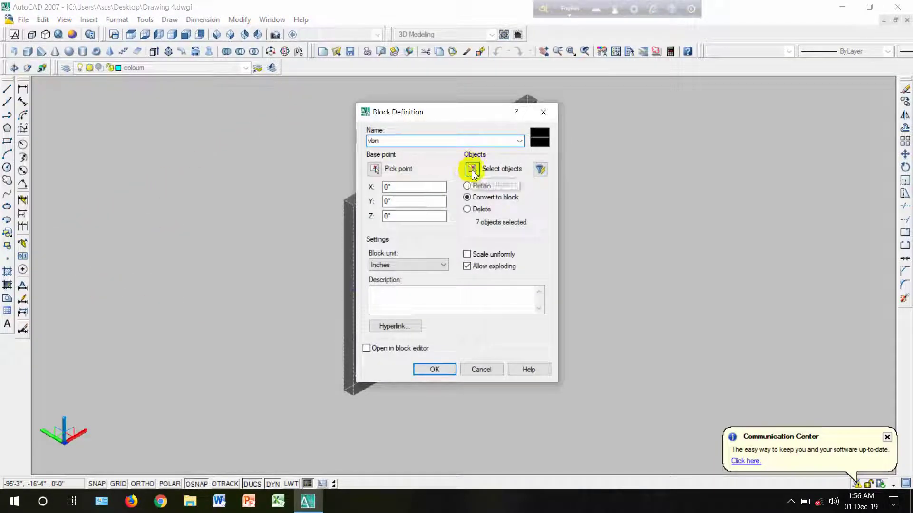
{"action": "left_click", "coordinate": [473, 170]}
{"action": "left_click", "coordinate": [604, 344]}
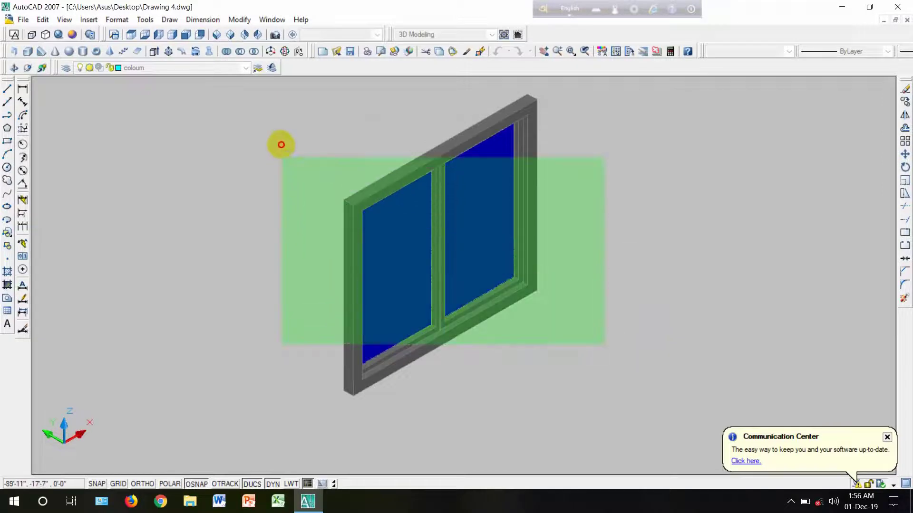
{"action": "left_click", "coordinate": [281, 144]}
{"action": "key", "text": "Return"}
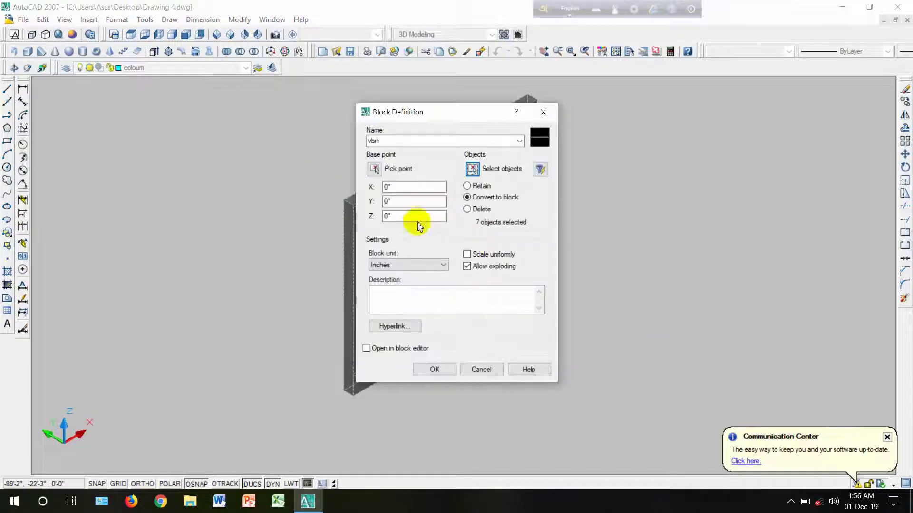
{"action": "left_click", "coordinate": [445, 369]}
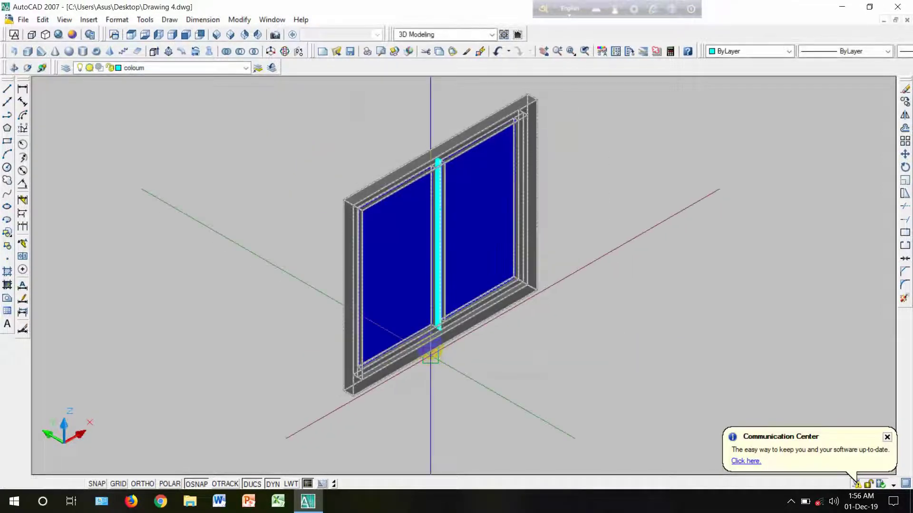
Step: Copy the window block from its lower front corner into the 5' opening in the C BED side wall
{"action": "scroll", "coordinate": [423, 304], "scroll_direction": "down", "scroll_amount": 5}
{"action": "scroll", "coordinate": [262, 239], "scroll_direction": "up", "scroll_amount": 3}
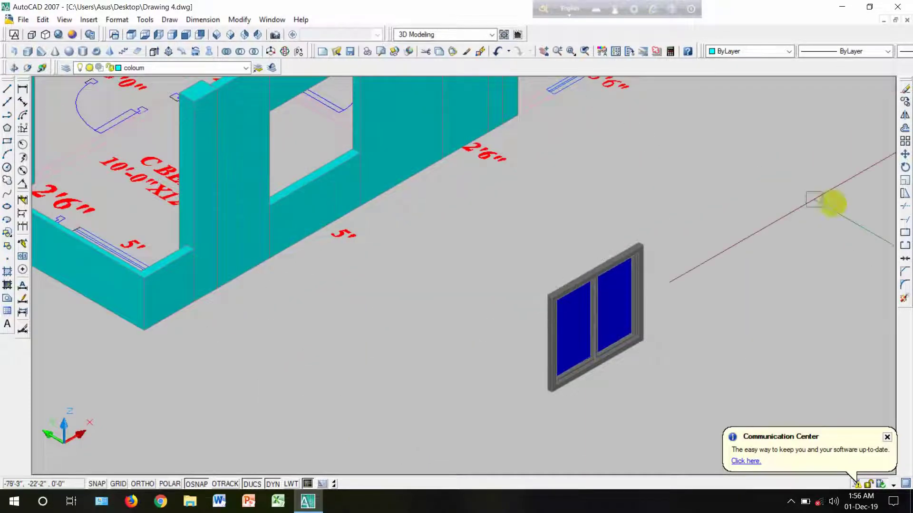
{"action": "left_click", "coordinate": [904, 101]}
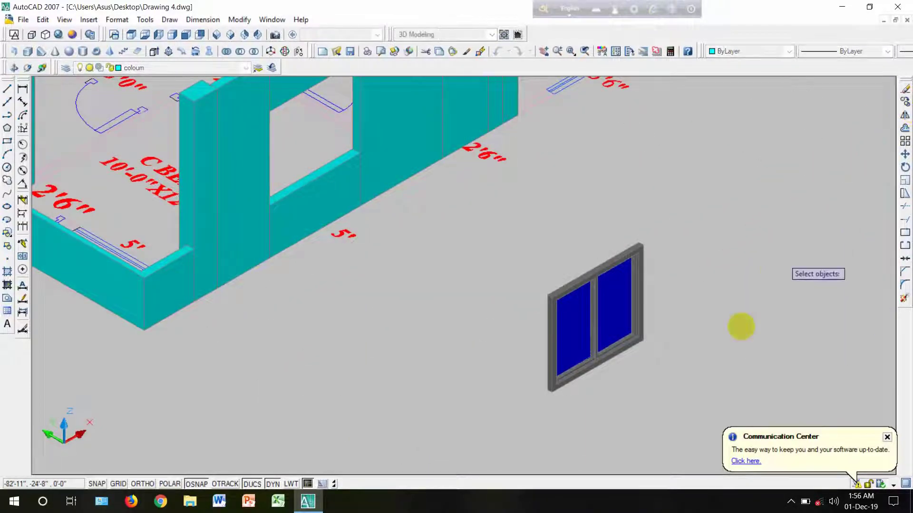
{"action": "scroll", "coordinate": [556, 395], "scroll_direction": "up", "scroll_amount": 5}
{"action": "left_click", "coordinate": [655, 370]}
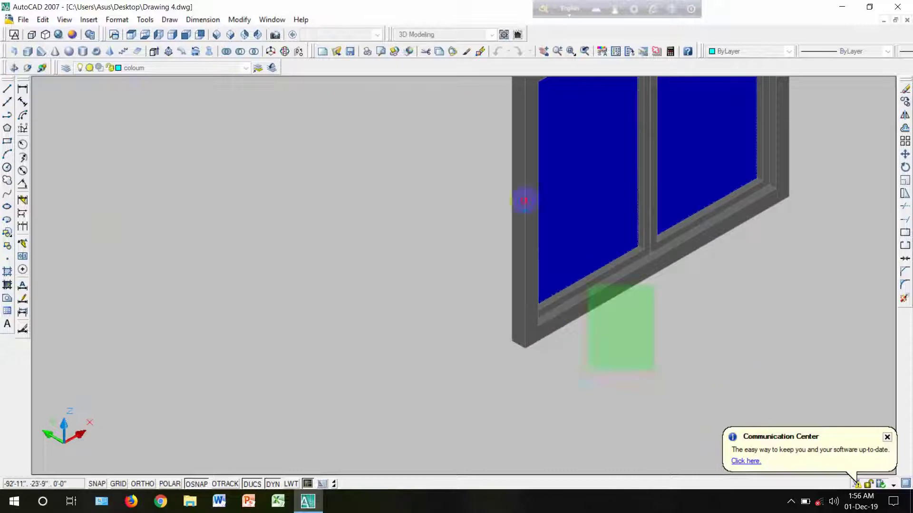
{"action": "left_click", "coordinate": [506, 185]}
{"action": "right_click", "coordinate": [519, 229]}
{"action": "scroll", "coordinate": [530, 371], "scroll_direction": "up", "scroll_amount": 5}
{"action": "scroll", "coordinate": [526, 357], "scroll_direction": "up", "scroll_amount": 3}
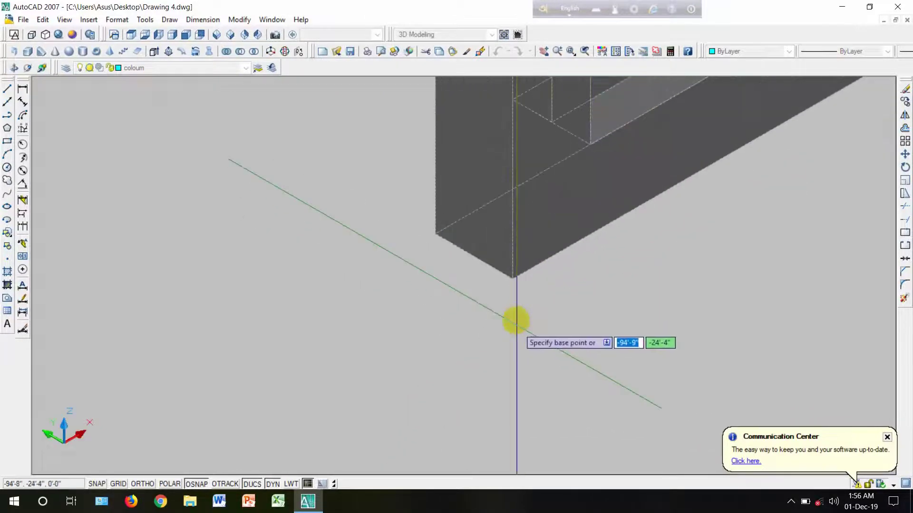
{"action": "left_click", "coordinate": [512, 278]}
{"action": "scroll", "coordinate": [518, 323], "scroll_direction": "down", "scroll_amount": 5}
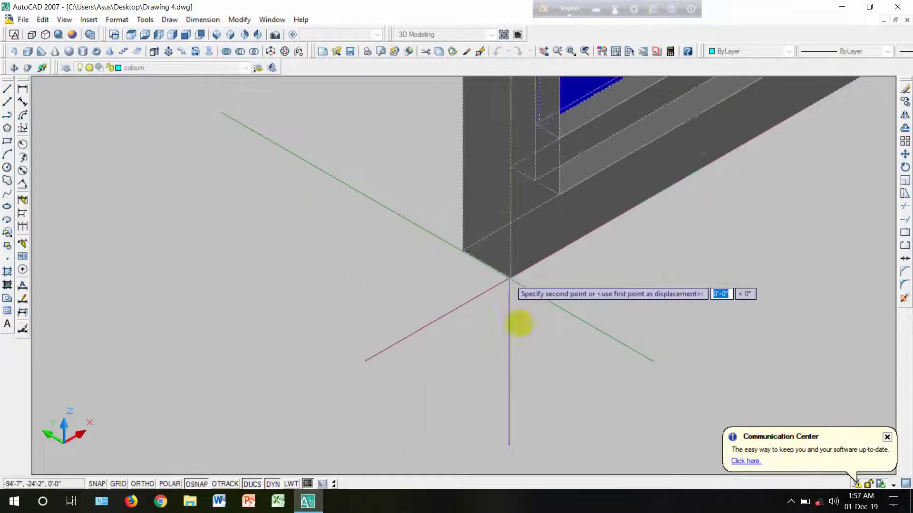
{"action": "scroll", "coordinate": [365, 213], "scroll_direction": "up", "scroll_amount": 5}
{"action": "scroll", "coordinate": [365, 213], "scroll_direction": "up", "scroll_amount": 3}
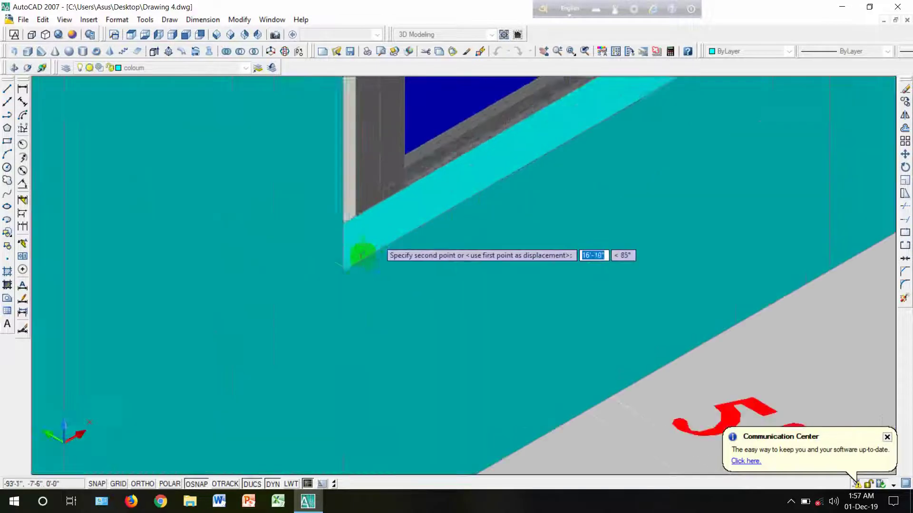
{"action": "scroll", "coordinate": [344, 270], "scroll_direction": "down", "scroll_amount": 4}
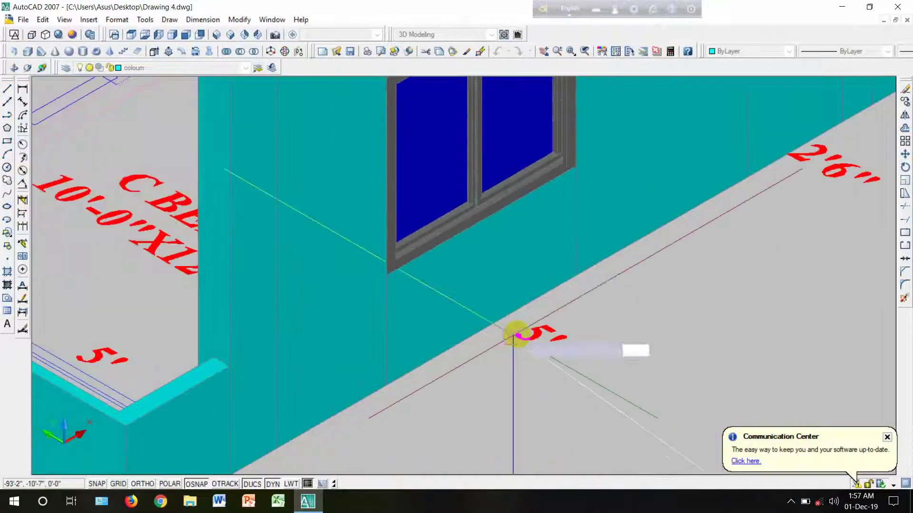
{"action": "left_click", "coordinate": [526, 329]}
{"action": "scroll", "coordinate": [526, 327], "scroll_direction": "down", "scroll_amount": 6}
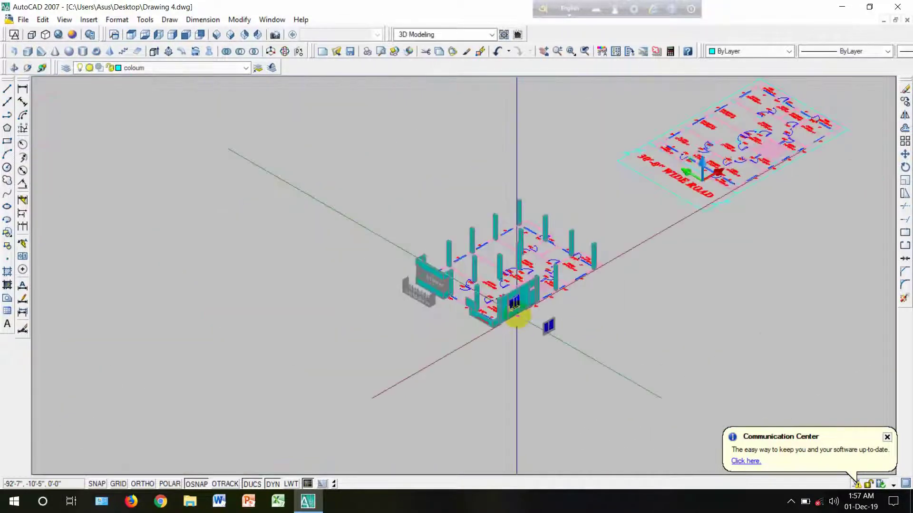
Step: Examine the placed window from outside and inside the house, along with the remaining openings on the floor plan
{"action": "scroll", "coordinate": [532, 304], "scroll_direction": "up", "scroll_amount": 4}
{"action": "scroll", "coordinate": [549, 281], "scroll_direction": "up", "scroll_amount": 4}
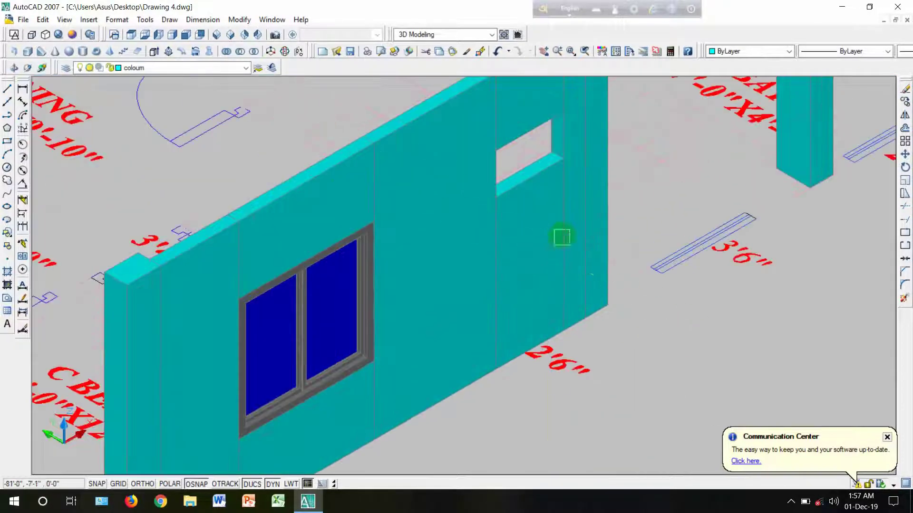
{"action": "middle_click_drag", "start_coordinate": [558, 237], "coordinate": [435, 277]}
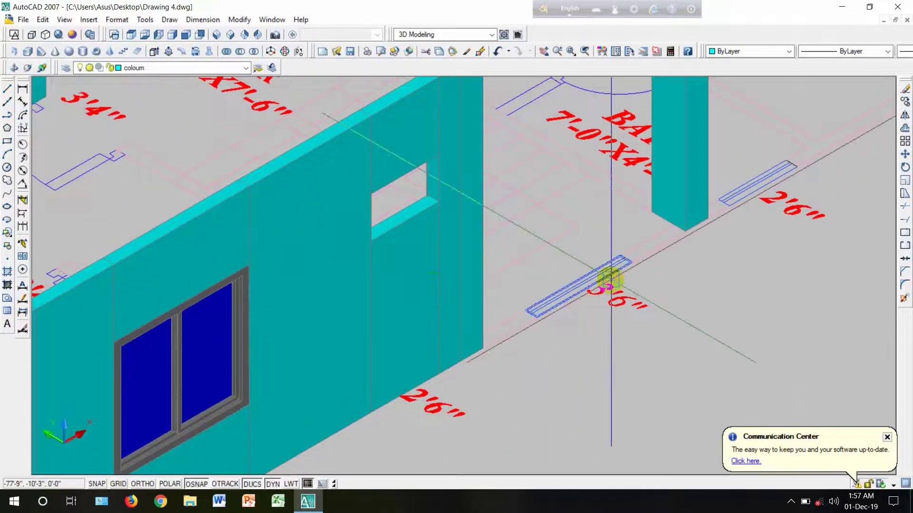
{"action": "scroll", "coordinate": [475, 295], "scroll_direction": "down", "scroll_amount": 5}
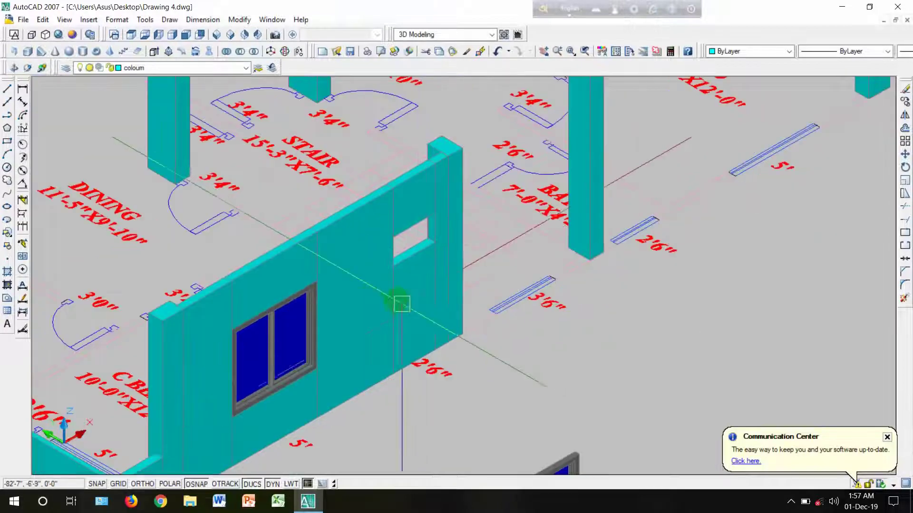
{"action": "scroll", "coordinate": [365, 299], "scroll_direction": "down", "scroll_amount": 2}
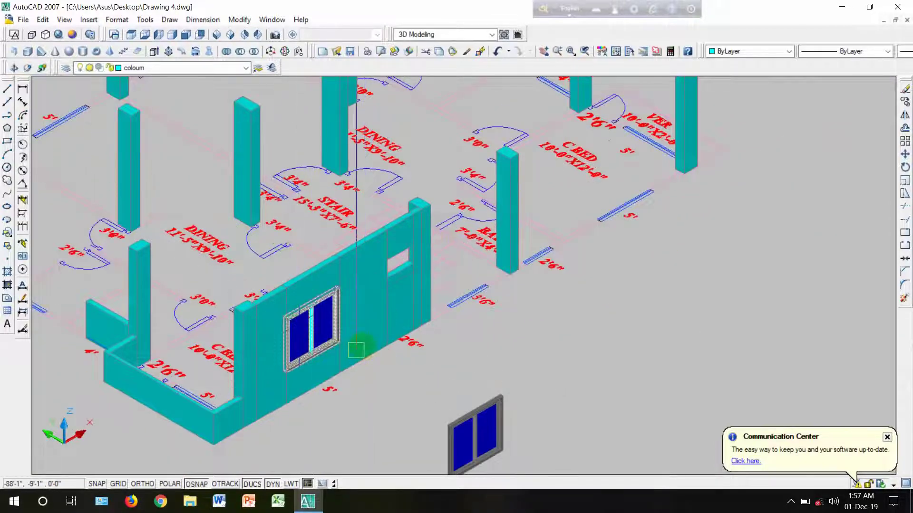
{"action": "scroll", "coordinate": [593, 301], "scroll_direction": "down", "scroll_amount": 3}
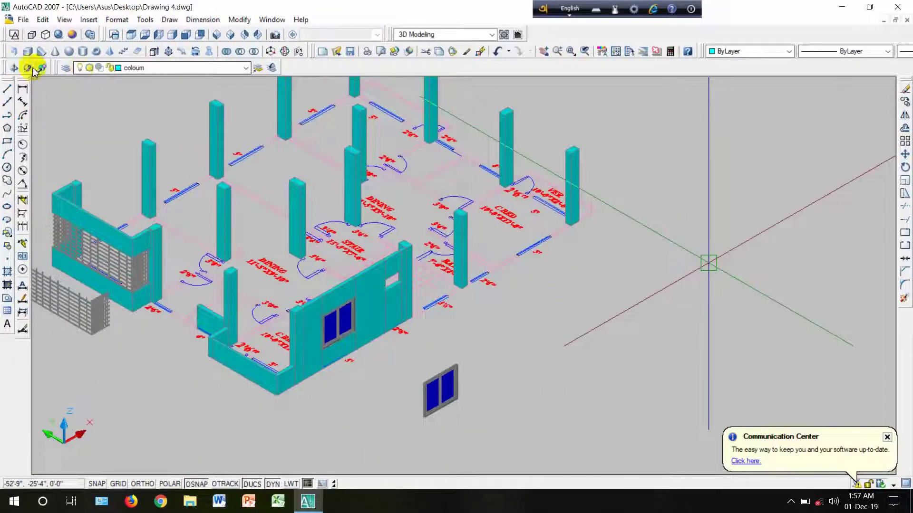
{"action": "left_click", "coordinate": [18, 68]}
{"action": "left_click_drag", "start_coordinate": [98, 198], "coordinate": [438, 210]}
{"action": "scroll", "coordinate": [374, 162], "scroll_direction": "up", "scroll_amount": 5}
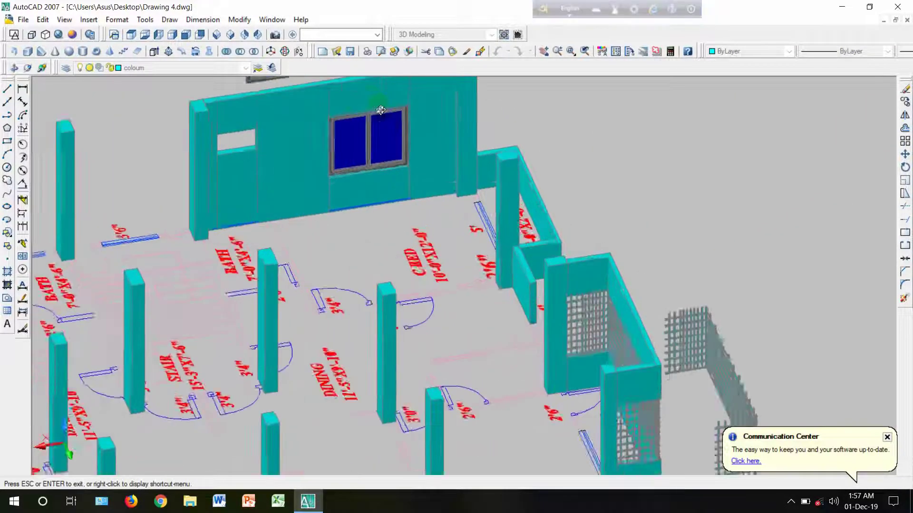
{"action": "scroll", "coordinate": [375, 161], "scroll_direction": "down", "scroll_amount": 5}
{"action": "left_click_drag", "start_coordinate": [372, 189], "coordinate": [133, 252]}
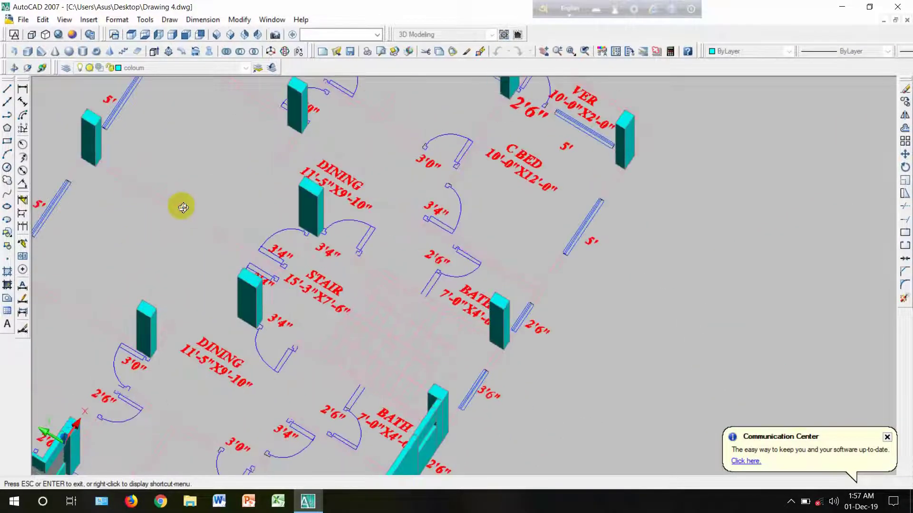
{"action": "scroll", "coordinate": [224, 211], "scroll_direction": "down", "scroll_amount": 2}
{"action": "left_click_drag", "start_coordinate": [226, 247], "coordinate": [268, 231]}
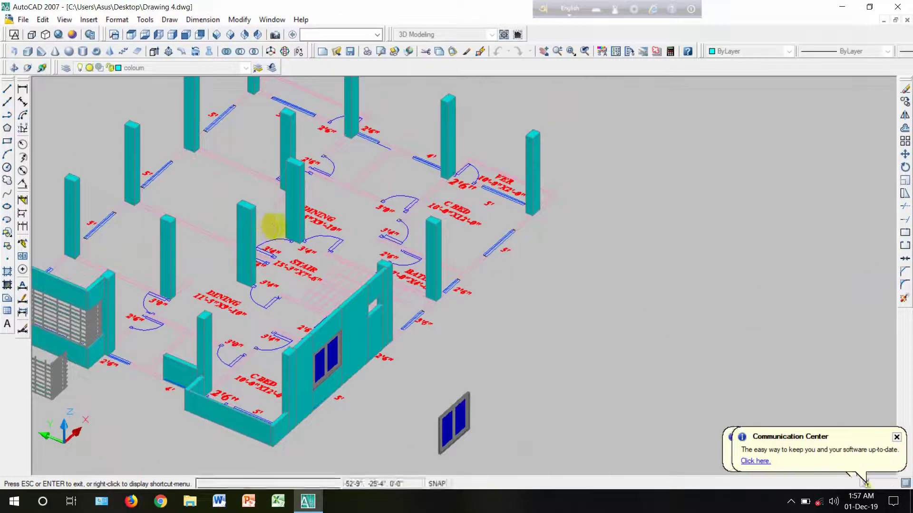
{"action": "key", "text": "Escape"}
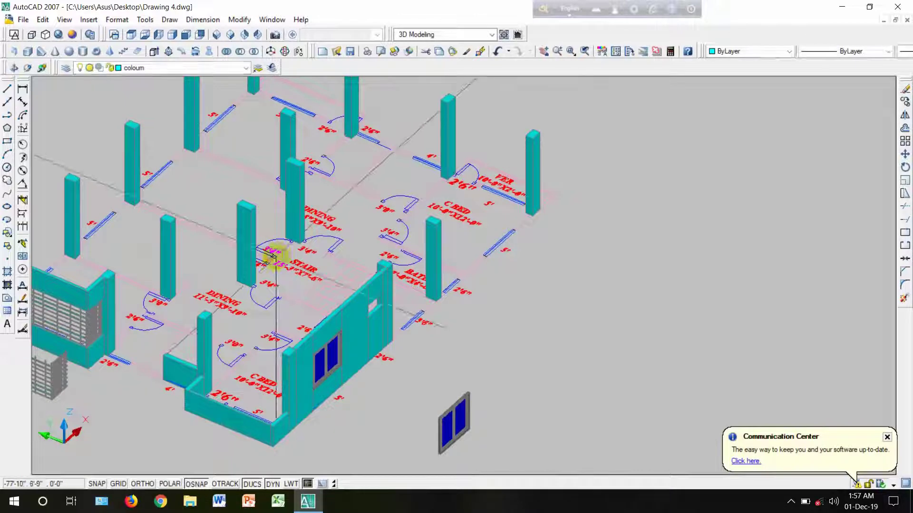
{"action": "scroll", "coordinate": [394, 332], "scroll_direction": "up", "scroll_amount": 3}
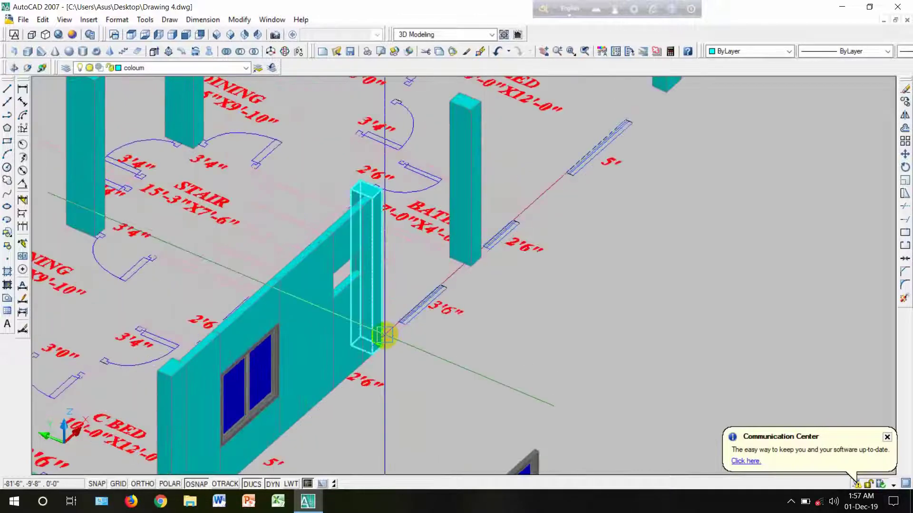
{"action": "scroll", "coordinate": [402, 328], "scroll_direction": "down", "scroll_amount": 5}
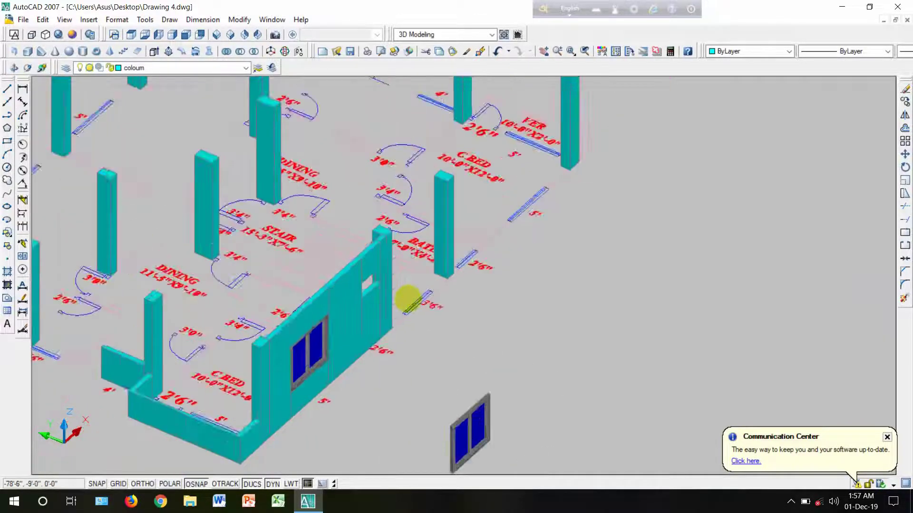
{"action": "scroll", "coordinate": [412, 337], "scroll_direction": "up", "scroll_amount": 3}
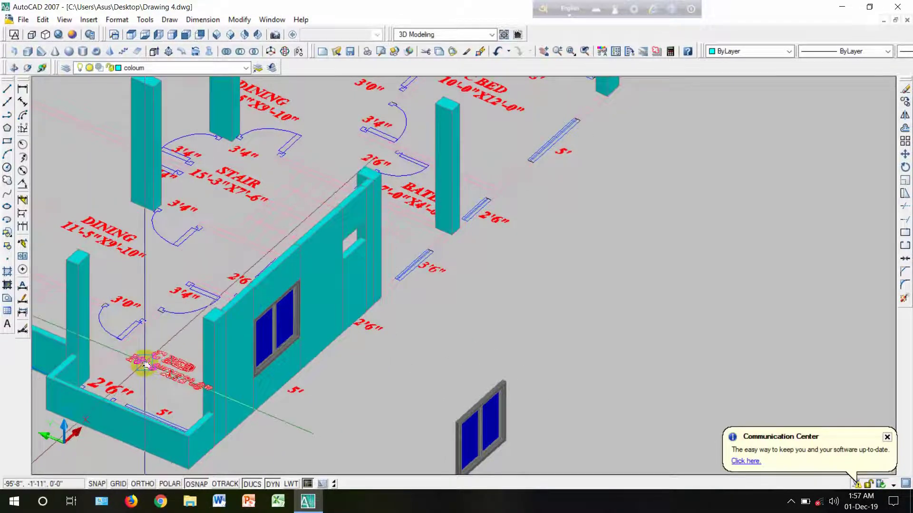
Step: Build a 9'6" high wall box between the 5' window symbol and the neighbouring 2'6" door jamb, beside the VER area
{"action": "middle_click_drag", "start_coordinate": [145, 364], "coordinate": [253, 381]}
{"action": "scroll", "coordinate": [243, 430], "scroll_direction": "up", "scroll_amount": 3}
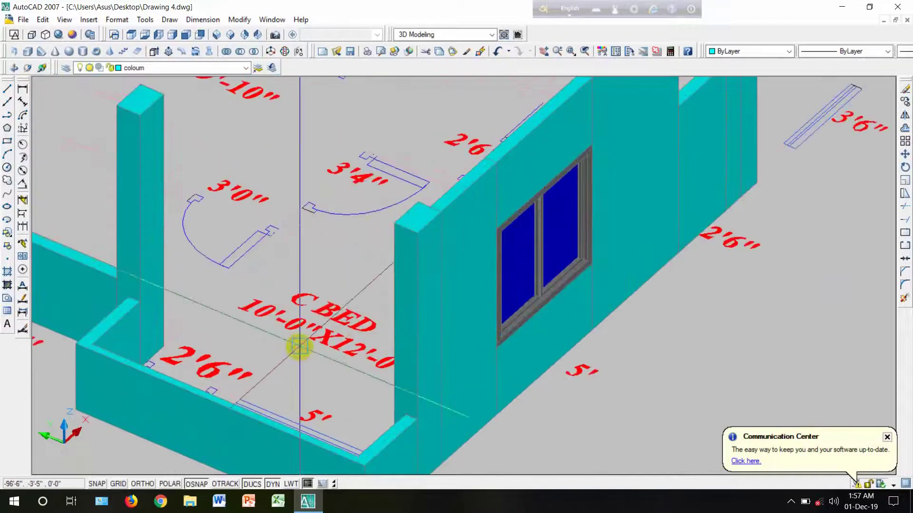
{"action": "left_click", "coordinate": [11, 70]}
{"action": "left_click_drag", "start_coordinate": [315, 292], "coordinate": [195, 319]}
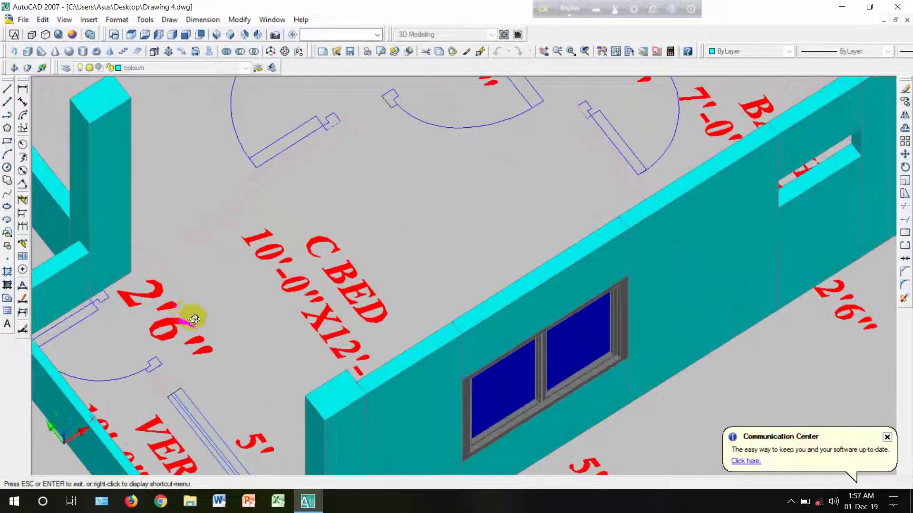
{"action": "left_click", "coordinate": [31, 52]}
{"action": "scroll", "coordinate": [131, 390], "scroll_direction": "up", "scroll_amount": 6}
{"action": "scroll", "coordinate": [192, 412], "scroll_direction": "up", "scroll_amount": 2}
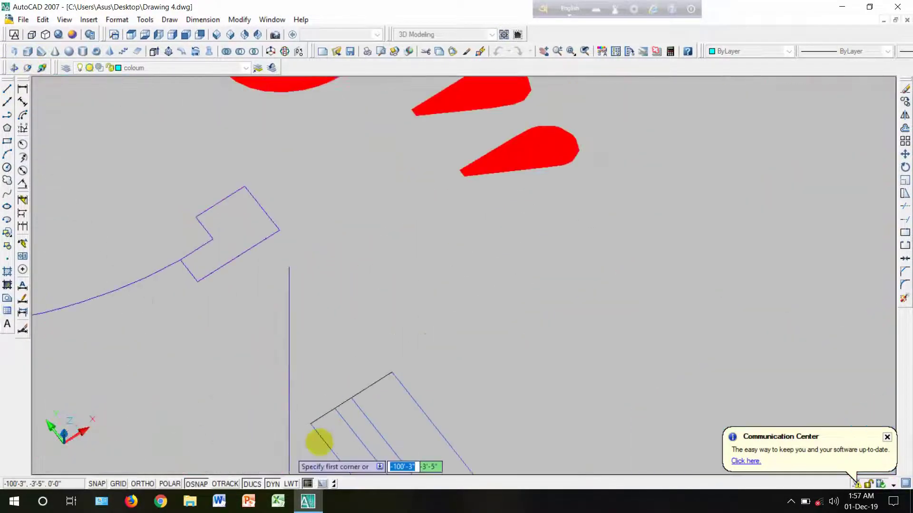
{"action": "left_click", "coordinate": [309, 426]}
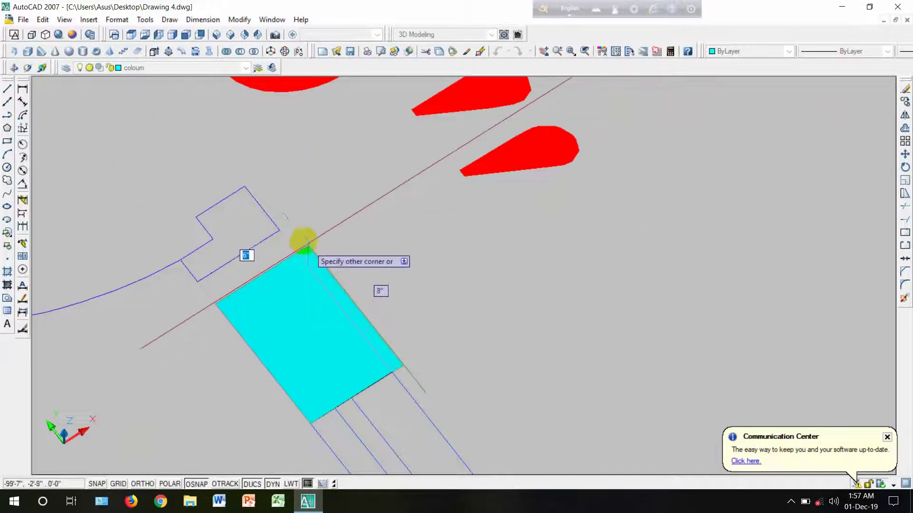
{"action": "type", "text": "9'6\""}
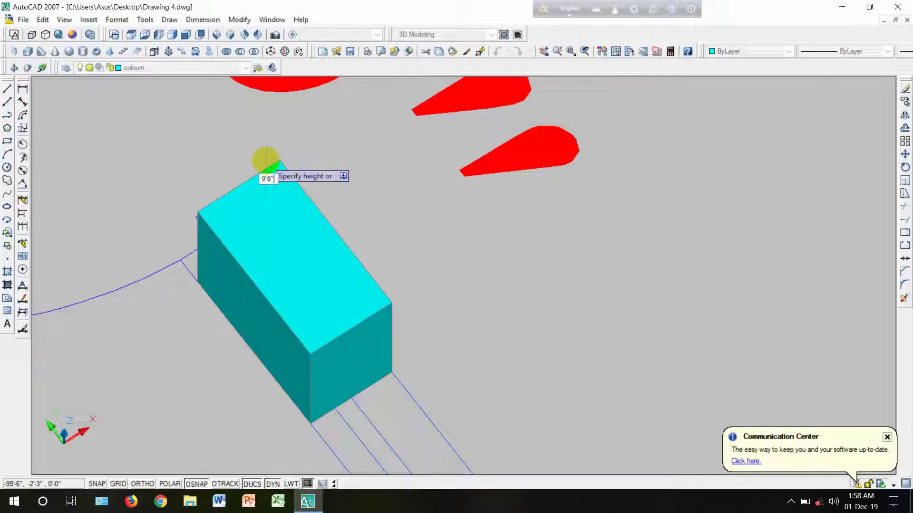
{"action": "key", "text": "Return"}
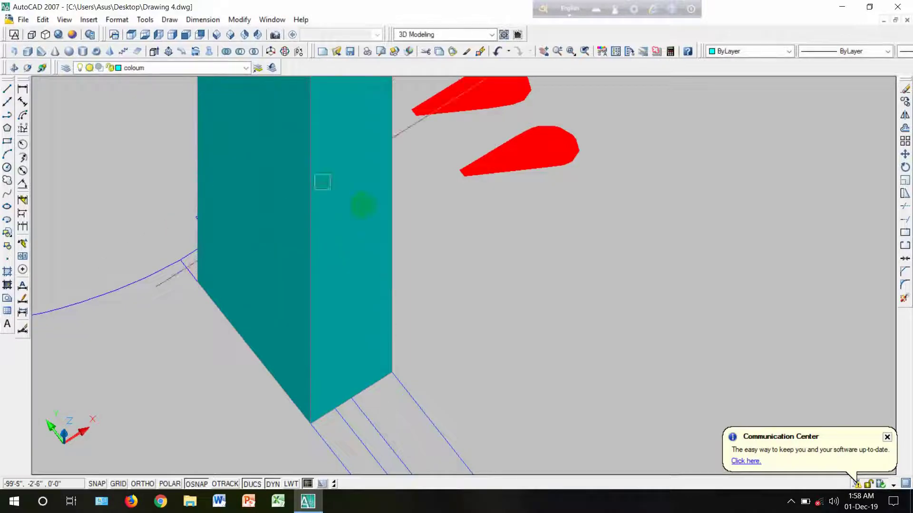
Step: Copy the 2'6" door symbol at the VER area to the empty space outside the low wall
{"action": "scroll", "coordinate": [364, 205], "scroll_direction": "down", "scroll_amount": 5}
{"action": "scroll", "coordinate": [292, 204], "scroll_direction": "up", "scroll_amount": 1}
{"action": "scroll", "coordinate": [292, 204], "scroll_direction": "down", "scroll_amount": 2}
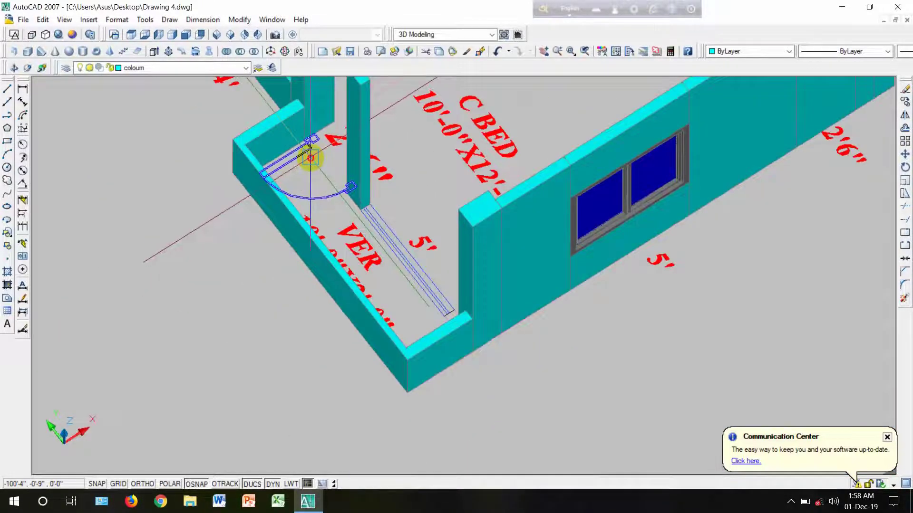
{"action": "left_click", "coordinate": [905, 102]}
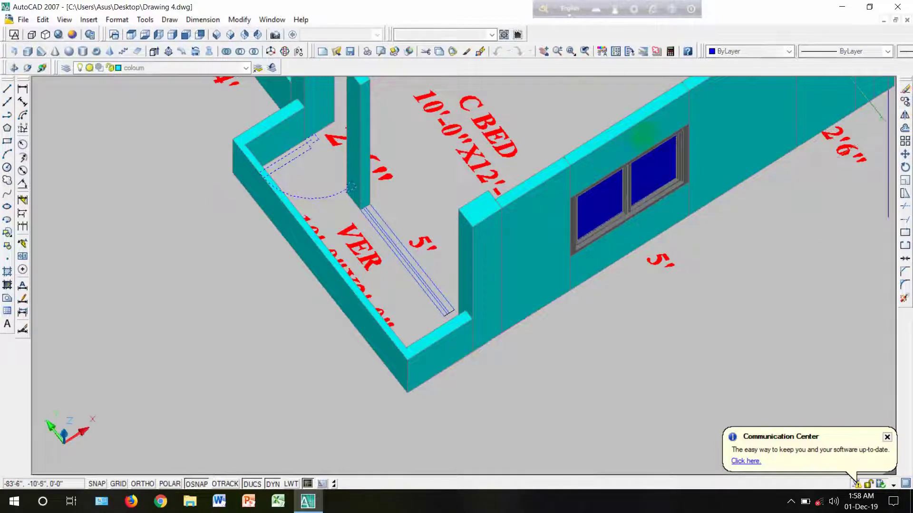
{"action": "left_click", "coordinate": [310, 142]}
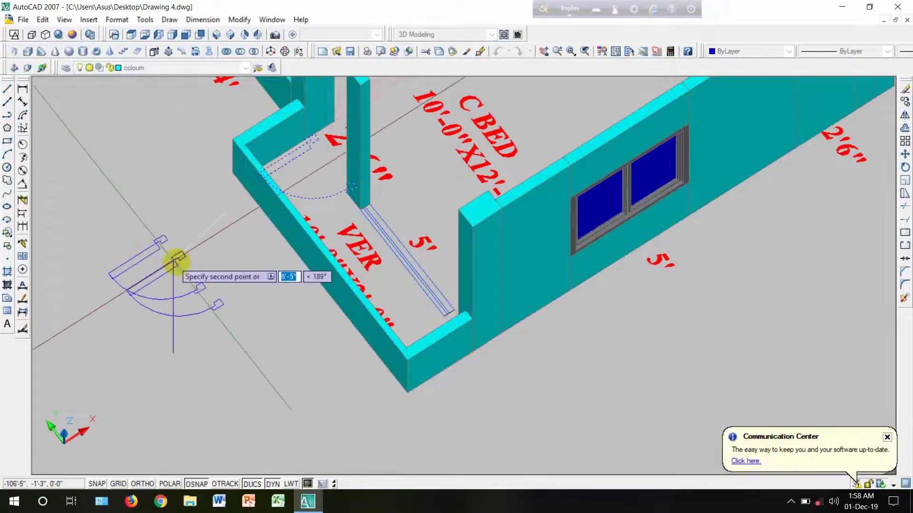
{"action": "key", "text": "Escape"}
{"action": "scroll", "coordinate": [149, 269], "scroll_direction": "up", "scroll_amount": 2}
{"action": "scroll", "coordinate": [159, 257], "scroll_direction": "down", "scroll_amount": 1}
{"action": "middle_click_drag", "start_coordinate": [182, 266], "coordinate": [202, 270]}
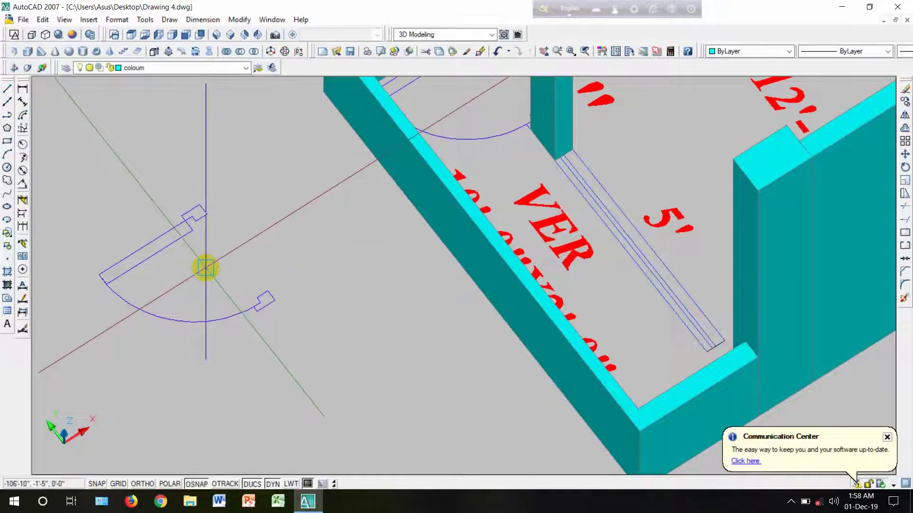
Step: Create closed polyline boundaries inside the two jamb outlines of the copied door symbol
{"action": "type", "text": "bo"}
{"action": "key", "text": "Return"}
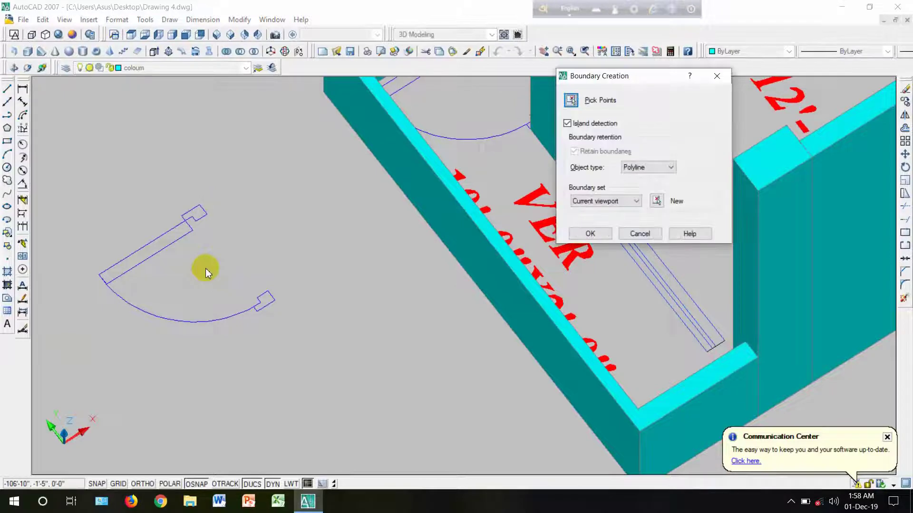
{"action": "left_click", "coordinate": [571, 100]}
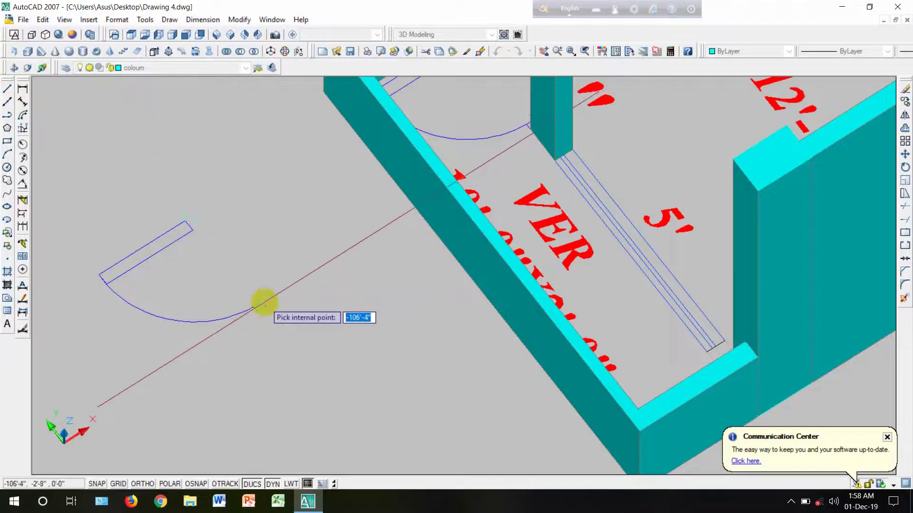
{"action": "left_click", "coordinate": [261, 303]}
{"action": "left_click", "coordinate": [181, 210]}
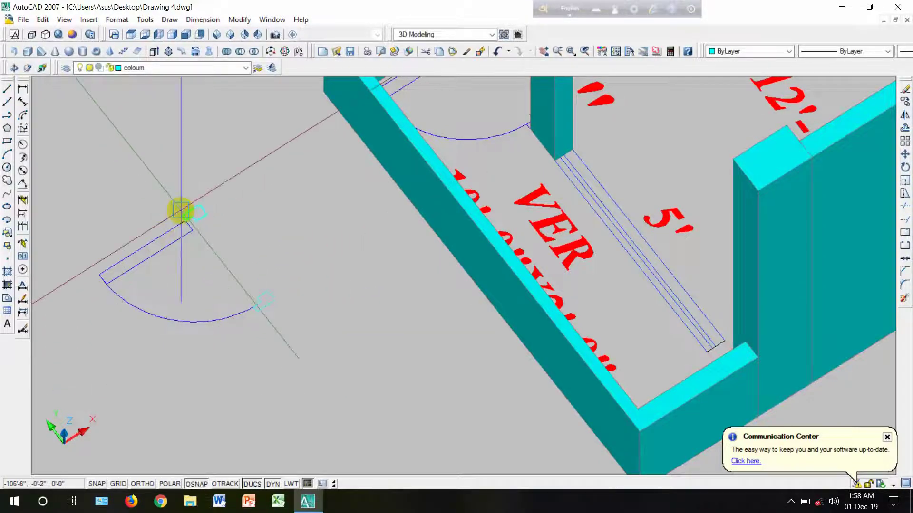
Step: Extrude both jamb outlines of the copied door symbol to a height of 6'10"
{"action": "scroll", "coordinate": [181, 211], "scroll_direction": "up", "scroll_amount": 2}
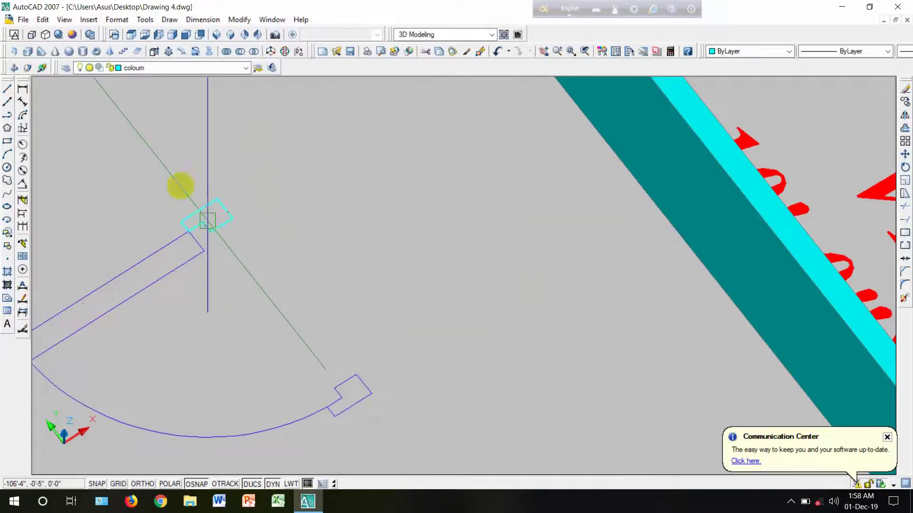
{"action": "left_click", "coordinate": [154, 52]}
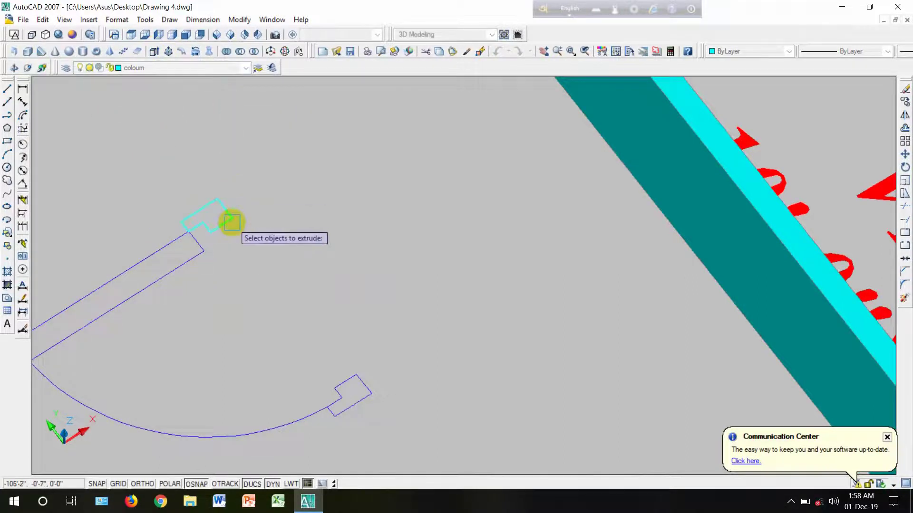
{"action": "left_click", "coordinate": [358, 382]}
{"action": "key", "text": "Return"}
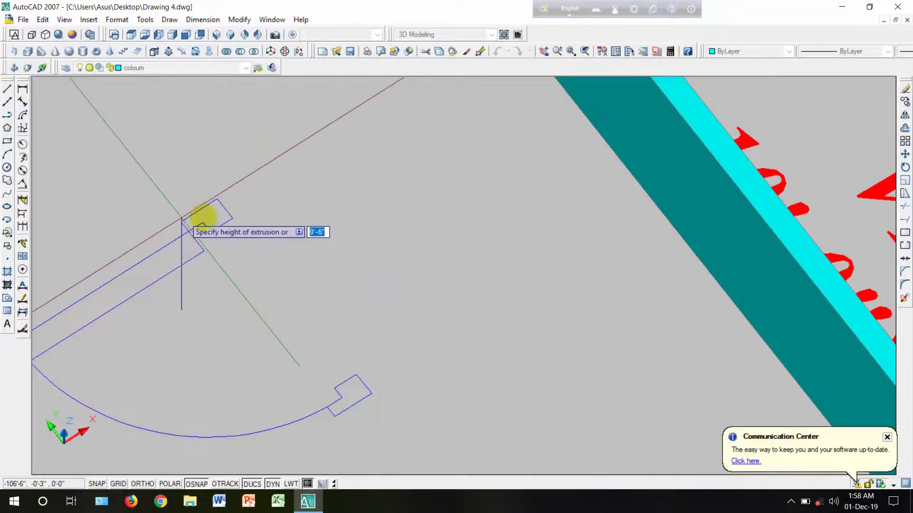
{"action": "left_click", "coordinate": [230, 213]}
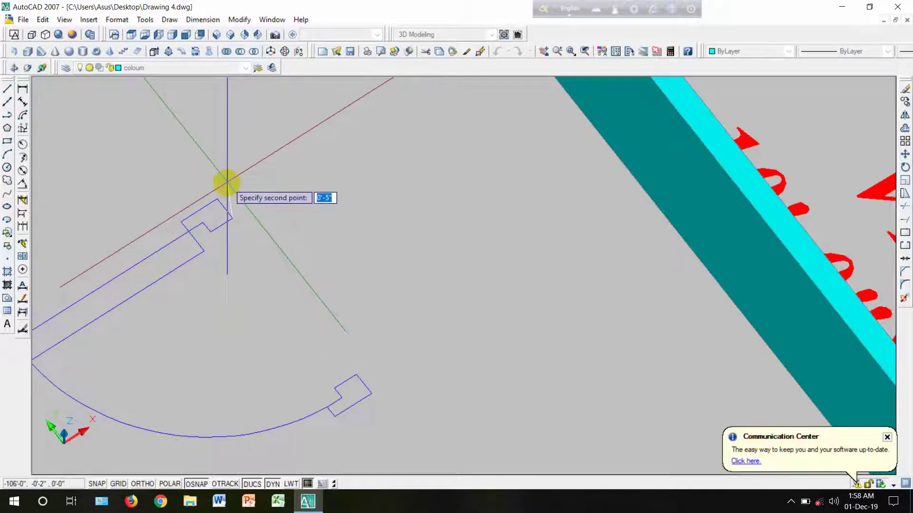
{"action": "type", "text": "6'10"}
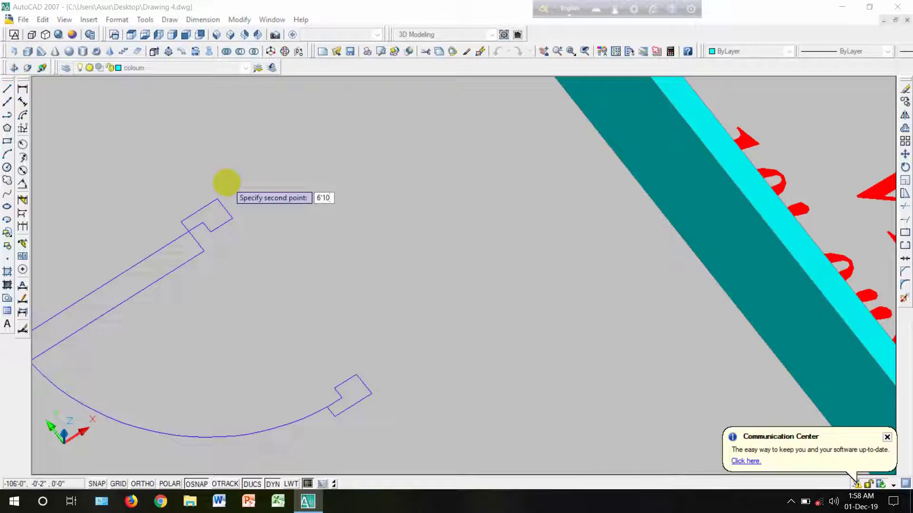
{"action": "type", "text": "\""}
{"action": "key", "text": "Return"}
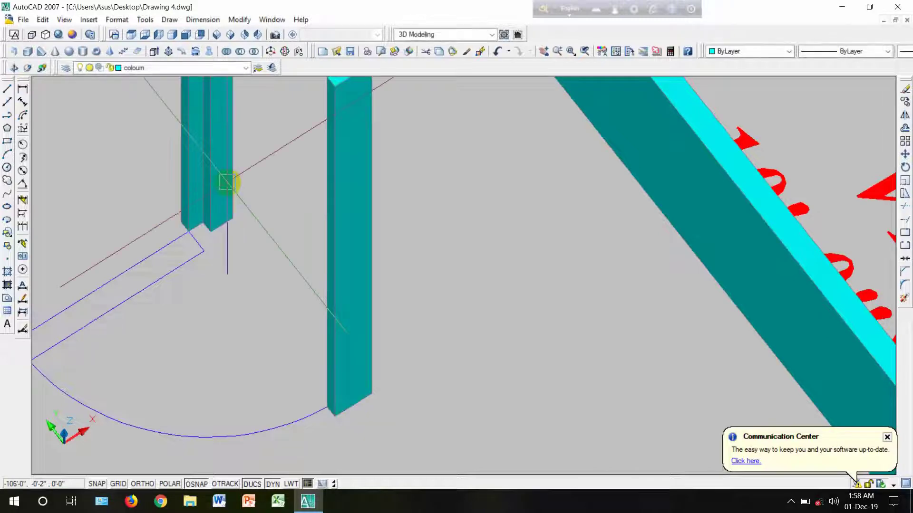
Step: Build a 2" high box across the tops of the two jambs as the head of the door frame
{"action": "scroll", "coordinate": [301, 275], "scroll_direction": "down", "scroll_amount": 3}
{"action": "scroll", "coordinate": [303, 295], "scroll_direction": "up", "scroll_amount": 3}
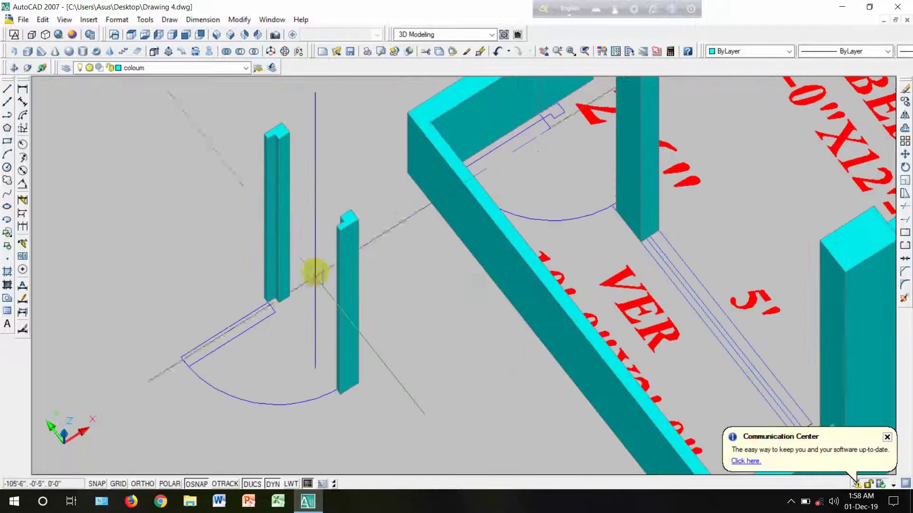
{"action": "scroll", "coordinate": [275, 126], "scroll_direction": "up", "scroll_amount": 2}
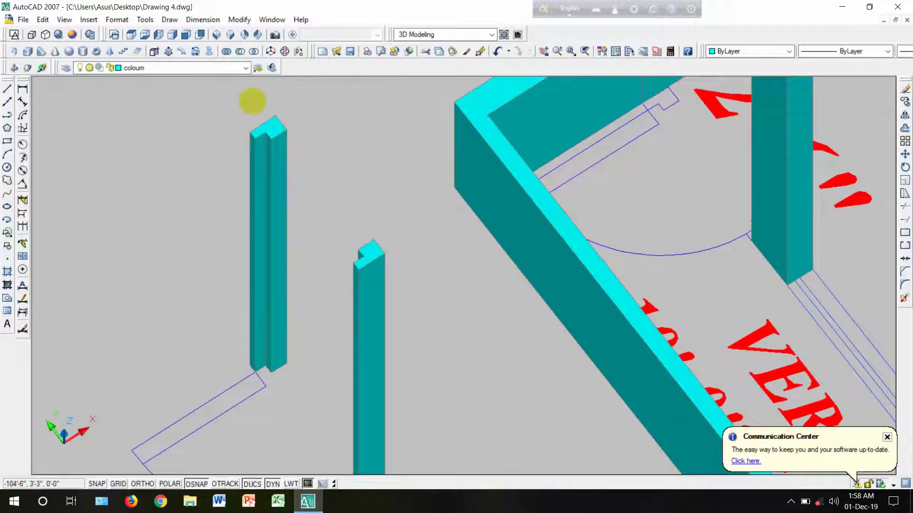
{"action": "left_click", "coordinate": [27, 54]}
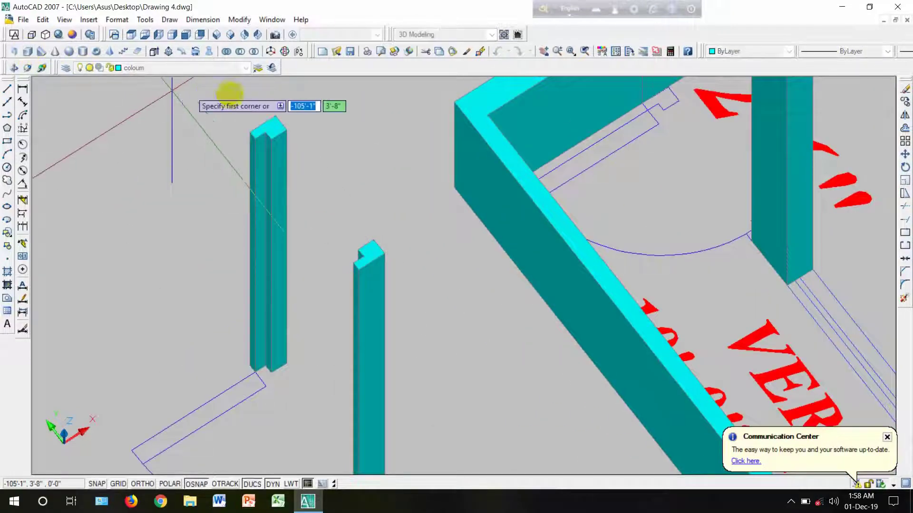
{"action": "scroll", "coordinate": [278, 114], "scroll_direction": "up", "scroll_amount": 2}
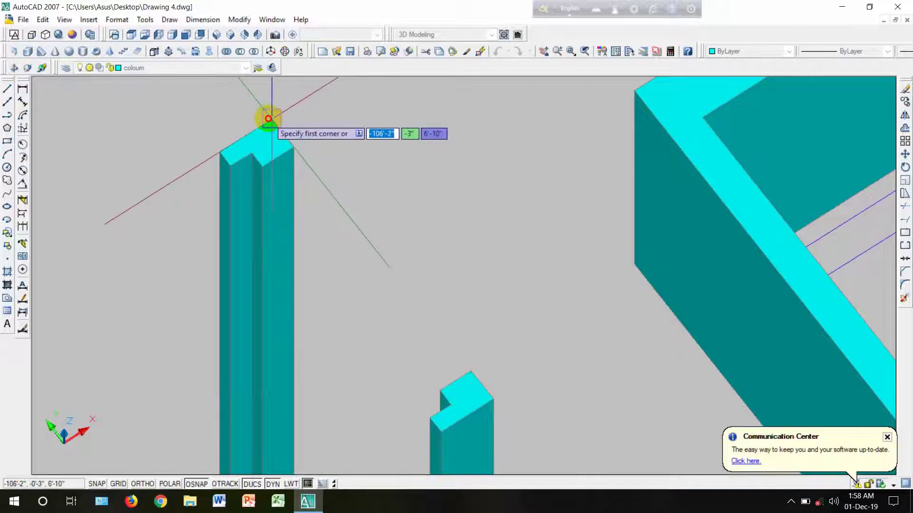
{"action": "left_click", "coordinate": [268, 119]}
{"action": "scroll", "coordinate": [434, 446], "scroll_direction": "up", "scroll_amount": 2}
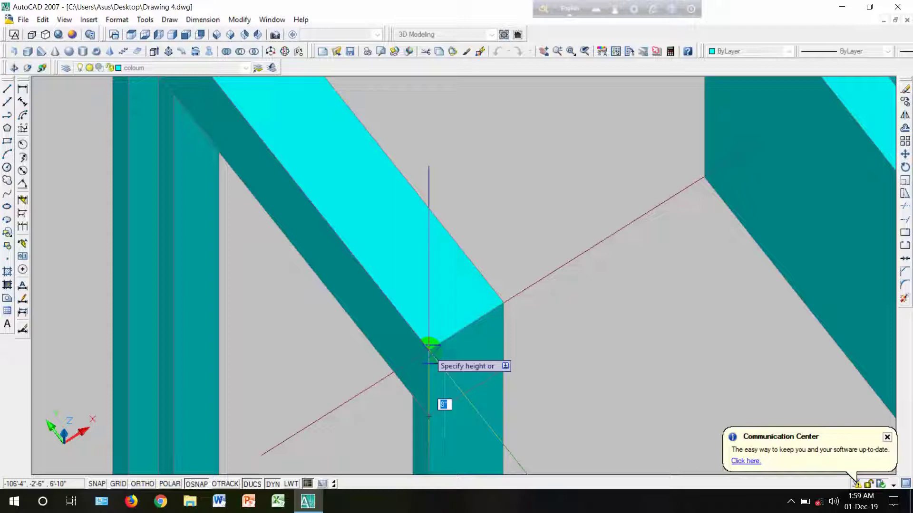
{"action": "type", "text": "2"}
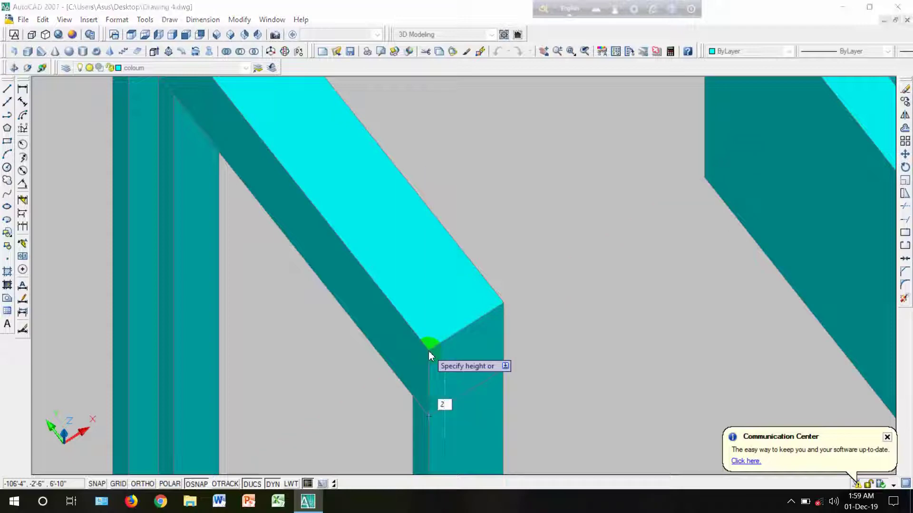
{"action": "key", "text": "Return"}
Step: Build a 6'10" high box for the door leaf, spanning between the rebate corners at the feet of the two jambs
{"action": "scroll", "coordinate": [433, 342], "scroll_direction": "down", "scroll_amount": 6}
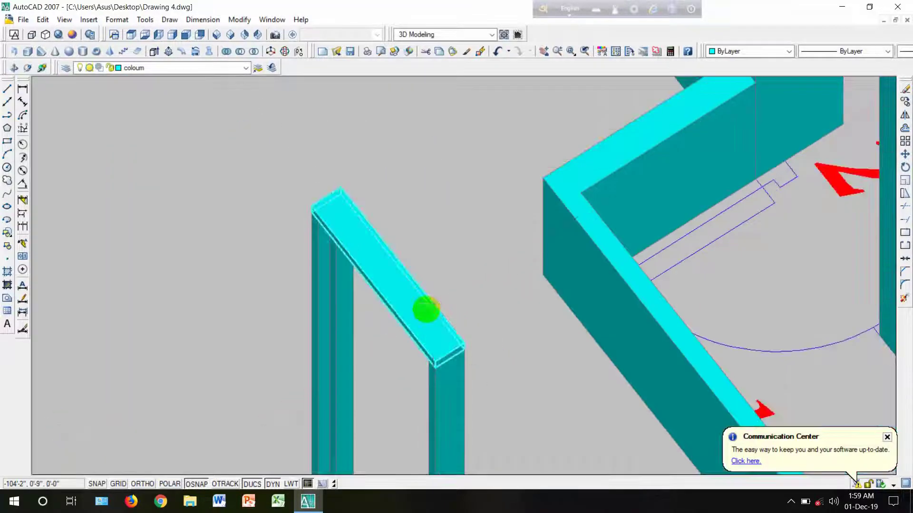
{"action": "scroll", "coordinate": [443, 376], "scroll_direction": "up", "scroll_amount": 6}
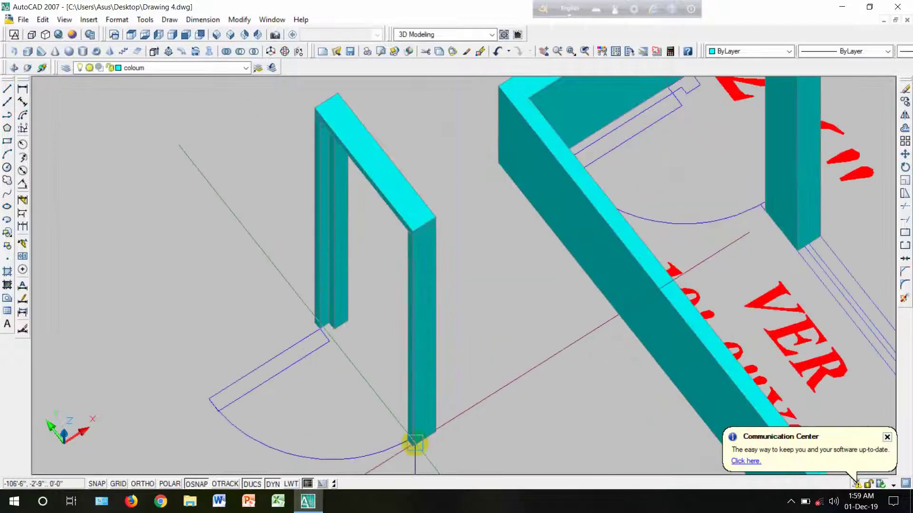
{"action": "scroll", "coordinate": [335, 339], "scroll_direction": "down", "scroll_amount": 4}
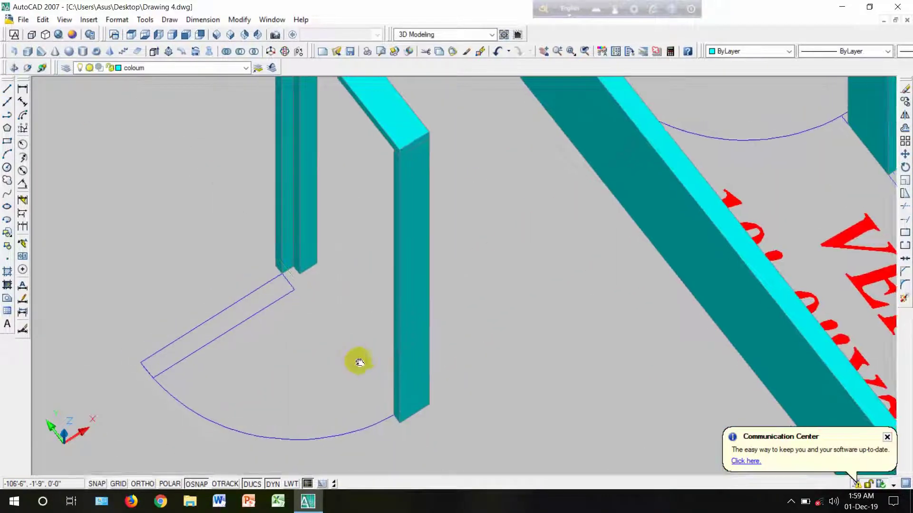
{"action": "scroll", "coordinate": [362, 364], "scroll_direction": "up", "scroll_amount": 4}
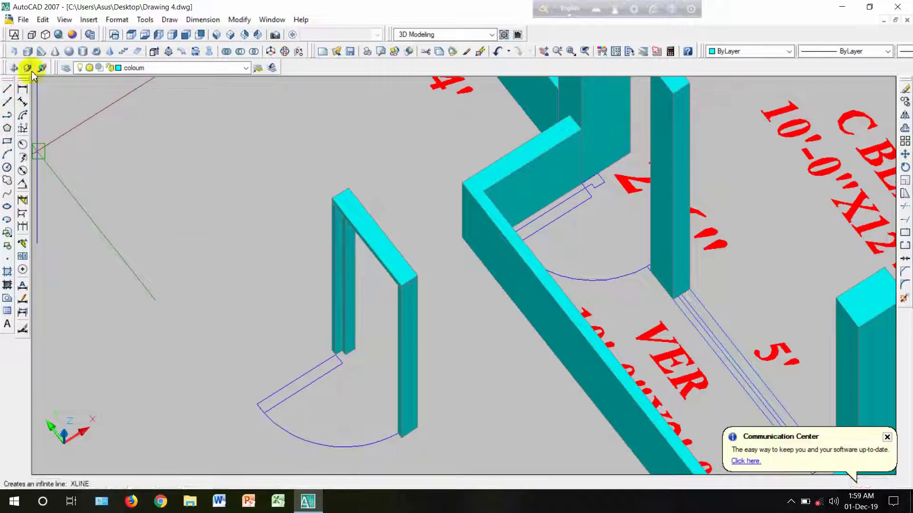
{"action": "left_click", "coordinate": [28, 54]}
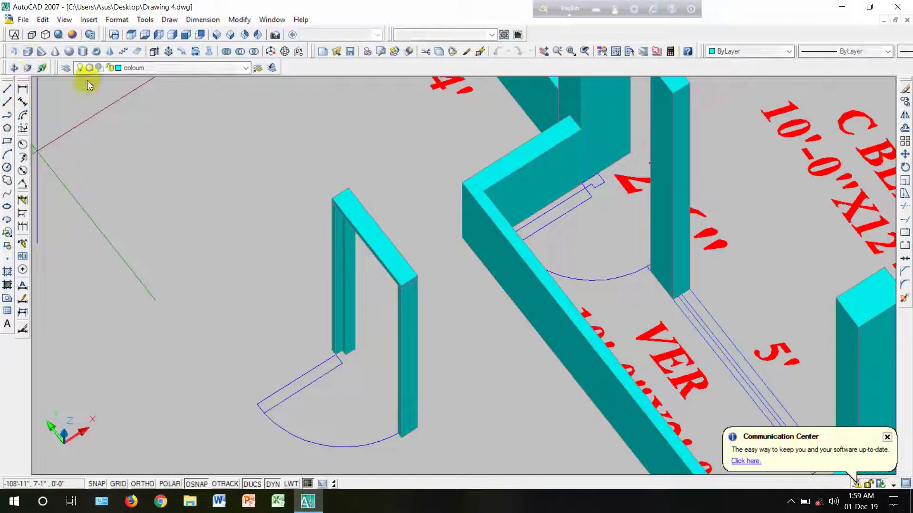
{"action": "scroll", "coordinate": [343, 361], "scroll_direction": "up", "scroll_amount": 4}
{"action": "scroll", "coordinate": [333, 359], "scroll_direction": "up", "scroll_amount": 4}
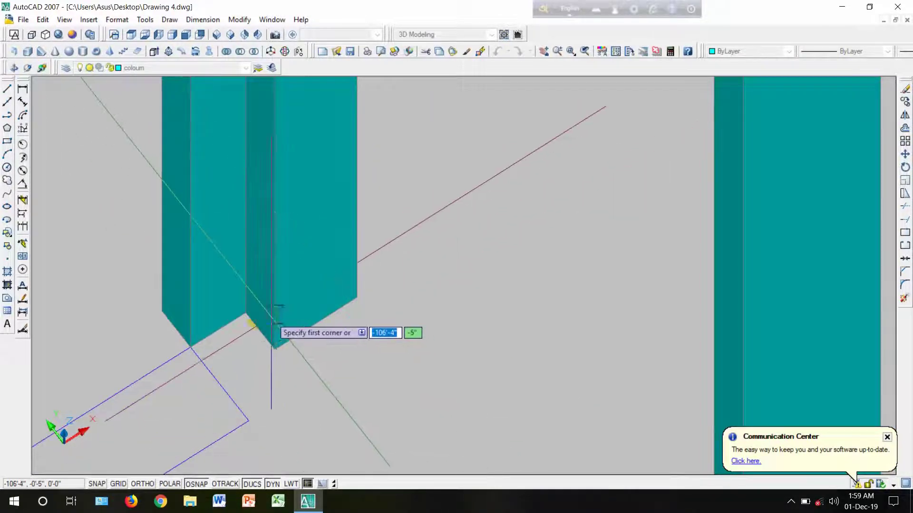
{"action": "left_click", "coordinate": [260, 328]}
{"action": "scroll", "coordinate": [261, 328], "scroll_direction": "down", "scroll_amount": 2}
{"action": "scroll", "coordinate": [260, 328], "scroll_direction": "down", "scroll_amount": 2}
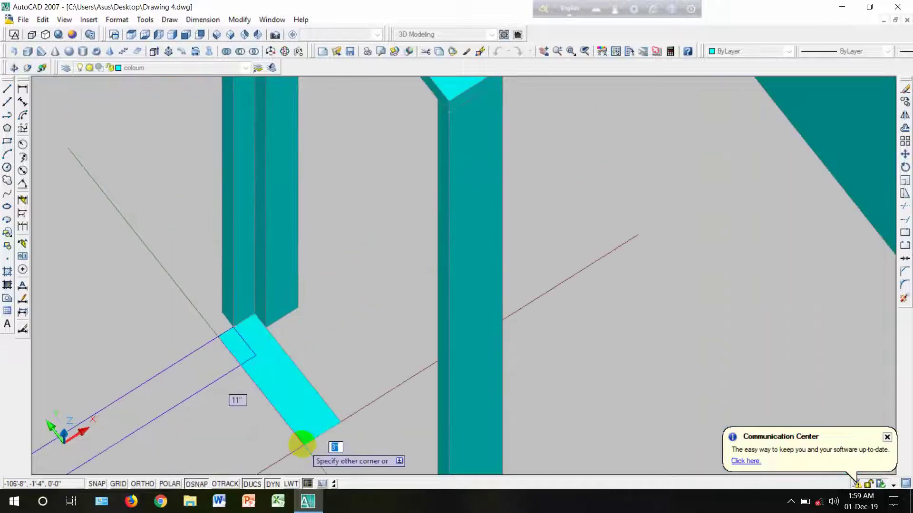
{"action": "left_click", "coordinate": [16, 69]}
{"action": "left_click_drag", "start_coordinate": [194, 291], "coordinate": [457, 224]}
{"action": "middle_click_drag", "start_coordinate": [461, 195], "coordinate": [437, 284]}
{"action": "scroll", "coordinate": [475, 143], "scroll_direction": "up", "scroll_amount": 2}
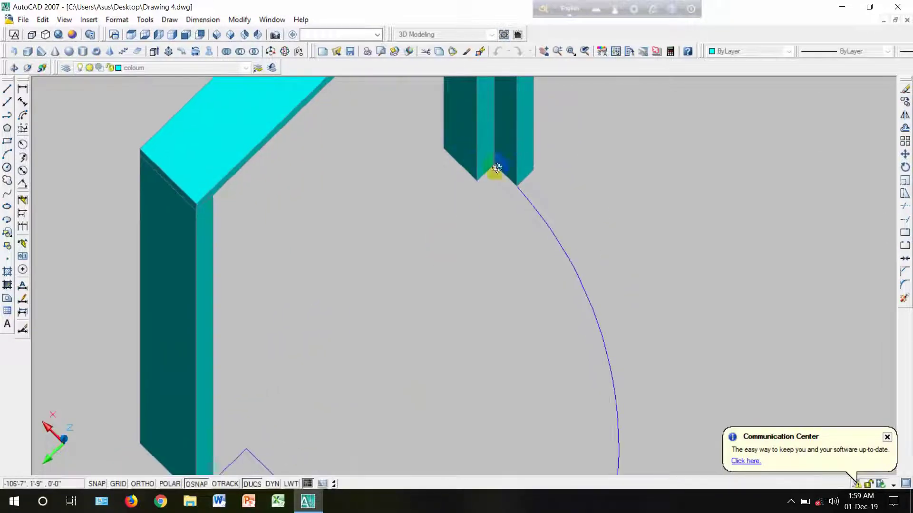
{"action": "key", "text": "Escape"}
{"action": "scroll", "coordinate": [503, 156], "scroll_direction": "up", "scroll_amount": 6}
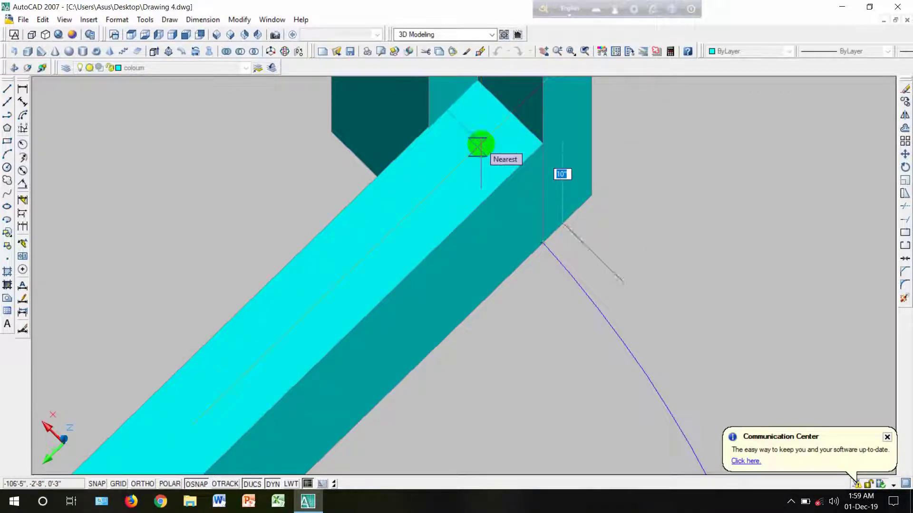
{"action": "type", "text": "6"}
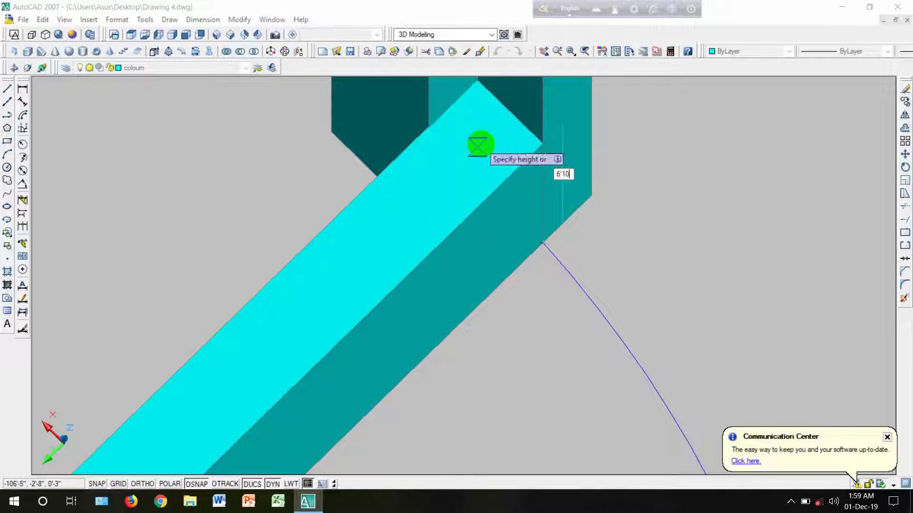
{"action": "key", "text": "Return"}
Step: Change the colour of the door frame's jambs and head to Color 8
{"action": "scroll", "coordinate": [480, 145], "scroll_direction": "down", "scroll_amount": 5}
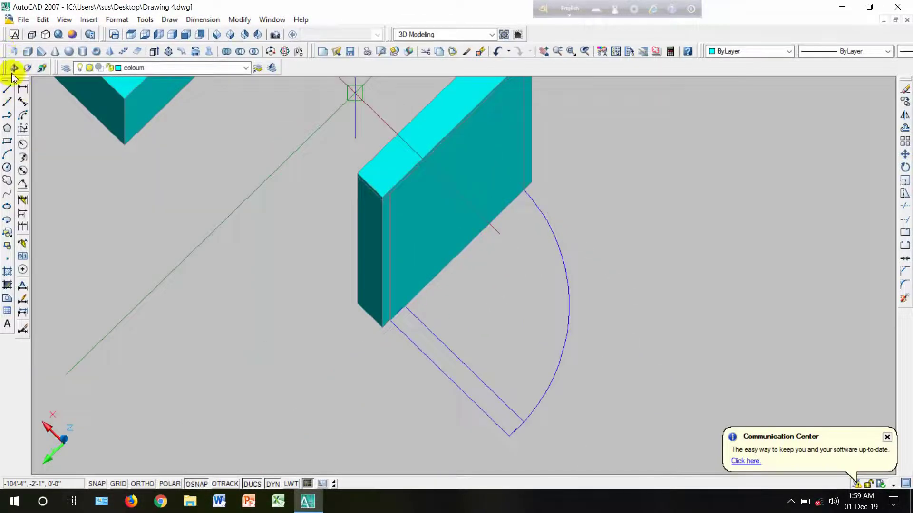
{"action": "left_click_drag", "start_coordinate": [47, 87], "coordinate": [367, 159]}
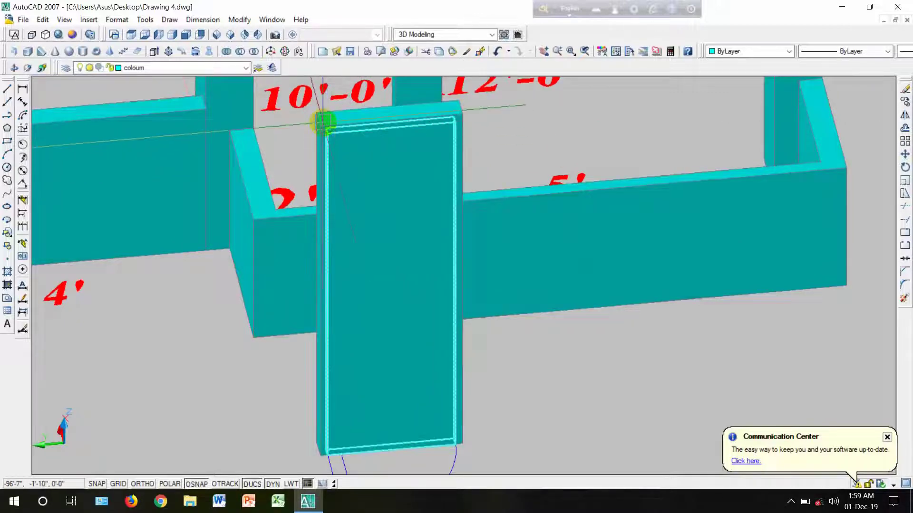
{"action": "scroll", "coordinate": [322, 122], "scroll_direction": "up", "scroll_amount": 4}
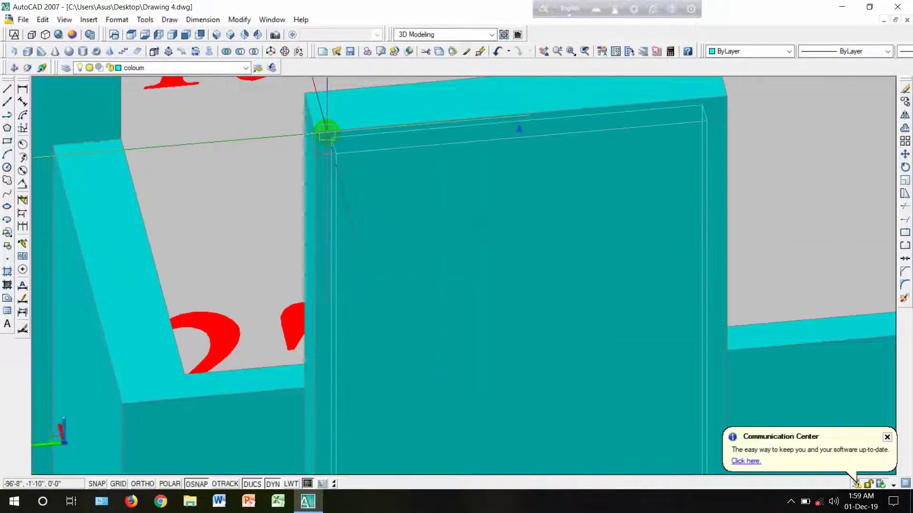
{"action": "left_click", "coordinate": [330, 116]}
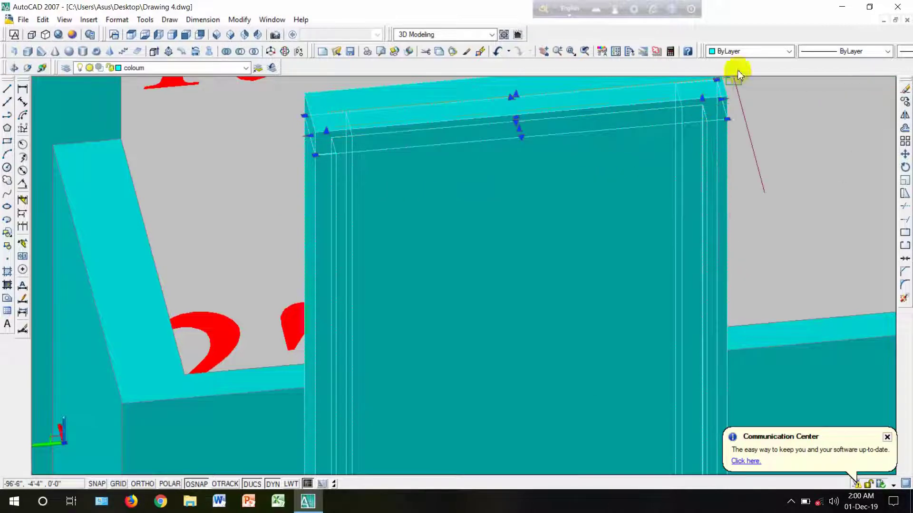
{"action": "left_click", "coordinate": [745, 52]}
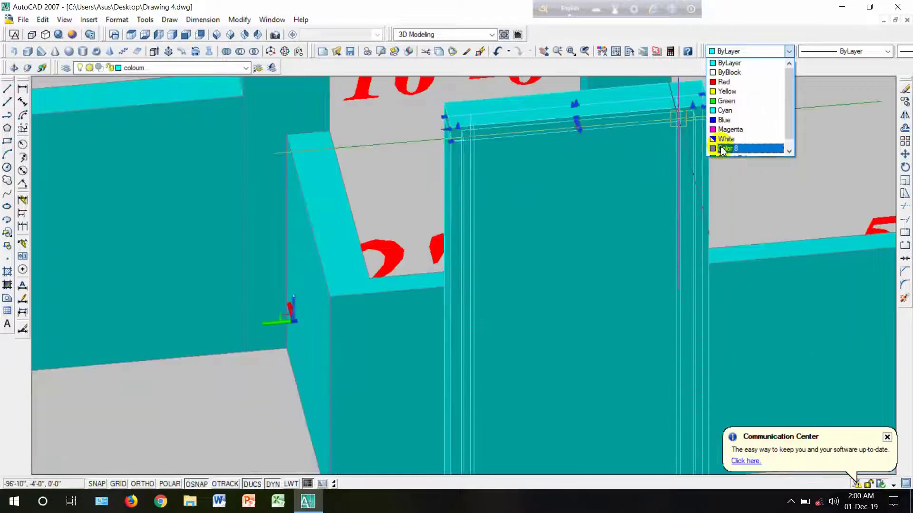
{"action": "left_click", "coordinate": [727, 149]}
{"action": "key", "text": "Escape"}
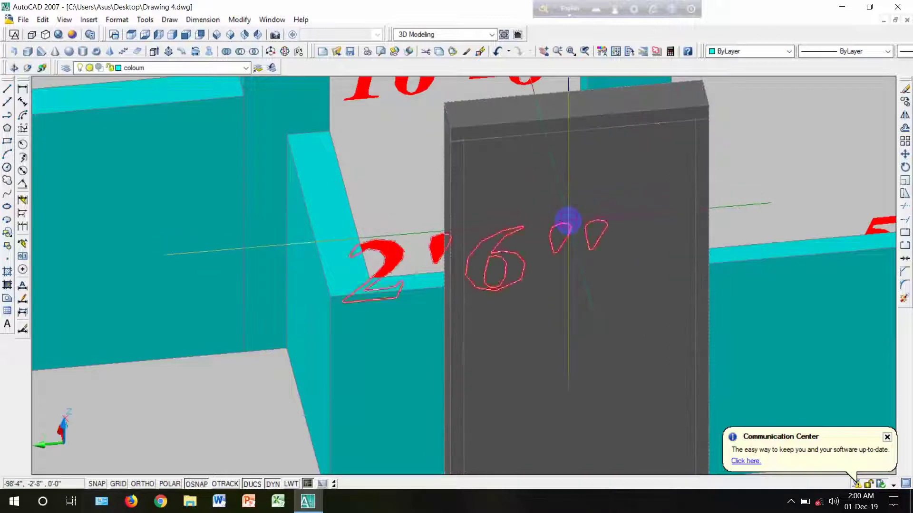
Step: Change the colour of the door leaf to Blue
{"action": "left_click", "coordinate": [621, 182]}
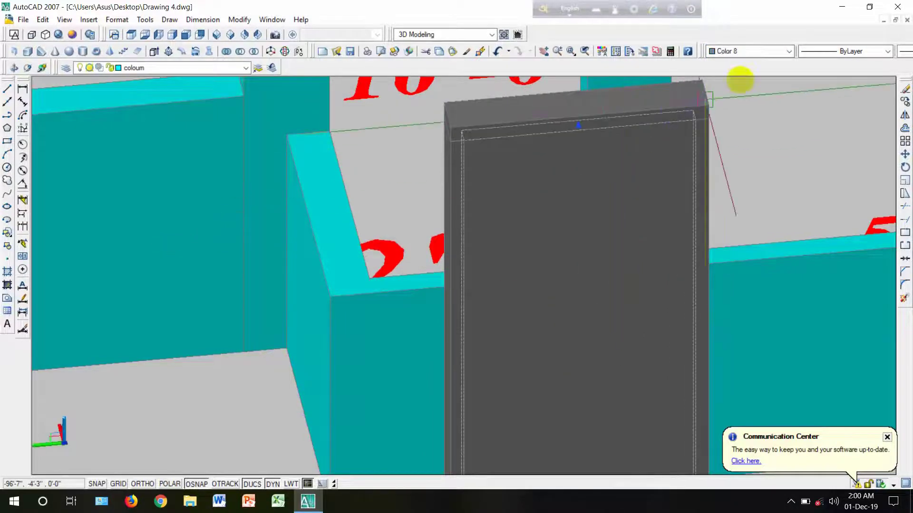
{"action": "left_click", "coordinate": [746, 52]}
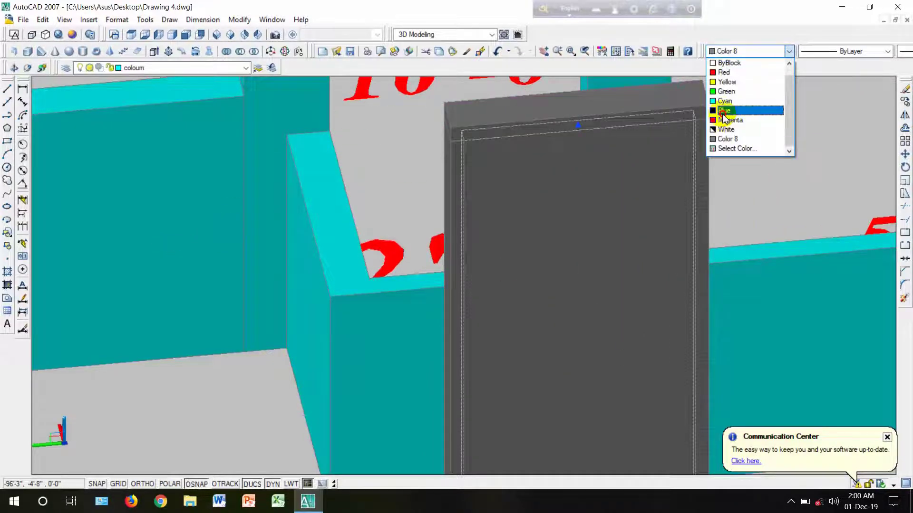
{"action": "left_click", "coordinate": [722, 114]}
{"action": "key", "text": "Escape"}
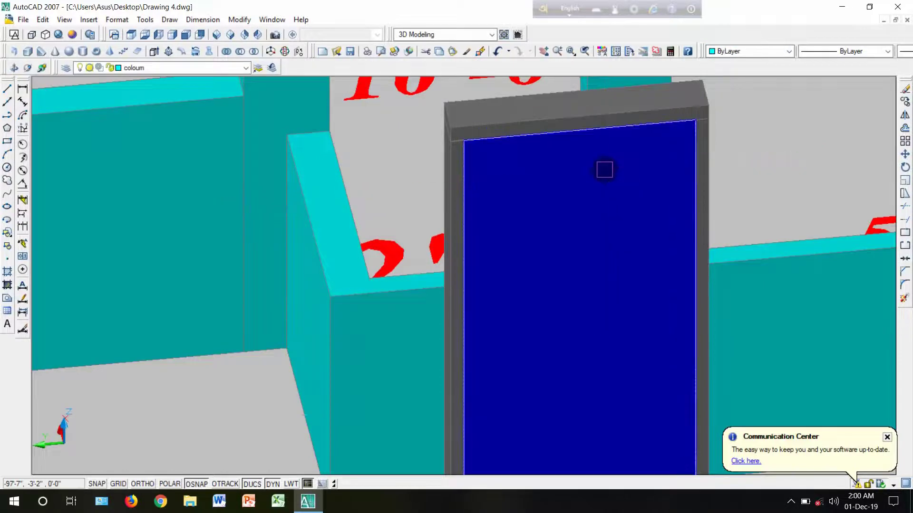
Step: Make a block named "lii" from the door's two jambs, head and leaf, using inches and converting the originals to the block
{"action": "scroll", "coordinate": [603, 224], "scroll_direction": "down", "scroll_amount": 3}
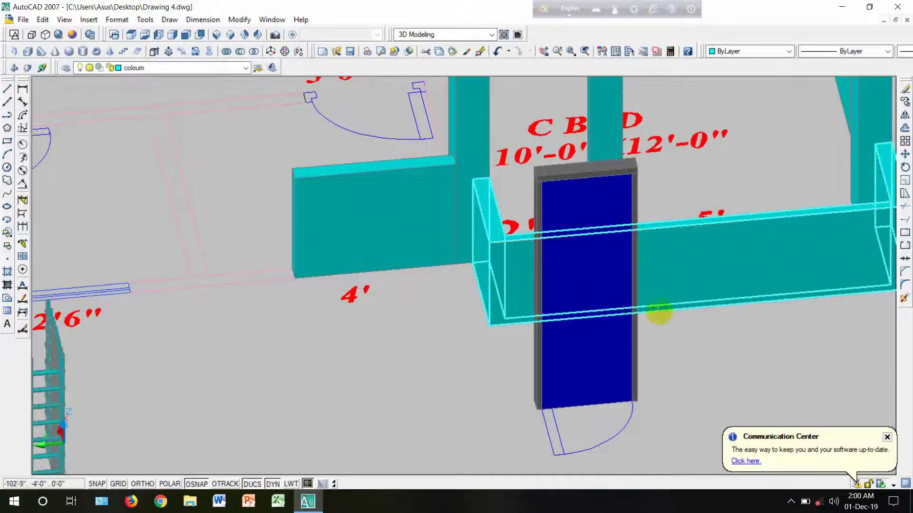
{"action": "scroll", "coordinate": [655, 314], "scroll_direction": "up", "scroll_amount": 4}
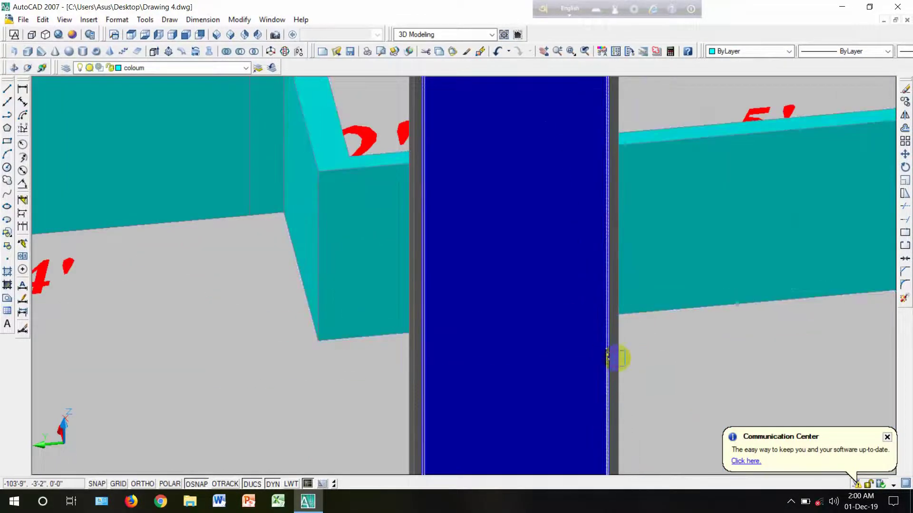
{"action": "left_click", "coordinate": [620, 358]}
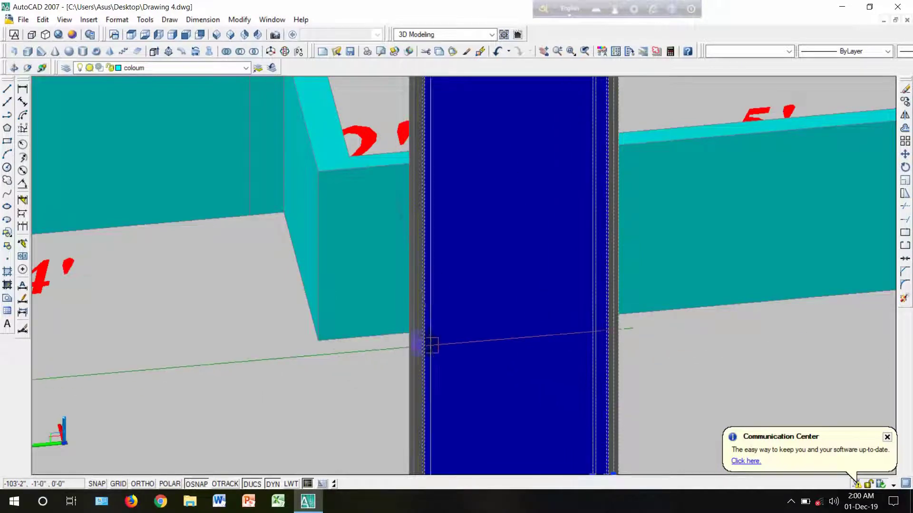
{"action": "middle_click_drag", "start_coordinate": [444, 336], "coordinate": [467, 402]}
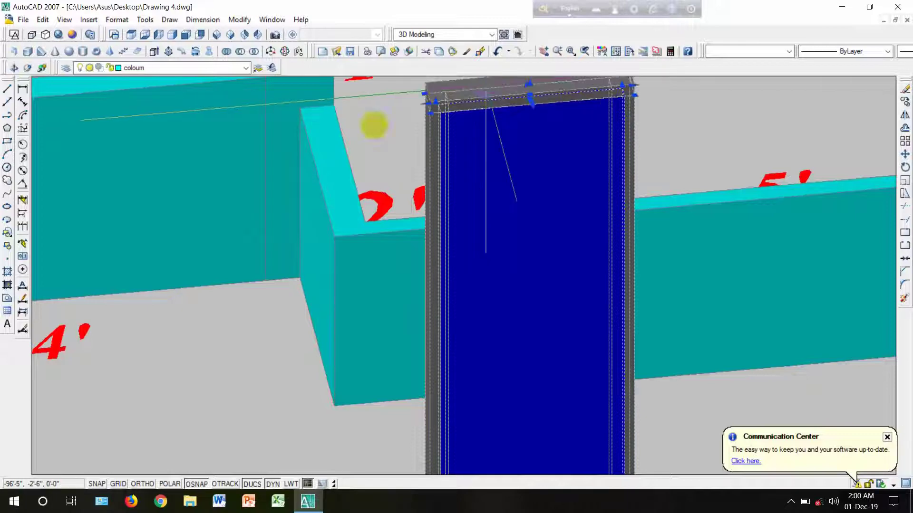
{"action": "left_click", "coordinate": [7, 247]}
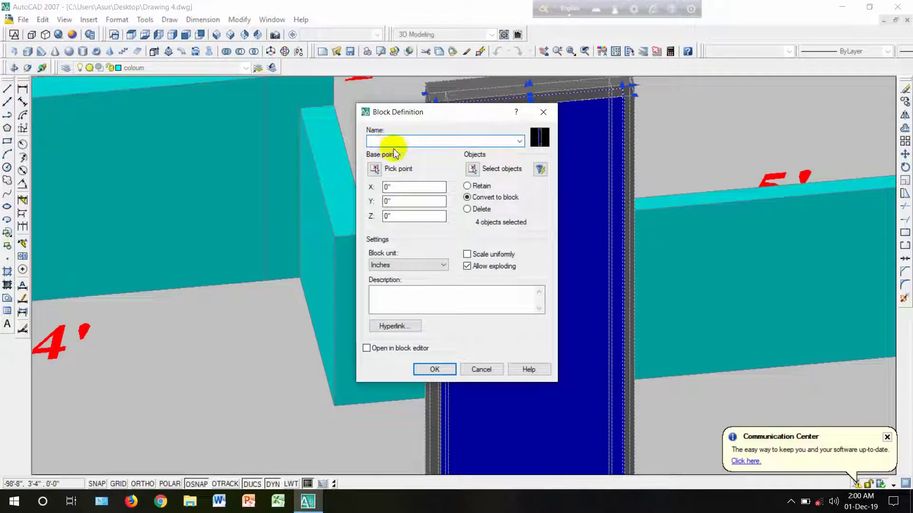
{"action": "left_click", "coordinate": [472, 169]}
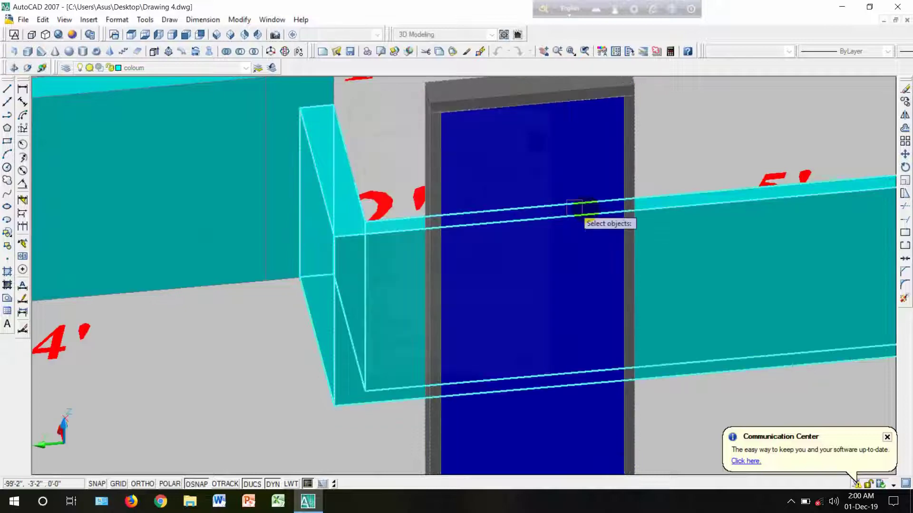
{"action": "left_click", "coordinate": [624, 227]}
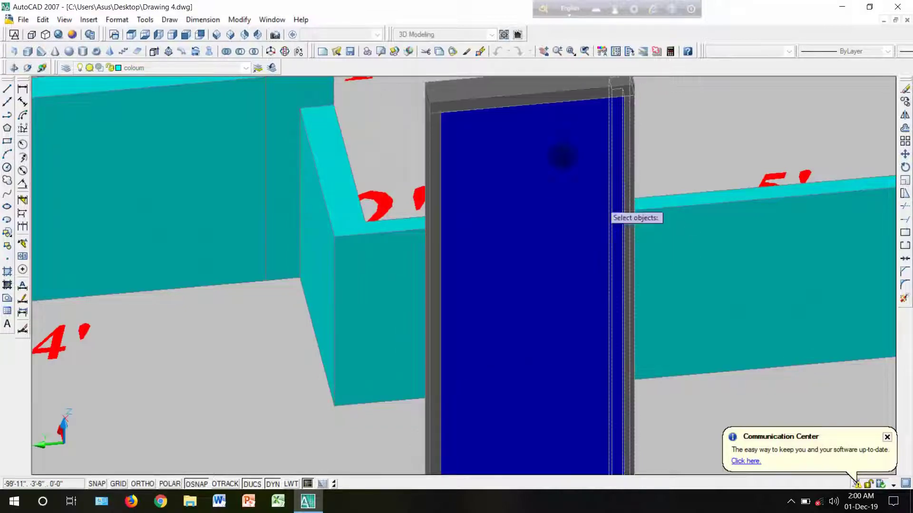
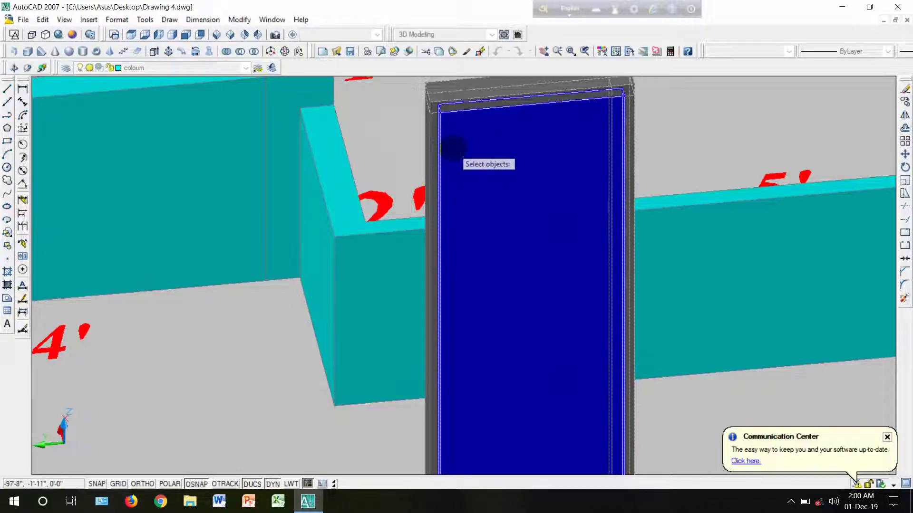
{"action": "left_click", "coordinate": [453, 148]}
{"action": "left_click", "coordinate": [479, 140]}
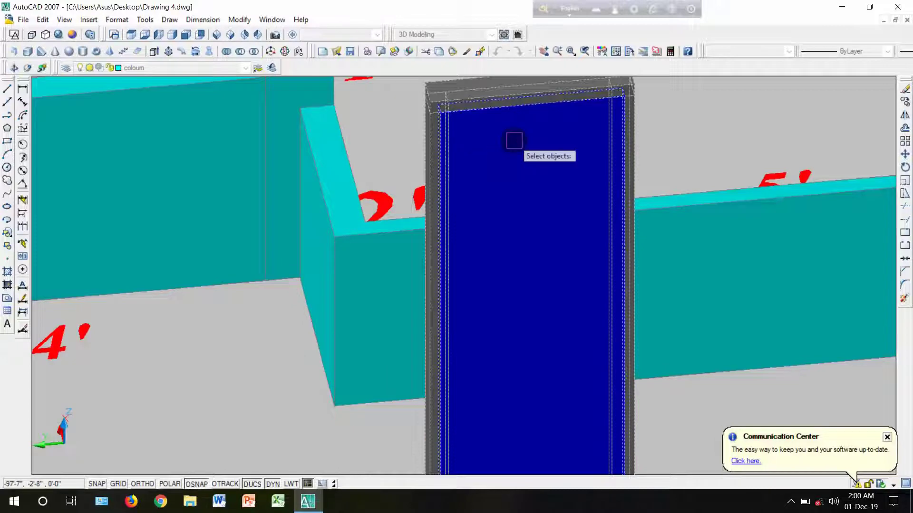
{"action": "key", "text": "Return"}
{"action": "left_click", "coordinate": [434, 369]}
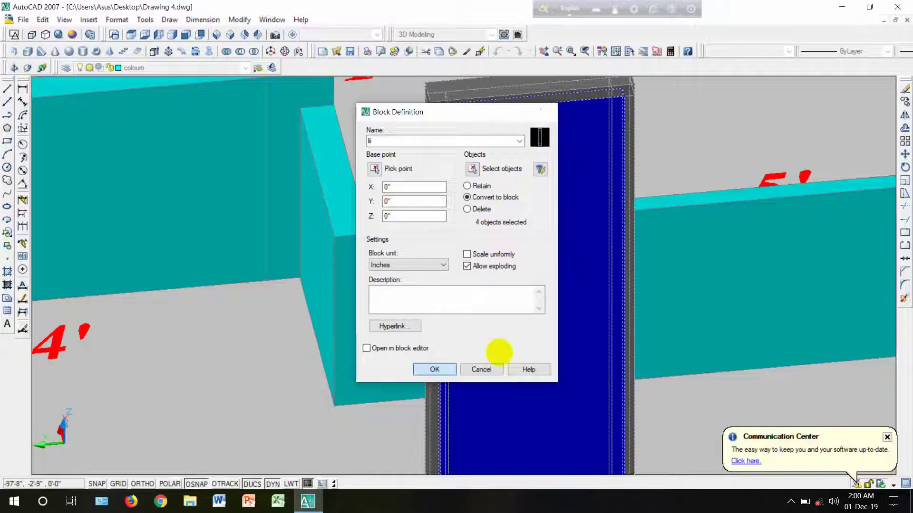
Step: Move the door block by its outer jamb foot corner into the 2'6" opening of C BED, against the small column's corner
{"action": "scroll", "coordinate": [534, 342], "scroll_direction": "down", "scroll_amount": 3}
{"action": "middle_click_drag", "start_coordinate": [585, 332], "coordinate": [383, 387]}
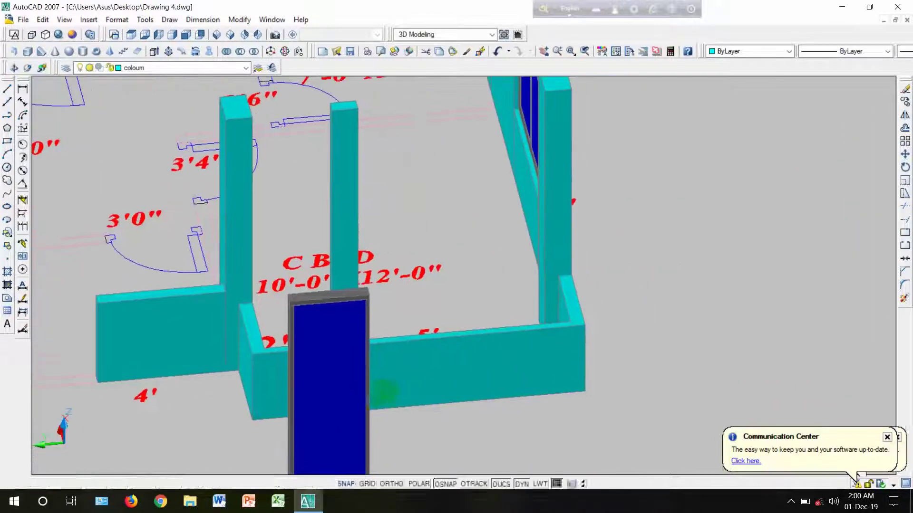
{"action": "left_click", "coordinate": [14, 68]}
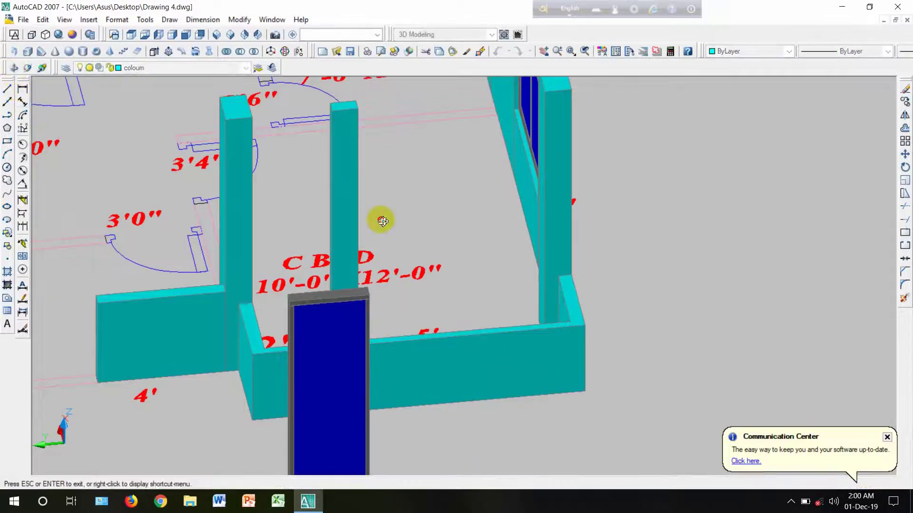
{"action": "left_click_drag", "start_coordinate": [378, 218], "coordinate": [319, 236]}
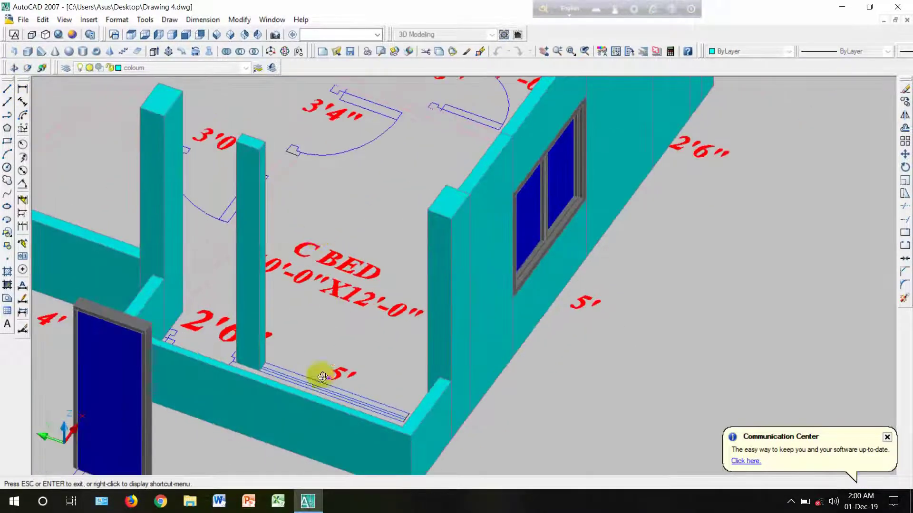
{"action": "middle_click_drag", "start_coordinate": [229, 421], "coordinate": [281, 366]}
{"action": "key", "text": "Escape"}
{"action": "scroll", "coordinate": [219, 418], "scroll_direction": "up", "scroll_amount": 2}
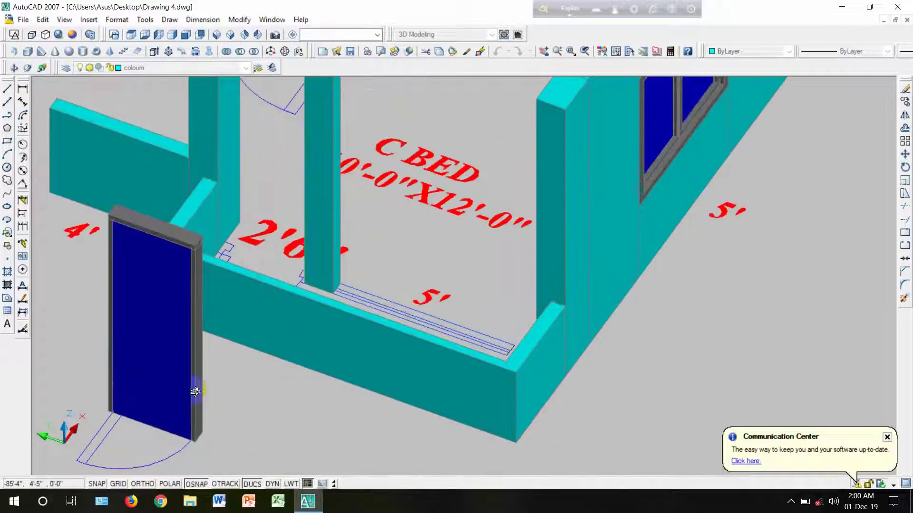
{"action": "scroll", "coordinate": [193, 389], "scroll_direction": "up", "scroll_amount": 5}
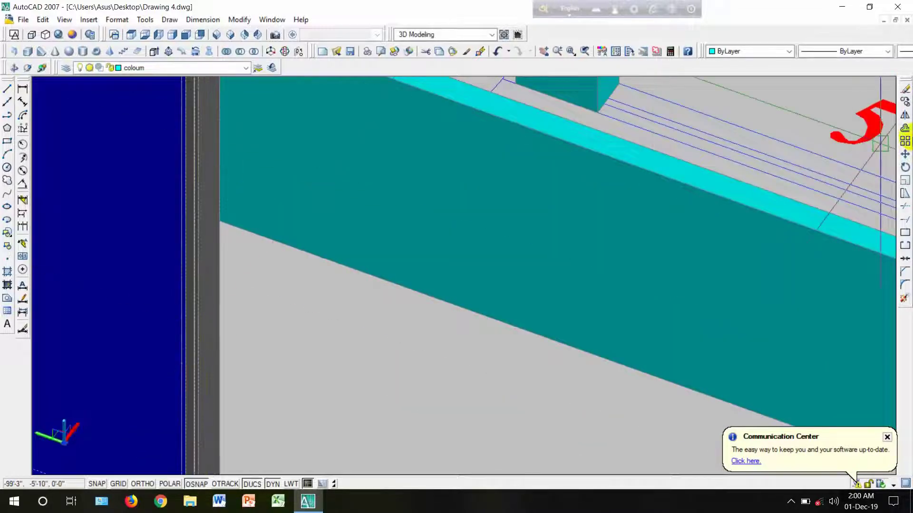
{"action": "left_click", "coordinate": [904, 104]}
{"action": "scroll", "coordinate": [388, 153], "scroll_direction": "down", "scroll_amount": 5}
{"action": "scroll", "coordinate": [341, 285], "scroll_direction": "up", "scroll_amount": 6}
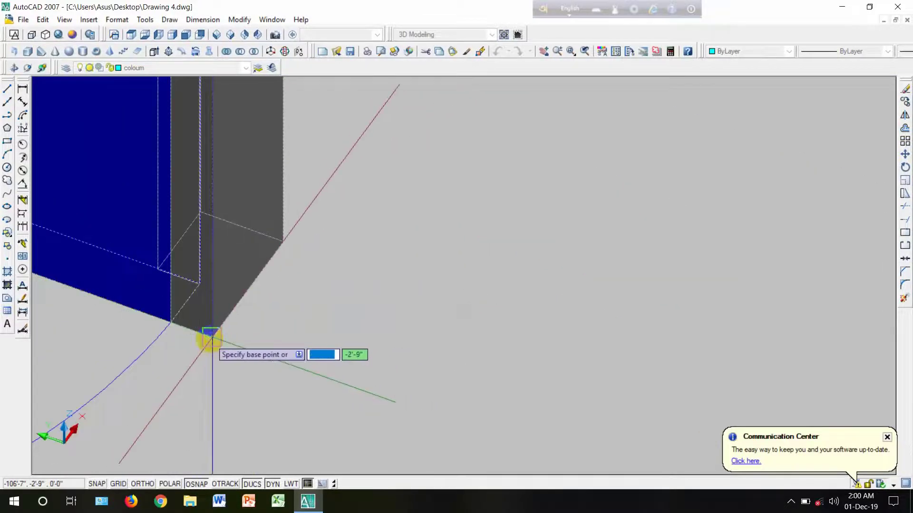
{"action": "left_click", "coordinate": [210, 340]}
{"action": "scroll", "coordinate": [279, 315], "scroll_direction": "down", "scroll_amount": 4}
{"action": "scroll", "coordinate": [437, 189], "scroll_direction": "up", "scroll_amount": 6}
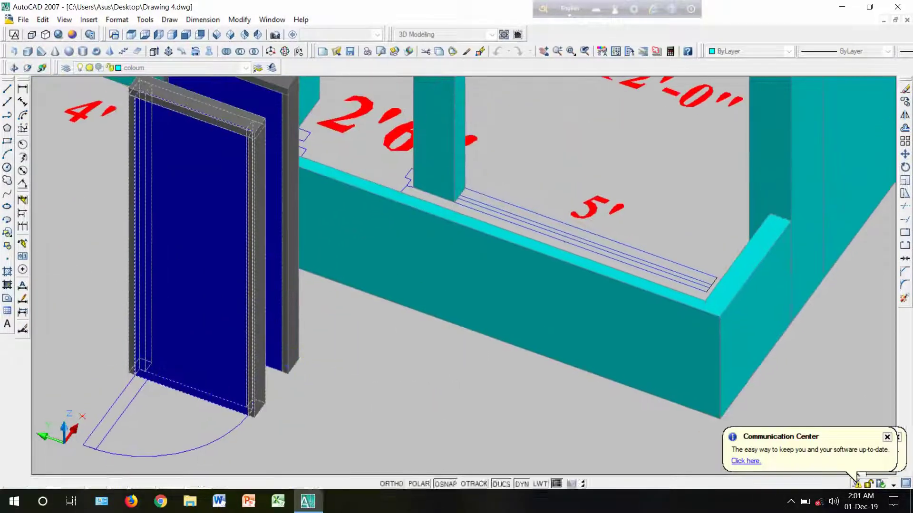
{"action": "scroll", "coordinate": [389, 202], "scroll_direction": "up", "scroll_amount": 4}
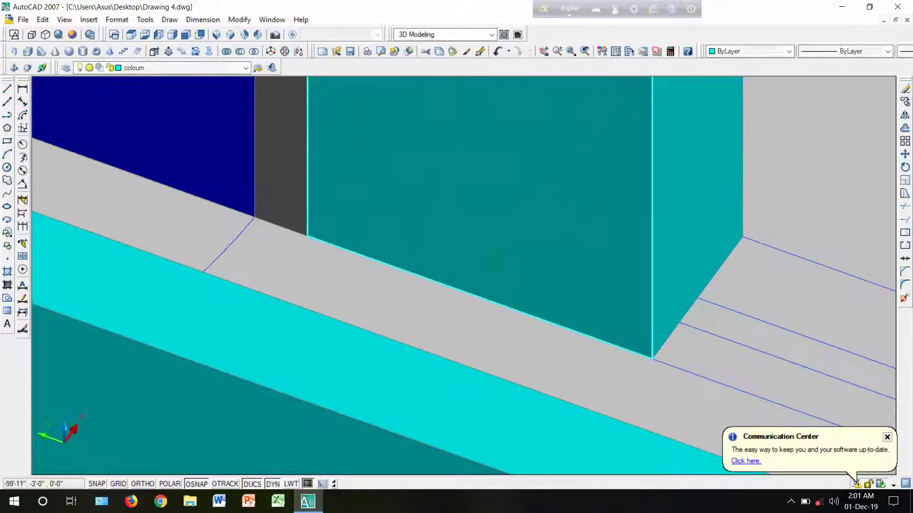
Step: Examine the fitted door and the whole 3D model from several distances and an orbited angle
{"action": "scroll", "coordinate": [418, 260], "scroll_direction": "down", "scroll_amount": 5}
{"action": "scroll", "coordinate": [417, 261], "scroll_direction": "down", "scroll_amount": 4}
{"action": "scroll", "coordinate": [428, 285], "scroll_direction": "up", "scroll_amount": 1}
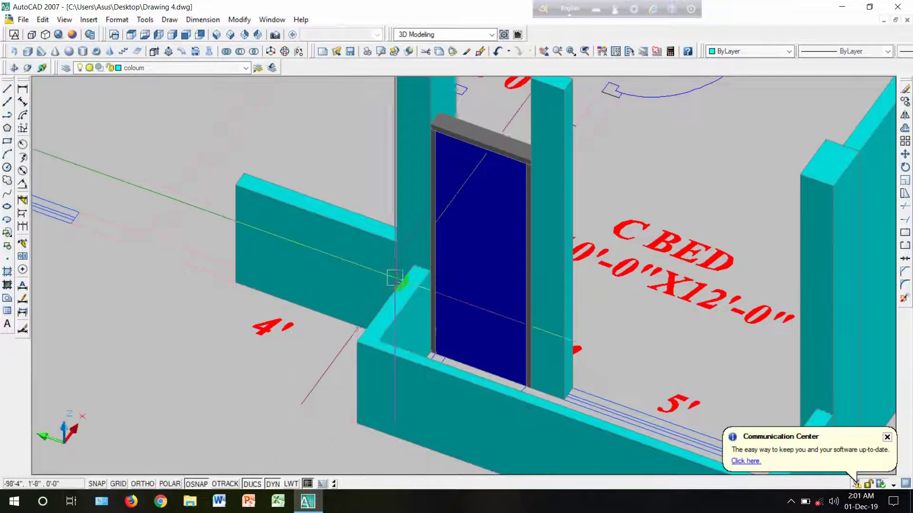
{"action": "scroll", "coordinate": [386, 281], "scroll_direction": "down", "scroll_amount": 2}
{"action": "scroll", "coordinate": [439, 243], "scroll_direction": "up", "scroll_amount": 2}
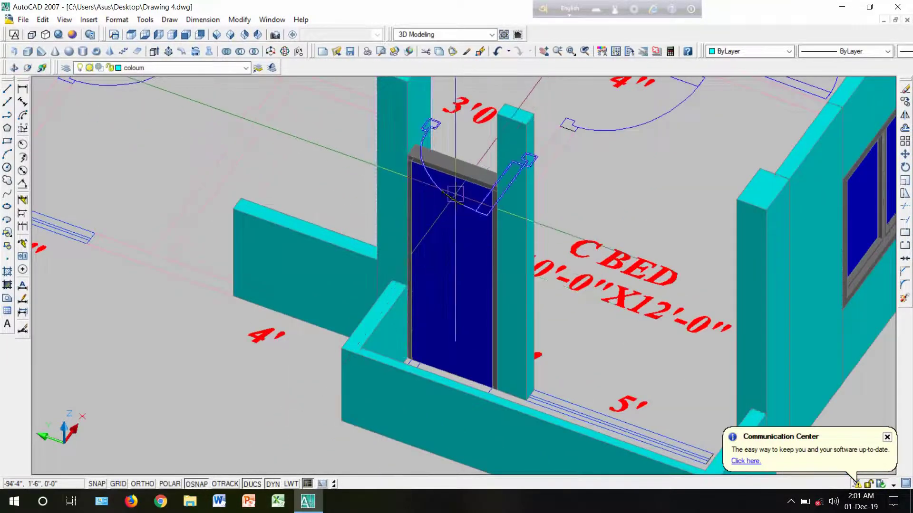
{"action": "scroll", "coordinate": [493, 162], "scroll_direction": "down", "scroll_amount": 3}
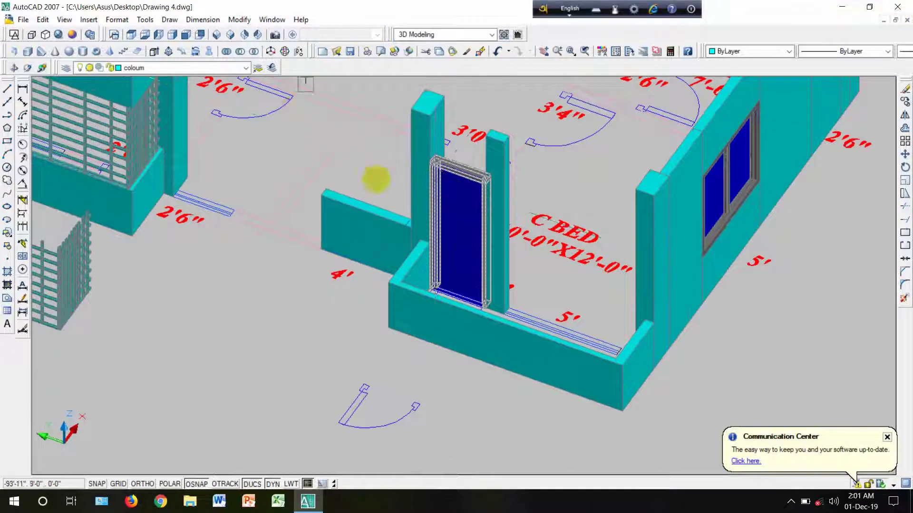
{"action": "scroll", "coordinate": [457, 218], "scroll_direction": "down", "scroll_amount": 6}
{"action": "scroll", "coordinate": [433, 233], "scroll_direction": "up", "scroll_amount": 4}
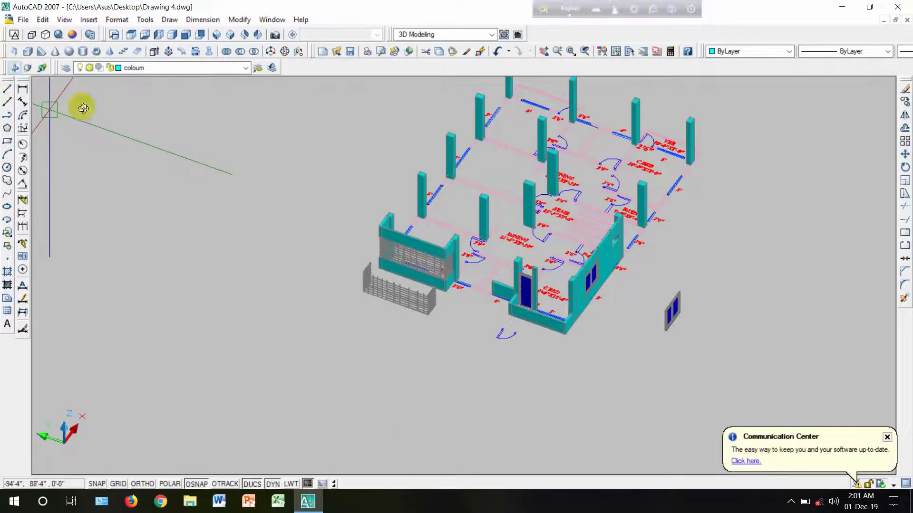
{"action": "left_click_drag", "start_coordinate": [275, 271], "coordinate": [291, 283]}
{"action": "scroll", "coordinate": [723, 261], "scroll_direction": "up", "scroll_amount": 3}
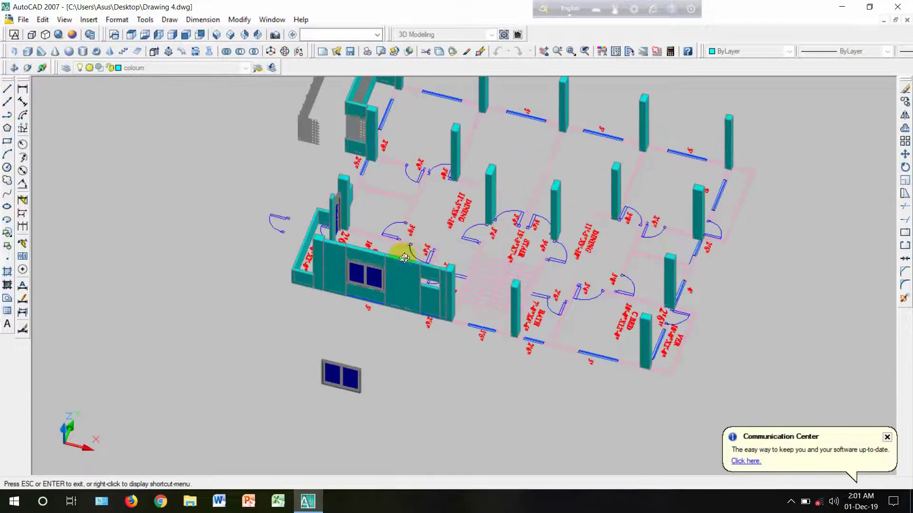
{"action": "scroll", "coordinate": [404, 258], "scroll_direction": "up", "scroll_amount": 2}
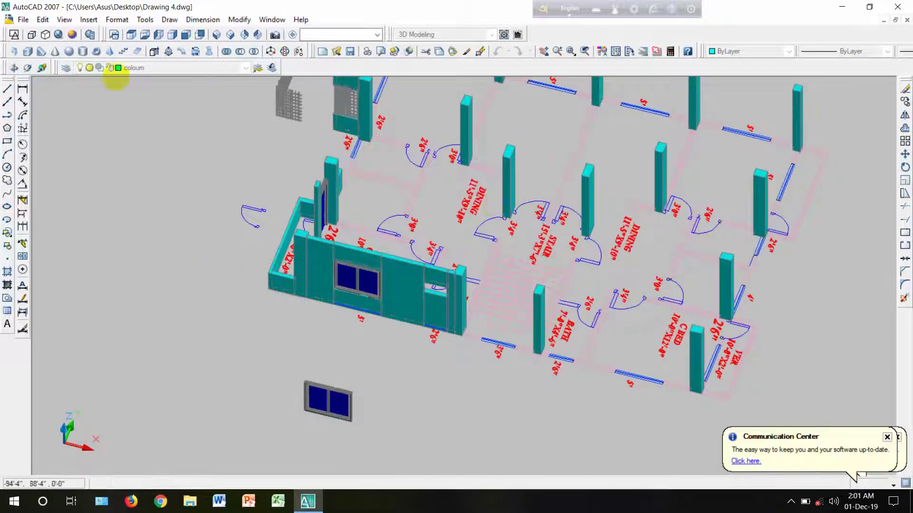
{"action": "key", "text": "Escape"}
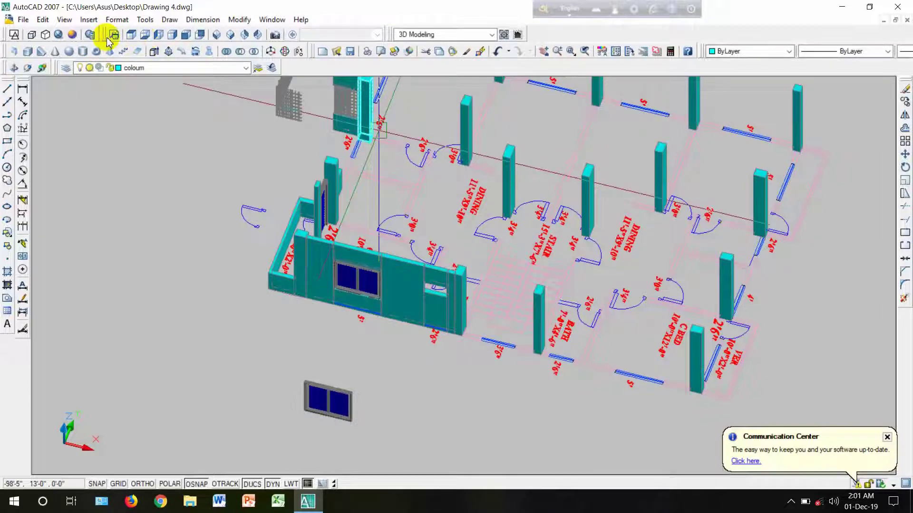
Step: Switch to the top view in 2D wireframe and bring up the stair area of the plan
{"action": "left_click", "coordinate": [132, 36]}
{"action": "left_click", "coordinate": [14, 35]}
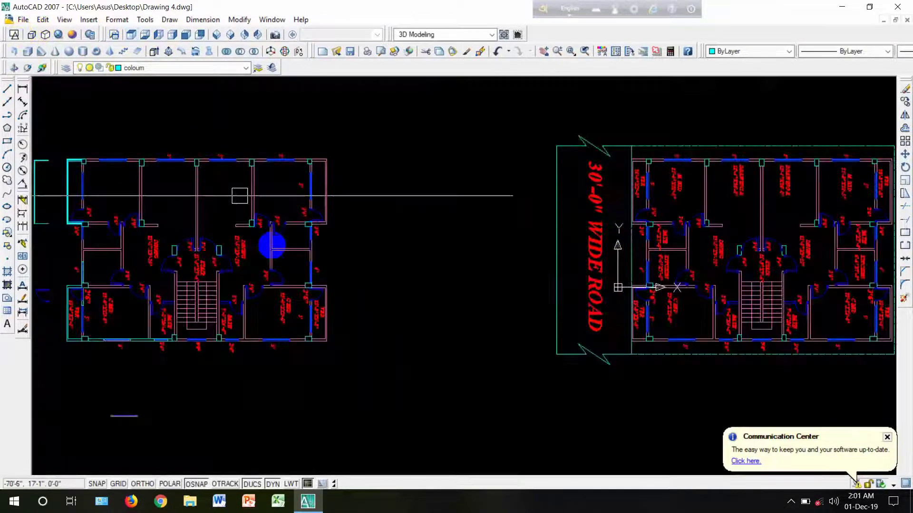
{"action": "scroll", "coordinate": [241, 310], "scroll_direction": "up", "scroll_amount": 4}
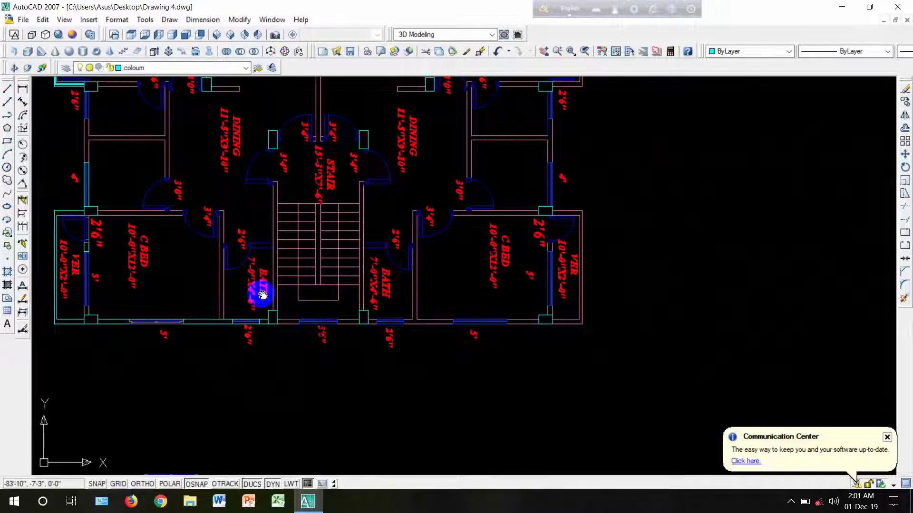
{"action": "middle_click_drag", "start_coordinate": [262, 295], "coordinate": [285, 345]}
{"action": "scroll", "coordinate": [309, 305], "scroll_direction": "up", "scroll_amount": 2}
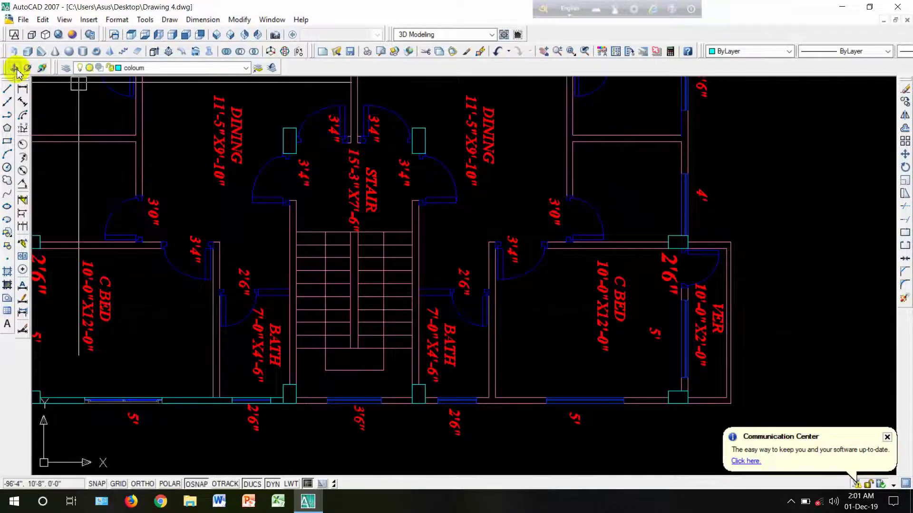
Step: Draw a rectangle over the stair's entrance landing, from the column face by the entry doors to the far end of the first riser
{"action": "left_click", "coordinate": [8, 143]}
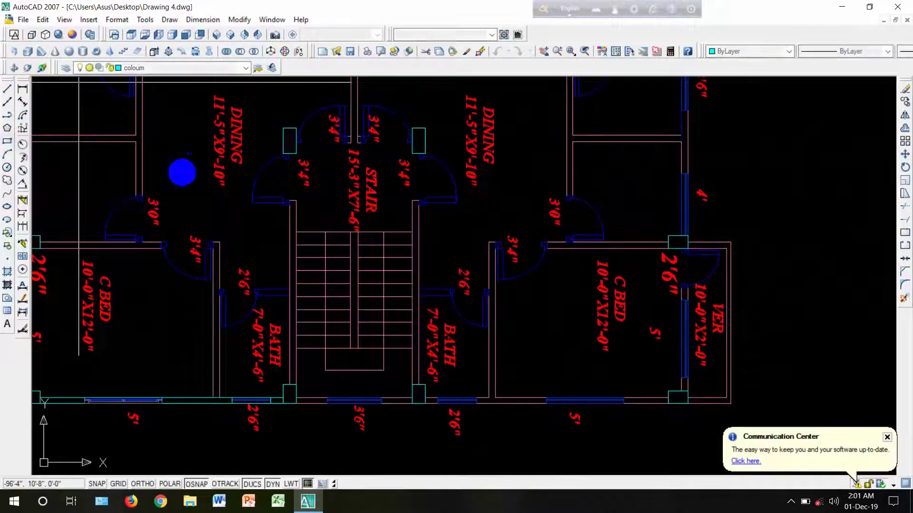
{"action": "scroll", "coordinate": [309, 143], "scroll_direction": "up", "scroll_amount": 2}
{"action": "scroll", "coordinate": [310, 144], "scroll_direction": "up", "scroll_amount": 3}
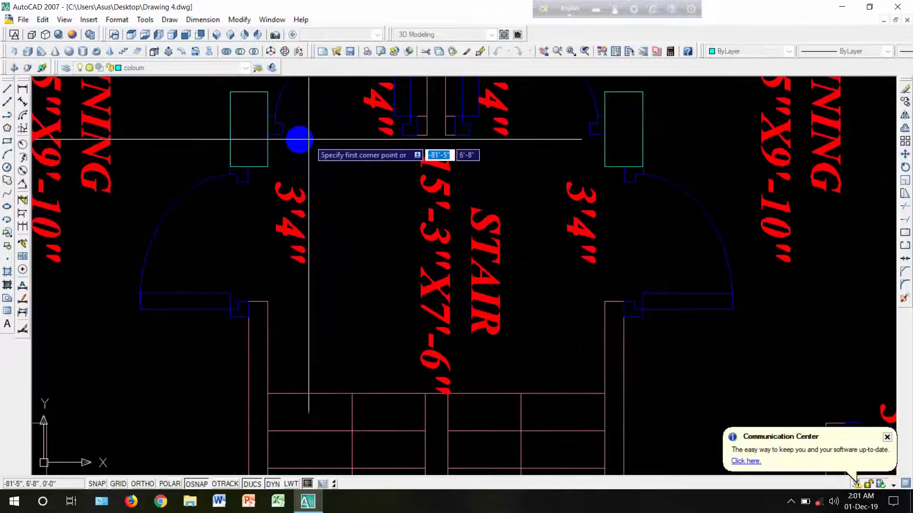
{"action": "left_click", "coordinate": [267, 134]}
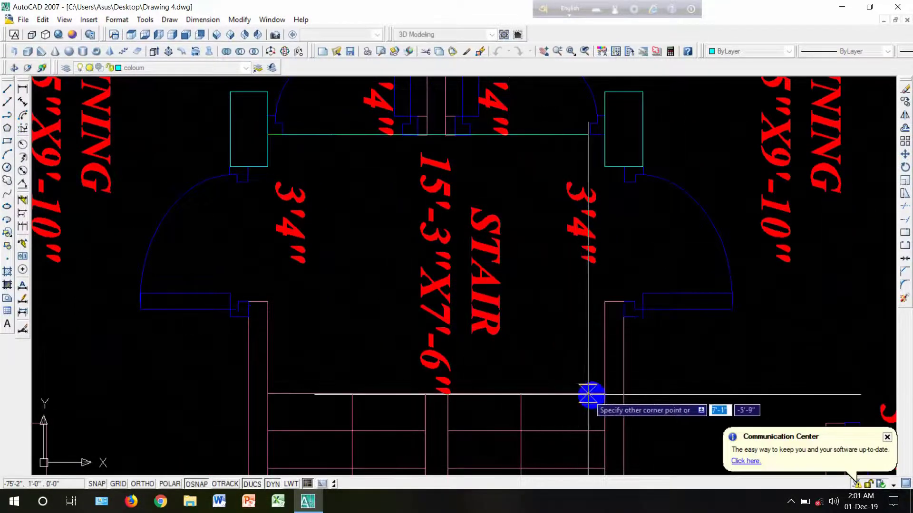
{"action": "left_click", "coordinate": [603, 394]}
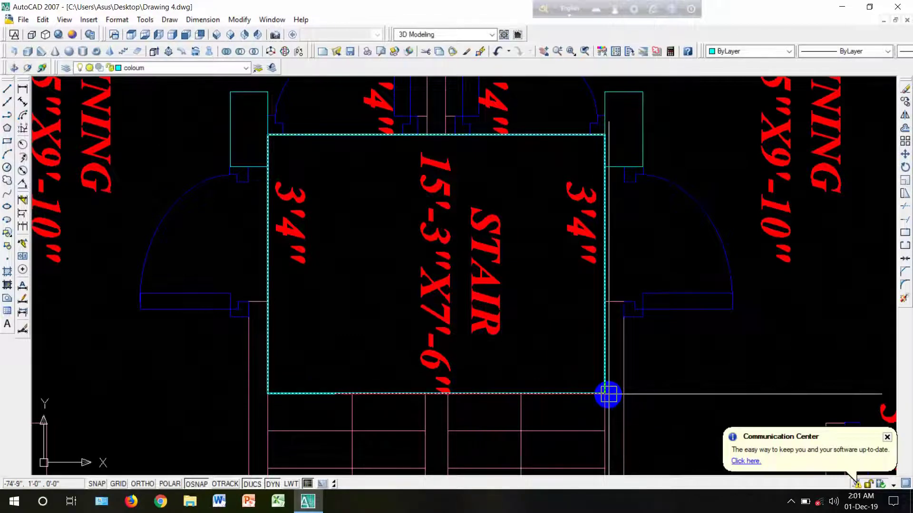
Step: Draw a rectangle over the first tread of the right-hand stair flight, directly adjoining the entrance landing
{"action": "key", "text": "Return"}
{"action": "left_click", "coordinate": [605, 394]}
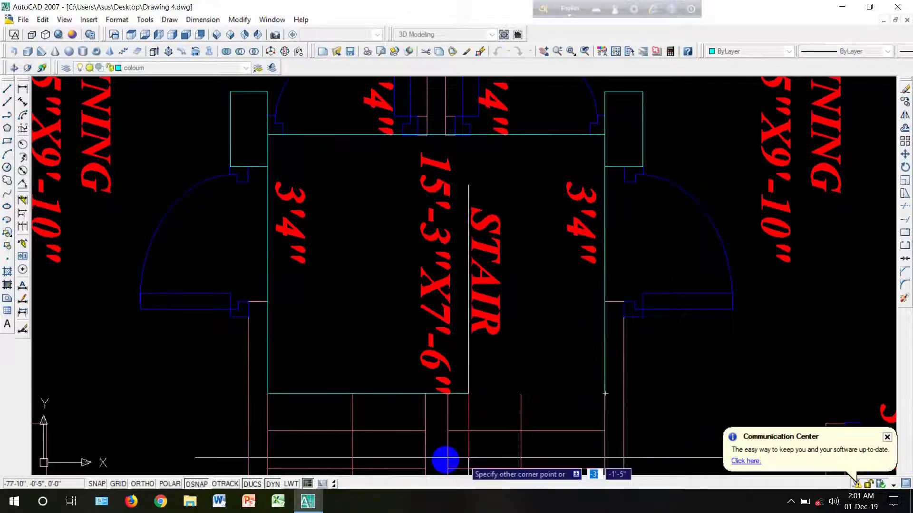
{"action": "left_click", "coordinate": [447, 432]}
Step: Draw a rectangle over the stair's mid-landing, between the side walls from the flights' last riser to the outer wall
{"action": "key", "text": "Return"}
{"action": "scroll", "coordinate": [523, 278], "scroll_direction": "down", "scroll_amount": 2}
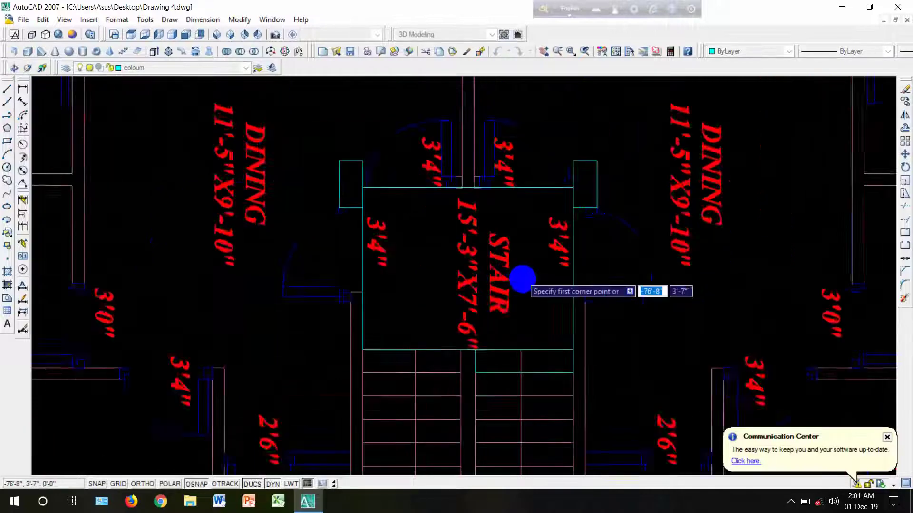
{"action": "scroll", "coordinate": [522, 279], "scroll_direction": "down", "scroll_amount": 2}
{"action": "middle_click_drag", "start_coordinate": [553, 469], "coordinate": [576, 317]}
{"action": "scroll", "coordinate": [575, 320], "scroll_direction": "up", "scroll_amount": 3}
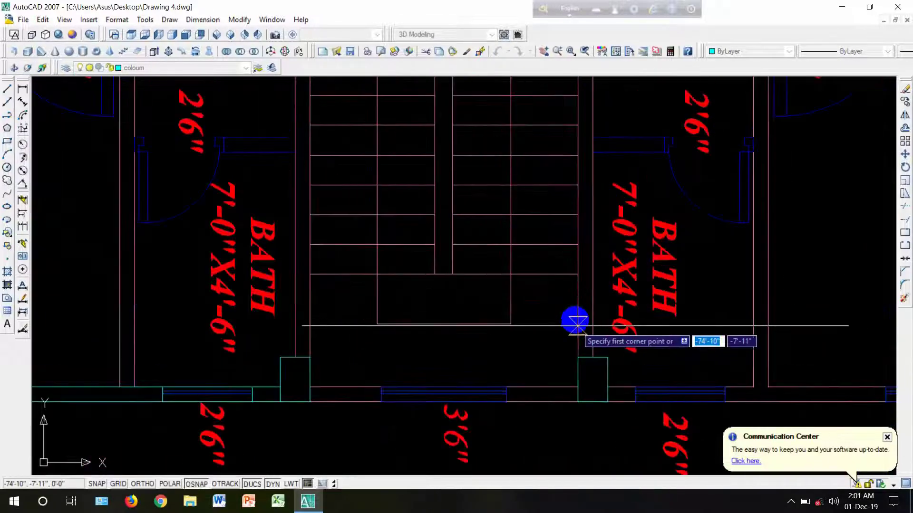
{"action": "left_click", "coordinate": [310, 390]}
{"action": "scroll", "coordinate": [365, 363], "scroll_direction": "down", "scroll_amount": 4}
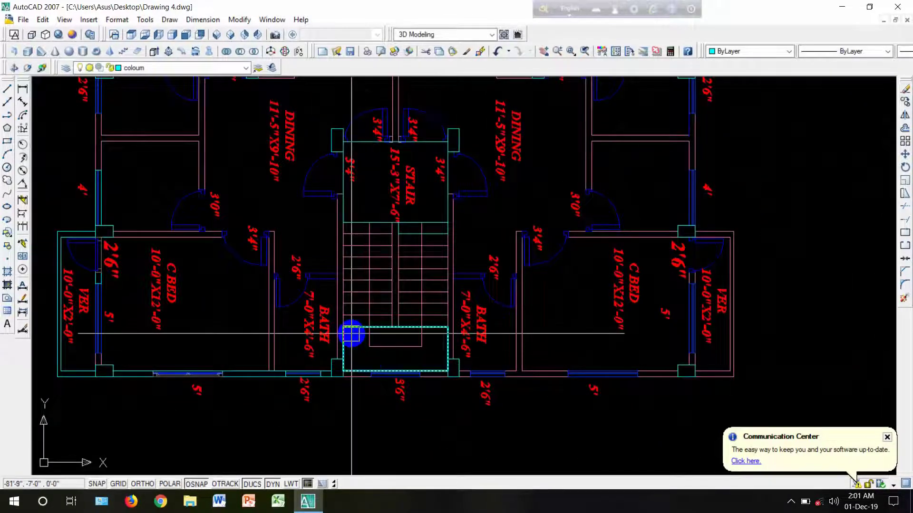
Step: Move the two landing rectangles and the tread rectangle out of the plan to the empty space directly below the stair
{"action": "left_click", "coordinate": [370, 228]}
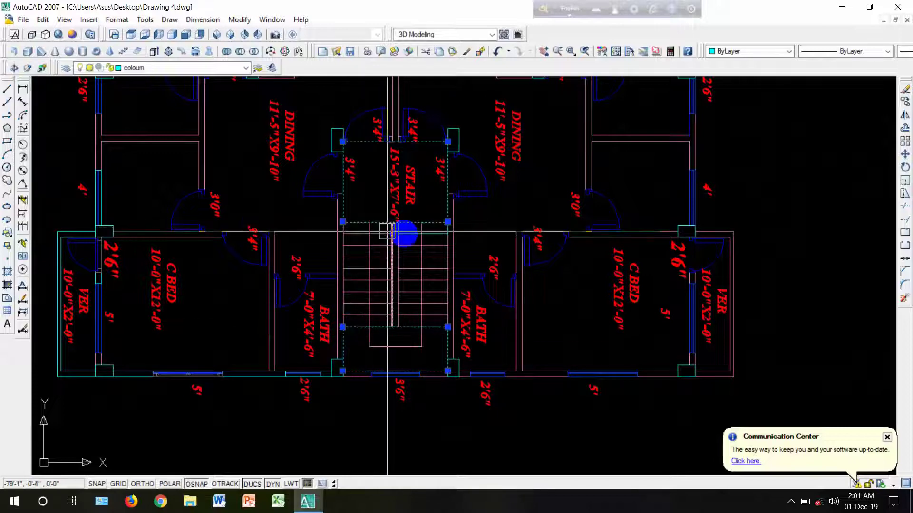
{"action": "left_click", "coordinate": [411, 233]}
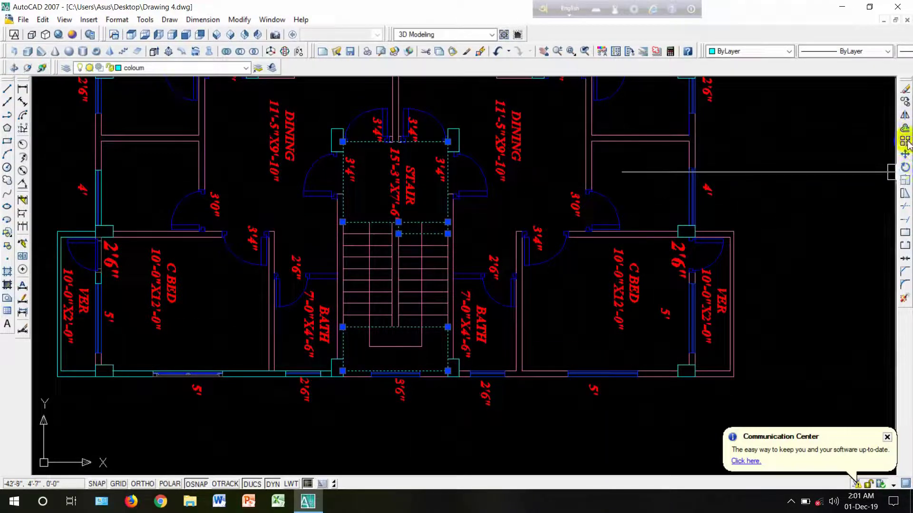
{"action": "left_click", "coordinate": [905, 155]}
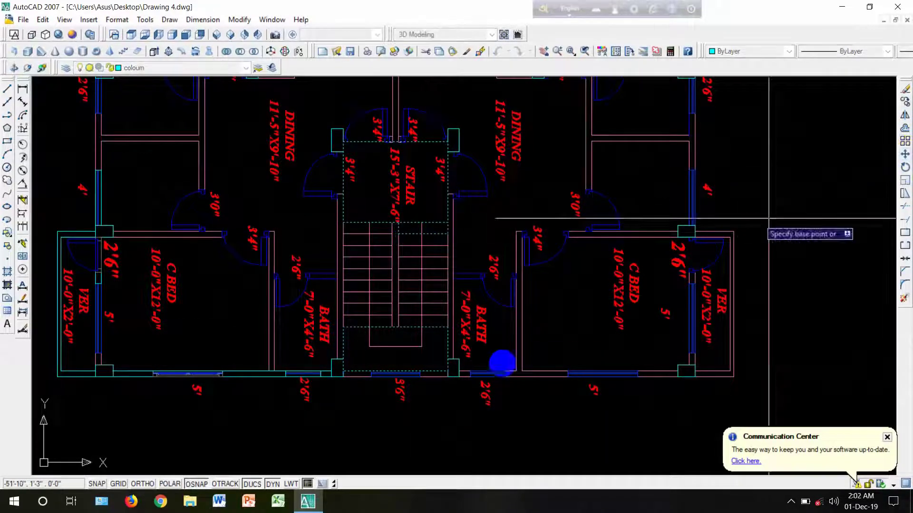
{"action": "left_click", "coordinate": [447, 368]}
{"action": "scroll", "coordinate": [444, 387], "scroll_direction": "down", "scroll_amount": 3}
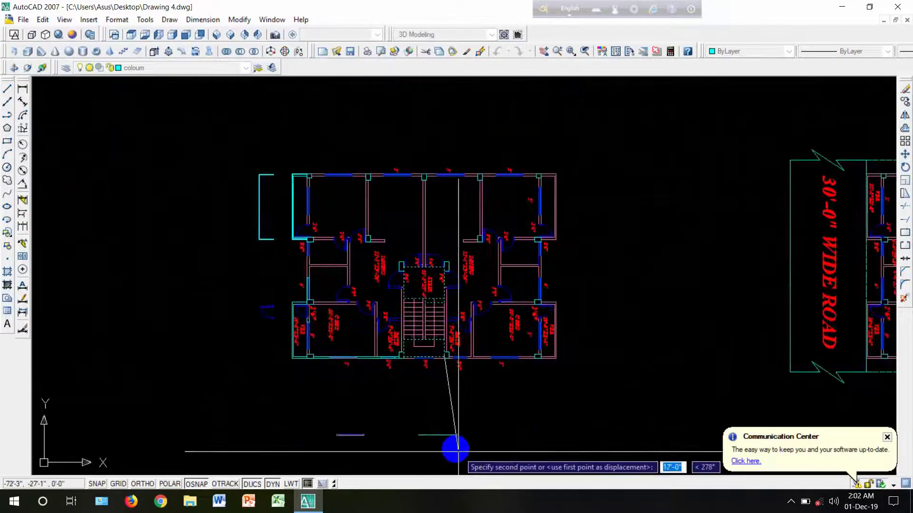
{"action": "scroll", "coordinate": [453, 448], "scroll_direction": "down", "scroll_amount": 2}
{"action": "middle_click_drag", "start_coordinate": [452, 464], "coordinate": [452, 398]}
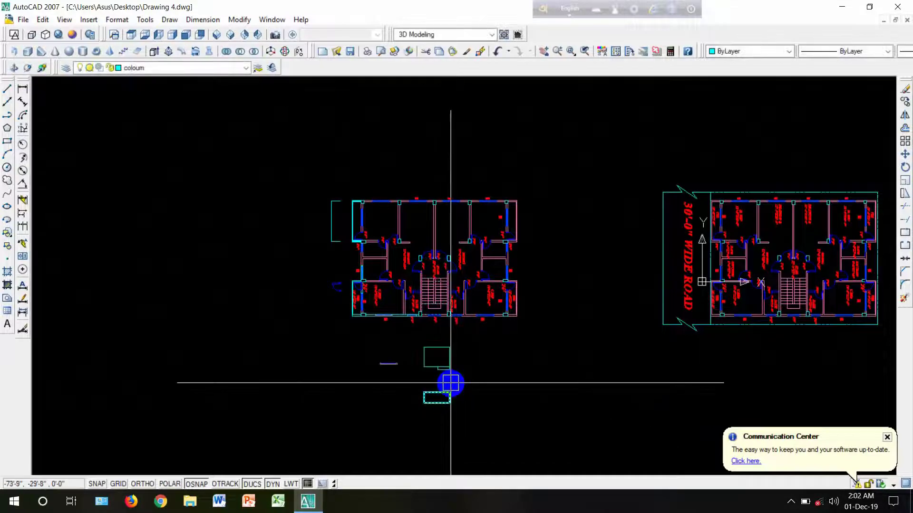
Step: Switch to the southwest isometric view with a shaded visual style, centred on the three stair outlines beside the house
{"action": "scroll", "coordinate": [449, 382], "scroll_direction": "up", "scroll_amount": 3}
{"action": "scroll", "coordinate": [432, 391], "scroll_direction": "up", "scroll_amount": 3}
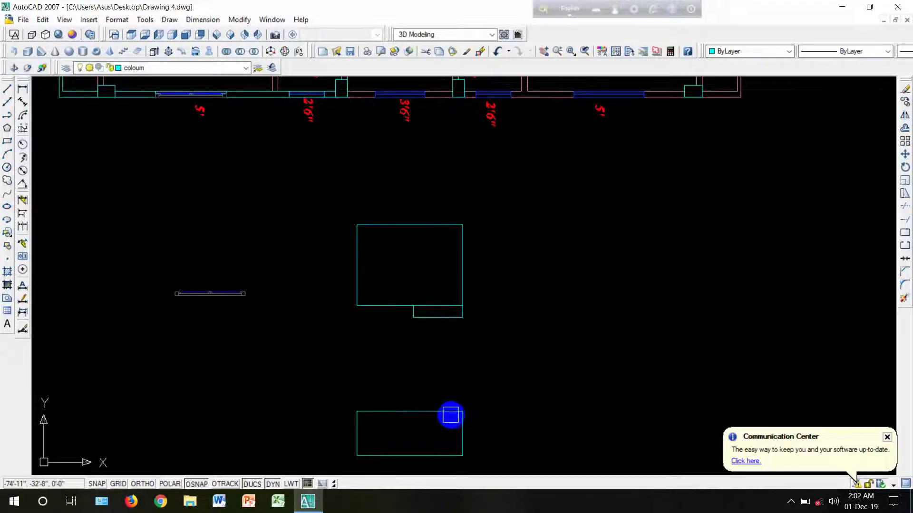
{"action": "scroll", "coordinate": [446, 393], "scroll_direction": "down", "scroll_amount": 4}
{"action": "left_click", "coordinate": [421, 404]}
{"action": "scroll", "coordinate": [421, 401], "scroll_direction": "up", "scroll_amount": 3}
{"action": "left_click", "coordinate": [421, 392]}
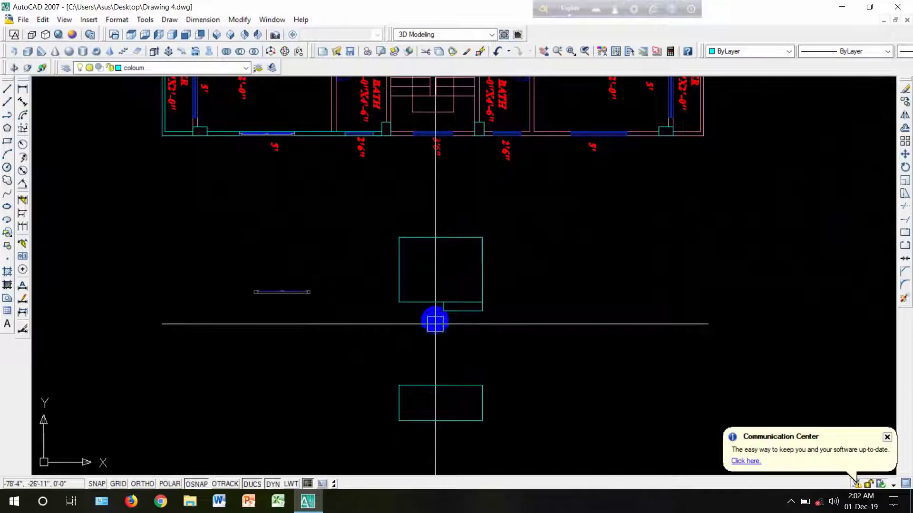
{"action": "left_click", "coordinate": [217, 37]}
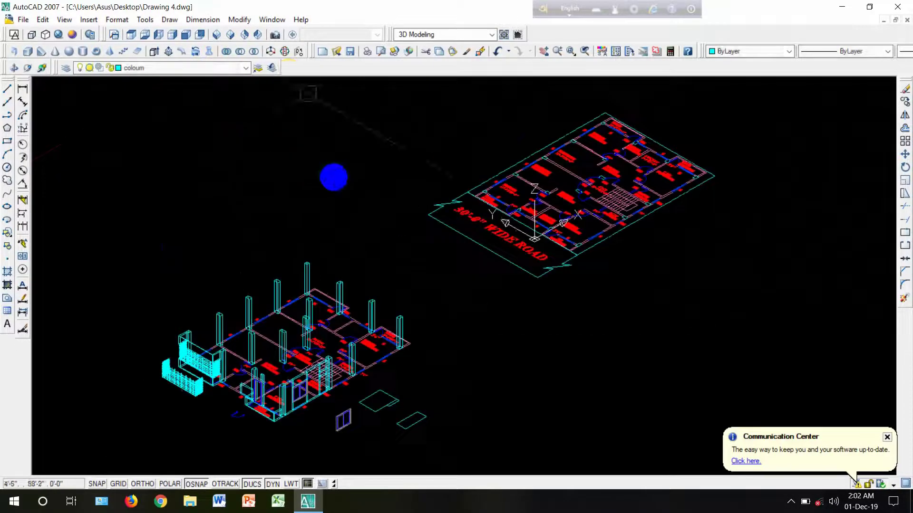
{"action": "left_click", "coordinate": [65, 36]}
{"action": "scroll", "coordinate": [373, 444], "scroll_direction": "up", "scroll_amount": 6}
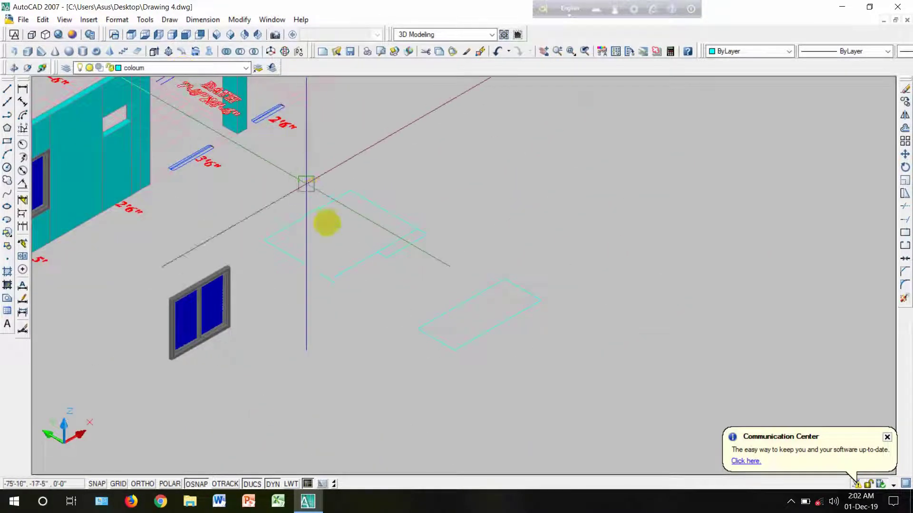
Step: Change the colour of the three stair outlines to Red
{"action": "left_click", "coordinate": [529, 377]}
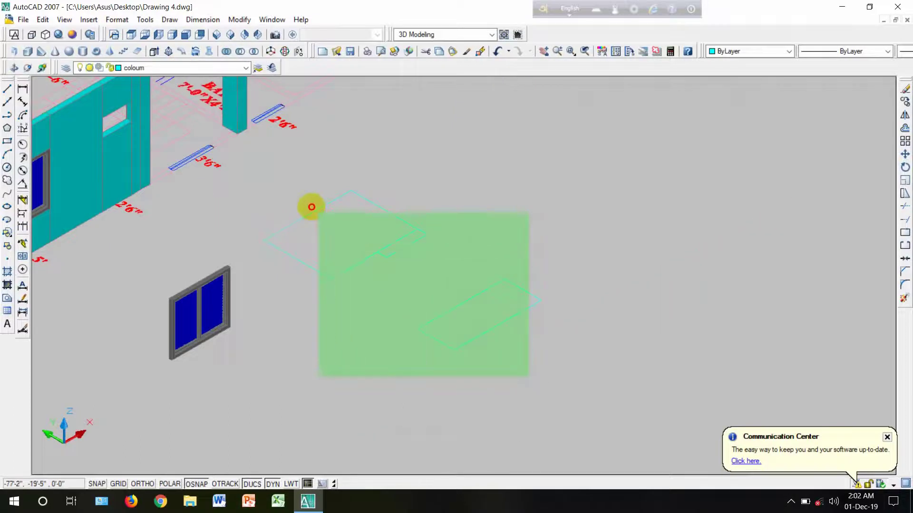
{"action": "left_click", "coordinate": [290, 187]}
{"action": "left_click", "coordinate": [760, 53]}
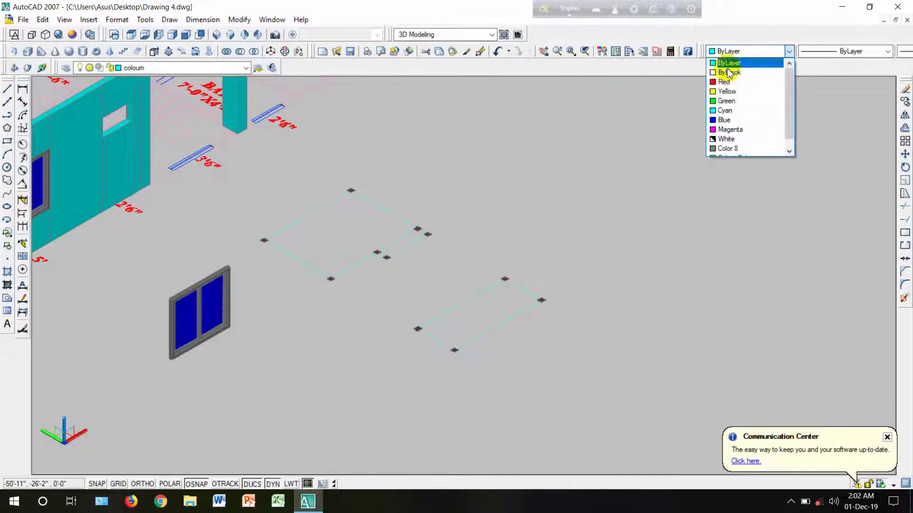
{"action": "left_click", "coordinate": [723, 82]}
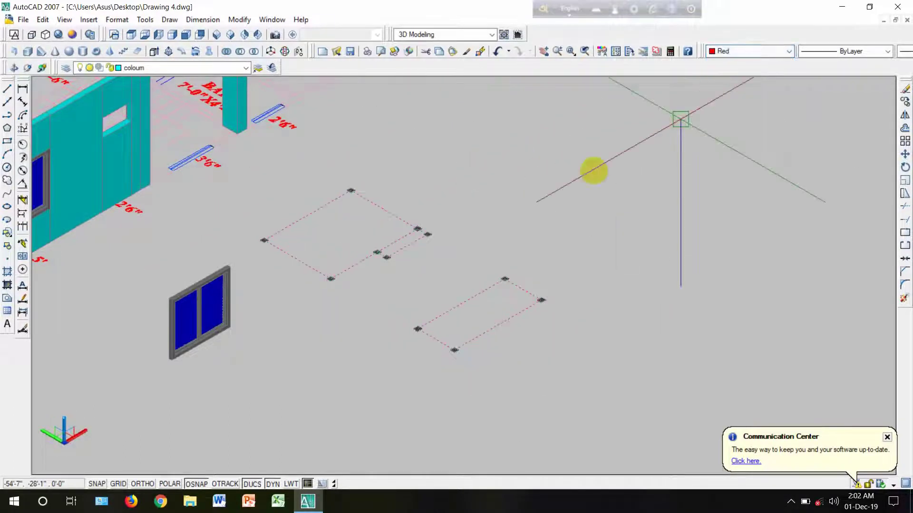
{"action": "key", "text": "Escape"}
{"action": "mouse_move", "coordinate": [428, 259]}
{"action": "middle_mouse_down"}
{"action": "mouse_move", "coordinate": [493, 302]}
{"action": "mouse_move", "coordinate": [480, 290]}
{"action": "middle_mouse_up"}
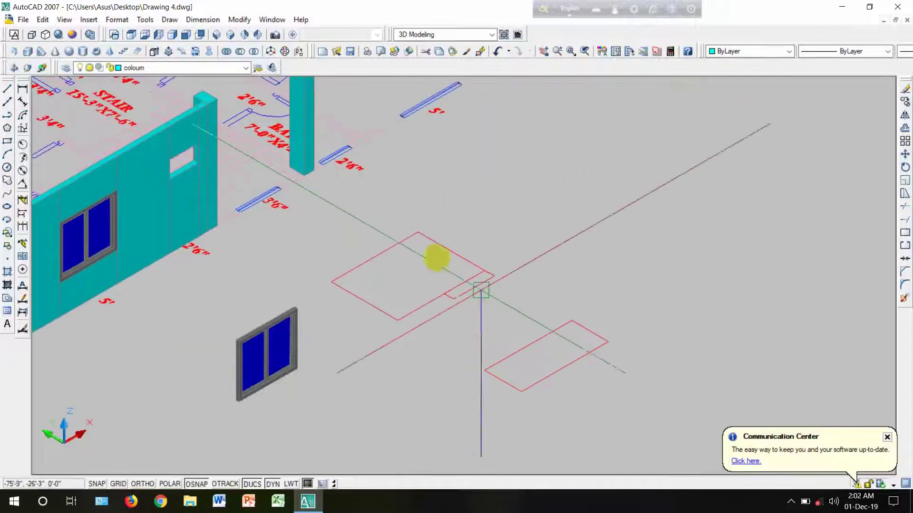
Step: Extrude both landing rectangles and the tread rectangle 6 inches upward into solids
{"action": "left_click", "coordinate": [154, 51]}
{"action": "left_click", "coordinate": [584, 399]}
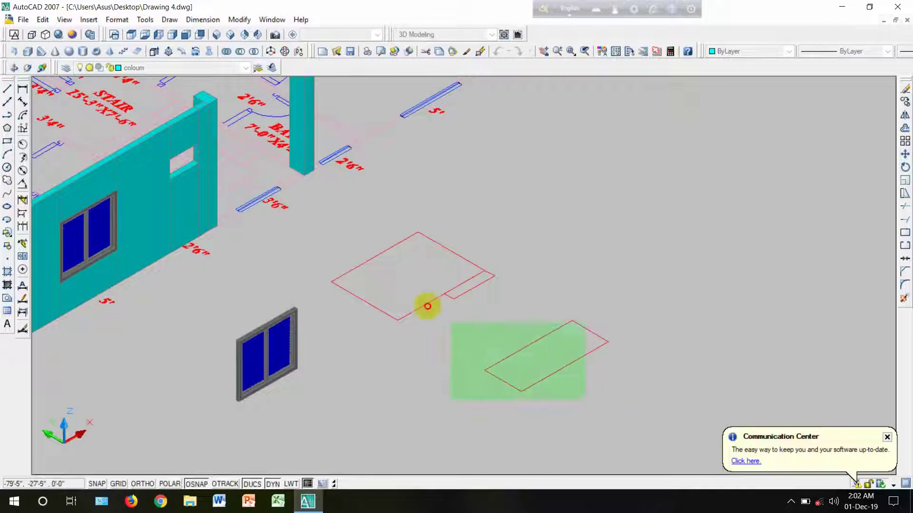
{"action": "left_click", "coordinate": [375, 209]}
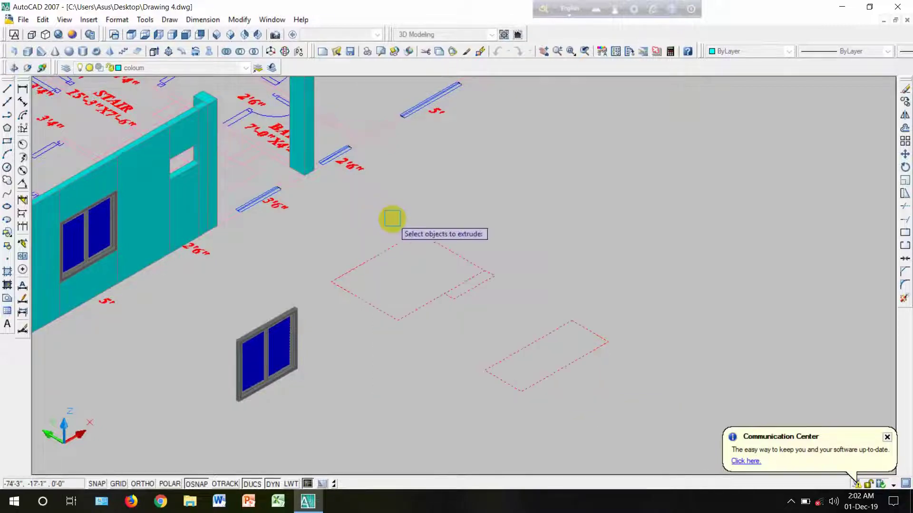
{"action": "key", "text": "Return"}
{"action": "left_click", "coordinate": [413, 197]}
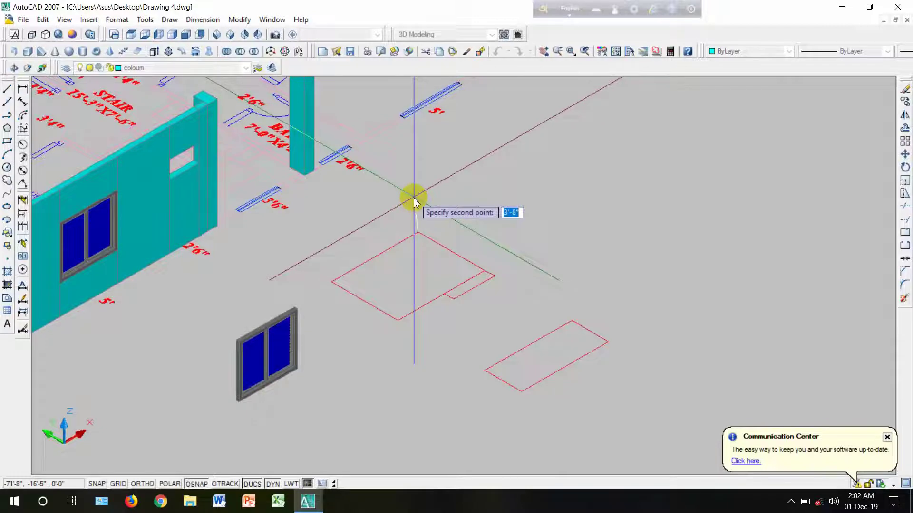
{"action": "left_click", "coordinate": [414, 202]}
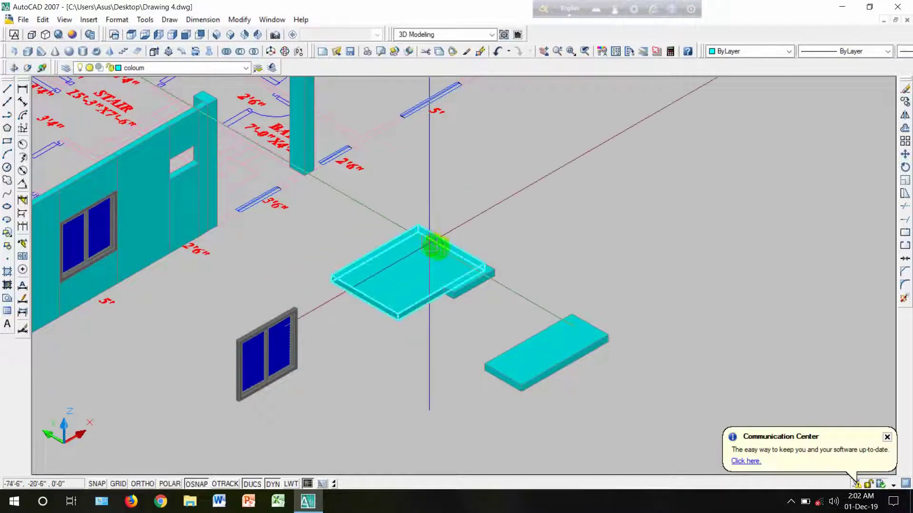
{"action": "scroll", "coordinate": [473, 352], "scroll_direction": "up", "scroll_amount": 4}
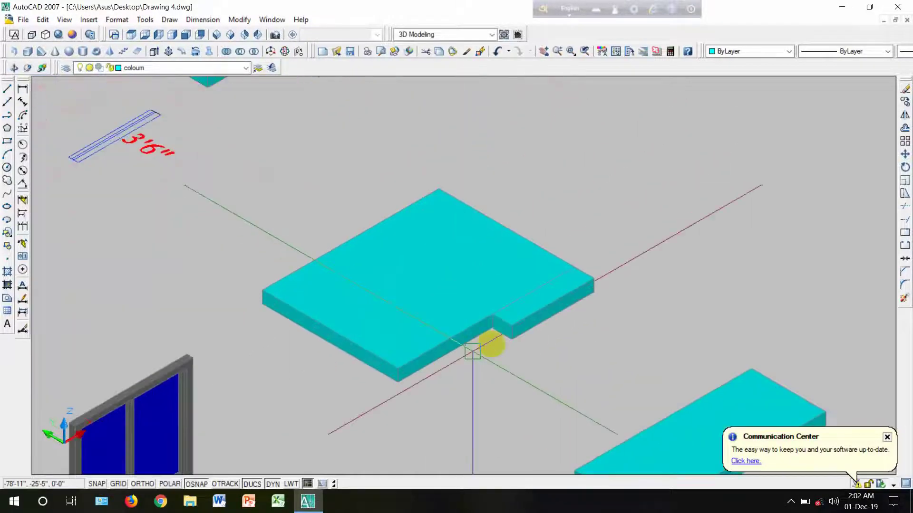
{"action": "scroll", "coordinate": [514, 323], "scroll_direction": "up", "scroll_amount": 4}
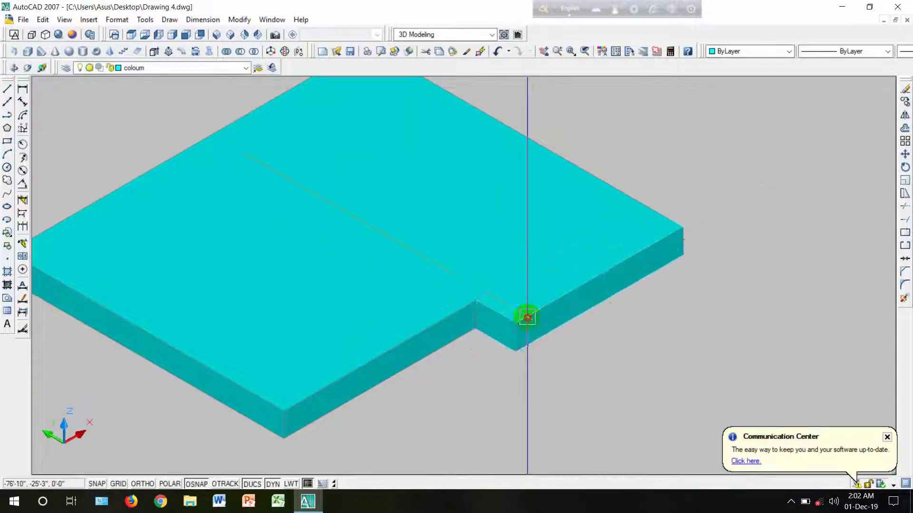
{"action": "left_click", "coordinate": [905, 102]}
{"action": "scroll", "coordinate": [438, 285], "scroll_direction": "down", "scroll_amount": 4}
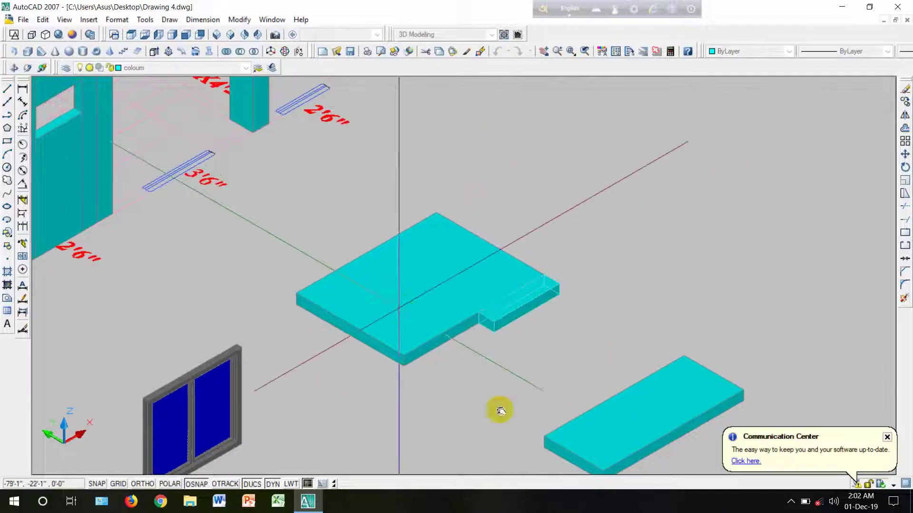
{"action": "scroll", "coordinate": [237, 201], "scroll_direction": "up", "scroll_amount": 3}
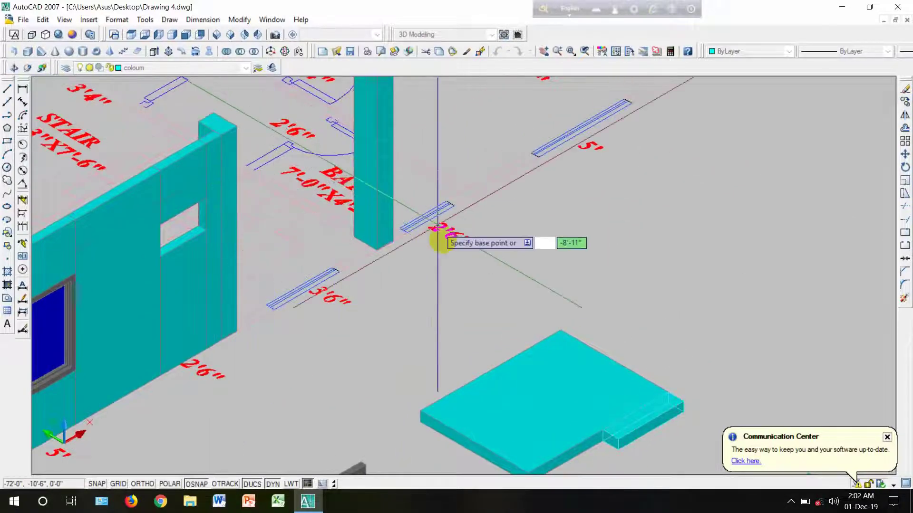
{"action": "middle_click_drag", "start_coordinate": [437, 238], "coordinate": [342, 162]}
{"action": "scroll", "coordinate": [590, 463], "scroll_direction": "up", "scroll_amount": 3}
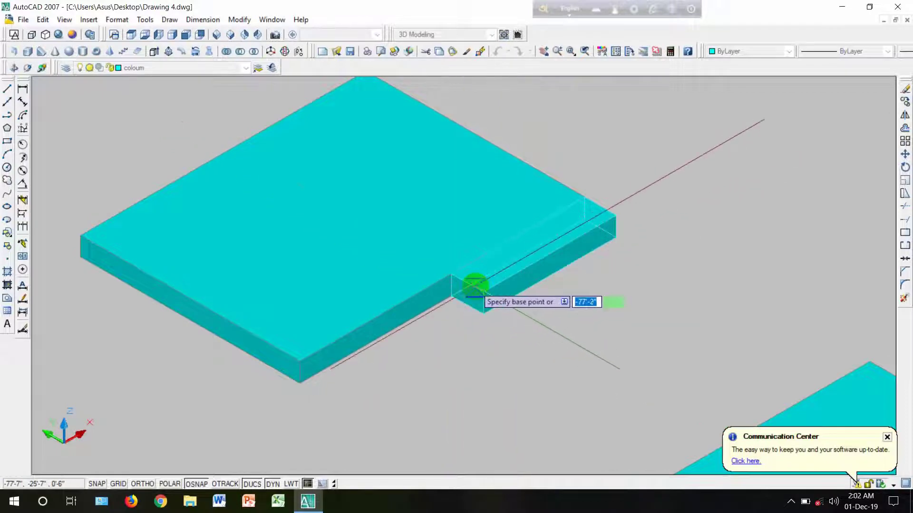
{"action": "key", "text": "Escape"}
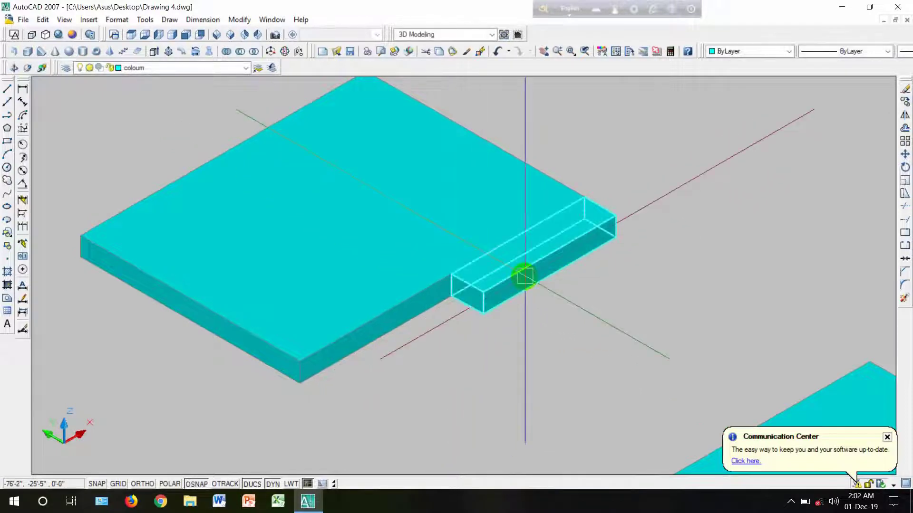
Step: Copy the first tread solid eight times to form an ascending flight, placing each copy's lower back corner on the preceding tread's upper front corner
{"action": "left_click", "coordinate": [523, 274]}
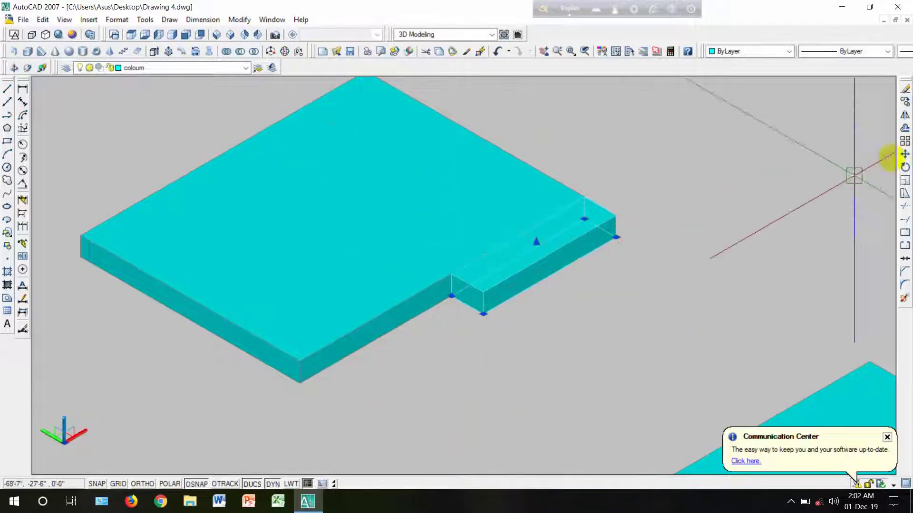
{"action": "left_click", "coordinate": [906, 102]}
{"action": "scroll", "coordinate": [486, 316], "scroll_direction": "up", "scroll_amount": 3}
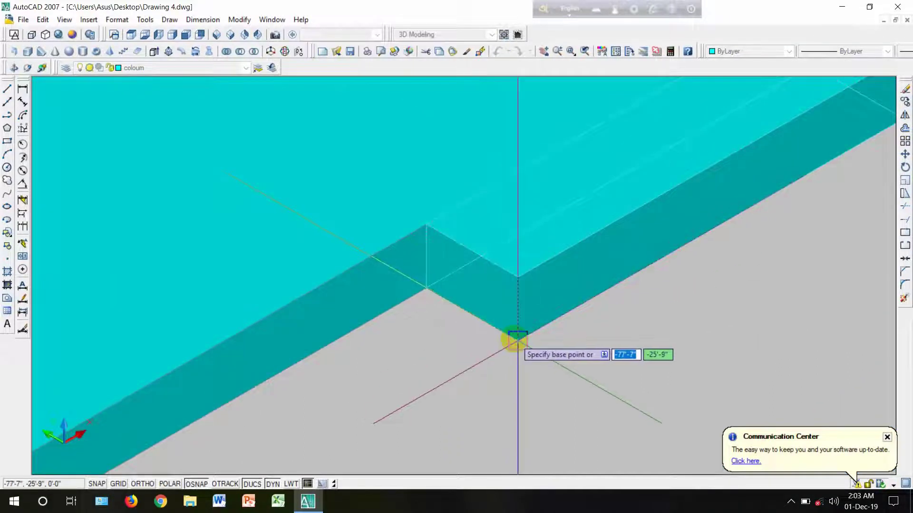
{"action": "left_click", "coordinate": [426, 288]}
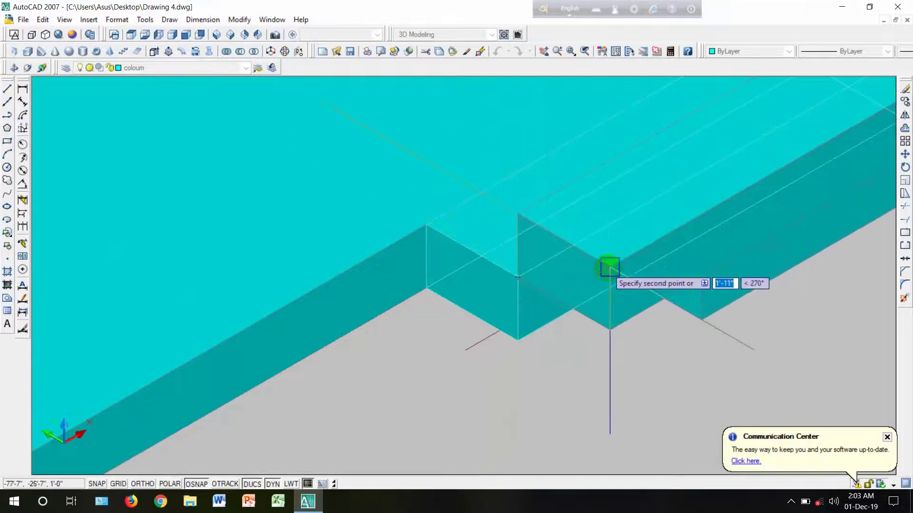
{"action": "left_click", "coordinate": [610, 267]}
{"action": "middle_click_drag", "start_coordinate": [564, 280], "coordinate": [416, 295]}
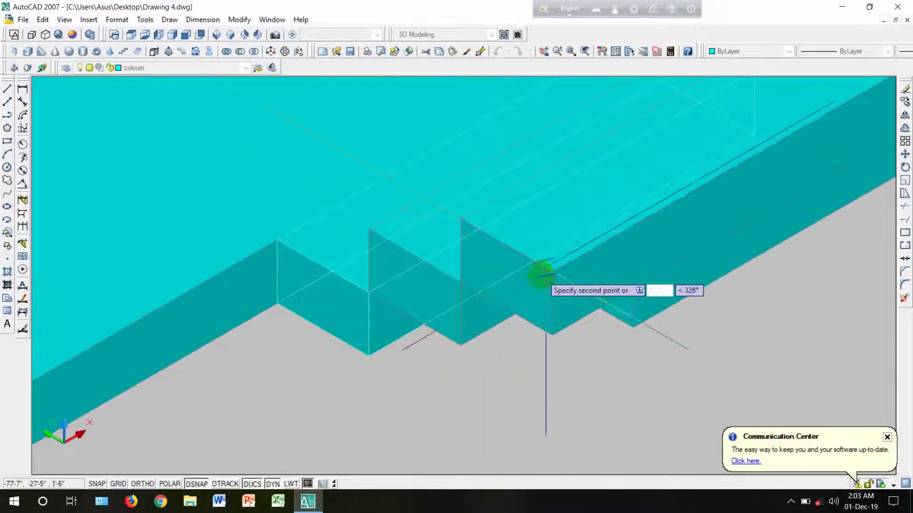
{"action": "left_click", "coordinate": [552, 273]}
{"action": "middle_click_drag", "start_coordinate": [571, 274], "coordinate": [363, 320]}
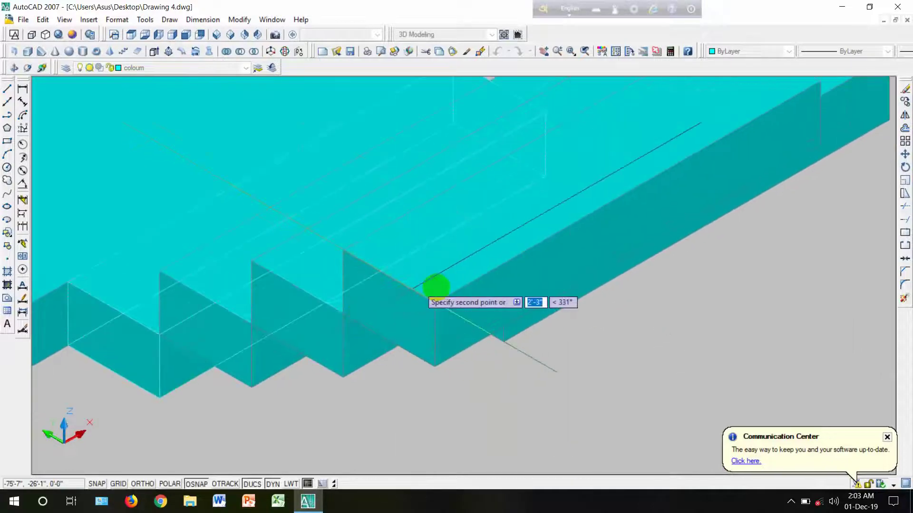
{"action": "left_click", "coordinate": [435, 301]}
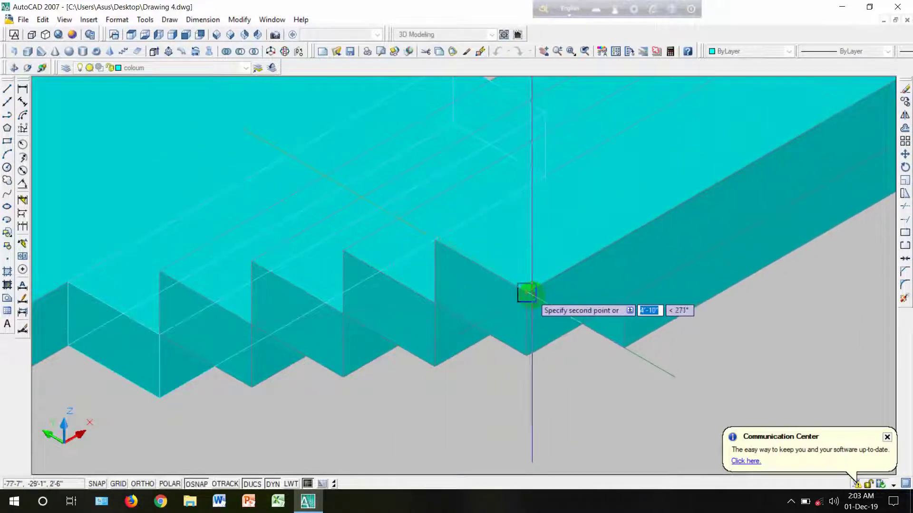
{"action": "left_click", "coordinate": [527, 292]}
{"action": "left_click", "coordinate": [615, 284]}
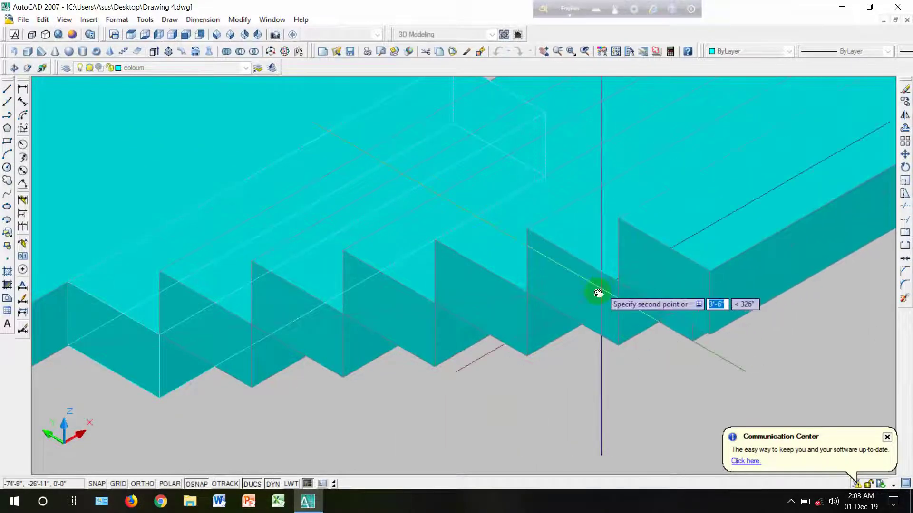
{"action": "middle_click_drag", "start_coordinate": [597, 291], "coordinate": [526, 302]}
{"action": "left_click", "coordinate": [525, 305]}
{"action": "middle_click_drag", "start_coordinate": [596, 298], "coordinate": [462, 328]}
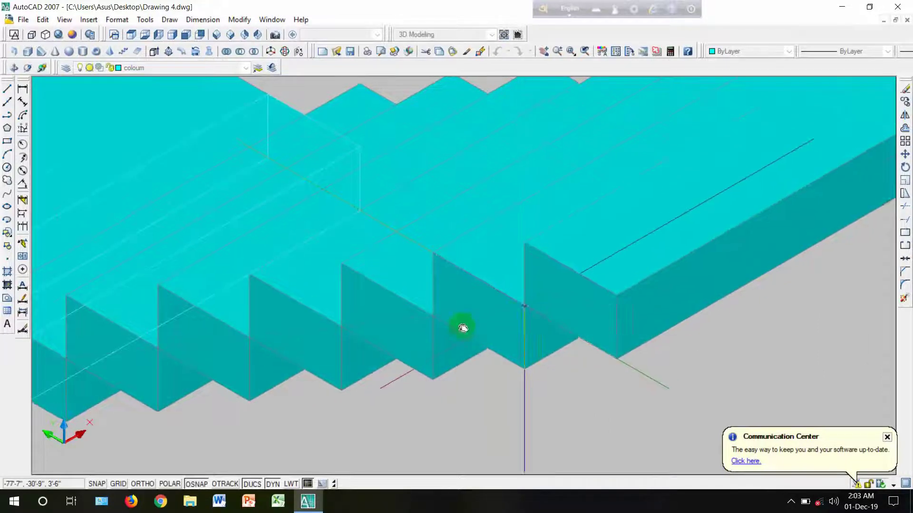
{"action": "left_click", "coordinate": [483, 323]}
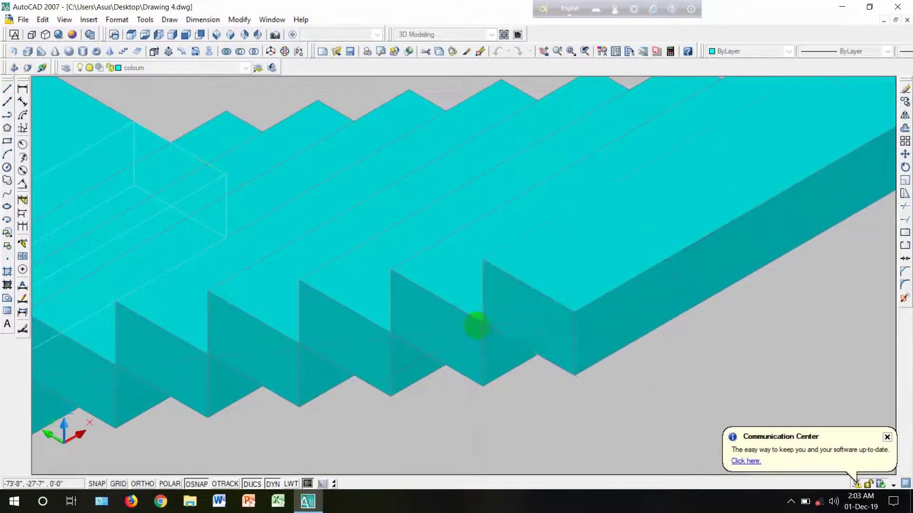
Step: Move the smaller landing slab by its lower back corner onto the upper front corner of the first flight's top tread
{"action": "scroll", "coordinate": [519, 344], "scroll_direction": "down", "scroll_amount": 4}
{"action": "key", "text": "Escape"}
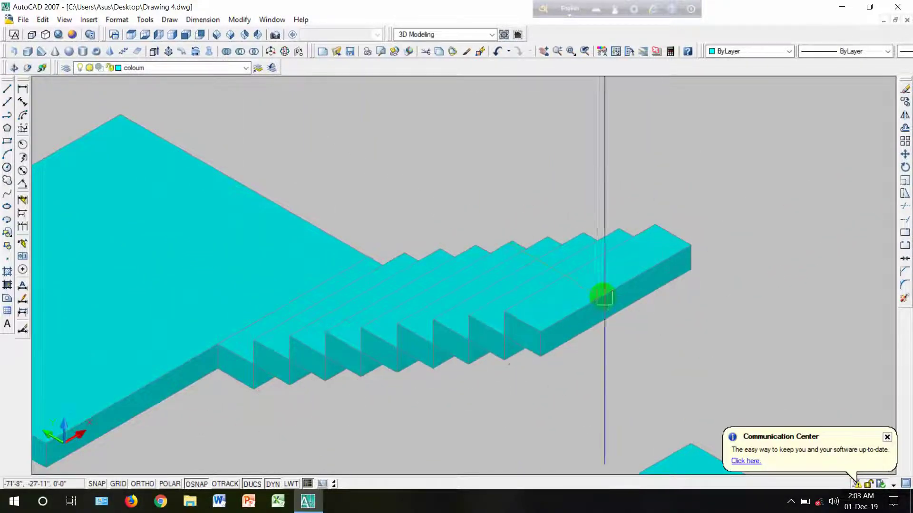
{"action": "scroll", "coordinate": [604, 295], "scroll_direction": "down", "scroll_amount": 5}
{"action": "scroll", "coordinate": [615, 360], "scroll_direction": "up", "scroll_amount": 3}
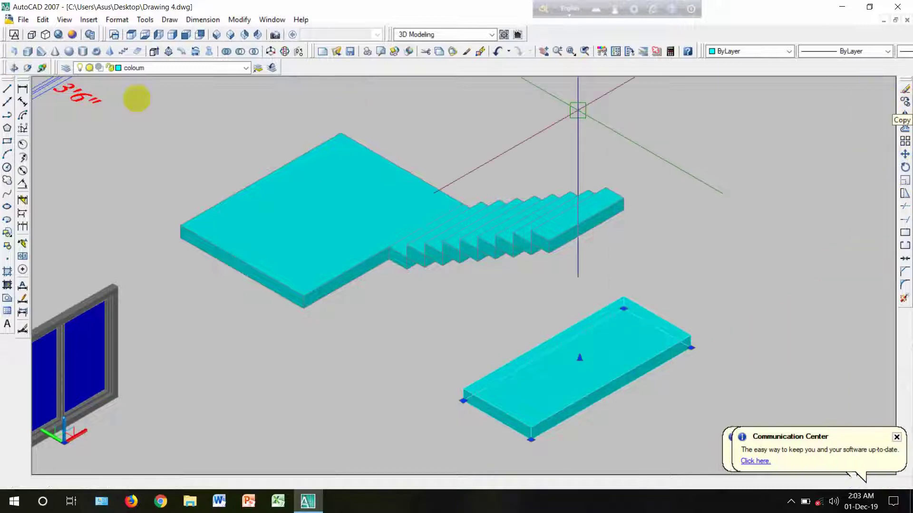
{"action": "left_click", "coordinate": [14, 70]}
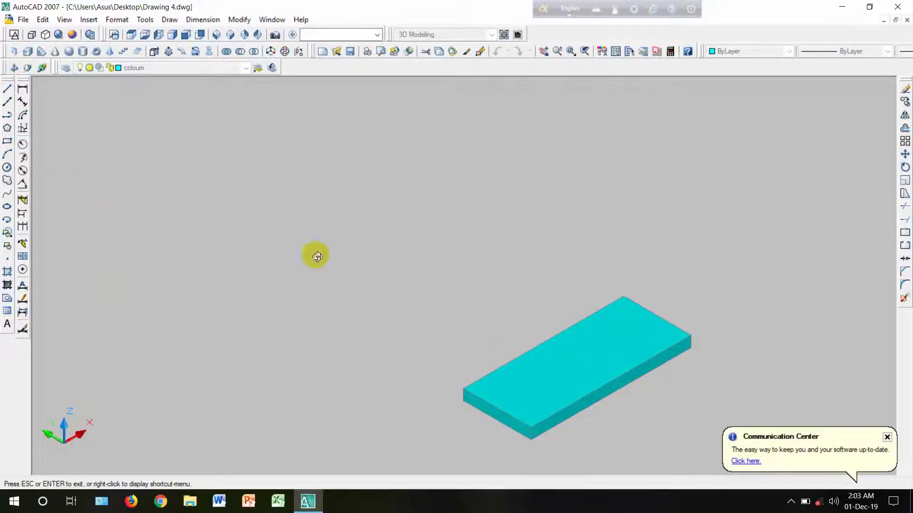
{"action": "key", "text": "Escape"}
{"action": "scroll", "coordinate": [593, 372], "scroll_direction": "up", "scroll_amount": 3}
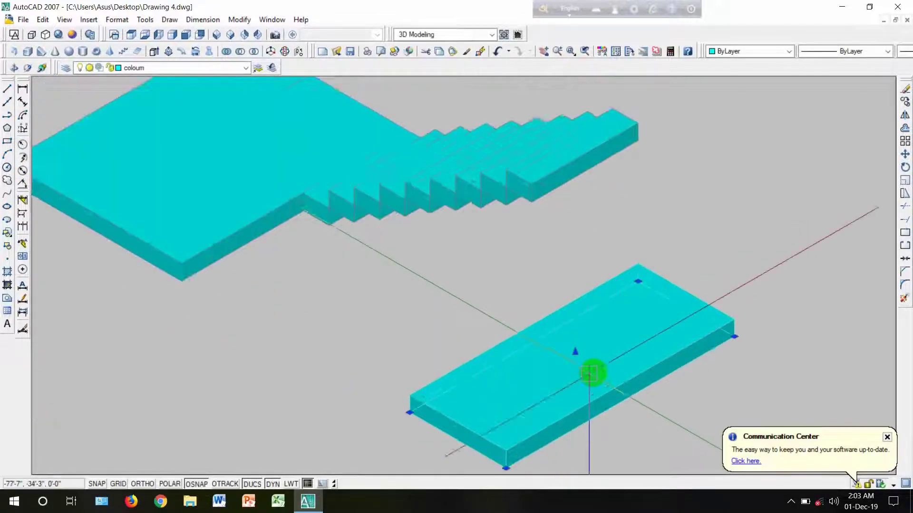
{"action": "scroll", "coordinate": [617, 328], "scroll_direction": "down", "scroll_amount": 2}
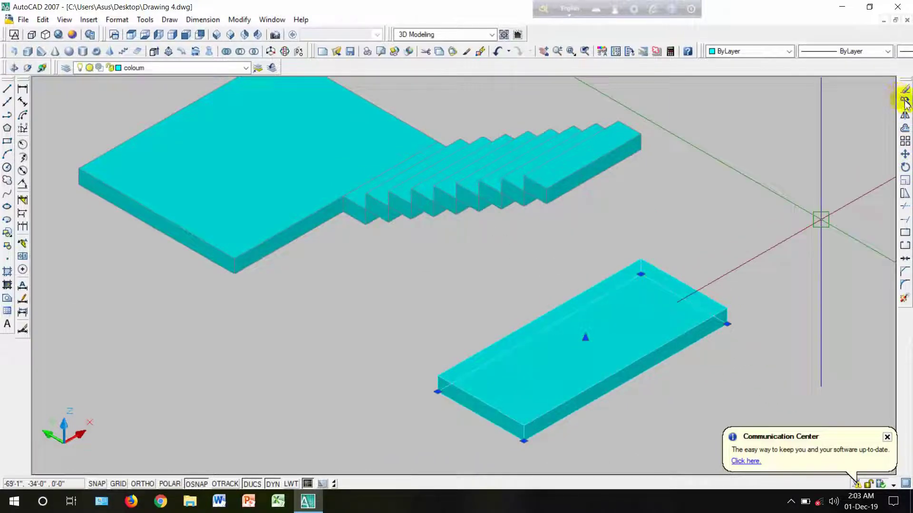
{"action": "left_click", "coordinate": [905, 154]}
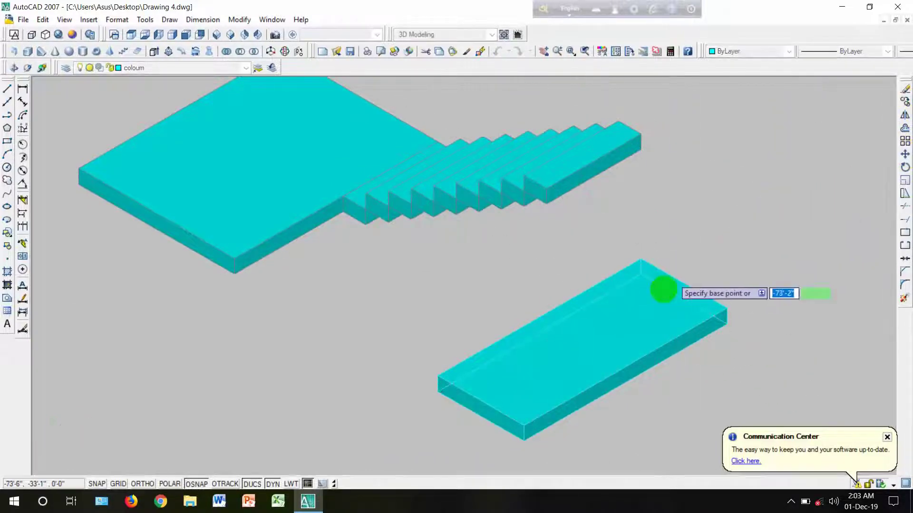
{"action": "scroll", "coordinate": [657, 287], "scroll_direction": "up", "scroll_amount": 5}
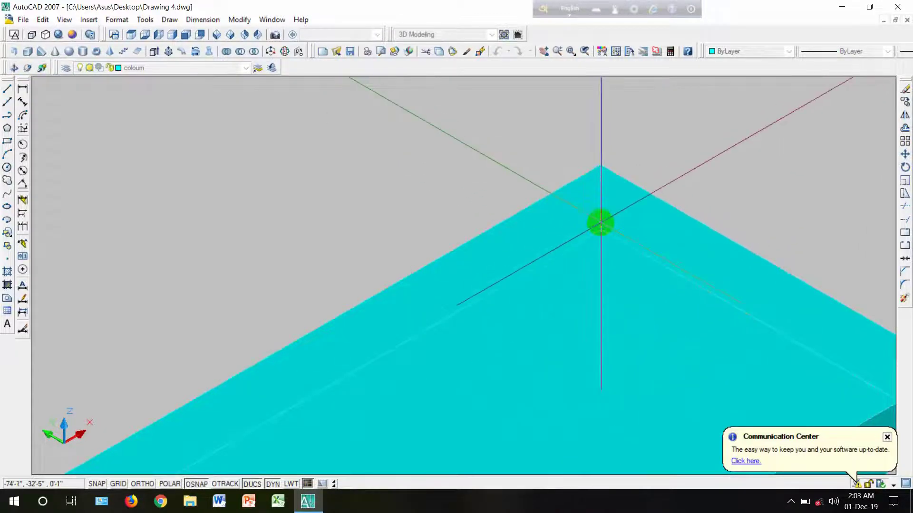
{"action": "left_click", "coordinate": [601, 225]}
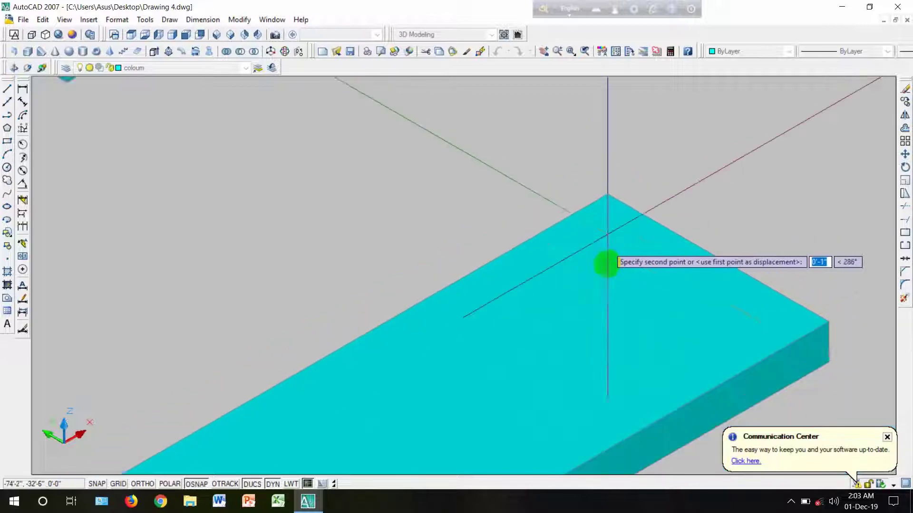
{"action": "scroll", "coordinate": [591, 218], "scroll_direction": "down", "scroll_amount": 5}
{"action": "scroll", "coordinate": [546, 257], "scroll_direction": "down", "scroll_amount": 2}
{"action": "scroll", "coordinate": [546, 259], "scroll_direction": "up", "scroll_amount": 6}
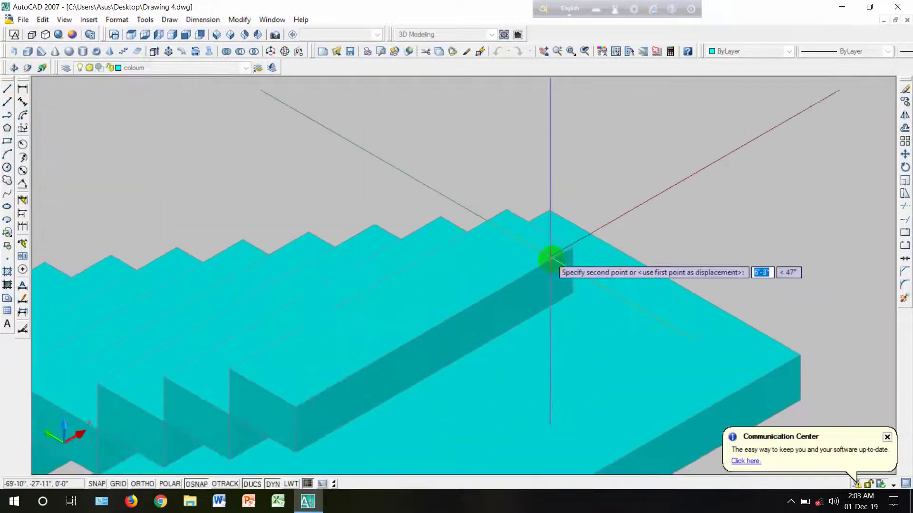
{"action": "scroll", "coordinate": [592, 235], "scroll_direction": "down", "scroll_amount": 8}
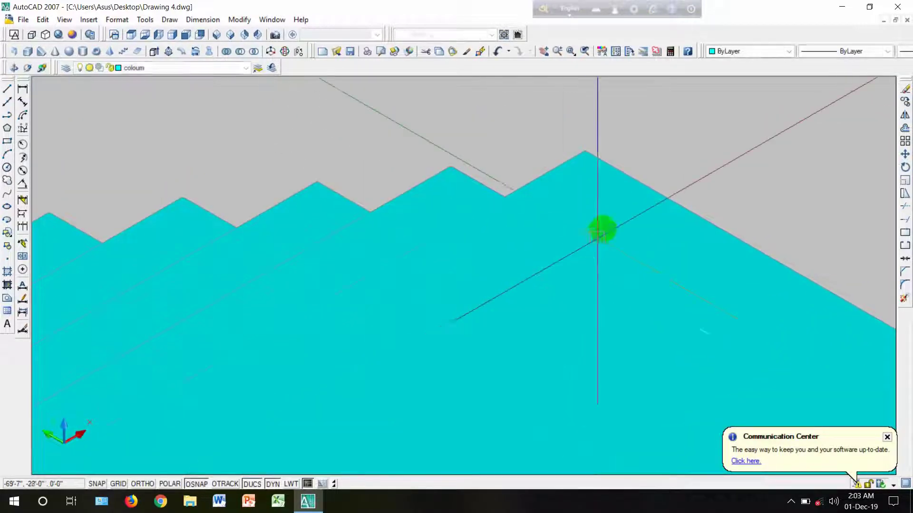
{"action": "left_click", "coordinate": [618, 240]}
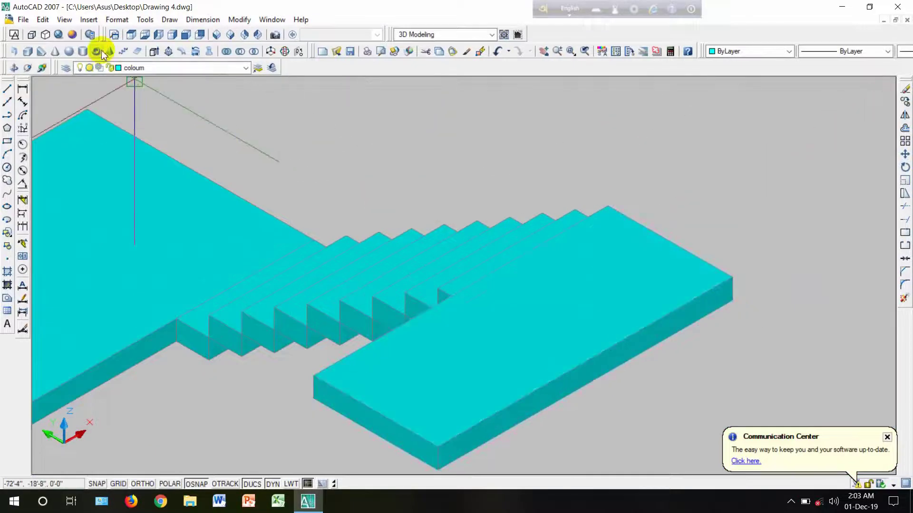
Step: Copy a tread from the first flight nine times to form a second flight rising from the upper landing in the opposite direction
{"action": "left_click", "coordinate": [19, 67]}
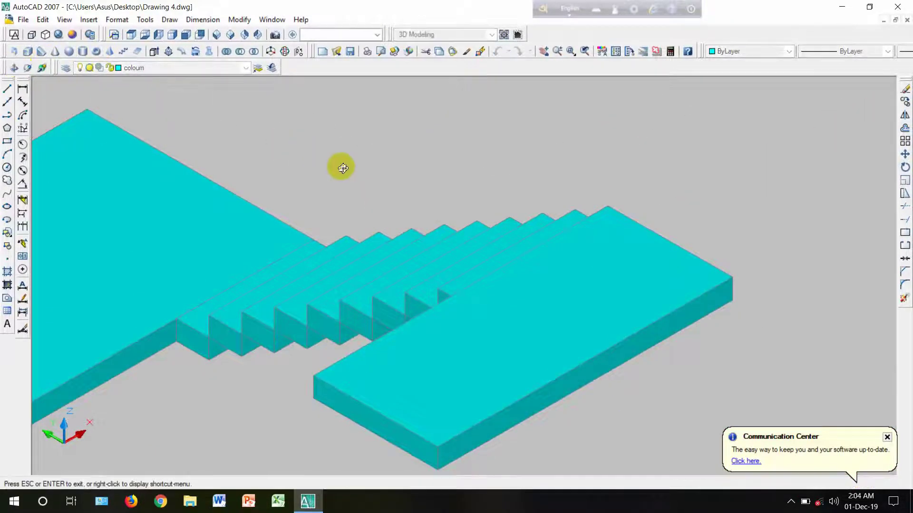
{"action": "left_click_drag", "start_coordinate": [341, 166], "coordinate": [150, 196]}
{"action": "scroll", "coordinate": [209, 245], "scroll_direction": "up", "scroll_amount": 4}
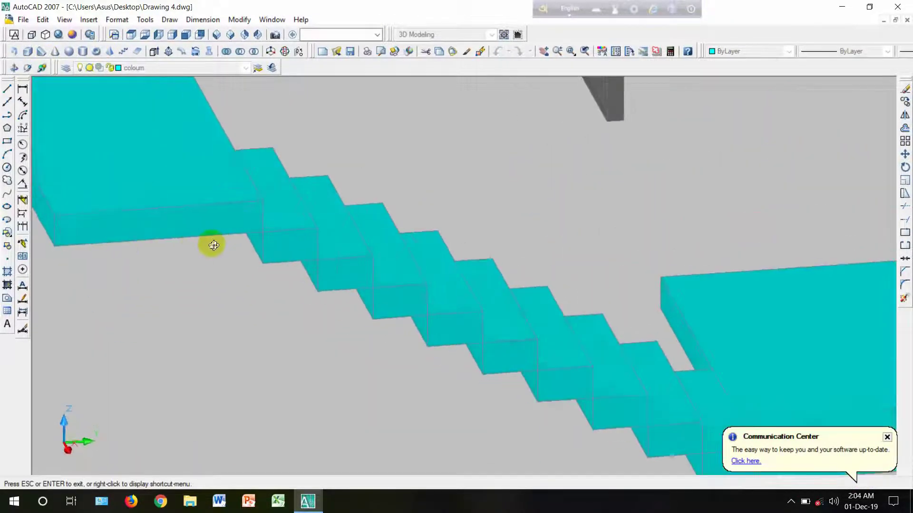
{"action": "left_click_drag", "start_coordinate": [309, 342], "coordinate": [521, 309]}
{"action": "key", "text": "Escape"}
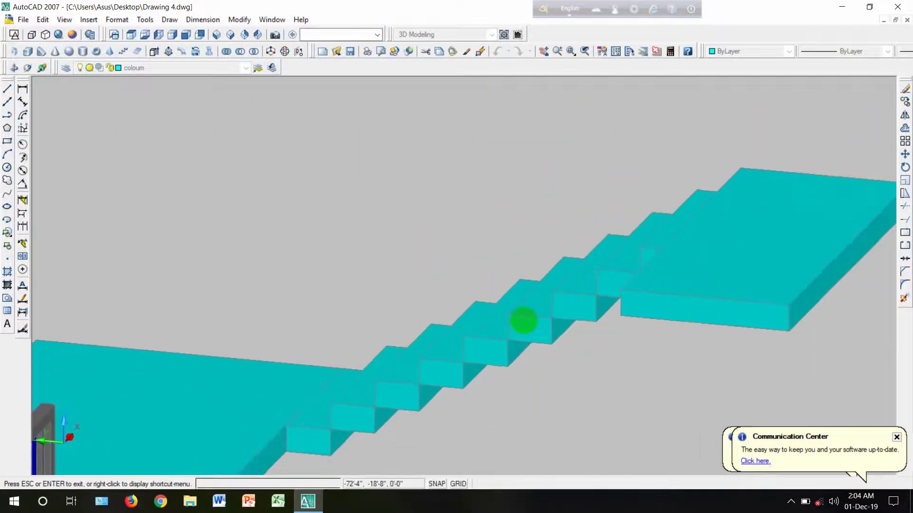
{"action": "scroll", "coordinate": [528, 316], "scroll_direction": "down", "scroll_amount": 3}
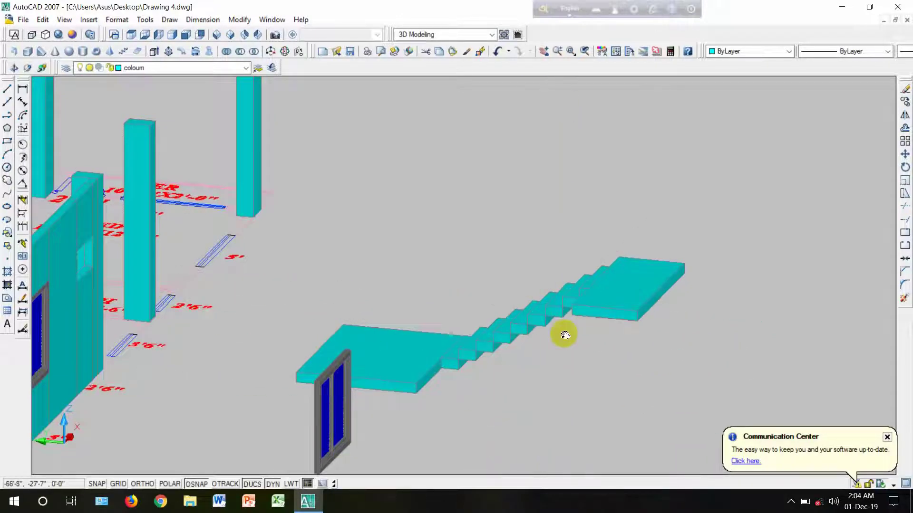
{"action": "scroll", "coordinate": [546, 367], "scroll_direction": "up", "scroll_amount": 6}
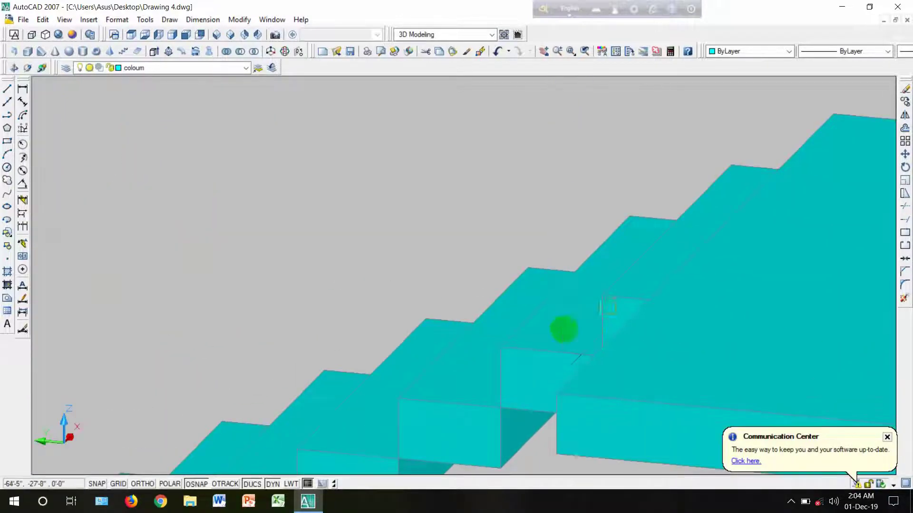
{"action": "left_click", "coordinate": [552, 352]}
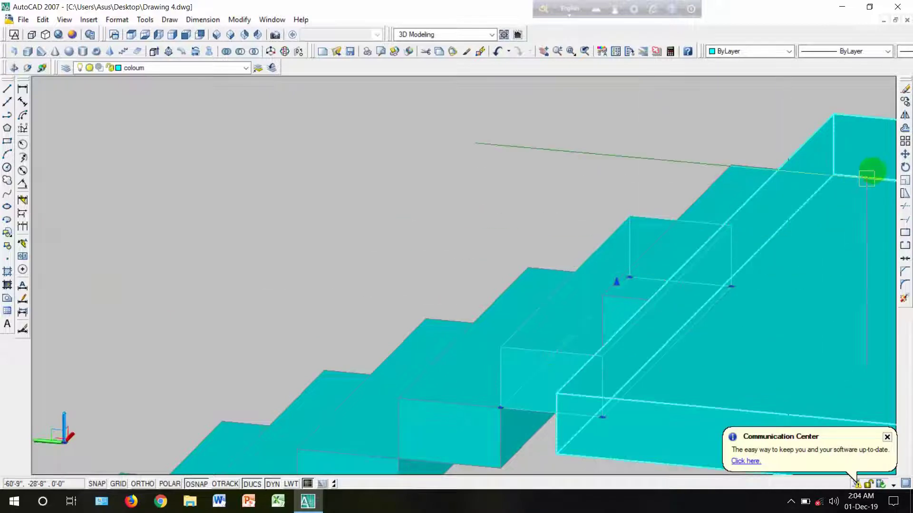
{"action": "left_click", "coordinate": [905, 102]}
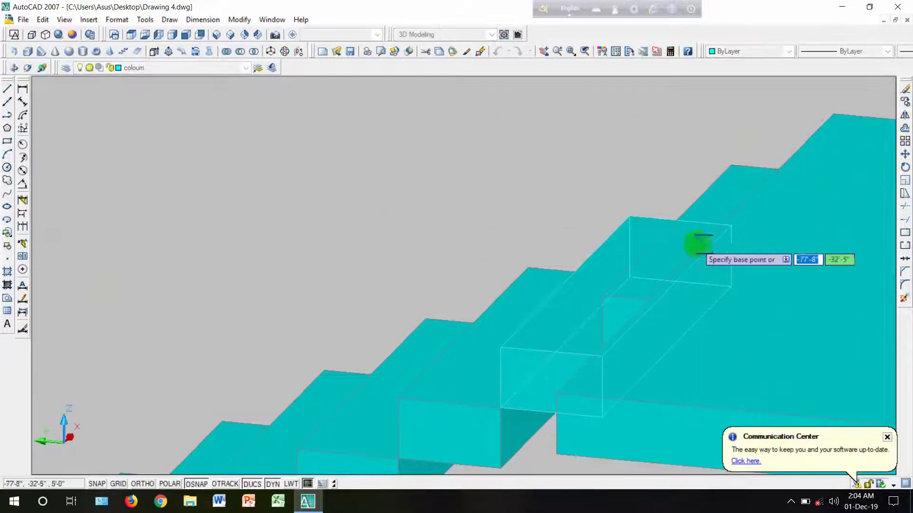
{"action": "scroll", "coordinate": [617, 321], "scroll_direction": "down", "scroll_amount": 2}
{"action": "scroll", "coordinate": [626, 312], "scroll_direction": "up", "scroll_amount": 5}
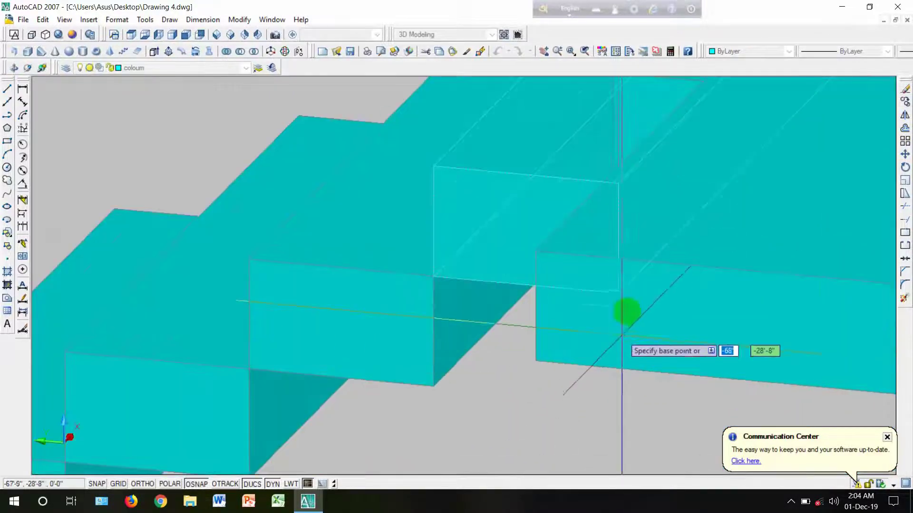
{"action": "left_click", "coordinate": [618, 296]}
{"action": "scroll", "coordinate": [634, 298], "scroll_direction": "down", "scroll_amount": 3}
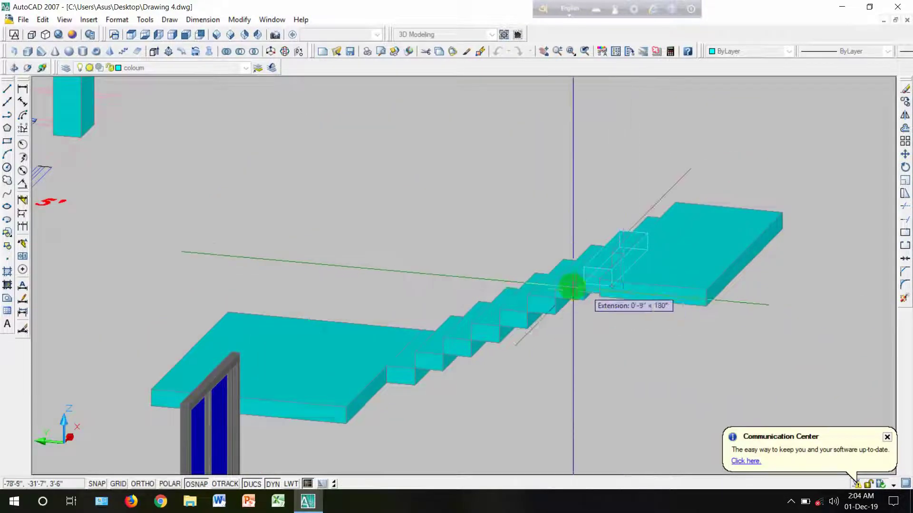
{"action": "scroll", "coordinate": [661, 290], "scroll_direction": "up", "scroll_amount": 3}
{"action": "scroll", "coordinate": [666, 292], "scroll_direction": "up", "scroll_amount": 6}
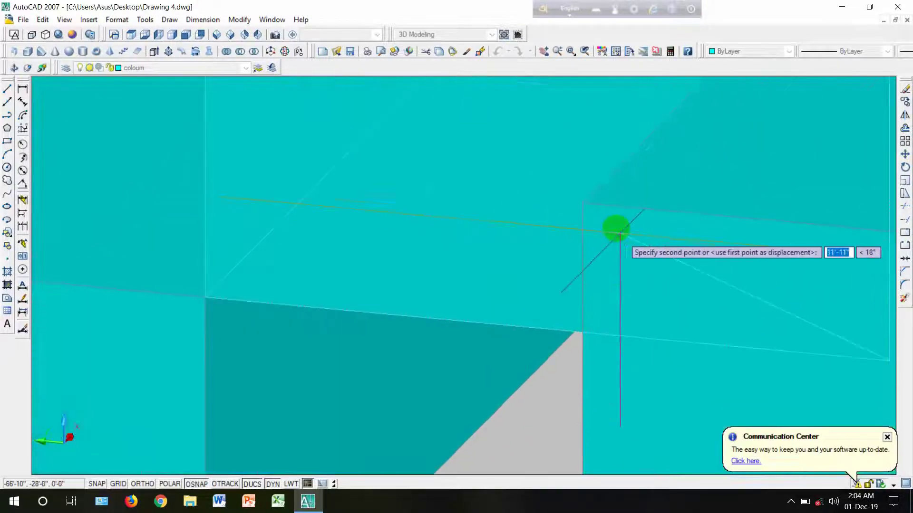
{"action": "scroll", "coordinate": [615, 316], "scroll_direction": "down", "scroll_amount": 5}
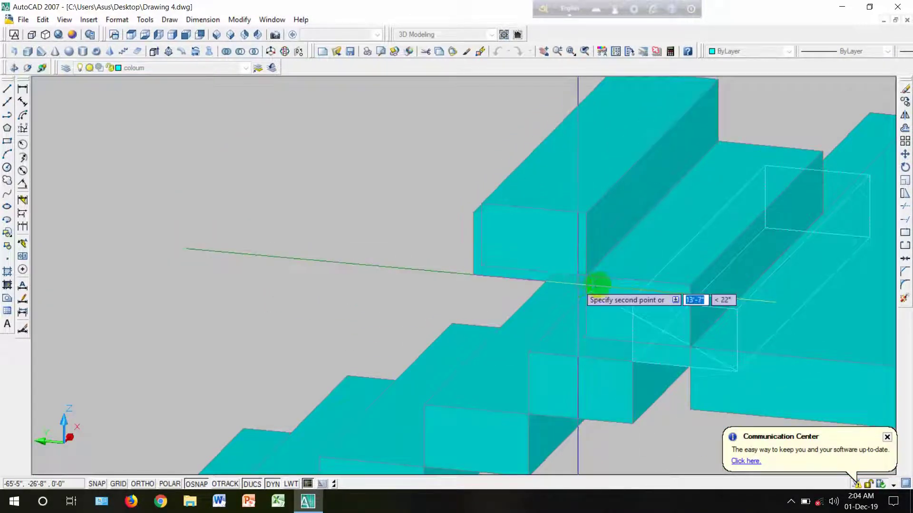
{"action": "middle_click_drag", "start_coordinate": [642, 314], "coordinate": [712, 370]}
{"action": "left_click", "coordinate": [549, 260]}
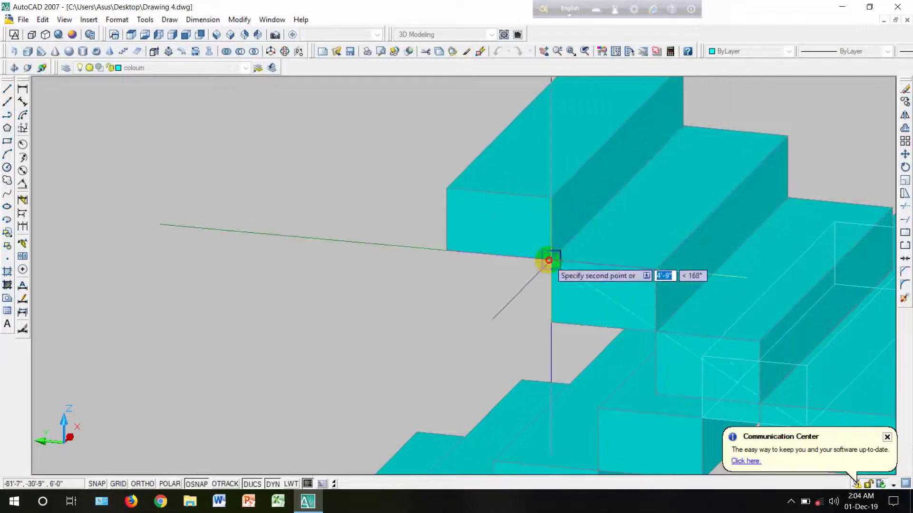
{"action": "middle_click_drag", "start_coordinate": [602, 335], "coordinate": [692, 474]}
{"action": "left_click", "coordinate": [540, 331]}
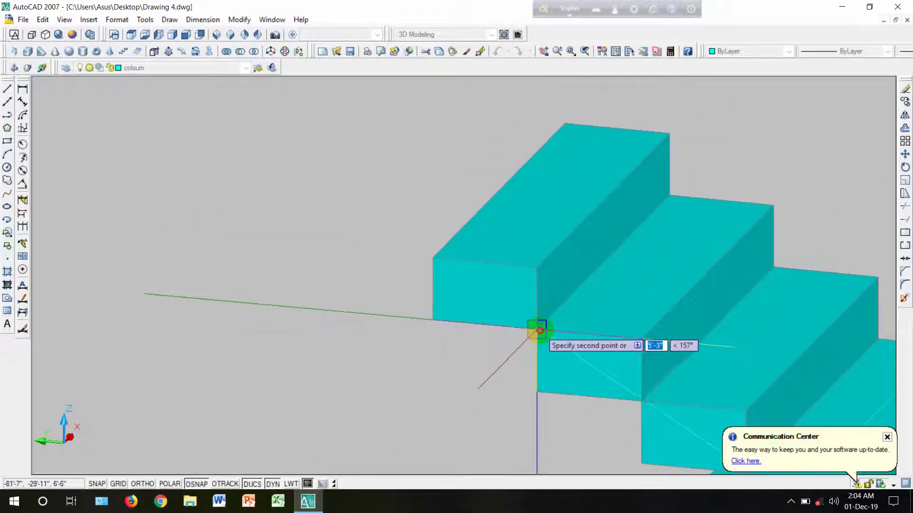
{"action": "middle_click_drag", "start_coordinate": [540, 330], "coordinate": [620, 486]}
{"action": "left_click", "coordinate": [509, 410]}
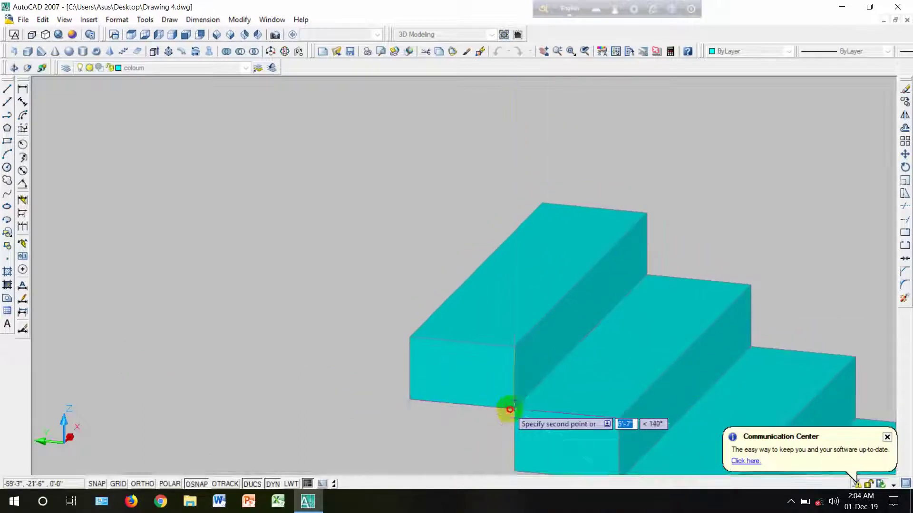
{"action": "middle_click_drag", "start_coordinate": [491, 395], "coordinate": [605, 468]}
{"action": "left_click", "coordinate": [524, 416]}
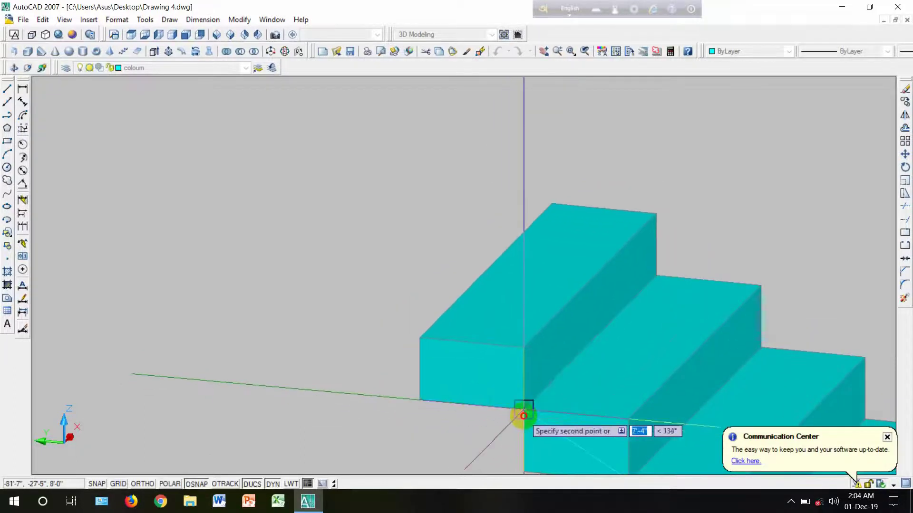
{"action": "middle_click_drag", "start_coordinate": [523, 416], "coordinate": [400, 379]}
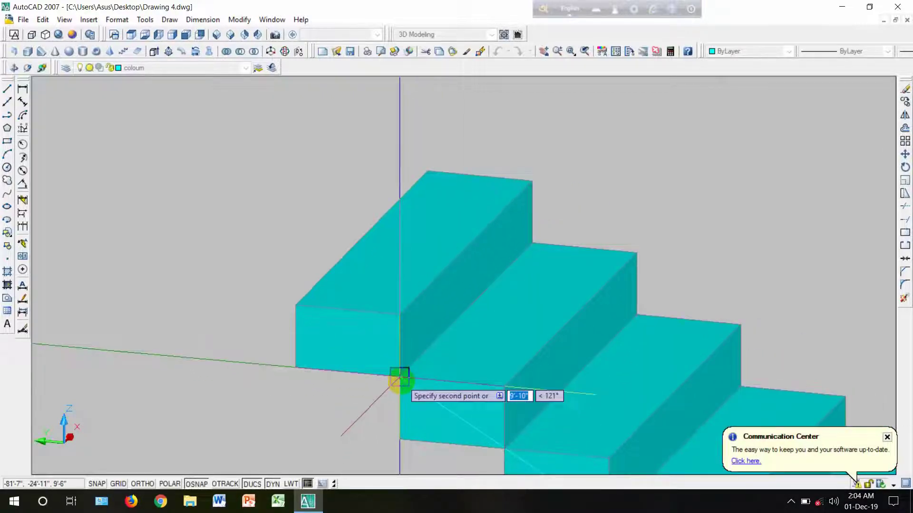
{"action": "scroll", "coordinate": [428, 382], "scroll_direction": "down", "scroll_amount": 6}
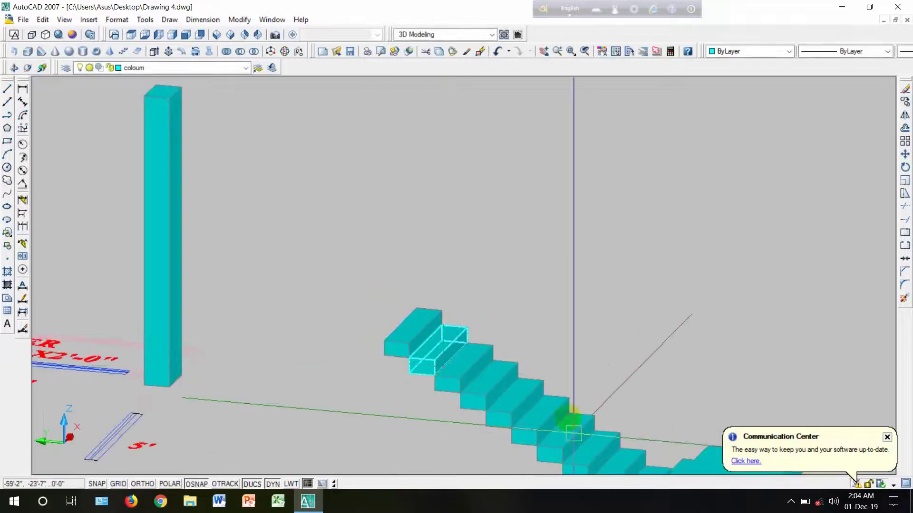
Step: Orbit around the stair to examine both flights and landings from several sides
{"action": "middle_click_drag", "start_coordinate": [564, 362], "coordinate": [560, 318]}
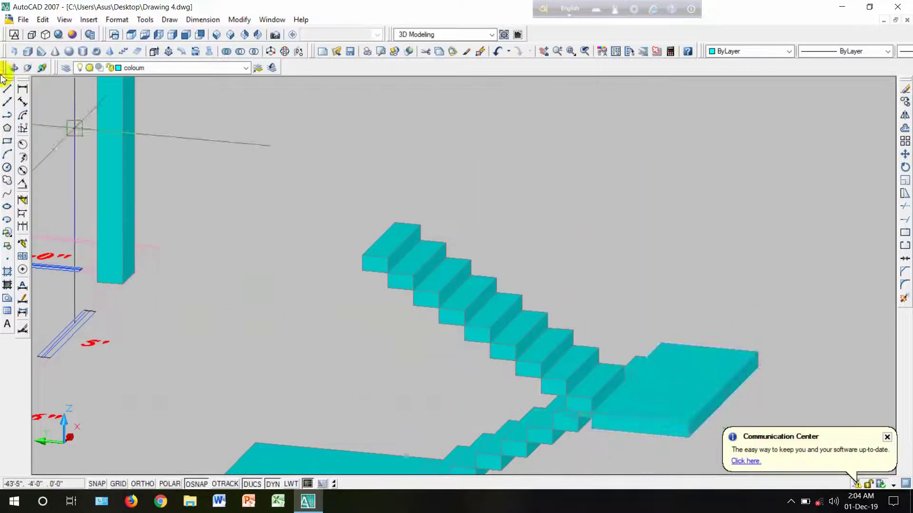
{"action": "left_click_drag", "start_coordinate": [265, 279], "coordinate": [163, 289]}
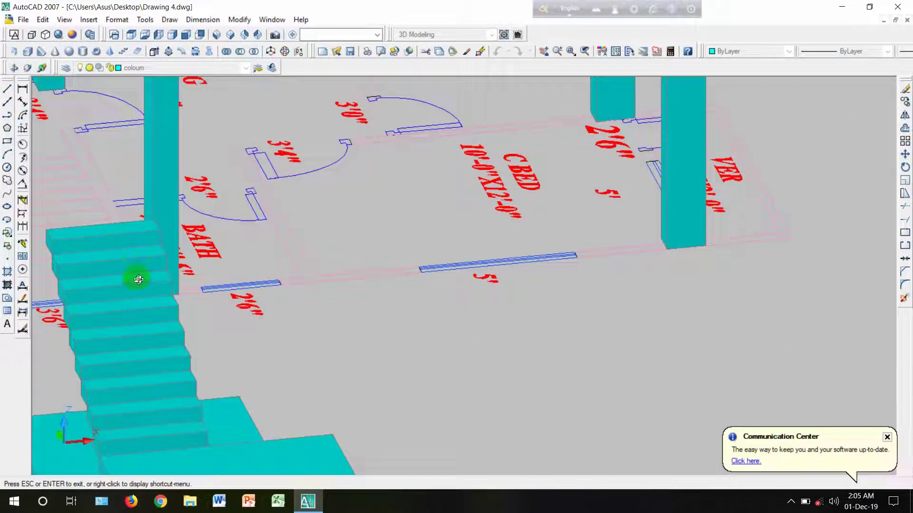
{"action": "key", "text": "Escape"}
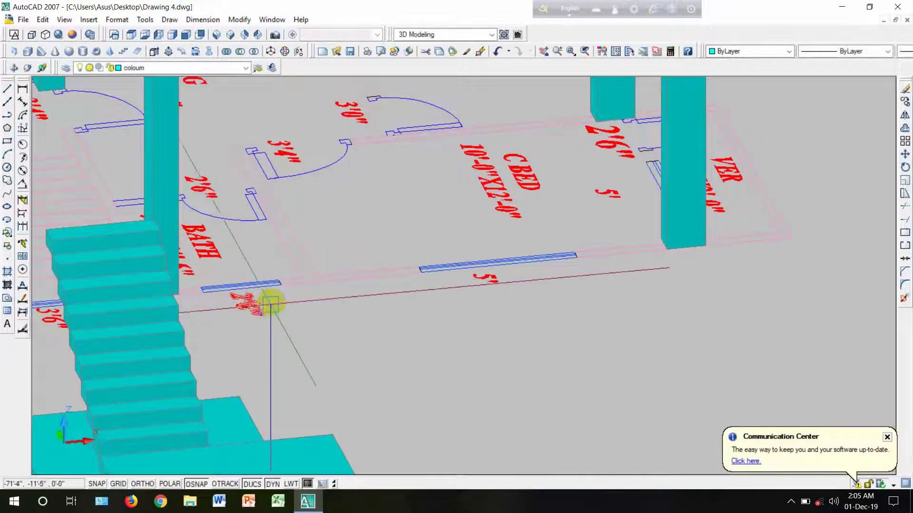
{"action": "mouse_move", "coordinate": [271, 317]}
{"action": "middle_mouse_down"}
{"action": "mouse_move", "coordinate": [430, 312]}
{"action": "mouse_move", "coordinate": [483, 279]}
{"action": "middle_mouse_up"}
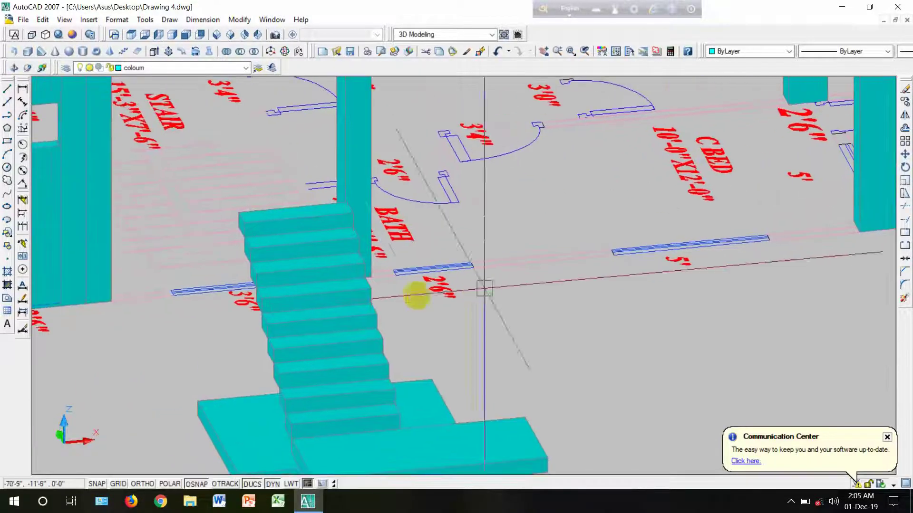
{"action": "left_click", "coordinate": [11, 69]}
{"action": "left_click_drag", "start_coordinate": [171, 285], "coordinate": [260, 272]}
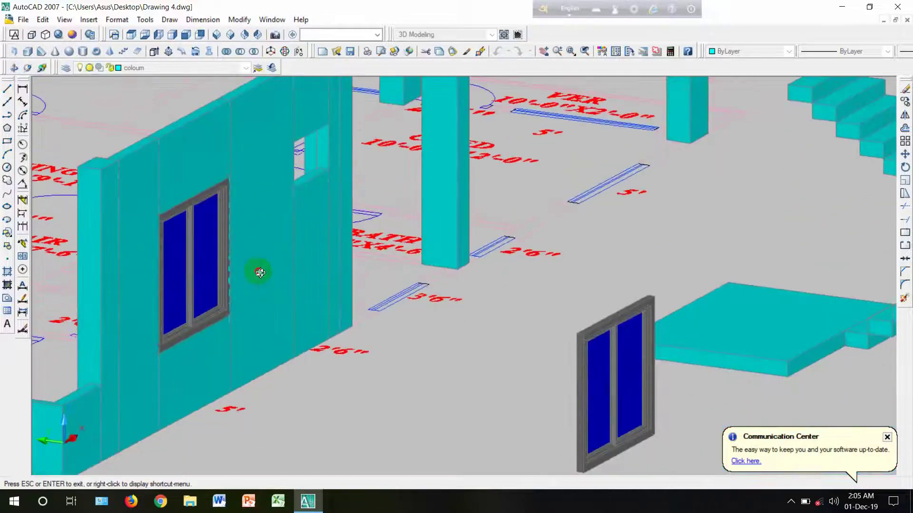
{"action": "left_click_drag", "start_coordinate": [712, 377], "coordinate": [711, 404]}
{"action": "middle_click_drag", "start_coordinate": [697, 377], "coordinate": [395, 256]}
{"action": "key", "text": "Escape"}
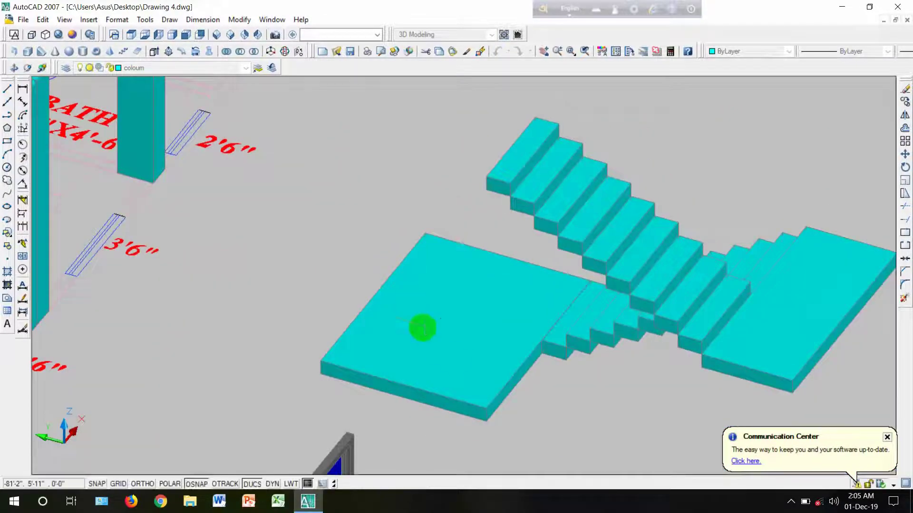
Step: Move the larger landing slab by its lower front corner onto the upper corner of the second flight's top tread
{"action": "scroll", "coordinate": [444, 359], "scroll_direction": "up", "scroll_amount": 2}
{"action": "left_click", "coordinate": [443, 360]}
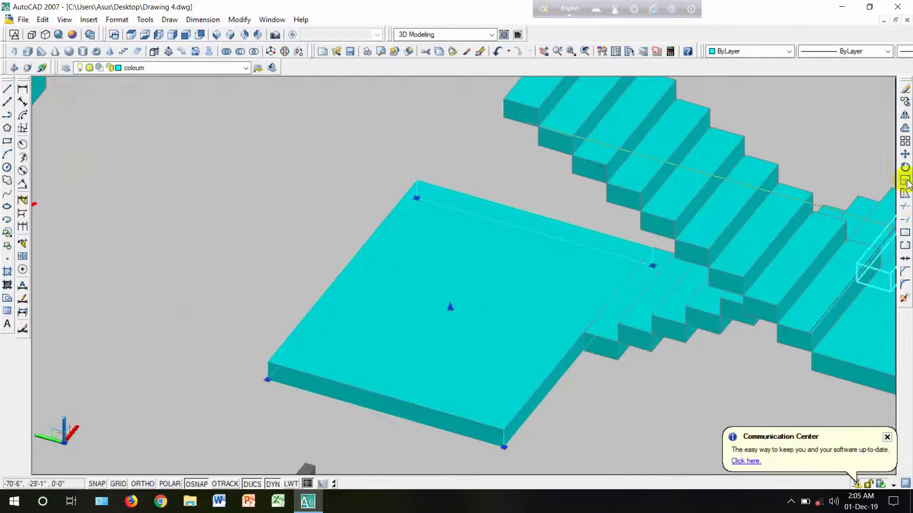
{"action": "left_click", "coordinate": [905, 154]}
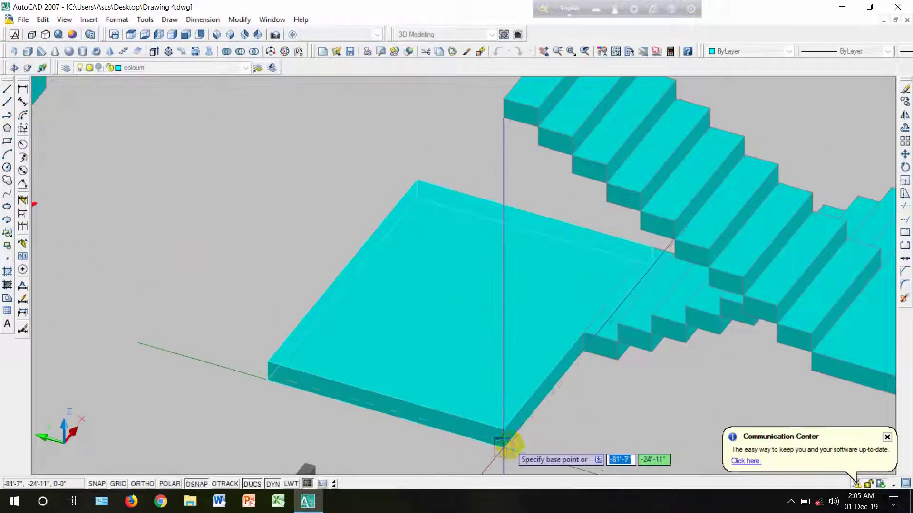
{"action": "scroll", "coordinate": [508, 447], "scroll_direction": "up", "scroll_amount": 3}
{"action": "left_click", "coordinate": [489, 448]}
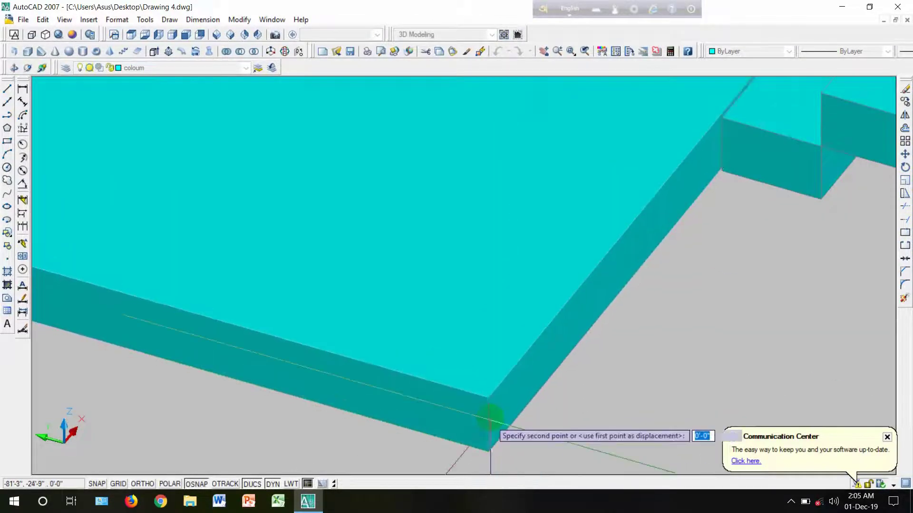
{"action": "scroll", "coordinate": [512, 341], "scroll_direction": "down", "scroll_amount": 5}
{"action": "scroll", "coordinate": [511, 376], "scroll_direction": "up", "scroll_amount": 5}
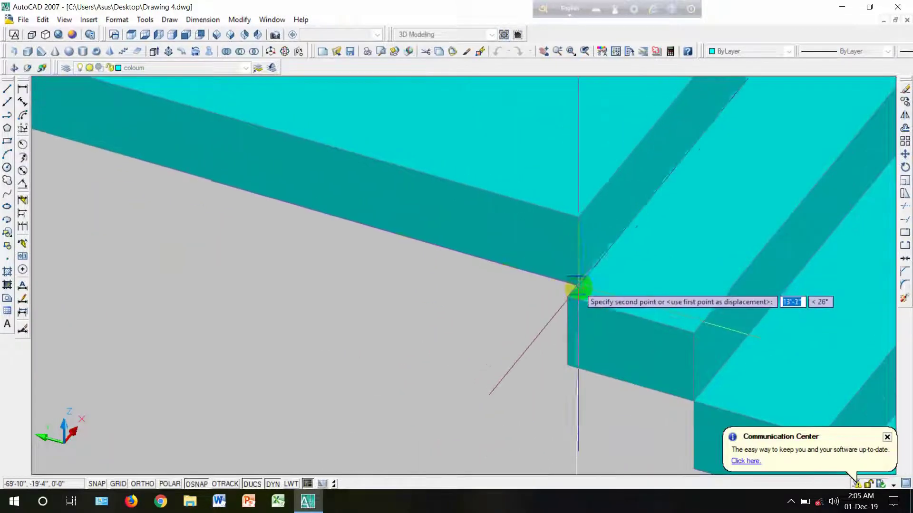
{"action": "left_click", "coordinate": [568, 302]}
{"action": "scroll", "coordinate": [472, 342], "scroll_direction": "down", "scroll_amount": 6}
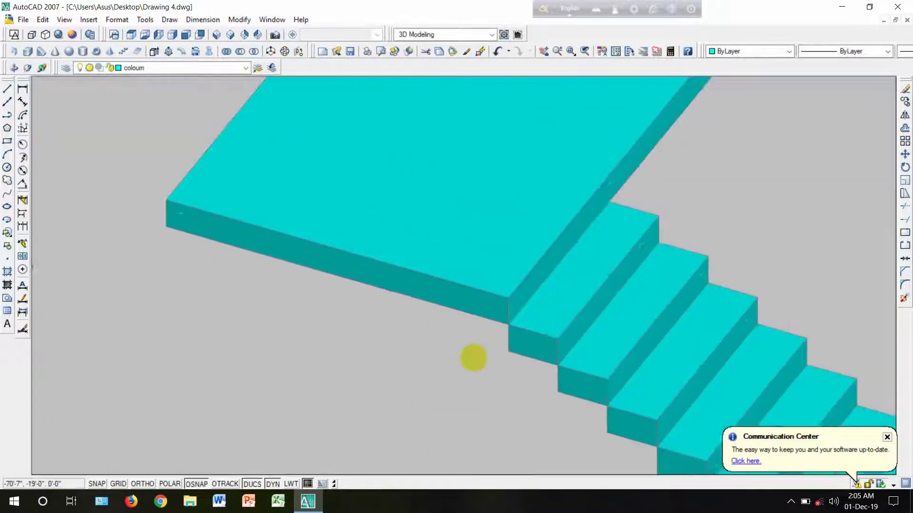
{"action": "scroll", "coordinate": [469, 310], "scroll_direction": "up", "scroll_amount": 5}
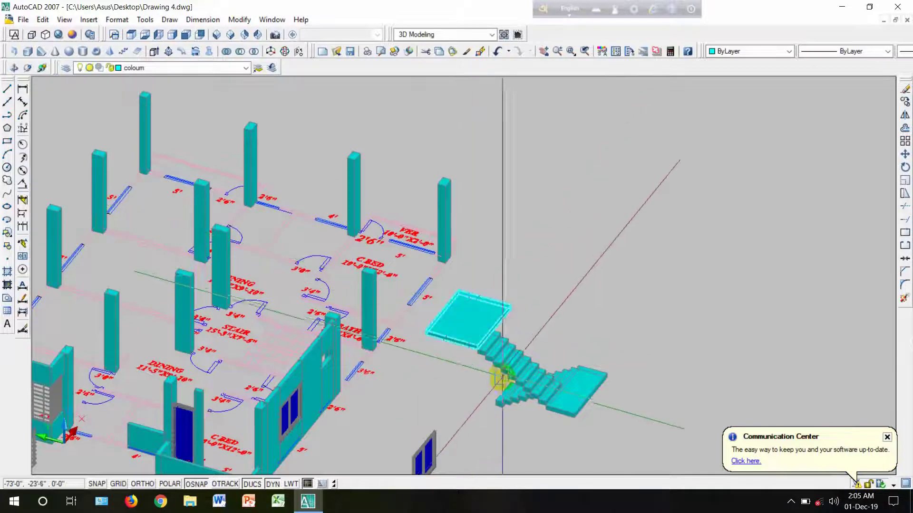
Step: Define a block named stair from all the treads and landings, converting the originals to the block
{"action": "left_click", "coordinate": [8, 248]}
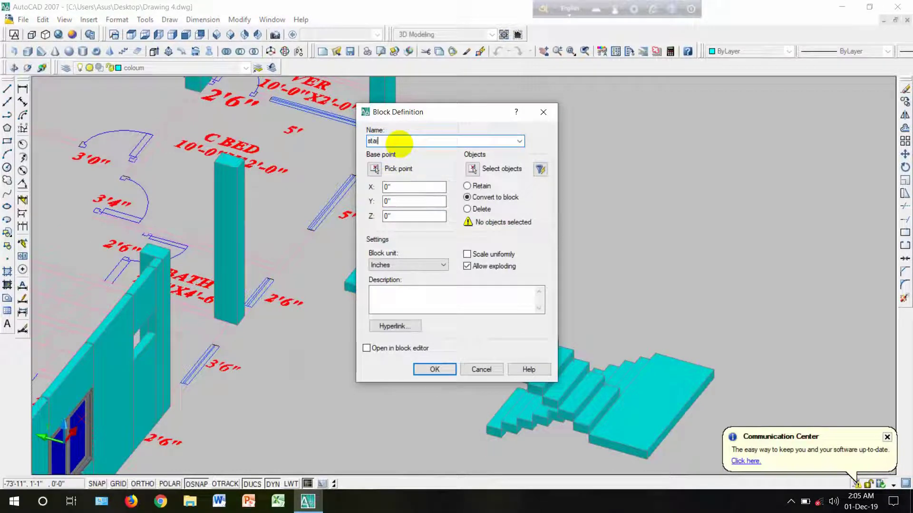
{"action": "left_click", "coordinate": [472, 168]}
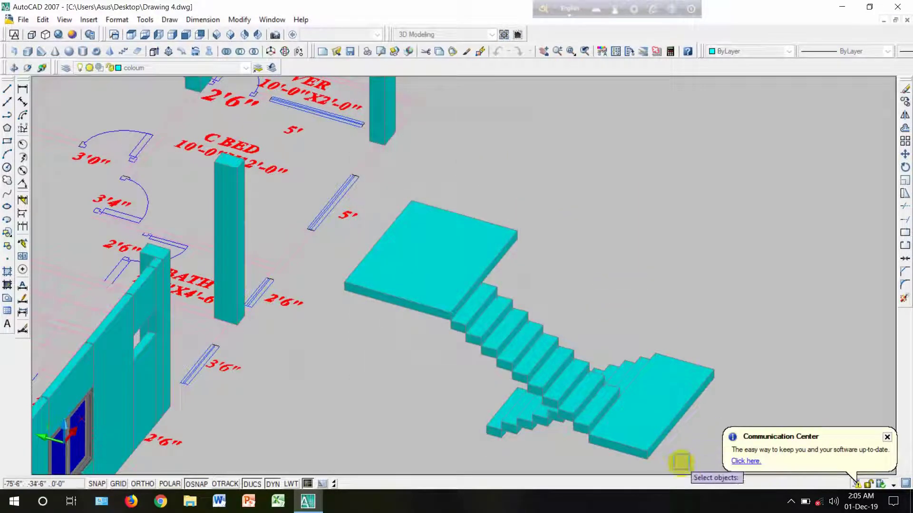
{"action": "left_click", "coordinate": [386, 208]}
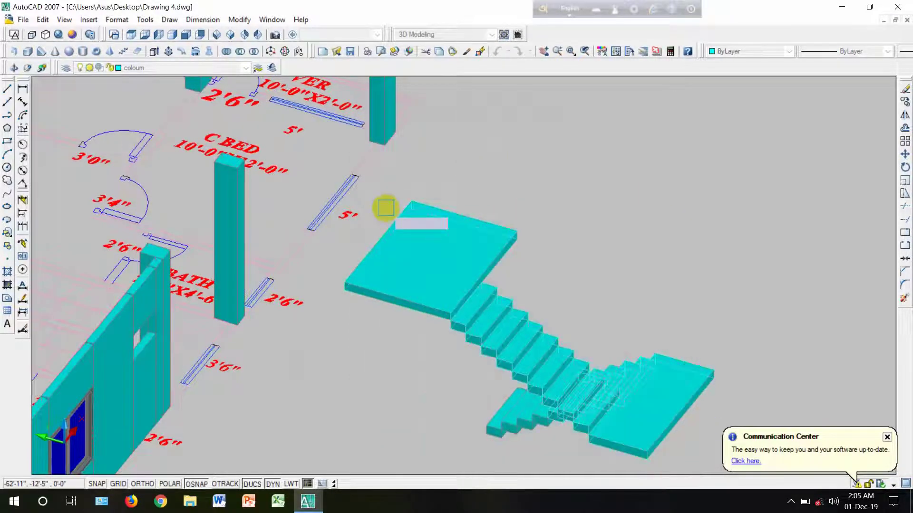
{"action": "right_click", "coordinate": [447, 214]}
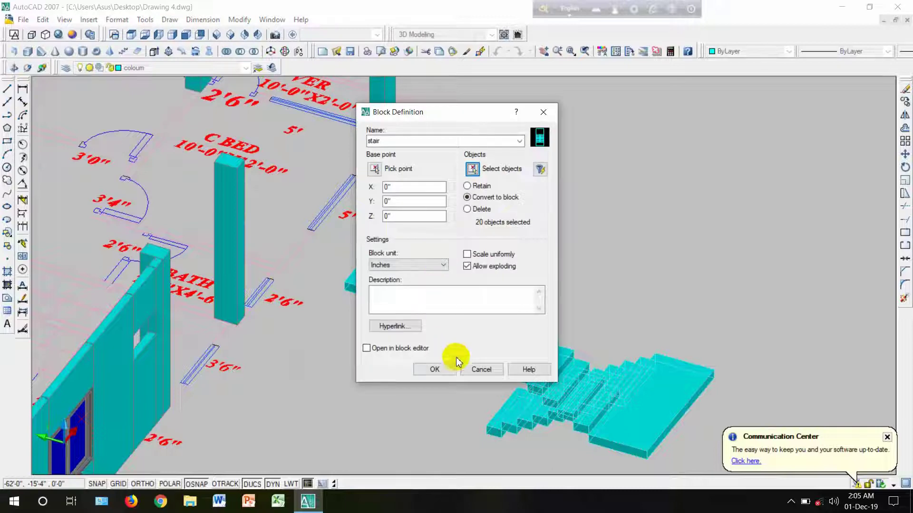
{"action": "left_click", "coordinate": [442, 370]}
Step: Move the stair block by the bottom tread's lower outer corner into the house's STAIR area, beside the 15'-3"X7'-6" label
{"action": "scroll", "coordinate": [423, 299], "scroll_direction": "down", "scroll_amount": 2}
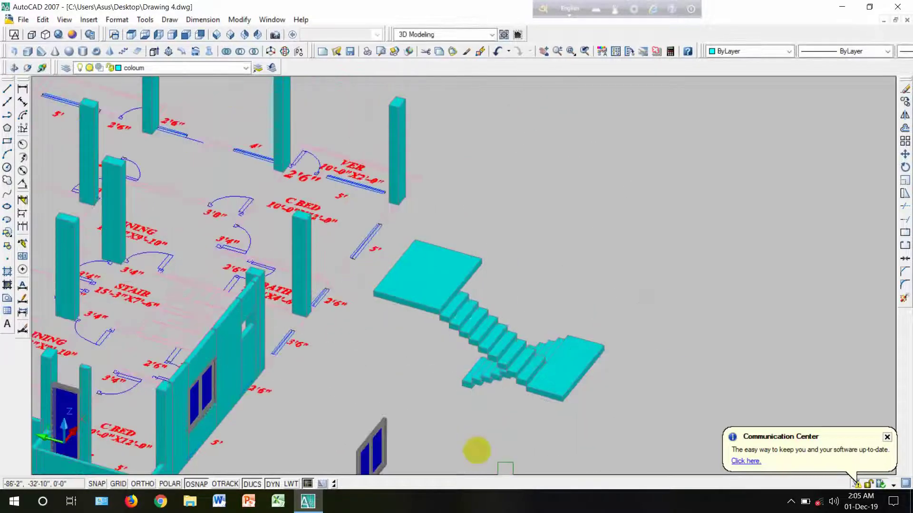
{"action": "scroll", "coordinate": [477, 438], "scroll_direction": "up", "scroll_amount": 4}
{"action": "scroll", "coordinate": [421, 301], "scroll_direction": "up", "scroll_amount": 3}
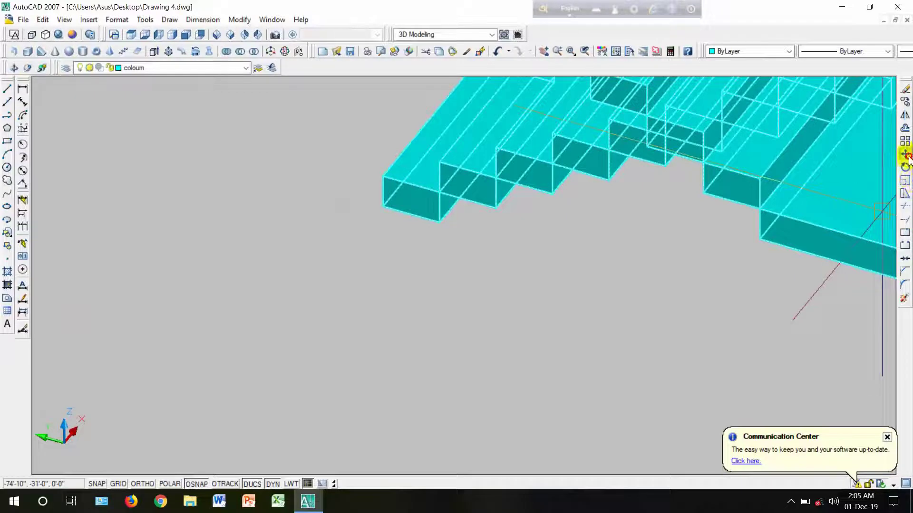
{"action": "left_click", "coordinate": [905, 154]}
{"action": "scroll", "coordinate": [461, 174], "scroll_direction": "up", "scroll_amount": 4}
{"action": "left_click", "coordinate": [412, 213]}
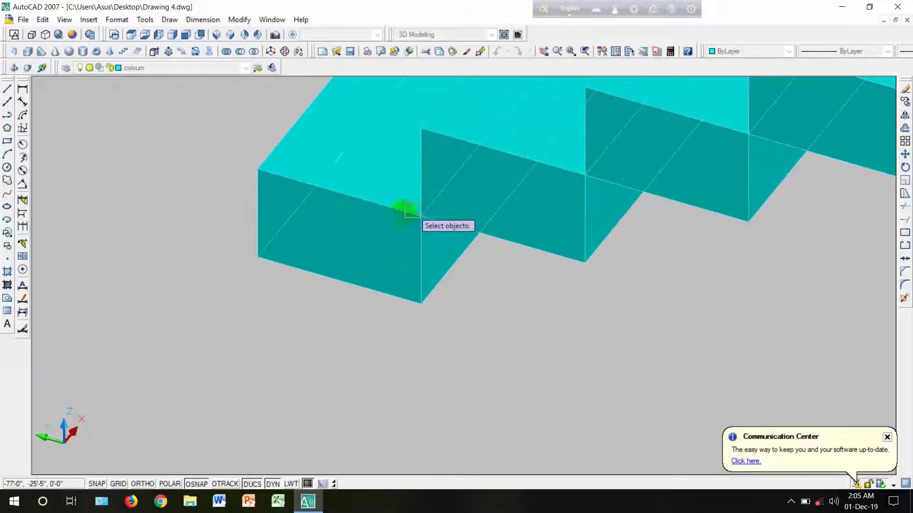
{"action": "key", "text": "Return"}
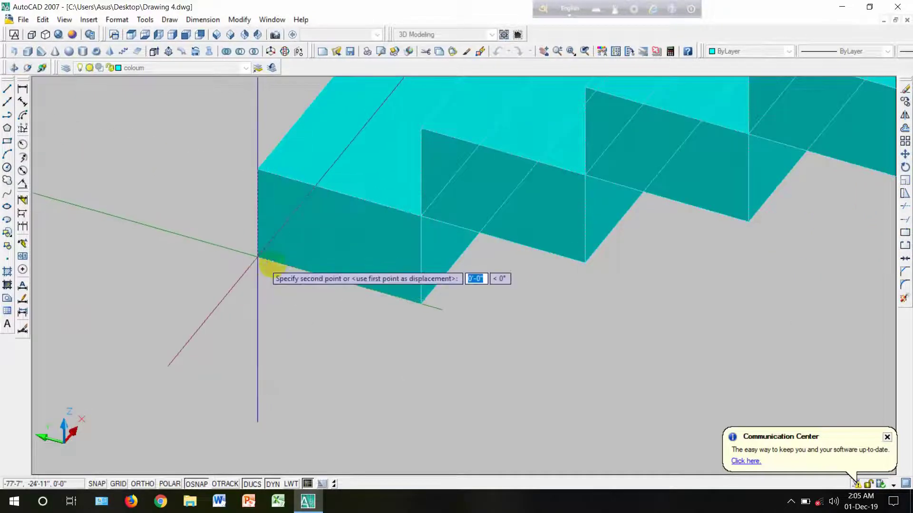
{"action": "scroll", "coordinate": [266, 262], "scroll_direction": "down", "scroll_amount": 5}
{"action": "scroll", "coordinate": [142, 266], "scroll_direction": "up", "scroll_amount": 2}
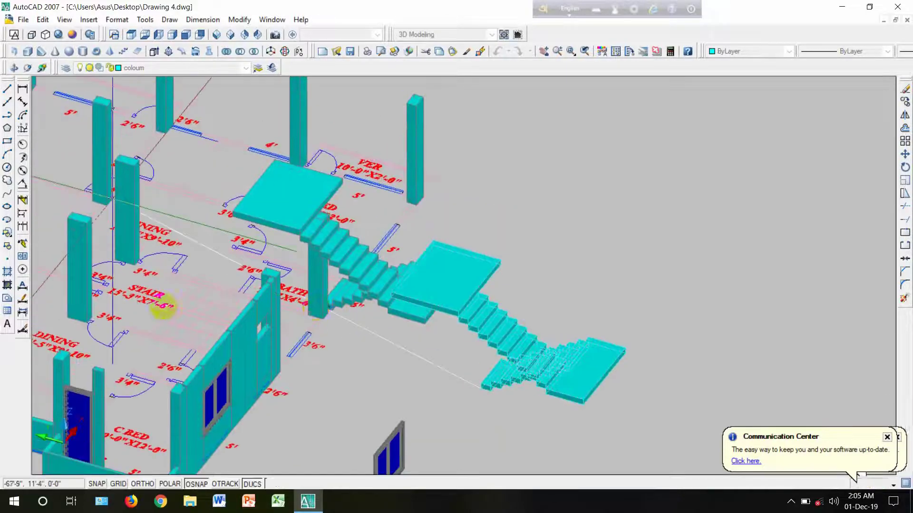
{"action": "left_click", "coordinate": [160, 305]}
{"action": "scroll", "coordinate": [152, 301], "scroll_direction": "up", "scroll_amount": 4}
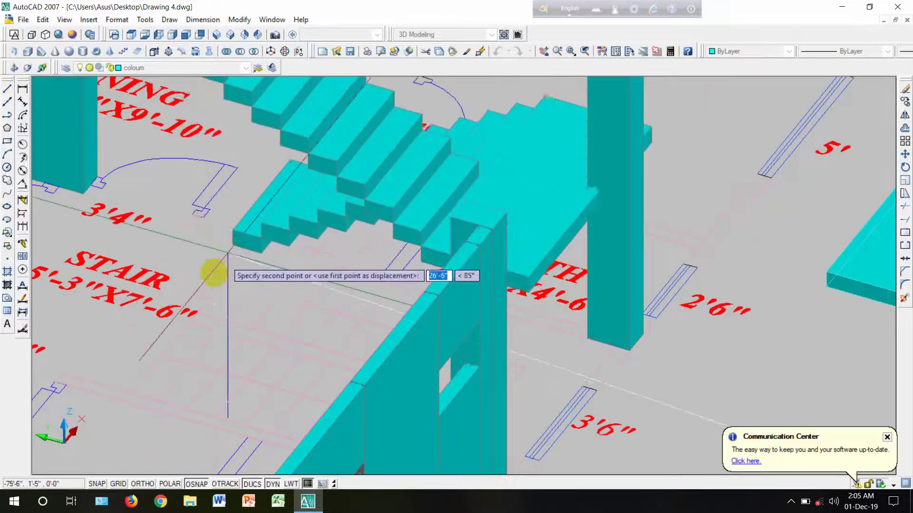
{"action": "scroll", "coordinate": [213, 274], "scroll_direction": "up", "scroll_amount": 6}
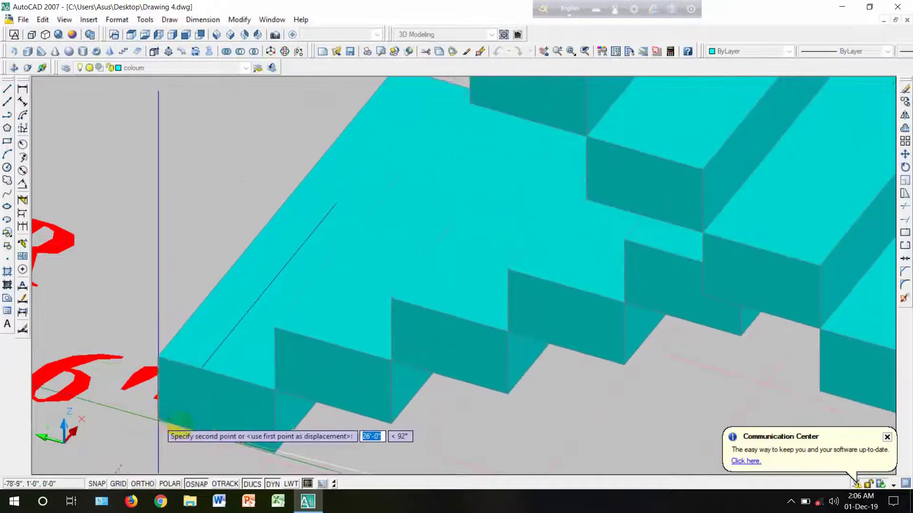
{"action": "scroll", "coordinate": [166, 424], "scroll_direction": "up", "scroll_amount": 5}
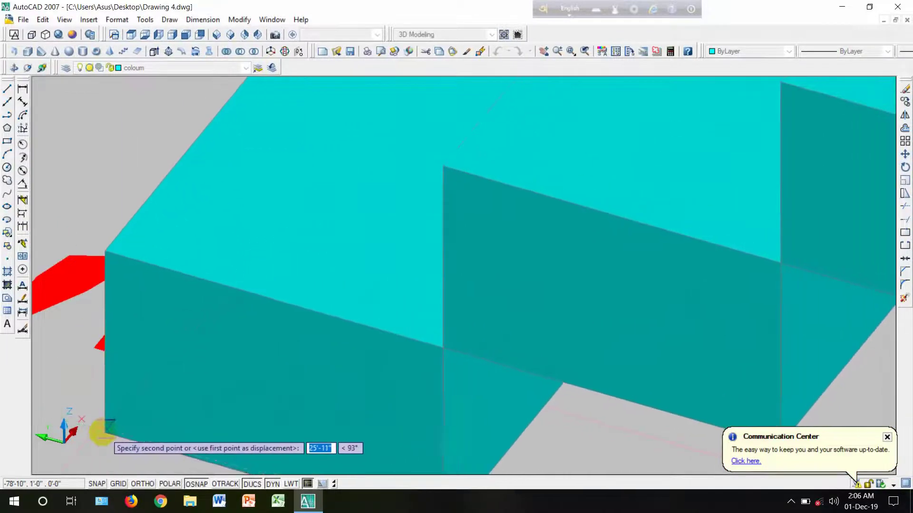
{"action": "left_click", "coordinate": [101, 431]}
{"action": "scroll", "coordinate": [143, 387], "scroll_direction": "down", "scroll_amount": 5}
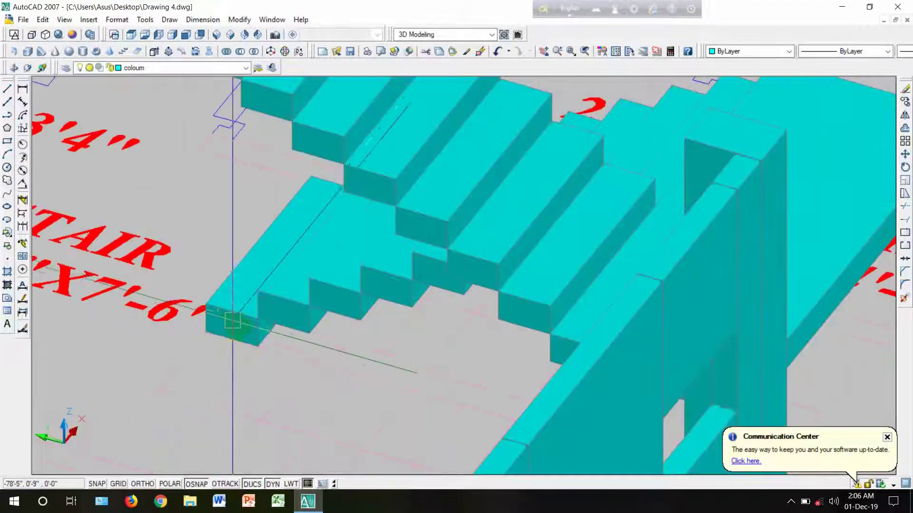
Step: Try to shift the stair block slightly within the STAIR area, using the bottom tread's lower outer corner as base point
{"action": "middle_click_drag", "start_coordinate": [253, 336], "coordinate": [269, 320], "text": "shift"}
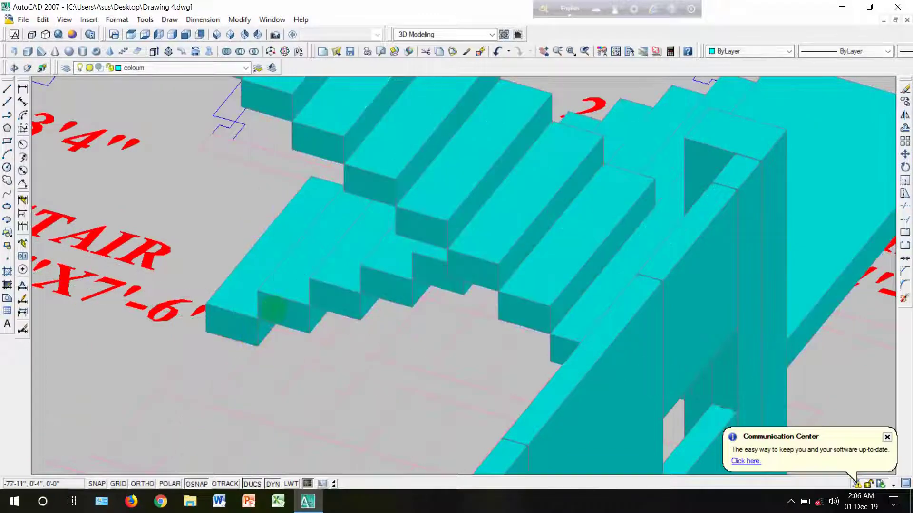
{"action": "scroll", "coordinate": [271, 310], "scroll_direction": "down", "scroll_amount": 3}
{"action": "scroll", "coordinate": [271, 310], "scroll_direction": "up", "scroll_amount": 4}
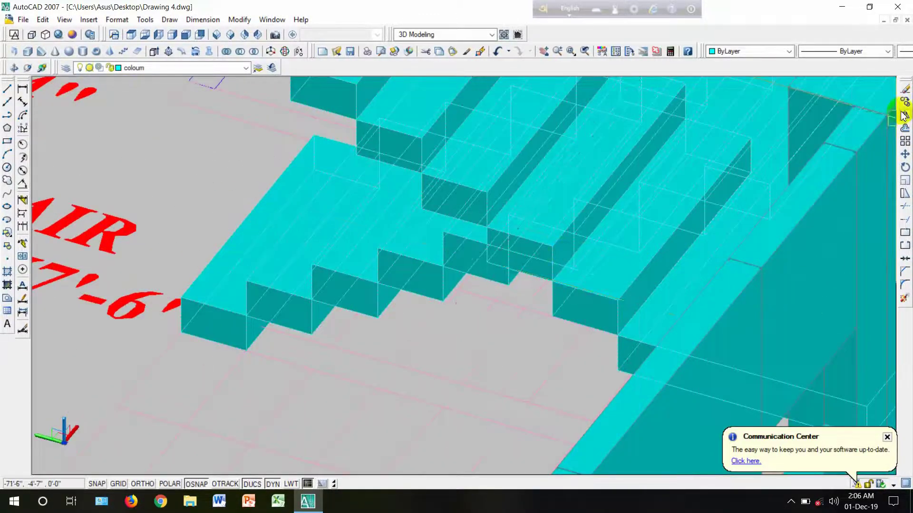
{"action": "key", "text": "Return"}
{"action": "scroll", "coordinate": [170, 341], "scroll_direction": "up", "scroll_amount": 6}
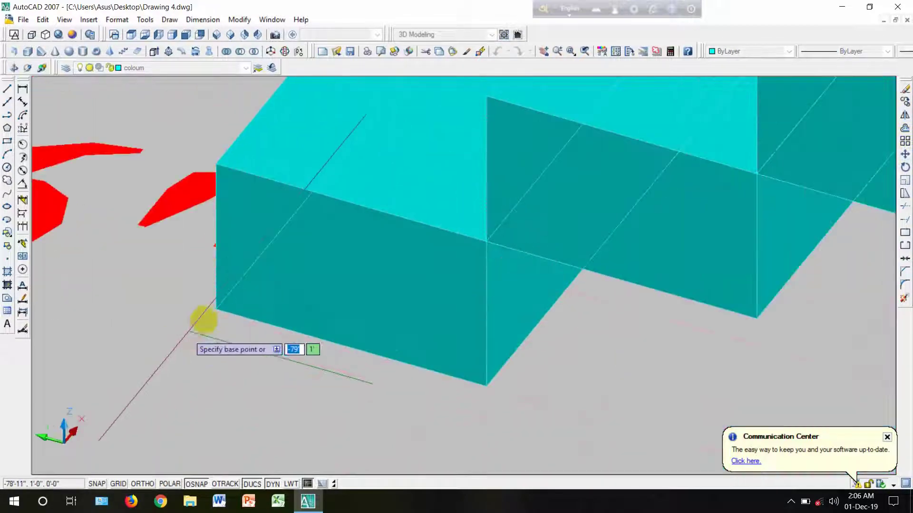
{"action": "left_click", "coordinate": [216, 310]}
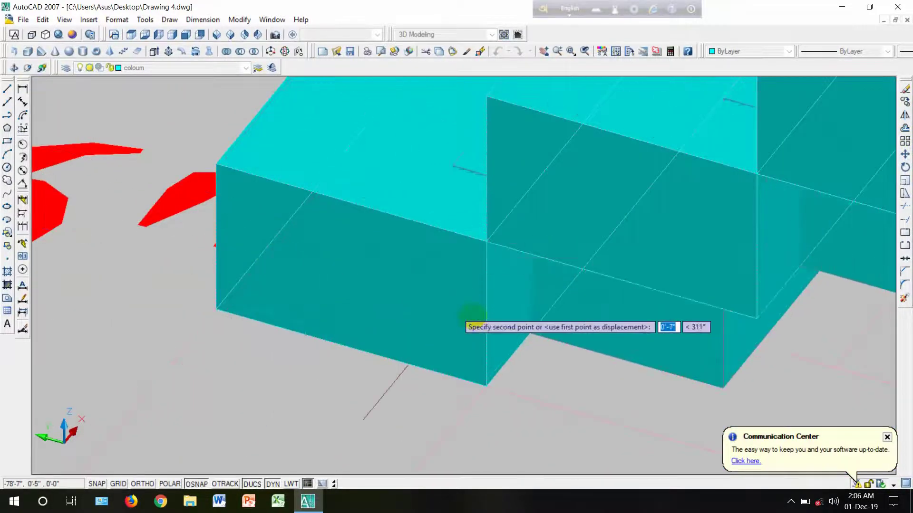
{"action": "left_click", "coordinate": [391, 186]}
{"action": "scroll", "coordinate": [392, 273], "scroll_direction": "down", "scroll_amount": 5}
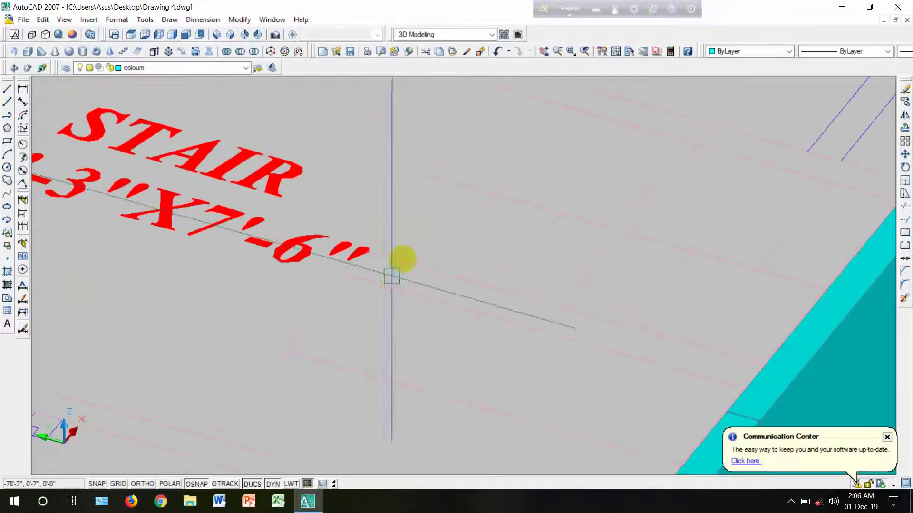
Step: Move the stair block by the bottom tread's lower outer corner from the separate 2D plan back into the columned house's STAIR area
{"action": "scroll", "coordinate": [435, 221], "scroll_direction": "down", "scroll_amount": 5}
{"action": "scroll", "coordinate": [484, 259], "scroll_direction": "down", "scroll_amount": 8}
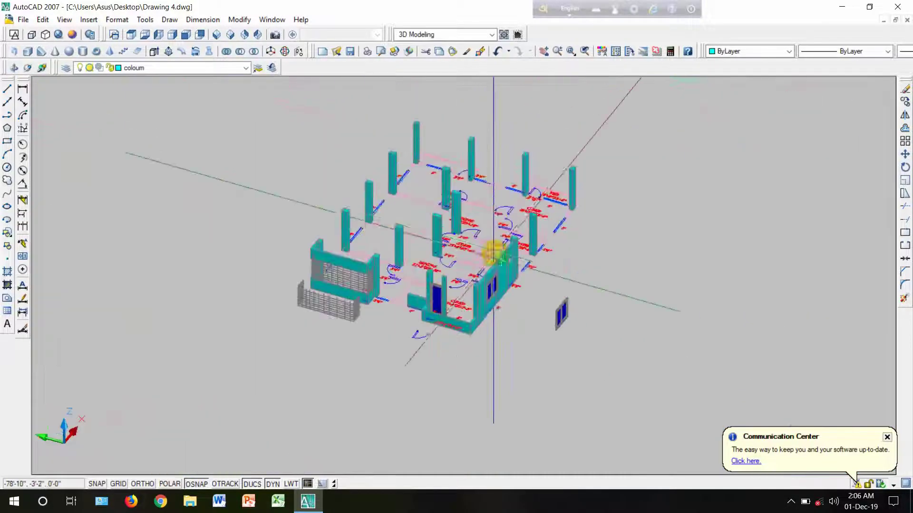
{"action": "scroll", "coordinate": [495, 250], "scroll_direction": "up", "scroll_amount": 2}
{"action": "scroll", "coordinate": [497, 247], "scroll_direction": "down", "scroll_amount": 2}
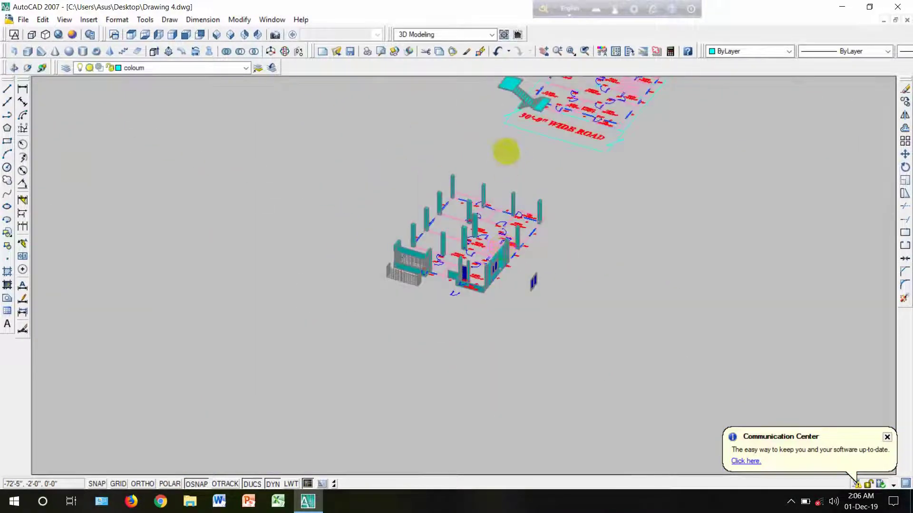
{"action": "scroll", "coordinate": [513, 200], "scroll_direction": "down", "scroll_amount": 3}
{"action": "scroll", "coordinate": [506, 240], "scroll_direction": "up", "scroll_amount": 7}
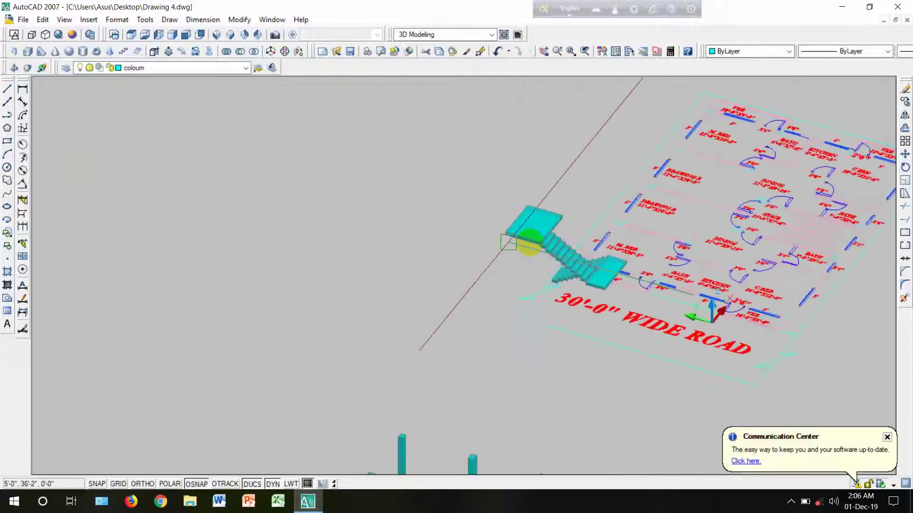
{"action": "scroll", "coordinate": [508, 243], "scroll_direction": "up", "scroll_amount": 3}
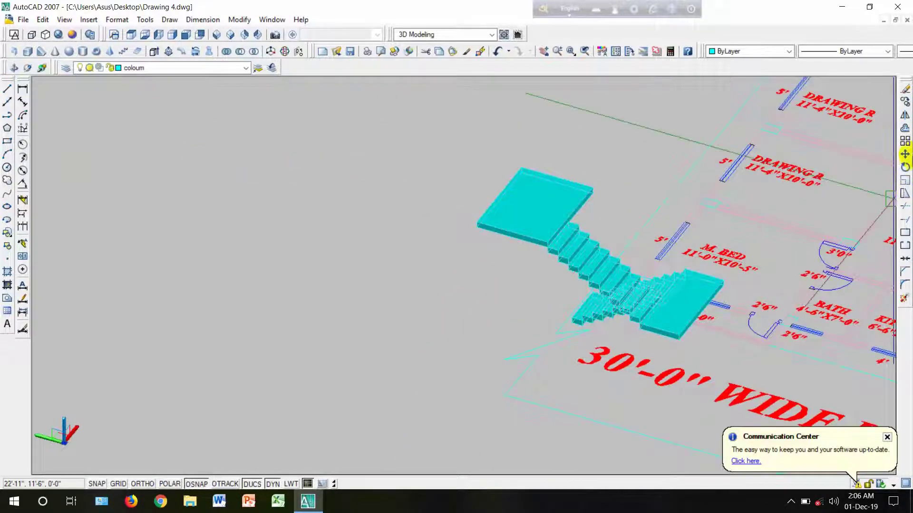
{"action": "left_click", "coordinate": [905, 155]}
{"action": "scroll", "coordinate": [570, 328], "scroll_direction": "up", "scroll_amount": 6}
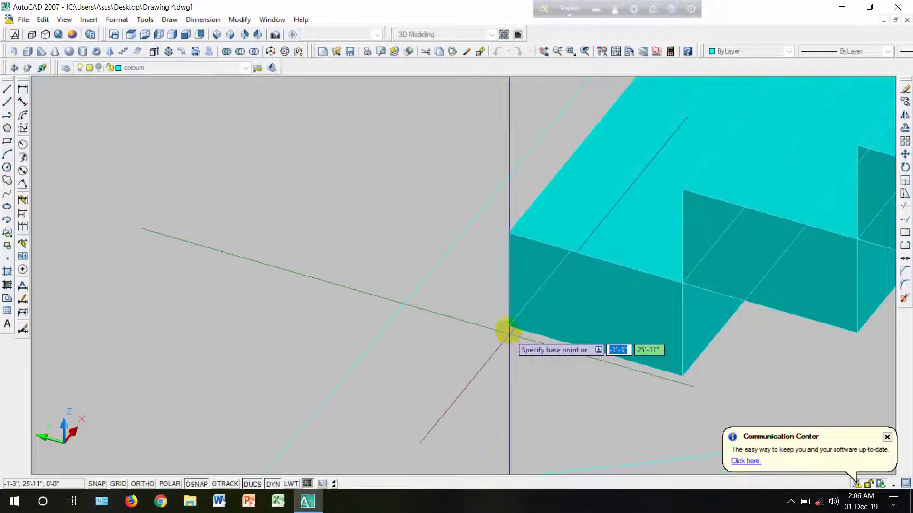
{"action": "left_click", "coordinate": [509, 330]}
{"action": "scroll", "coordinate": [427, 372], "scroll_direction": "down", "scroll_amount": 8}
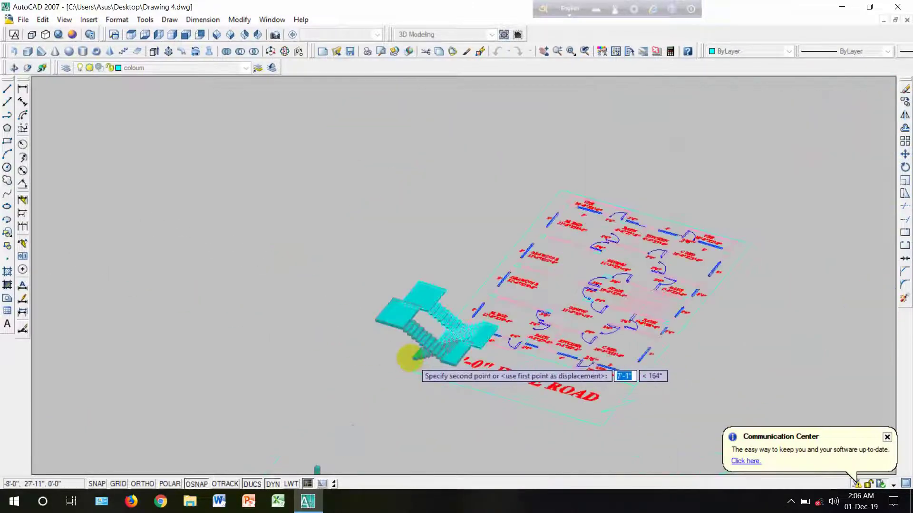
{"action": "scroll", "coordinate": [402, 397], "scroll_direction": "up", "scroll_amount": 8}
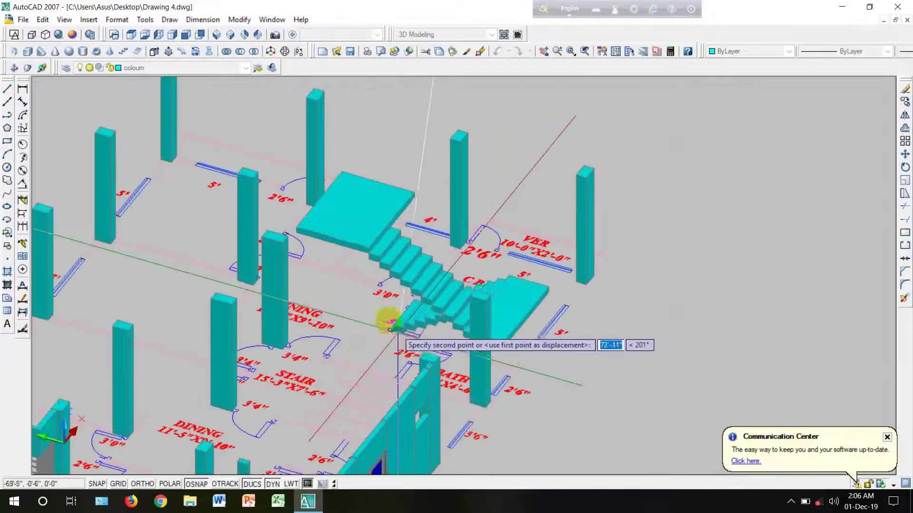
{"action": "scroll", "coordinate": [373, 403], "scroll_direction": "up", "scroll_amount": 6}
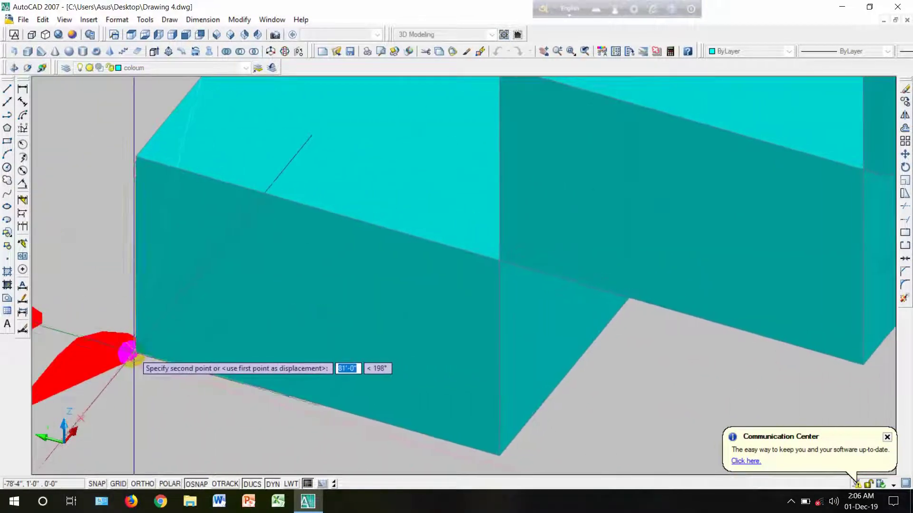
{"action": "left_click", "coordinate": [123, 357]}
{"action": "scroll", "coordinate": [179, 352], "scroll_direction": "down", "scroll_amount": 6}
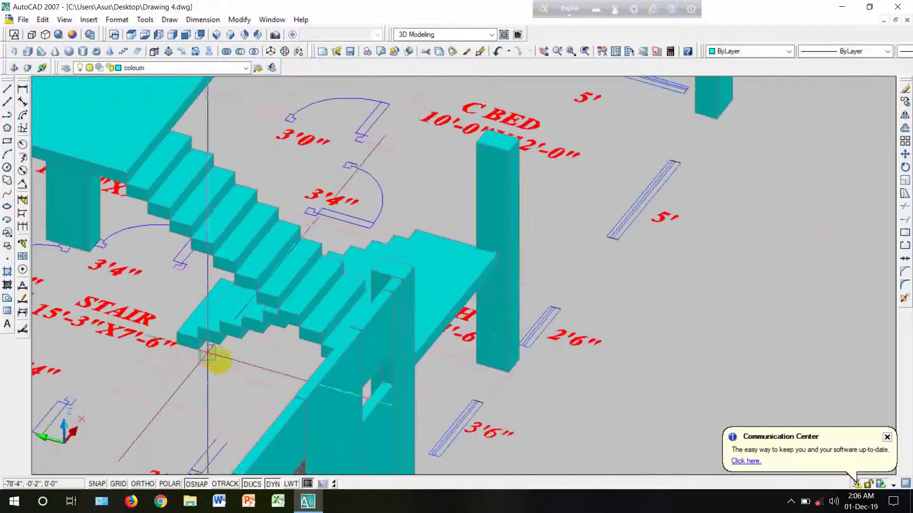
{"action": "scroll", "coordinate": [231, 378], "scroll_direction": "down", "scroll_amount": 8}
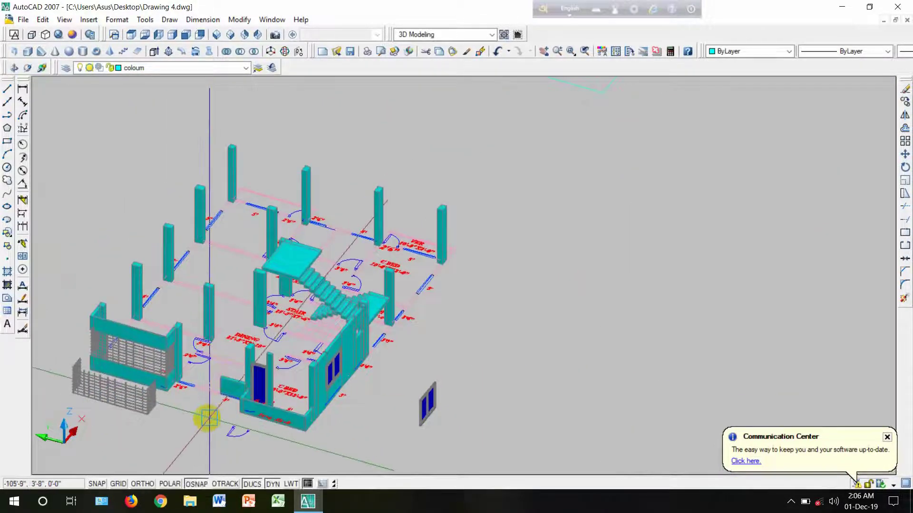
{"action": "scroll", "coordinate": [169, 404], "scroll_direction": "up", "scroll_amount": 2}
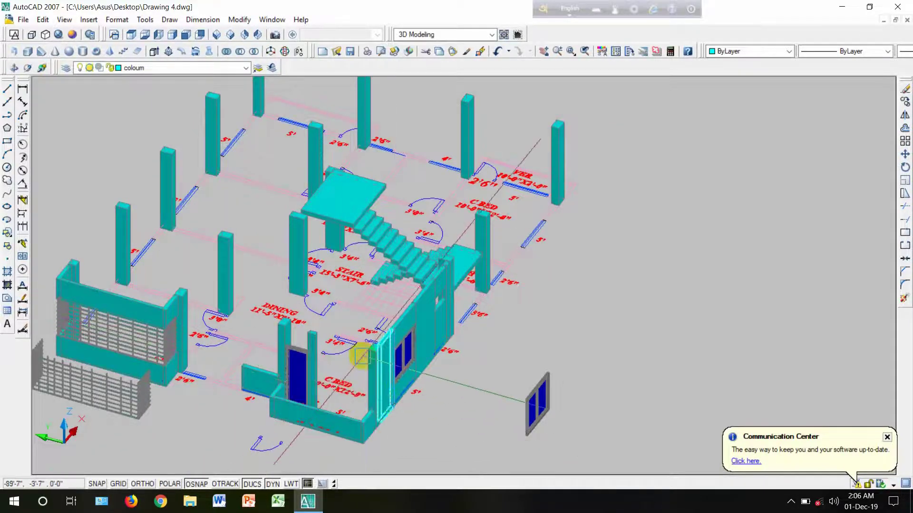
Step: Show the columned house plan from the top in 2D wireframe display
{"action": "scroll", "coordinate": [362, 355], "scroll_direction": "down", "scroll_amount": 2}
{"action": "scroll", "coordinate": [328, 383], "scroll_direction": "up", "scroll_amount": 4}
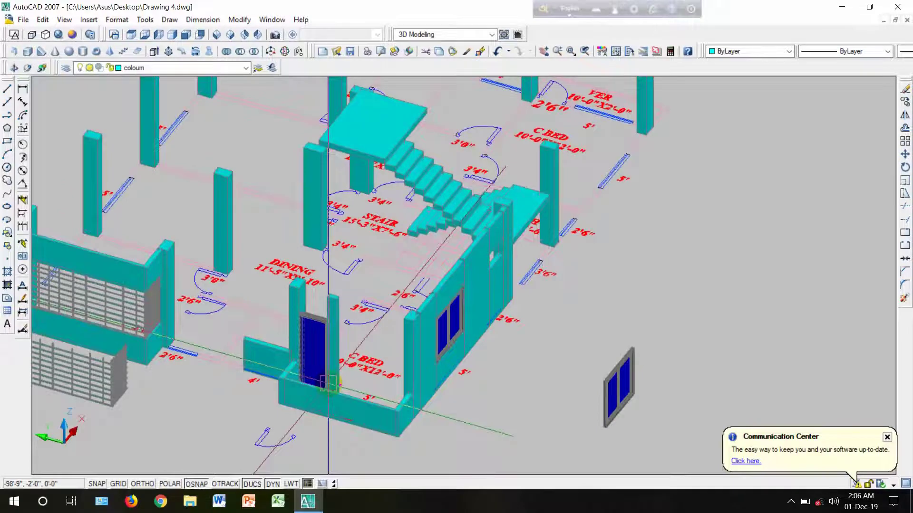
{"action": "scroll", "coordinate": [338, 404], "scroll_direction": "down", "scroll_amount": 4}
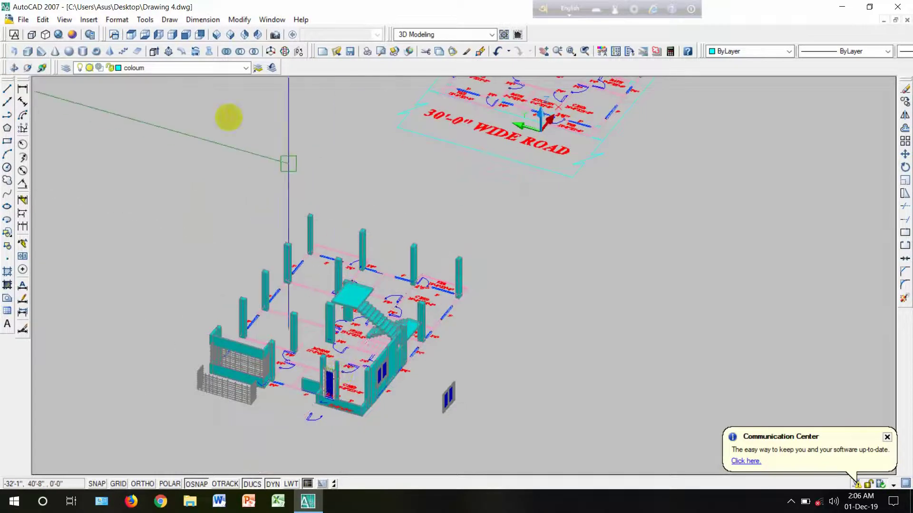
{"action": "left_click", "coordinate": [132, 34]}
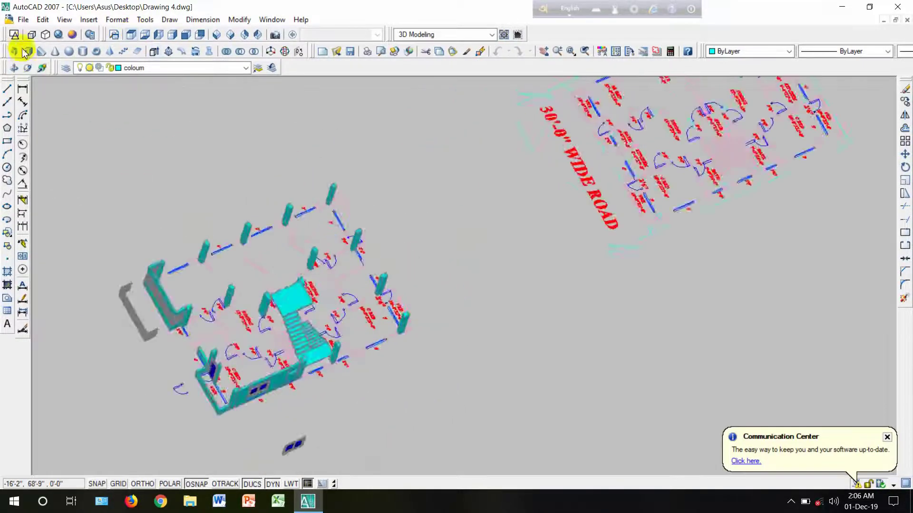
{"action": "left_click", "coordinate": [15, 34]}
{"action": "middle_click_drag", "start_coordinate": [295, 224], "coordinate": [465, 197]}
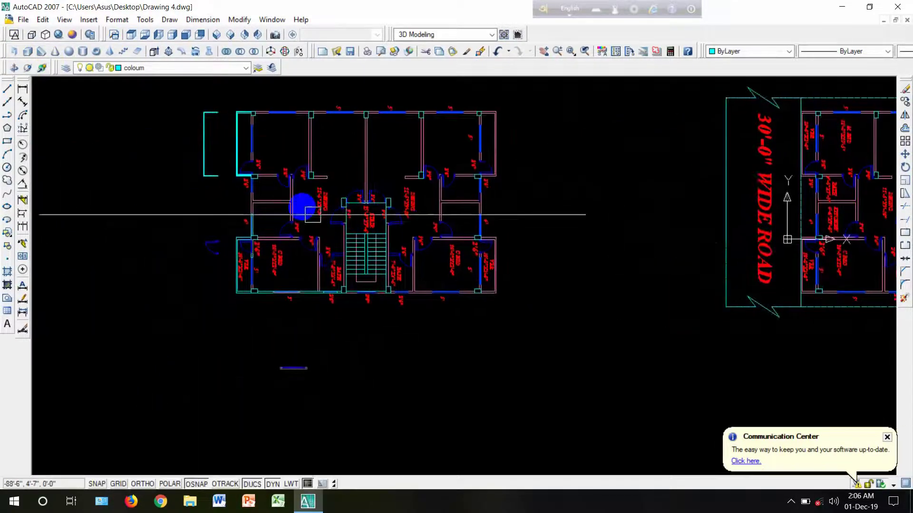
{"action": "middle_click_drag", "start_coordinate": [348, 296], "coordinate": [398, 398]}
{"action": "scroll", "coordinate": [334, 338], "scroll_direction": "up", "scroll_amount": 2}
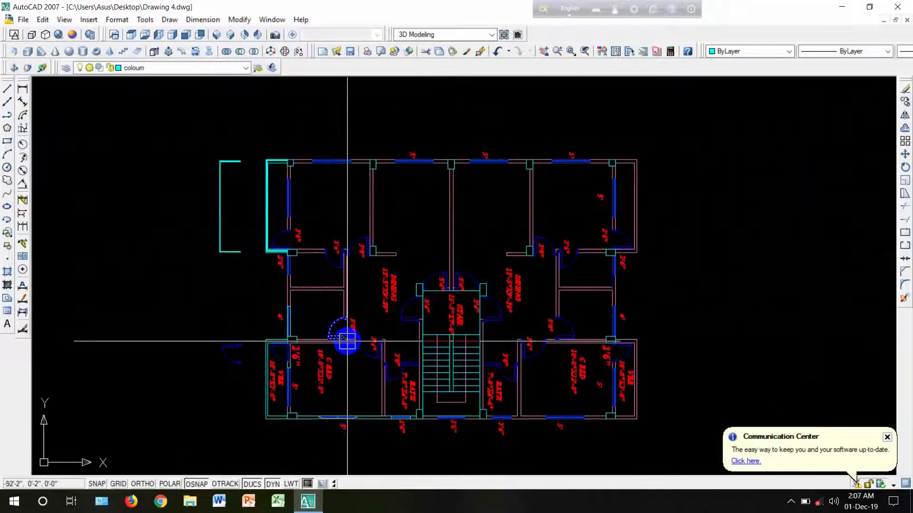
{"action": "middle_click_drag", "start_coordinate": [346, 340], "coordinate": [282, 295]}
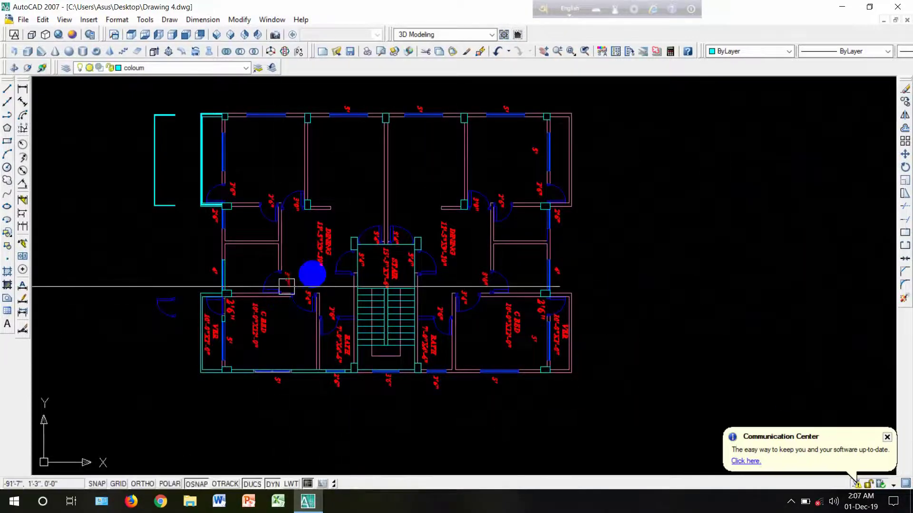
Step: Start a polyline at the left lower VER's outer corner and run it 20'-6" along the outer wall to the stairwell's lower left corner
{"action": "left_click", "coordinate": [11, 116]}
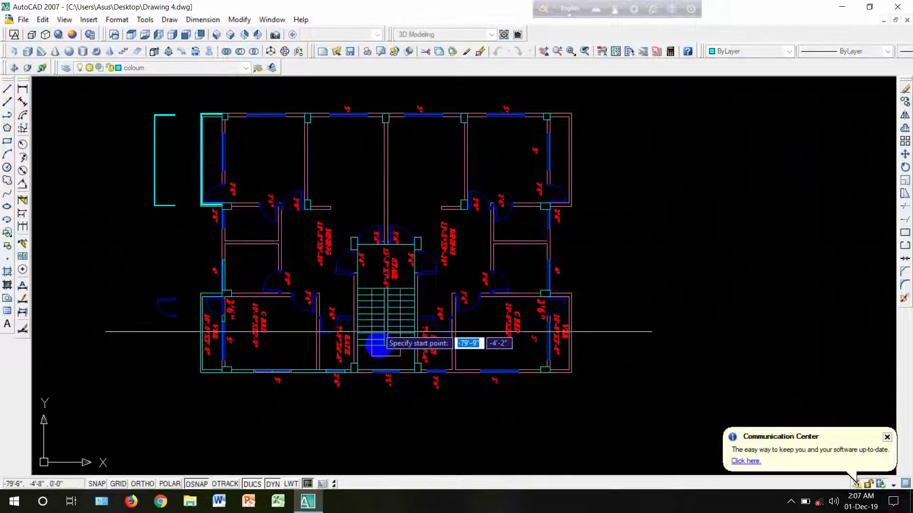
{"action": "scroll", "coordinate": [202, 383], "scroll_direction": "up", "scroll_amount": 3}
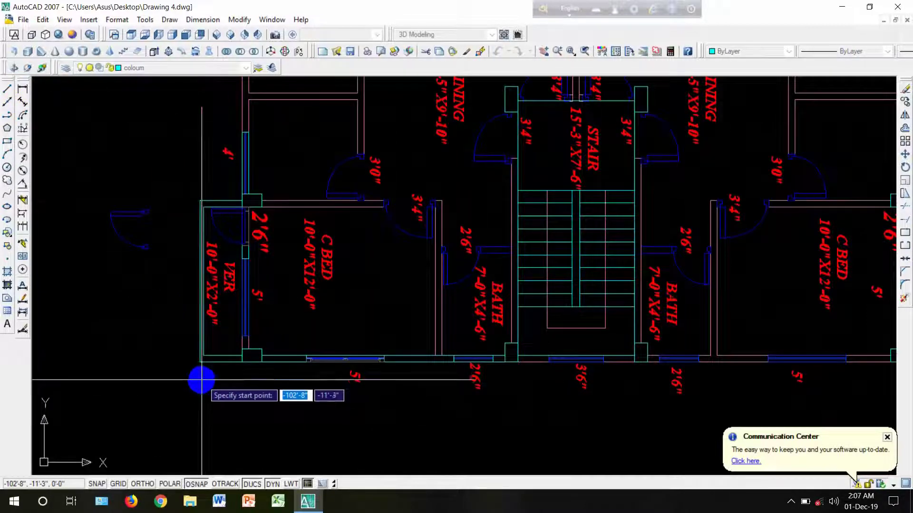
{"action": "middle_click_drag", "start_coordinate": [516, 355], "coordinate": [389, 415]}
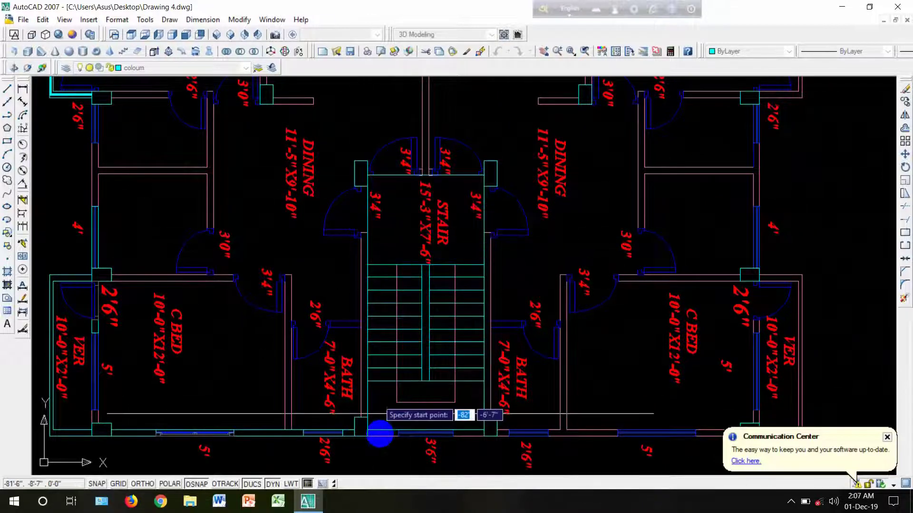
{"action": "scroll", "coordinate": [382, 428], "scroll_direction": "up", "scroll_amount": 2}
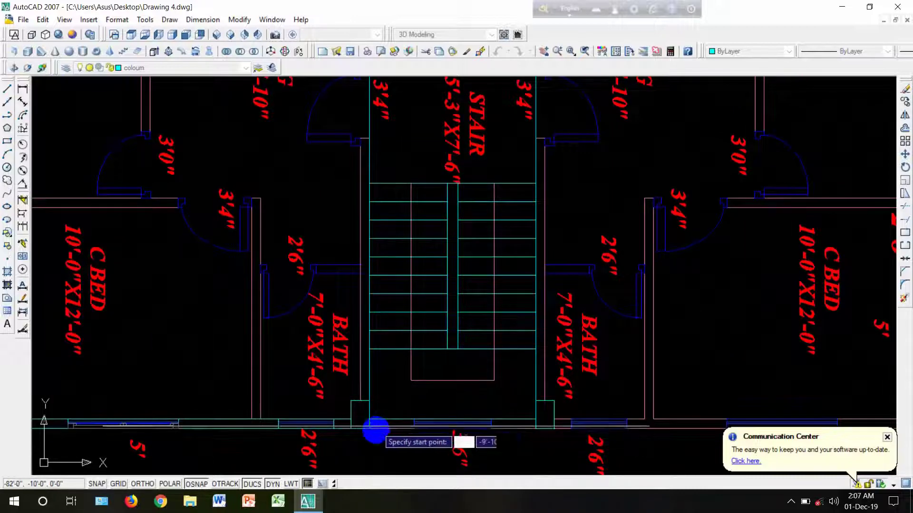
{"action": "scroll", "coordinate": [363, 408], "scroll_direction": "down", "scroll_amount": 4}
{"action": "scroll", "coordinate": [326, 399], "scroll_direction": "up", "scroll_amount": 5}
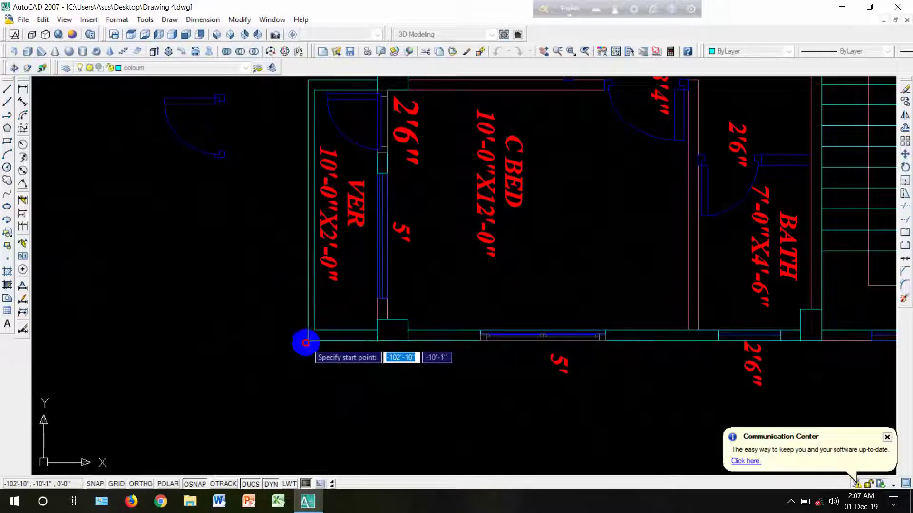
{"action": "left_click", "coordinate": [306, 345]}
{"action": "middle_click_drag", "start_coordinate": [436, 342], "coordinate": [151, 381]}
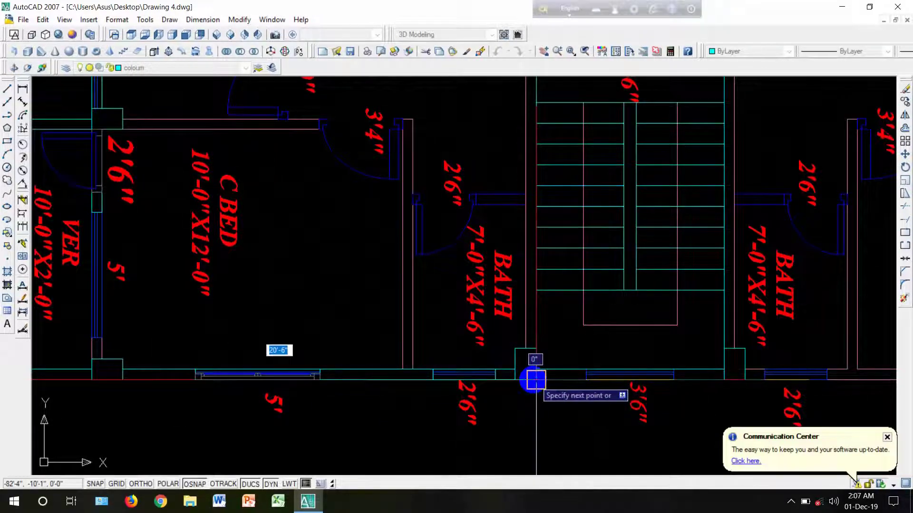
Step: Continue the polyline around the STAIR area: up its left side, across its top edge and down to the outer wall
{"action": "middle_click_drag", "start_coordinate": [526, 332], "coordinate": [540, 460]}
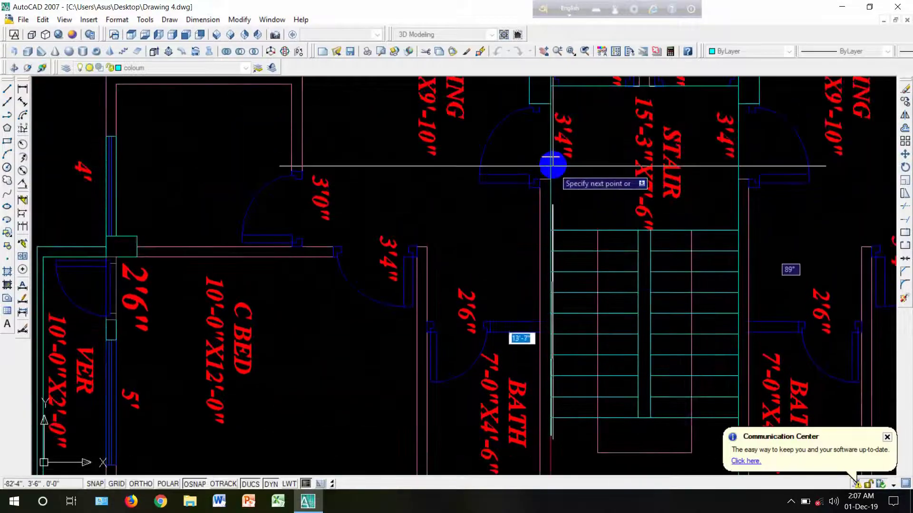
{"action": "middle_click_drag", "start_coordinate": [554, 169], "coordinate": [531, 309]}
{"action": "scroll", "coordinate": [544, 247], "scroll_direction": "up", "scroll_amount": 3}
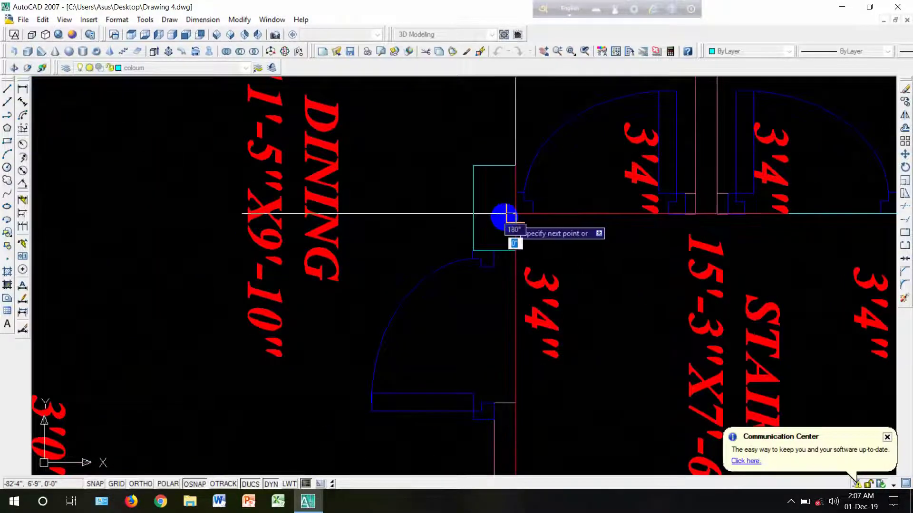
{"action": "scroll", "coordinate": [506, 214], "scroll_direction": "down", "scroll_amount": 5}
{"action": "scroll", "coordinate": [489, 220], "scroll_direction": "up", "scroll_amount": 4}
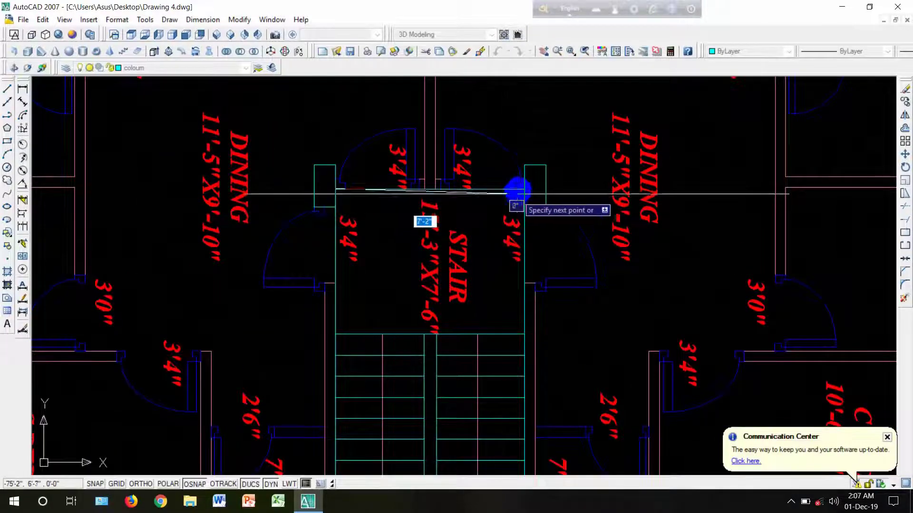
{"action": "left_click", "coordinate": [520, 192]}
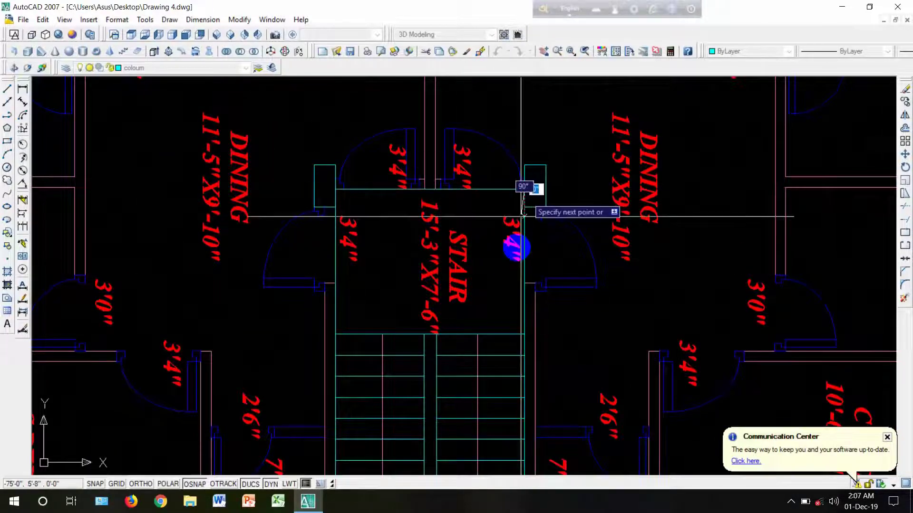
{"action": "scroll", "coordinate": [523, 295], "scroll_direction": "down", "scroll_amount": 4}
{"action": "scroll", "coordinate": [528, 373], "scroll_direction": "up", "scroll_amount": 4}
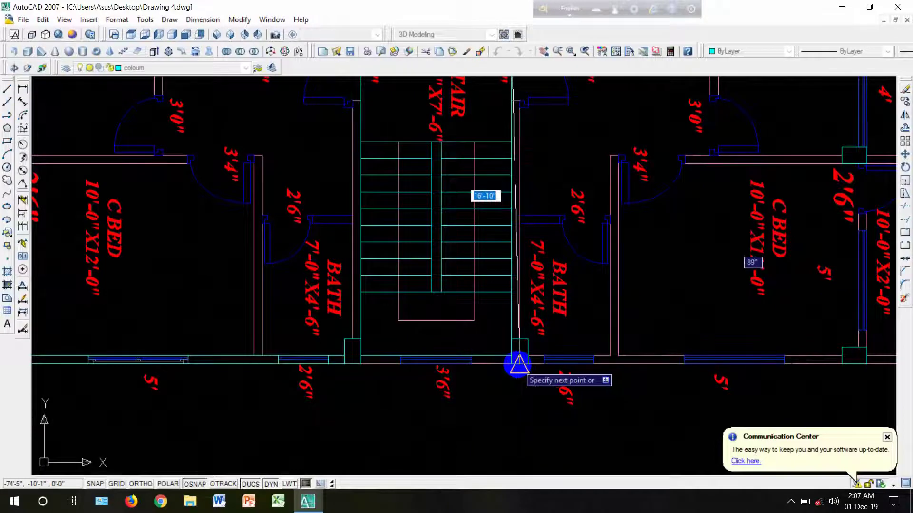
{"action": "left_click", "coordinate": [510, 364]}
Step: Extend the polyline 20'-6" to the right lower VER's outer corner, up 10'-5" and inward to the column face
{"action": "scroll", "coordinate": [490, 351], "scroll_direction": "down", "scroll_amount": 6}
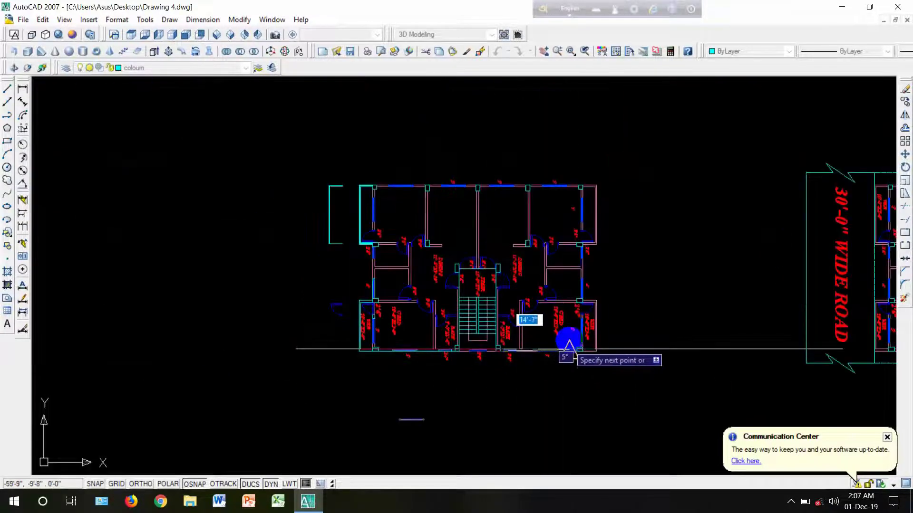
{"action": "scroll", "coordinate": [571, 347], "scroll_direction": "up", "scroll_amount": 5}
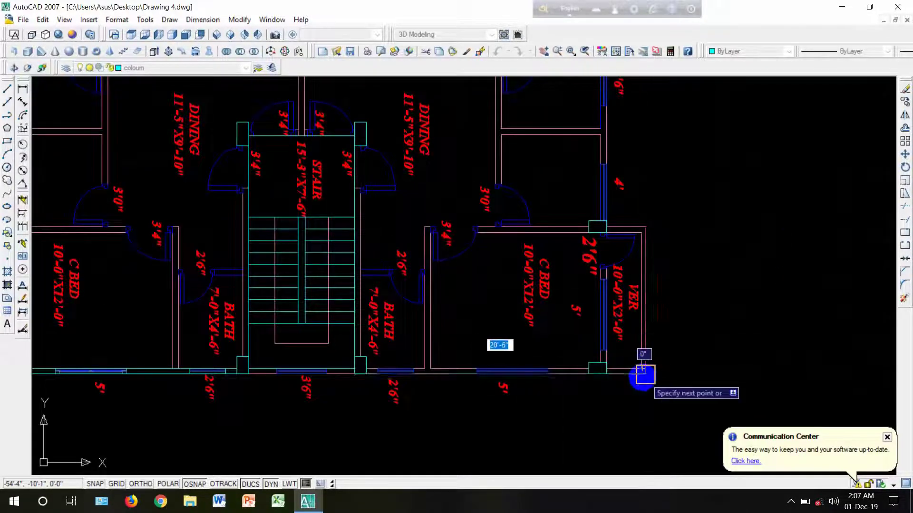
{"action": "left_click", "coordinate": [645, 374]}
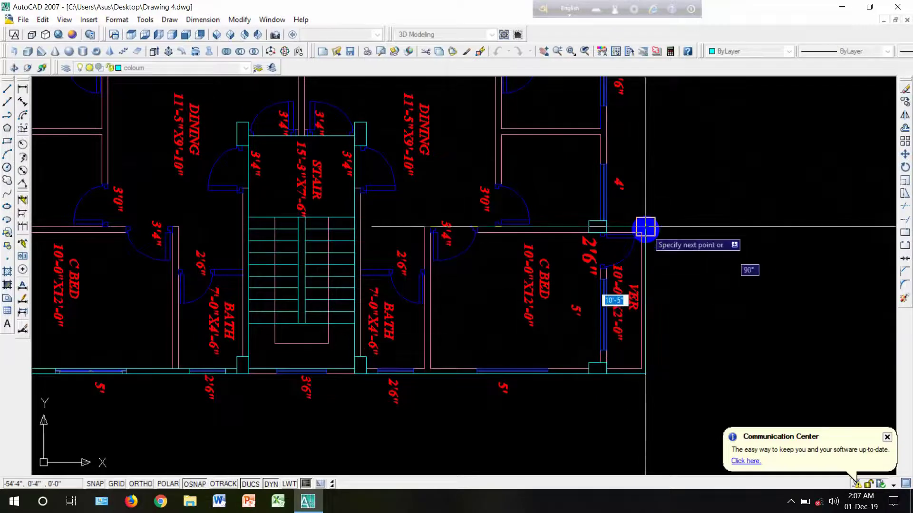
{"action": "scroll", "coordinate": [605, 226], "scroll_direction": "up", "scroll_amount": 4}
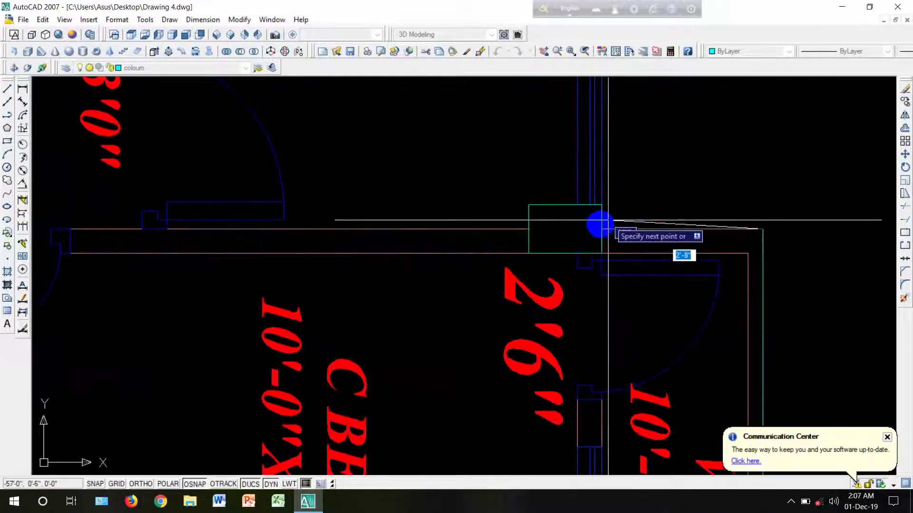
{"action": "left_click", "coordinate": [599, 227]}
Step: Continue the polyline up the right outer wall, around the upper veranda's projection and up to the house's upper right corner
{"action": "scroll", "coordinate": [606, 226], "scroll_direction": "down", "scroll_amount": 4}
{"action": "middle_click_drag", "start_coordinate": [611, 226], "coordinate": [624, 373]}
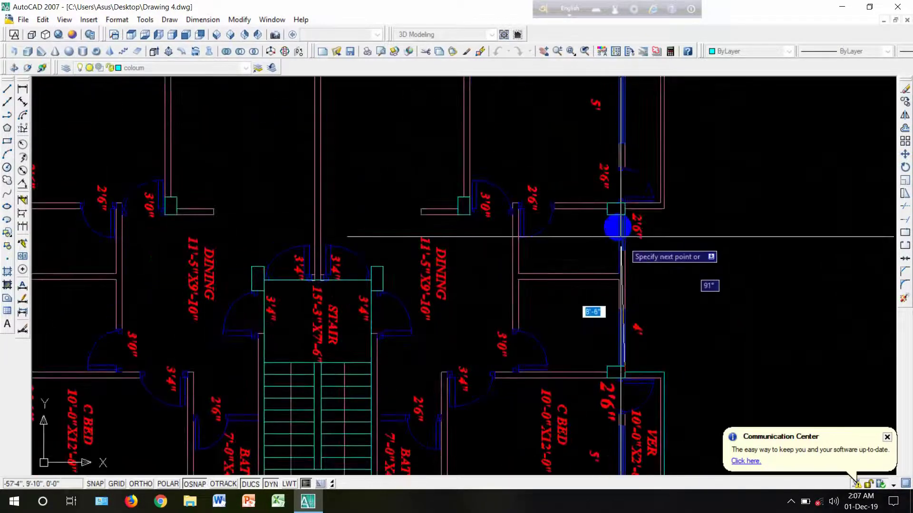
{"action": "scroll", "coordinate": [619, 223], "scroll_direction": "up", "scroll_amount": 3}
{"action": "scroll", "coordinate": [635, 175], "scroll_direction": "down", "scroll_amount": 1}
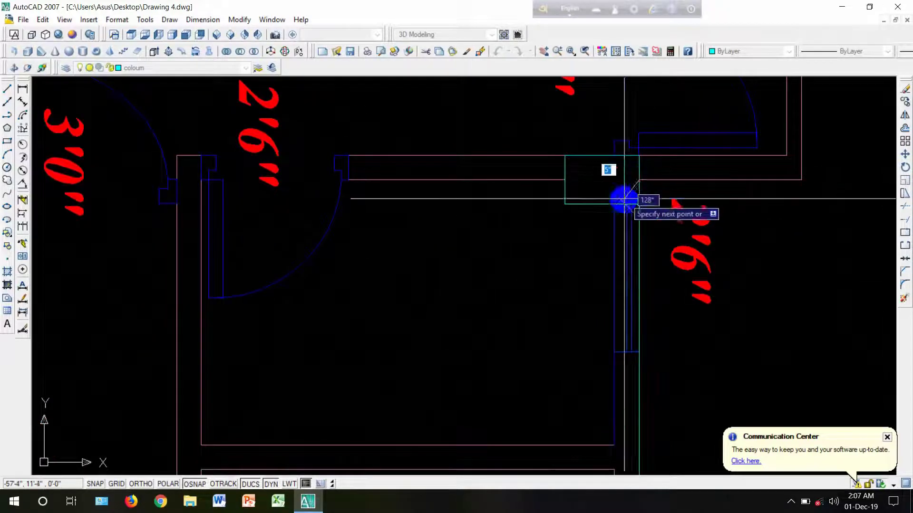
{"action": "scroll", "coordinate": [628, 204], "scroll_direction": "down", "scroll_amount": 3}
{"action": "scroll", "coordinate": [641, 212], "scroll_direction": "up", "scroll_amount": 3}
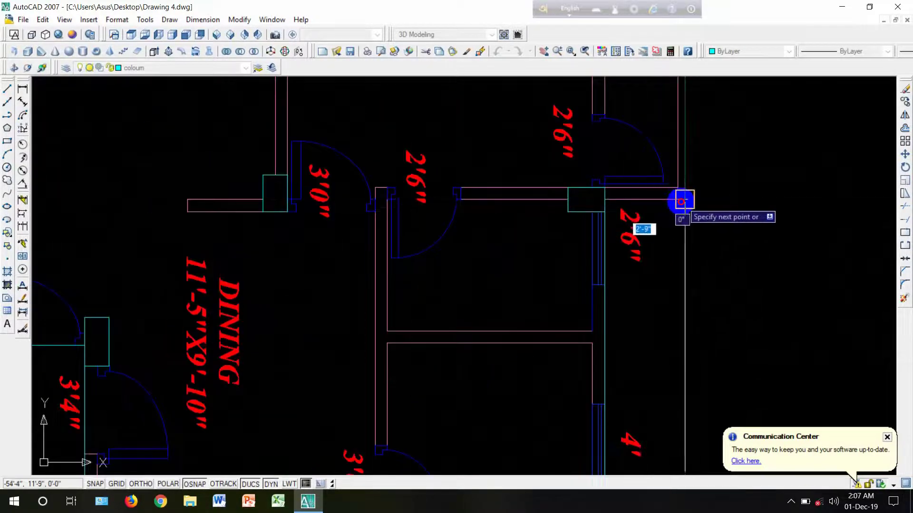
{"action": "scroll", "coordinate": [644, 224], "scroll_direction": "down", "scroll_amount": 5}
{"action": "middle_click_drag", "start_coordinate": [654, 129], "coordinate": [654, 247]}
{"action": "scroll", "coordinate": [655, 248], "scroll_direction": "up", "scroll_amount": 4}
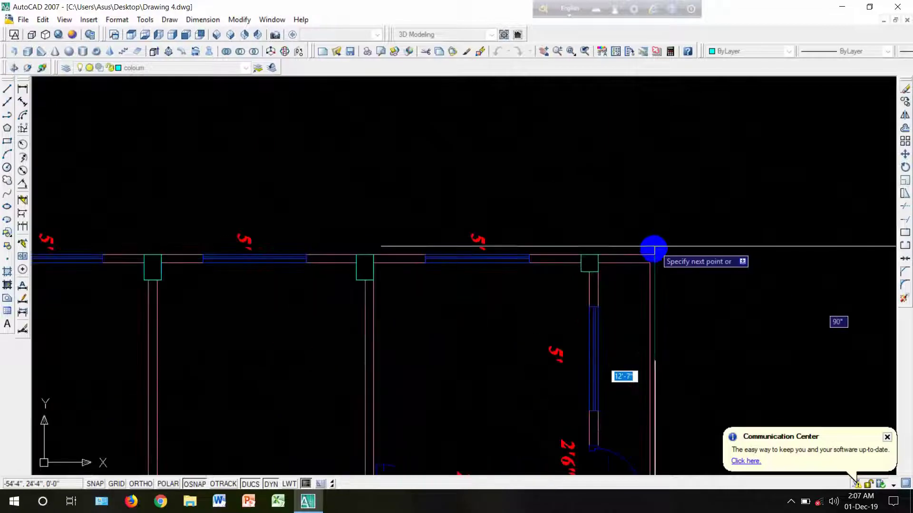
{"action": "left_click", "coordinate": [654, 251]}
Step: Run the polyline across the top wall to the upper left corner, down the left veranda and inward to the column
{"action": "scroll", "coordinate": [660, 233], "scroll_direction": "down", "scroll_amount": 6}
{"action": "scroll", "coordinate": [436, 234], "scroll_direction": "up", "scroll_amount": 9}
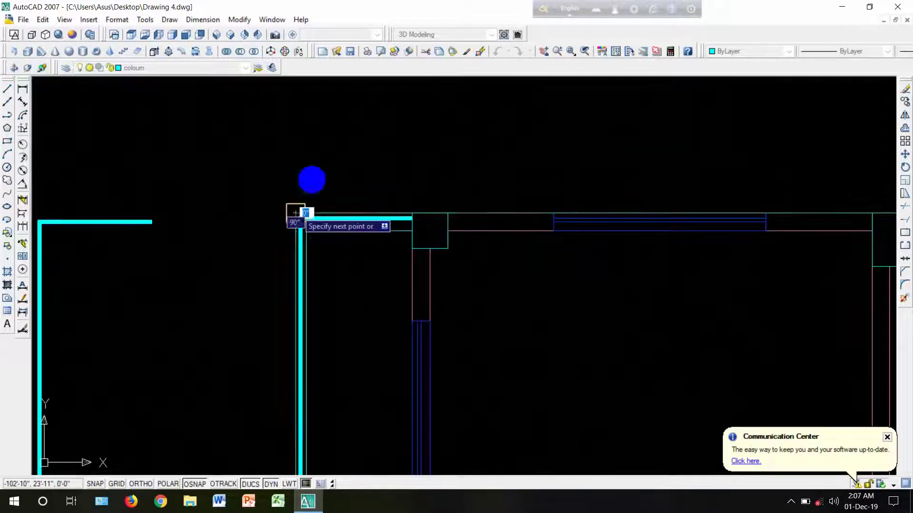
{"action": "scroll", "coordinate": [296, 213], "scroll_direction": "down", "scroll_amount": 6}
{"action": "scroll", "coordinate": [314, 266], "scroll_direction": "up", "scroll_amount": 6}
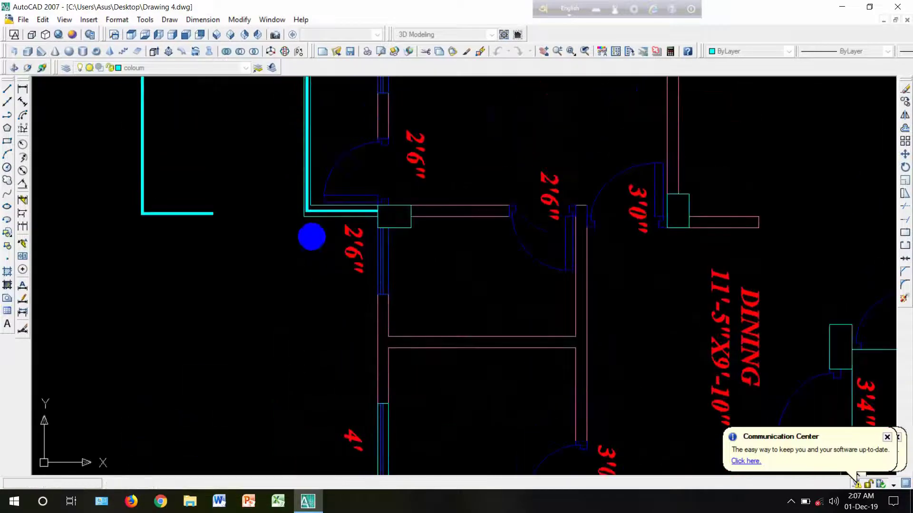
{"action": "scroll", "coordinate": [304, 214], "scroll_direction": "up", "scroll_amount": 3}
{"action": "left_click", "coordinate": [298, 197]}
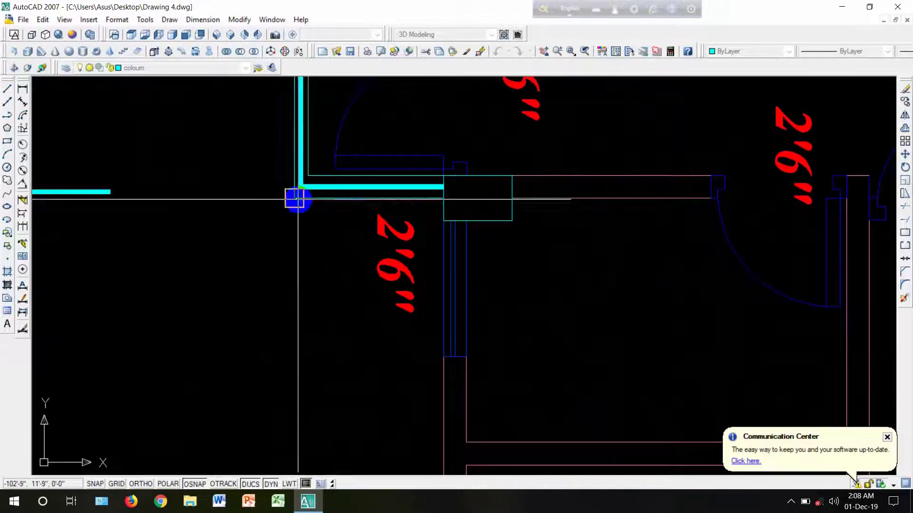
{"action": "left_click", "coordinate": [439, 197]}
Step: Trace the polyline down the left outer wall, around the lower VER and back to its start point, finishing the house outline
{"action": "scroll", "coordinate": [441, 191], "scroll_direction": "down", "scroll_amount": 4}
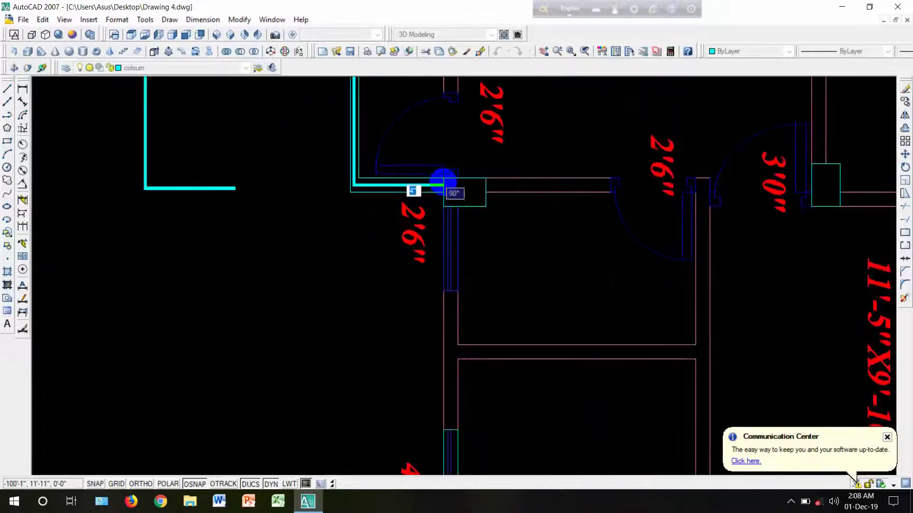
{"action": "scroll", "coordinate": [435, 328], "scroll_direction": "up", "scroll_amount": 4}
{"action": "left_click", "coordinate": [441, 350]}
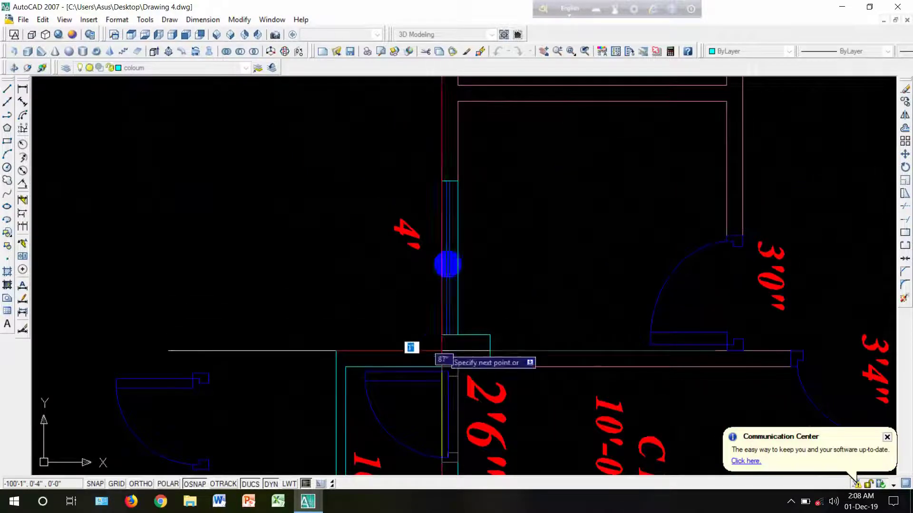
{"action": "scroll", "coordinate": [407, 275], "scroll_direction": "down", "scroll_amount": 4}
{"action": "scroll", "coordinate": [406, 276], "scroll_direction": "up", "scroll_amount": 2}
{"action": "left_click", "coordinate": [408, 278]}
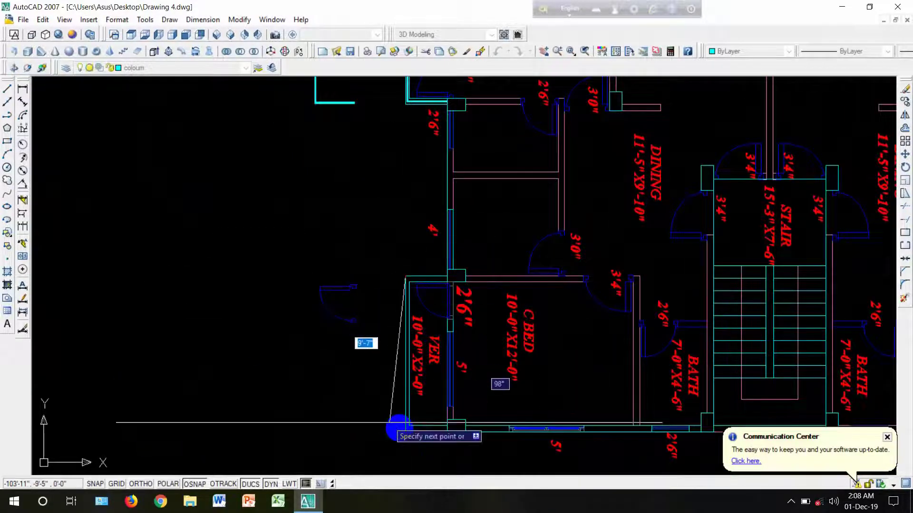
{"action": "left_click", "coordinate": [405, 431]}
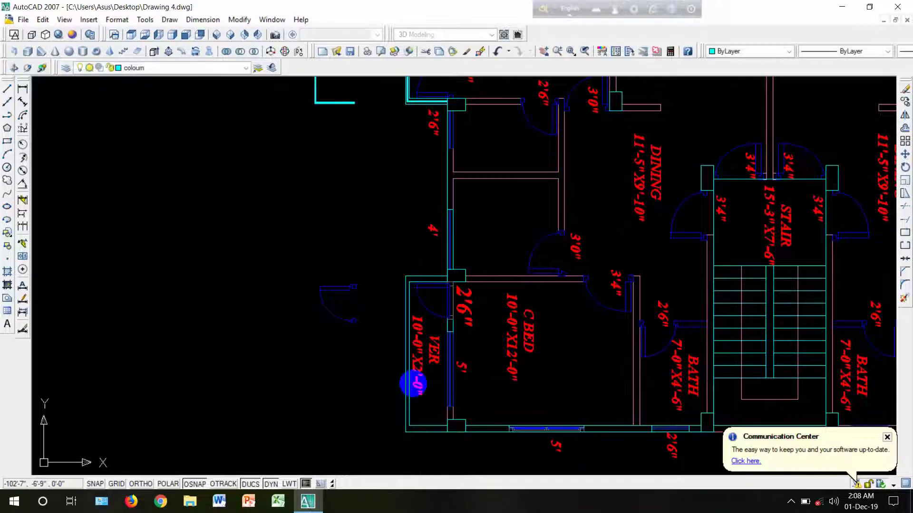
Step: Move the house outline polyline from the stair's lower left corner about 72' left into the empty area beside the floor plan
{"action": "scroll", "coordinate": [408, 381], "scroll_direction": "down", "scroll_amount": 5}
{"action": "scroll", "coordinate": [445, 395], "scroll_direction": "up", "scroll_amount": 1}
{"action": "scroll", "coordinate": [448, 399], "scroll_direction": "up", "scroll_amount": 2}
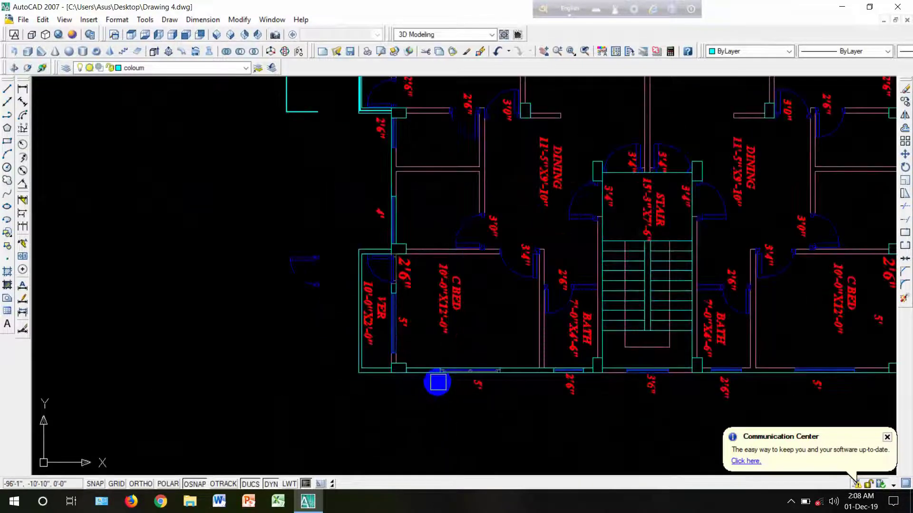
{"action": "left_click", "coordinate": [433, 379]}
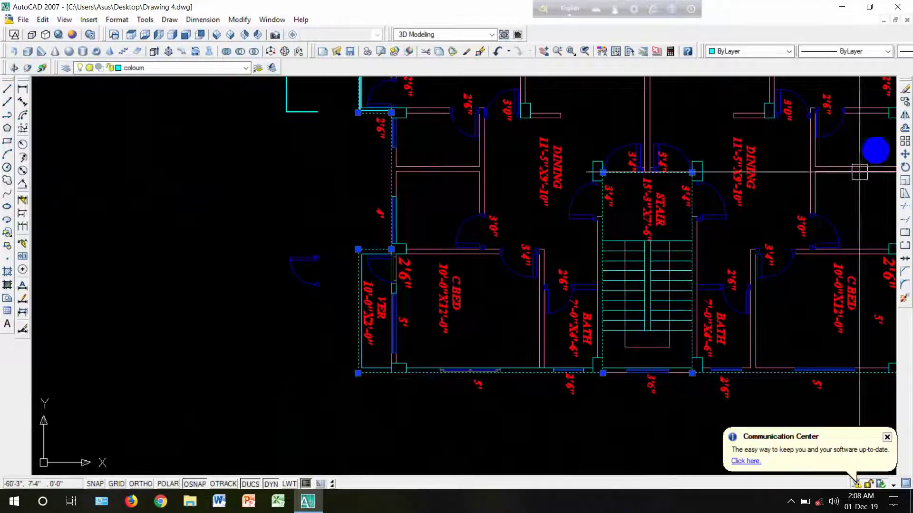
{"action": "left_click", "coordinate": [906, 154]}
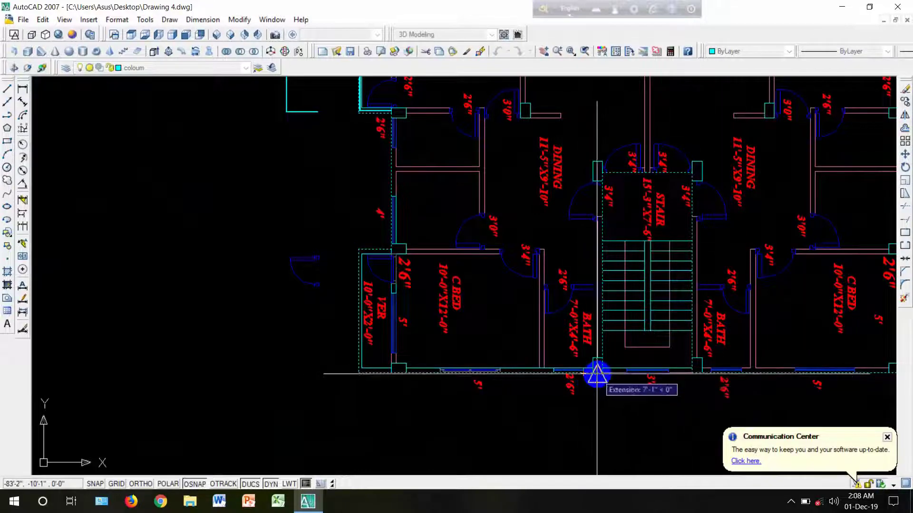
{"action": "left_click", "coordinate": [598, 373]}
{"action": "scroll", "coordinate": [542, 322], "scroll_direction": "down", "scroll_amount": 5}
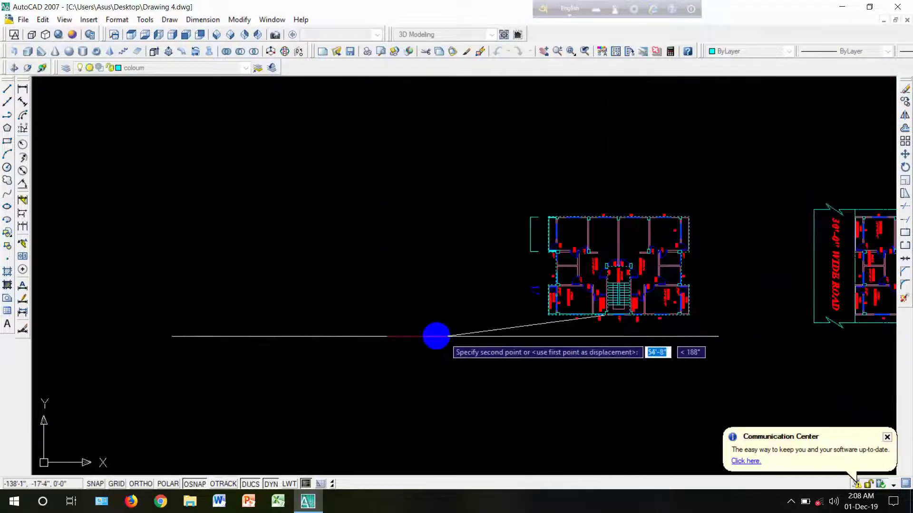
{"action": "left_click", "coordinate": [396, 330]}
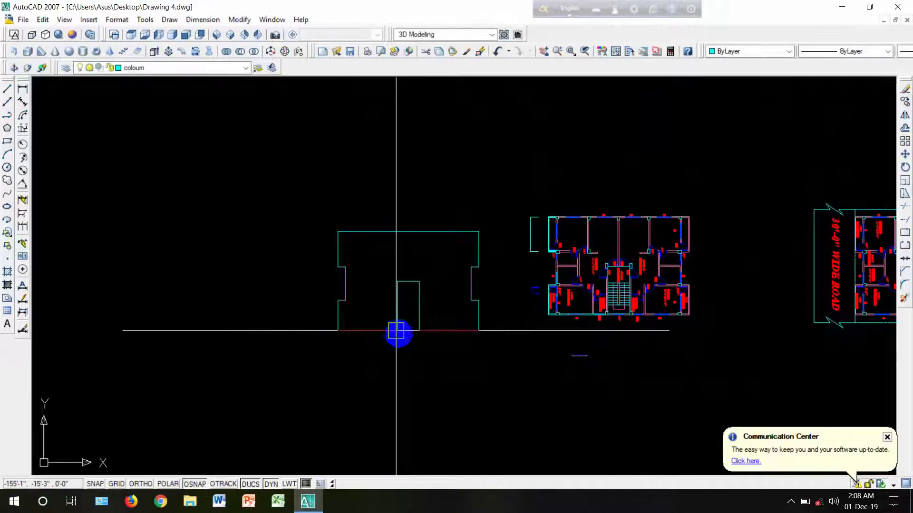
Step: Extrude the moved house outline with the stair notch upward into a solid floor slab
{"action": "scroll", "coordinate": [424, 355], "scroll_direction": "up", "scroll_amount": 5}
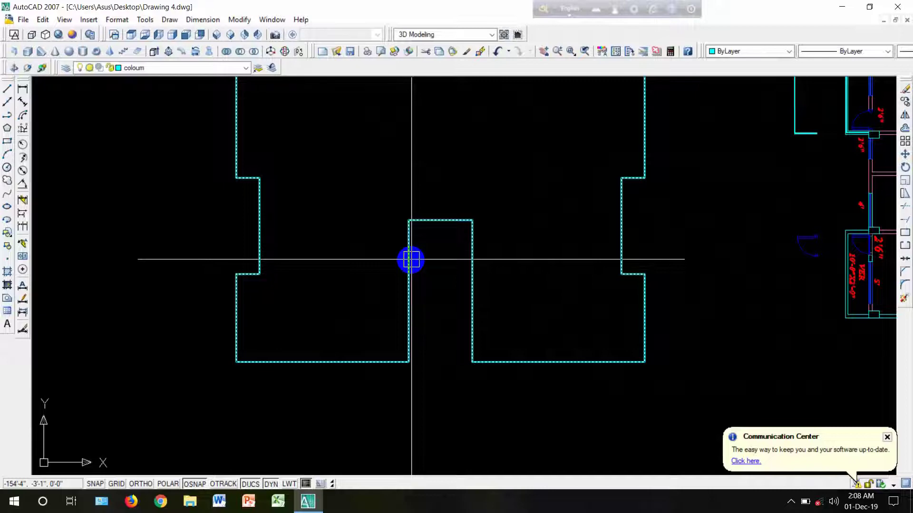
{"action": "scroll", "coordinate": [432, 287], "scroll_direction": "down", "scroll_amount": 5}
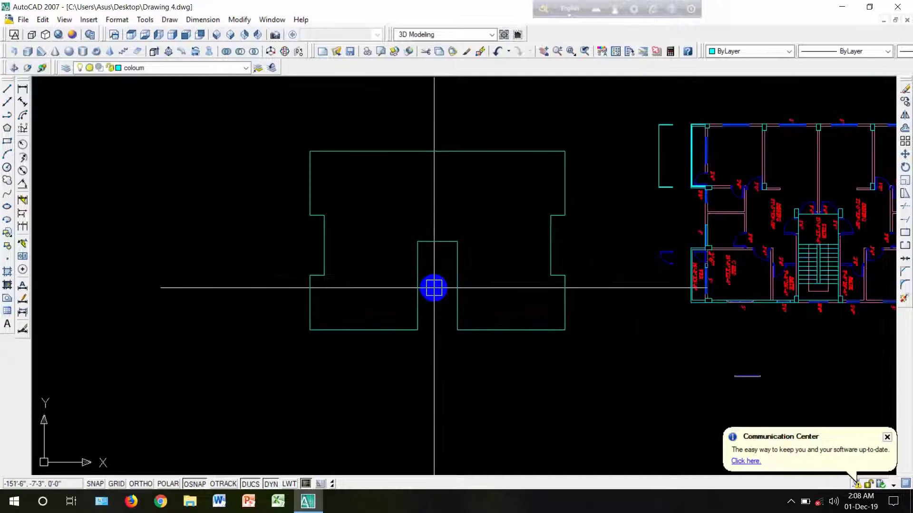
{"action": "scroll", "coordinate": [433, 309], "scroll_direction": "up", "scroll_amount": 2}
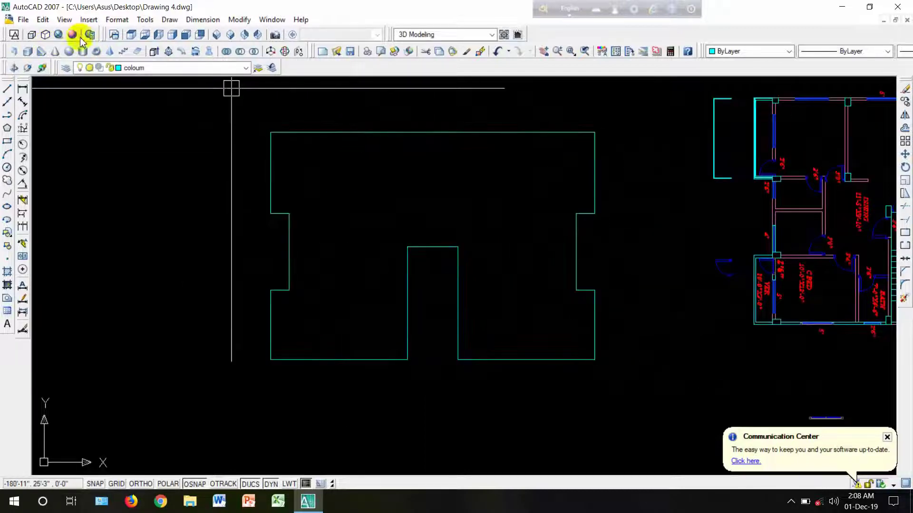
{"action": "left_click", "coordinate": [153, 52]}
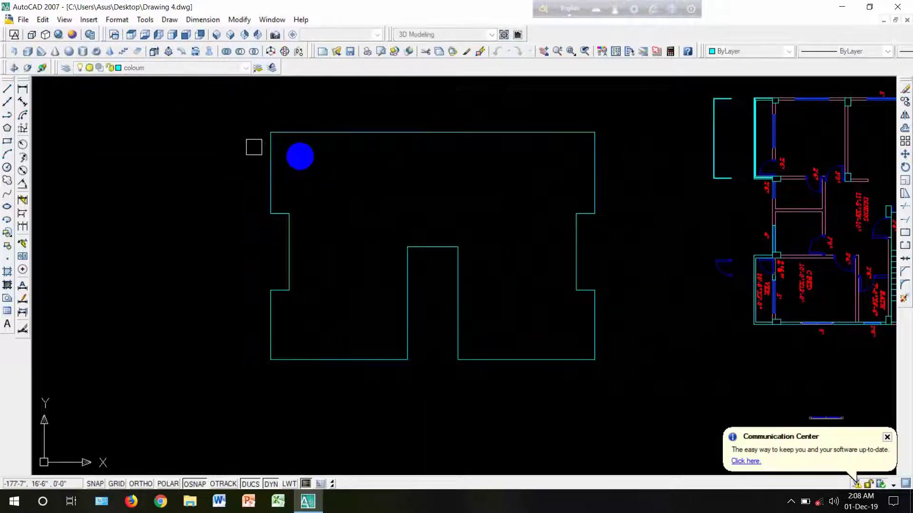
{"action": "left_click", "coordinate": [307, 133]}
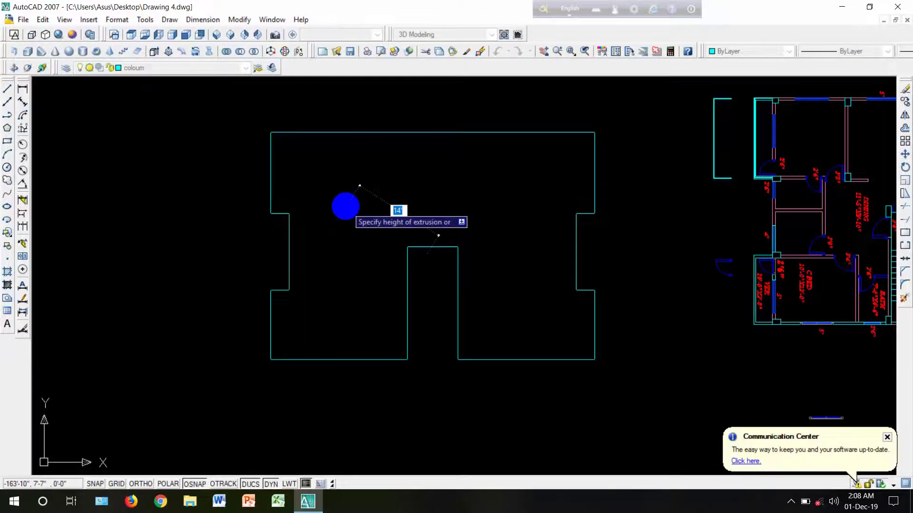
{"action": "key", "text": "Return"}
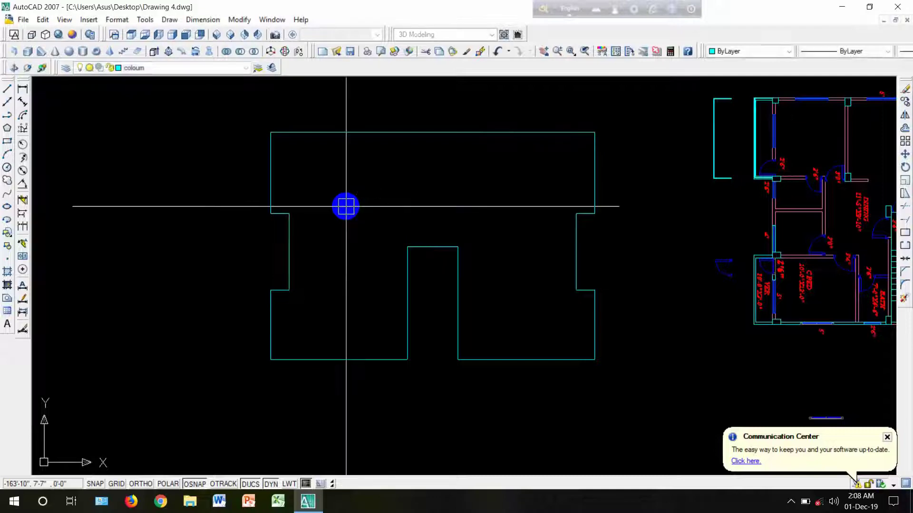
Step: Switch to the SW Isometric view and shade the model with the Realistic visual style
{"action": "left_click", "coordinate": [217, 34]}
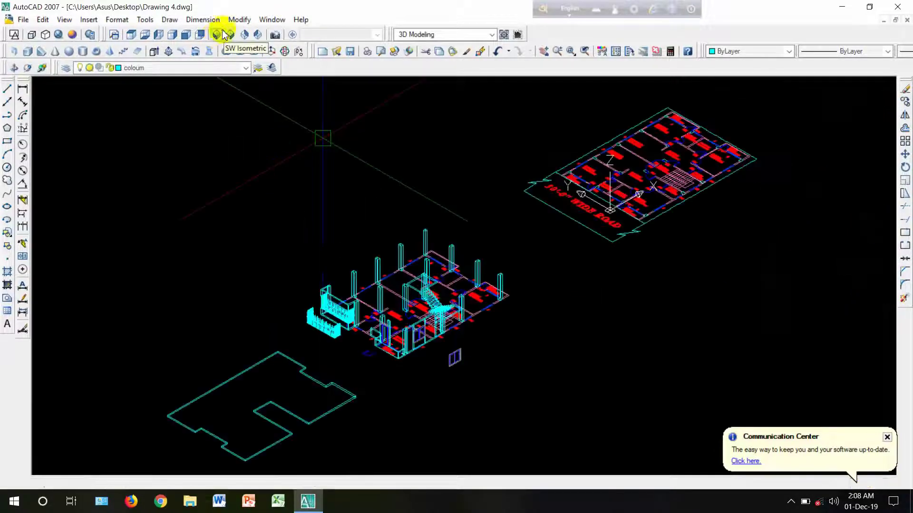
{"action": "left_click", "coordinate": [59, 35]}
{"action": "scroll", "coordinate": [268, 335], "scroll_direction": "up", "scroll_amount": 4}
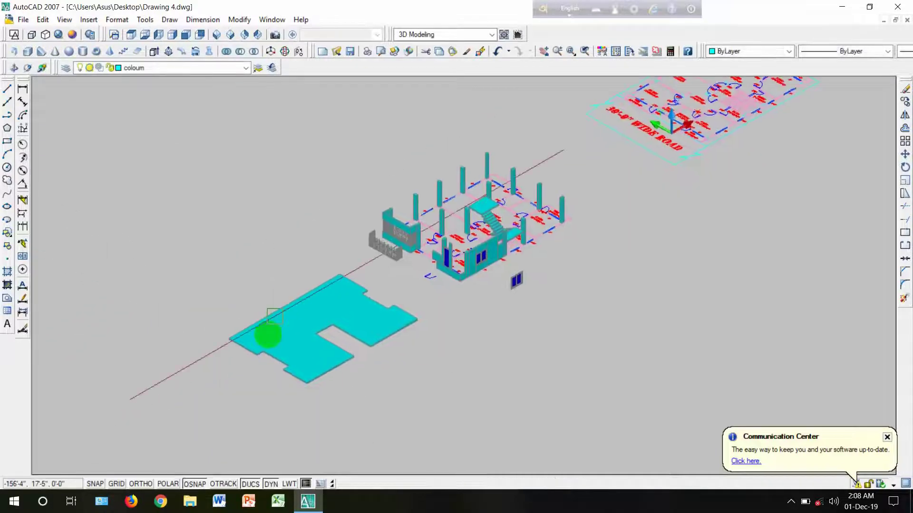
{"action": "scroll", "coordinate": [269, 335], "scroll_direction": "up", "scroll_amount": 3}
{"action": "scroll", "coordinate": [353, 195], "scroll_direction": "down", "scroll_amount": 3}
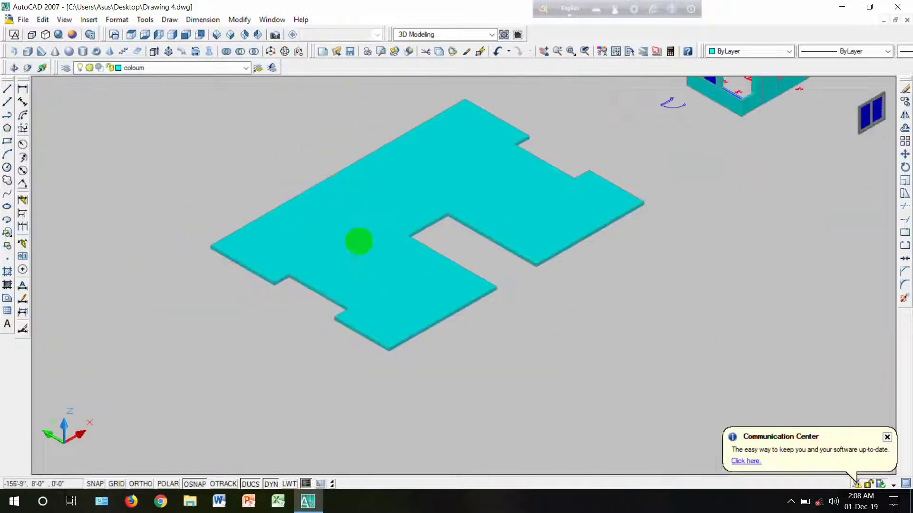
{"action": "scroll", "coordinate": [350, 269], "scroll_direction": "down", "scroll_amount": 3}
{"action": "middle_click_drag", "start_coordinate": [350, 270], "coordinate": [264, 323]}
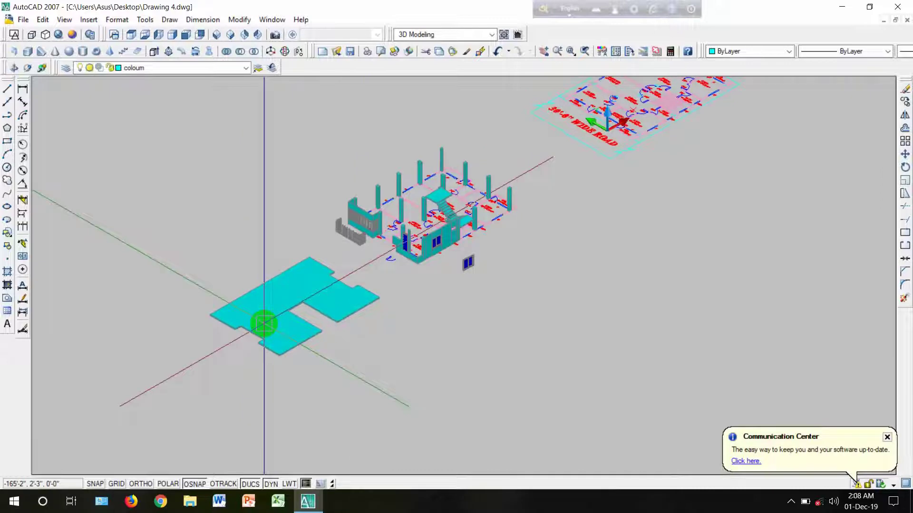
{"action": "scroll", "coordinate": [267, 321], "scroll_direction": "up", "scroll_amount": 3}
{"action": "left_click", "coordinate": [286, 310]}
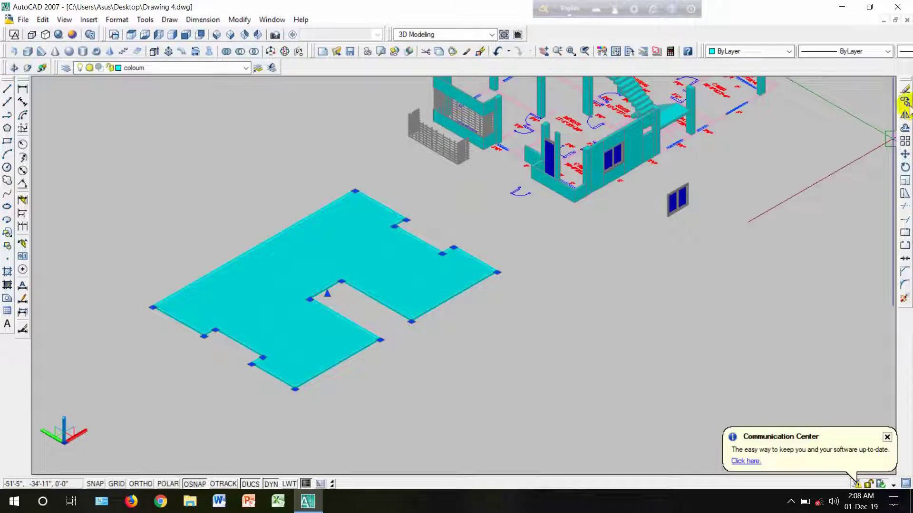
{"action": "left_click", "coordinate": [904, 155]}
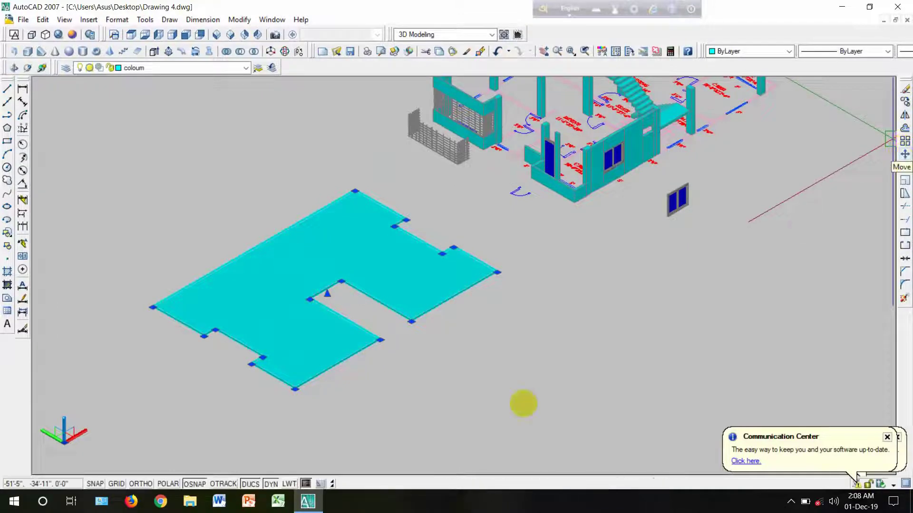
{"action": "scroll", "coordinate": [393, 212], "scroll_direction": "up", "scroll_amount": 5}
{"action": "scroll", "coordinate": [314, 305], "scroll_direction": "up", "scroll_amount": 4}
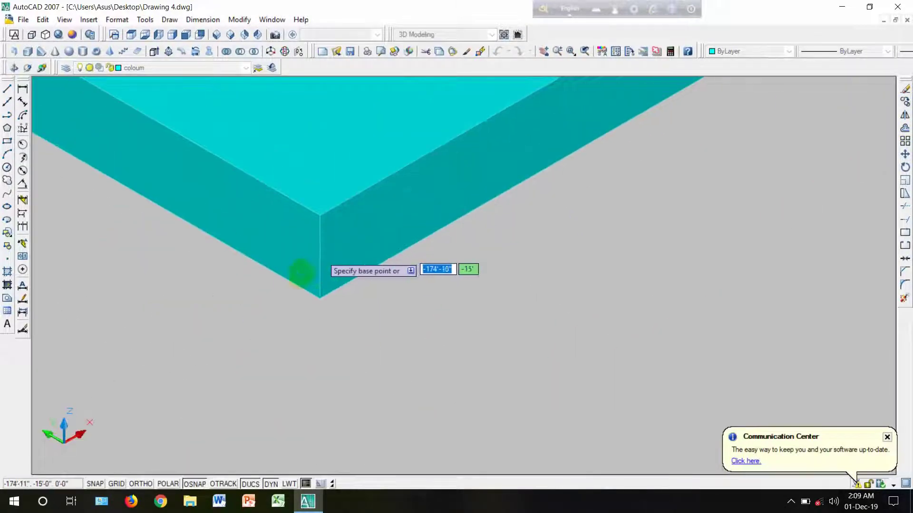
{"action": "left_click", "coordinate": [319, 315]}
{"action": "scroll", "coordinate": [310, 312], "scroll_direction": "down", "scroll_amount": 9}
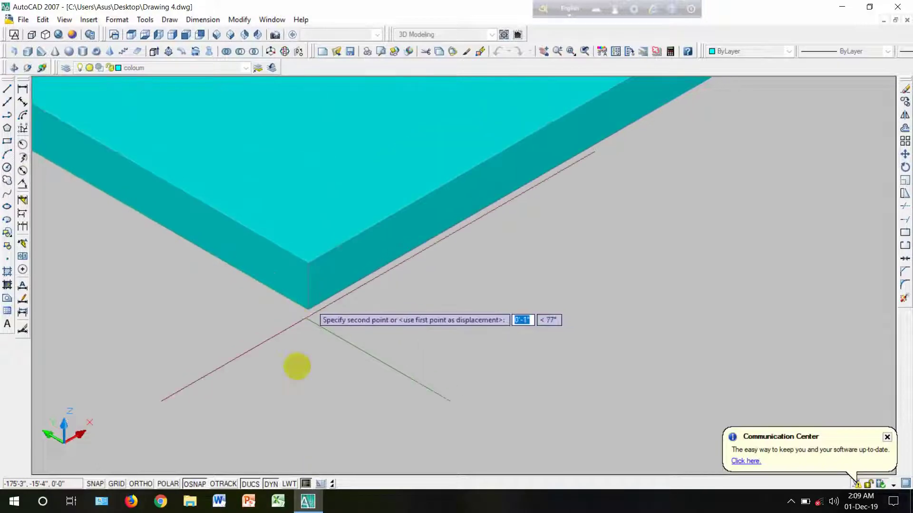
{"action": "middle_click_drag", "start_coordinate": [464, 306], "coordinate": [148, 509]}
{"action": "scroll", "coordinate": [540, 270], "scroll_direction": "down", "scroll_amount": 11}
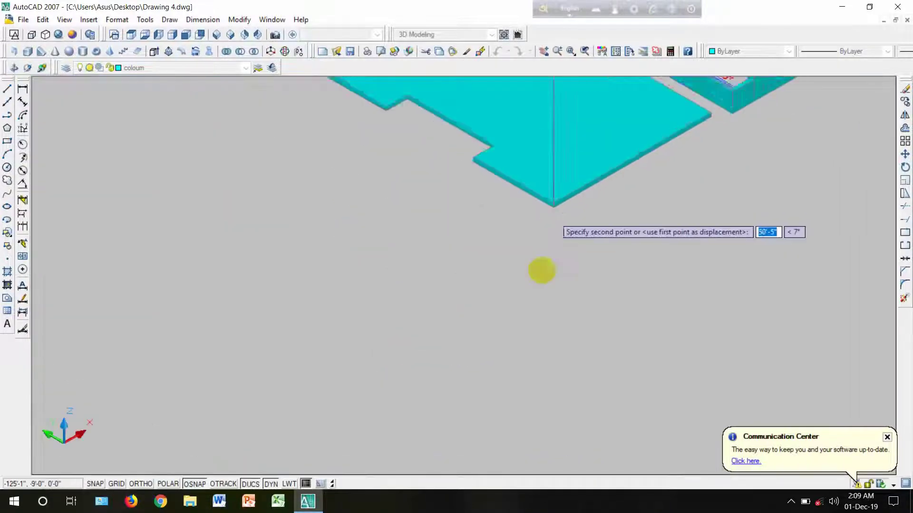
{"action": "scroll", "coordinate": [572, 200], "scroll_direction": "up", "scroll_amount": 7}
{"action": "scroll", "coordinate": [555, 324], "scroll_direction": "up", "scroll_amount": 8}
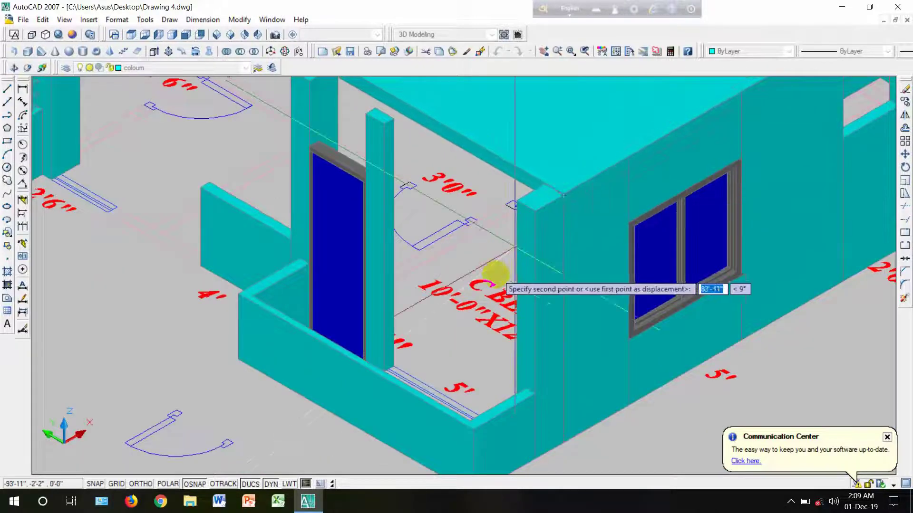
{"action": "left_click", "coordinate": [480, 235]}
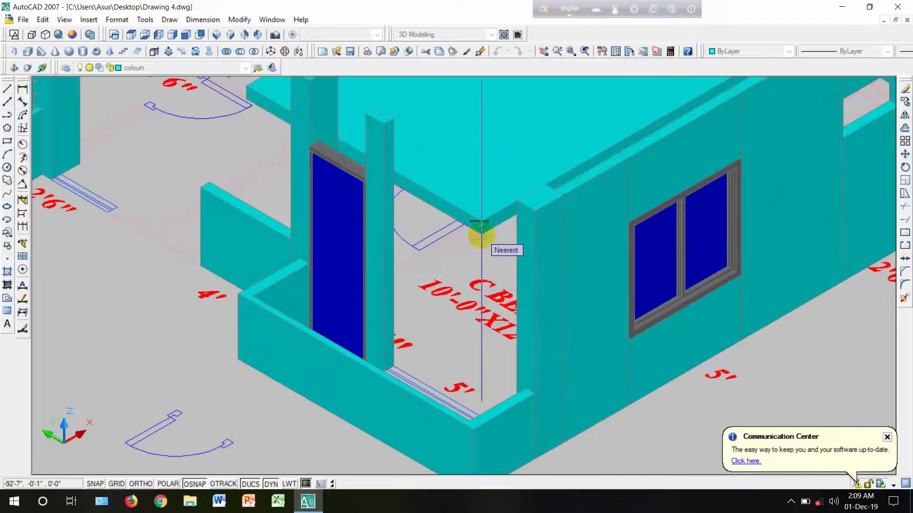
{"action": "scroll", "coordinate": [480, 235], "scroll_direction": "down", "scroll_amount": 6}
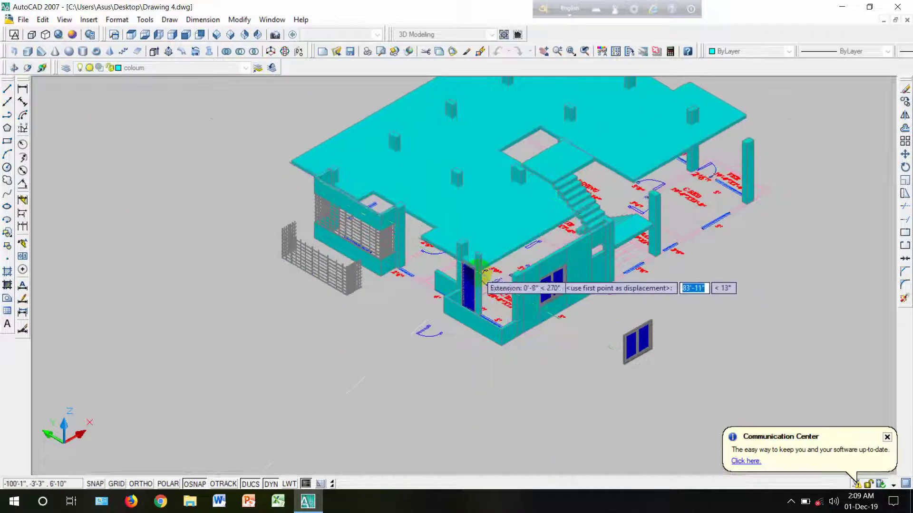
{"action": "key", "text": "Escape"}
Step: Move the roof slab onto the house, placing its bottom outer corner on the top outer corner of the grilled veranda wall
{"action": "left_click", "coordinate": [197, 340]}
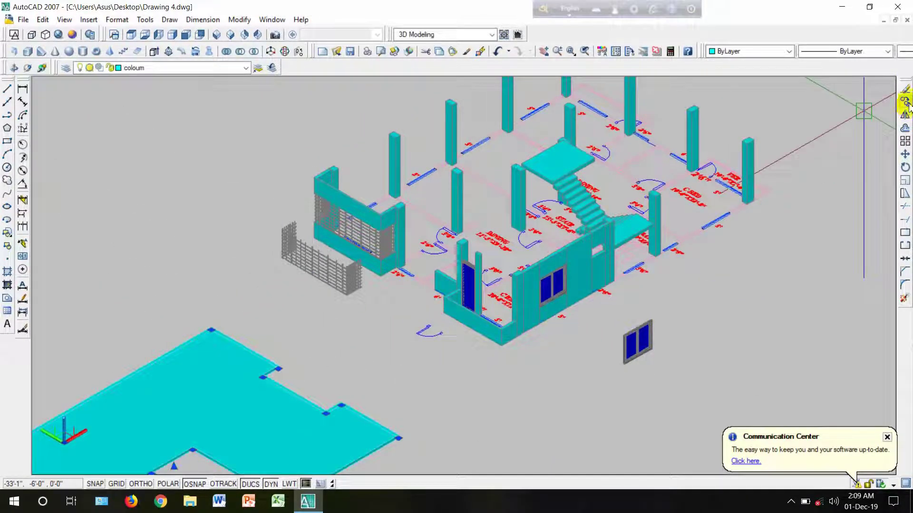
{"action": "left_click", "coordinate": [905, 154]}
{"action": "scroll", "coordinate": [240, 321], "scroll_direction": "down", "scroll_amount": 5}
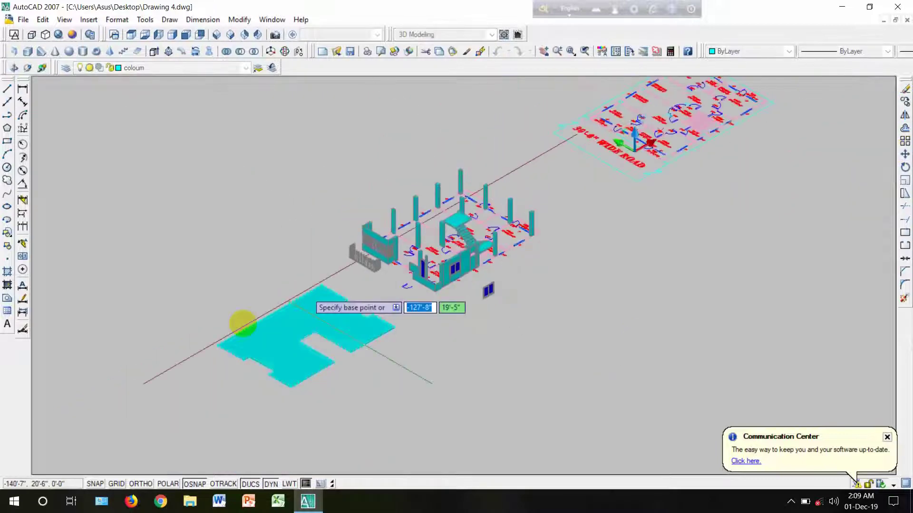
{"action": "scroll", "coordinate": [212, 346], "scroll_direction": "up", "scroll_amount": 10}
{"action": "scroll", "coordinate": [209, 388], "scroll_direction": "up", "scroll_amount": 5}
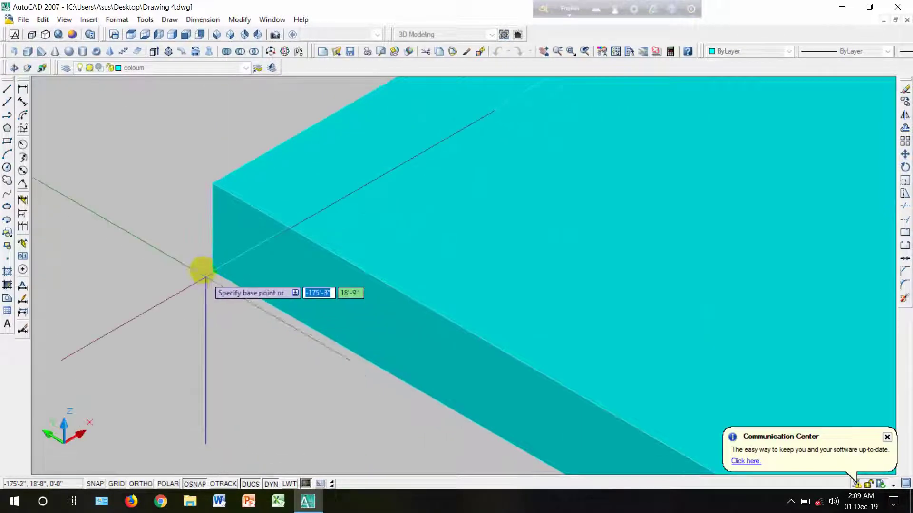
{"action": "left_click", "coordinate": [213, 272]}
{"action": "scroll", "coordinate": [219, 304], "scroll_direction": "down", "scroll_amount": 6}
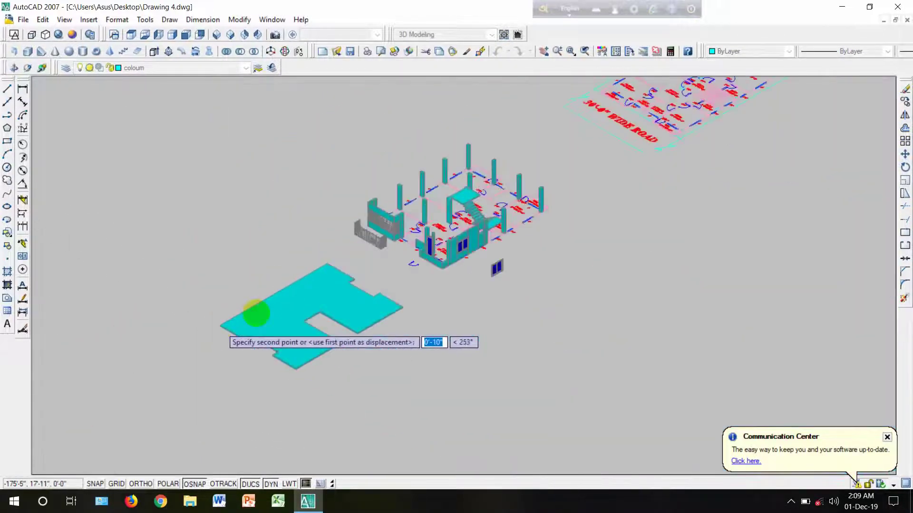
{"action": "scroll", "coordinate": [285, 254], "scroll_direction": "up", "scroll_amount": 3}
{"action": "scroll", "coordinate": [363, 208], "scroll_direction": "up", "scroll_amount": 8}
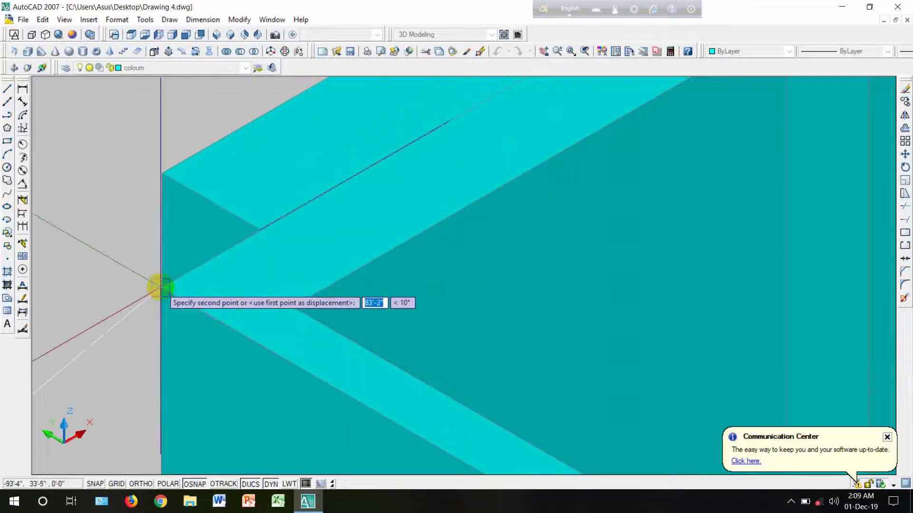
{"action": "left_click", "coordinate": [161, 286]}
{"action": "scroll", "coordinate": [183, 275], "scroll_direction": "down", "scroll_amount": 7}
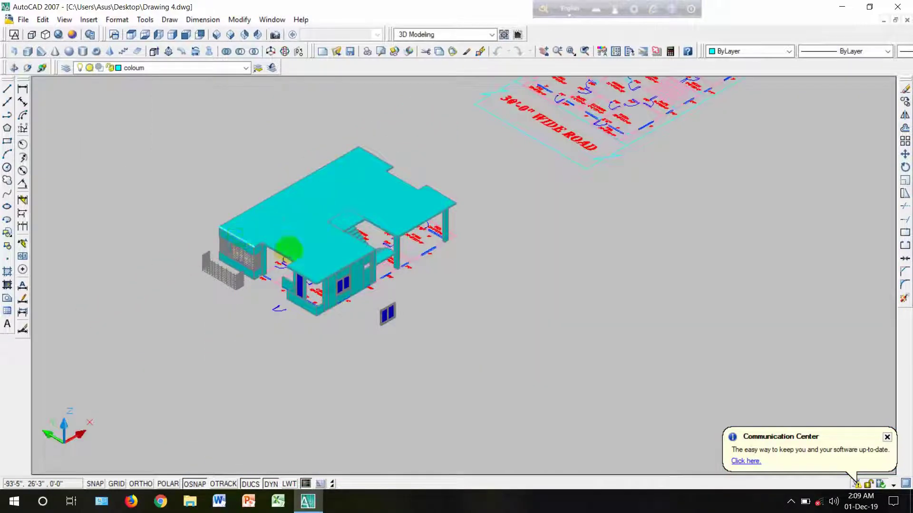
Step: Delete the spare door symbol, loose grille and spare window lying outside the house
{"action": "scroll", "coordinate": [336, 257], "scroll_direction": "up", "scroll_amount": 5}
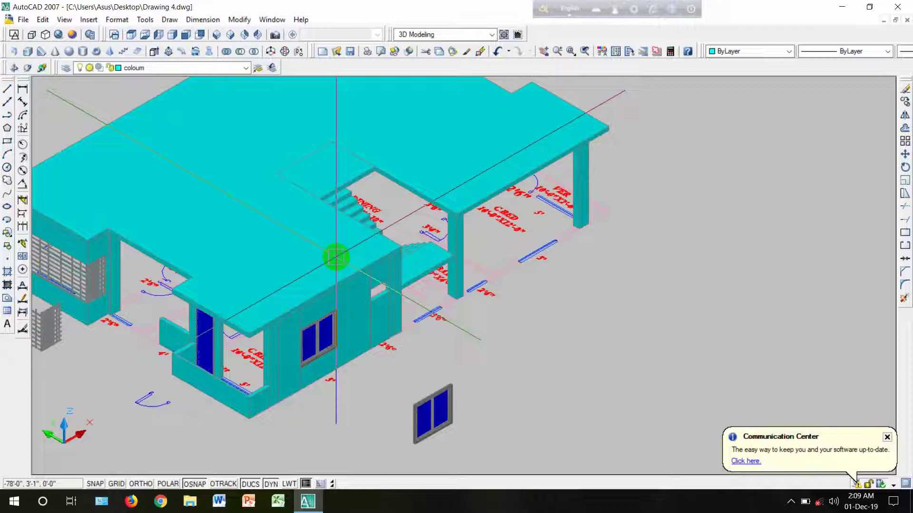
{"action": "scroll", "coordinate": [352, 200], "scroll_direction": "down", "scroll_amount": 3}
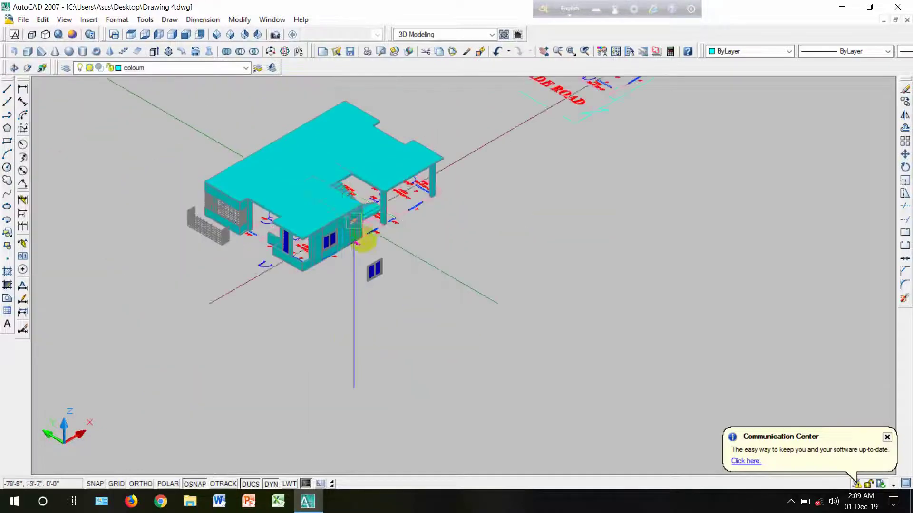
{"action": "scroll", "coordinate": [379, 269], "scroll_direction": "up", "scroll_amount": 4}
{"action": "scroll", "coordinate": [389, 304], "scroll_direction": "down", "scroll_amount": 2}
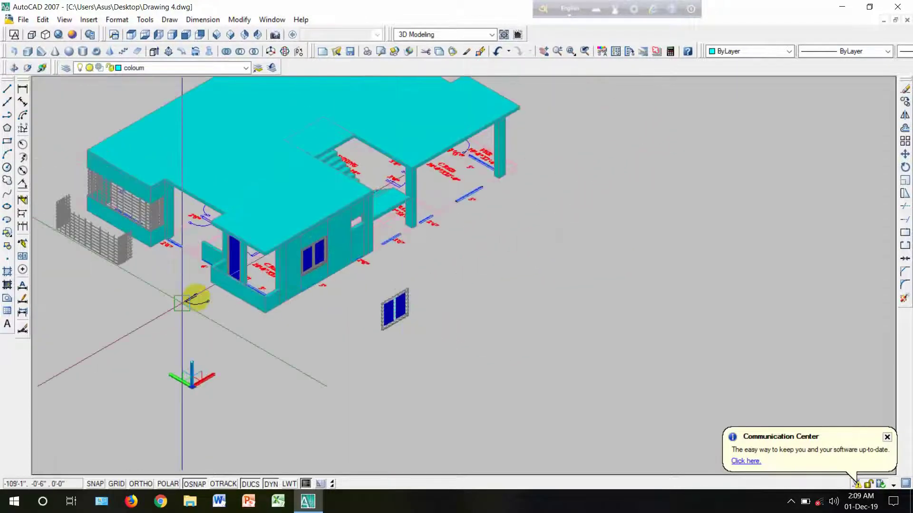
{"action": "scroll", "coordinate": [200, 304], "scroll_direction": "up", "scroll_amount": 2}
{"action": "scroll", "coordinate": [200, 304], "scroll_direction": "up", "scroll_amount": 3}
{"action": "left_click", "coordinate": [188, 309]}
{"action": "scroll", "coordinate": [106, 265], "scroll_direction": "down", "scroll_amount": 4}
{"action": "middle_click_drag", "start_coordinate": [101, 261], "coordinate": [179, 274]}
{"action": "left_click", "coordinate": [88, 241]}
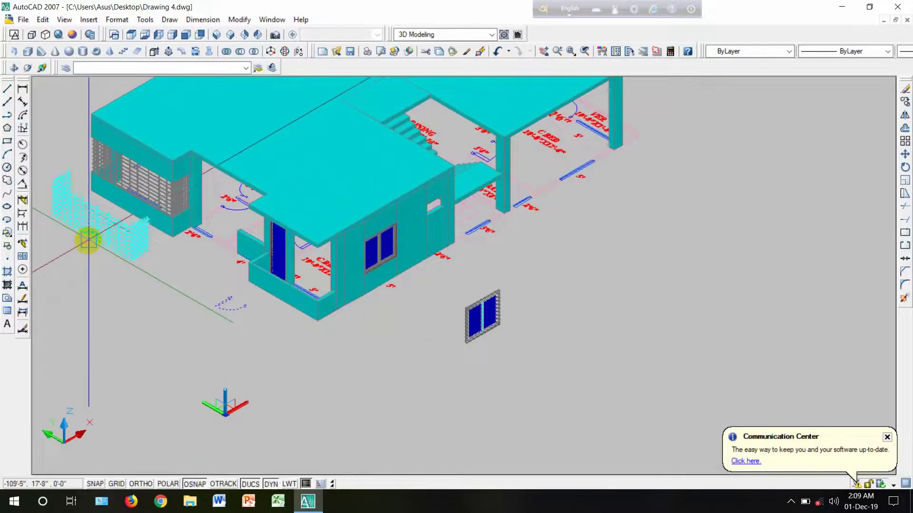
{"action": "key", "text": "Delete"}
Step: Delete the red opening-width labels lying outside the house along the side with the finished window
{"action": "scroll", "coordinate": [387, 291], "scroll_direction": "up", "scroll_amount": 4}
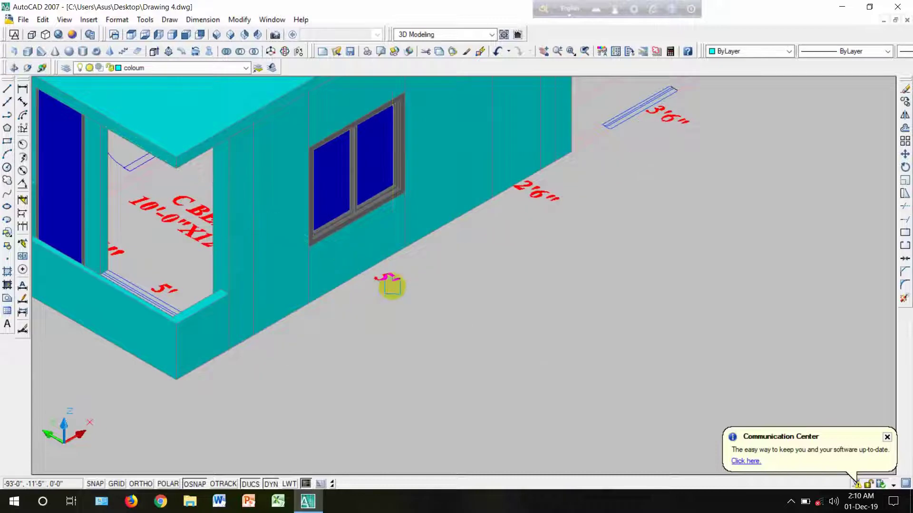
{"action": "left_click", "coordinate": [529, 207]}
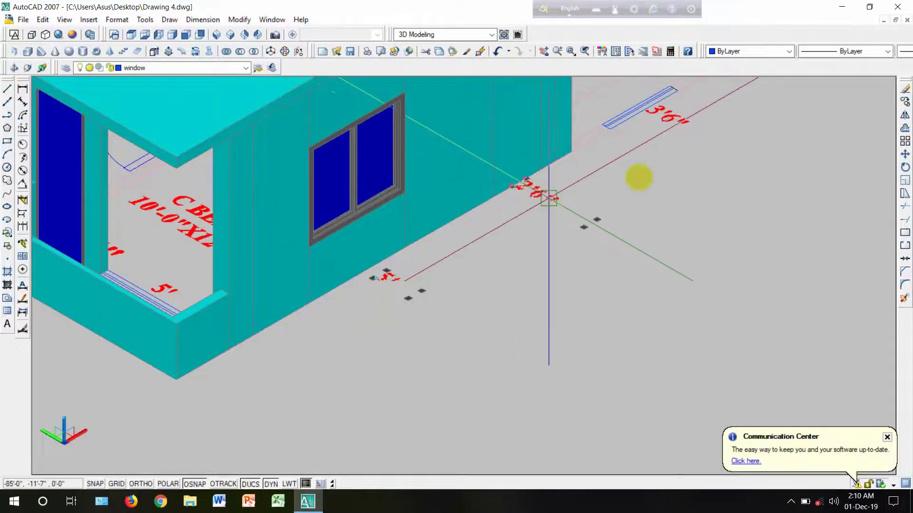
{"action": "left_click", "coordinate": [689, 122]}
{"action": "key", "text": "Delete"}
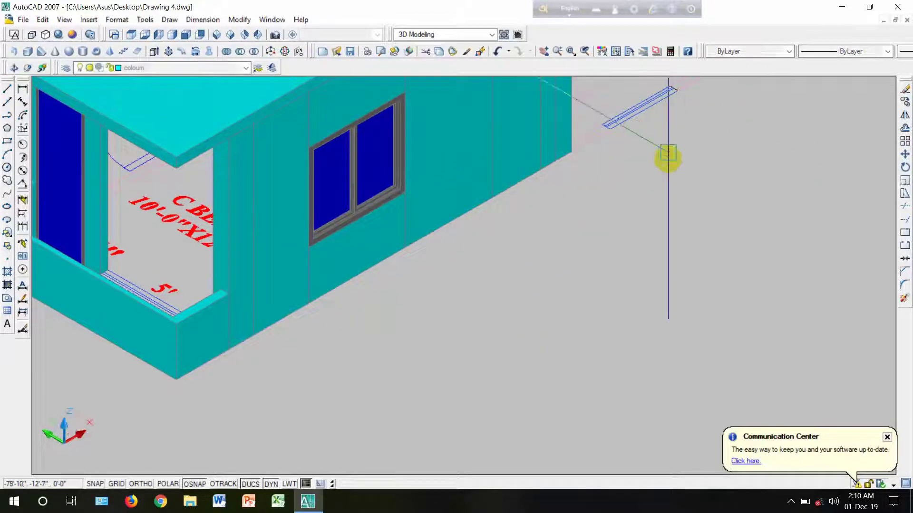
{"action": "scroll", "coordinate": [666, 157], "scroll_direction": "down", "scroll_amount": 5}
{"action": "scroll", "coordinate": [581, 298], "scroll_direction": "up", "scroll_amount": 5}
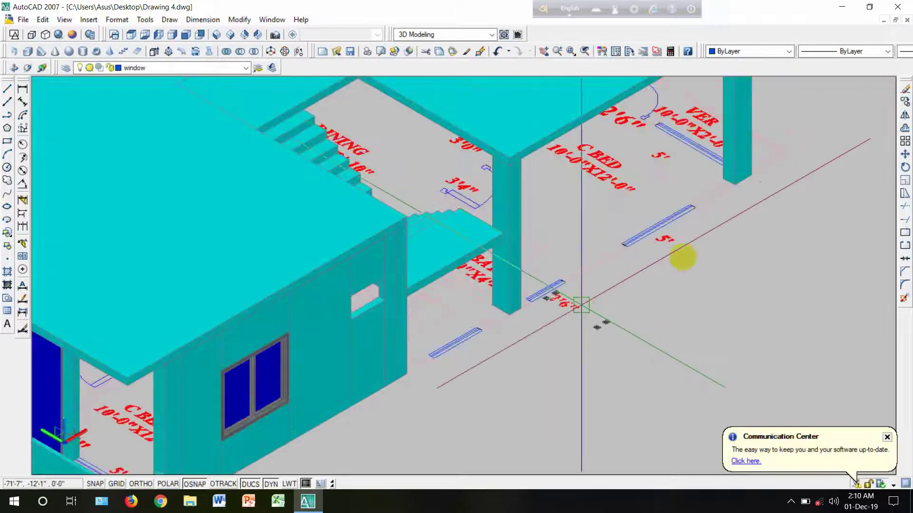
{"action": "scroll", "coordinate": [576, 261], "scroll_direction": "down", "scroll_amount": 4}
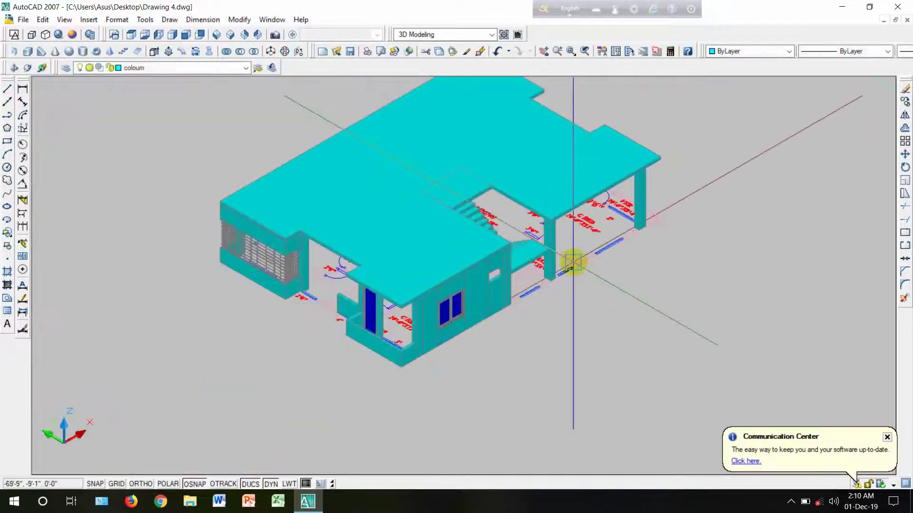
{"action": "middle_click_drag", "start_coordinate": [554, 324], "coordinate": [540, 346]}
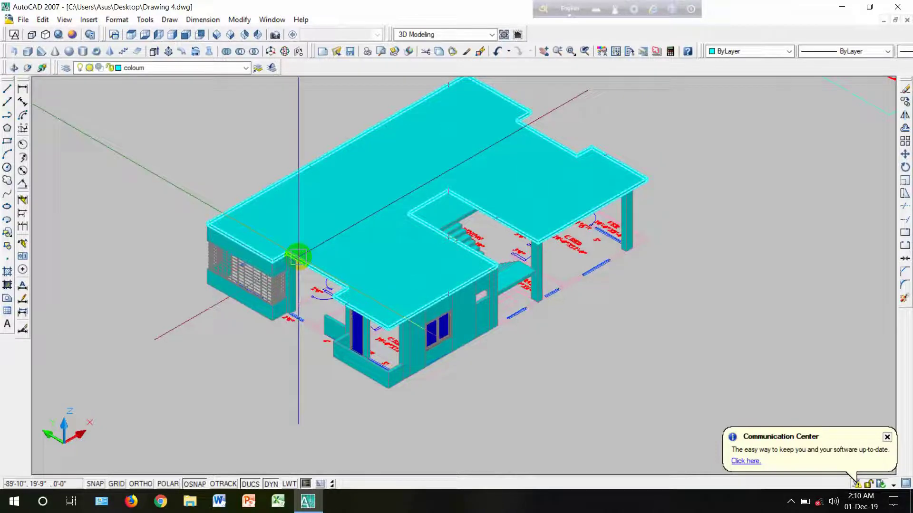
Step: Define a new UCS with the ZA option, placing its origin in front of the window wall and its Z axis roughly alongside the house
{"action": "type", "text": "uc"}
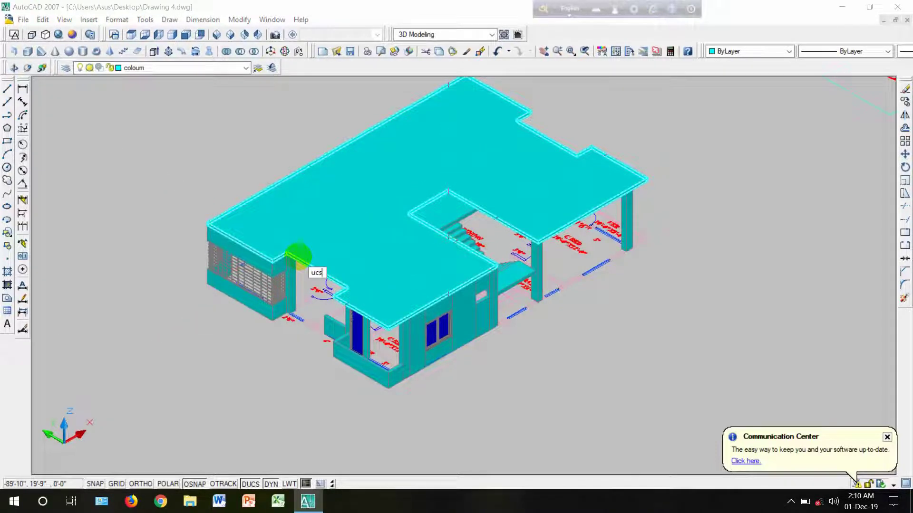
{"action": "type", "text": "s"}
{"action": "key", "text": "Return"}
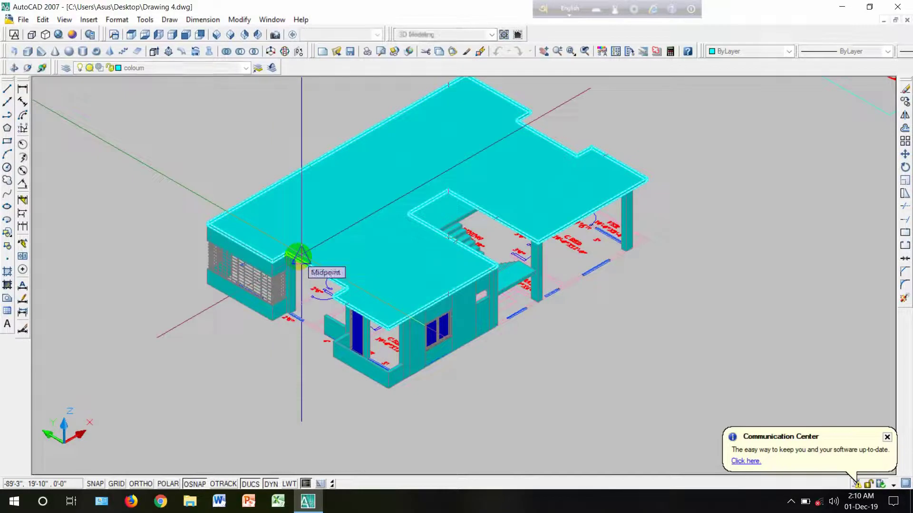
{"action": "type", "text": "za"}
{"action": "key", "text": "Return"}
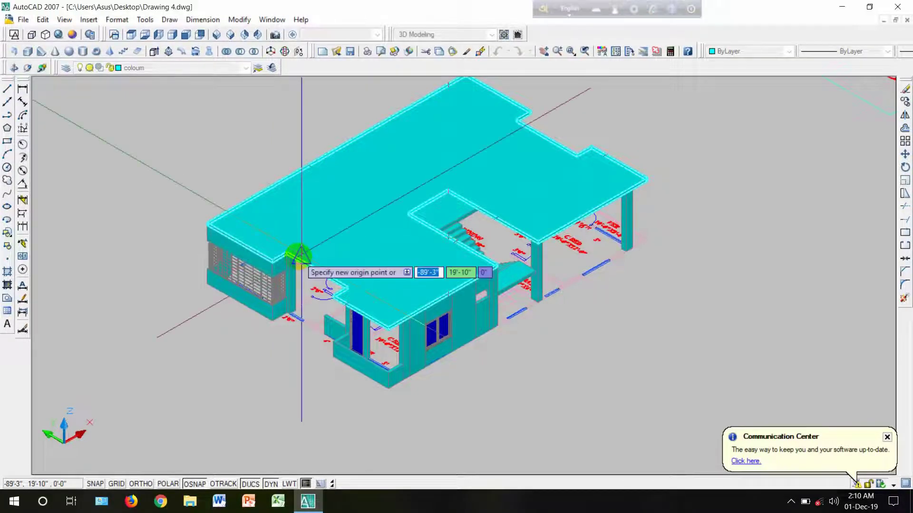
{"action": "left_click", "coordinate": [467, 388]}
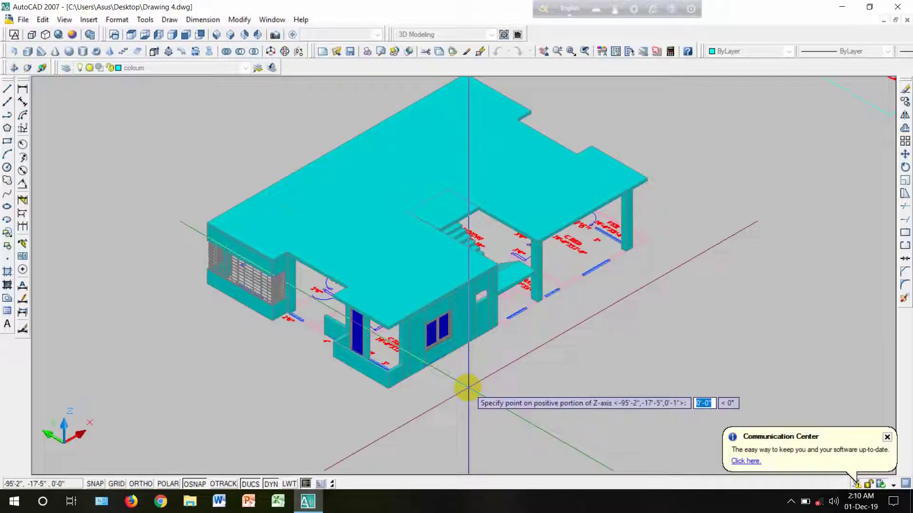
{"action": "left_click", "coordinate": [671, 360]}
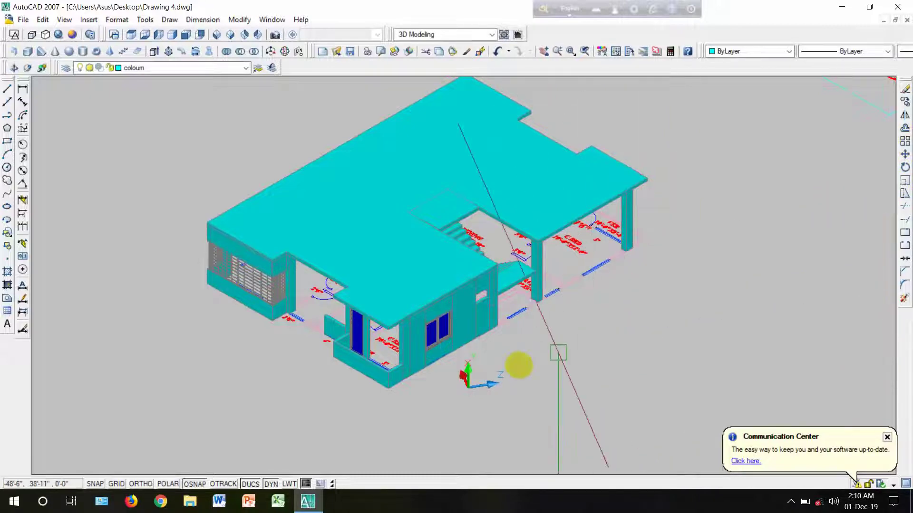
{"action": "scroll", "coordinate": [468, 385], "scroll_direction": "up", "scroll_amount": 4}
{"action": "scroll", "coordinate": [424, 397], "scroll_direction": "up", "scroll_amount": 3}
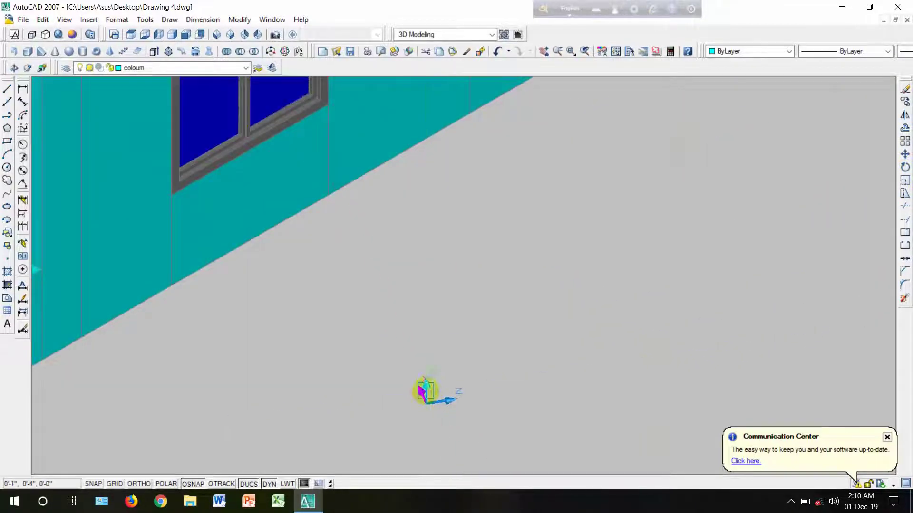
{"action": "scroll", "coordinate": [449, 347], "scroll_direction": "down", "scroll_amount": 4}
{"action": "scroll", "coordinate": [461, 353], "scroll_direction": "down", "scroll_amount": 2}
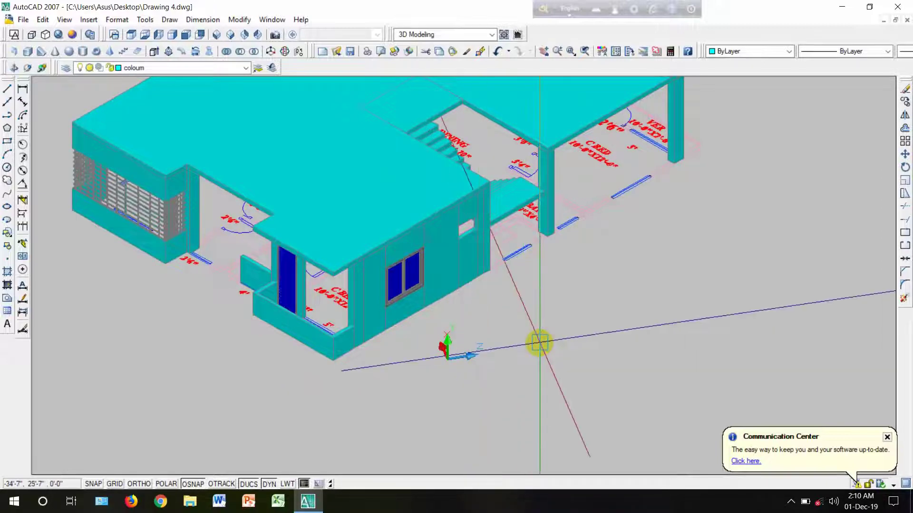
Step: Create a rectangular array of the entire house with 3 rows, 1 column and a row offset of 10'
{"action": "left_click", "coordinate": [905, 141]}
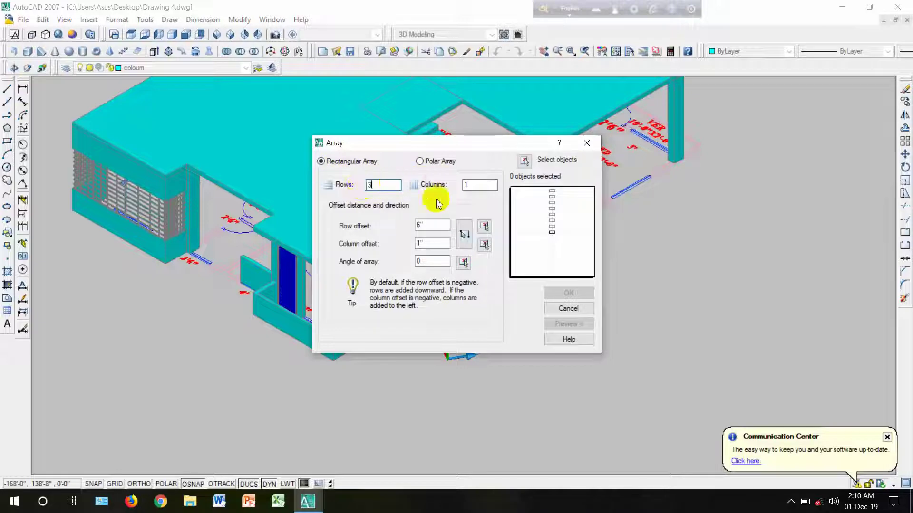
{"action": "left_click", "coordinate": [525, 162]}
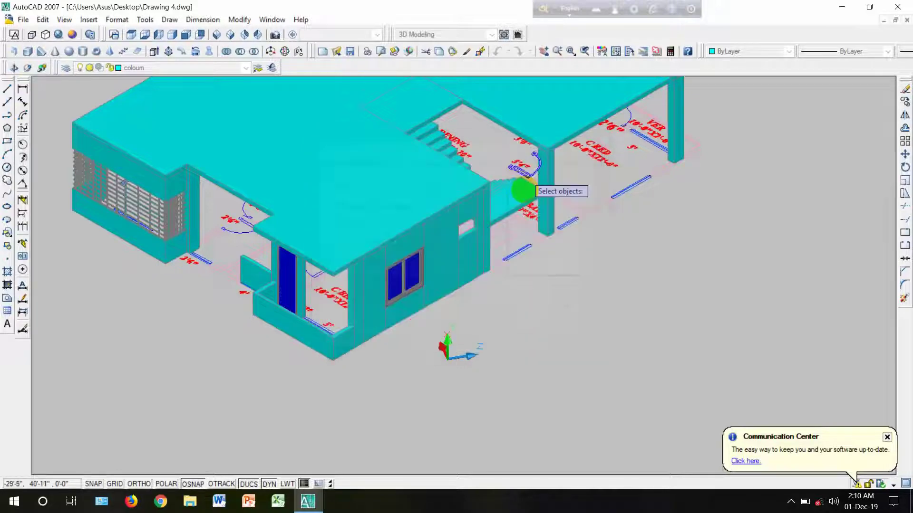
{"action": "scroll", "coordinate": [530, 190], "scroll_direction": "down", "scroll_amount": 4}
{"action": "middle_click_drag", "start_coordinate": [535, 251], "coordinate": [534, 332]}
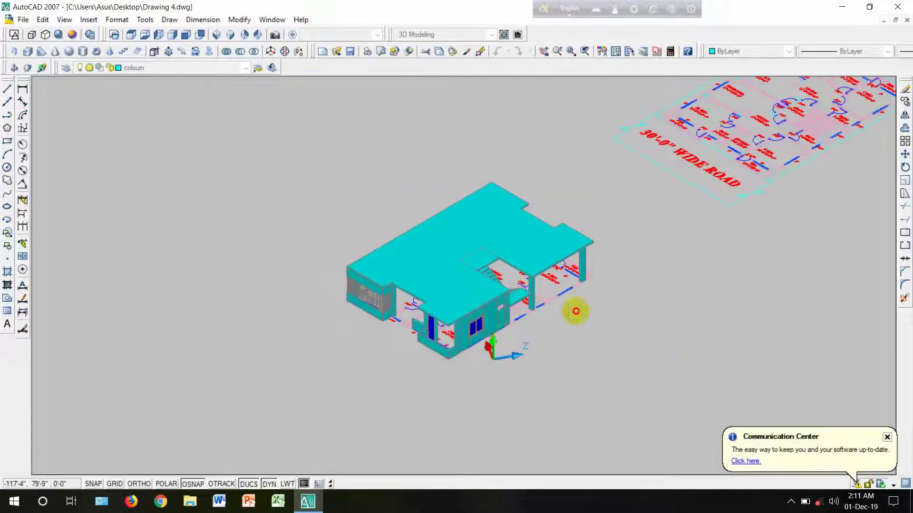
{"action": "left_click", "coordinate": [614, 361]}
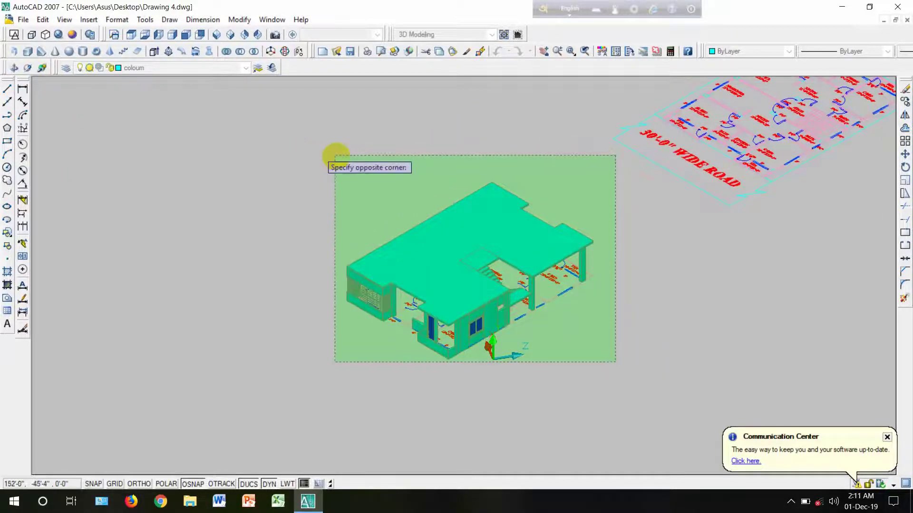
{"action": "left_click", "coordinate": [336, 157]}
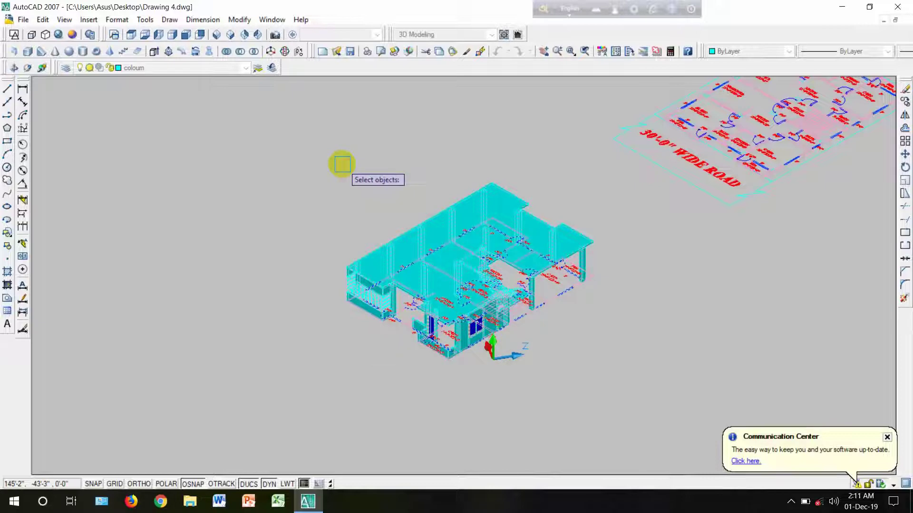
{"action": "key", "text": "Return"}
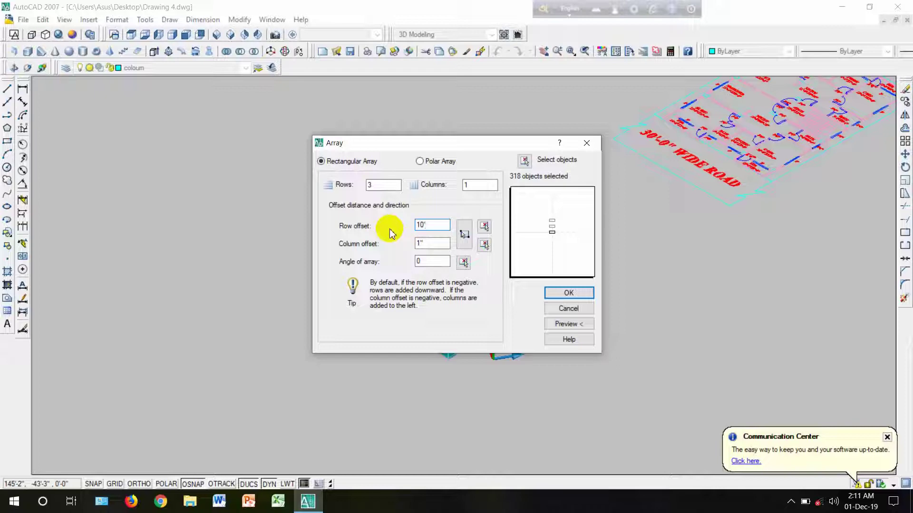
{"action": "left_click", "coordinate": [561, 292]}
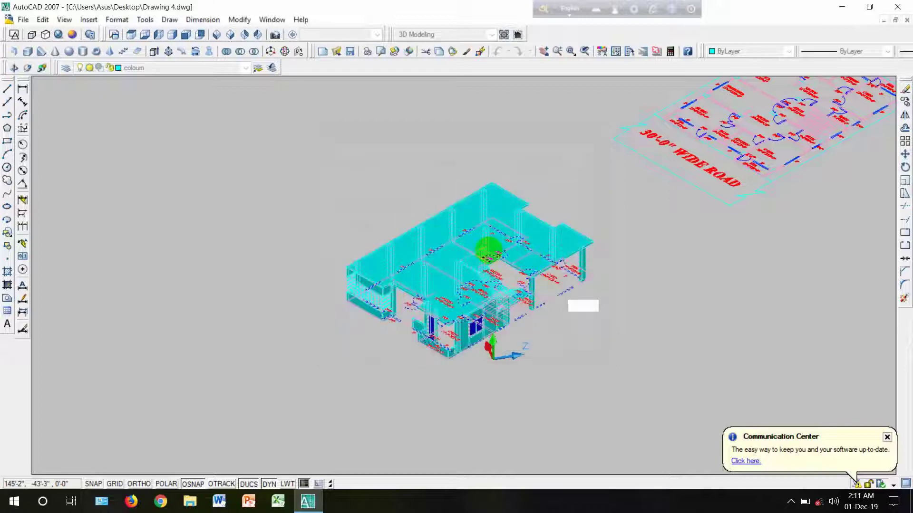
Step: Compare the stacked three-storey house in wireframe and shaded display, viewing the whole building and its road-side face
{"action": "scroll", "coordinate": [487, 254], "scroll_direction": "down", "scroll_amount": 2}
{"action": "scroll", "coordinate": [484, 259], "scroll_direction": "up", "scroll_amount": 3}
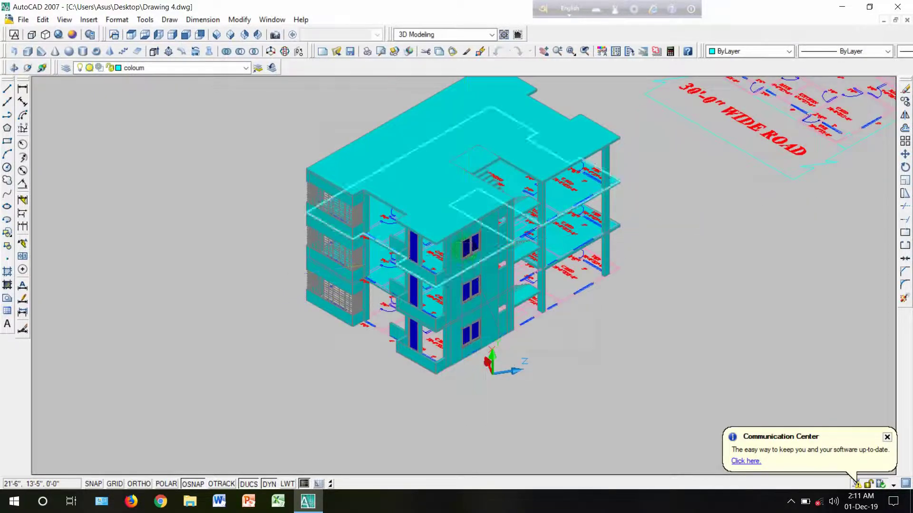
{"action": "scroll", "coordinate": [168, 99], "scroll_direction": "down", "scroll_amount": 2}
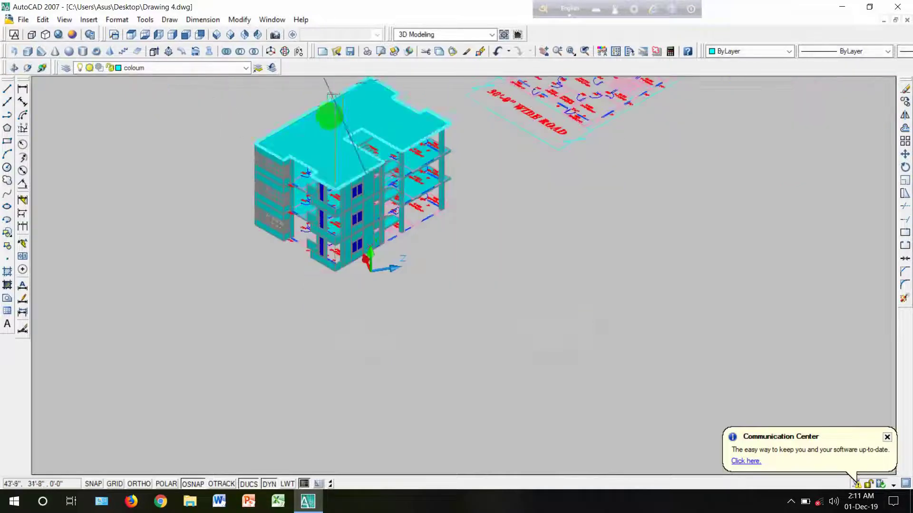
{"action": "middle_click_drag", "start_coordinate": [310, 127], "coordinate": [286, 265]}
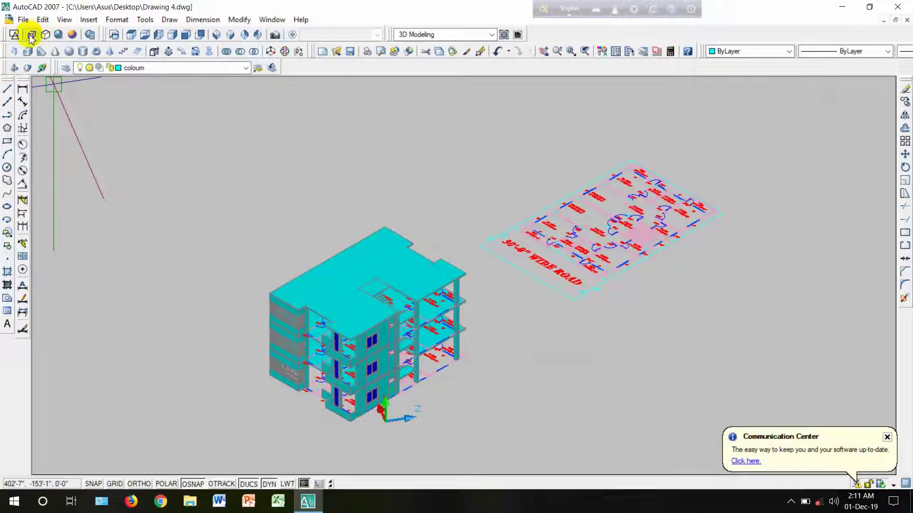
{"action": "left_click", "coordinate": [45, 34]}
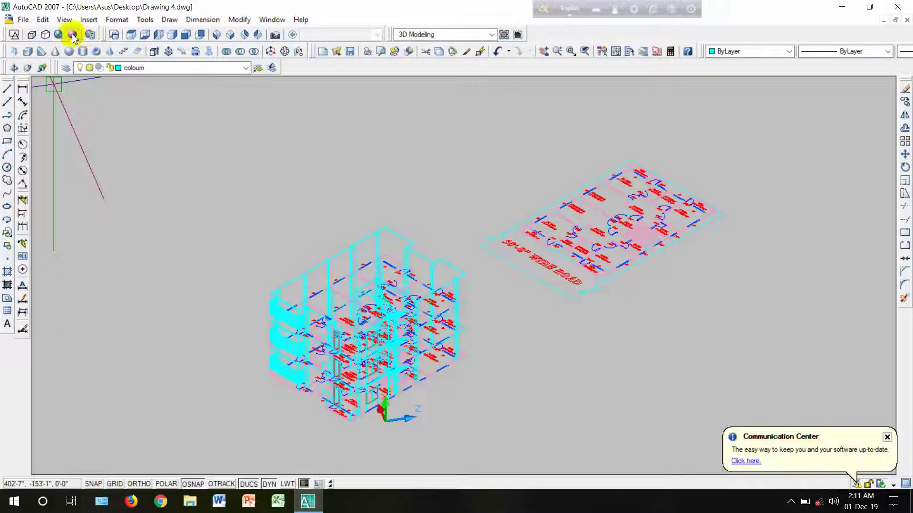
{"action": "left_click", "coordinate": [59, 35]}
{"action": "scroll", "coordinate": [310, 326], "scroll_direction": "up", "scroll_amount": 5}
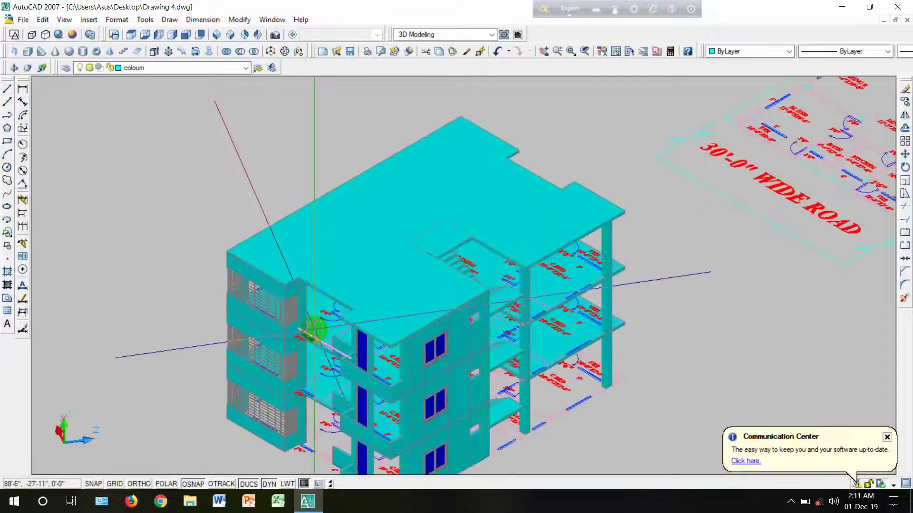
{"action": "middle_click_drag", "start_coordinate": [315, 331], "coordinate": [313, 327]}
Step: Examine the three-storey house from a rotated angle, checking the roof slab, stair opening, columns and verandas
{"action": "left_click", "coordinate": [14, 68]}
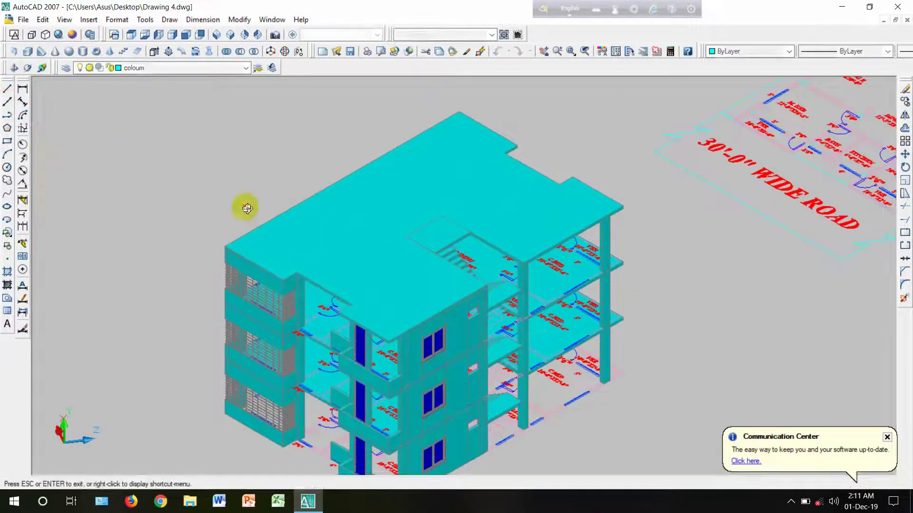
{"action": "left_click_drag", "start_coordinate": [245, 206], "coordinate": [252, 257]}
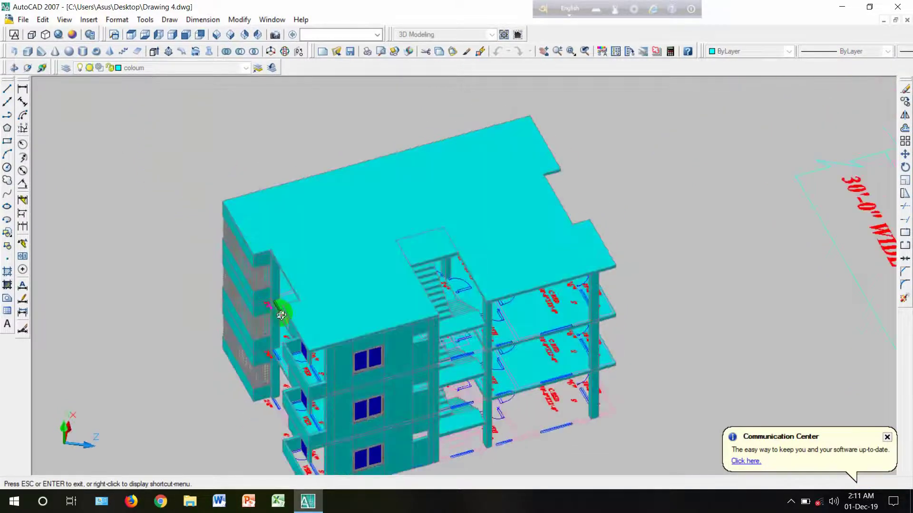
{"action": "scroll", "coordinate": [283, 316], "scroll_direction": "up", "scroll_amount": 1}
{"action": "key", "text": "Escape"}
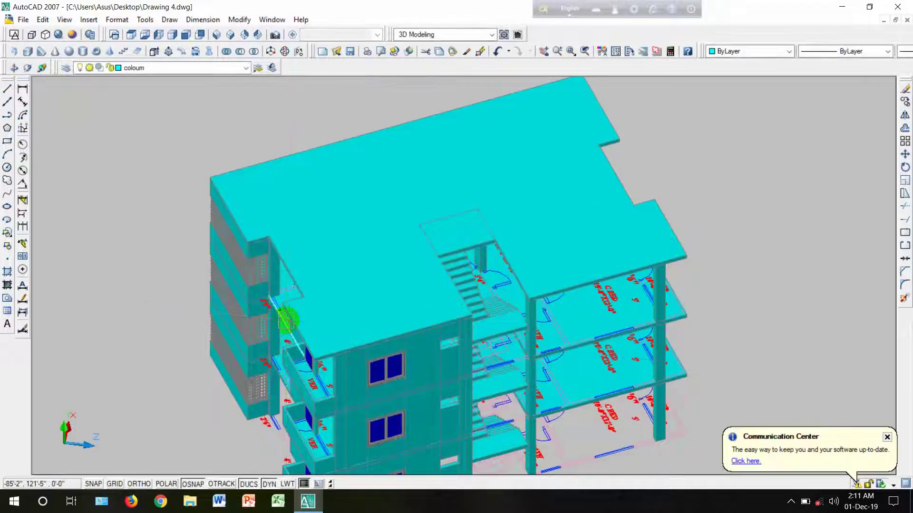
{"action": "scroll", "coordinate": [354, 315], "scroll_direction": "down", "scroll_amount": 2}
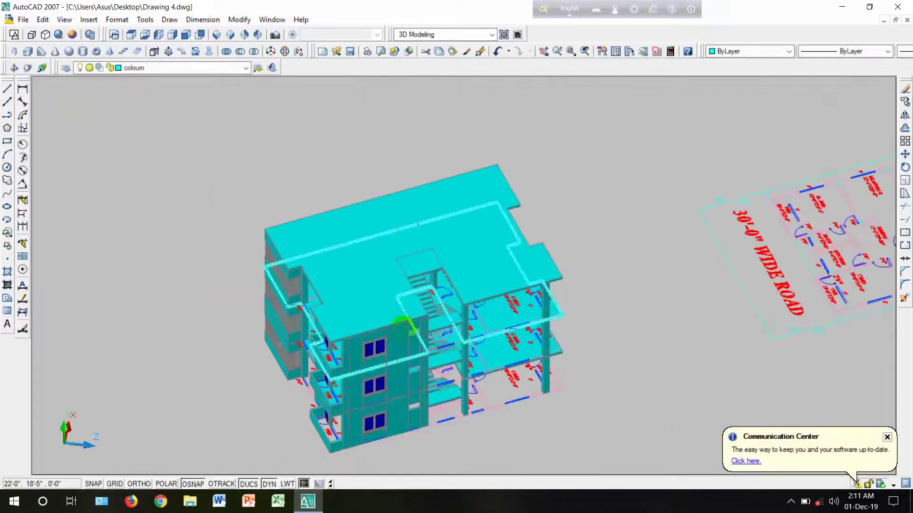
{"action": "scroll", "coordinate": [428, 333], "scroll_direction": "down", "scroll_amount": 2}
{"action": "scroll", "coordinate": [428, 356], "scroll_direction": "up", "scroll_amount": 3}
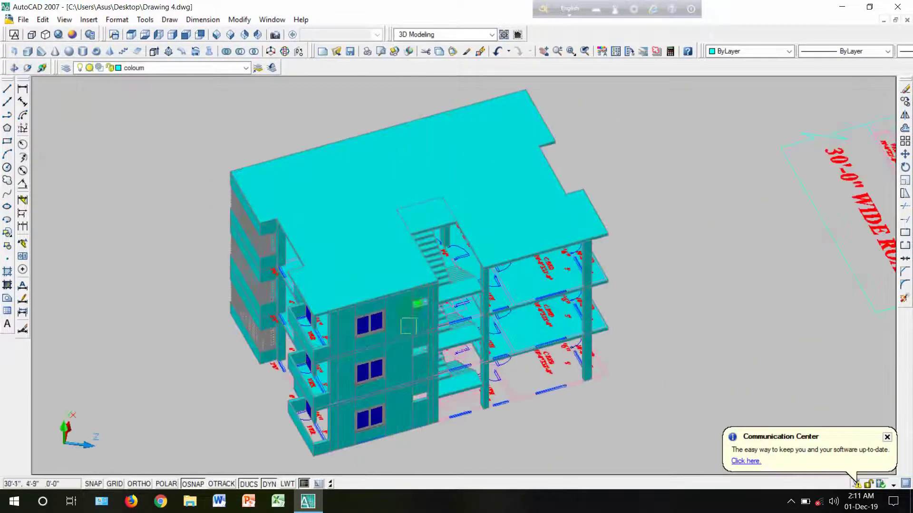
{"action": "mouse_move", "coordinate": [410, 314]}
{"action": "middle_mouse_down"}
{"action": "mouse_move", "coordinate": [428, 321]}
{"action": "mouse_move", "coordinate": [413, 315]}
{"action": "middle_mouse_up"}
{"action": "scroll", "coordinate": [413, 315], "scroll_direction": "up", "scroll_amount": 2}
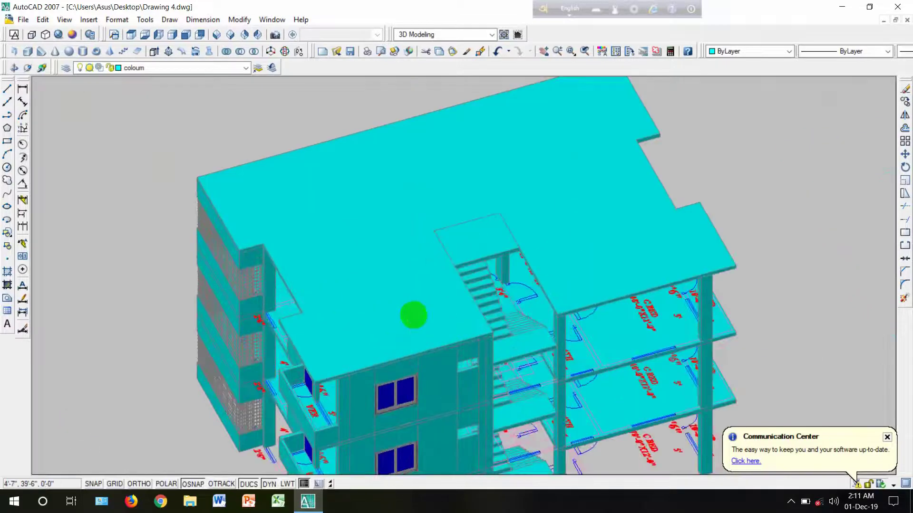
{"action": "scroll", "coordinate": [413, 316], "scroll_direction": "up", "scroll_amount": 2}
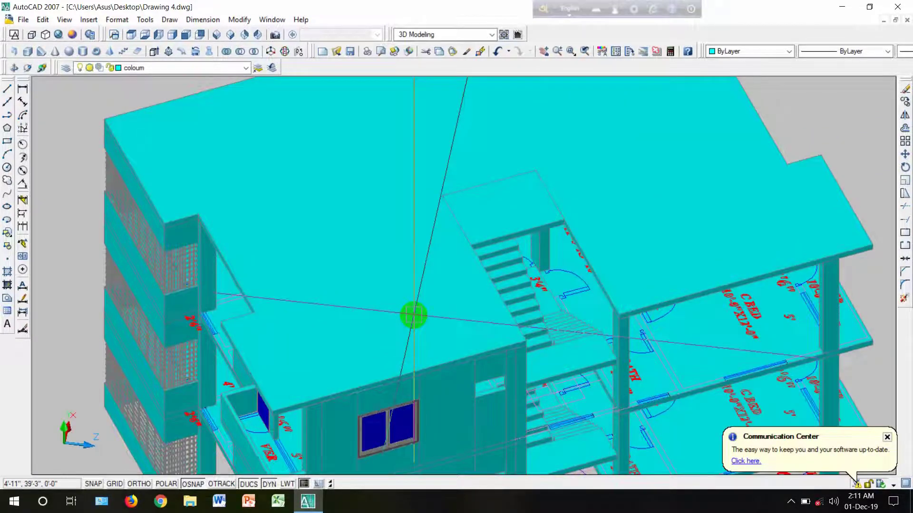
{"action": "scroll", "coordinate": [413, 315], "scroll_direction": "down", "scroll_amount": 6}
{"action": "middle_click_drag", "start_coordinate": [536, 324], "coordinate": [365, 366]}
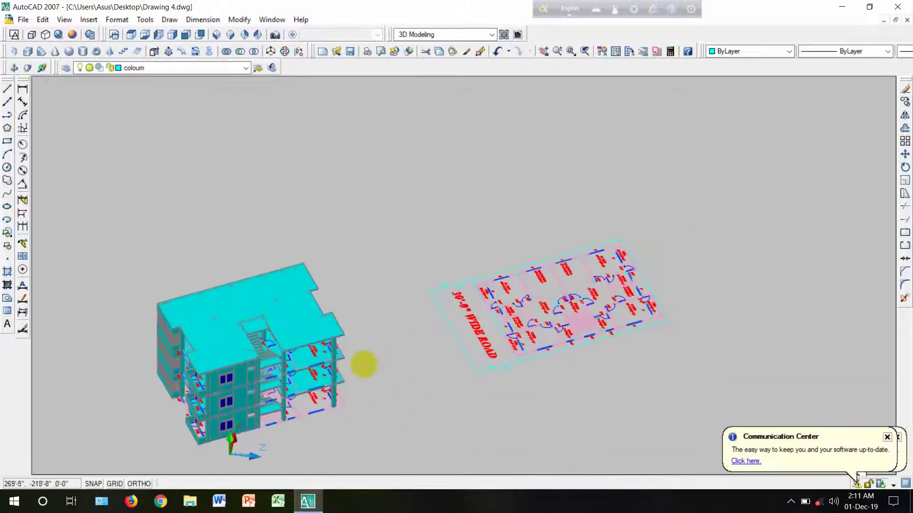
{"action": "scroll", "coordinate": [514, 341], "scroll_direction": "up", "scroll_amount": 6}
{"action": "scroll", "coordinate": [496, 258], "scroll_direction": "down", "scroll_amount": 5}
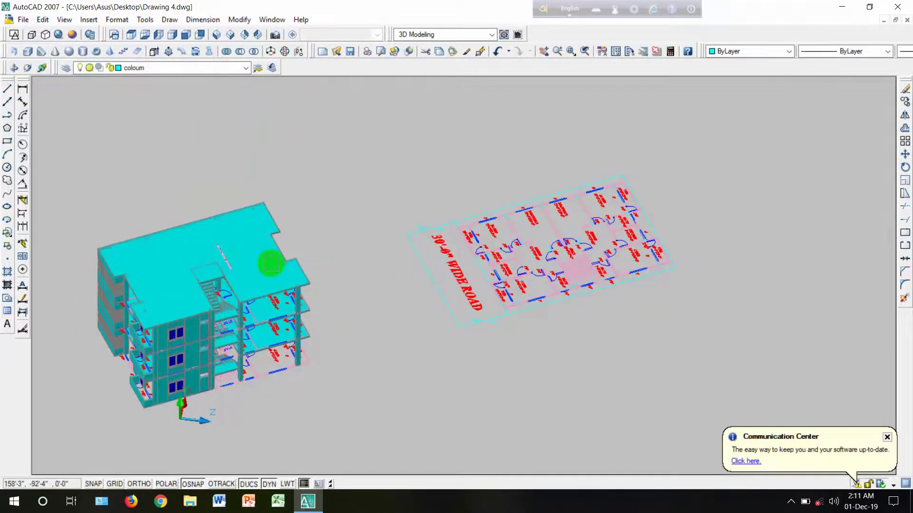
{"action": "scroll", "coordinate": [275, 264], "scroll_direction": "up", "scroll_amount": 5}
{"action": "middle_click_drag", "start_coordinate": [280, 261], "coordinate": [218, 286]}
{"action": "scroll", "coordinate": [402, 242], "scroll_direction": "down", "scroll_amount": 2}
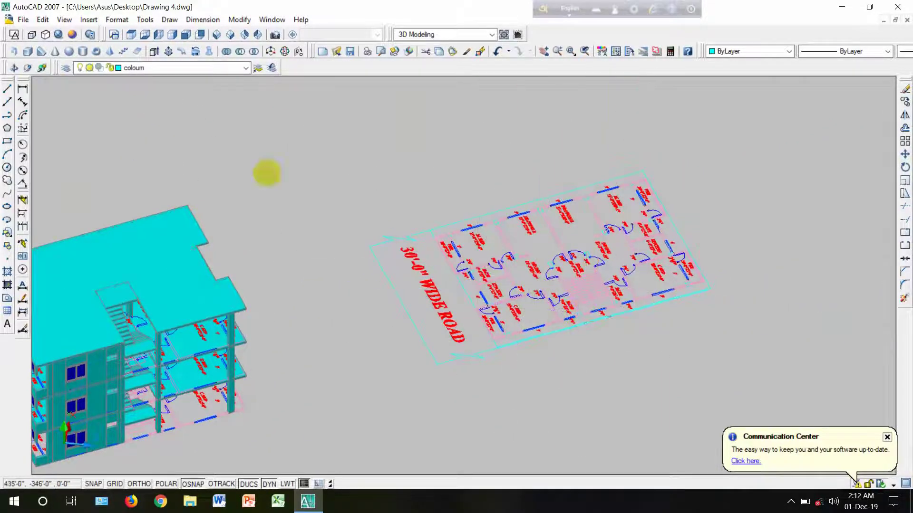
Step: Switch to the top view in 2D wireframe display and bring the original floor plan into view
{"action": "left_click", "coordinate": [131, 35]}
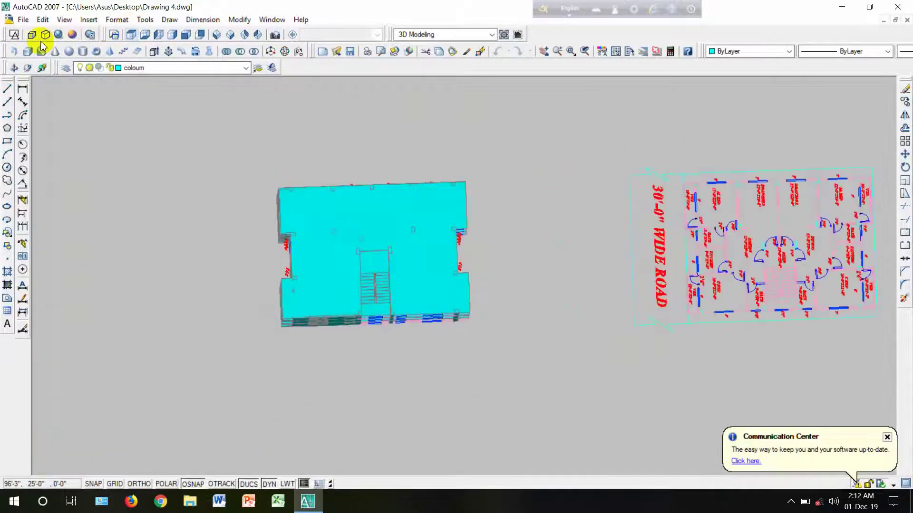
{"action": "left_click", "coordinate": [15, 34]}
{"action": "middle_click_drag", "start_coordinate": [563, 212], "coordinate": [92, 228]}
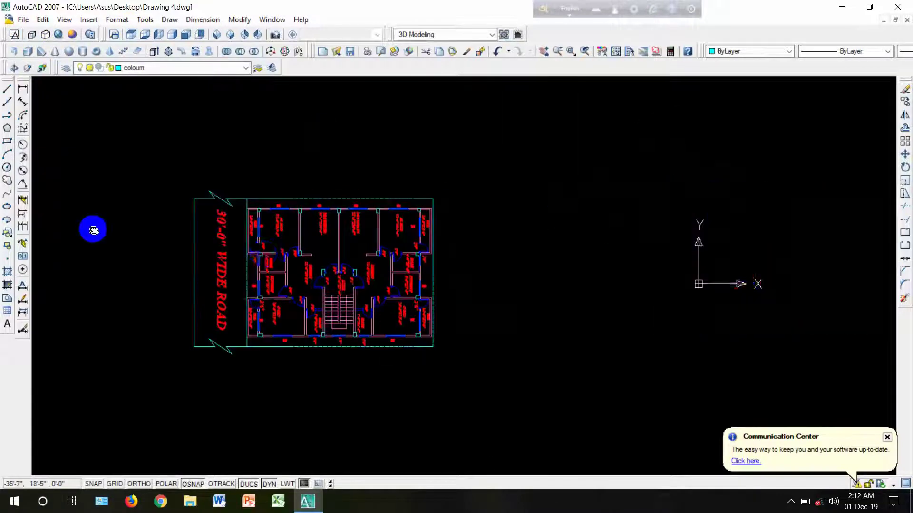
{"action": "scroll", "coordinate": [239, 268], "scroll_direction": "up", "scroll_amount": 4}
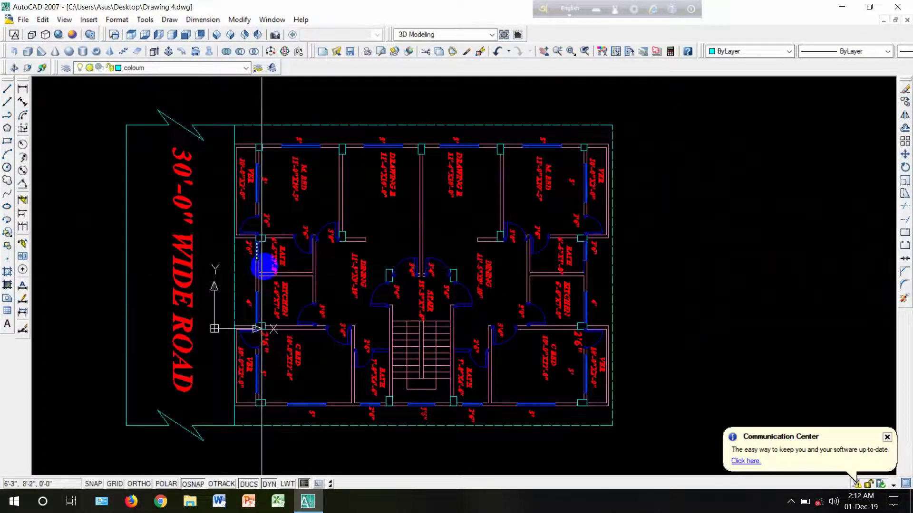
{"action": "middle_click_drag", "start_coordinate": [283, 275], "coordinate": [310, 277]}
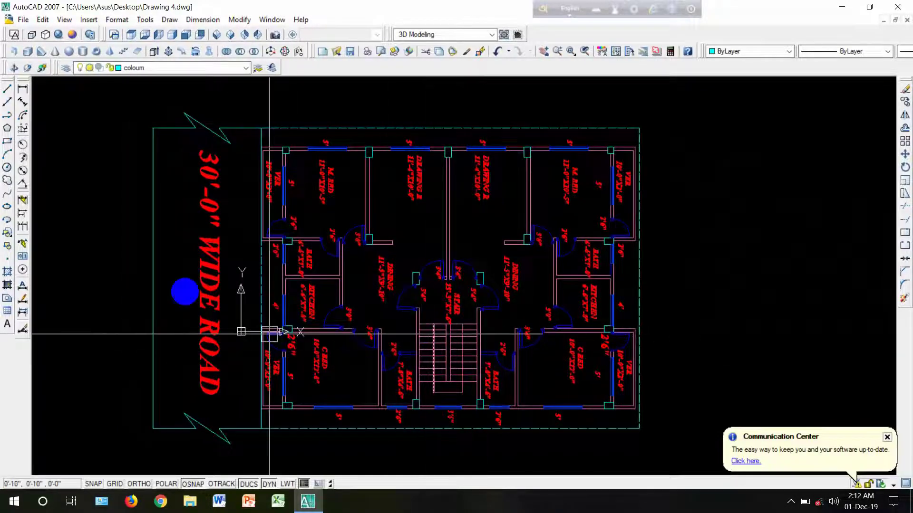
Step: Start a polyline at the stair column's outer corner, tracing the lower outer wall and the road-side C BED veranda to its upper outer corner
{"action": "left_click", "coordinate": [6, 115]}
{"action": "scroll", "coordinate": [409, 438], "scroll_direction": "up", "scroll_amount": 4}
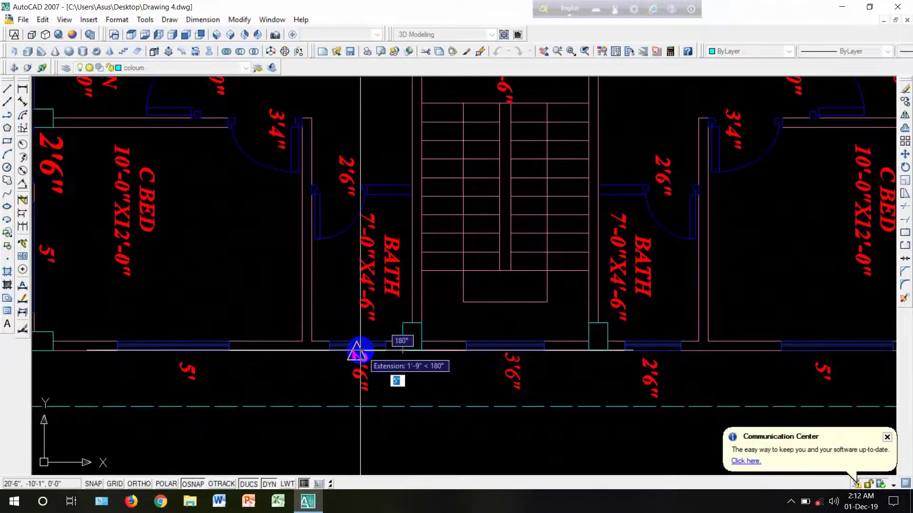
{"action": "scroll", "coordinate": [356, 350], "scroll_direction": "down", "scroll_amount": 4}
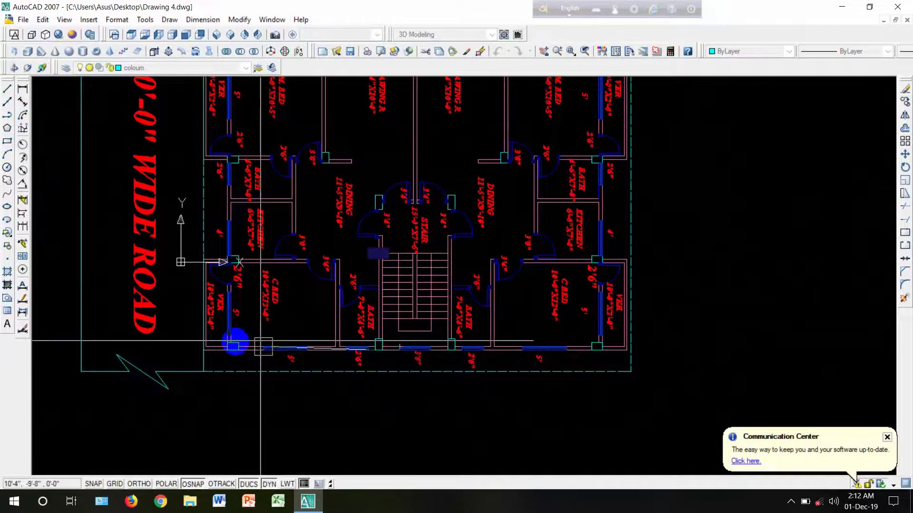
{"action": "scroll", "coordinate": [195, 349], "scroll_direction": "up", "scroll_amount": 2}
{"action": "scroll", "coordinate": [194, 348], "scroll_direction": "up", "scroll_amount": 5}
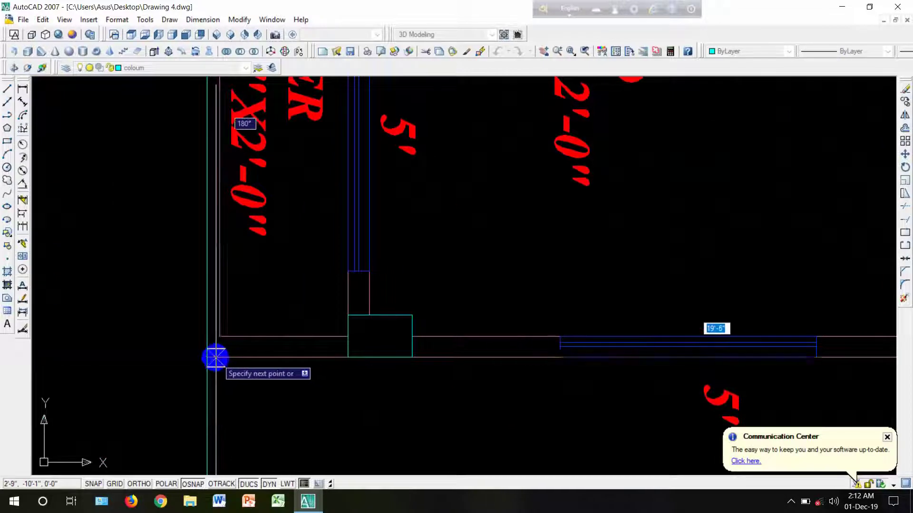
{"action": "scroll", "coordinate": [207, 357], "scroll_direction": "down", "scroll_amount": 5}
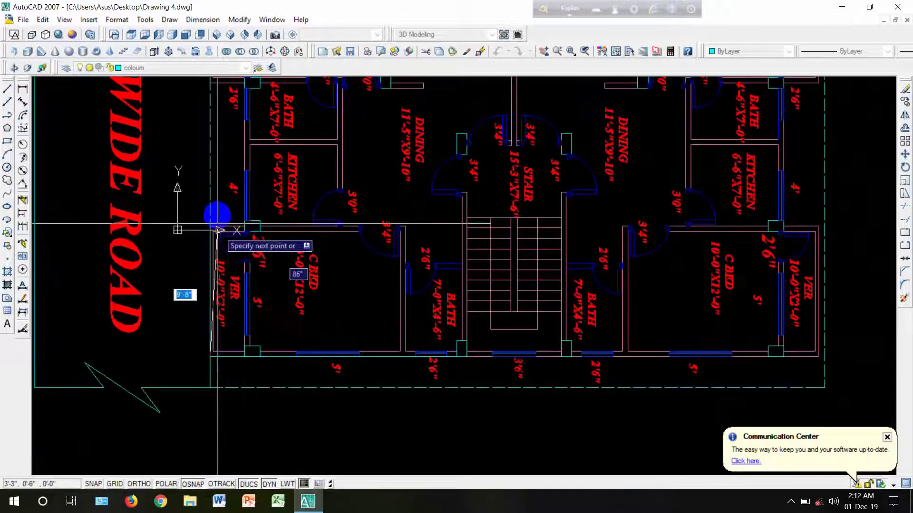
{"action": "scroll", "coordinate": [212, 236], "scroll_direction": "up", "scroll_amount": 4}
{"action": "left_click", "coordinate": [197, 245]}
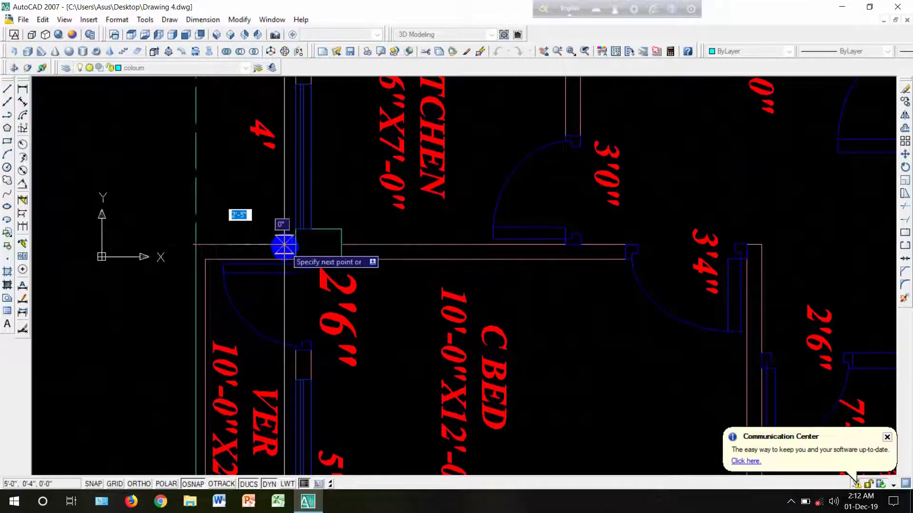
Step: Continue the polyline along the road-side KITCHEN and BATH wall and around the M. BED veranda to the plan's upper outer corner
{"action": "scroll", "coordinate": [297, 260], "scroll_direction": "down", "scroll_amount": 5}
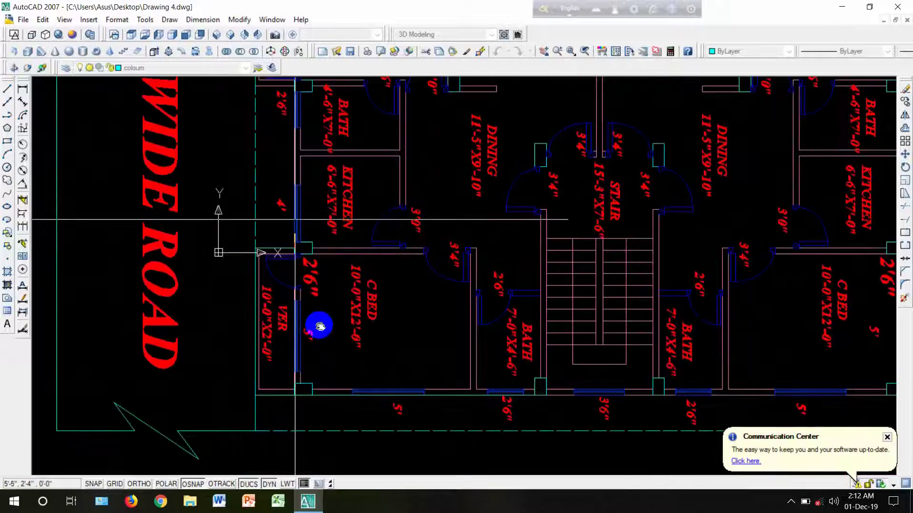
{"action": "scroll", "coordinate": [314, 235], "scroll_direction": "up", "scroll_amount": 6}
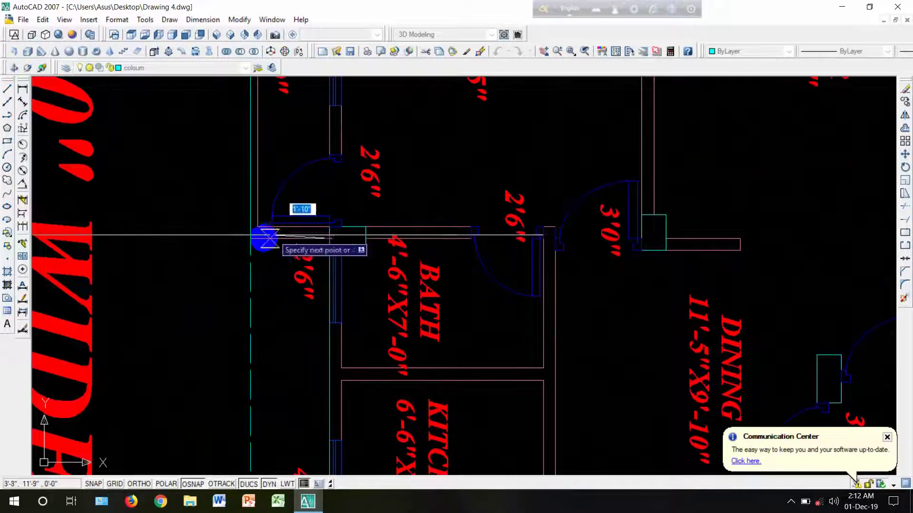
{"action": "scroll", "coordinate": [252, 238], "scroll_direction": "down", "scroll_amount": 2}
{"action": "scroll", "coordinate": [272, 284], "scroll_direction": "down", "scroll_amount": 3}
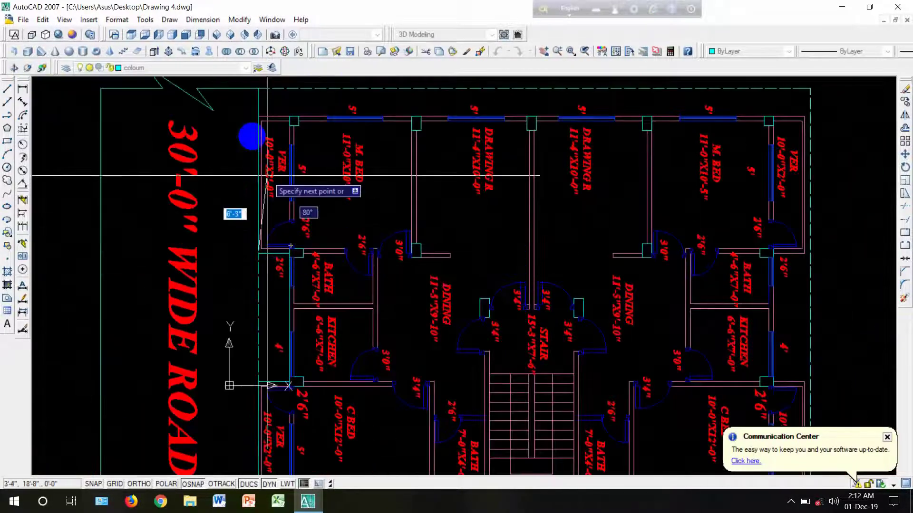
{"action": "scroll", "coordinate": [246, 117], "scroll_direction": "up", "scroll_amount": 3}
{"action": "scroll", "coordinate": [373, 129], "scroll_direction": "down", "scroll_amount": 4}
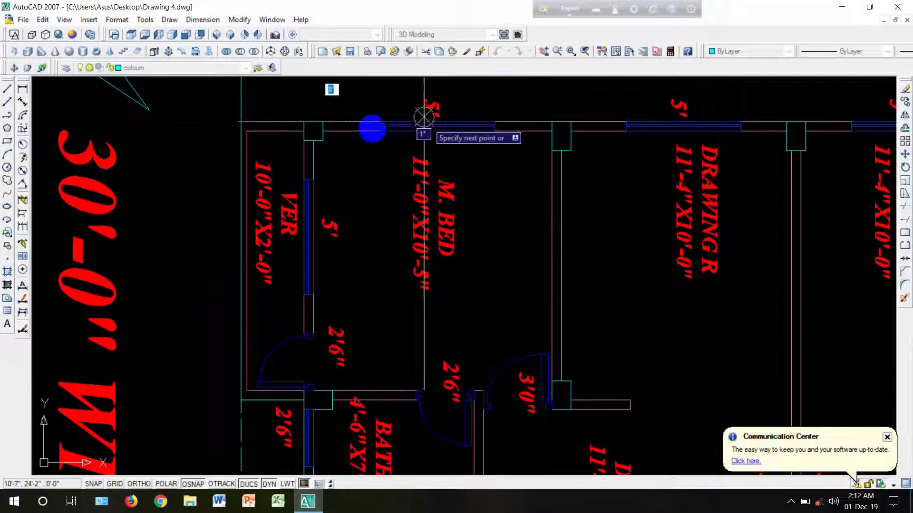
Step: Extend the polyline along the upper outer wall, around the opposite M. BED veranda, and down the BATH and KITCHEN wall to the C BED veranda
{"action": "scroll", "coordinate": [606, 145], "scroll_direction": "up", "scroll_amount": 4}
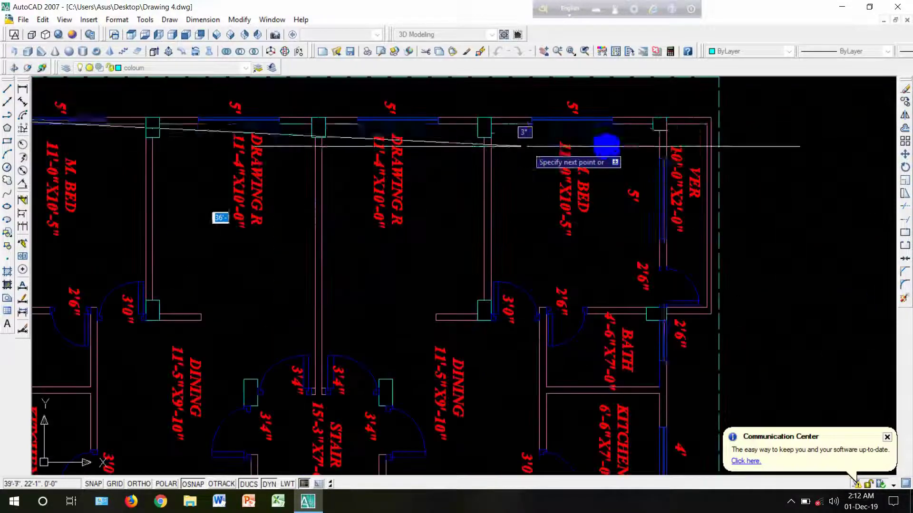
{"action": "left_click", "coordinate": [705, 118]}
{"action": "left_click", "coordinate": [711, 311]}
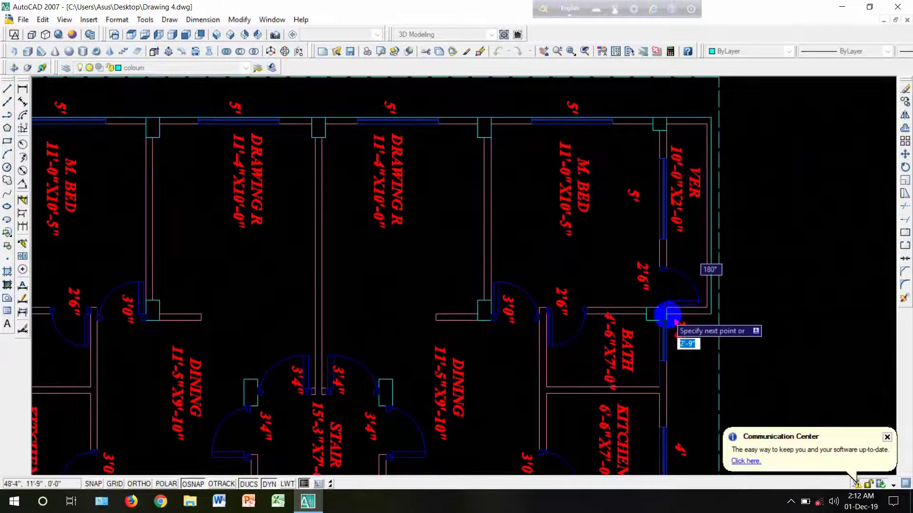
{"action": "scroll", "coordinate": [667, 315], "scroll_direction": "up", "scroll_amount": 2}
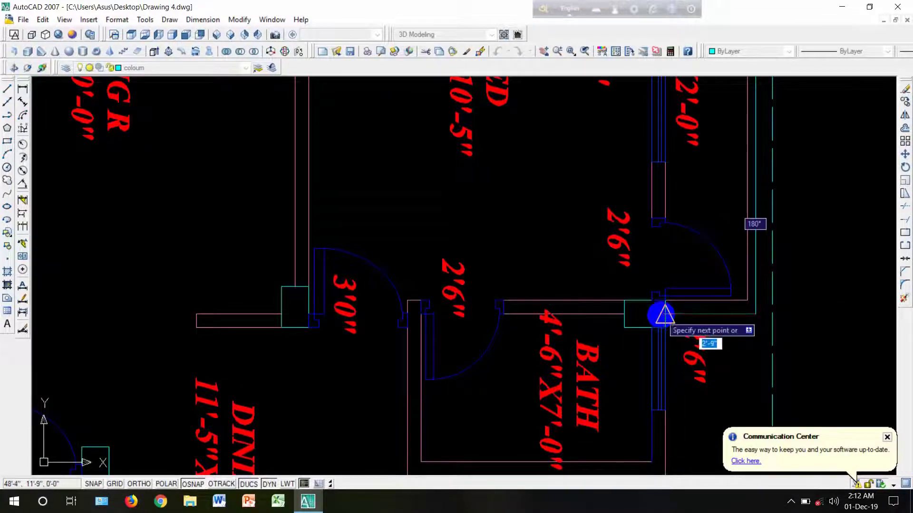
{"action": "scroll", "coordinate": [666, 362], "scroll_direction": "down", "scroll_amount": 5}
{"action": "scroll", "coordinate": [664, 342], "scroll_direction": "up", "scroll_amount": 5}
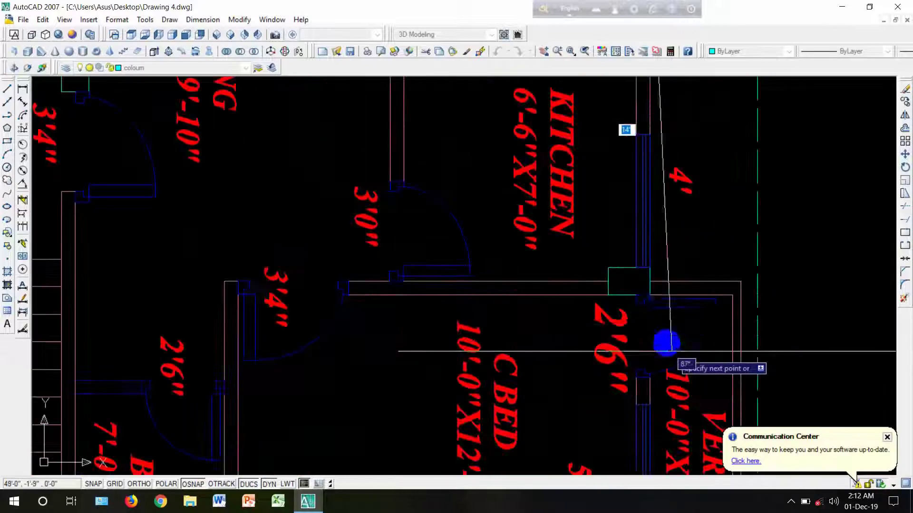
{"action": "left_click", "coordinate": [649, 281]}
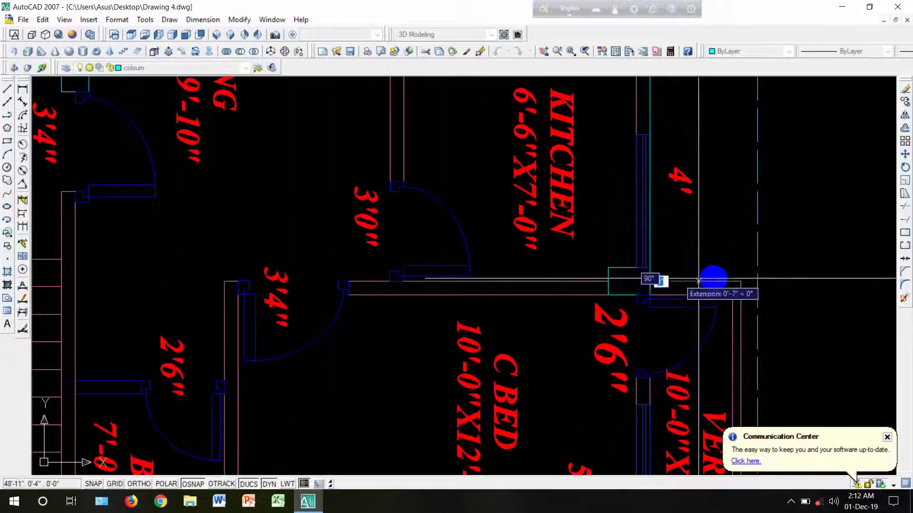
Step: Trace the opposite C BED veranda and the lower outer wall back to the second stair column's outer corner, and finish the polyline
{"action": "scroll", "coordinate": [717, 262], "scroll_direction": "down", "scroll_amount": 5}
{"action": "scroll", "coordinate": [715, 319], "scroll_direction": "up", "scroll_amount": 5}
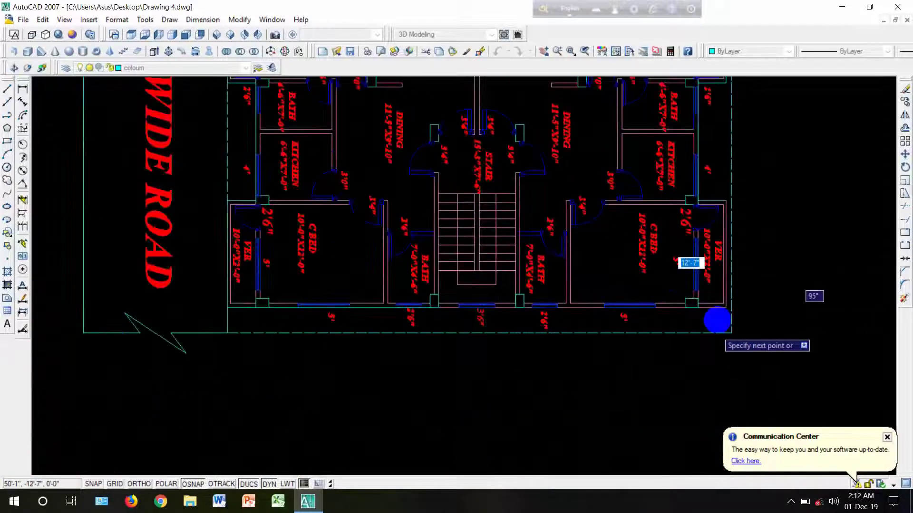
{"action": "scroll", "coordinate": [733, 298], "scroll_direction": "up", "scroll_amount": 2}
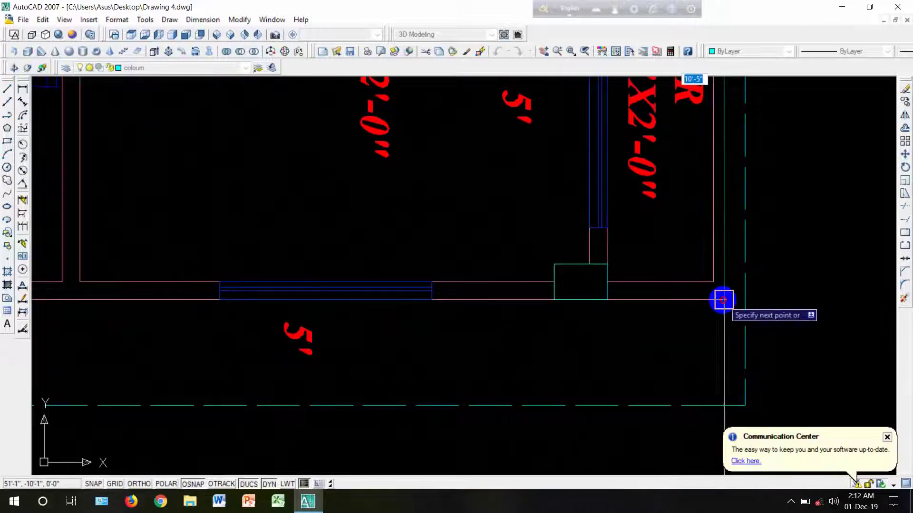
{"action": "scroll", "coordinate": [615, 308], "scroll_direction": "down", "scroll_amount": 4}
{"action": "scroll", "coordinate": [505, 311], "scroll_direction": "up", "scroll_amount": 5}
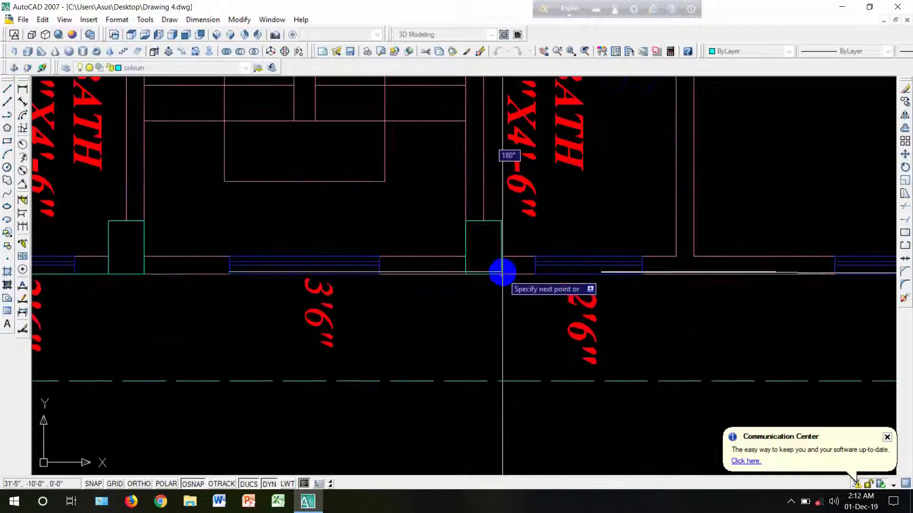
{"action": "left_click", "coordinate": [502, 273]}
{"action": "key", "text": "Return"}
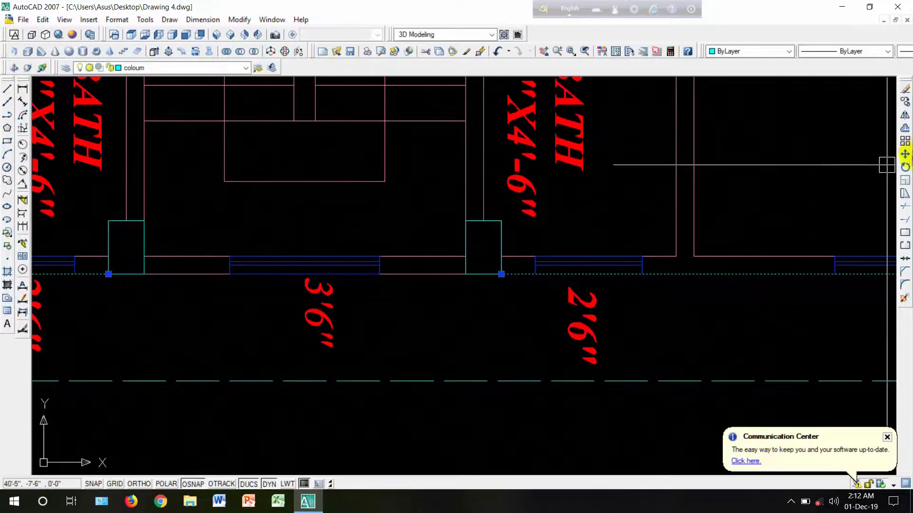
Step: Move the traced outline about 180' in the negative X direction into the empty area beyond the house model
{"action": "left_click", "coordinate": [904, 155]}
{"action": "left_click", "coordinate": [700, 272]}
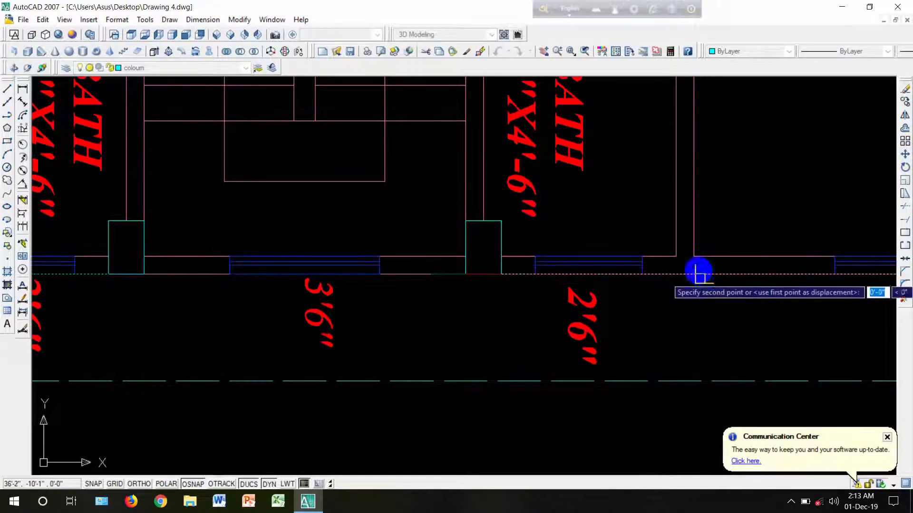
{"action": "scroll", "coordinate": [694, 266], "scroll_direction": "down", "scroll_amount": 5}
{"action": "scroll", "coordinate": [690, 262], "scroll_direction": "down", "scroll_amount": 3}
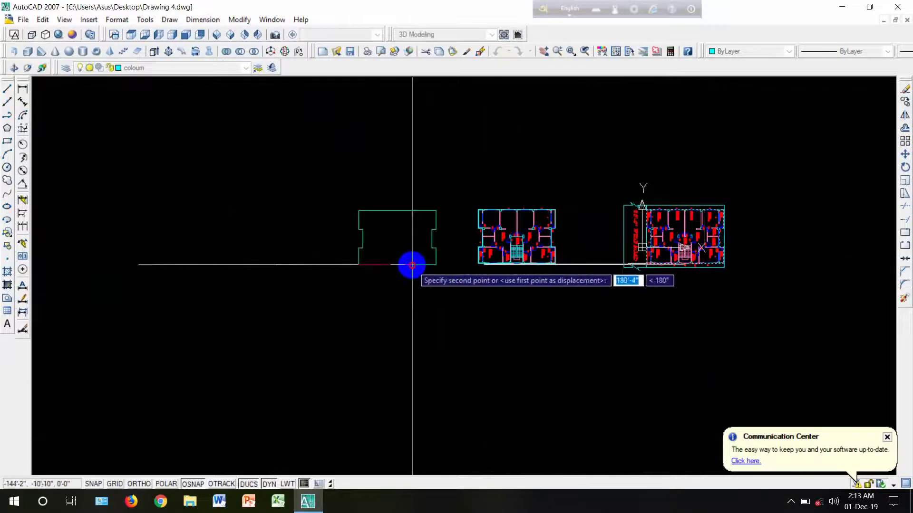
{"action": "left_click", "coordinate": [411, 266]}
Step: Offset the moved outline 5 inches to its inner side
{"action": "scroll", "coordinate": [379, 244], "scroll_direction": "up", "scroll_amount": 5}
{"action": "scroll", "coordinate": [379, 306], "scroll_direction": "up", "scroll_amount": 2}
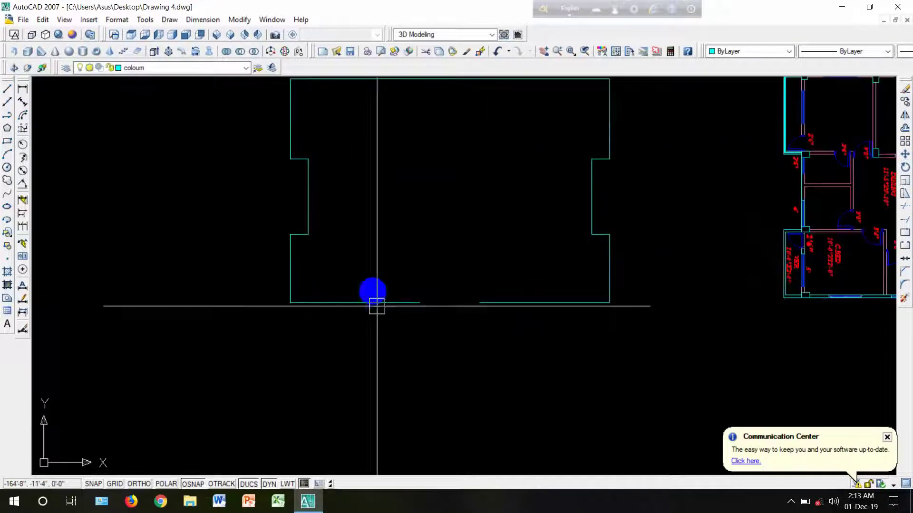
{"action": "middle_click_drag", "start_coordinate": [371, 252], "coordinate": [413, 327]}
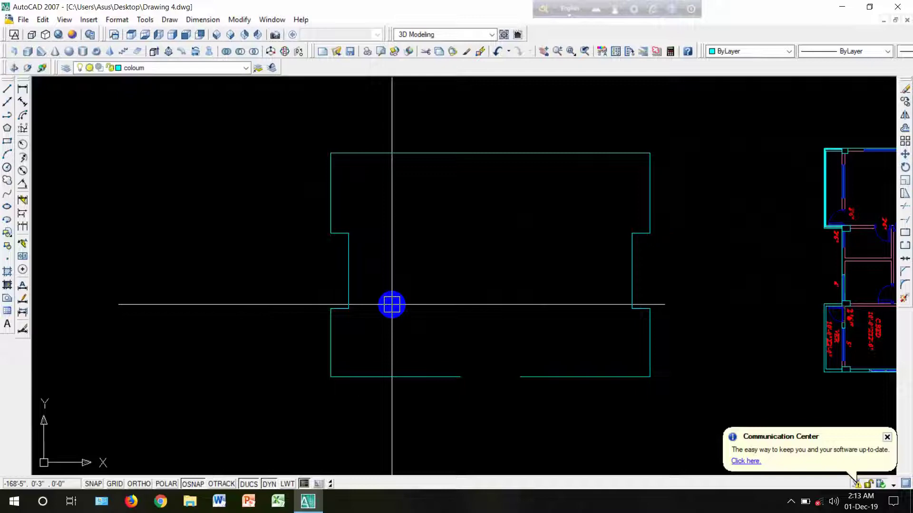
{"action": "type", "text": "o"}
{"action": "key", "text": "Return"}
{"action": "type", "text": "5"}
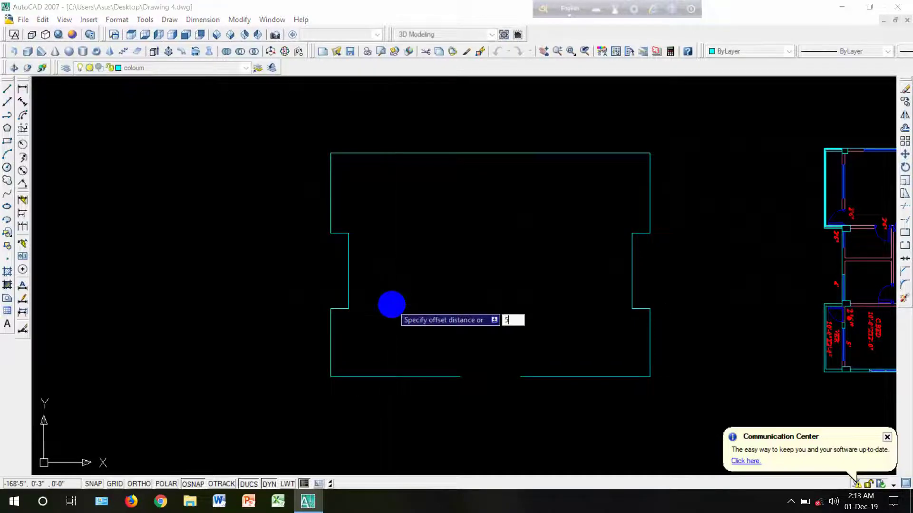
{"action": "left_click", "coordinate": [349, 251]}
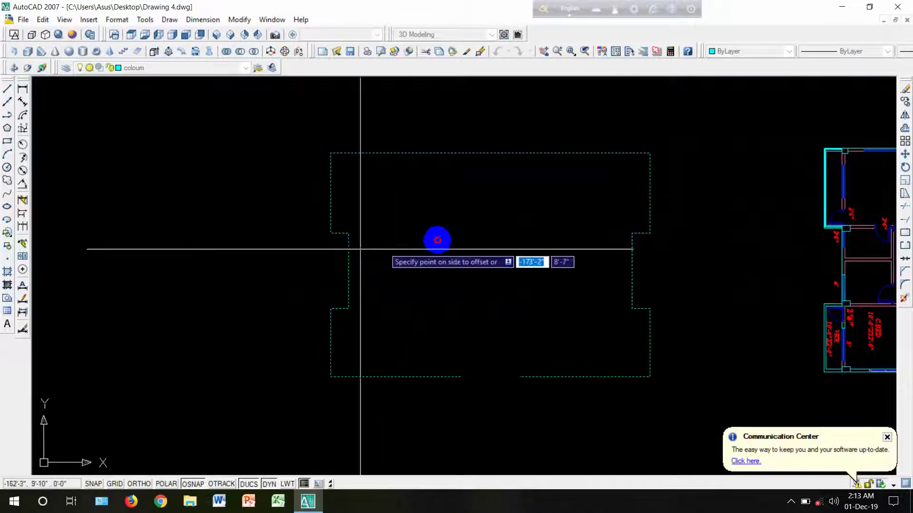
{"action": "left_click", "coordinate": [418, 277]}
Step: Draw short lines joining the outer and inner outlines at both open ends of the stair gap
{"action": "scroll", "coordinate": [463, 385], "scroll_direction": "up", "scroll_amount": 3}
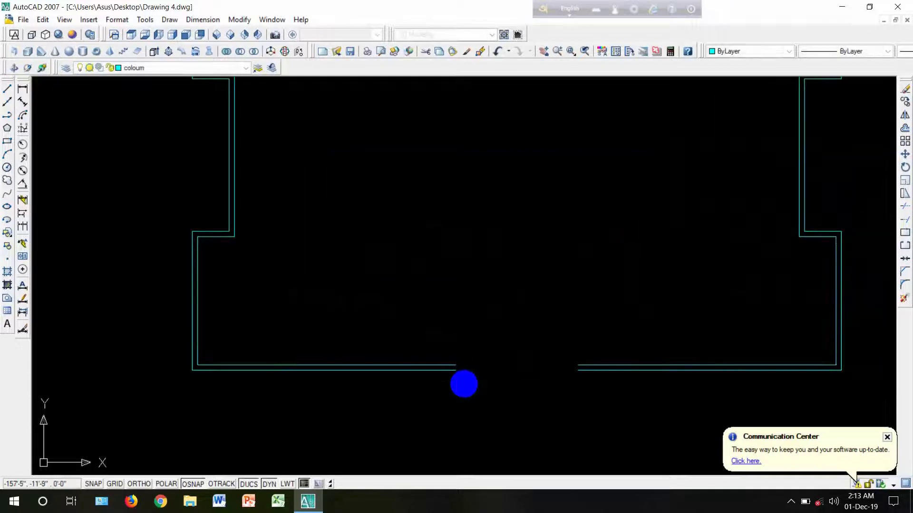
{"action": "type", "text": "l"}
{"action": "key", "text": "Return"}
{"action": "scroll", "coordinate": [465, 382], "scroll_direction": "up", "scroll_amount": 4}
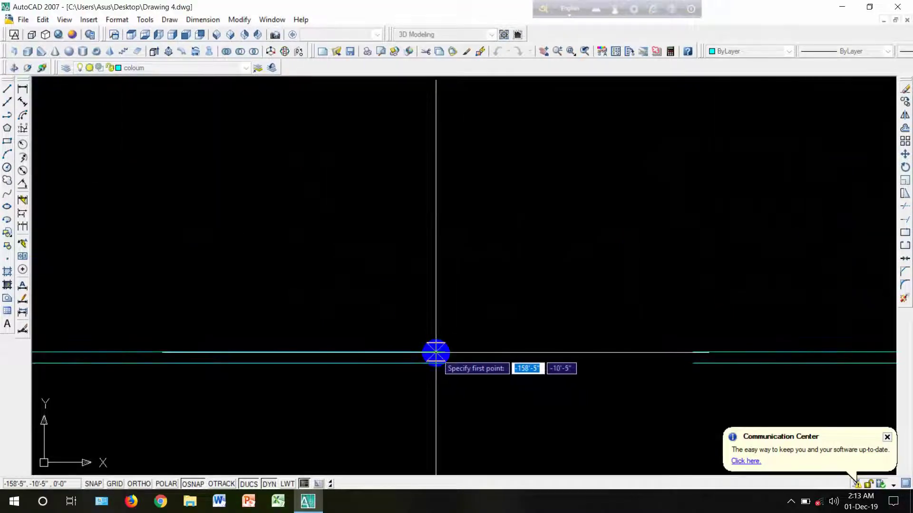
{"action": "left_click", "coordinate": [443, 363]}
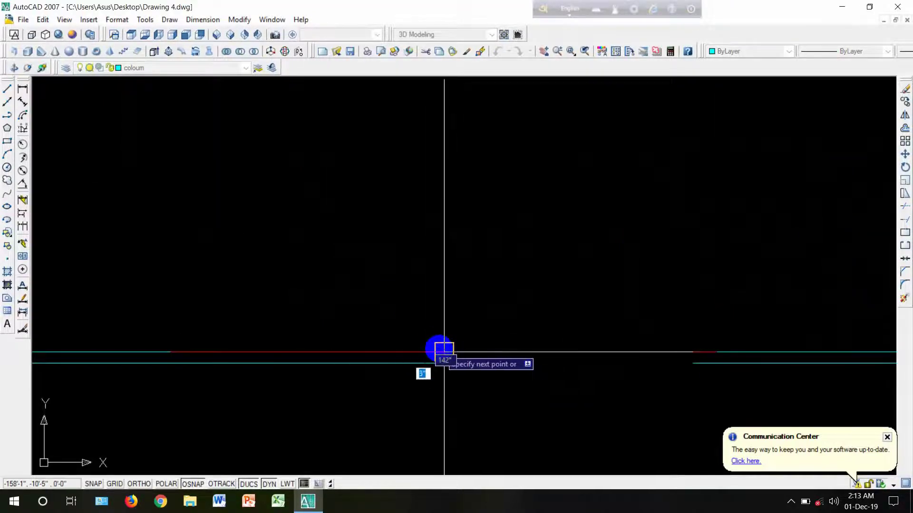
{"action": "left_click", "coordinate": [444, 352]}
{"action": "key", "text": "Return"}
{"action": "key", "text": "Return"}
{"action": "left_click", "coordinate": [692, 362]}
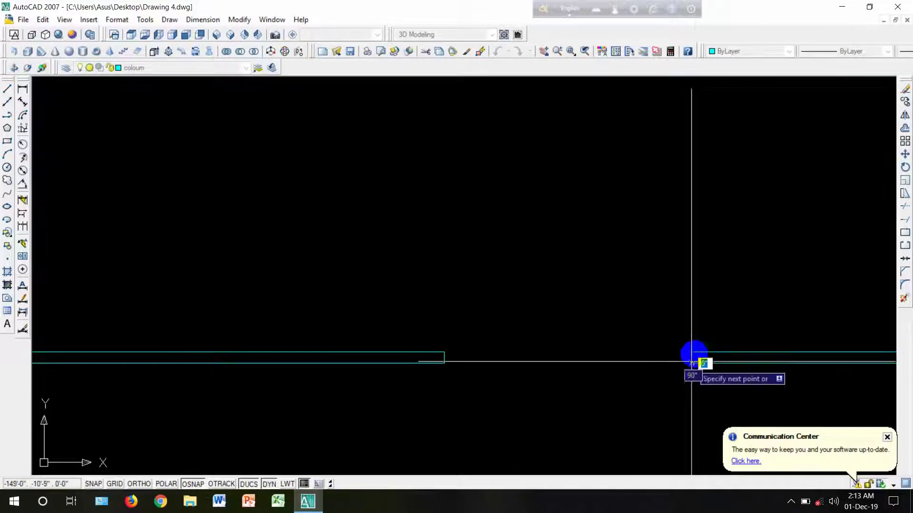
{"action": "left_click", "coordinate": [692, 352]}
{"action": "key", "text": "Return"}
Step: Create a closed polyline boundary from the strip between the outer and inner outlines
{"action": "scroll", "coordinate": [600, 345], "scroll_direction": "down", "scroll_amount": 5}
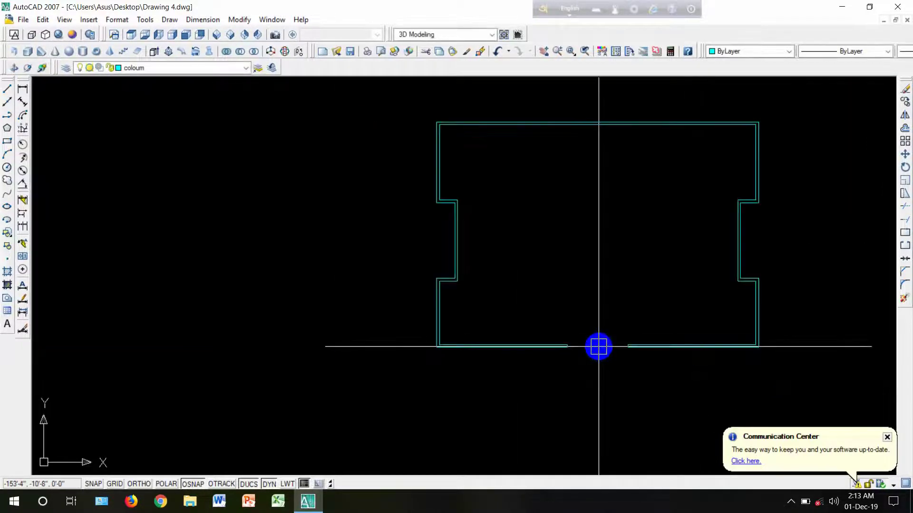
{"action": "scroll", "coordinate": [618, 285], "scroll_direction": "up", "scroll_amount": 3}
{"action": "middle_click_drag", "start_coordinate": [615, 295], "coordinate": [477, 354]}
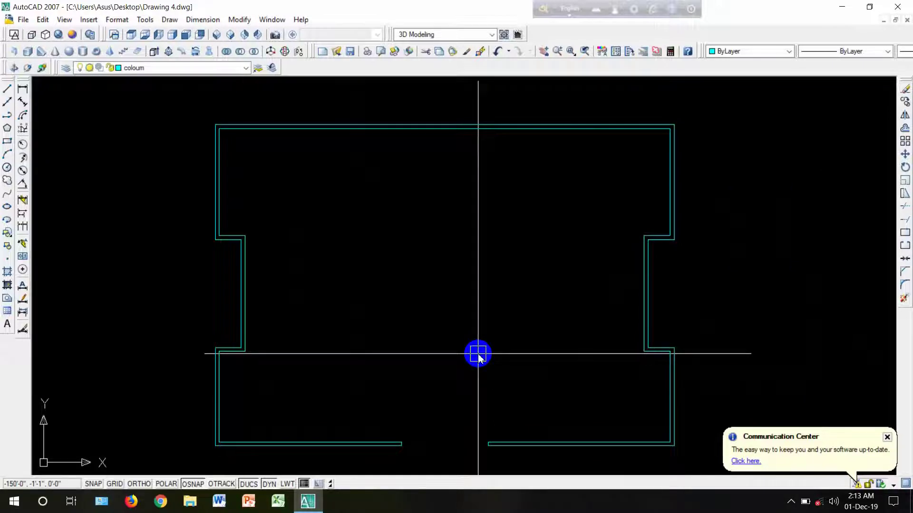
{"action": "type", "text": "ect"}
{"action": "key", "text": "Return"}
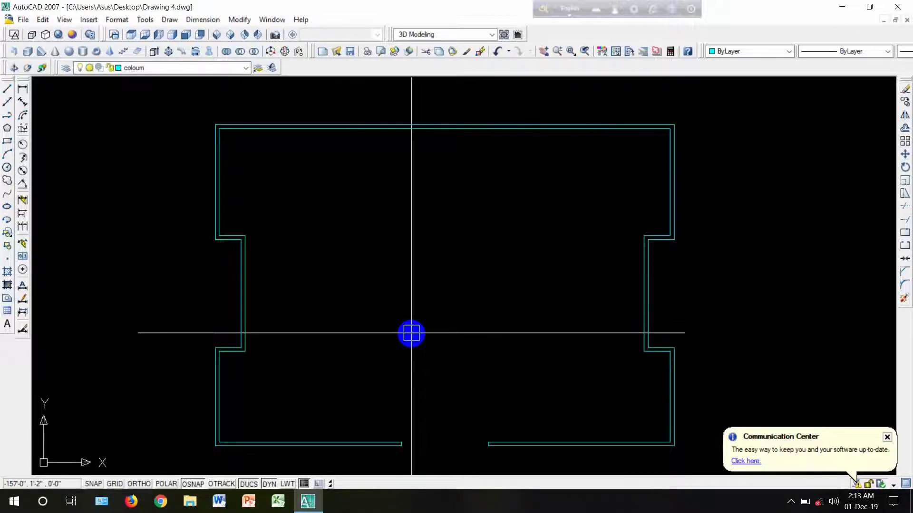
{"action": "key", "text": "Return"}
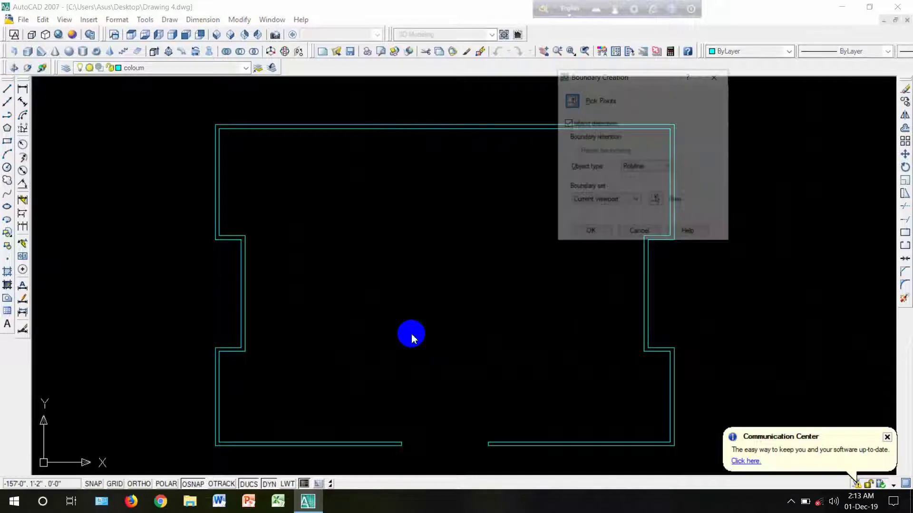
{"action": "left_click", "coordinate": [572, 103]}
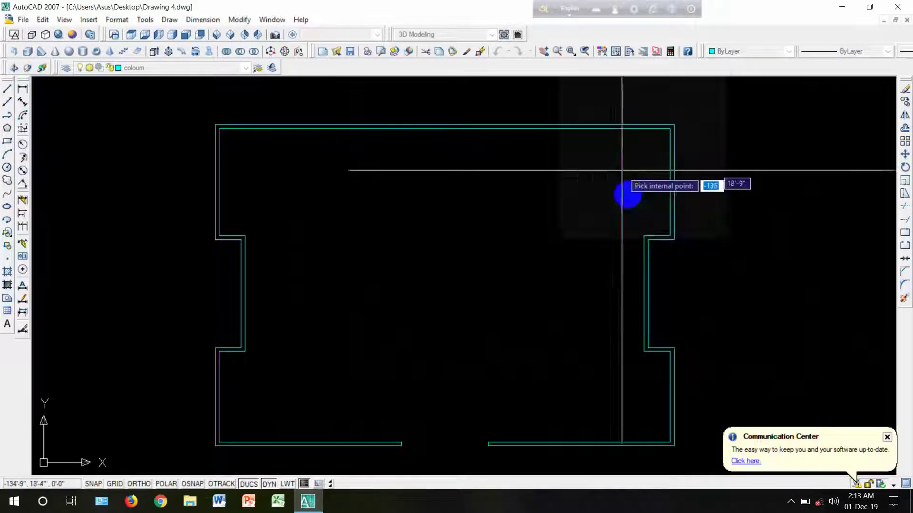
{"action": "left_click", "coordinate": [647, 244]}
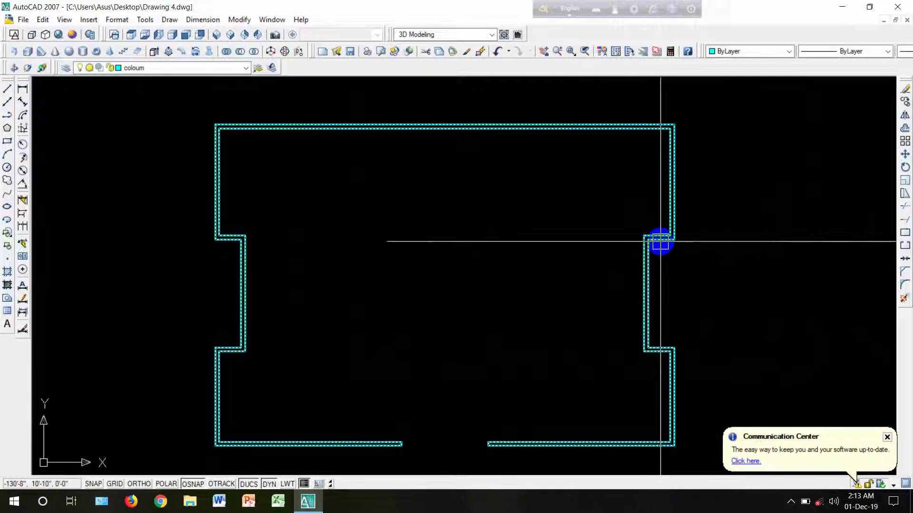
{"action": "key", "text": "Return"}
Step: Extrude the closed boundary to a height of 30 inches and switch to the southwest isometric view
{"action": "scroll", "coordinate": [257, 291], "scroll_direction": "down", "scroll_amount": 3}
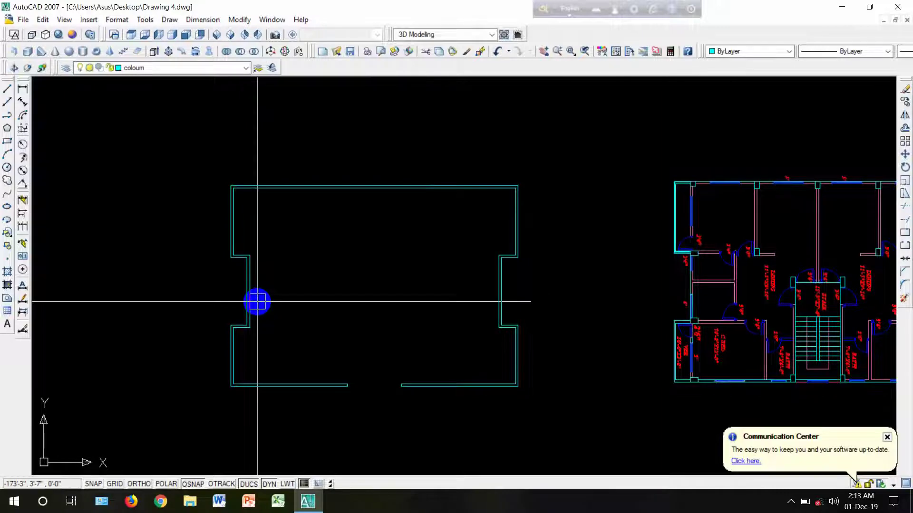
{"action": "left_click", "coordinate": [153, 52]}
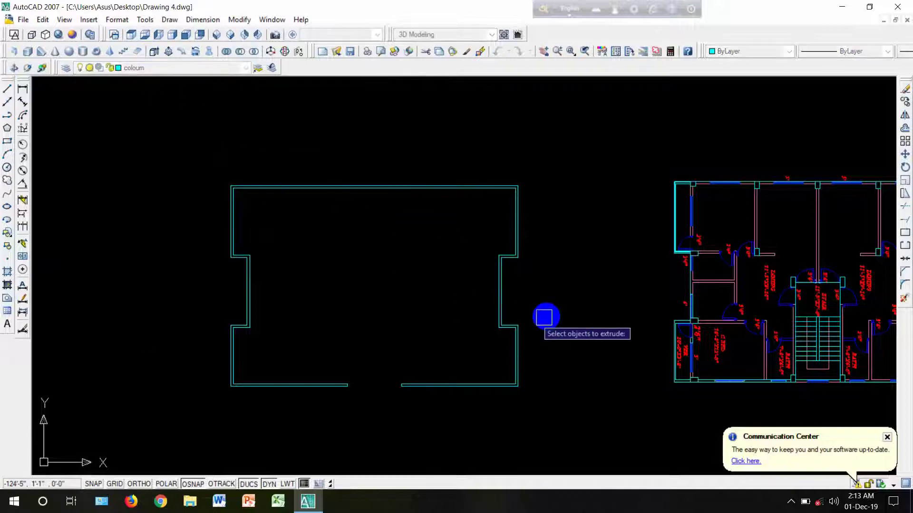
{"action": "left_click", "coordinate": [503, 296]}
{"action": "key", "text": "Return"}
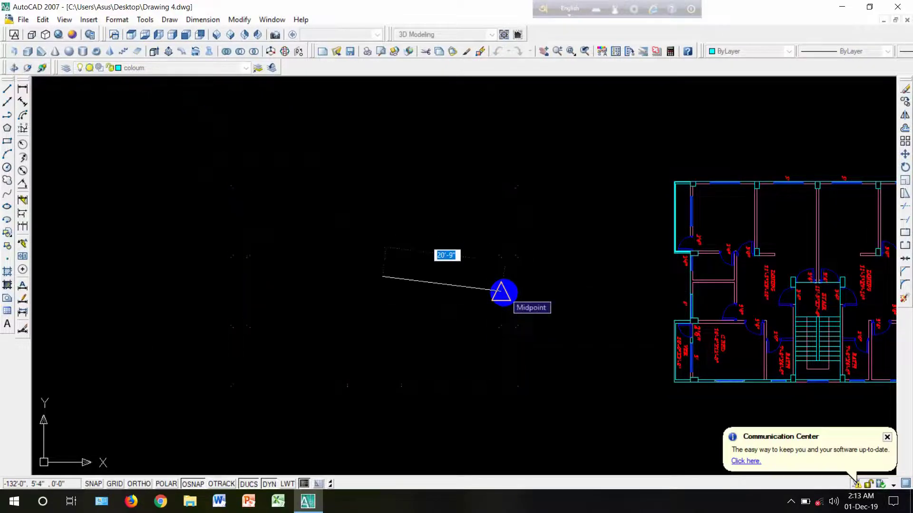
{"action": "type", "text": "30"}
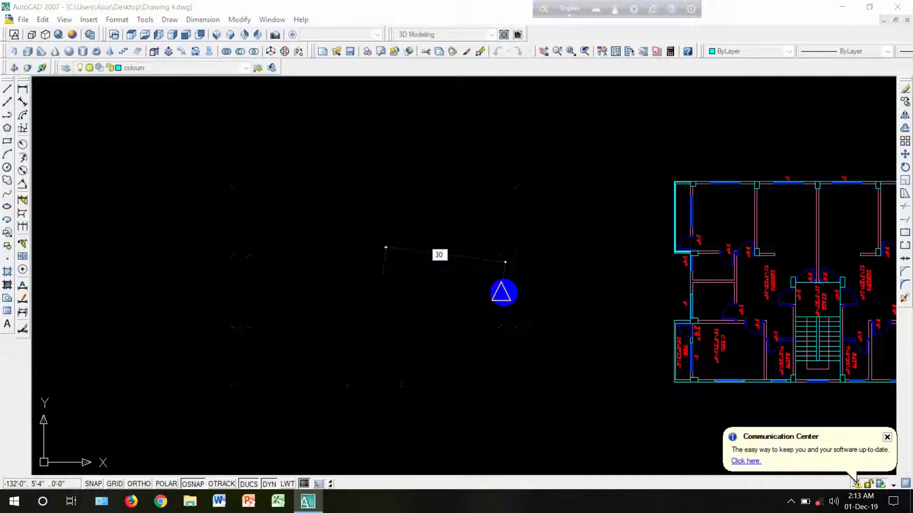
{"action": "key", "text": "Return"}
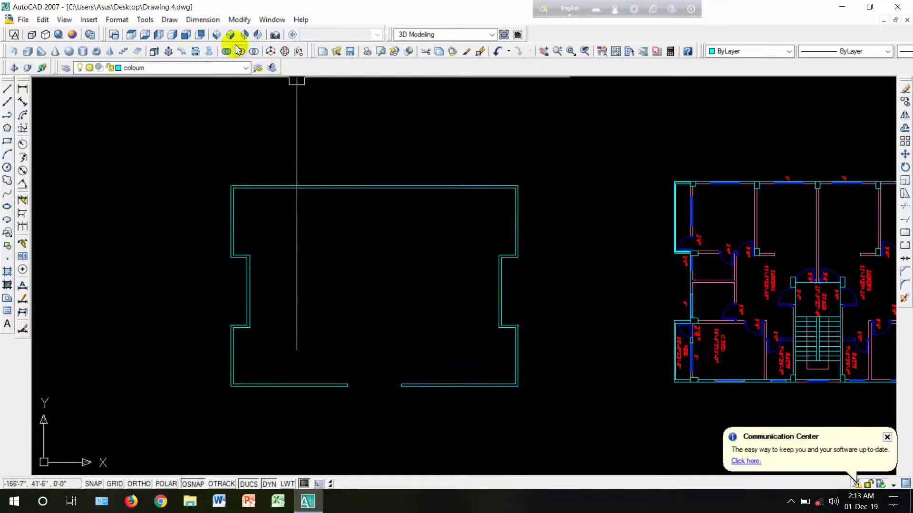
{"action": "left_click", "coordinate": [217, 35]}
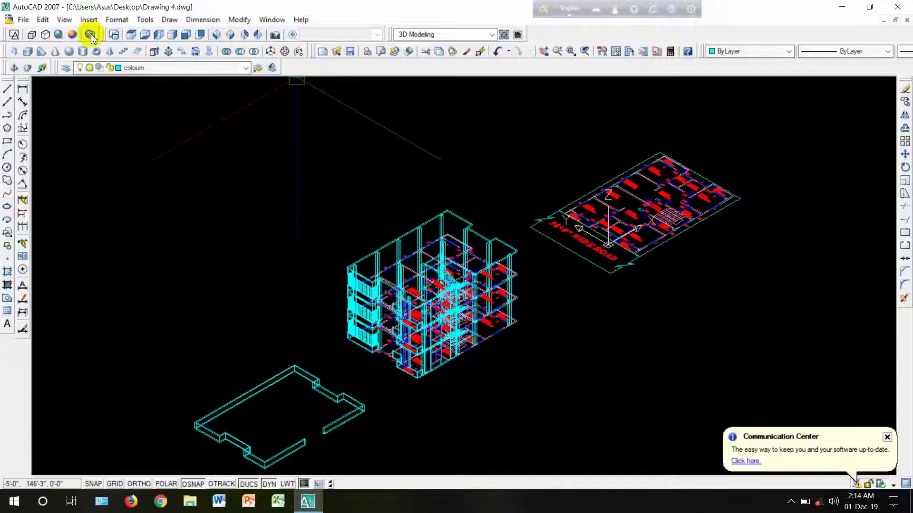
Step: Apply the Realistic visual style and examine the extruded perimeter wall next to the house
{"action": "left_click", "coordinate": [58, 35]}
{"action": "scroll", "coordinate": [266, 285], "scroll_direction": "down", "scroll_amount": 2}
{"action": "scroll", "coordinate": [264, 295], "scroll_direction": "up", "scroll_amount": 4}
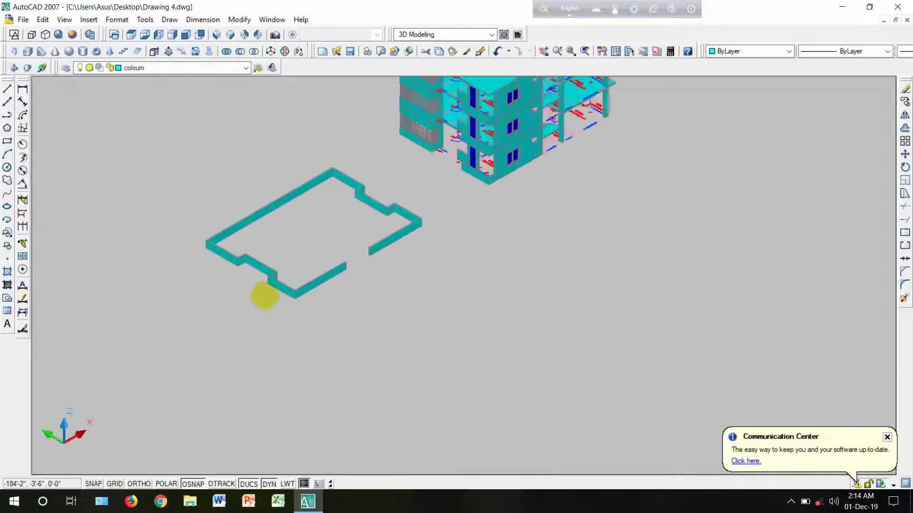
{"action": "scroll", "coordinate": [269, 291], "scroll_direction": "up", "scroll_amount": 8}
{"action": "scroll", "coordinate": [329, 243], "scroll_direction": "down", "scroll_amount": 4}
{"action": "middle_click_drag", "start_coordinate": [366, 286], "coordinate": [195, 443]}
{"action": "scroll", "coordinate": [195, 443], "scroll_direction": "down", "scroll_amount": 2}
{"action": "scroll", "coordinate": [366, 220], "scroll_direction": "up", "scroll_amount": 3}
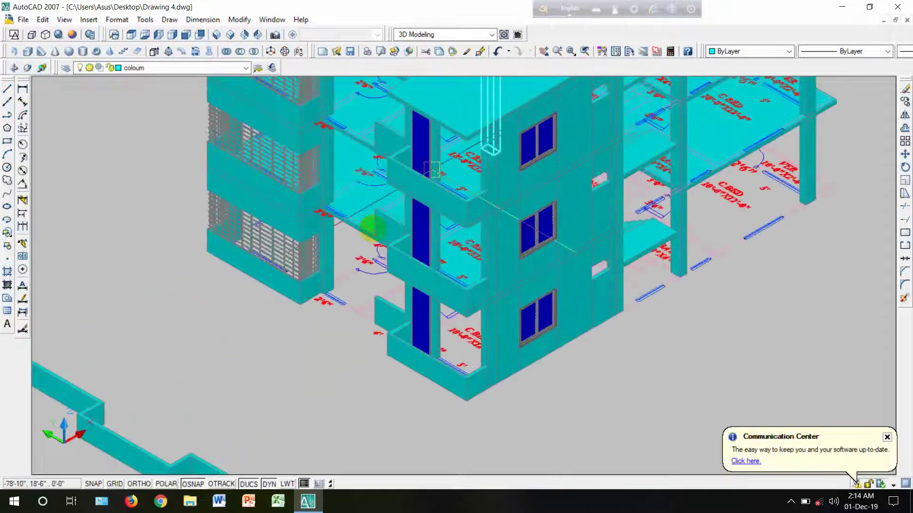
{"action": "scroll", "coordinate": [299, 336], "scroll_direction": "down", "scroll_amount": 5}
{"action": "scroll", "coordinate": [368, 296], "scroll_direction": "up", "scroll_amount": 2}
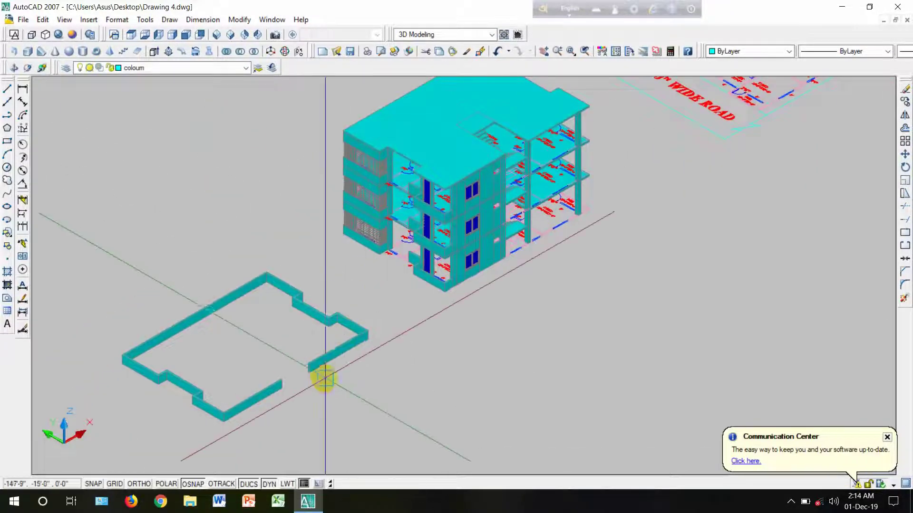
Step: Try to move the perimeter wall from its lower outer corner to the matching top corner of the roof slab
{"action": "left_click", "coordinate": [355, 342]}
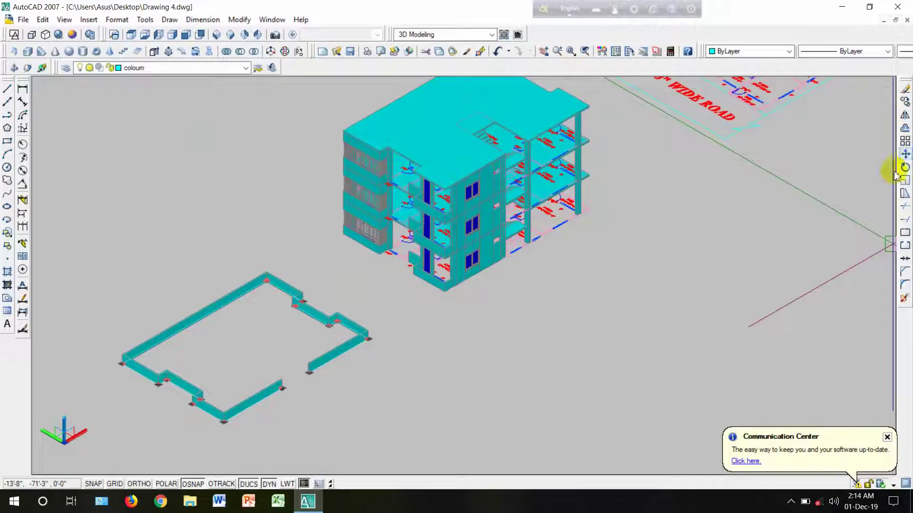
{"action": "left_click", "coordinate": [905, 154]}
{"action": "scroll", "coordinate": [228, 413], "scroll_direction": "up", "scroll_amount": 8}
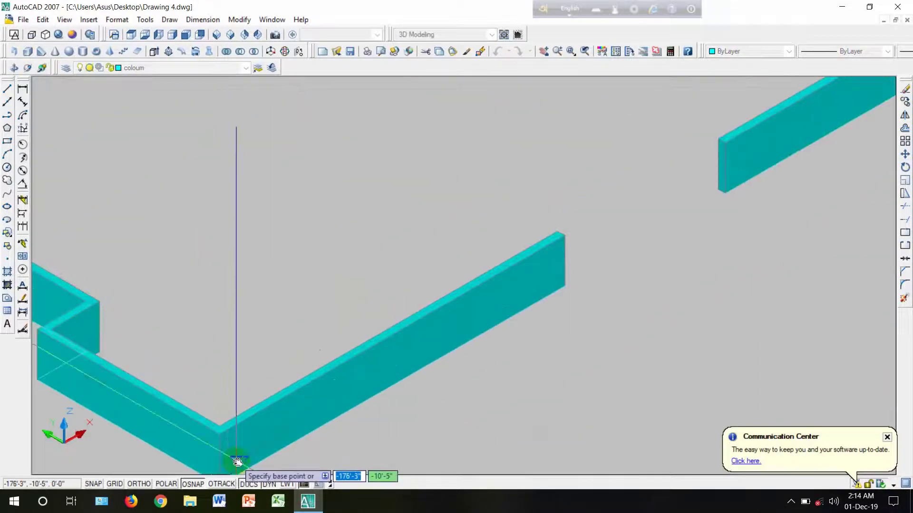
{"action": "scroll", "coordinate": [259, 381], "scroll_direction": "up", "scroll_amount": 5}
{"action": "left_click", "coordinate": [260, 367]}
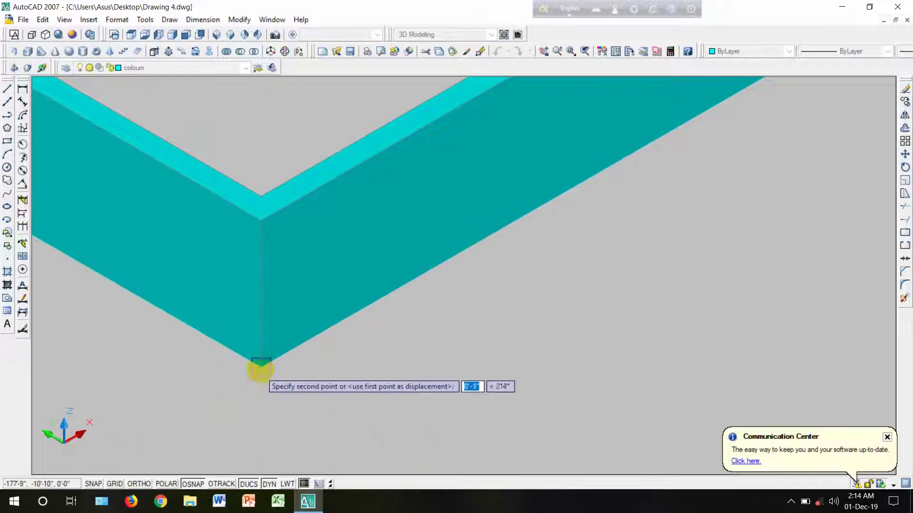
{"action": "scroll", "coordinate": [260, 367], "scroll_direction": "down", "scroll_amount": 12}
{"action": "scroll", "coordinate": [399, 255], "scroll_direction": "up", "scroll_amount": 4}
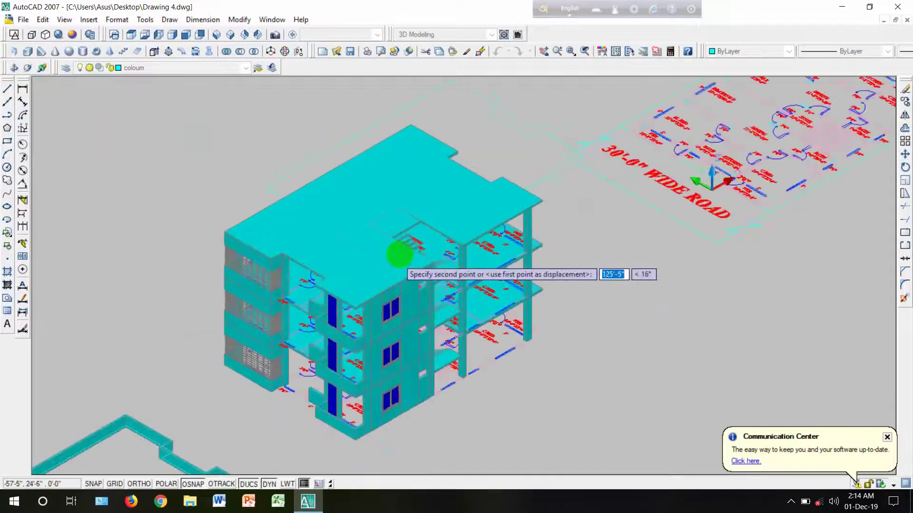
{"action": "scroll", "coordinate": [399, 255], "scroll_direction": "up", "scroll_amount": 8}
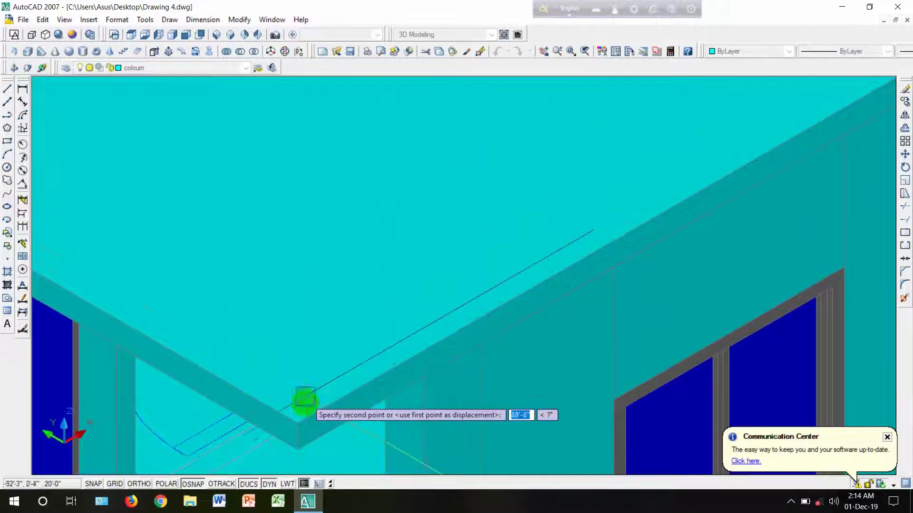
{"action": "left_click", "coordinate": [297, 422]}
{"action": "scroll", "coordinate": [311, 367], "scroll_direction": "down", "scroll_amount": 4}
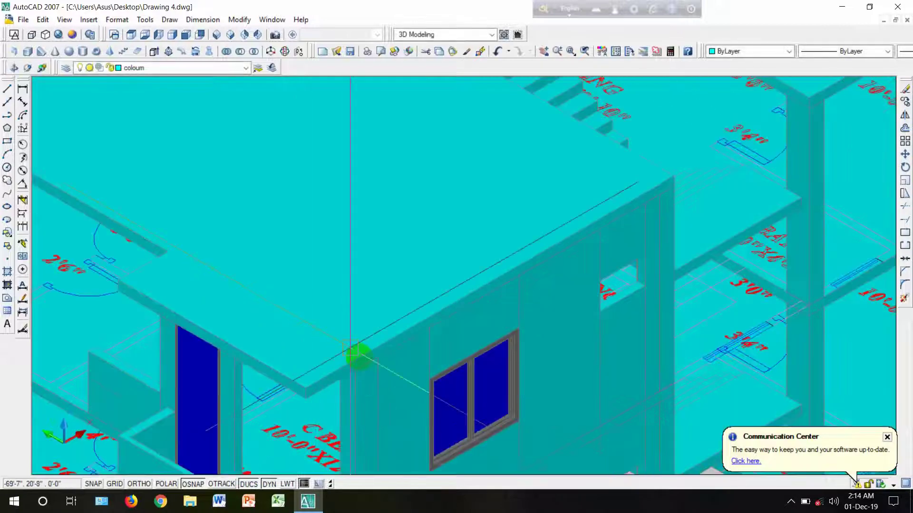
{"action": "scroll", "coordinate": [351, 354], "scroll_direction": "down", "scroll_amount": 8}
{"action": "scroll", "coordinate": [340, 343], "scroll_direction": "up", "scroll_amount": 4}
{"action": "scroll", "coordinate": [332, 339], "scroll_direction": "up", "scroll_amount": 10}
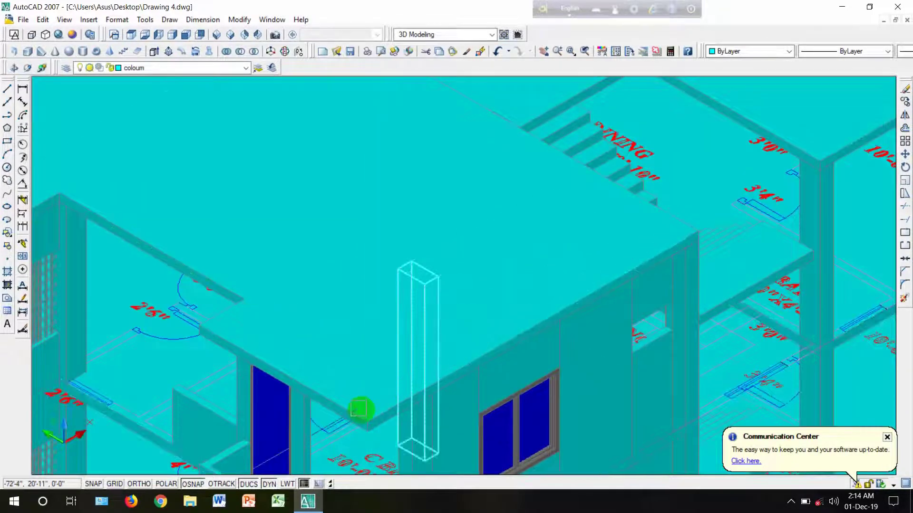
{"action": "scroll", "coordinate": [398, 370], "scroll_direction": "down", "scroll_amount": 10}
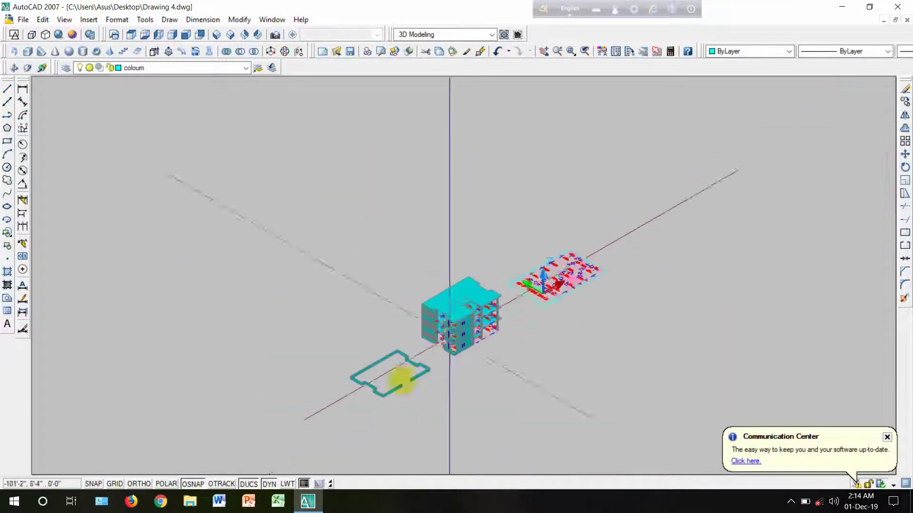
Step: Change the colour of the outline at the perimeter wall's base to Red
{"action": "scroll", "coordinate": [397, 394], "scroll_direction": "up", "scroll_amount": 4}
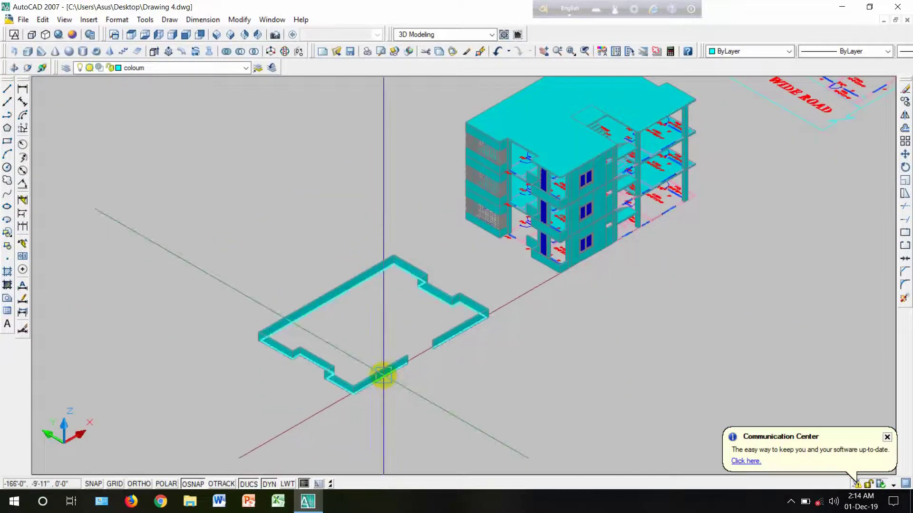
{"action": "left_click", "coordinate": [383, 376]}
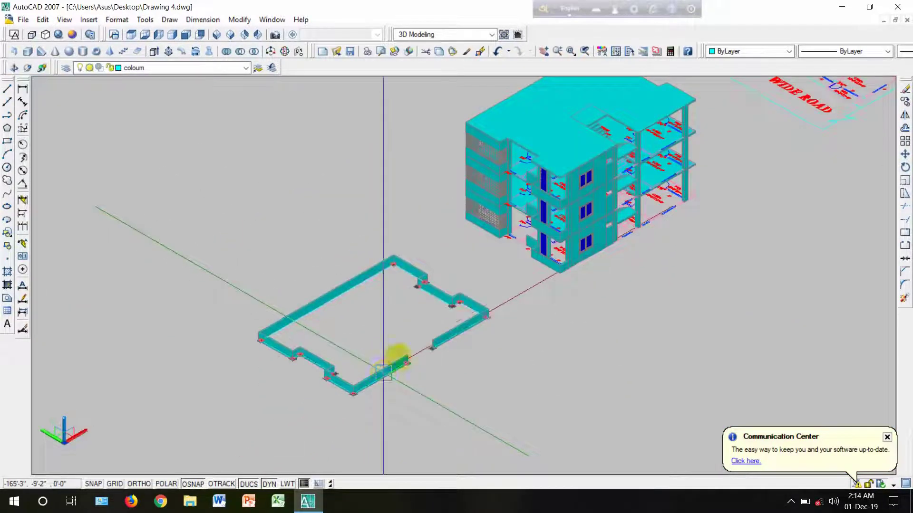
{"action": "left_click", "coordinate": [724, 52]}
{"action": "left_click", "coordinate": [724, 82]}
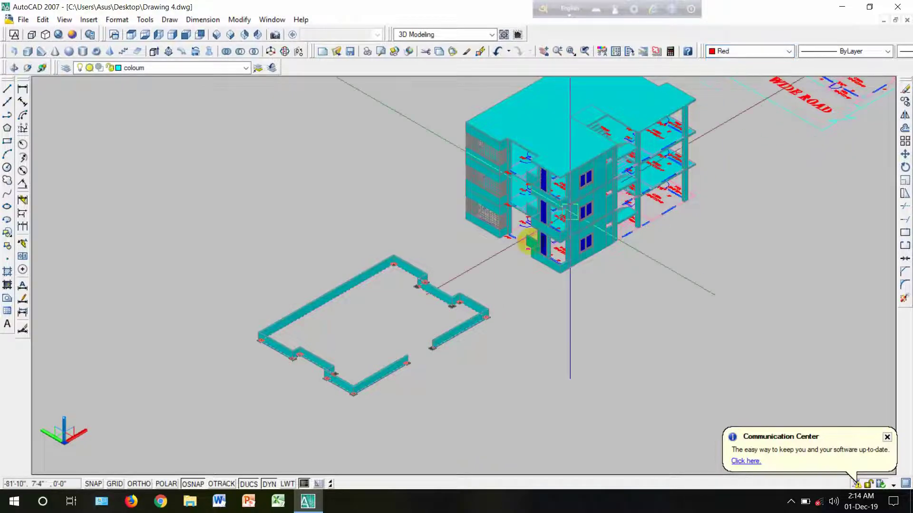
{"action": "key", "text": "Escape"}
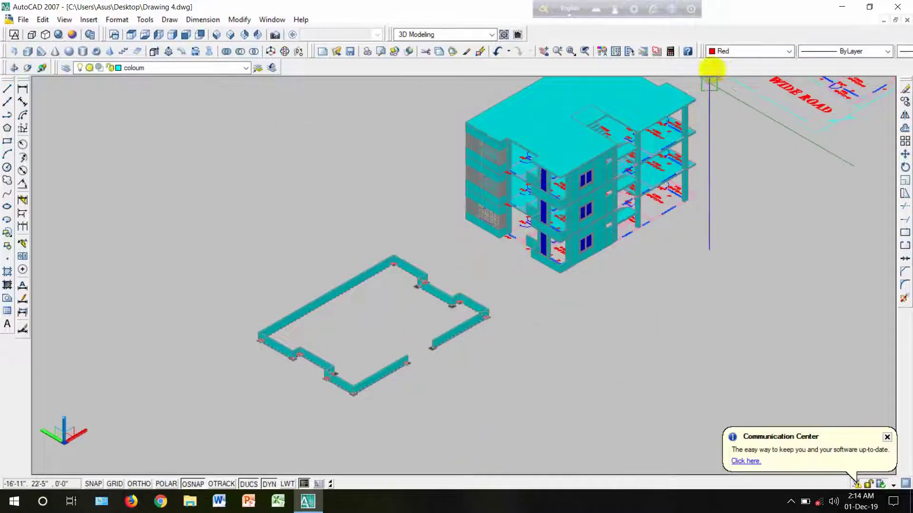
{"action": "left_click", "coordinate": [723, 52]}
{"action": "left_click", "coordinate": [723, 72]}
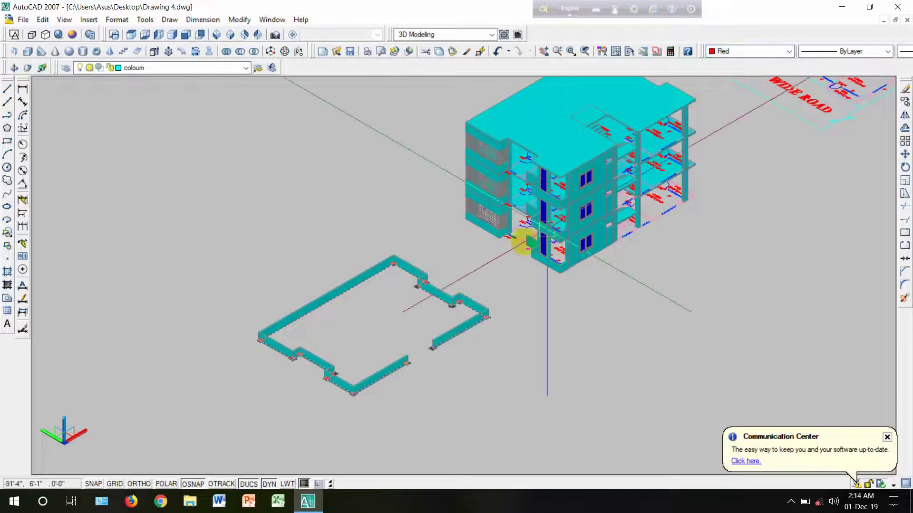
{"action": "key", "text": "Escape"}
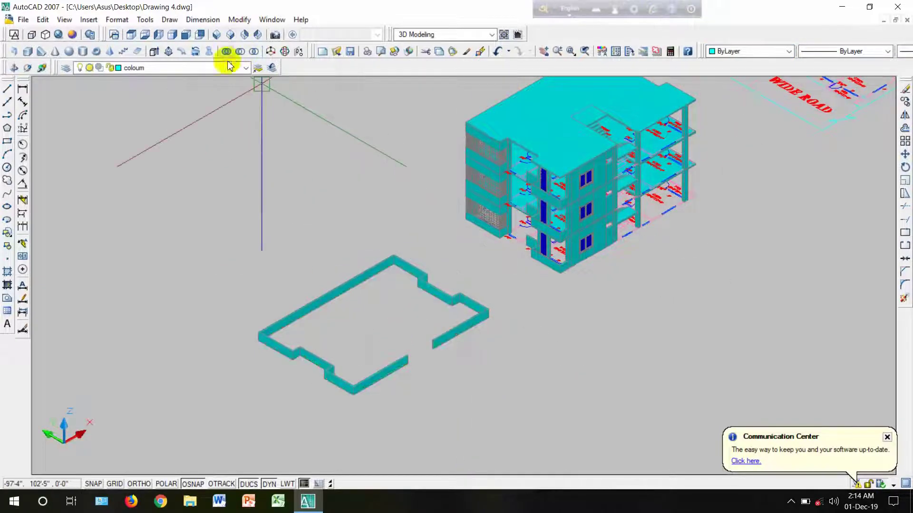
Step: Move the perimeter wall from its lower outer corner onto the matching top corner of the house's roof slab
{"action": "scroll", "coordinate": [432, 369], "scroll_direction": "up", "scroll_amount": 4}
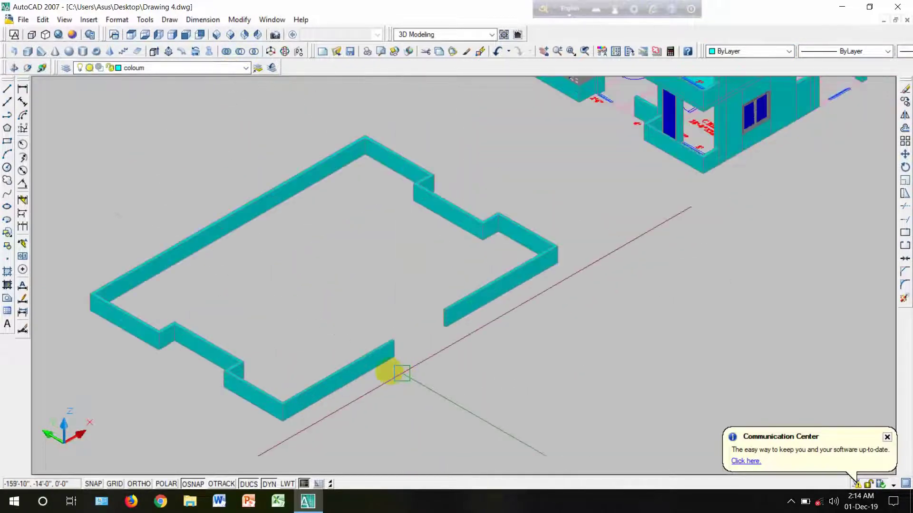
{"action": "left_click", "coordinate": [364, 361]}
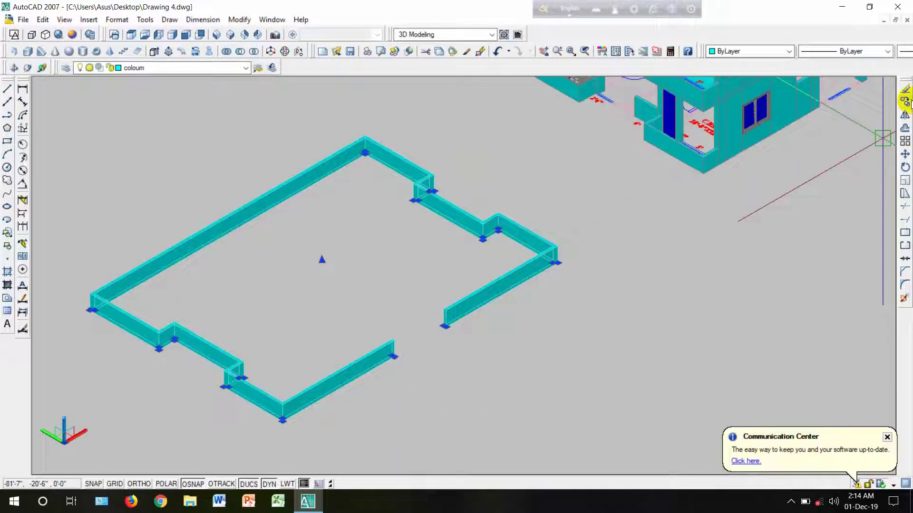
{"action": "left_click", "coordinate": [905, 156]}
{"action": "scroll", "coordinate": [302, 415], "scroll_direction": "up", "scroll_amount": 6}
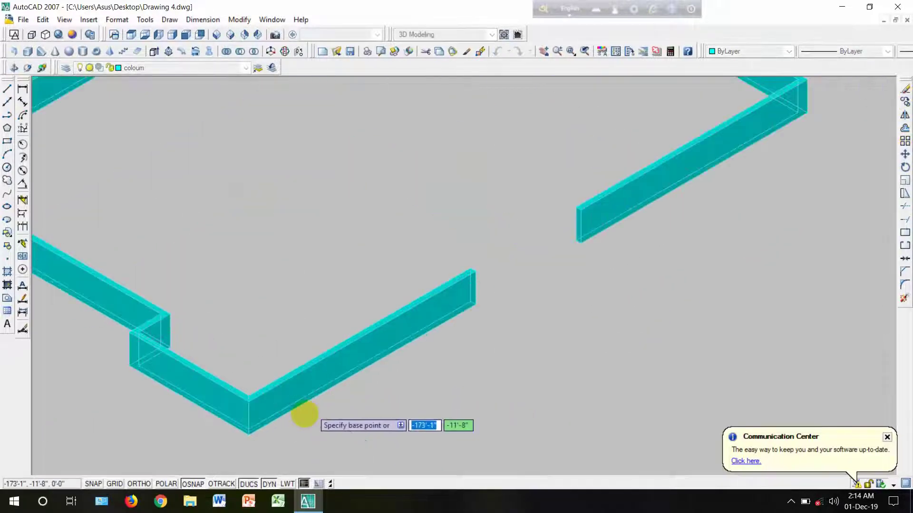
{"action": "left_click", "coordinate": [201, 440]}
{"action": "scroll", "coordinate": [230, 428], "scroll_direction": "down", "scroll_amount": 8}
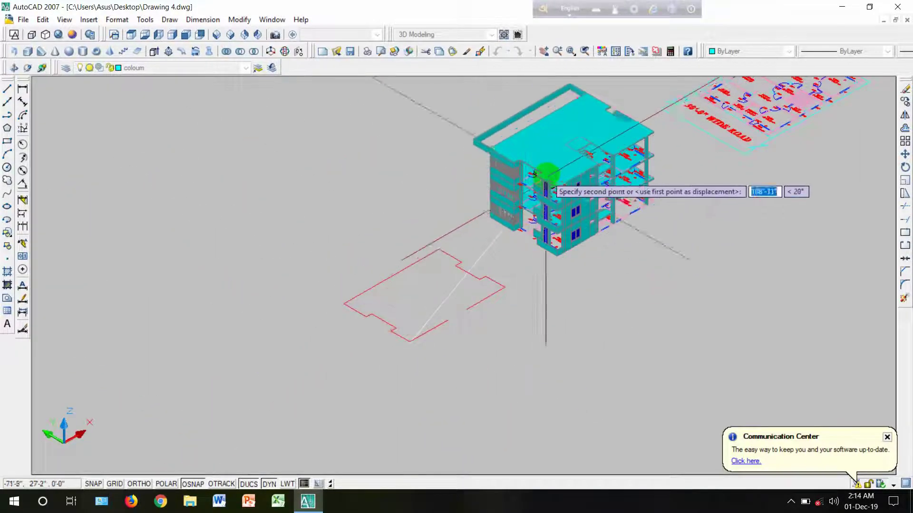
{"action": "scroll", "coordinate": [547, 175], "scroll_direction": "up", "scroll_amount": 6}
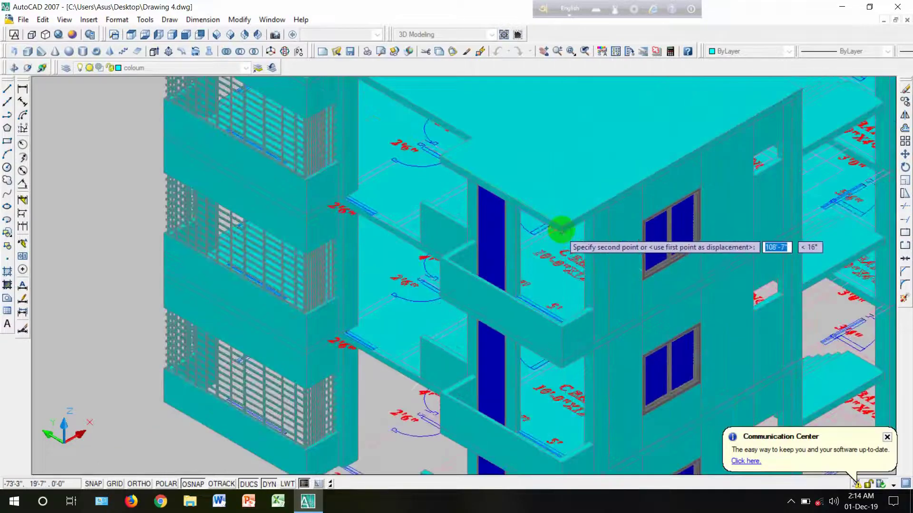
{"action": "scroll", "coordinate": [560, 228], "scroll_direction": "up", "scroll_amount": 3}
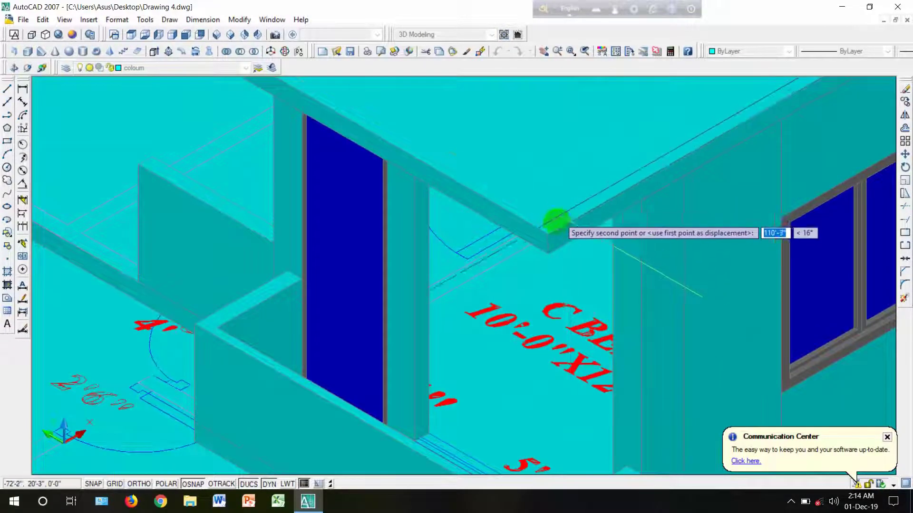
{"action": "left_click", "coordinate": [548, 231]}
{"action": "scroll", "coordinate": [493, 273], "scroll_direction": "down", "scroll_amount": 8}
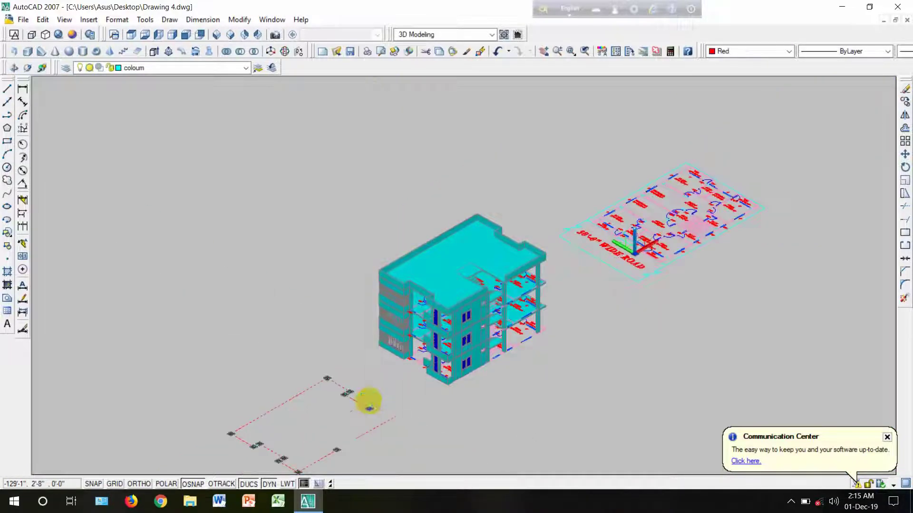
Step: Examine the house from all sides and from above, checking how the parapet wall fits the roof edge and stair opening
{"action": "scroll", "coordinate": [434, 255], "scroll_direction": "up", "scroll_amount": 6}
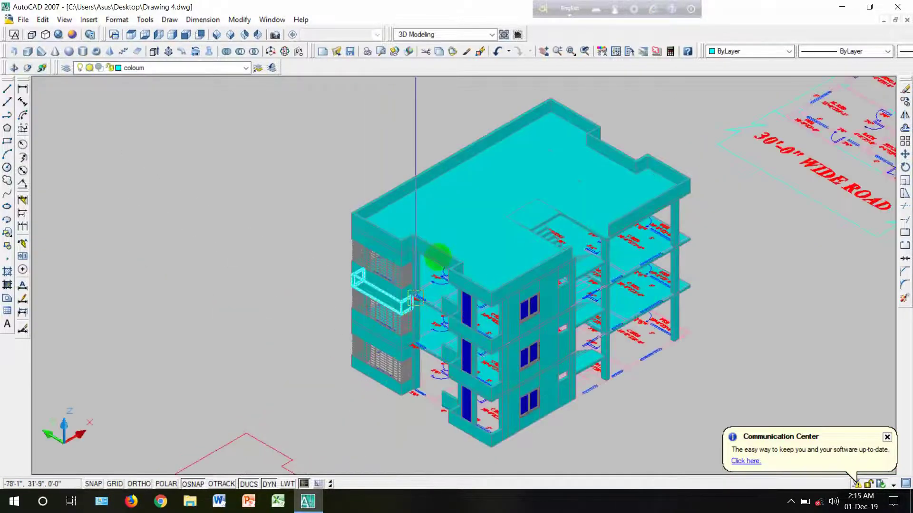
{"action": "middle_click_drag", "start_coordinate": [554, 254], "coordinate": [377, 292]}
{"action": "scroll", "coordinate": [515, 249], "scroll_direction": "down", "scroll_amount": 4}
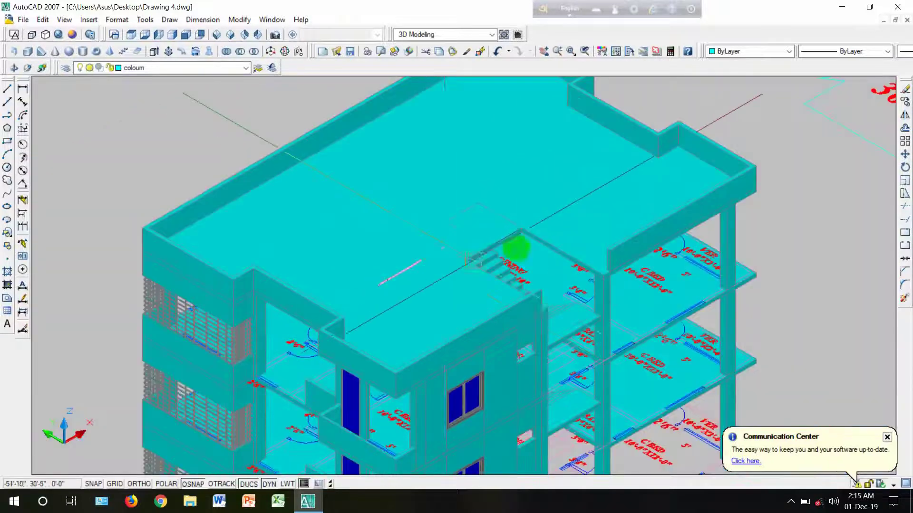
{"action": "scroll", "coordinate": [607, 190], "scroll_direction": "down", "scroll_amount": 2}
{"action": "middle_click_drag", "start_coordinate": [607, 191], "coordinate": [613, 206]}
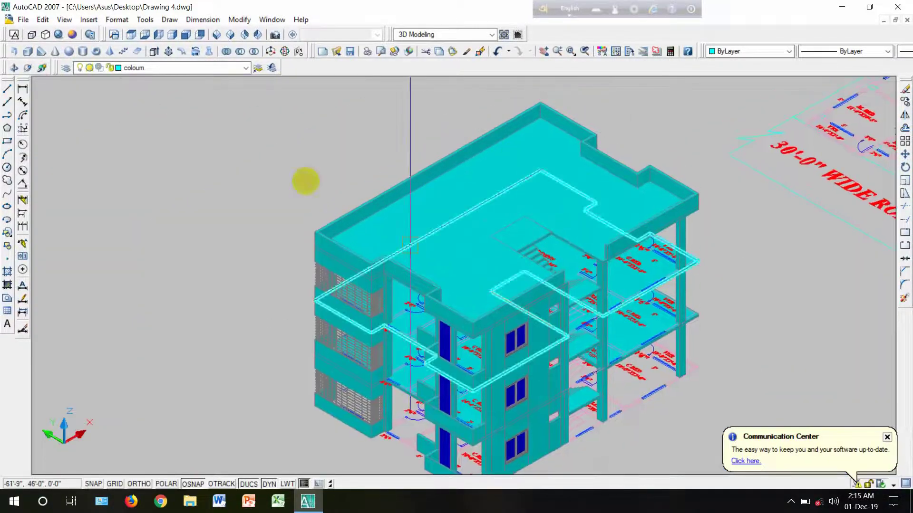
{"action": "left_click", "coordinate": [14, 68]}
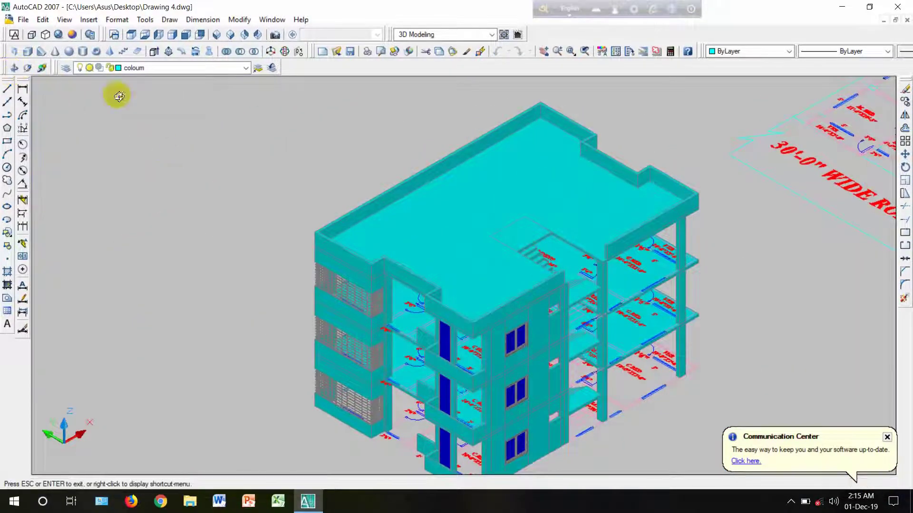
{"action": "left_click_drag", "start_coordinate": [200, 228], "coordinate": [17, 200]}
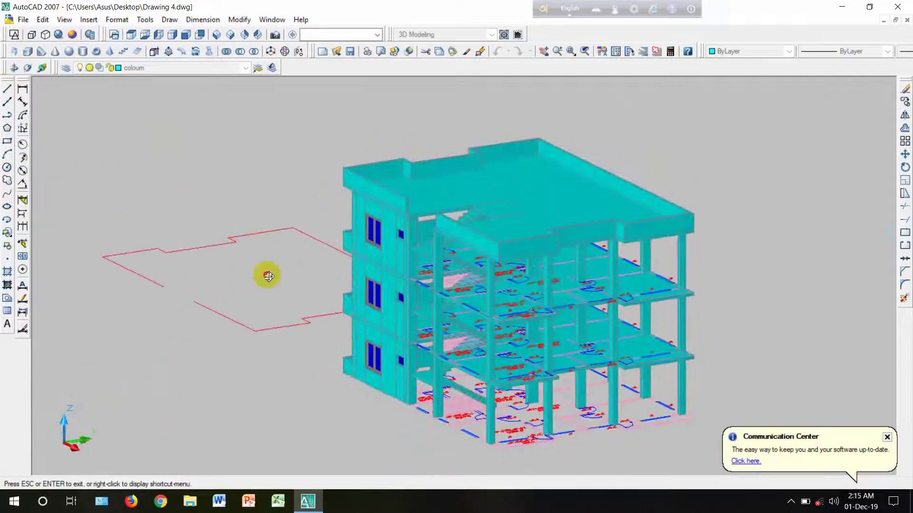
{"action": "left_click_drag", "start_coordinate": [267, 275], "coordinate": [110, 269]}
{"action": "left_click_drag", "start_coordinate": [225, 319], "coordinate": [120, 301]}
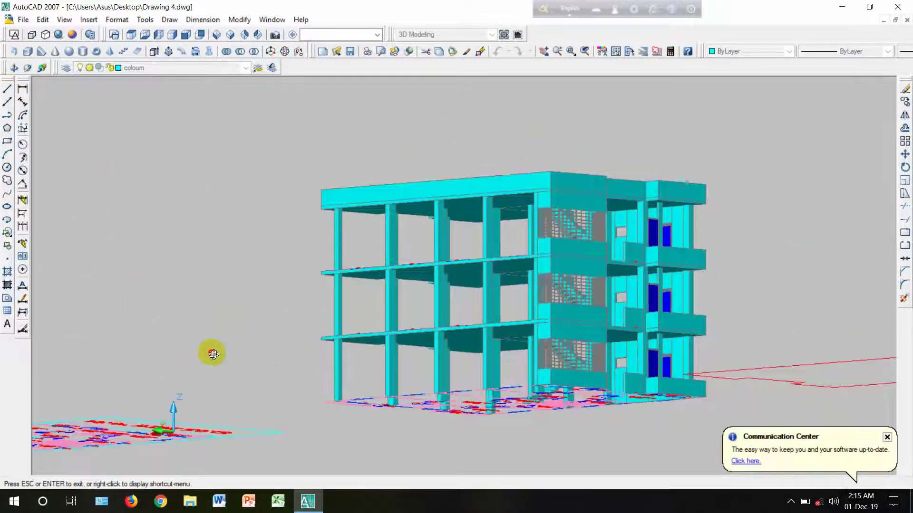
{"action": "left_click_drag", "start_coordinate": [213, 354], "coordinate": [276, 372]}
{"action": "left_click_drag", "start_coordinate": [376, 382], "coordinate": [209, 376]}
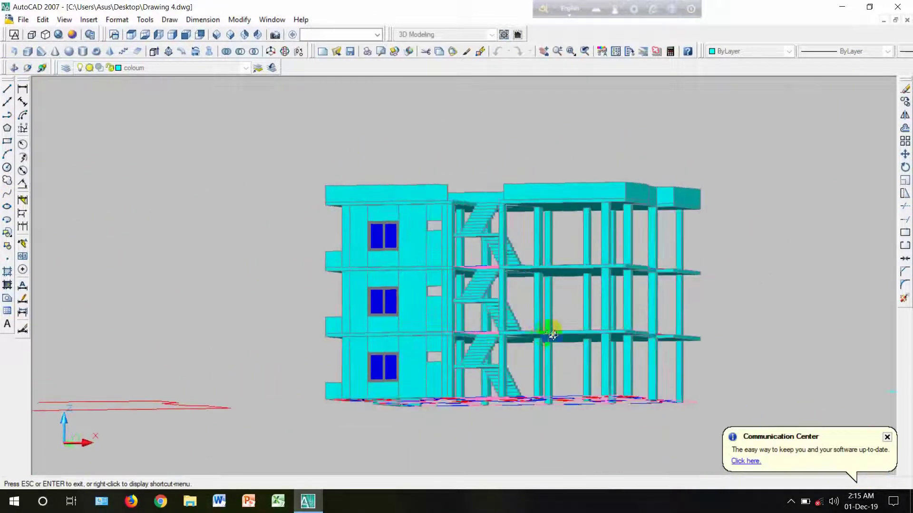
{"action": "left_click_drag", "start_coordinate": [550, 328], "coordinate": [437, 357]}
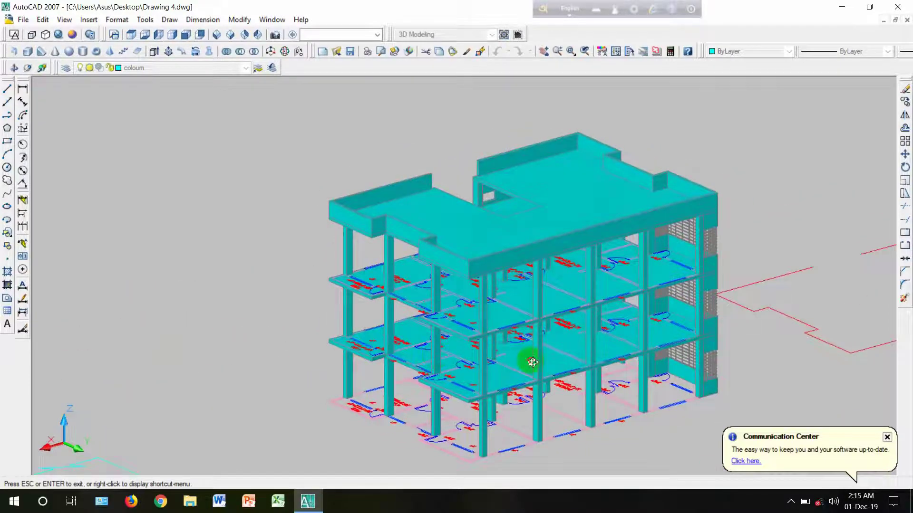
{"action": "left_click_drag", "start_coordinate": [532, 362], "coordinate": [504, 303]}
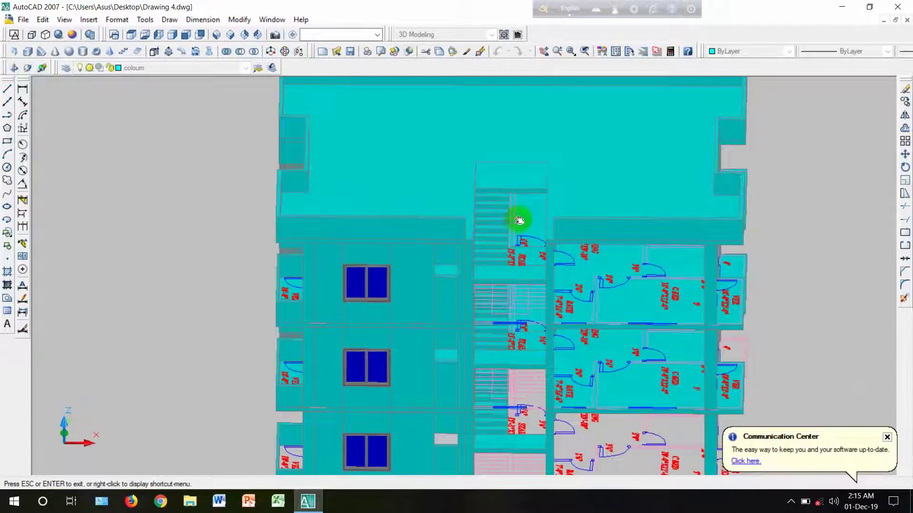
{"action": "left_click_drag", "start_coordinate": [519, 220], "coordinate": [446, 415]}
{"action": "key", "text": "Escape"}
{"action": "mouse_move", "coordinate": [439, 379]}
{"action": "left_mouse_down"}
{"action": "mouse_move", "coordinate": [432, 306]}
{"action": "mouse_move", "coordinate": [534, 403]}
{"action": "mouse_move", "coordinate": [591, 381]}
{"action": "mouse_move", "coordinate": [587, 329]}
{"action": "left_mouse_up"}
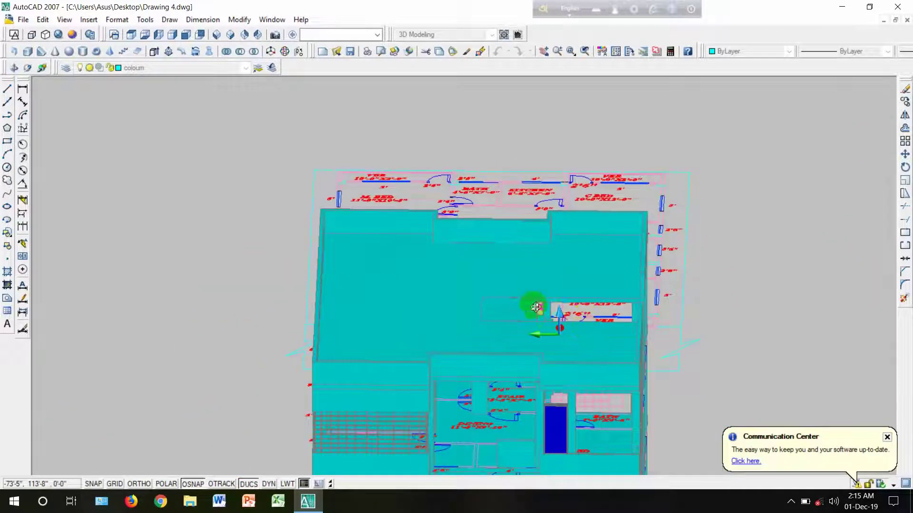
{"action": "key", "text": "Escape"}
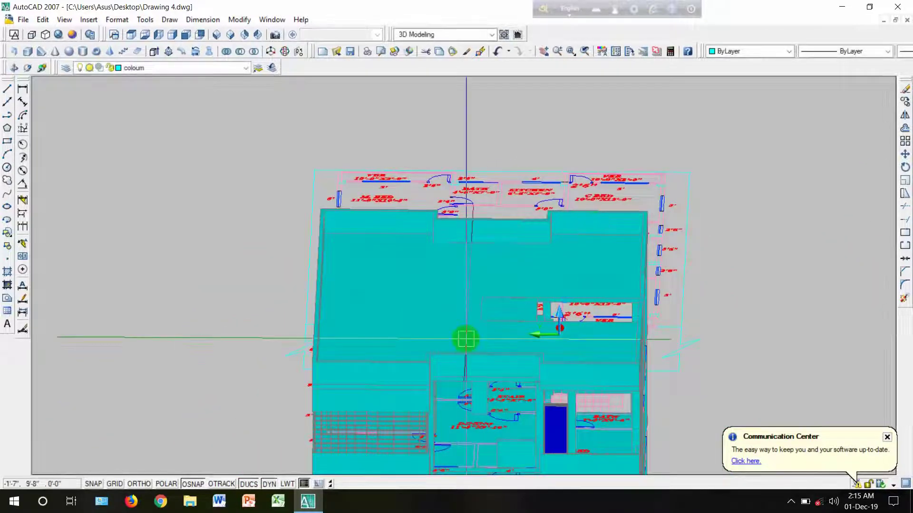
Step: Show the model from the top in 2D wireframe display, framing the stair area of the house plan
{"action": "scroll", "coordinate": [465, 334], "scroll_direction": "down", "scroll_amount": 4}
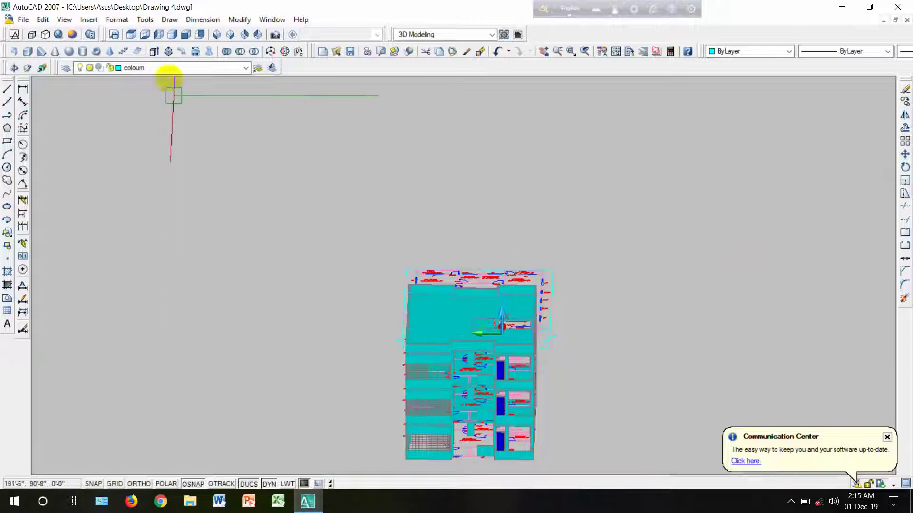
{"action": "left_click", "coordinate": [131, 34]}
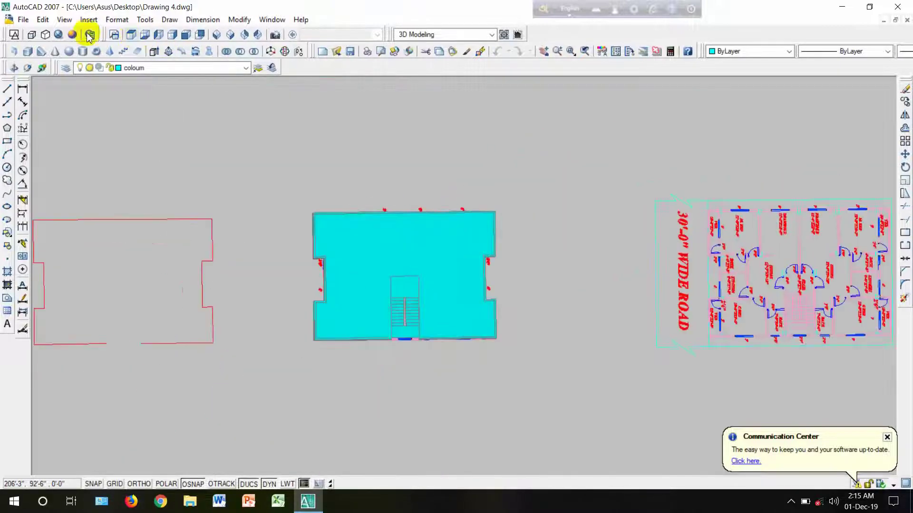
{"action": "left_click", "coordinate": [14, 35]}
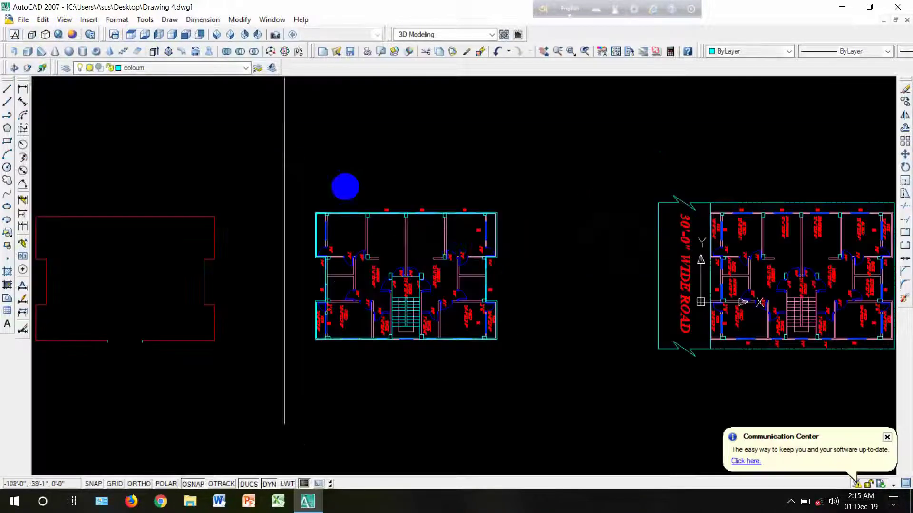
{"action": "scroll", "coordinate": [418, 295], "scroll_direction": "up", "scroll_amount": 4}
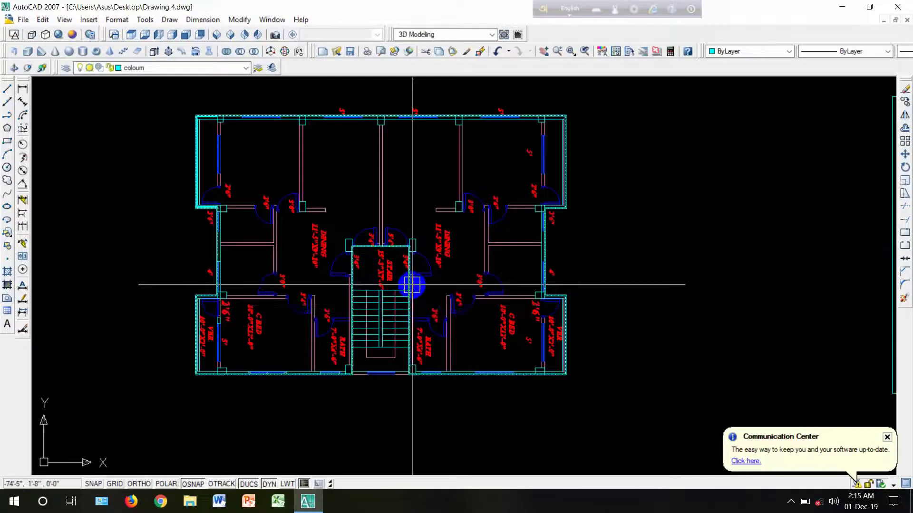
{"action": "middle_click_drag", "start_coordinate": [337, 273], "coordinate": [348, 255]}
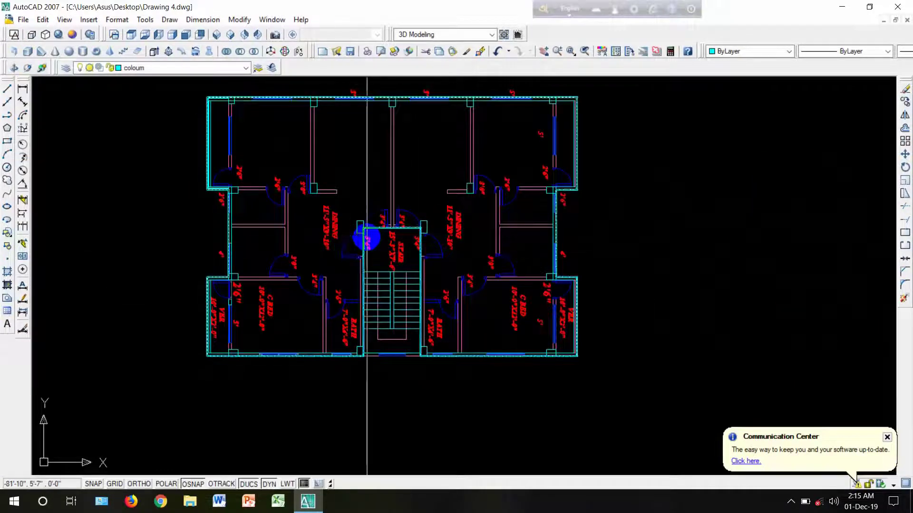
{"action": "scroll", "coordinate": [367, 238], "scroll_direction": "up", "scroll_amount": 4}
{"action": "scroll", "coordinate": [377, 239], "scroll_direction": "down", "scroll_amount": 3}
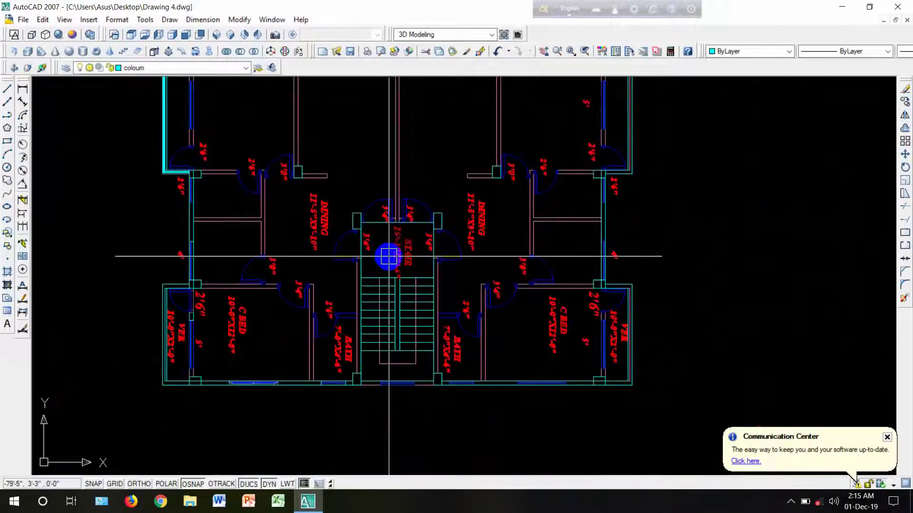
{"action": "type", "text": "bo"}
{"action": "key", "text": "Return"}
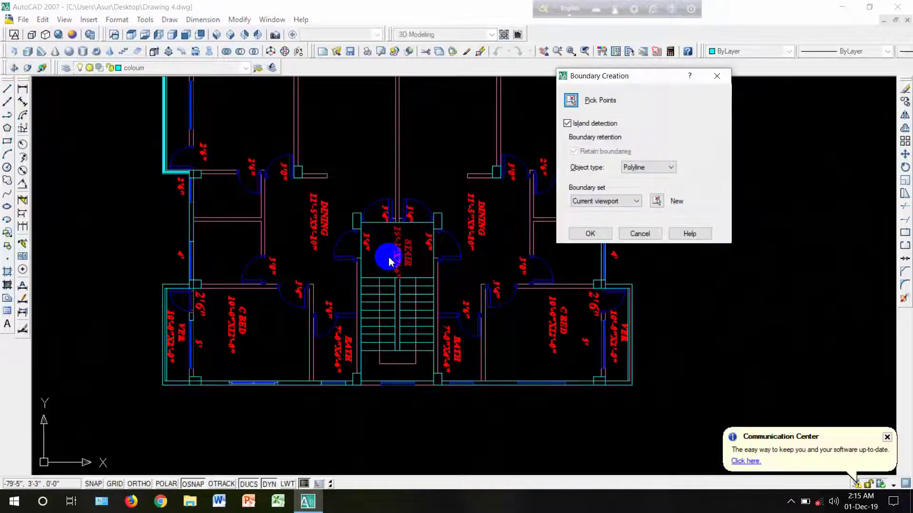
{"action": "left_click", "coordinate": [572, 100]}
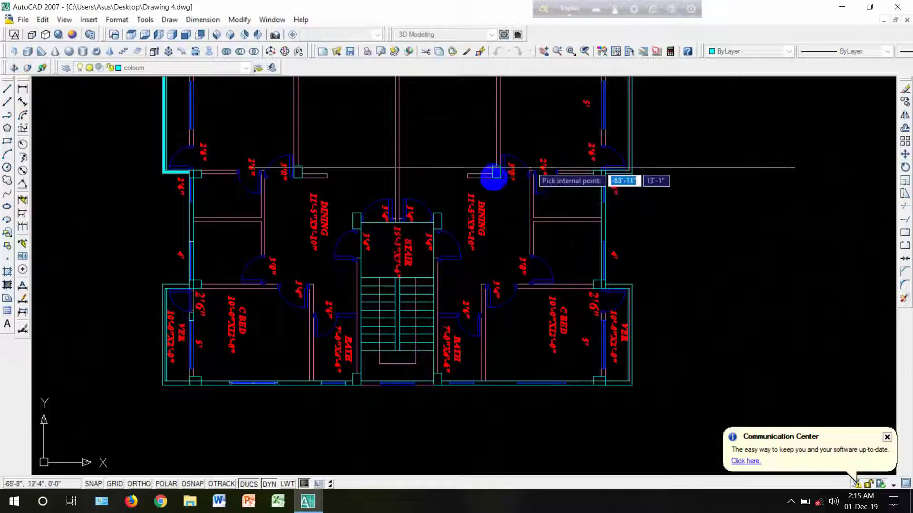
{"action": "key", "text": "Escape"}
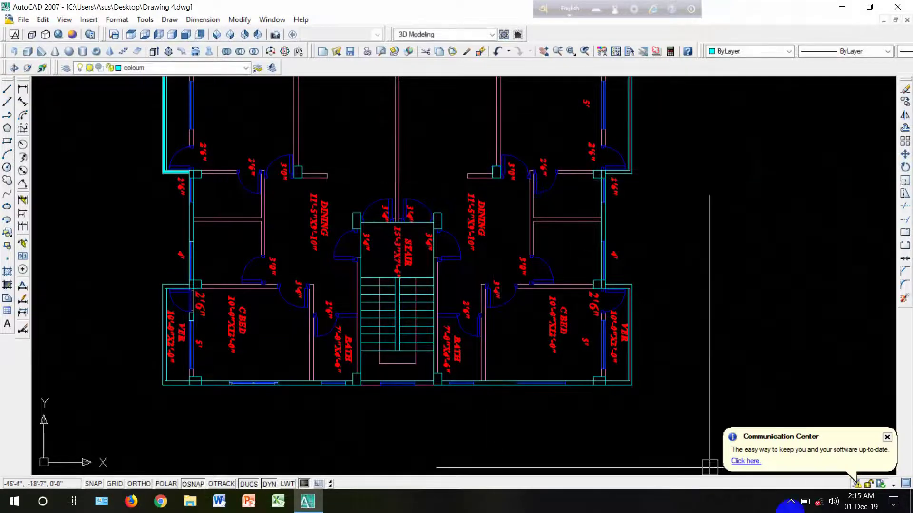
{"action": "left_click", "coordinate": [791, 503]}
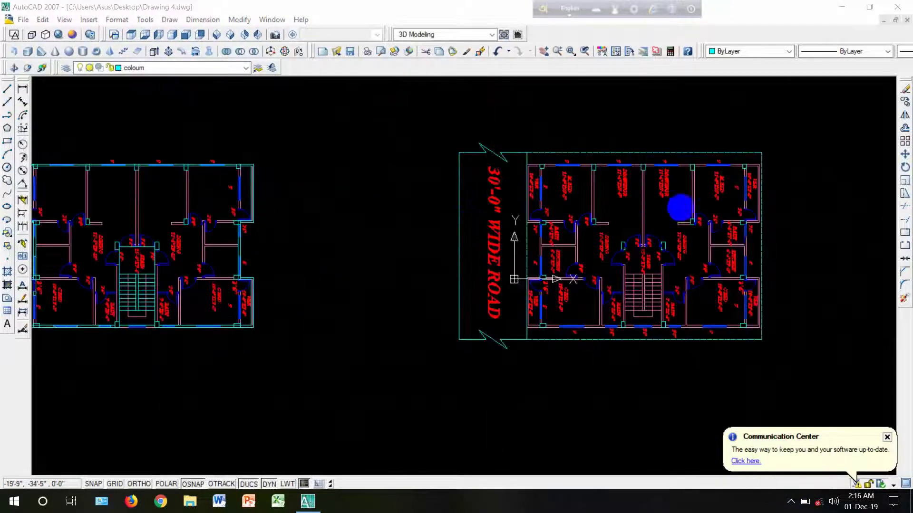
Step: Create polyline boundaries inside the four columns around the stair in the floor plan beside the 30'-0" wide road
{"action": "scroll", "coordinate": [699, 195], "scroll_direction": "up", "scroll_amount": 3}
{"action": "scroll", "coordinate": [386, 183], "scroll_direction": "down", "scroll_amount": 6}
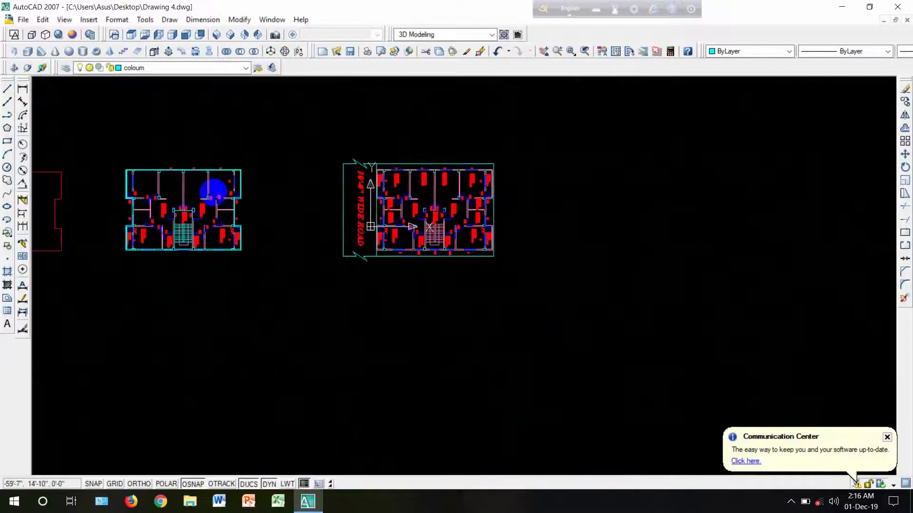
{"action": "scroll", "coordinate": [402, 206], "scroll_direction": "up", "scroll_amount": 5}
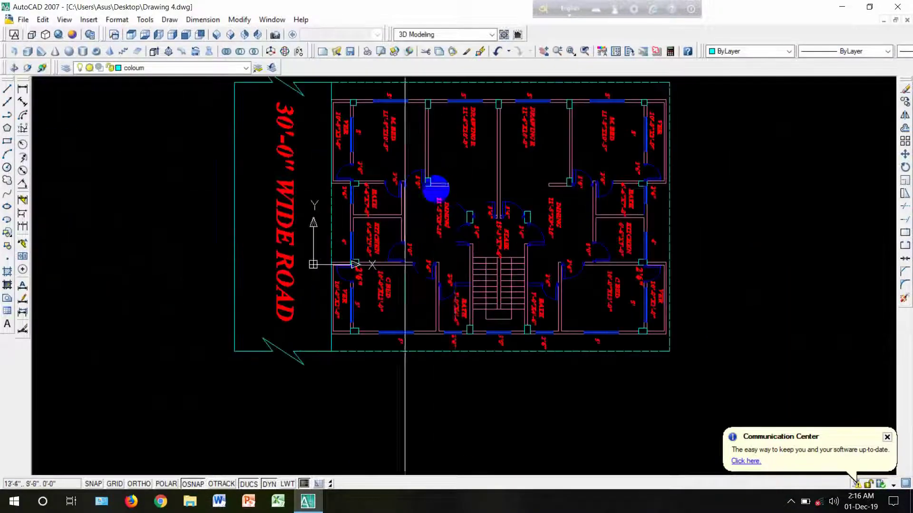
{"action": "scroll", "coordinate": [483, 213], "scroll_direction": "up", "scroll_amount": 4}
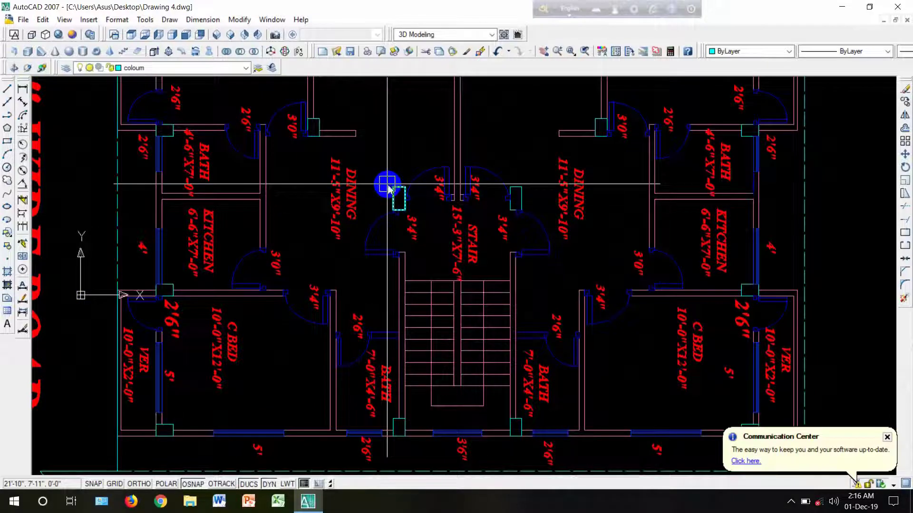
{"action": "type", "text": "bo"}
{"action": "key", "text": "Return"}
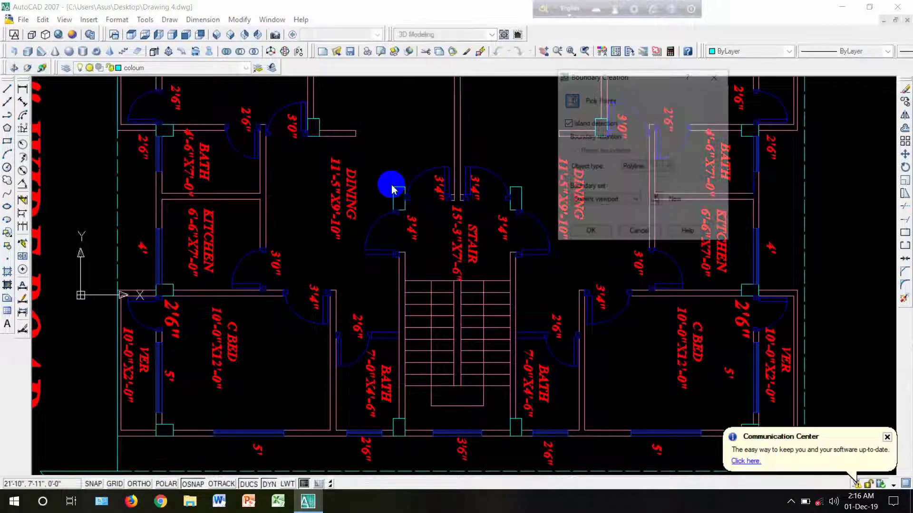
{"action": "left_click", "coordinate": [570, 100]}
{"action": "scroll", "coordinate": [462, 184], "scroll_direction": "down", "scroll_amount": 4}
{"action": "middle_click_drag", "start_coordinate": [473, 198], "coordinate": [476, 272]}
{"action": "scroll", "coordinate": [475, 254], "scroll_direction": "up", "scroll_amount": 2}
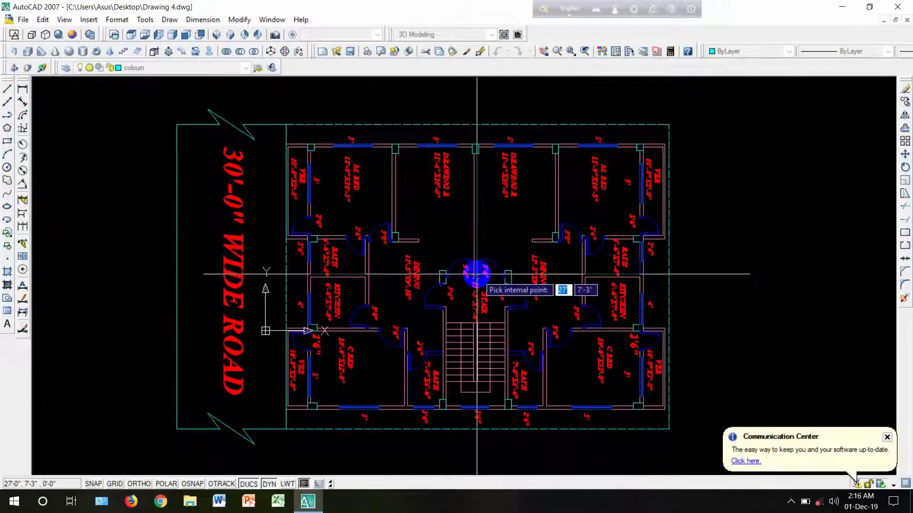
{"action": "left_click", "coordinate": [442, 274]}
{"action": "left_click", "coordinate": [506, 276]}
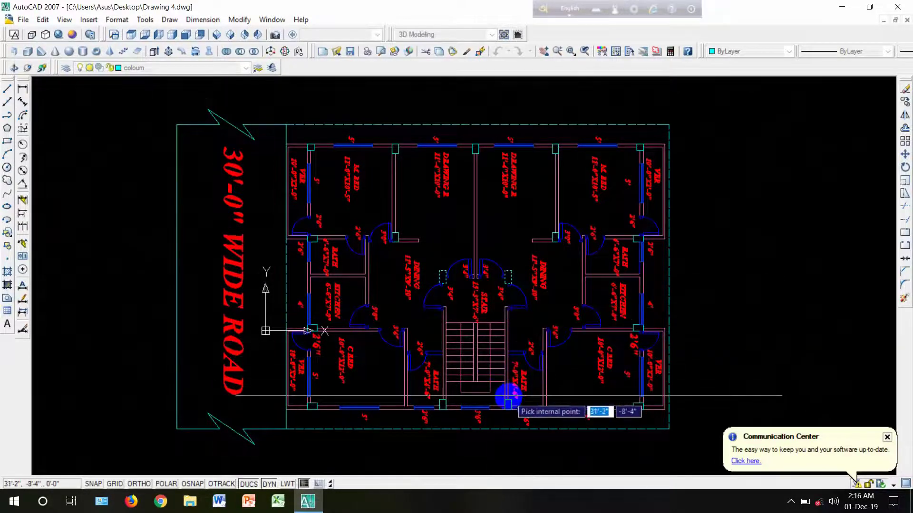
{"action": "left_click", "coordinate": [508, 403]}
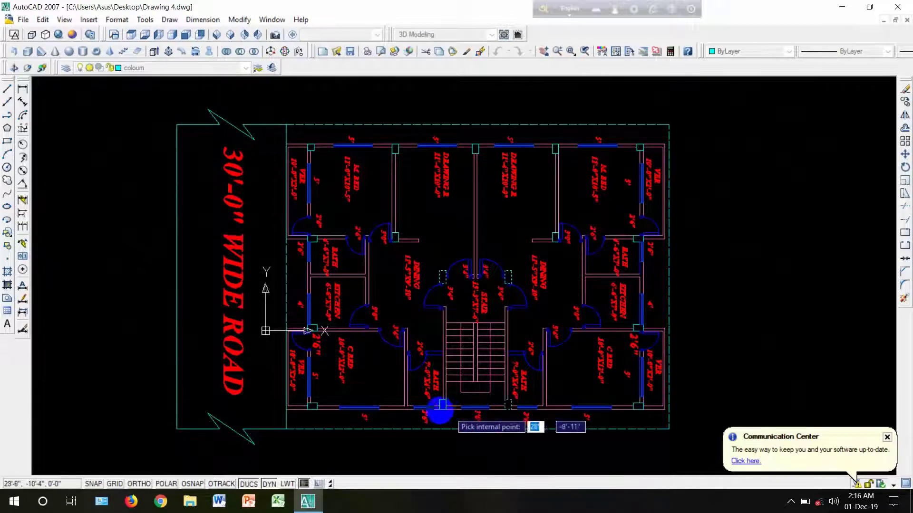
{"action": "left_click", "coordinate": [442, 405]}
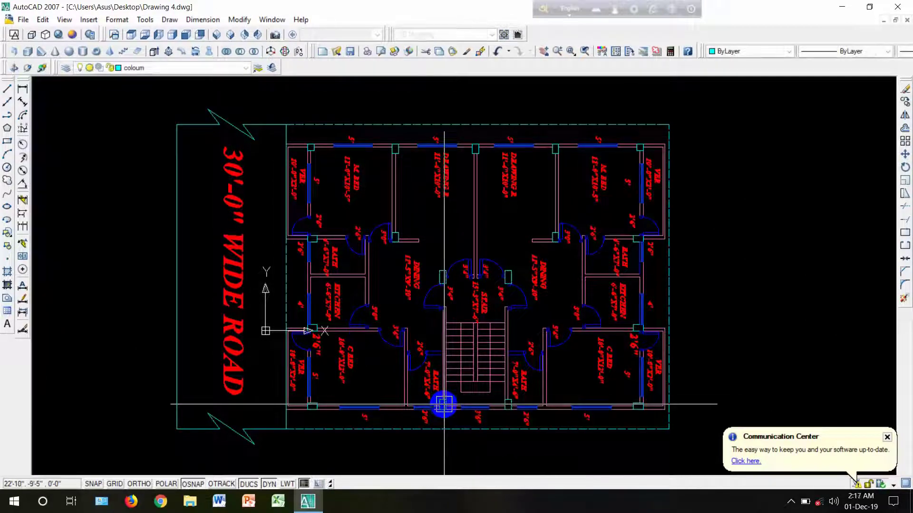
Step: Extrude the four column outlines around the stair to a height of 8 feet
{"action": "scroll", "coordinate": [443, 404], "scroll_direction": "up", "scroll_amount": 3}
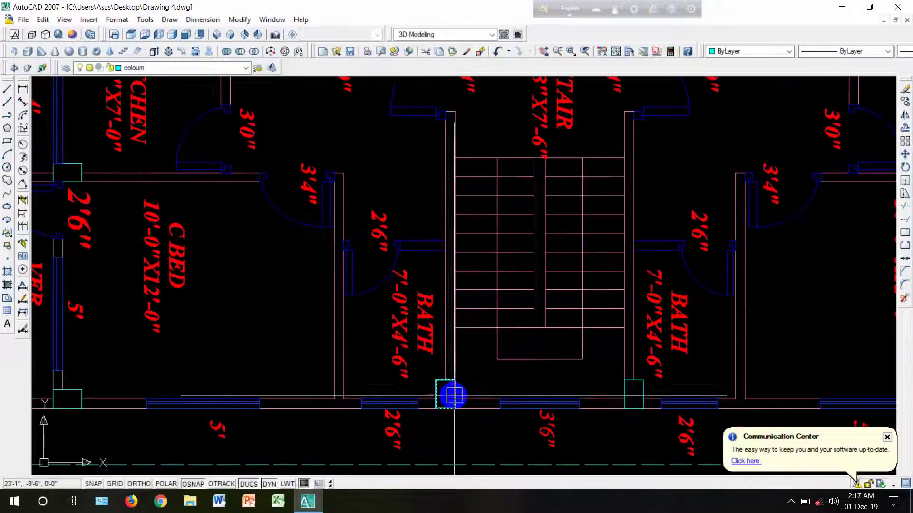
{"action": "scroll", "coordinate": [460, 177], "scroll_direction": "down", "scroll_amount": 3}
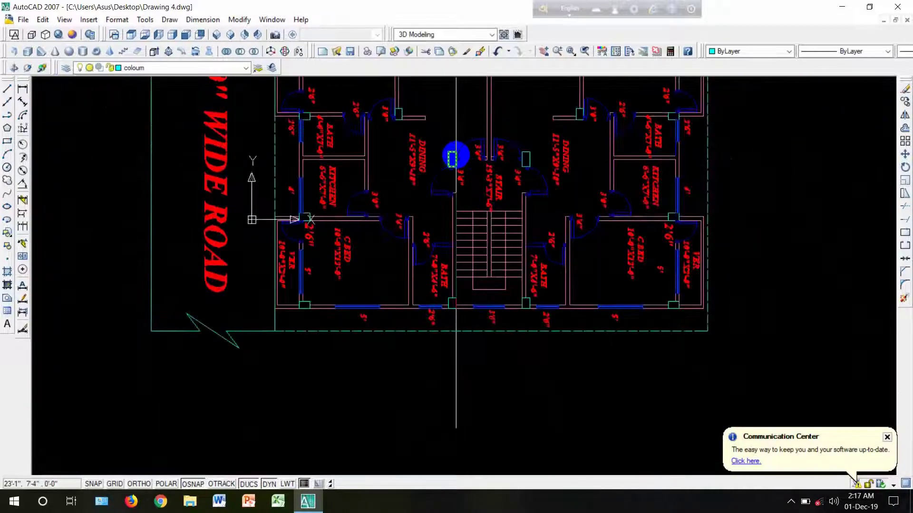
{"action": "scroll", "coordinate": [456, 155], "scroll_direction": "up", "scroll_amount": 3}
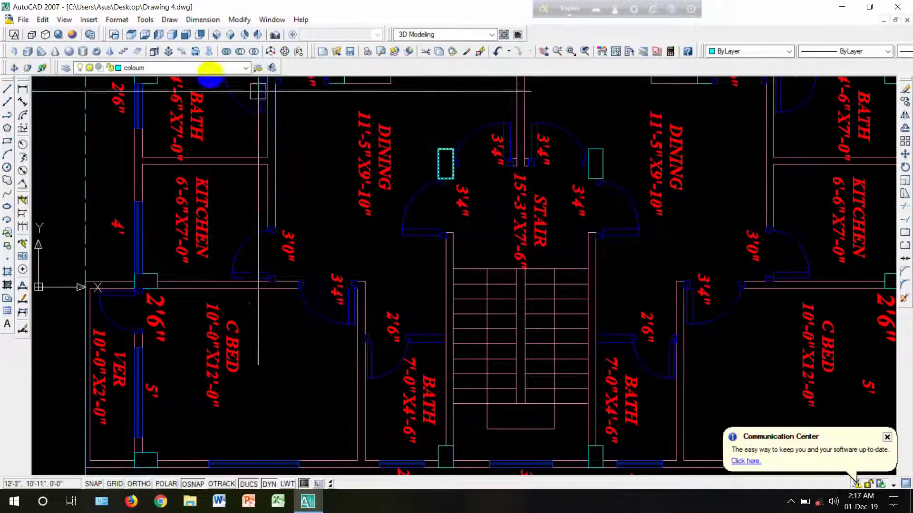
{"action": "left_click", "coordinate": [157, 51]}
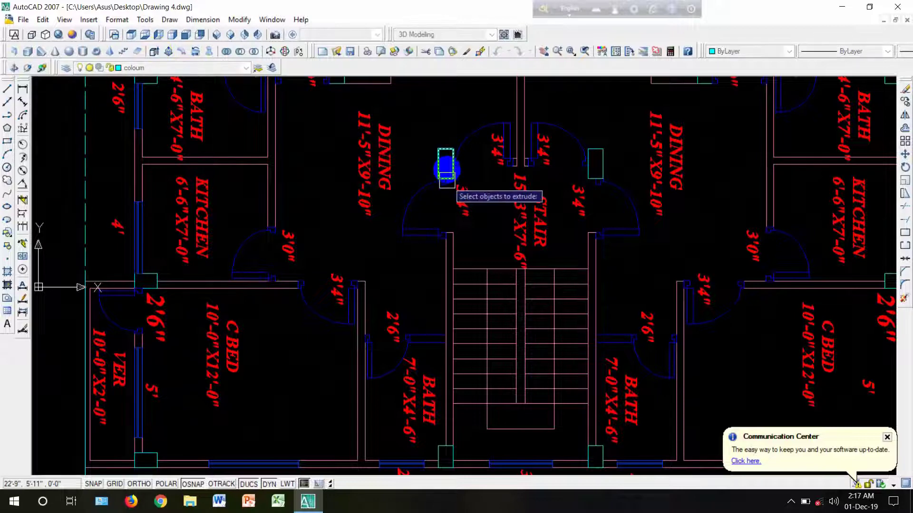
{"action": "left_click", "coordinate": [444, 157]}
{"action": "scroll", "coordinate": [594, 152], "scroll_direction": "down", "scroll_amount": 3}
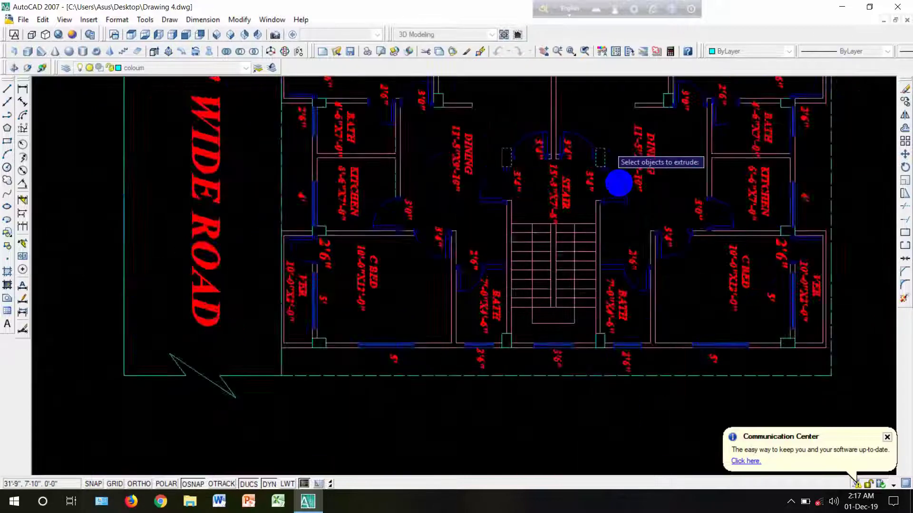
{"action": "scroll", "coordinate": [624, 326], "scroll_direction": "down", "scroll_amount": 1}
{"action": "scroll", "coordinate": [623, 326], "scroll_direction": "up", "scroll_amount": 4}
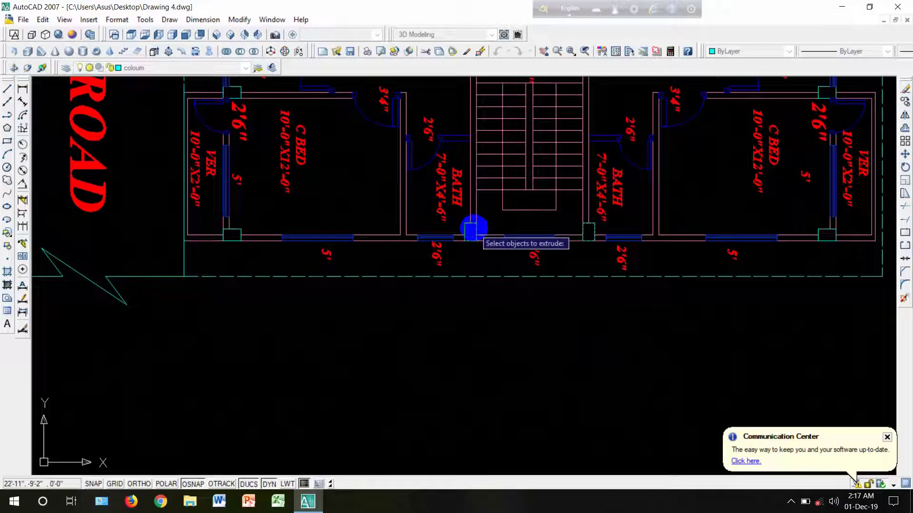
{"action": "key", "text": "Return"}
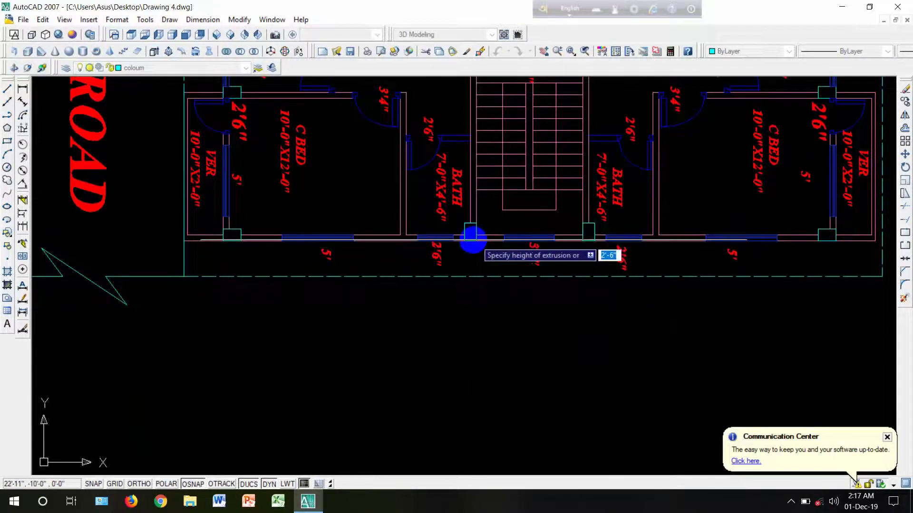
{"action": "scroll", "coordinate": [473, 237], "scroll_direction": "up", "scroll_amount": 2}
{"action": "left_click", "coordinate": [479, 242]}
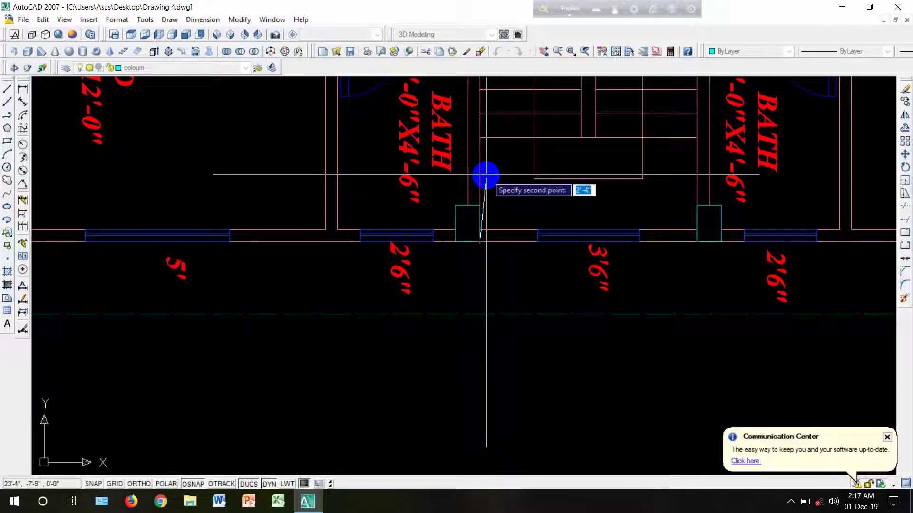
{"action": "type", "text": "8"}
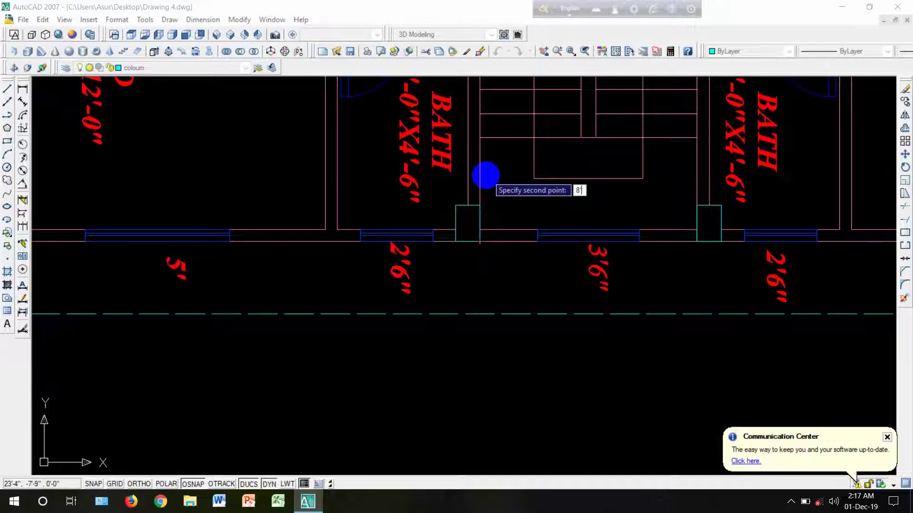
{"action": "key", "text": "Return"}
Step: Display the extruded stair columns in a southwest isometric view with the Realistic visual style
{"action": "scroll", "coordinate": [486, 175], "scroll_direction": "down", "scroll_amount": 5}
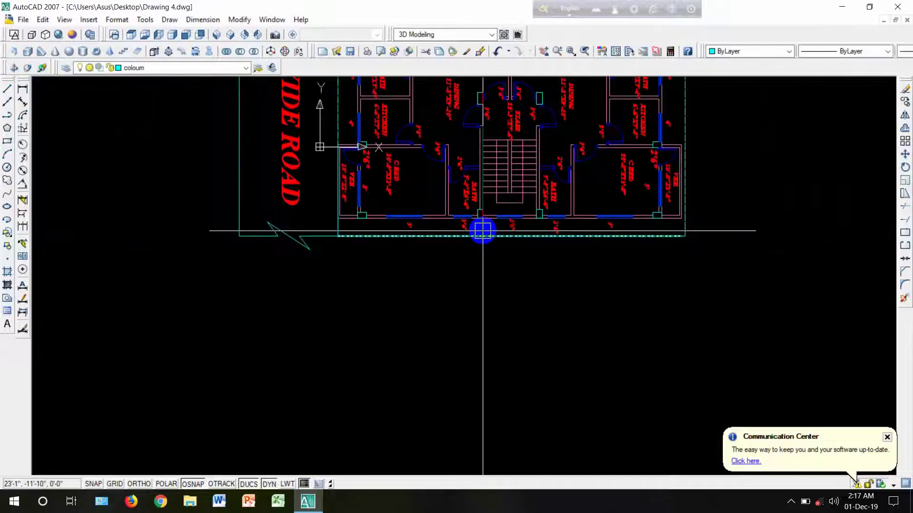
{"action": "left_click", "coordinate": [215, 36]}
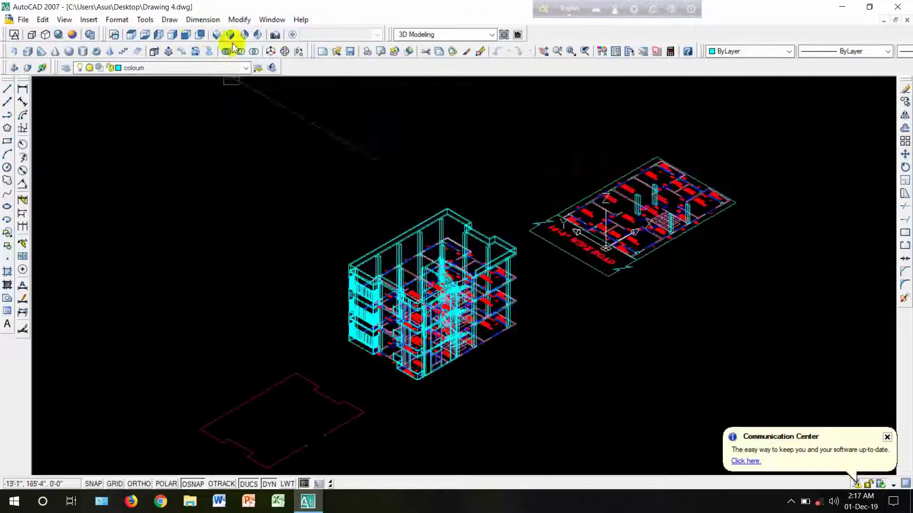
{"action": "scroll", "coordinate": [685, 205], "scroll_direction": "up", "scroll_amount": 6}
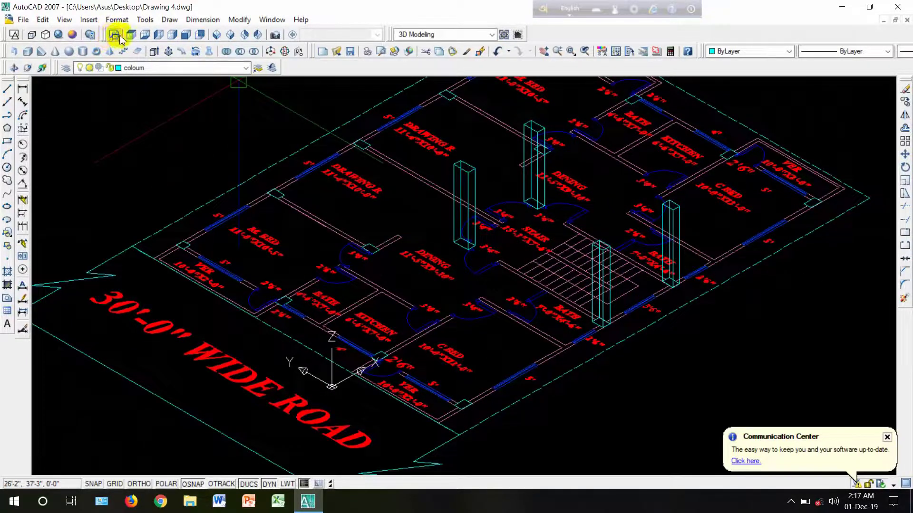
{"action": "left_click", "coordinate": [59, 35]}
{"action": "scroll", "coordinate": [554, 214], "scroll_direction": "up", "scroll_amount": 5}
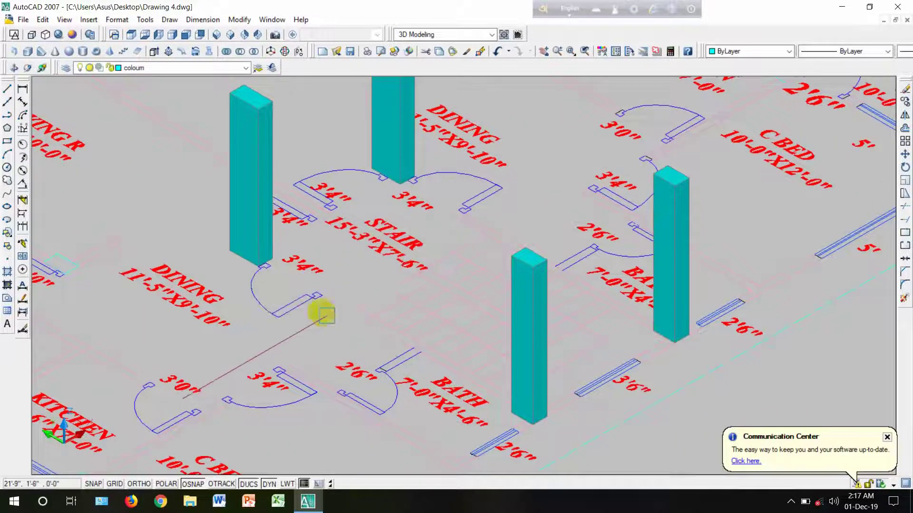
Step: Model an 8-foot-high, 5-inch-thick box wall between the two stair columns on the road side, ending at the far column face's midpoint
{"action": "scroll", "coordinate": [305, 295], "scroll_direction": "up", "scroll_amount": 2}
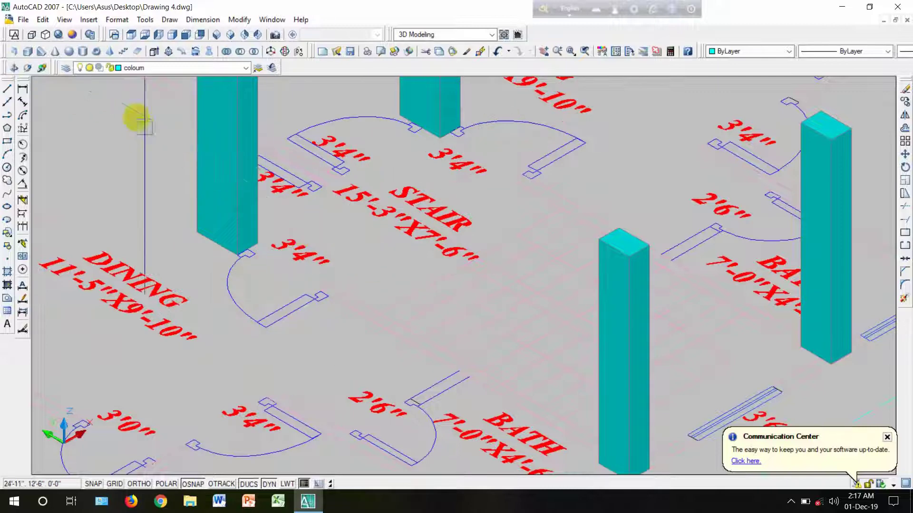
{"action": "left_click", "coordinate": [29, 51]}
{"action": "scroll", "coordinate": [261, 271], "scroll_direction": "up", "scroll_amount": 4}
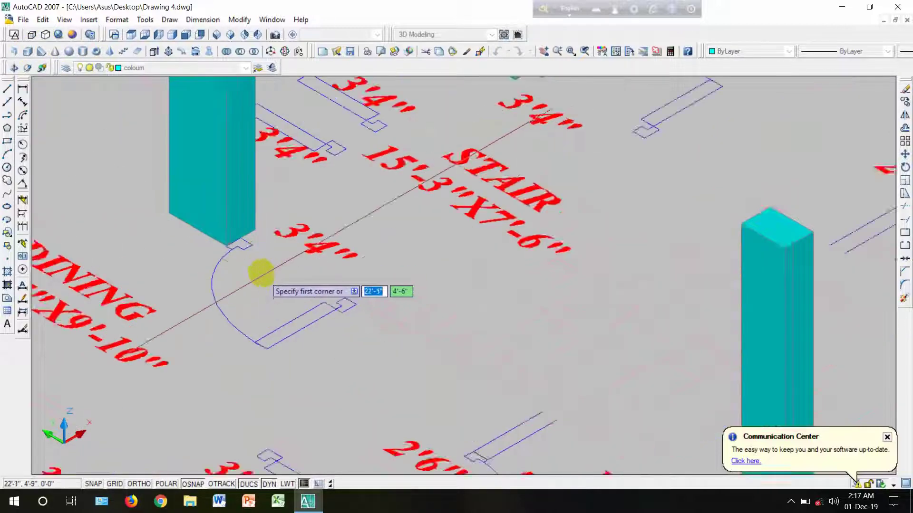
{"action": "scroll", "coordinate": [247, 233], "scroll_direction": "up", "scroll_amount": 2}
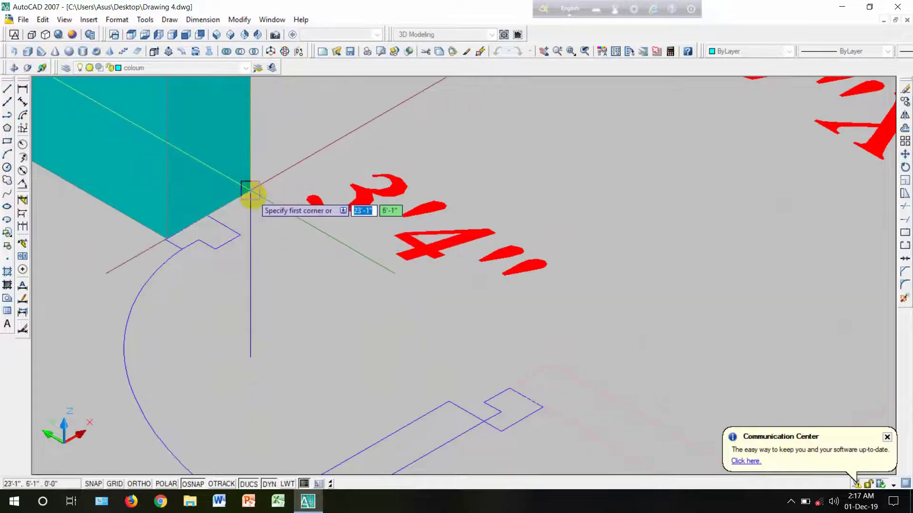
{"action": "scroll", "coordinate": [387, 306], "scroll_direction": "down", "scroll_amount": 5}
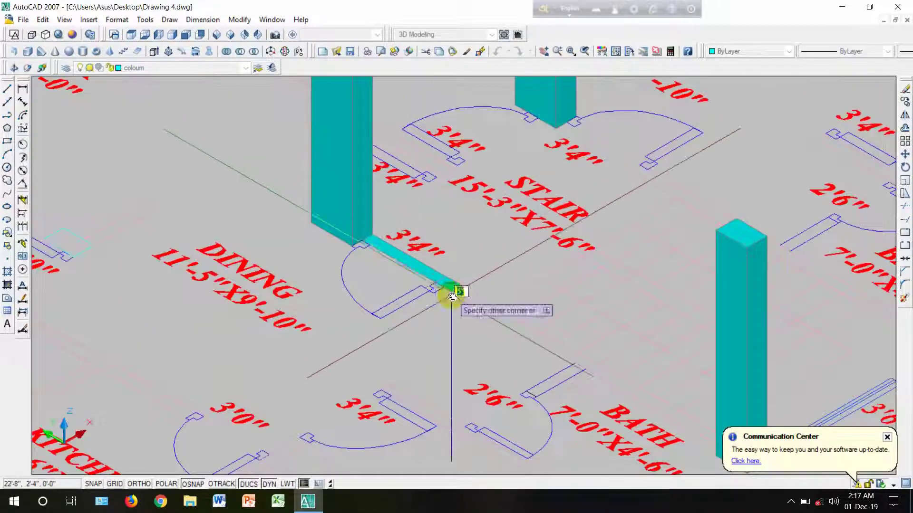
{"action": "middle_click_drag", "start_coordinate": [452, 292], "coordinate": [532, 342]}
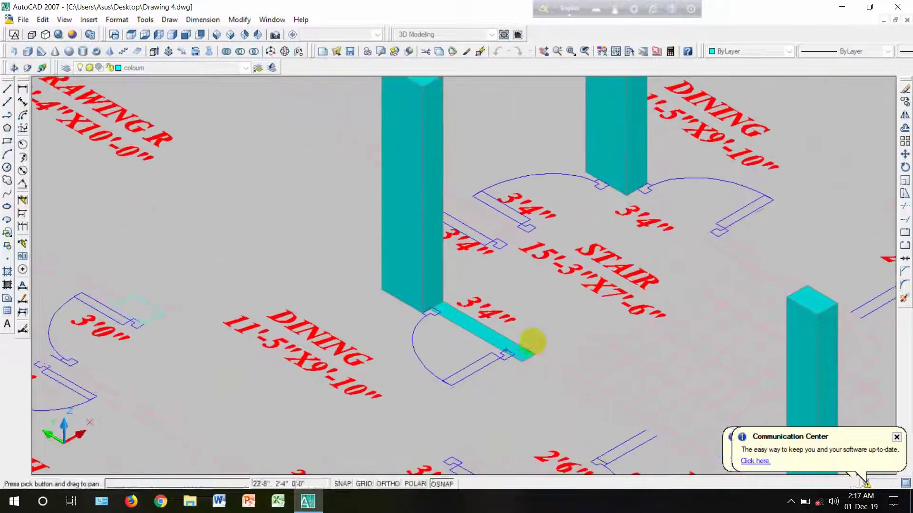
{"action": "left_click", "coordinate": [18, 70]}
{"action": "left_click_drag", "start_coordinate": [373, 322], "coordinate": [608, 357]}
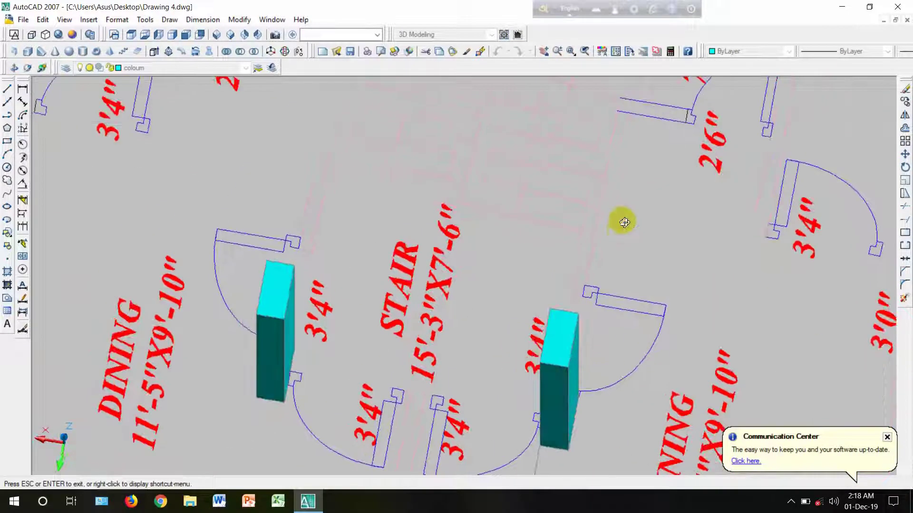
{"action": "middle_click_drag", "start_coordinate": [624, 223], "coordinate": [445, 493]}
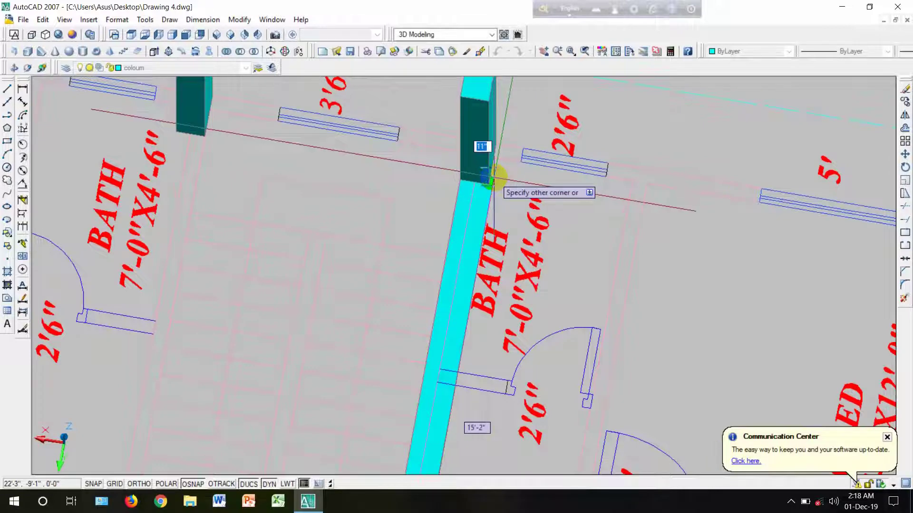
{"action": "scroll", "coordinate": [495, 178], "scroll_direction": "up", "scroll_amount": 5}
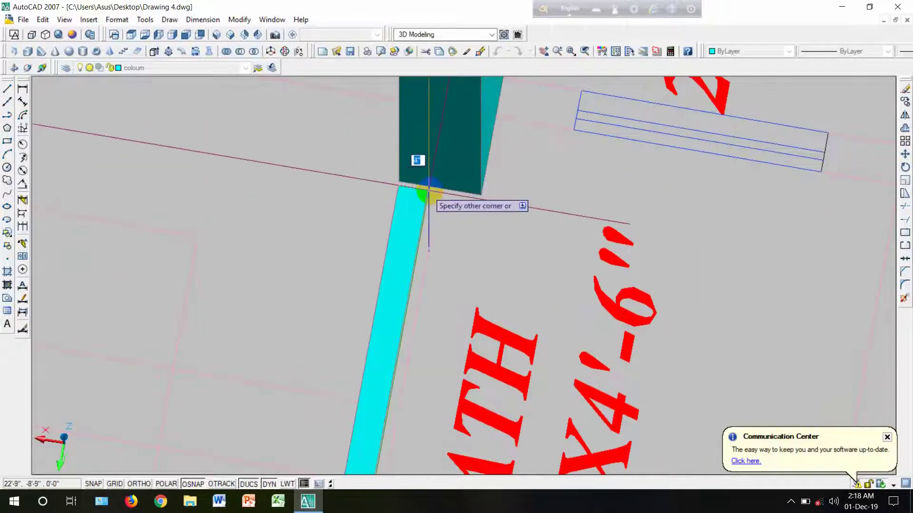
{"action": "scroll", "coordinate": [439, 188], "scroll_direction": "down", "scroll_amount": 5}
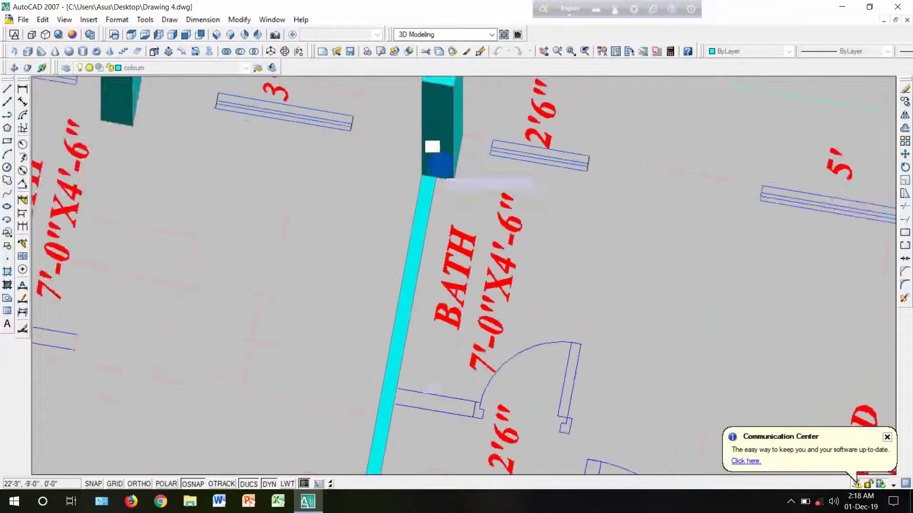
{"action": "scroll", "coordinate": [438, 185], "scroll_direction": "up", "scroll_amount": 6}
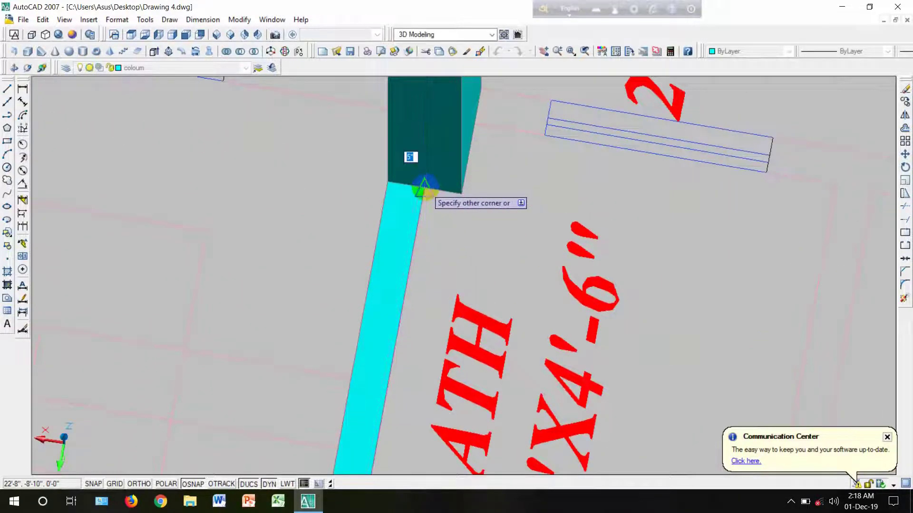
{"action": "scroll", "coordinate": [424, 191], "scroll_direction": "up", "scroll_amount": 2}
{"action": "left_click", "coordinate": [422, 189]}
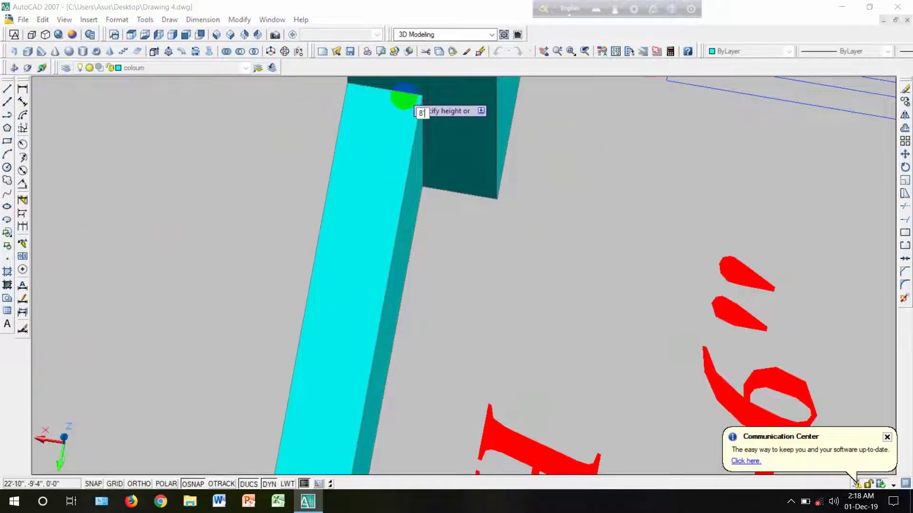
{"action": "key", "text": "Return"}
{"action": "scroll", "coordinate": [427, 141], "scroll_direction": "down", "scroll_amount": 5}
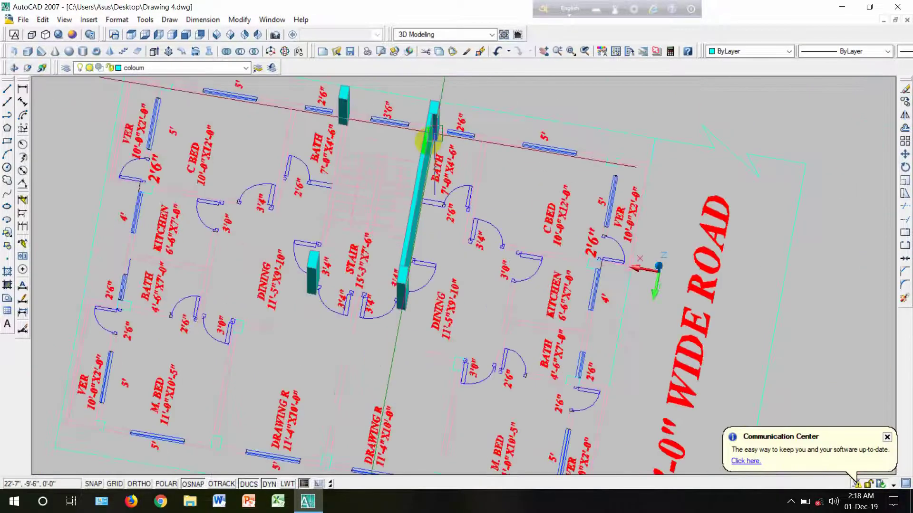
Step: Model a matching 5-inch-thick box wall, 8 feet high, between the two columns on the opposite side of the stair
{"action": "scroll", "coordinate": [296, 198], "scroll_direction": "up", "scroll_amount": 3}
{"action": "middle_click_drag", "start_coordinate": [351, 148], "coordinate": [349, 253]}
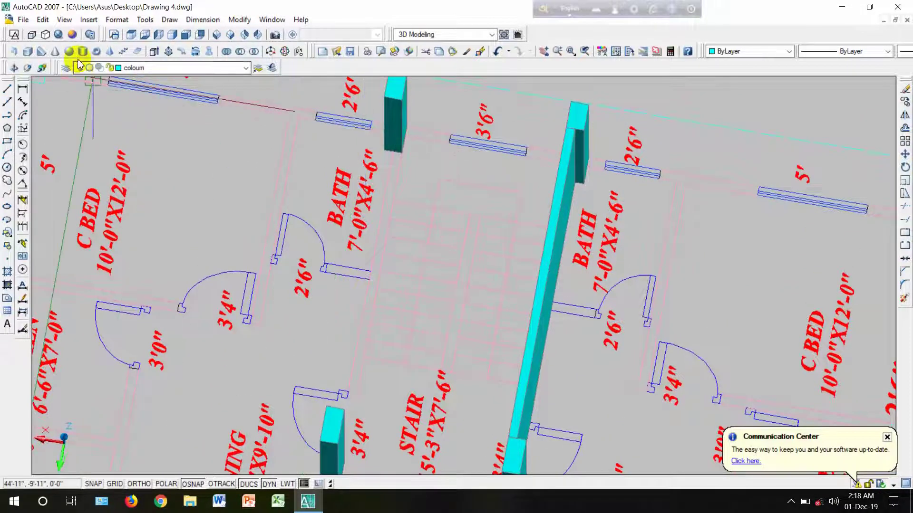
{"action": "scroll", "coordinate": [390, 143], "scroll_direction": "up", "scroll_amount": 4}
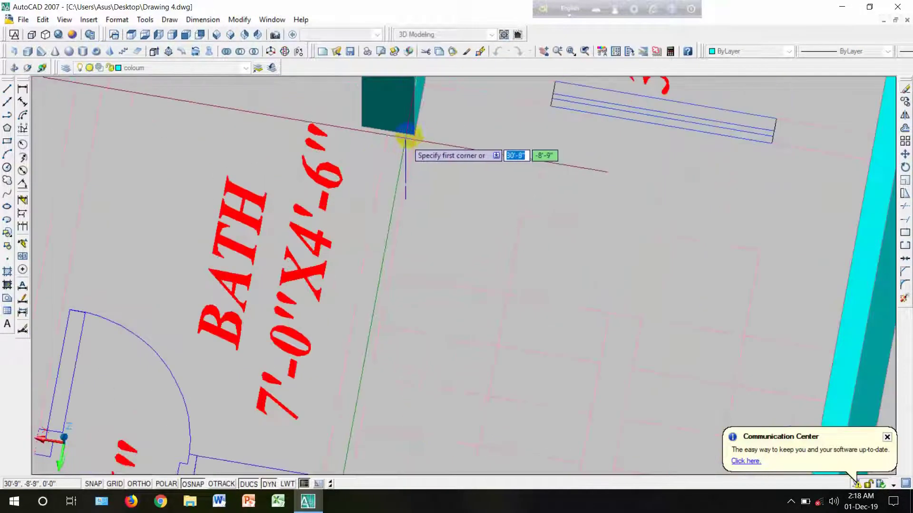
{"action": "left_click", "coordinate": [414, 135]}
{"action": "scroll", "coordinate": [406, 153], "scroll_direction": "down", "scroll_amount": 5}
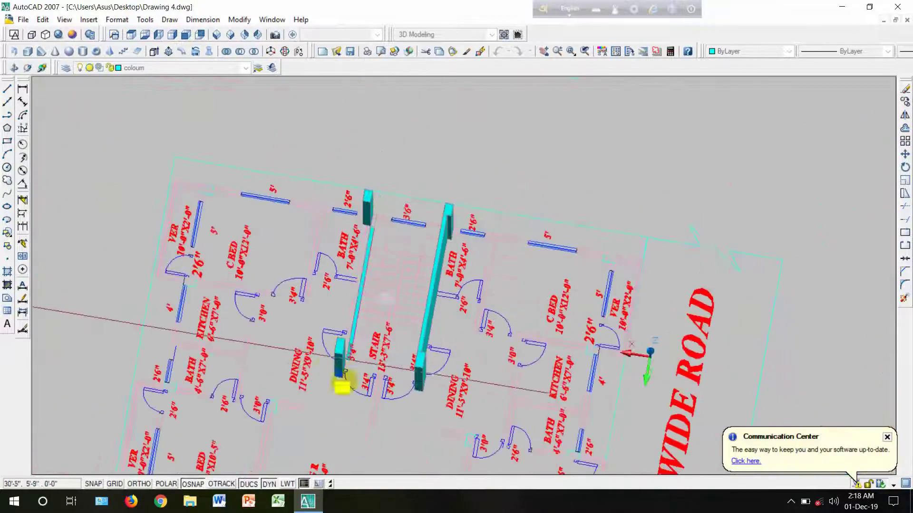
{"action": "scroll", "coordinate": [343, 377], "scroll_direction": "up", "scroll_amount": 3}
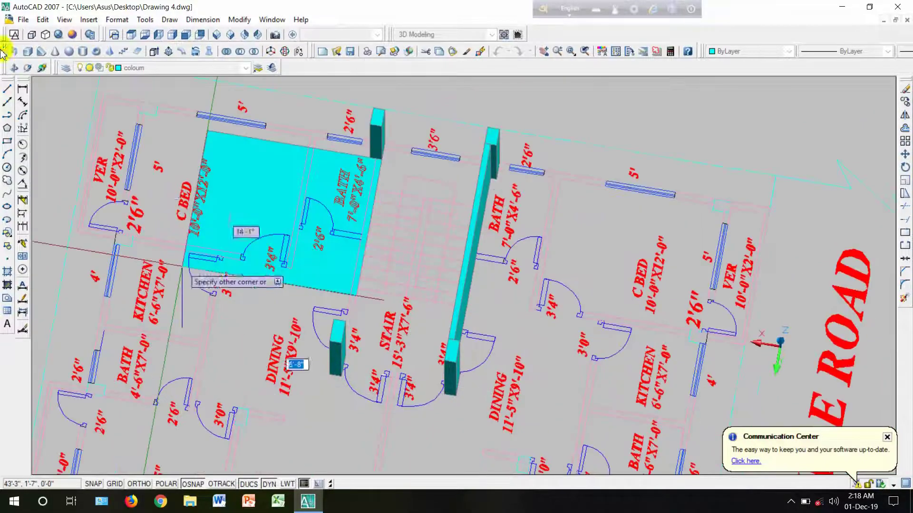
{"action": "left_click", "coordinate": [14, 69]}
{"action": "left_click_drag", "start_coordinate": [130, 265], "coordinate": [428, 201]}
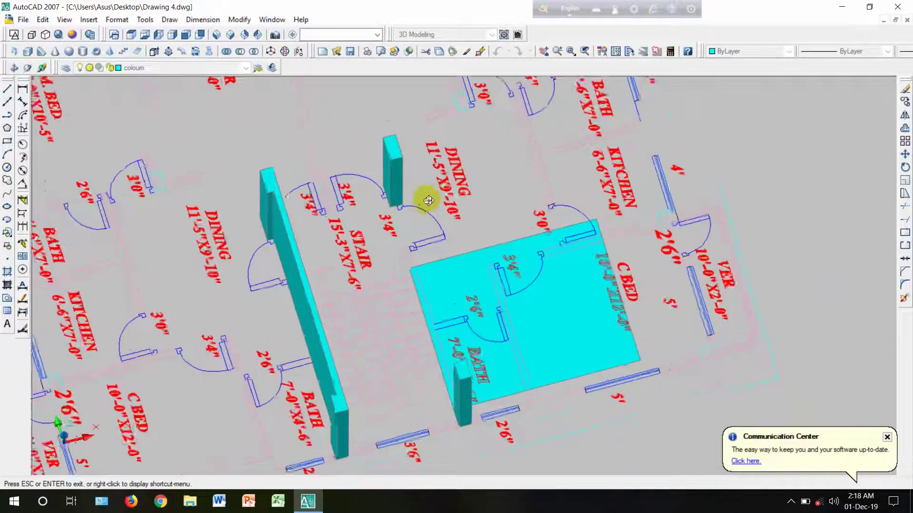
{"action": "scroll", "coordinate": [419, 200], "scroll_direction": "up", "scroll_amount": 2}
{"action": "key", "text": "Escape"}
{"action": "scroll", "coordinate": [394, 209], "scroll_direction": "up", "scroll_amount": 8}
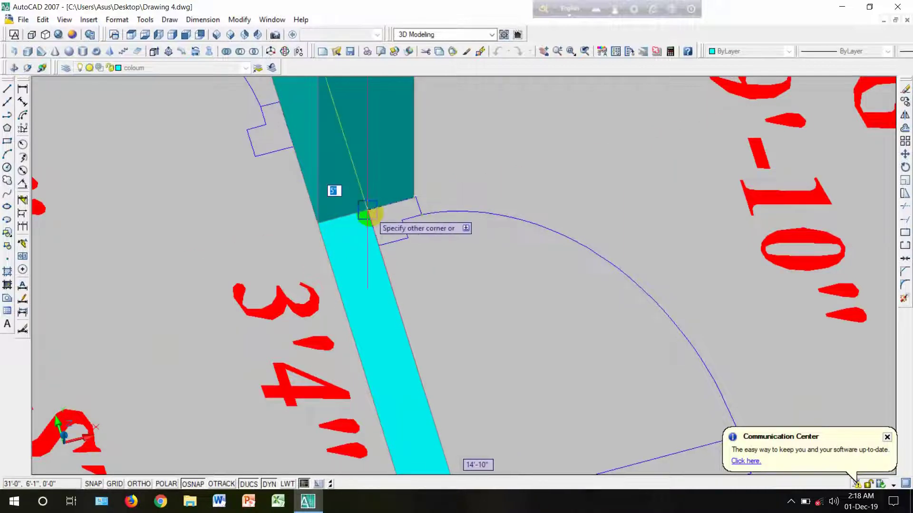
{"action": "left_click", "coordinate": [367, 212]}
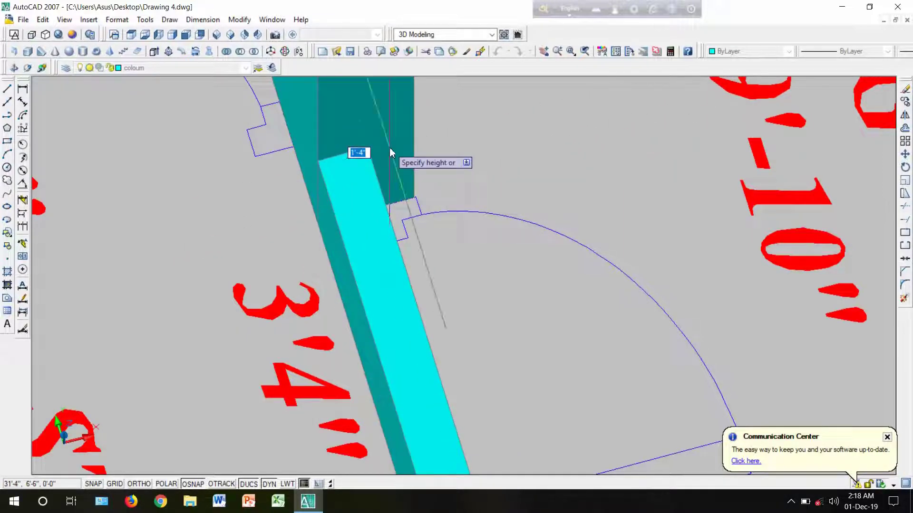
{"action": "type", "text": "8"}
{"action": "key", "text": "Return"}
{"action": "scroll", "coordinate": [387, 147], "scroll_direction": "down", "scroll_amount": 3}
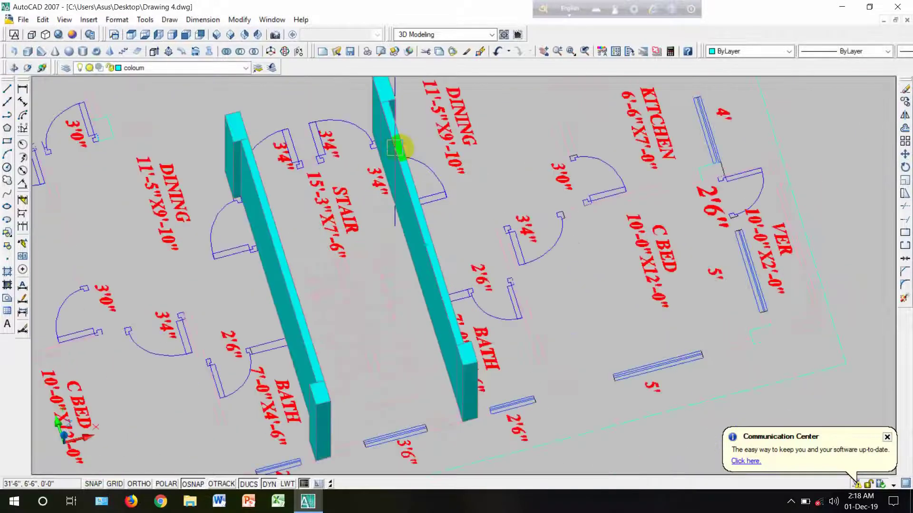
{"action": "key", "text": "super"}
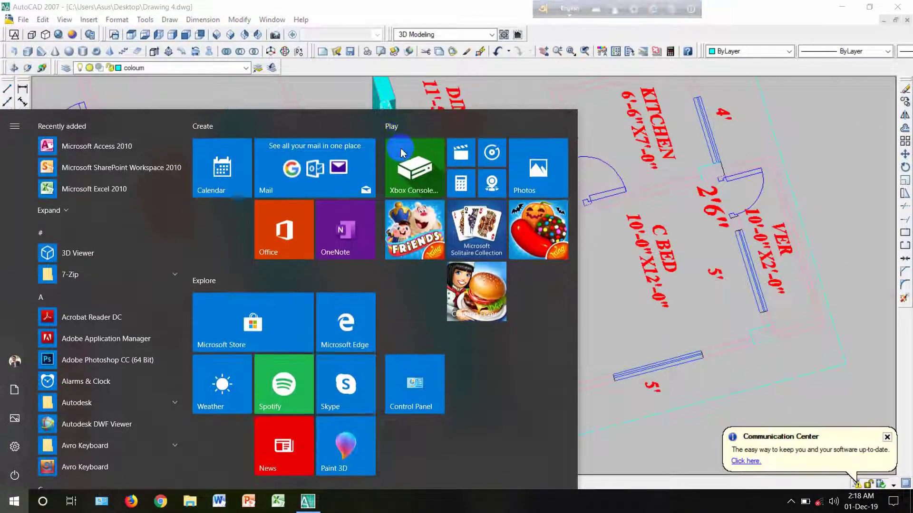
{"action": "key", "text": "super"}
{"action": "key", "text": "Return"}
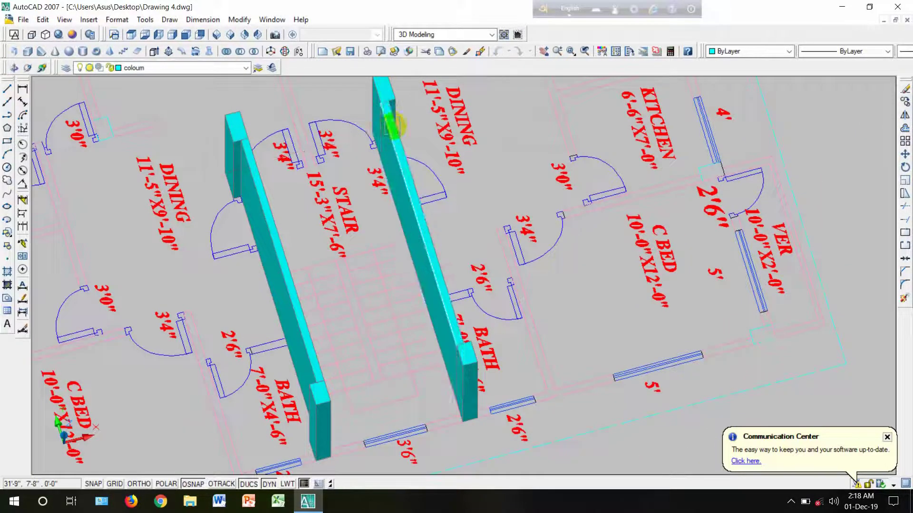
{"action": "scroll", "coordinate": [392, 126], "scroll_direction": "down", "scroll_amount": 2}
{"action": "scroll", "coordinate": [312, 149], "scroll_direction": "up", "scroll_amount": 2}
{"action": "scroll", "coordinate": [325, 160], "scroll_direction": "down", "scroll_amount": 1}
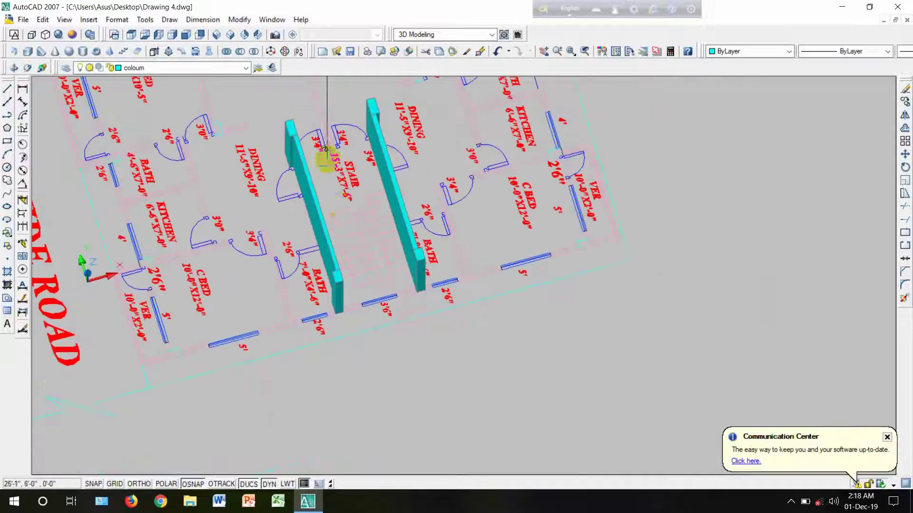
{"action": "scroll", "coordinate": [333, 191], "scroll_direction": "up", "scroll_amount": 1}
{"action": "scroll", "coordinate": [286, 142], "scroll_direction": "up", "scroll_amount": 1}
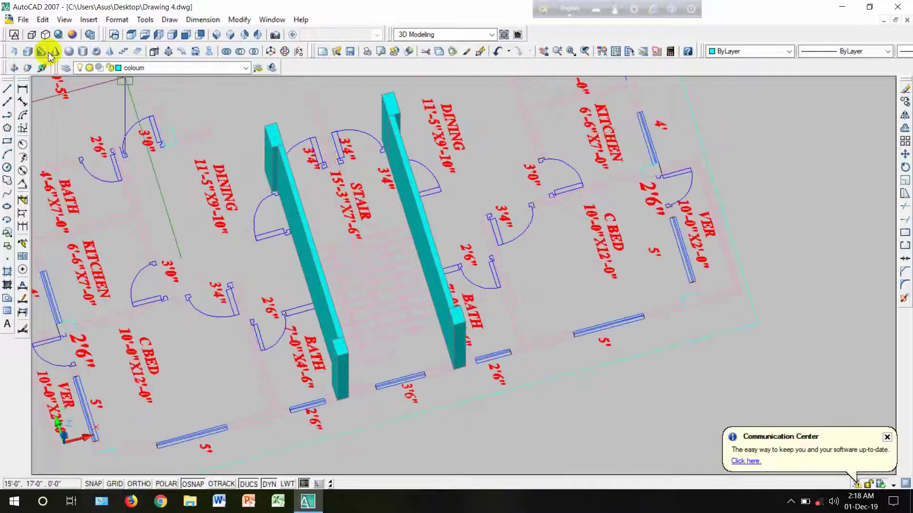
{"action": "left_click", "coordinate": [28, 51]}
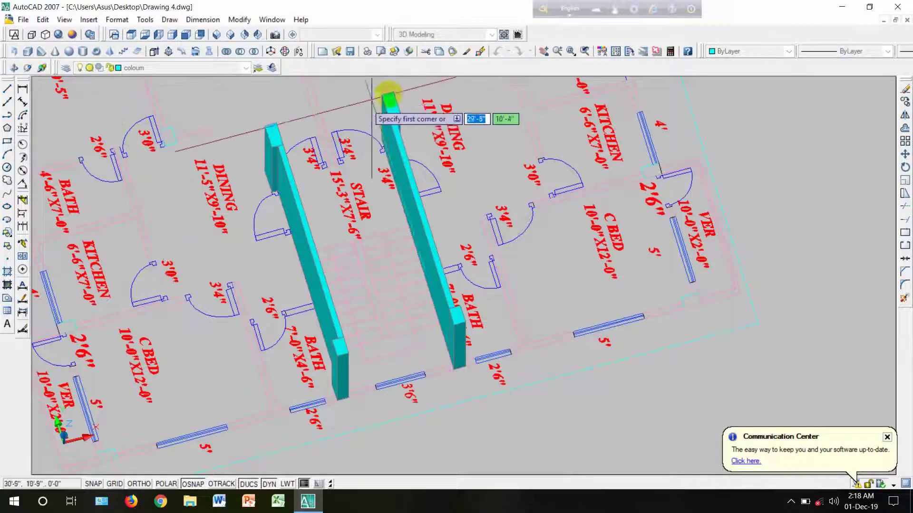
{"action": "scroll", "coordinate": [387, 92], "scroll_direction": "up", "scroll_amount": 3}
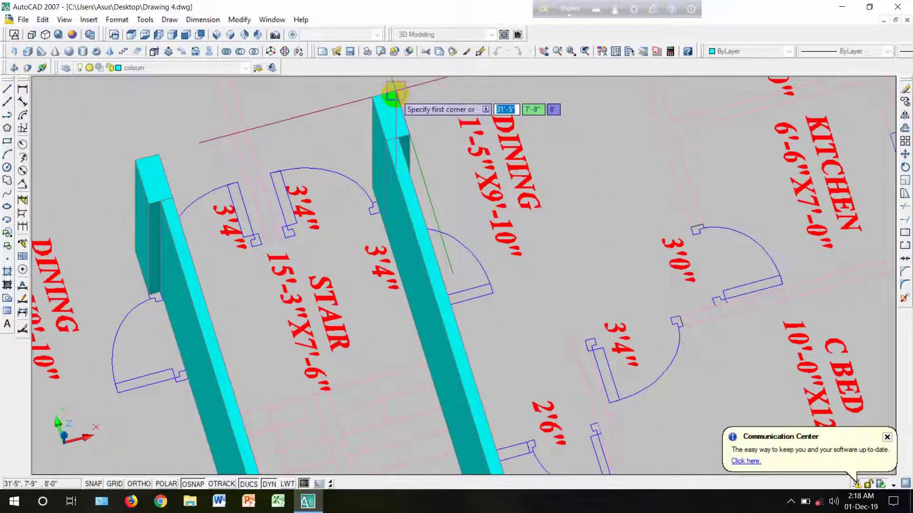
{"action": "key", "text": "Escape"}
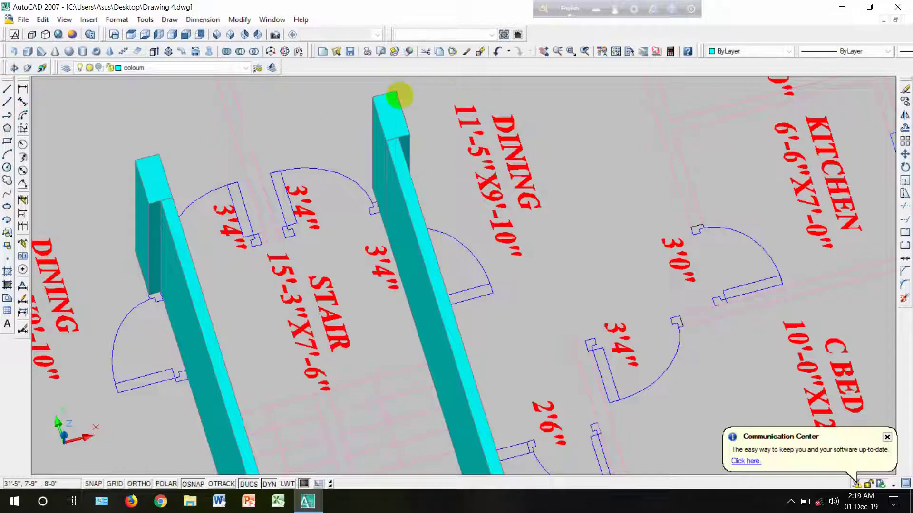
Step: Model an 8-foot-high box wall across the stair's entrance end, from one long side wall to the jamb of the opposite 3'4" door
{"action": "left_click", "coordinate": [14, 70]}
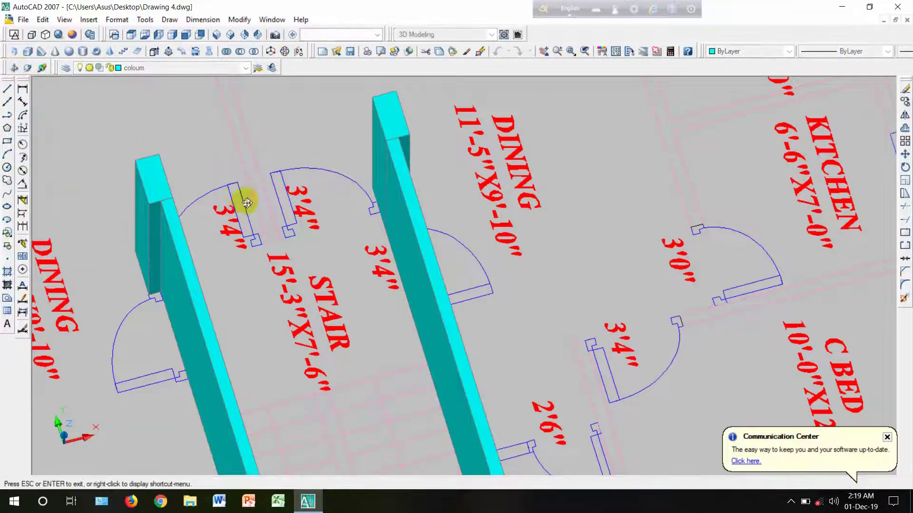
{"action": "left_click_drag", "start_coordinate": [241, 197], "coordinate": [215, 212]}
{"action": "key", "text": "Escape"}
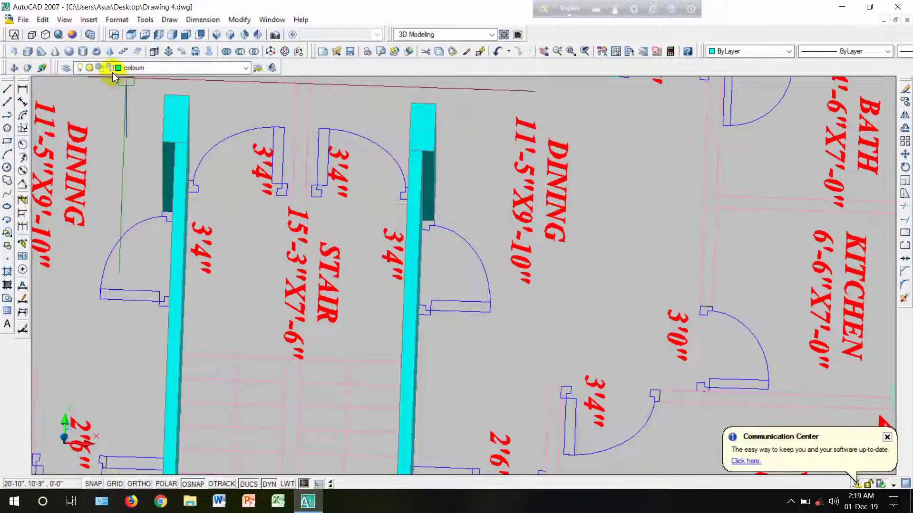
{"action": "left_click", "coordinate": [28, 53]}
{"action": "scroll", "coordinate": [285, 204], "scroll_direction": "up", "scroll_amount": 3}
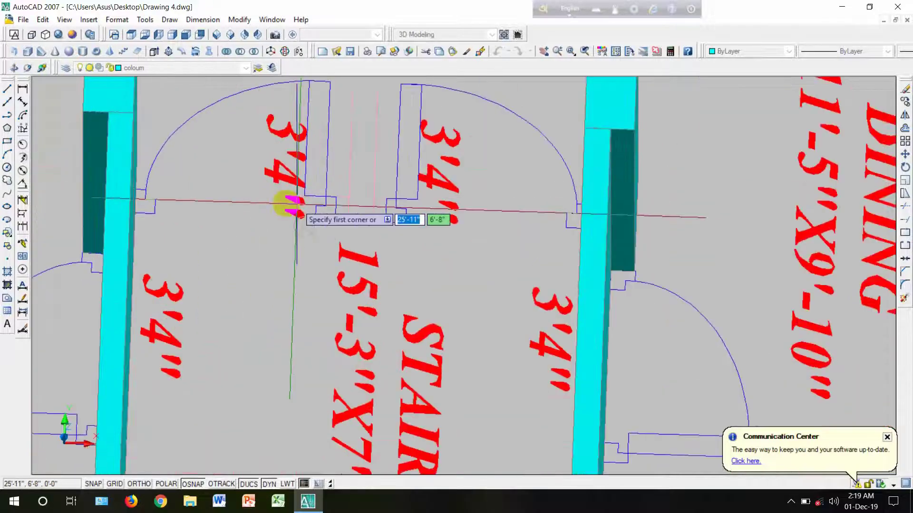
{"action": "left_click", "coordinate": [387, 199]}
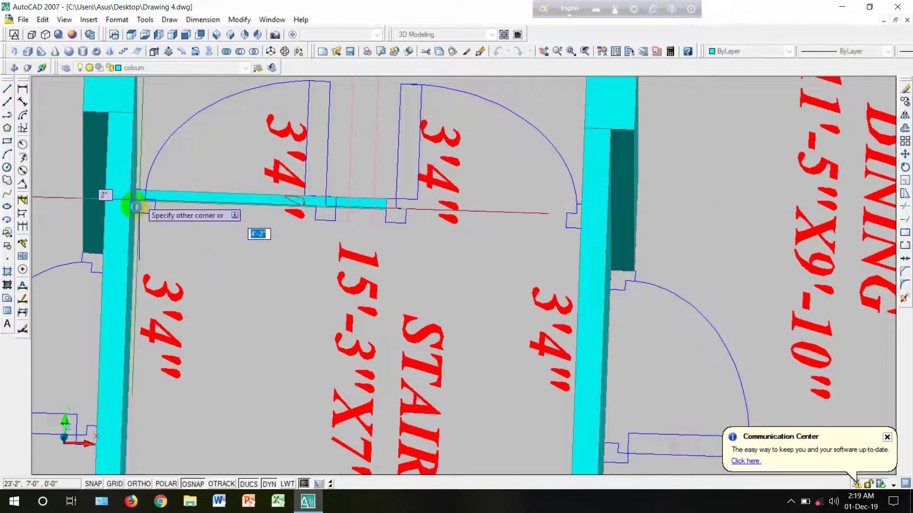
{"action": "left_click", "coordinate": [128, 204]}
{"action": "left_click", "coordinate": [14, 69]}
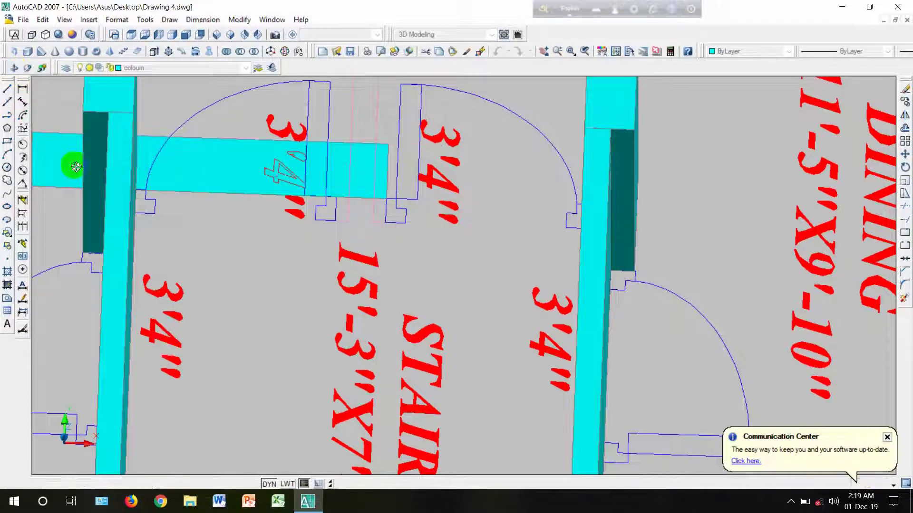
{"action": "left_click_drag", "start_coordinate": [106, 241], "coordinate": [76, 246]}
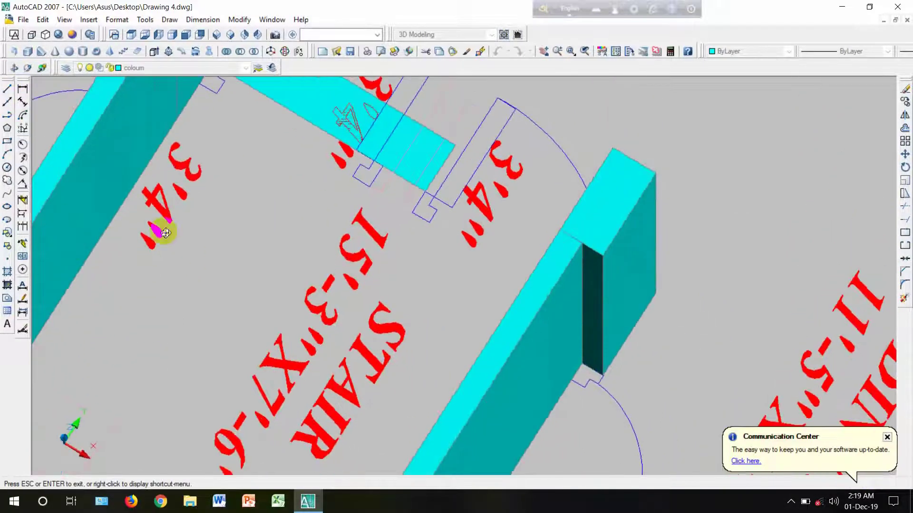
{"action": "left_click_drag", "start_coordinate": [166, 233], "coordinate": [229, 283]}
{"action": "scroll", "coordinate": [247, 224], "scroll_direction": "up", "scroll_amount": 4}
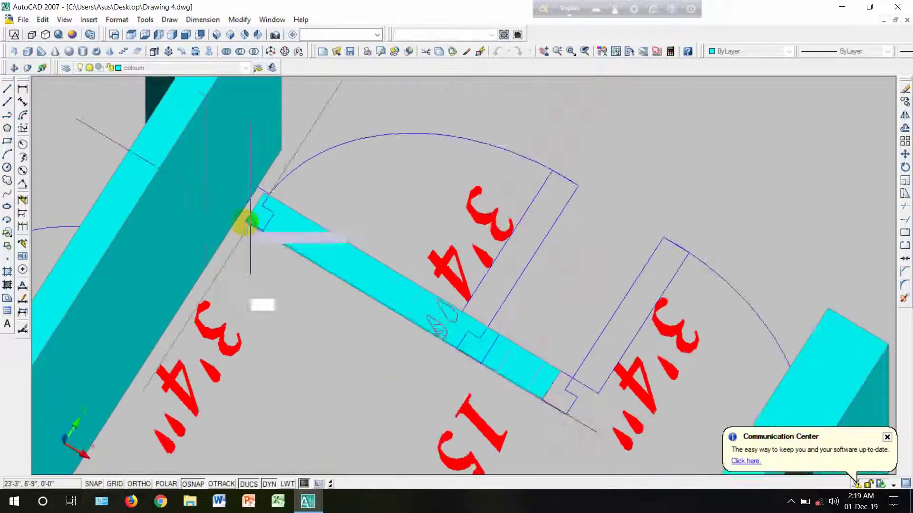
{"action": "left_click", "coordinate": [236, 214]}
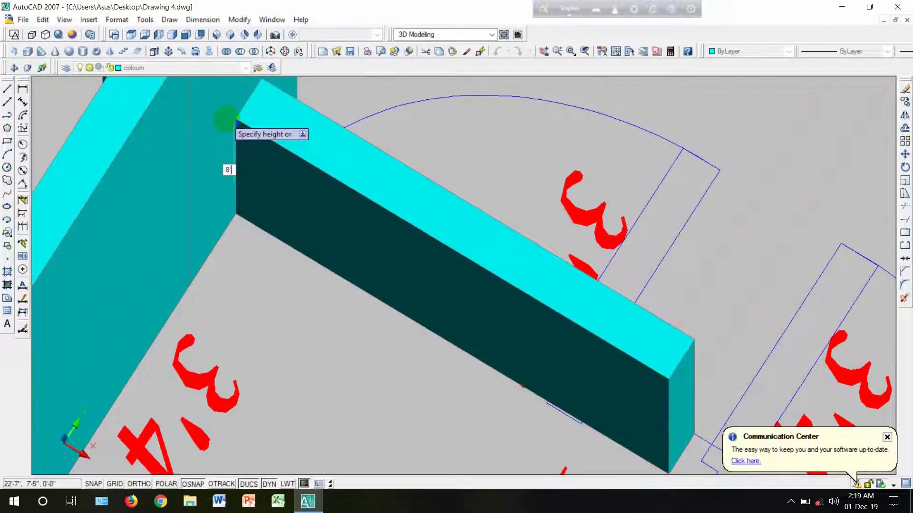
{"action": "type", "text": "8'"}
{"action": "key", "text": "Return"}
{"action": "scroll", "coordinate": [296, 153], "scroll_direction": "down", "scroll_amount": 5}
{"action": "middle_click_drag", "start_coordinate": [295, 193], "coordinate": [342, 231]}
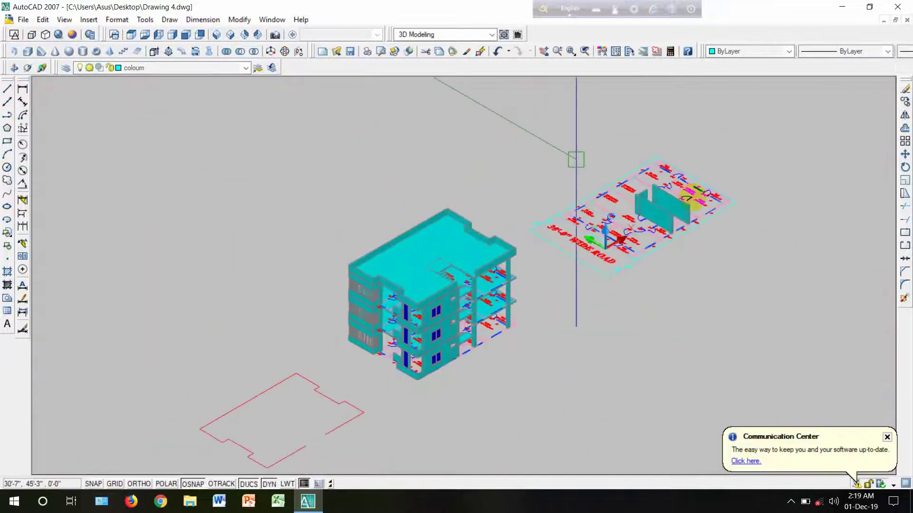
{"action": "scroll", "coordinate": [680, 178], "scroll_direction": "up", "scroll_amount": 6}
{"action": "scroll", "coordinate": [590, 179], "scroll_direction": "up", "scroll_amount": 6}
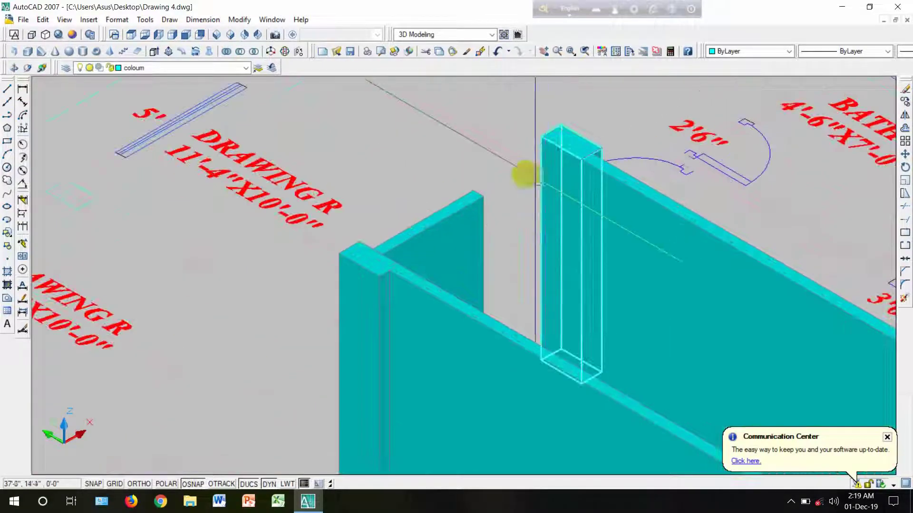
{"action": "middle_click_drag", "start_coordinate": [521, 163], "coordinate": [528, 172]}
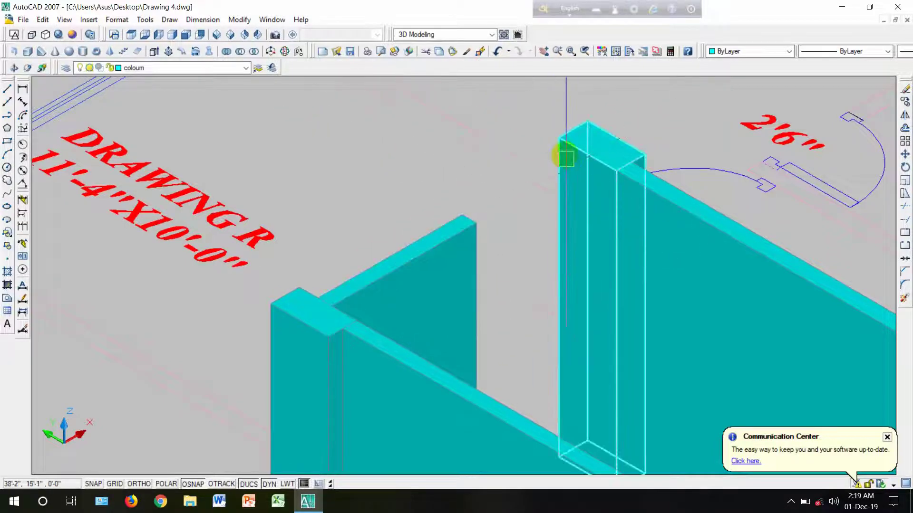
{"action": "scroll", "coordinate": [564, 140], "scroll_direction": "up", "scroll_amount": 2}
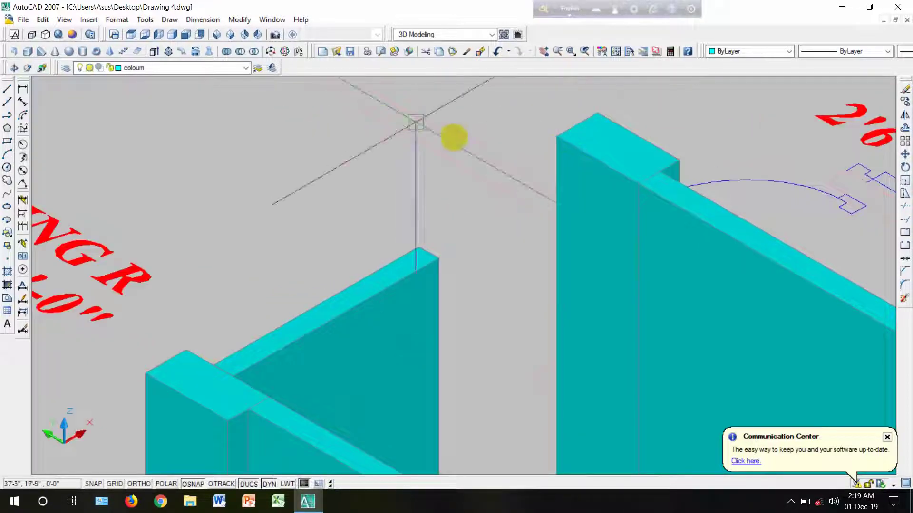
{"action": "left_click", "coordinate": [28, 52]}
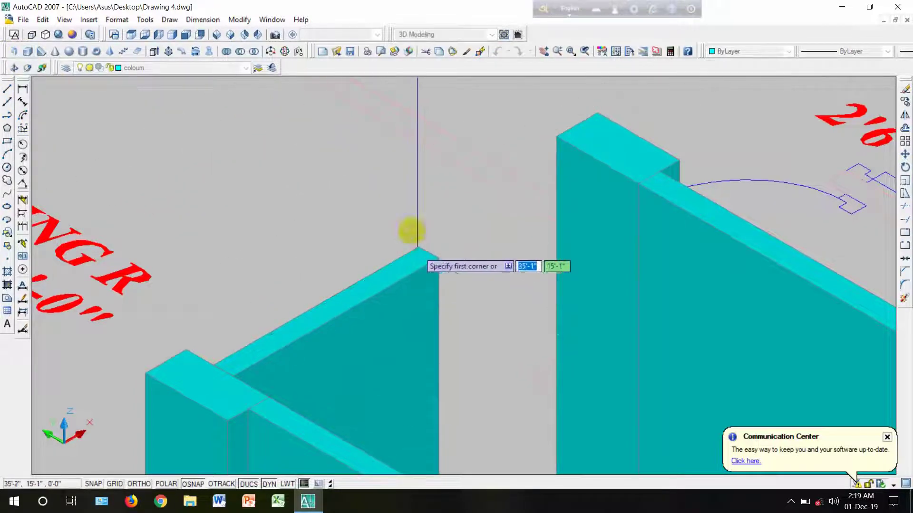
{"action": "left_click", "coordinate": [15, 68]}
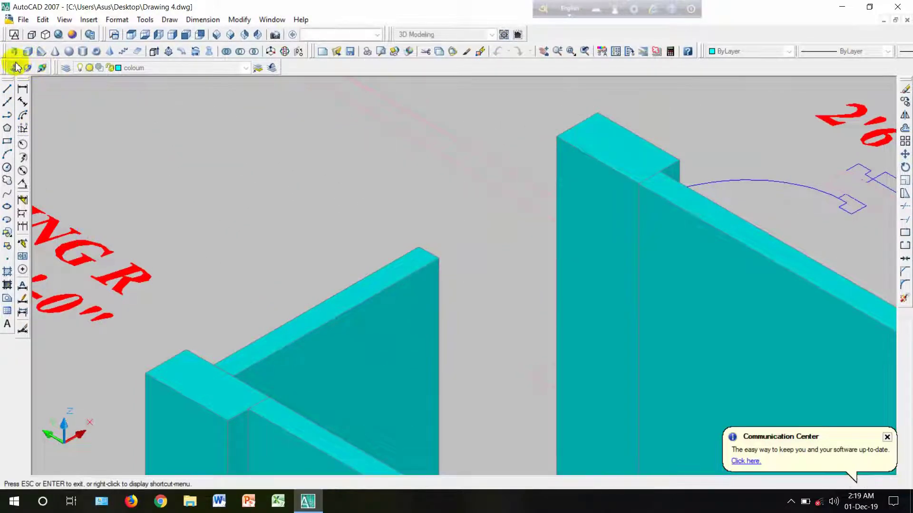
{"action": "left_click_drag", "start_coordinate": [161, 194], "coordinate": [401, 296]}
{"action": "key", "text": "Escape"}
{"action": "scroll", "coordinate": [401, 296], "scroll_direction": "up", "scroll_amount": 5}
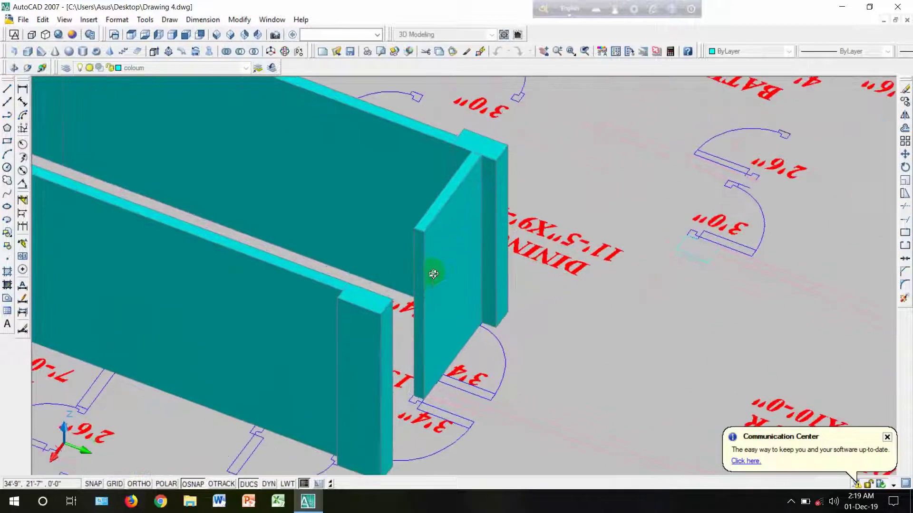
{"action": "key", "text": "Escape"}
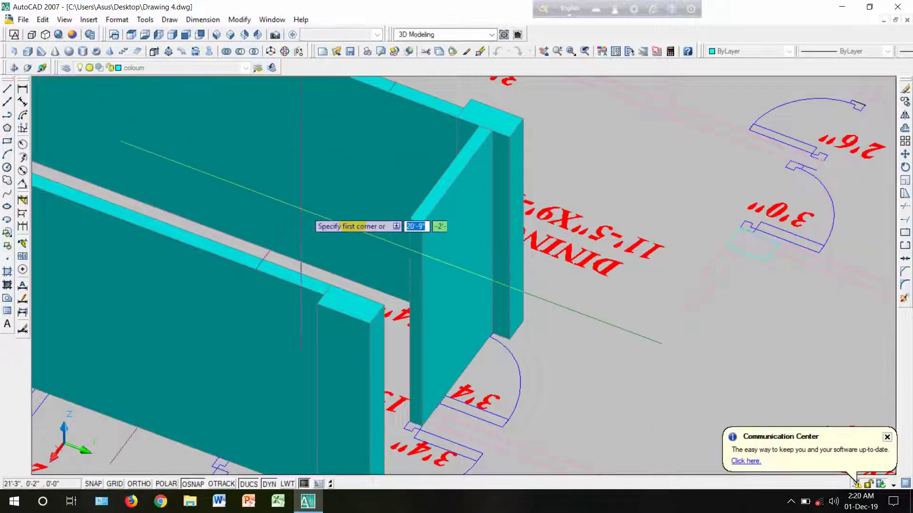
{"action": "scroll", "coordinate": [382, 248], "scroll_direction": "up", "scroll_amount": 3}
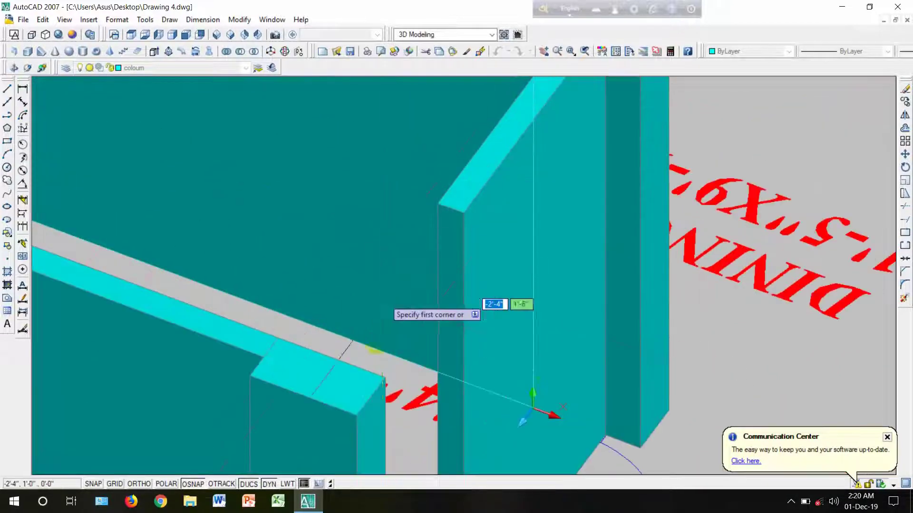
{"action": "left_click", "coordinate": [386, 378]}
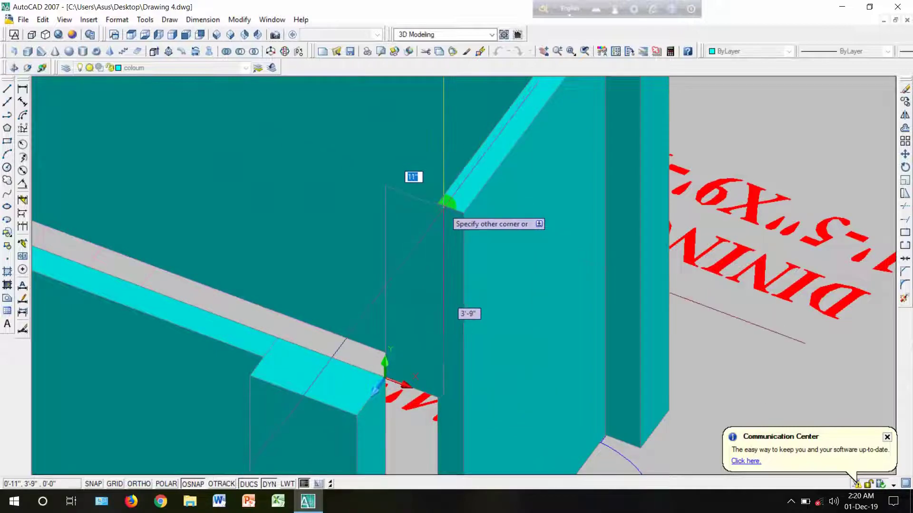
{"action": "left_click", "coordinate": [443, 204]}
{"action": "left_click", "coordinate": [28, 68]}
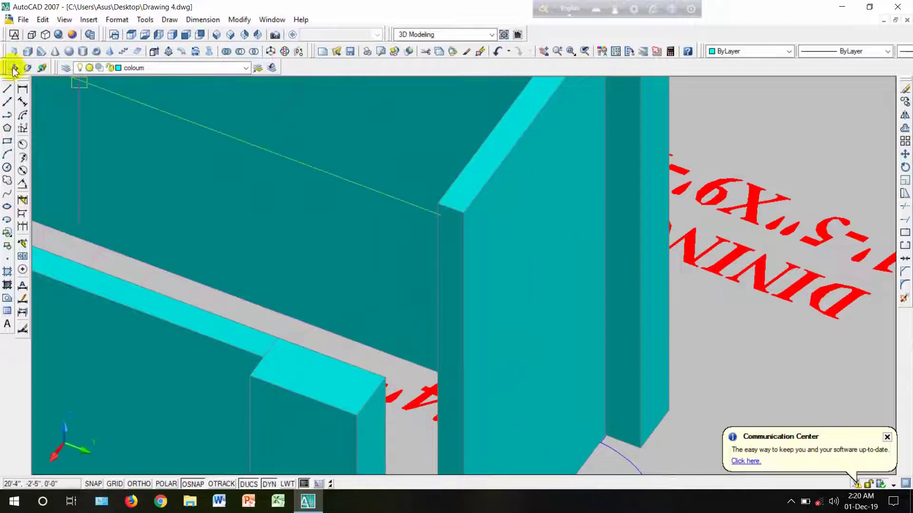
Step: Try to model a box lintel over the door gap, from the new wall's upper end to the opposite column
{"action": "left_click", "coordinate": [15, 70]}
{"action": "left_click_drag", "start_coordinate": [117, 138], "coordinate": [162, 321]}
{"action": "scroll", "coordinate": [148, 247], "scroll_direction": "up", "scroll_amount": 1}
{"action": "key", "text": "Escape"}
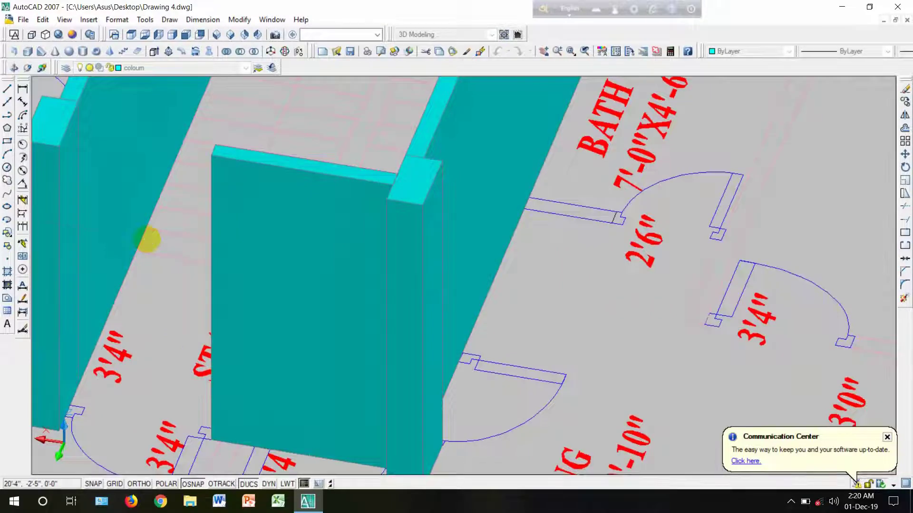
{"action": "left_click", "coordinate": [27, 53]}
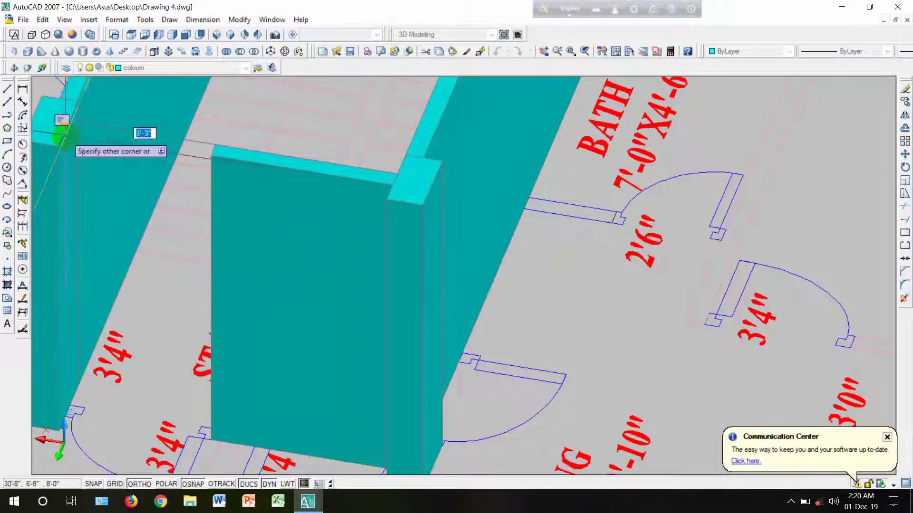
{"action": "left_click", "coordinate": [205, 152]}
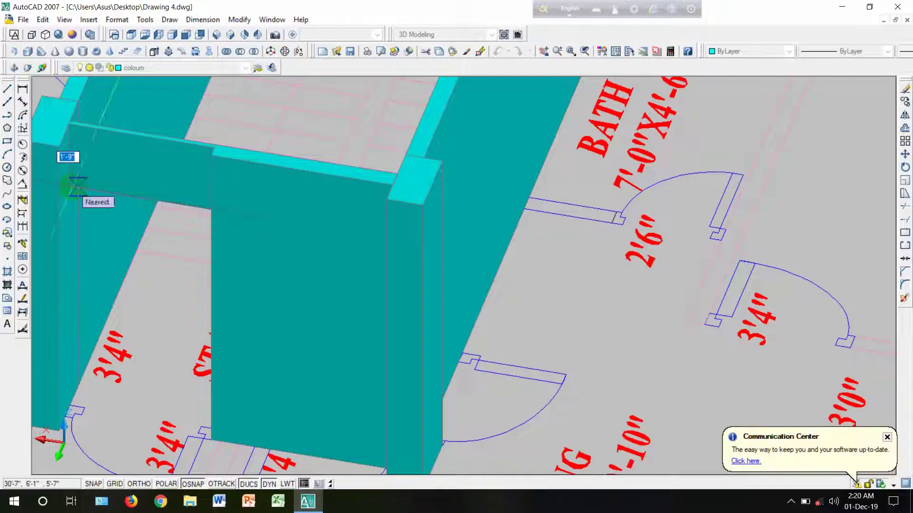
{"action": "left_click", "coordinate": [76, 186]}
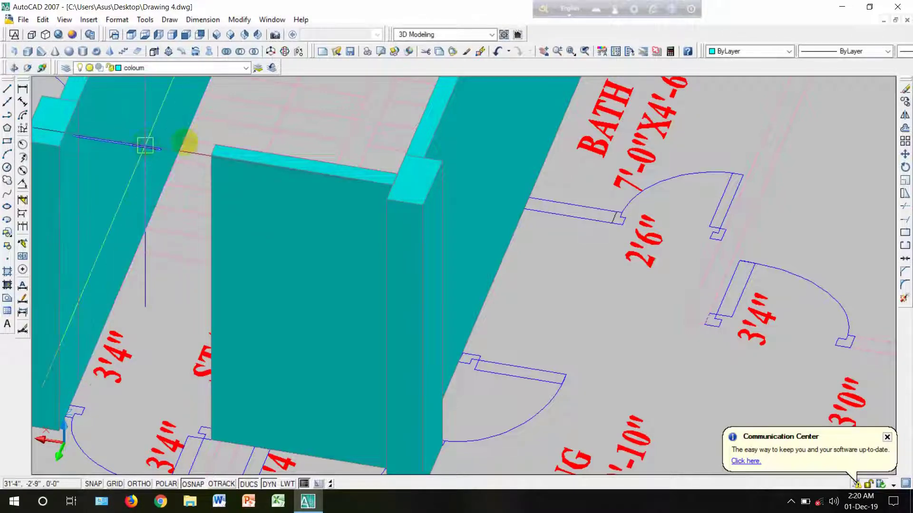
{"action": "key", "text": "Return"}
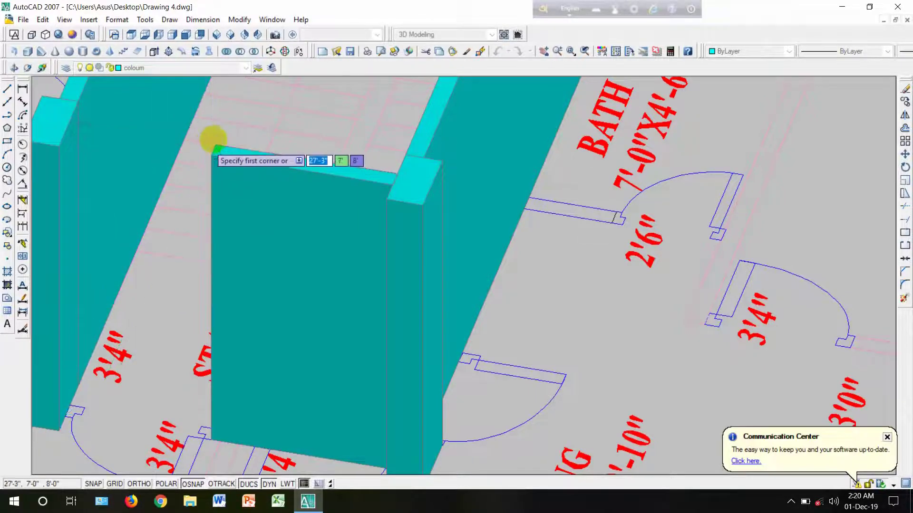
{"action": "scroll", "coordinate": [214, 140], "scroll_direction": "up", "scroll_amount": 3}
{"action": "scroll", "coordinate": [214, 140], "scroll_direction": "down", "scroll_amount": 4}
{"action": "scroll", "coordinate": [265, 177], "scroll_direction": "up", "scroll_amount": 3}
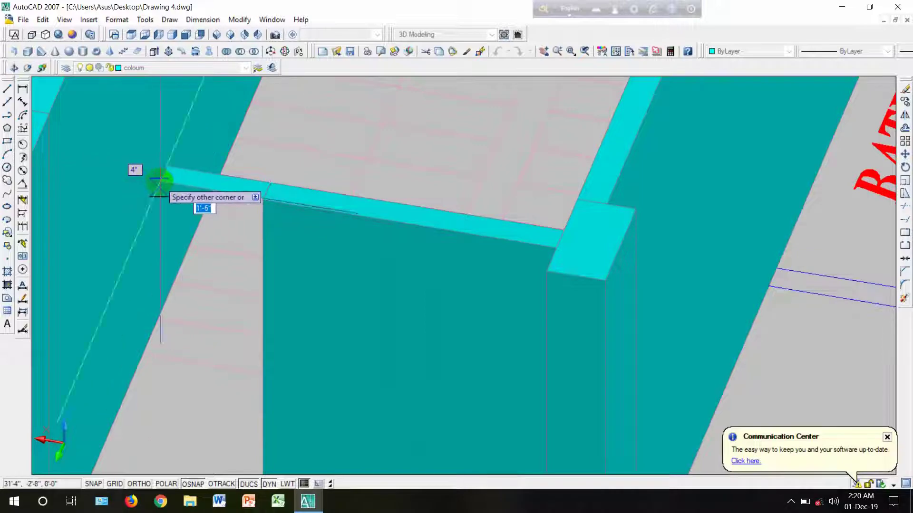
{"action": "scroll", "coordinate": [157, 179], "scroll_direction": "down", "scroll_amount": 2}
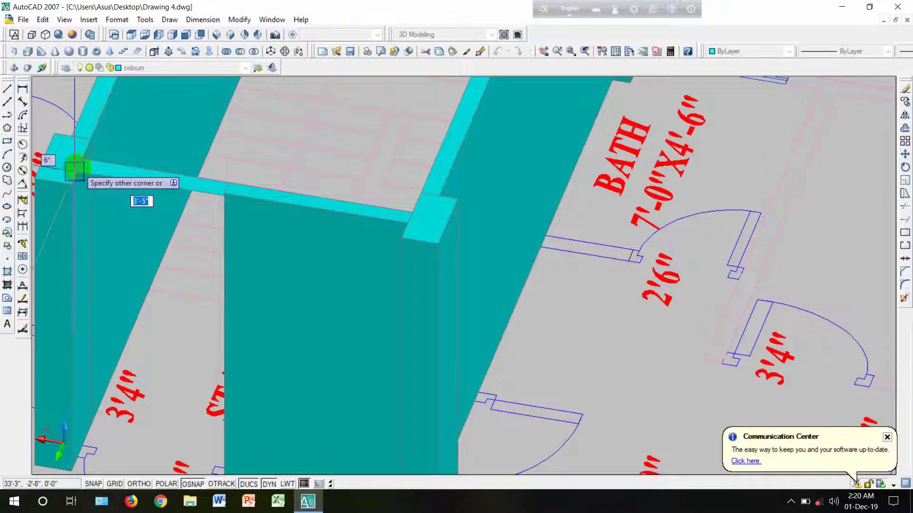
{"action": "scroll", "coordinate": [74, 170], "scroll_direction": "up", "scroll_amount": 1}
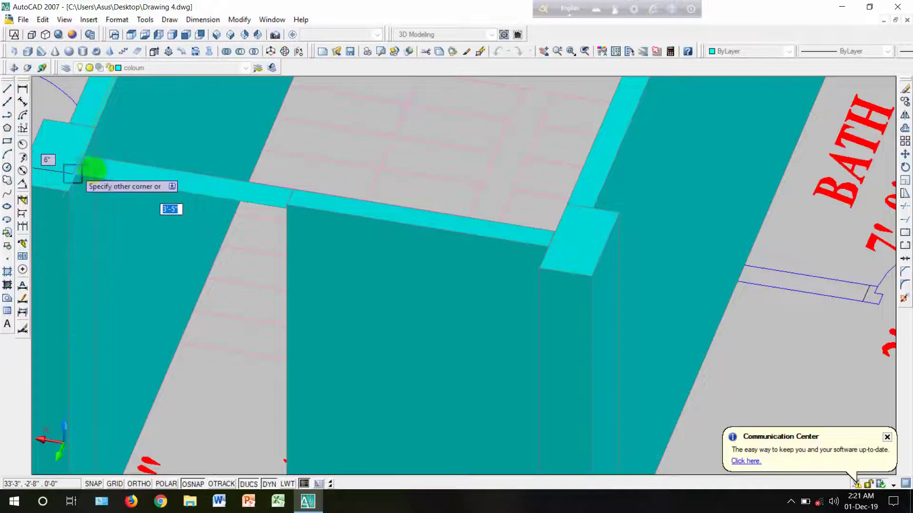
{"action": "key", "text": "Escape"}
Step: Examine the main building model, looking closely at the top of the 4' opening beside the verandah
{"action": "scroll", "coordinate": [255, 159], "scroll_direction": "down", "scroll_amount": 5}
{"action": "scroll", "coordinate": [222, 301], "scroll_direction": "up", "scroll_amount": 2}
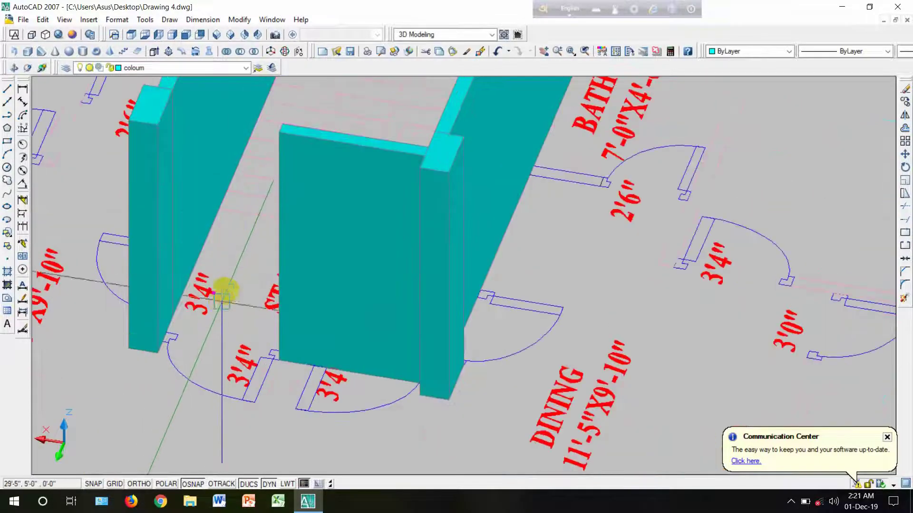
{"action": "scroll", "coordinate": [232, 277], "scroll_direction": "down", "scroll_amount": 6}
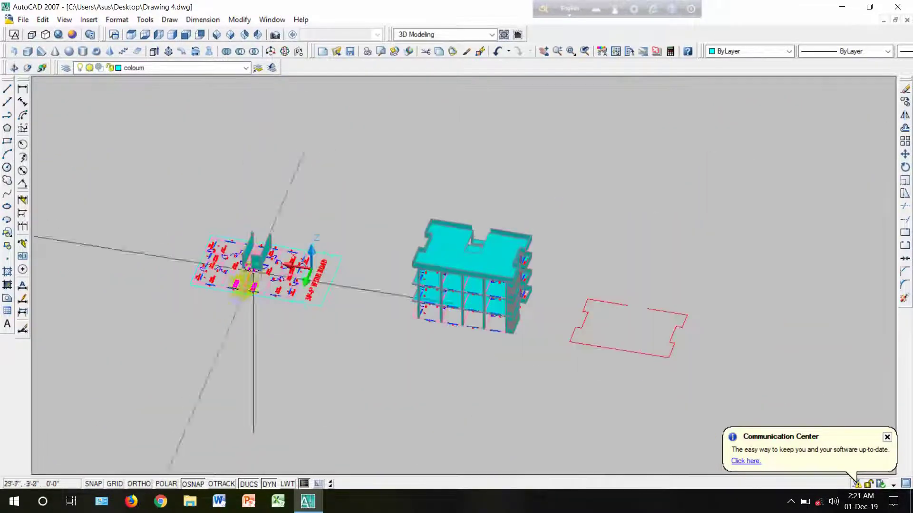
{"action": "scroll", "coordinate": [237, 288], "scroll_direction": "up", "scroll_amount": 2}
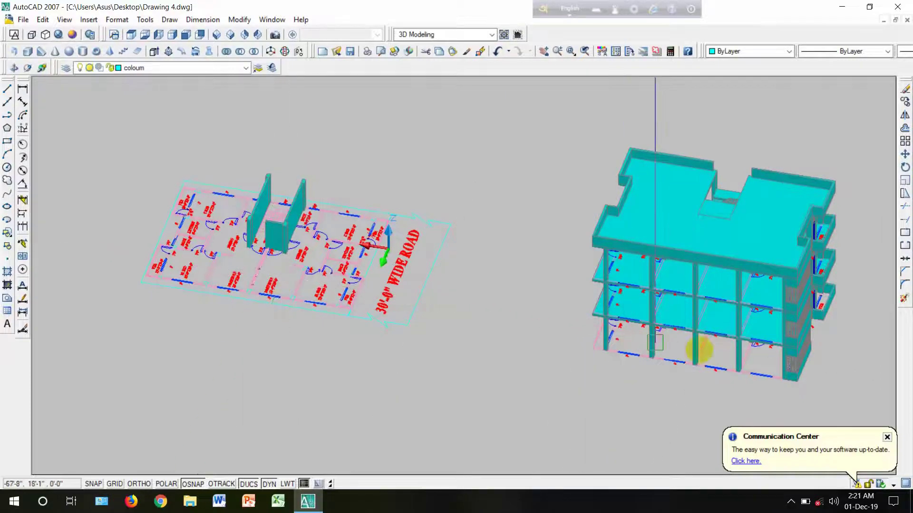
{"action": "scroll", "coordinate": [720, 337], "scroll_direction": "up", "scroll_amount": 5}
{"action": "scroll", "coordinate": [722, 336], "scroll_direction": "up", "scroll_amount": 2}
{"action": "scroll", "coordinate": [721, 322], "scroll_direction": "down", "scroll_amount": 8}
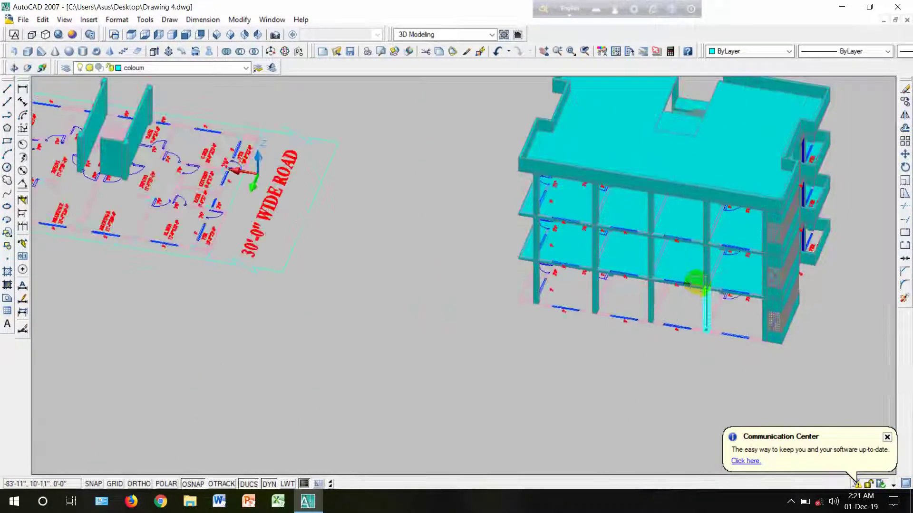
{"action": "scroll", "coordinate": [752, 252], "scroll_direction": "up", "scroll_amount": 7}
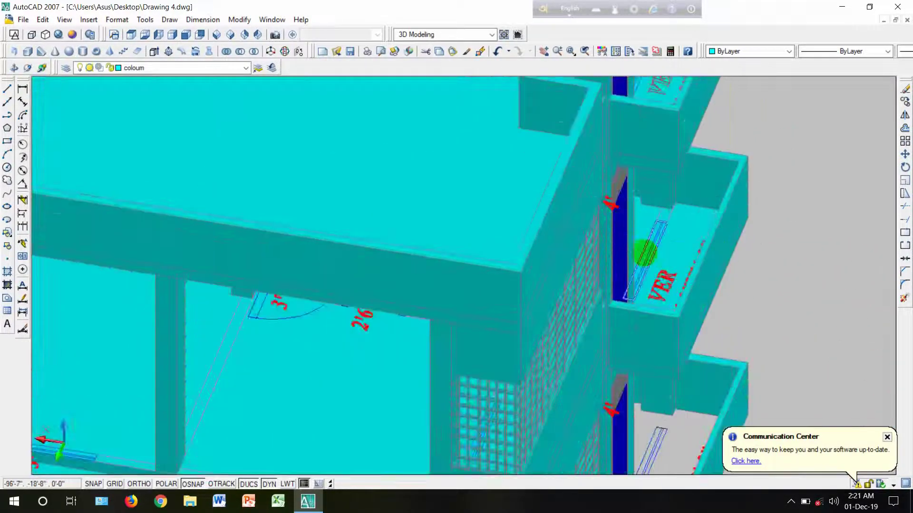
{"action": "scroll", "coordinate": [607, 243], "scroll_direction": "up", "scroll_amount": 2}
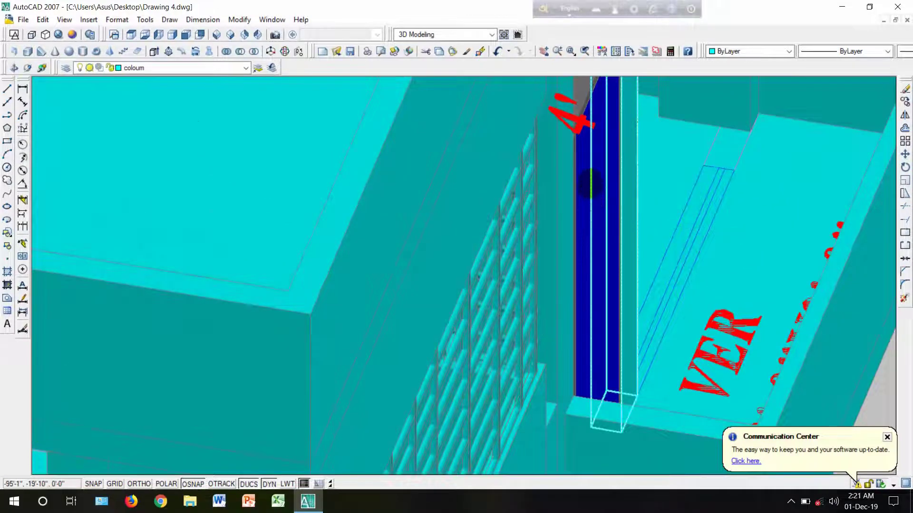
{"action": "scroll", "coordinate": [590, 184], "scroll_direction": "up", "scroll_amount": 3}
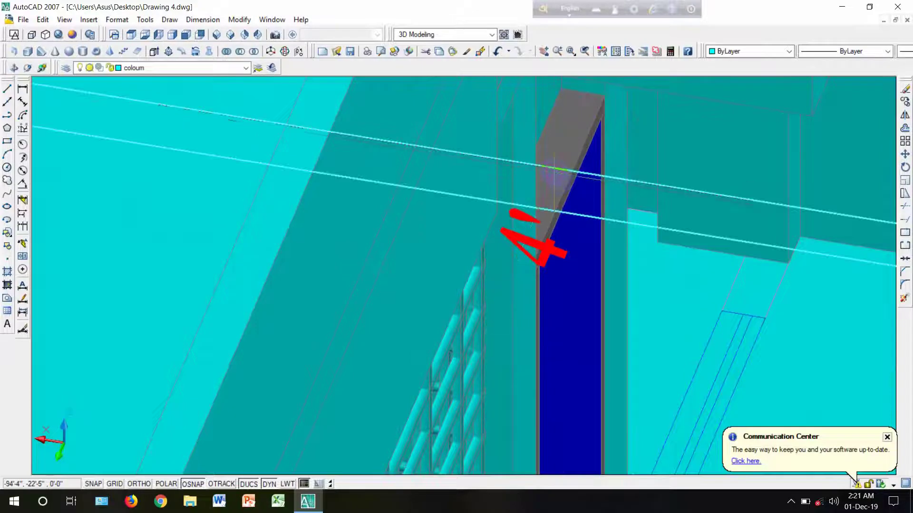
{"action": "scroll", "coordinate": [561, 167], "scroll_direction": "up", "scroll_amount": 2}
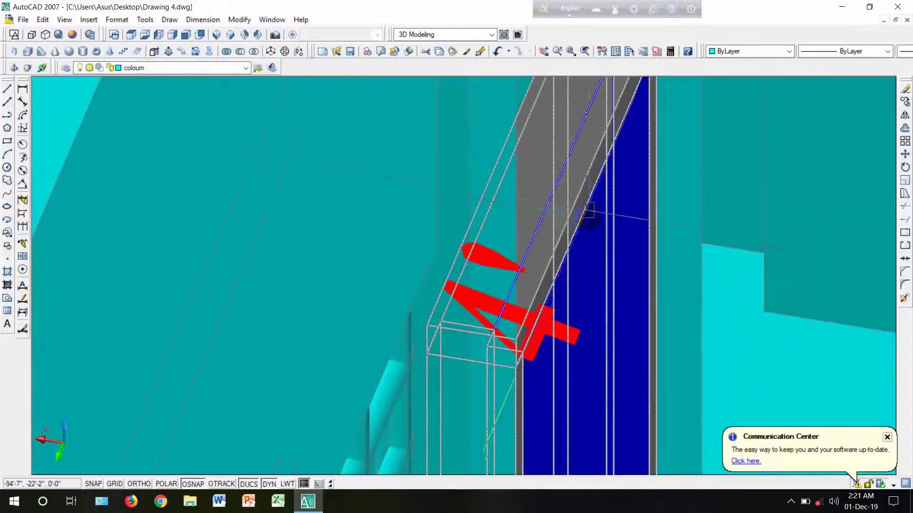
Step: Copy the upper-floor balcony door with its frame from the main building to the empty space above the roof
{"action": "left_click", "coordinate": [14, 68]}
{"action": "left_click_drag", "start_coordinate": [499, 255], "coordinate": [428, 281]}
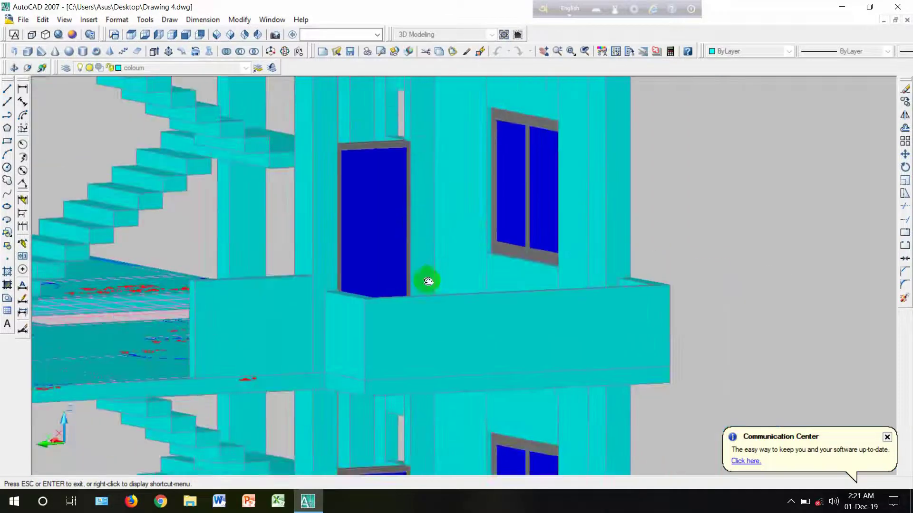
{"action": "middle_click_drag", "start_coordinate": [428, 281], "coordinate": [425, 371]}
{"action": "scroll", "coordinate": [397, 275], "scroll_direction": "up", "scroll_amount": 2}
{"action": "scroll", "coordinate": [367, 241], "scroll_direction": "up", "scroll_amount": 4}
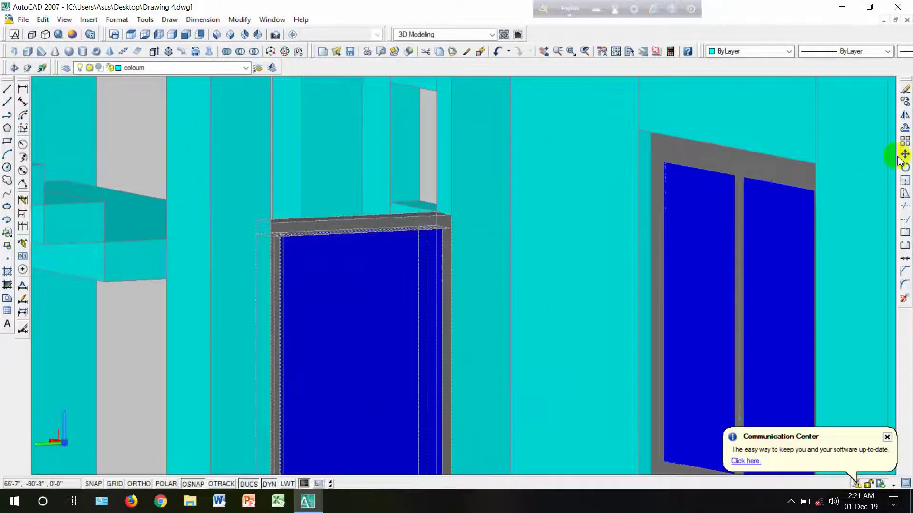
{"action": "left_click", "coordinate": [905, 102]}
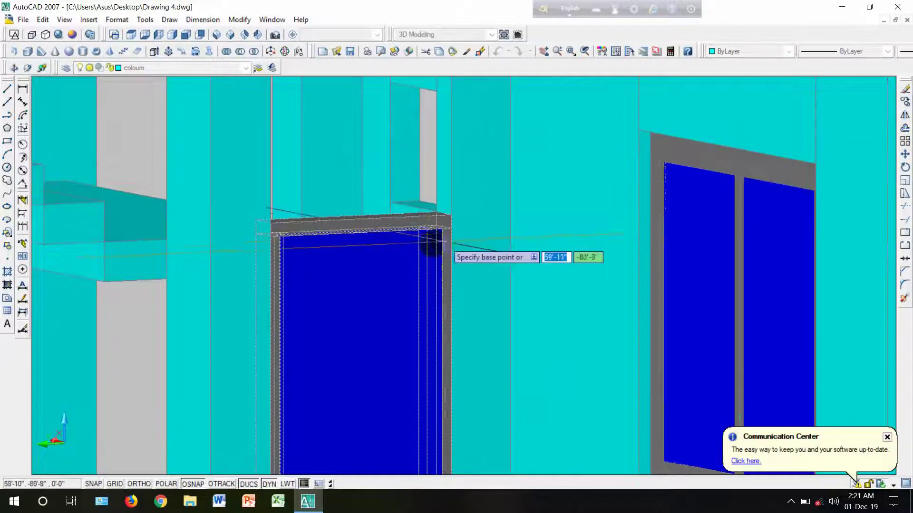
{"action": "left_click", "coordinate": [452, 221]}
{"action": "scroll", "coordinate": [604, 221], "scroll_direction": "down", "scroll_amount": 4}
{"action": "scroll", "coordinate": [604, 221], "scroll_direction": "down", "scroll_amount": 8}
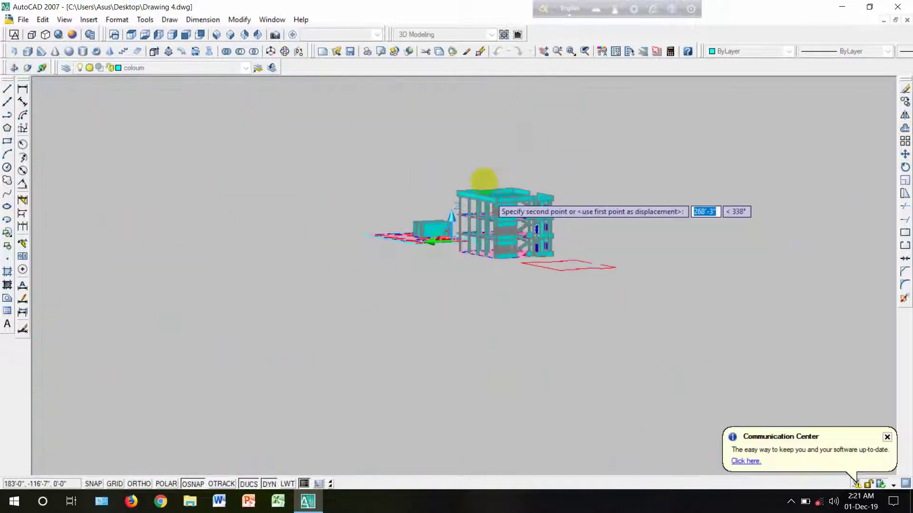
{"action": "scroll", "coordinate": [482, 170], "scroll_direction": "up", "scroll_amount": 1}
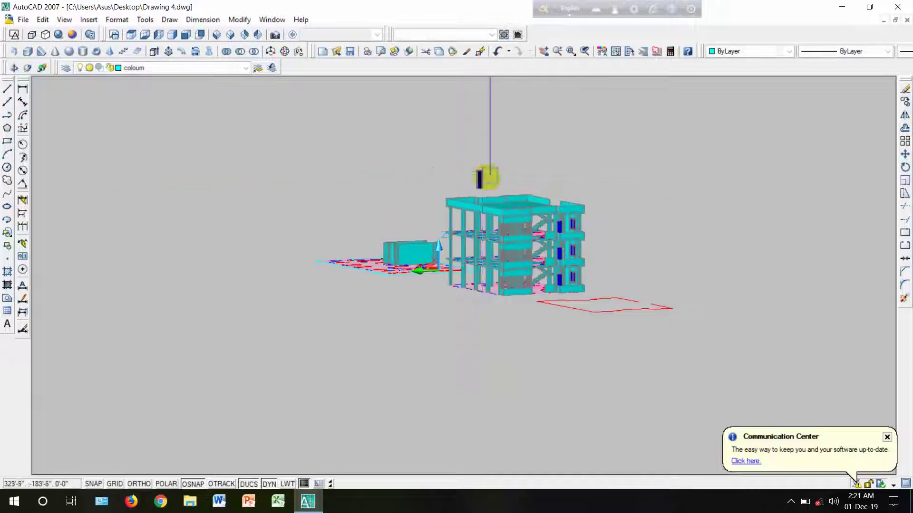
{"action": "scroll", "coordinate": [482, 172], "scroll_direction": "up", "scroll_amount": 6}
{"action": "left_click", "coordinate": [491, 195]}
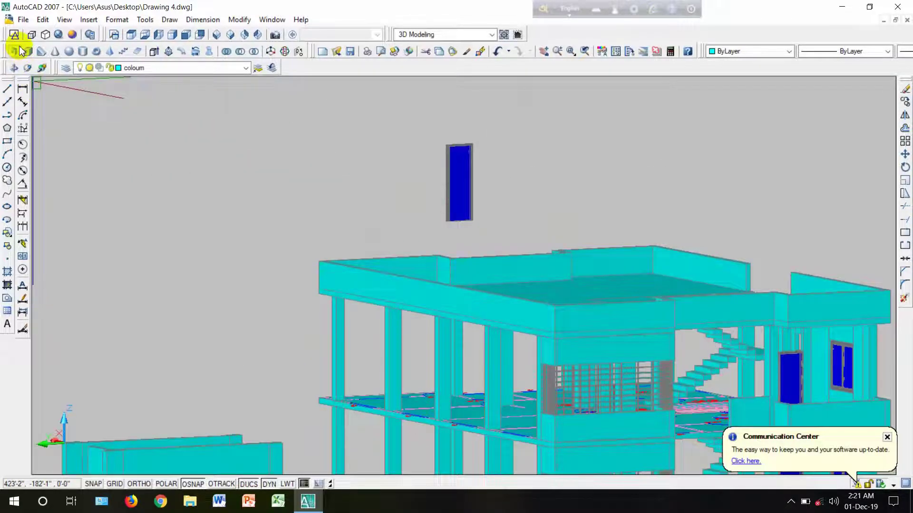
Step: Move the door copy from above the roof to the floor plan beside the stair-room walls, using its lower corner as base point
{"action": "middle_click_drag", "start_coordinate": [195, 199], "coordinate": [243, 237], "text": "shift"}
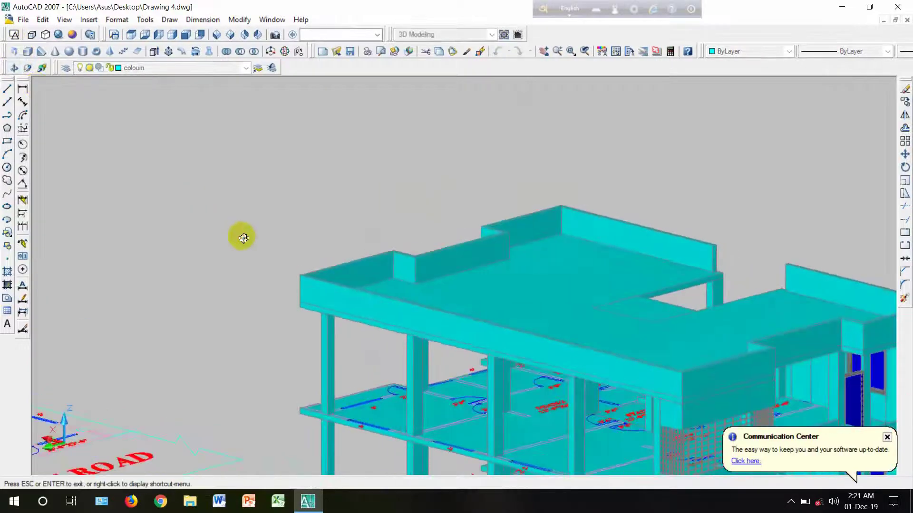
{"action": "scroll", "coordinate": [264, 191], "scroll_direction": "down", "scroll_amount": 4}
{"action": "left_click_drag", "start_coordinate": [269, 304], "coordinate": [408, 295]}
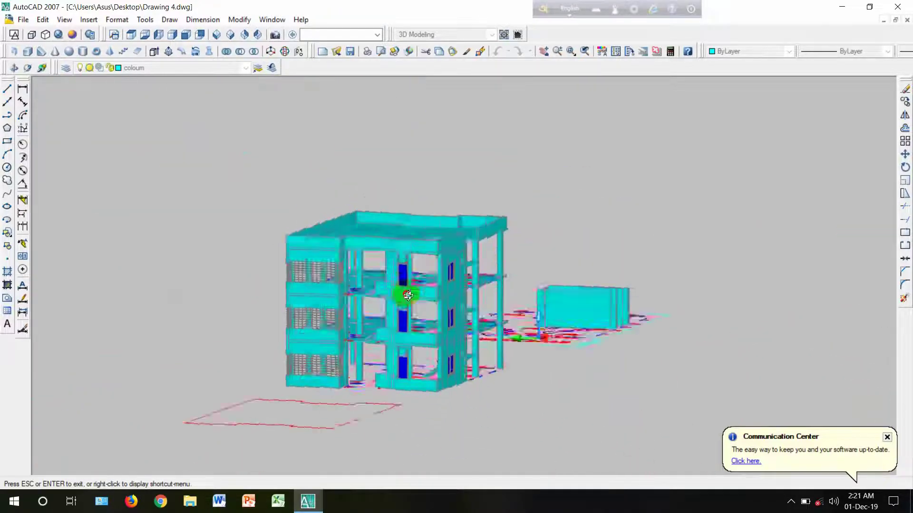
{"action": "left_click_drag", "start_coordinate": [440, 260], "coordinate": [448, 316]}
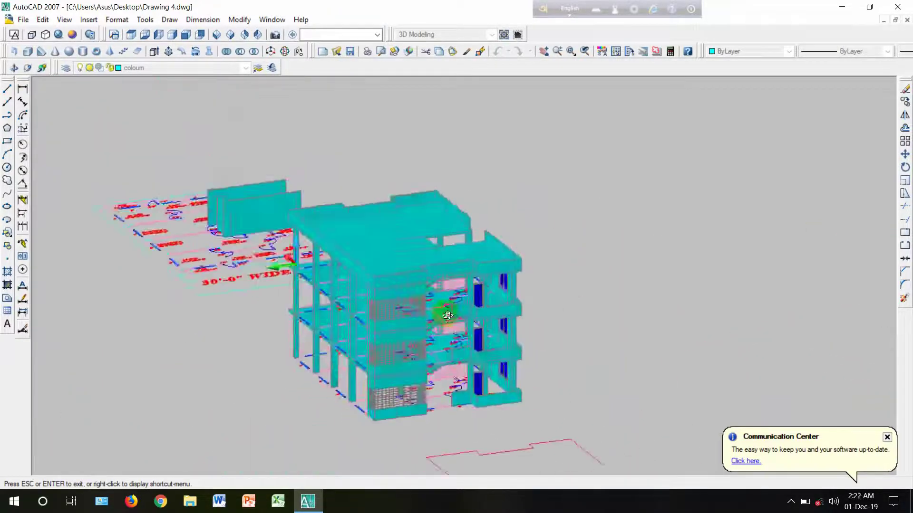
{"action": "key", "text": "Escape"}
{"action": "scroll", "coordinate": [455, 280], "scroll_direction": "down", "scroll_amount": 6}
{"action": "scroll", "coordinate": [474, 304], "scroll_direction": "up", "scroll_amount": 5}
{"action": "scroll", "coordinate": [474, 304], "scroll_direction": "down", "scroll_amount": 6}
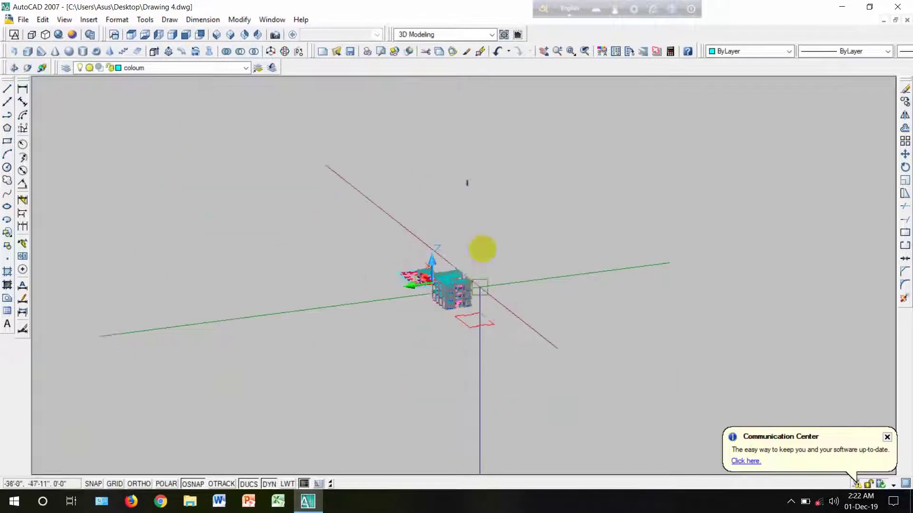
{"action": "scroll", "coordinate": [466, 183], "scroll_direction": "up", "scroll_amount": 10}
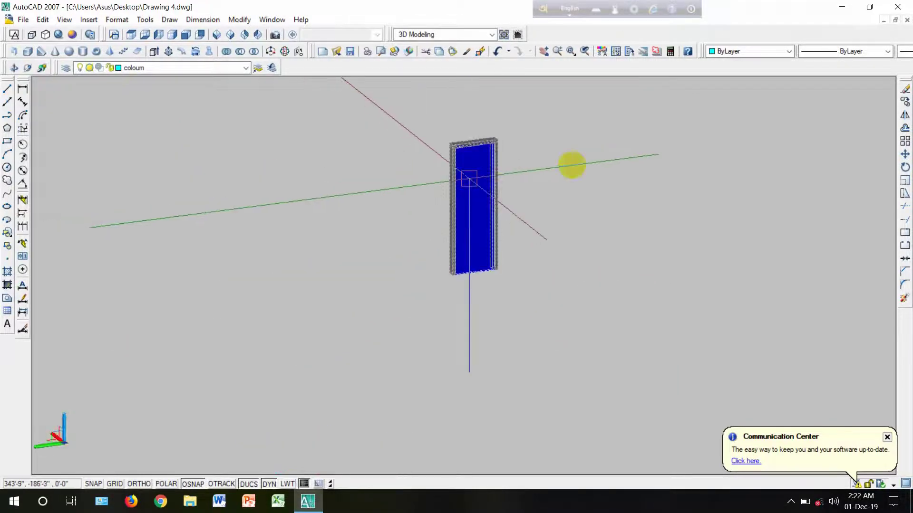
{"action": "left_click", "coordinate": [904, 156]}
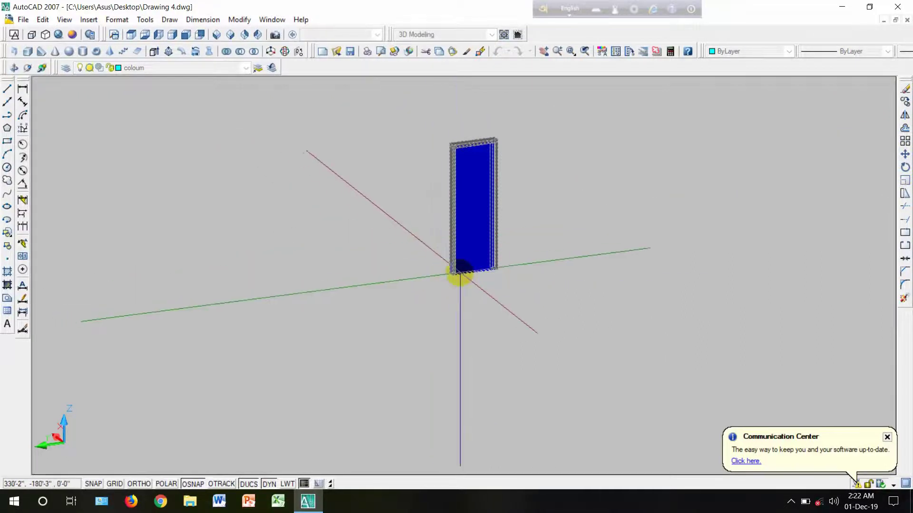
{"action": "left_click", "coordinate": [459, 275]}
{"action": "scroll", "coordinate": [454, 266], "scroll_direction": "down", "scroll_amount": 6}
{"action": "scroll", "coordinate": [312, 366], "scroll_direction": "down", "scroll_amount": 5}
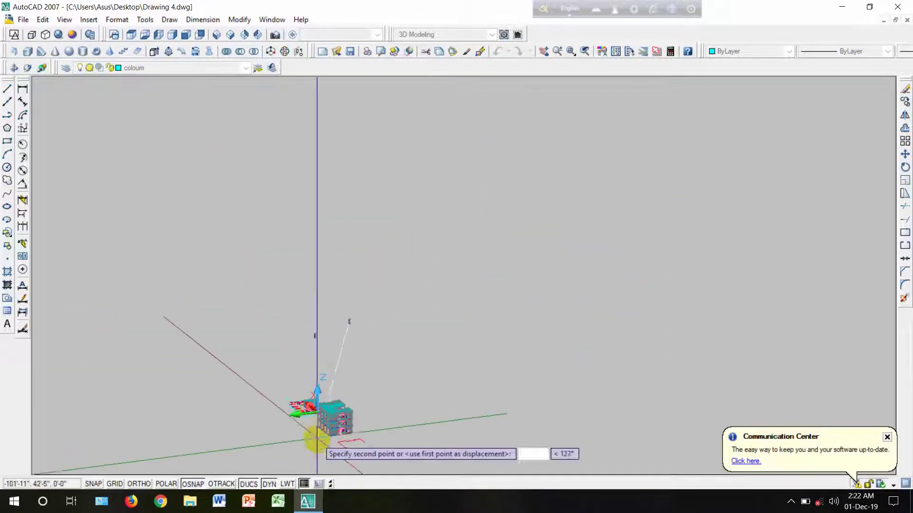
{"action": "scroll", "coordinate": [316, 441], "scroll_direction": "up", "scroll_amount": 10}
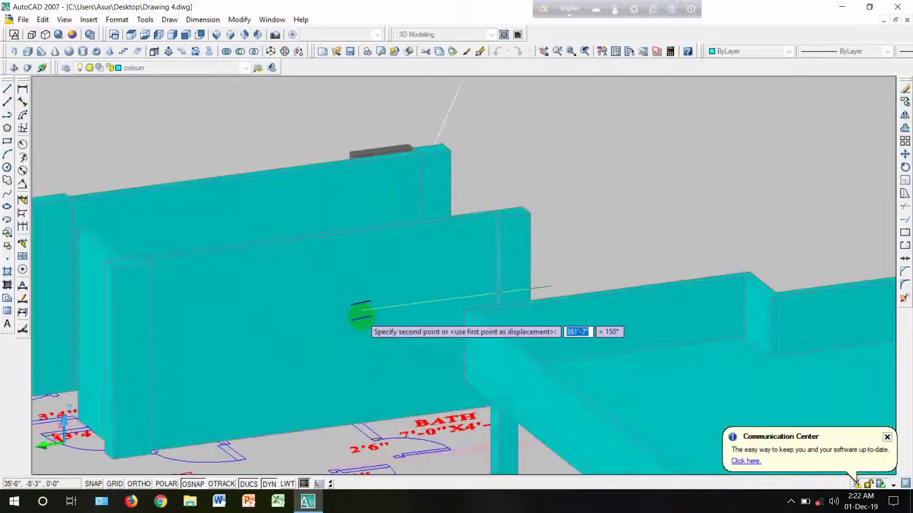
{"action": "scroll", "coordinate": [41, 393], "scroll_direction": "down", "scroll_amount": 8}
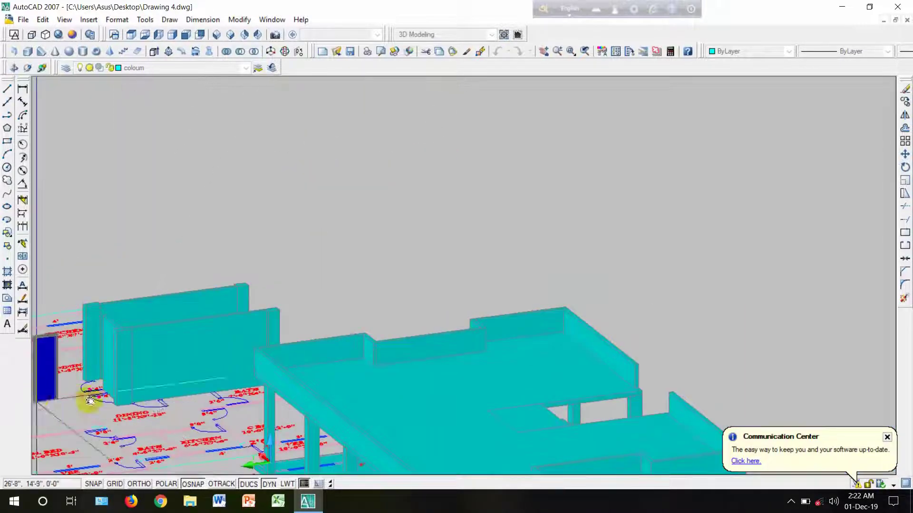
{"action": "scroll", "coordinate": [91, 401], "scroll_direction": "up", "scroll_amount": 1}
{"action": "scroll", "coordinate": [118, 400], "scroll_direction": "up", "scroll_amount": 8}
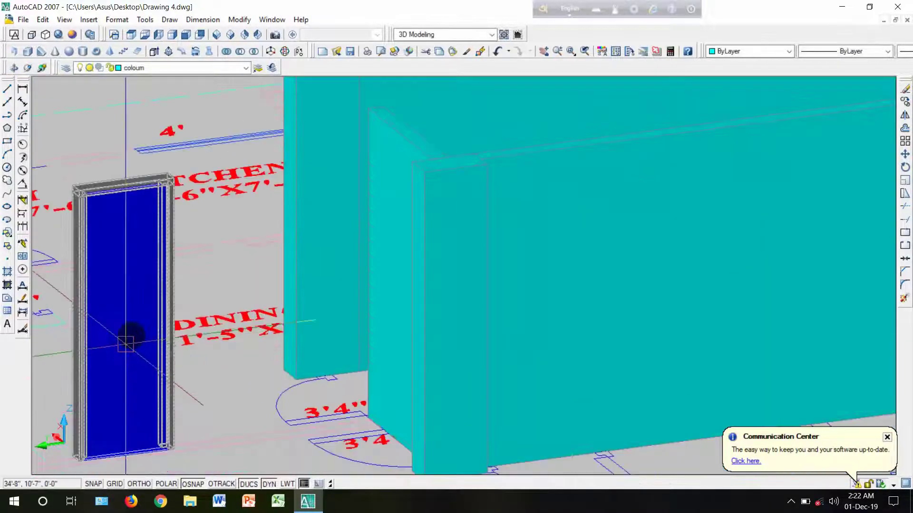
{"action": "key", "text": "Escape"}
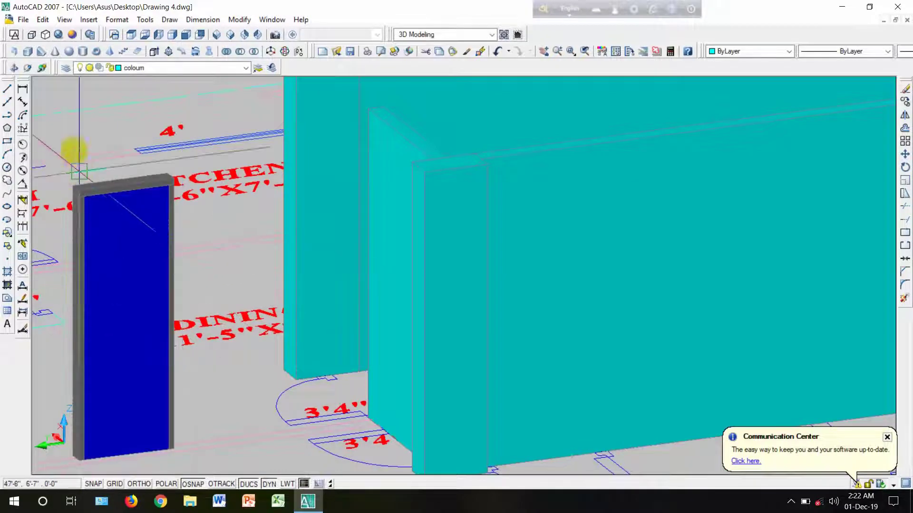
Step: Try to rotate the door copy about the upper corner of its frame with Ortho on
{"action": "left_click", "coordinate": [11, 70]}
{"action": "left_click_drag", "start_coordinate": [135, 147], "coordinate": [603, 257]}
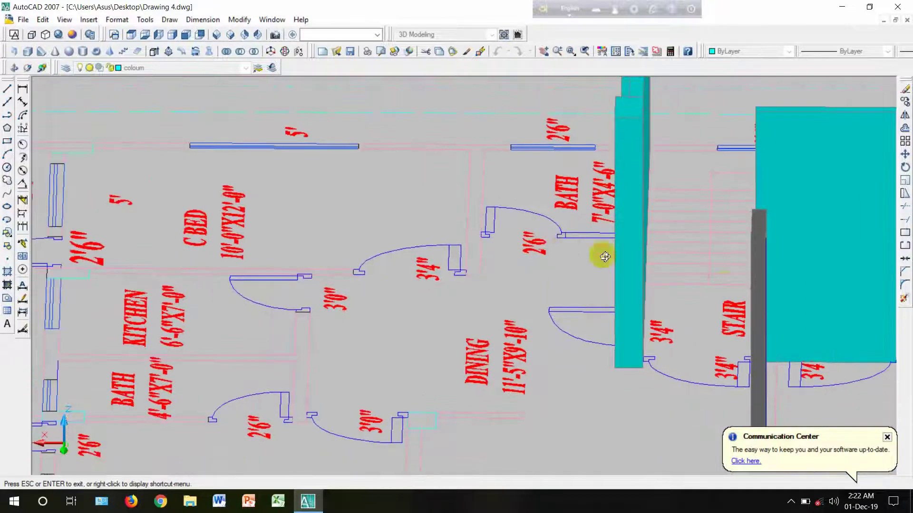
{"action": "left_click_drag", "start_coordinate": [757, 293], "coordinate": [782, 252]}
{"action": "key", "text": "Escape"}
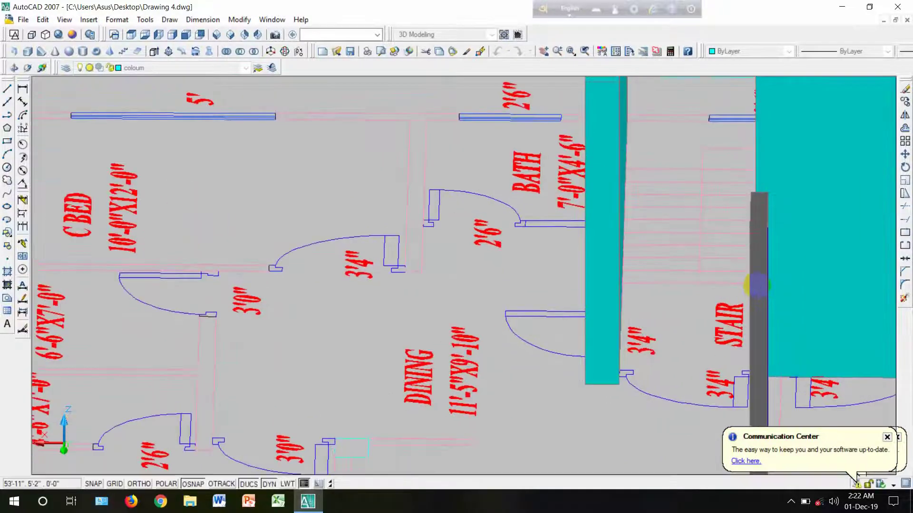
{"action": "left_click", "coordinate": [907, 167]}
{"action": "left_click", "coordinate": [768, 195]}
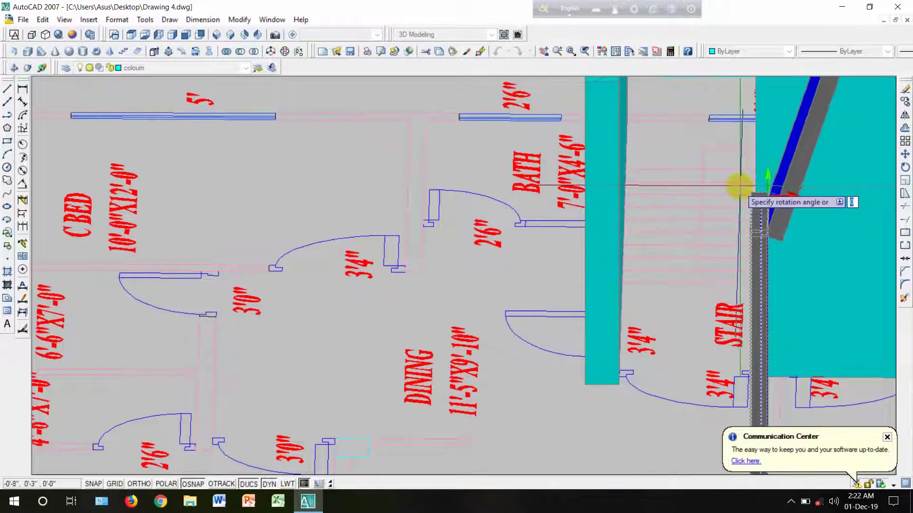
{"action": "scroll", "coordinate": [741, 184], "scroll_direction": "down", "scroll_amount": 5}
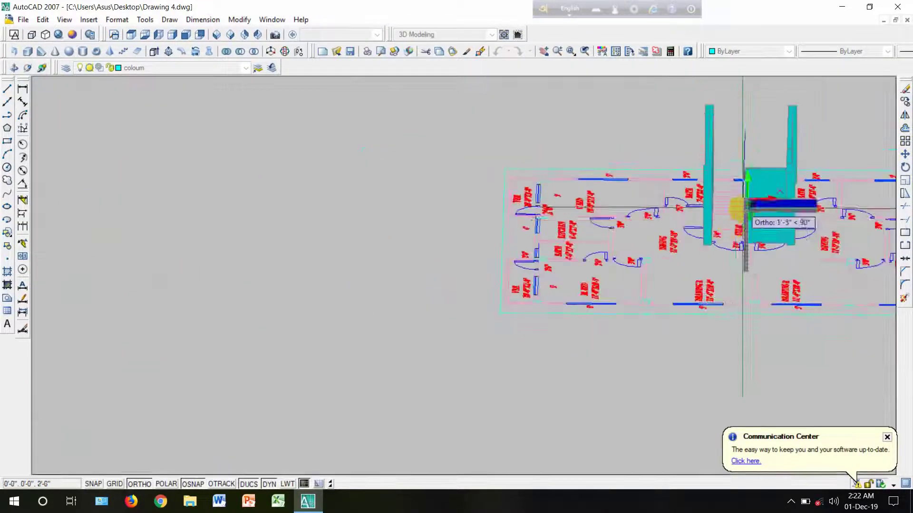
{"action": "left_click", "coordinate": [694, 235]}
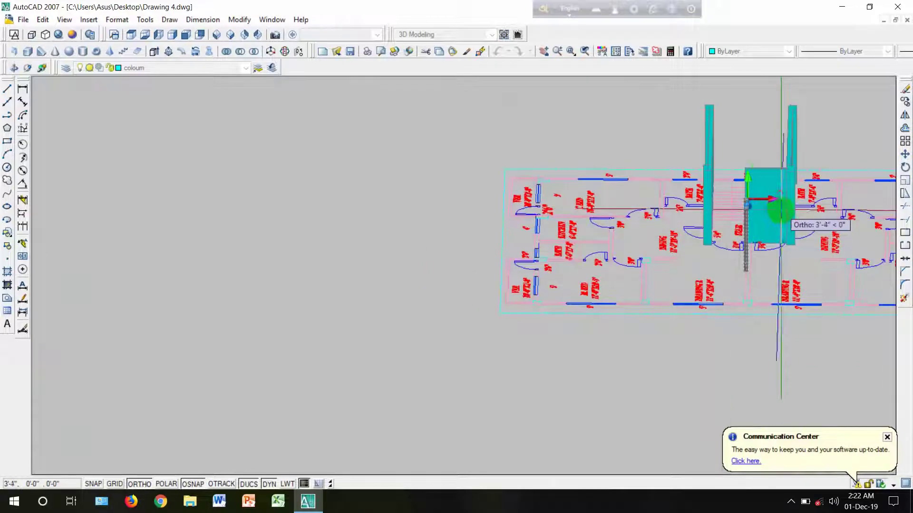
{"action": "left_click", "coordinate": [780, 210]}
{"action": "scroll", "coordinate": [719, 199], "scroll_direction": "up", "scroll_amount": 4}
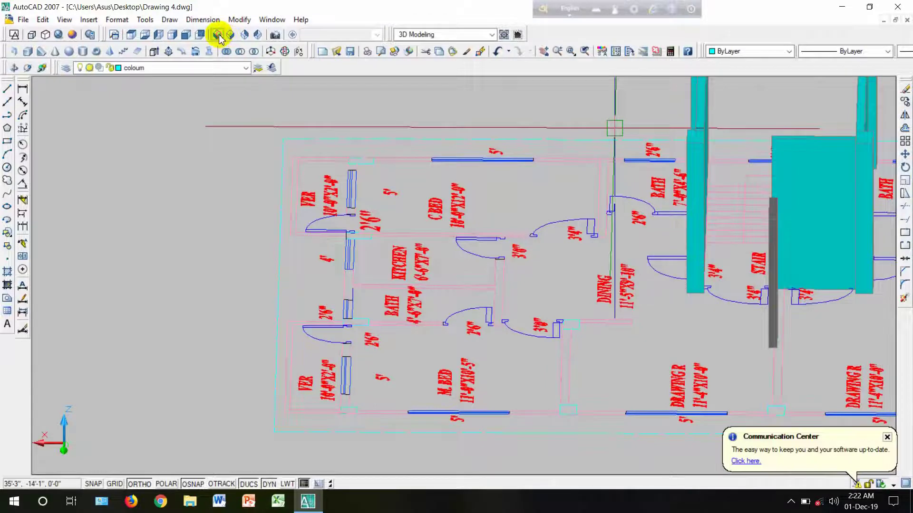
Step: Rotate the door copy a quarter turn in an isometric view, parallel to the stair room's entrance wall
{"action": "left_click", "coordinate": [218, 36]}
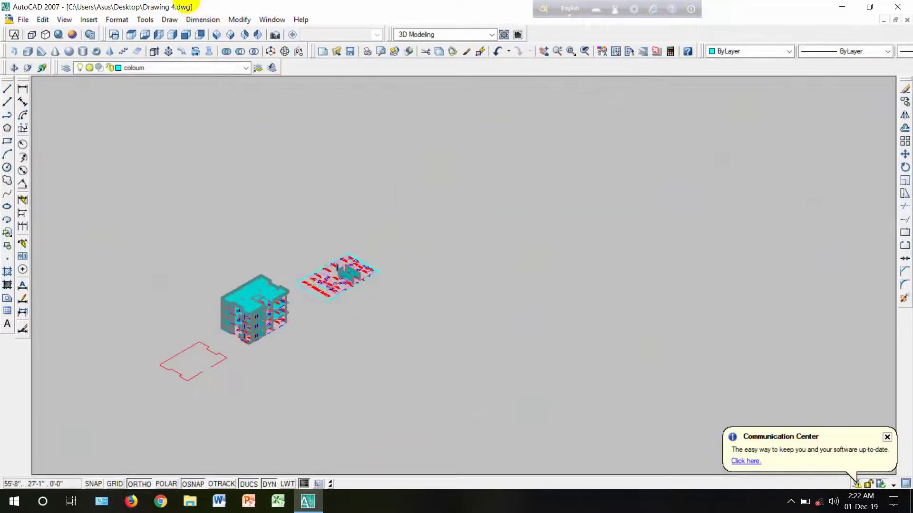
{"action": "left_click", "coordinate": [221, 33]}
{"action": "left_click", "coordinate": [231, 37]}
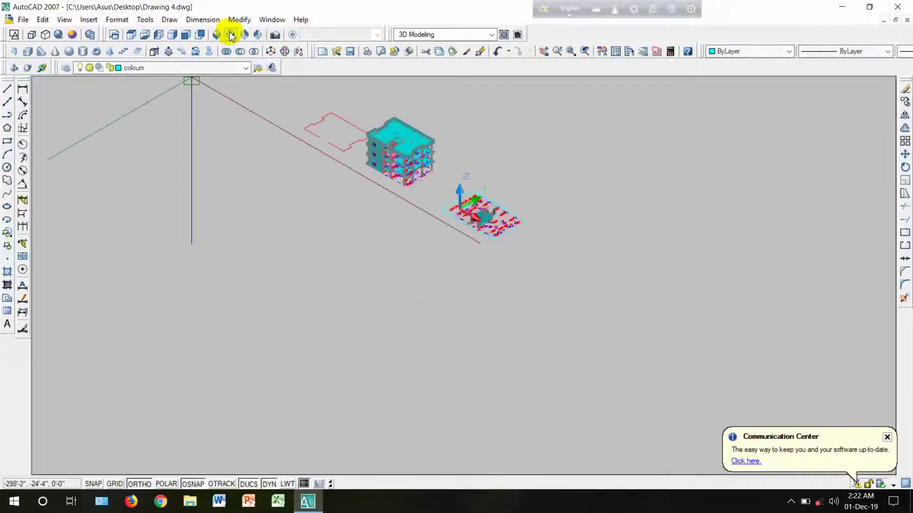
{"action": "scroll", "coordinate": [507, 318], "scroll_direction": "up", "scroll_amount": 6}
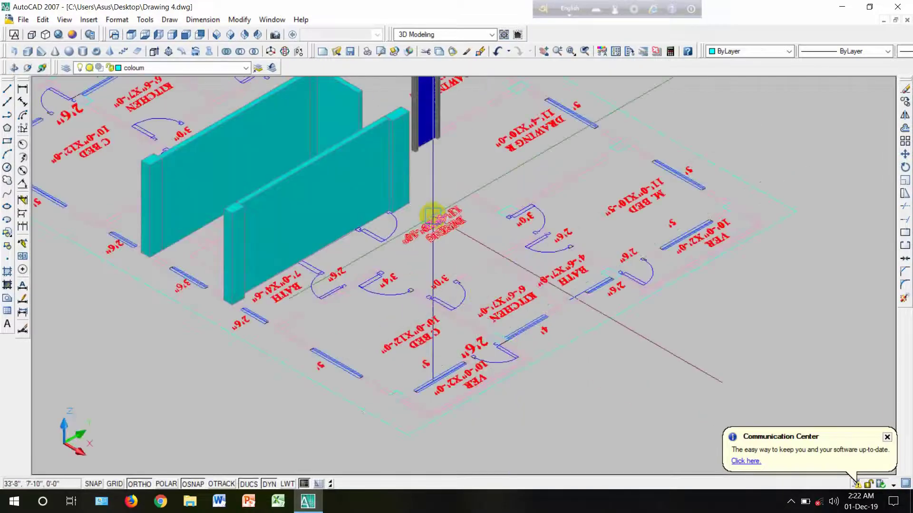
{"action": "scroll", "coordinate": [432, 216], "scroll_direction": "down", "scroll_amount": 4}
{"action": "middle_click_drag", "start_coordinate": [424, 251], "coordinate": [429, 331]}
{"action": "left_click", "coordinate": [449, 216]}
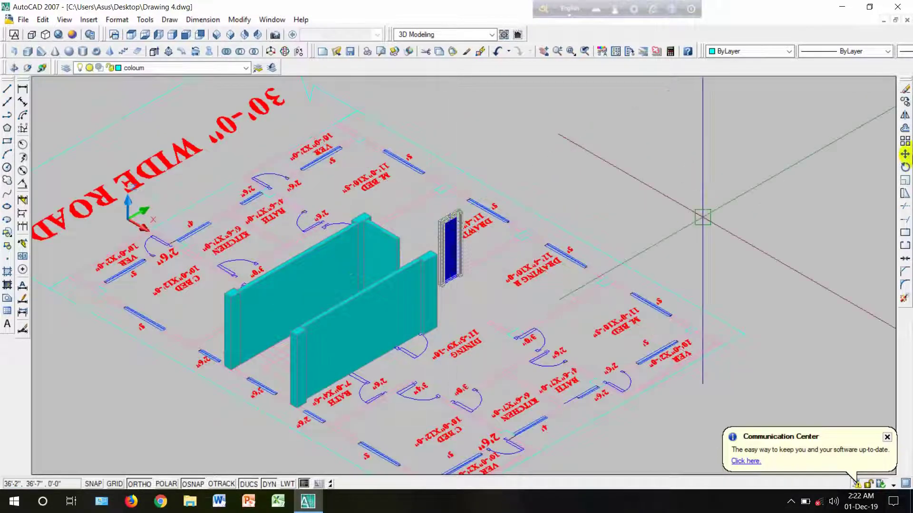
{"action": "left_click", "coordinate": [905, 167]}
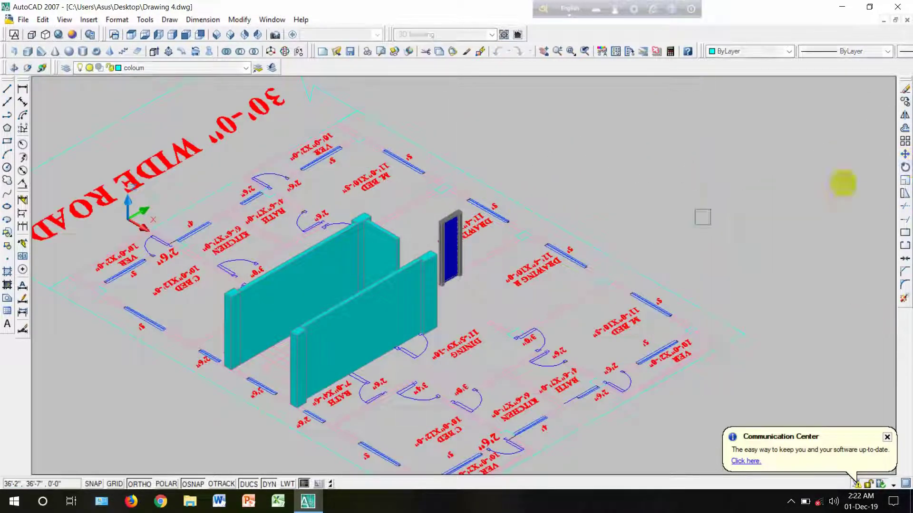
{"action": "scroll", "coordinate": [450, 216], "scroll_direction": "up", "scroll_amount": 5}
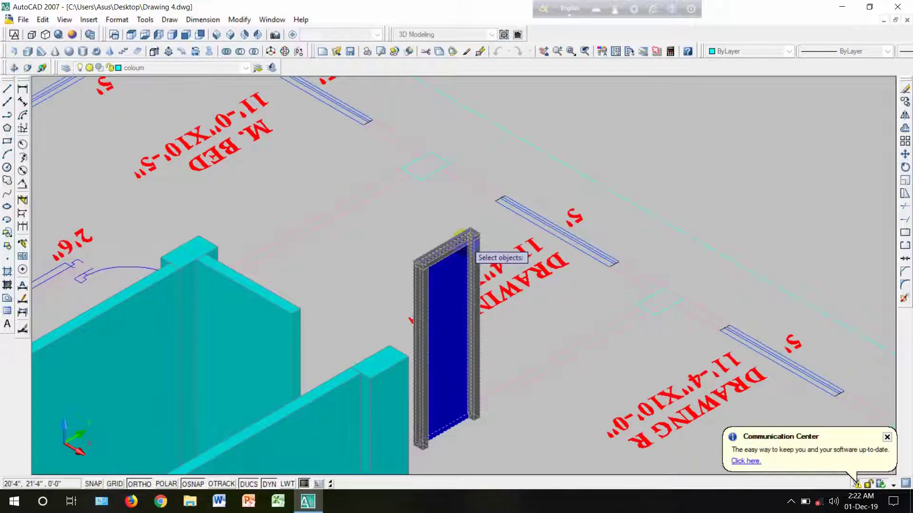
{"action": "key", "text": "Return"}
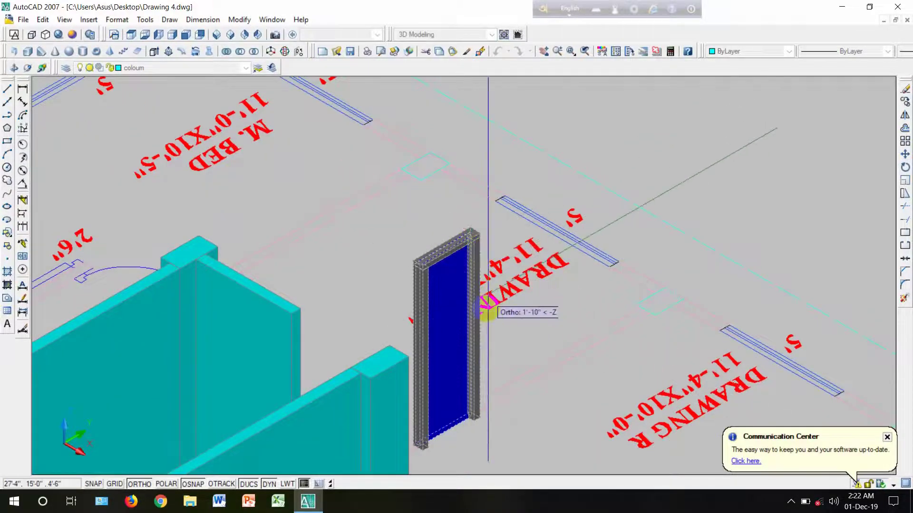
{"action": "left_click", "coordinate": [485, 309]}
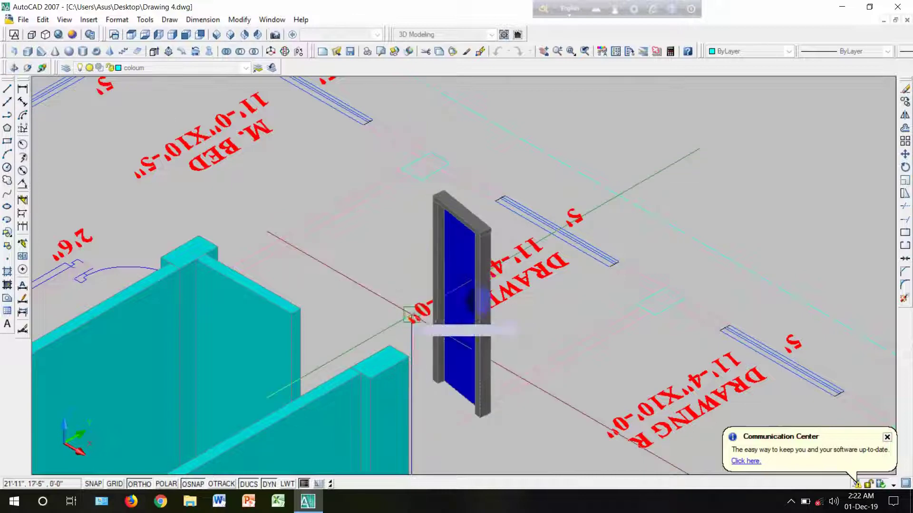
{"action": "left_click", "coordinate": [496, 266]}
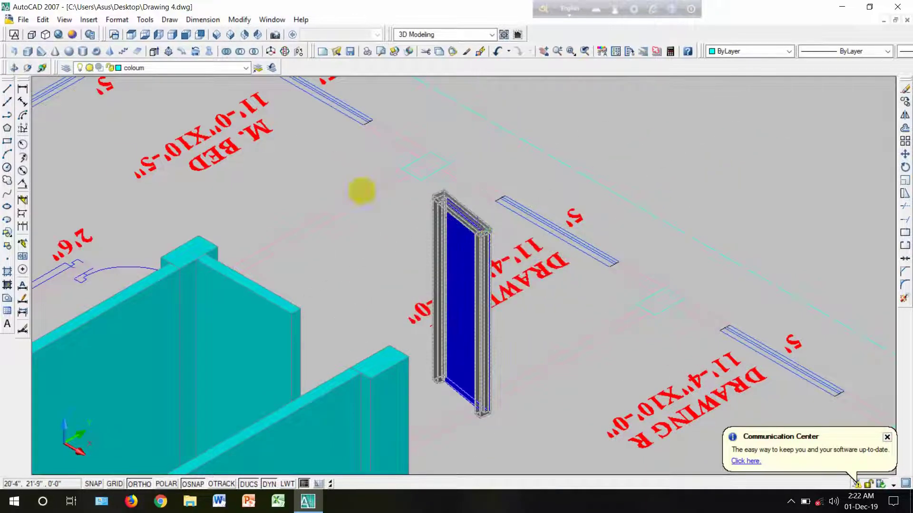
Step: Move the door copy by the lower corner of its frame to the base corner of the entrance wall's end beside the opening
{"action": "left_click", "coordinate": [16, 69]}
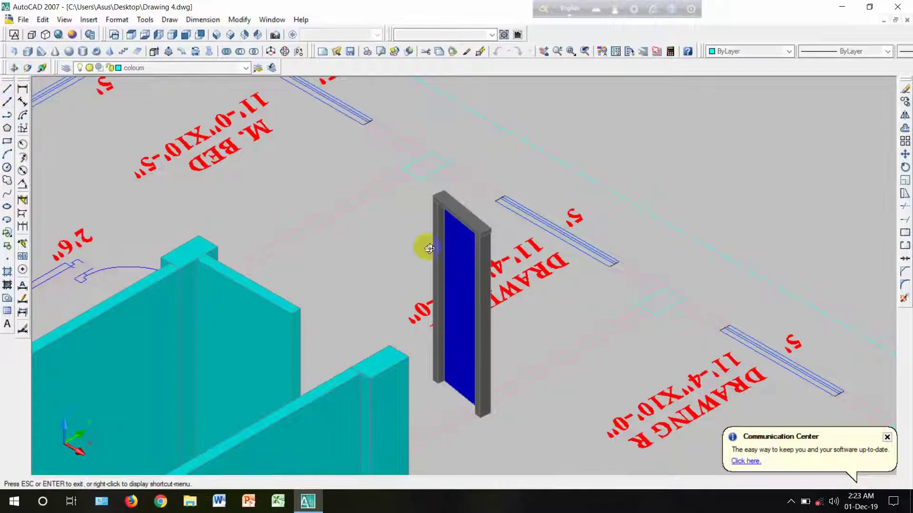
{"action": "left_click_drag", "start_coordinate": [422, 247], "coordinate": [356, 314]}
{"action": "scroll", "coordinate": [349, 295], "scroll_direction": "up", "scroll_amount": 2}
{"action": "scroll", "coordinate": [350, 295], "scroll_direction": "up", "scroll_amount": 1}
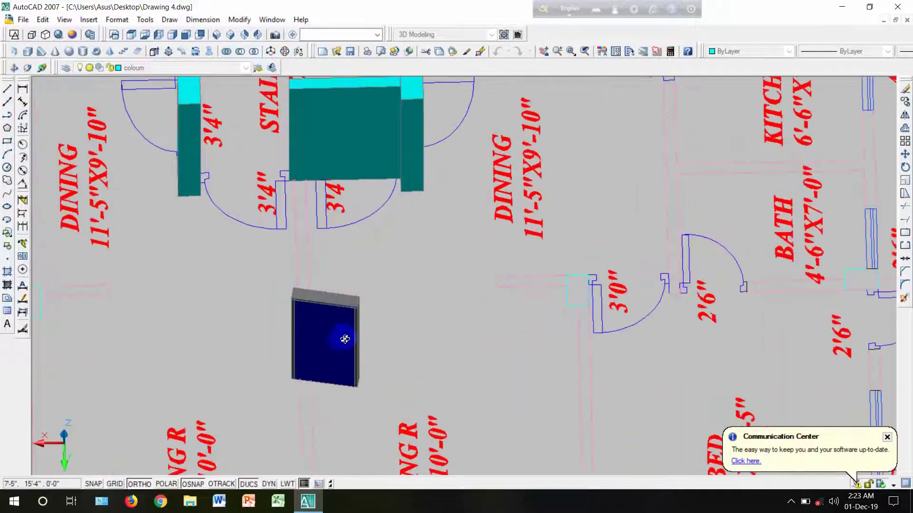
{"action": "left_click_drag", "start_coordinate": [357, 403], "coordinate": [374, 388]}
{"action": "middle_click_drag", "start_coordinate": [374, 387], "coordinate": [346, 379], "text": "shift"}
{"action": "scroll", "coordinate": [498, 466], "scroll_direction": "up", "scroll_amount": 7}
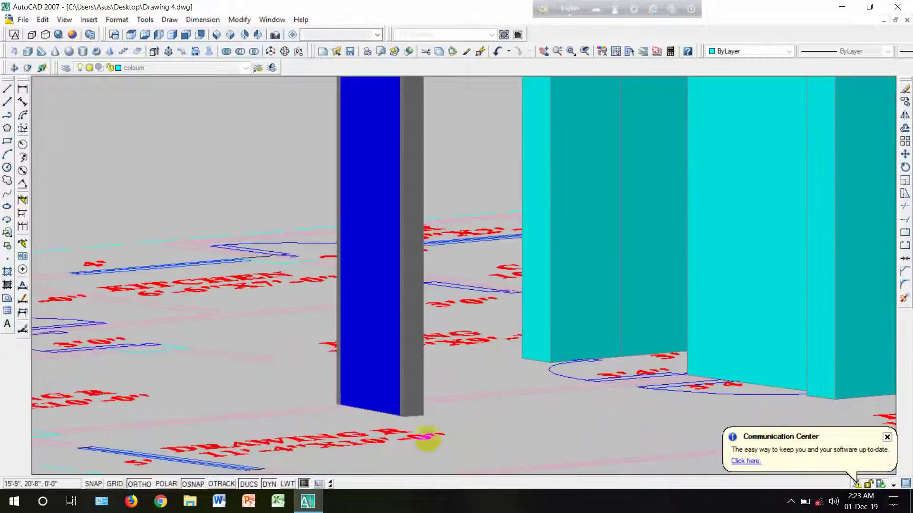
{"action": "left_click", "coordinate": [257, 252]}
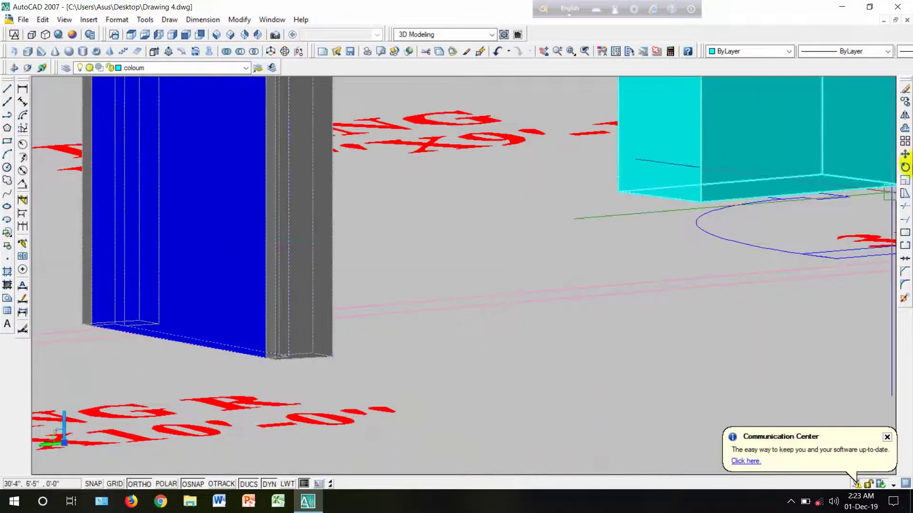
{"action": "left_click", "coordinate": [906, 155]}
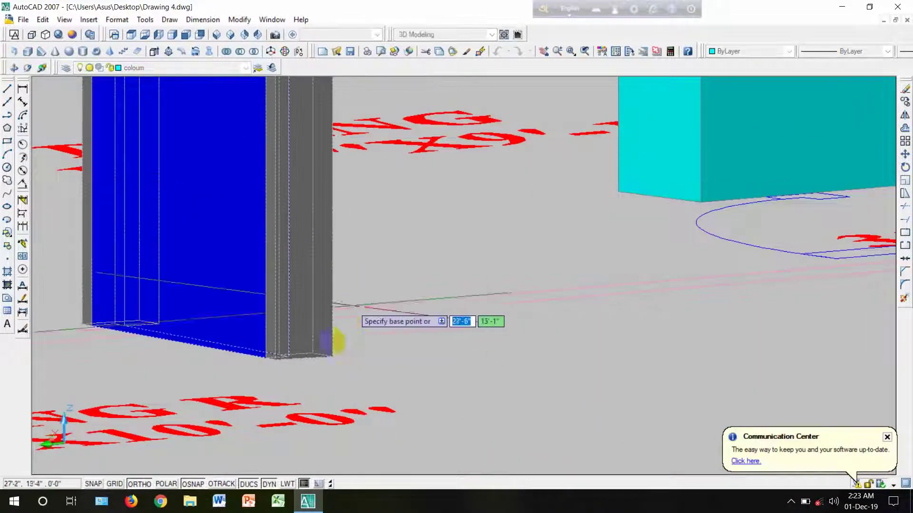
{"action": "left_click", "coordinate": [341, 356]}
{"action": "scroll", "coordinate": [341, 355], "scroll_direction": "down", "scroll_amount": 5}
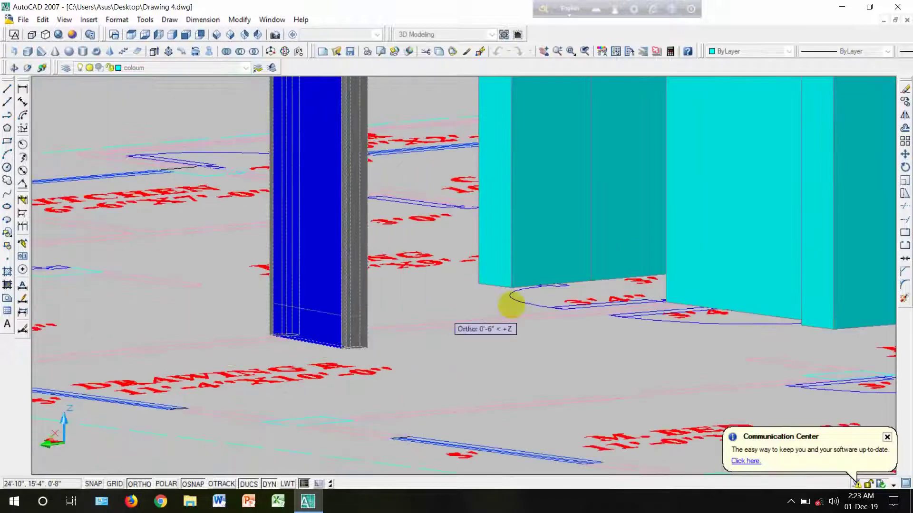
{"action": "scroll", "coordinate": [621, 301], "scroll_direction": "up", "scroll_amount": 5}
{"action": "scroll", "coordinate": [627, 298], "scroll_direction": "up", "scroll_amount": 3}
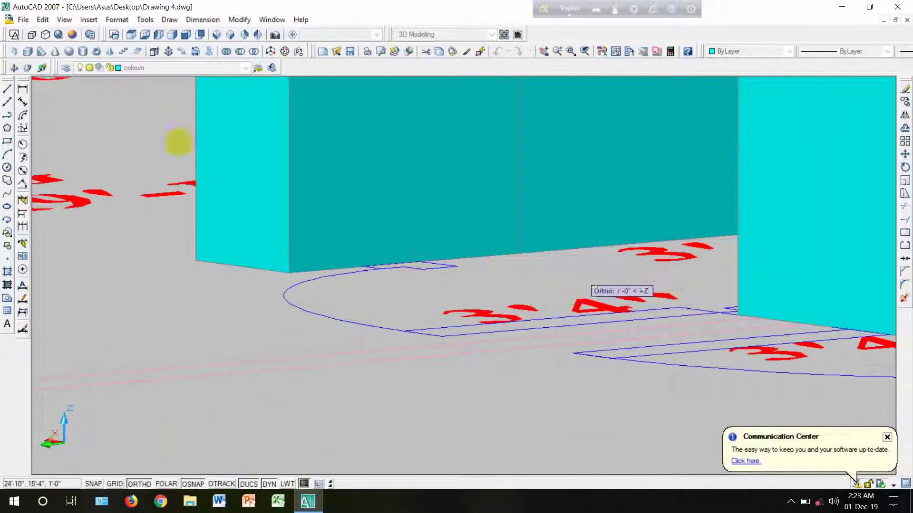
{"action": "left_click", "coordinate": [15, 70]}
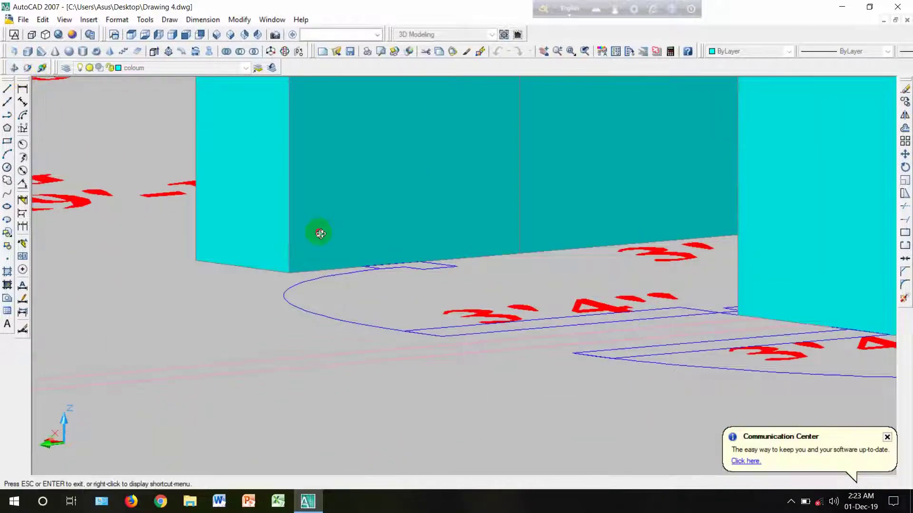
{"action": "left_click_drag", "start_coordinate": [320, 230], "coordinate": [362, 262]}
{"action": "scroll", "coordinate": [587, 280], "scroll_direction": "down", "scroll_amount": 3}
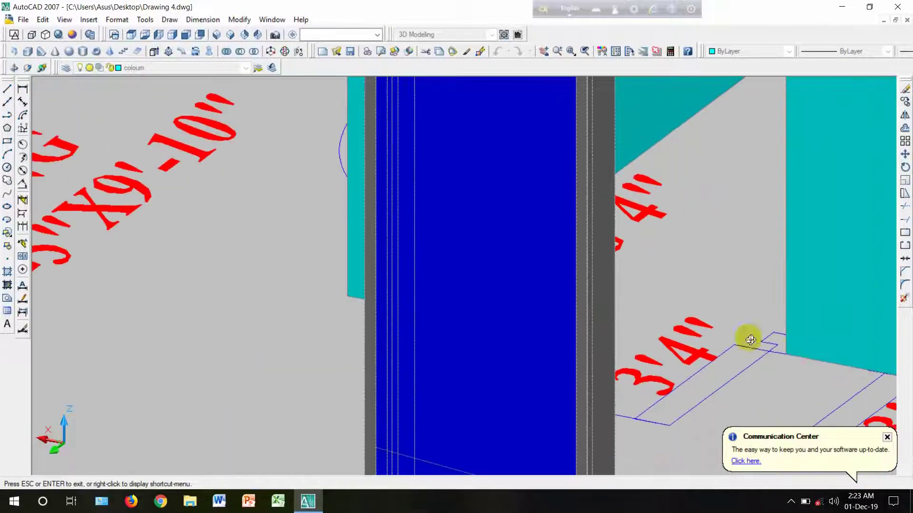
{"action": "scroll", "coordinate": [776, 347], "scroll_direction": "up", "scroll_amount": 5}
{"action": "key", "text": "Escape"}
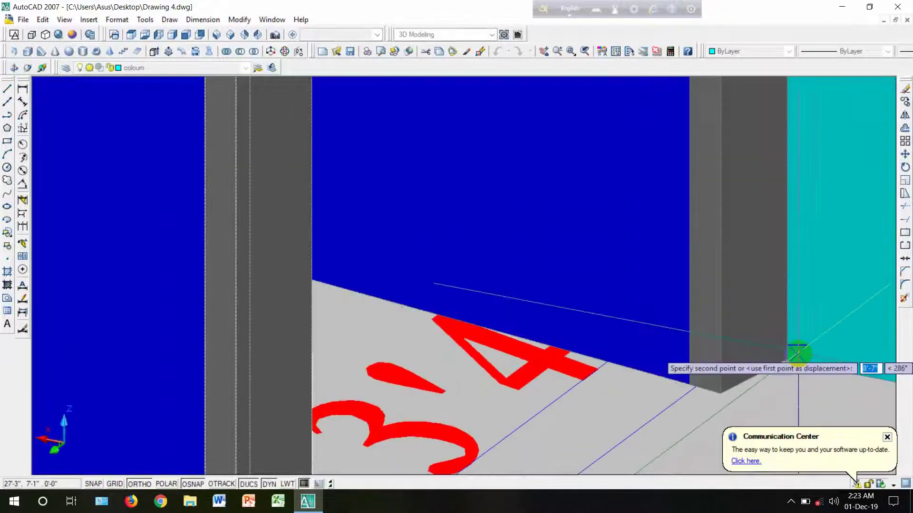
{"action": "left_click", "coordinate": [789, 367]}
{"action": "scroll", "coordinate": [761, 375], "scroll_direction": "down", "scroll_amount": 5}
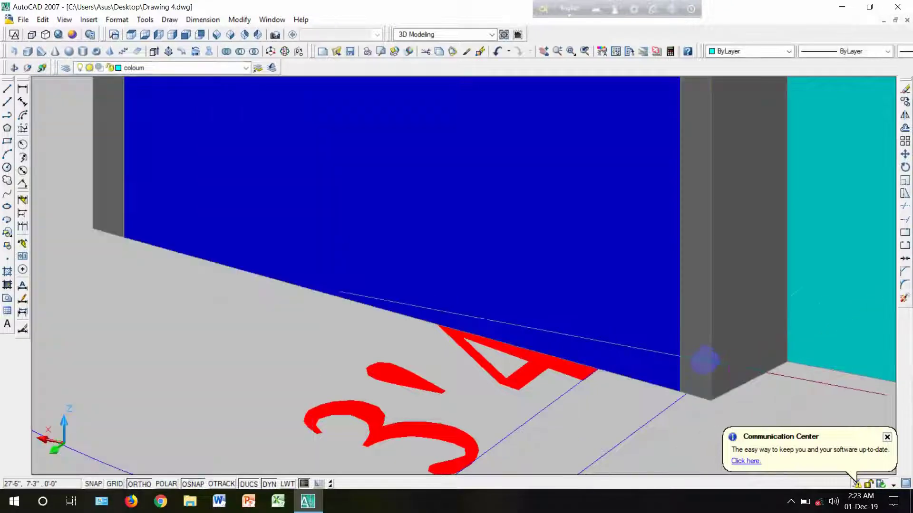
{"action": "scroll", "coordinate": [741, 411], "scroll_direction": "down", "scroll_amount": 3}
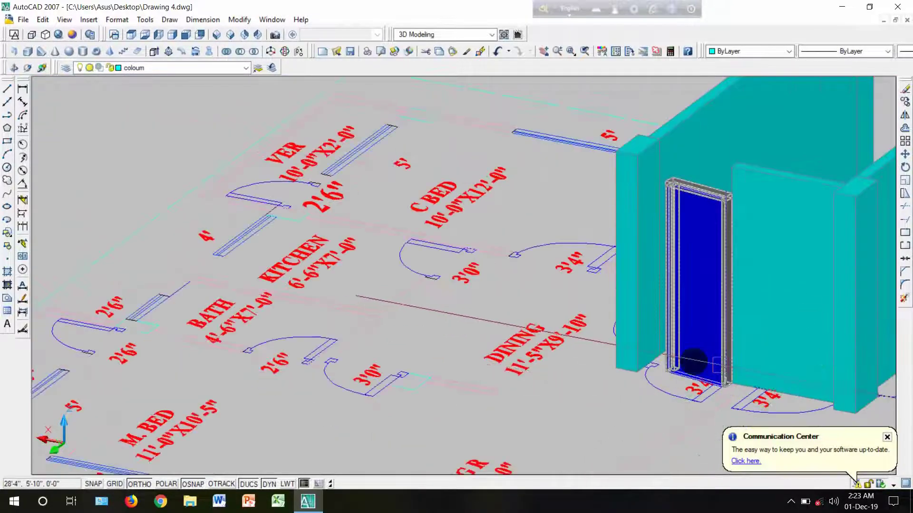
Step: Try to move the door from its frame's other lower corner to the column face across the entrance gap
{"action": "scroll", "coordinate": [444, 204], "scroll_direction": "up", "scroll_amount": 3}
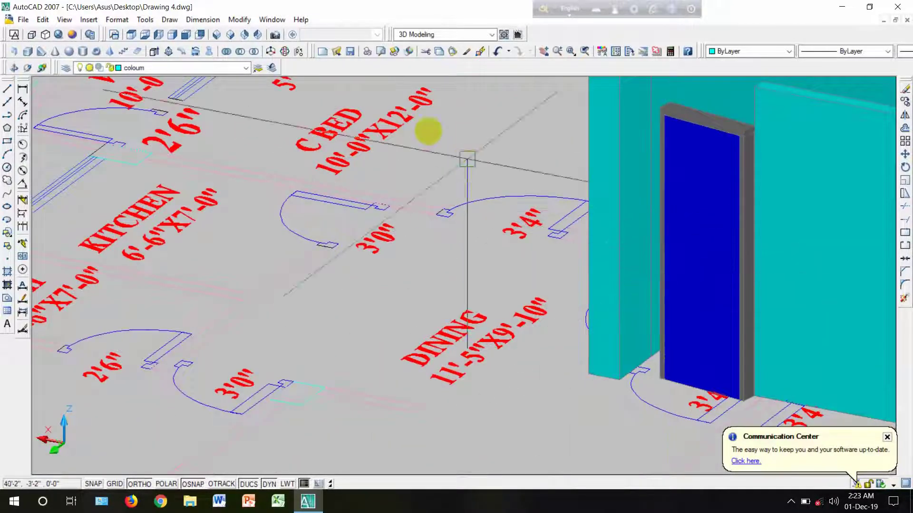
{"action": "left_click", "coordinate": [667, 299]}
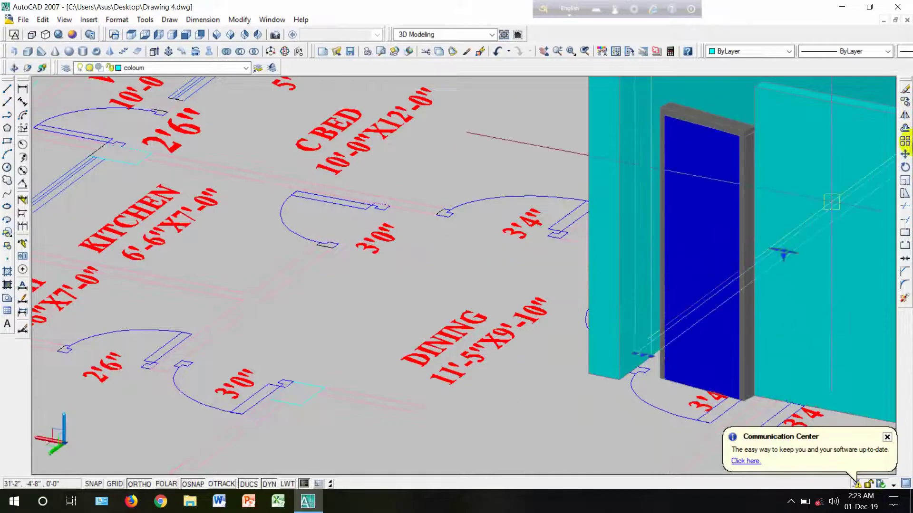
{"action": "left_click", "coordinate": [905, 154]}
{"action": "scroll", "coordinate": [628, 387], "scroll_direction": "up", "scroll_amount": 5}
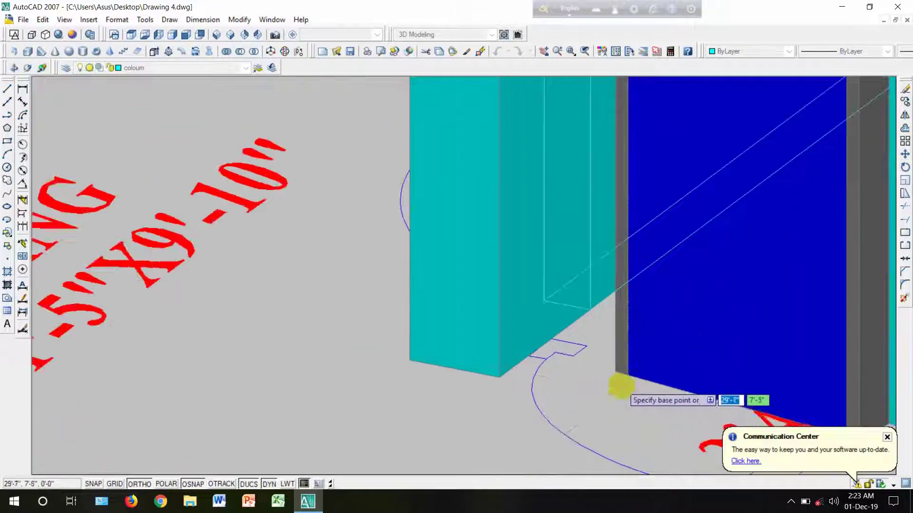
{"action": "left_click", "coordinate": [606, 362]}
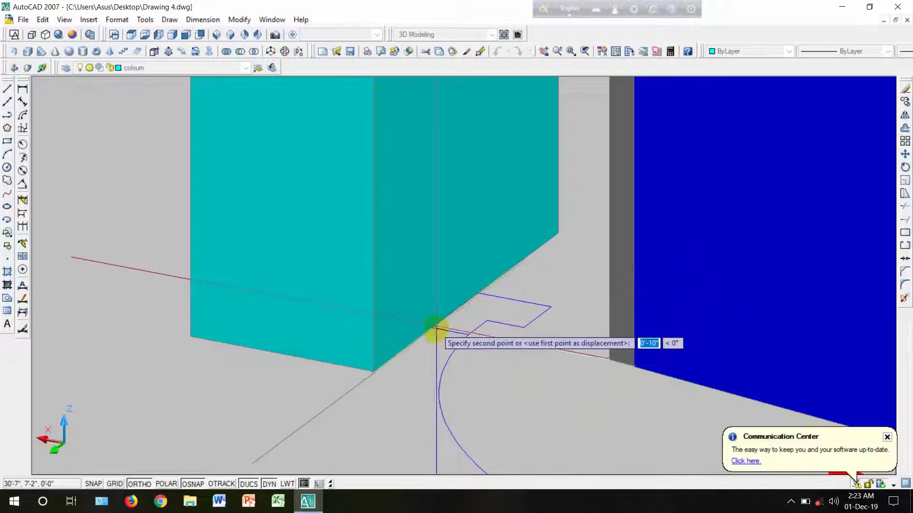
{"action": "left_click", "coordinate": [434, 328]}
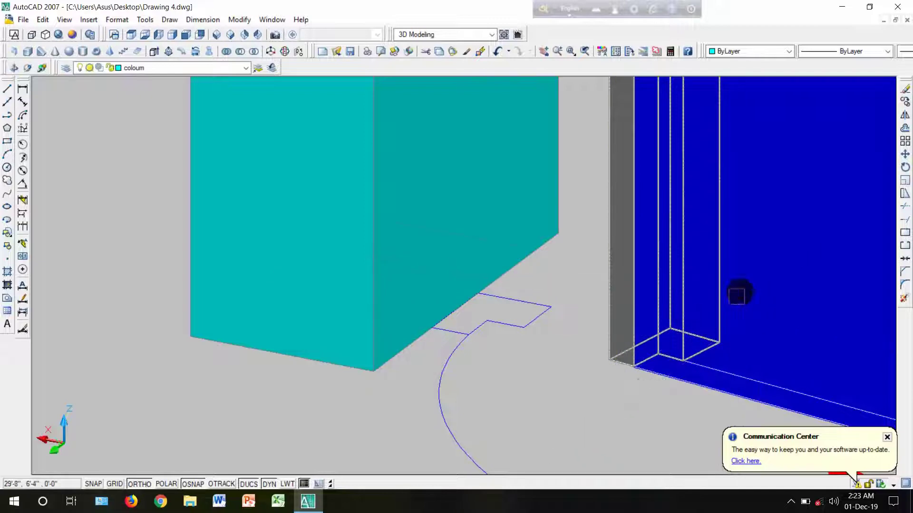
{"action": "key", "text": "ctrl+z"}
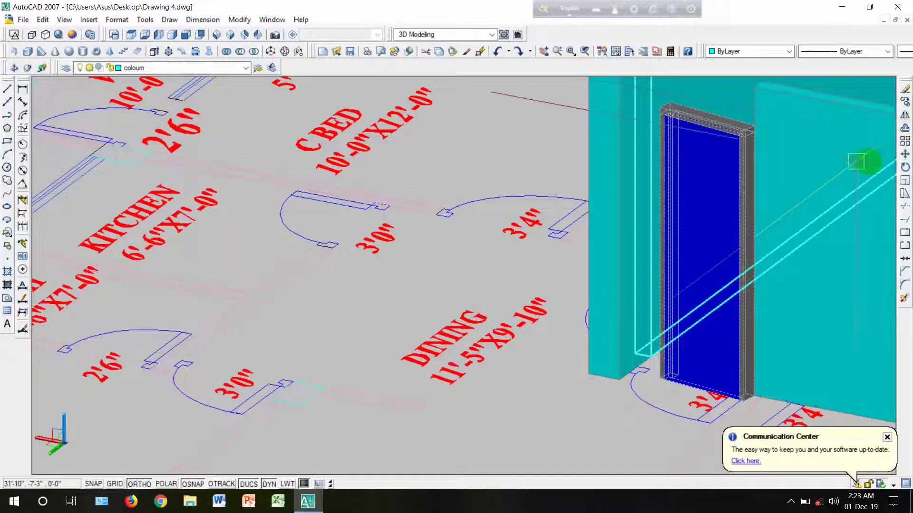
Step: Move the door and its frame along the entrance wall line so the frame's lower corner meets the adjacent column face
{"action": "left_click", "coordinate": [905, 154]}
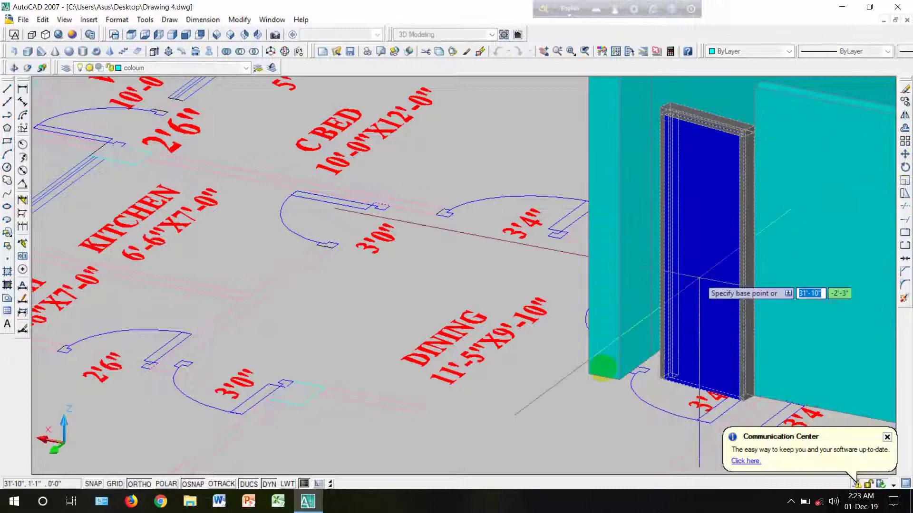
{"action": "scroll", "coordinate": [675, 371], "scroll_direction": "up", "scroll_amount": 5}
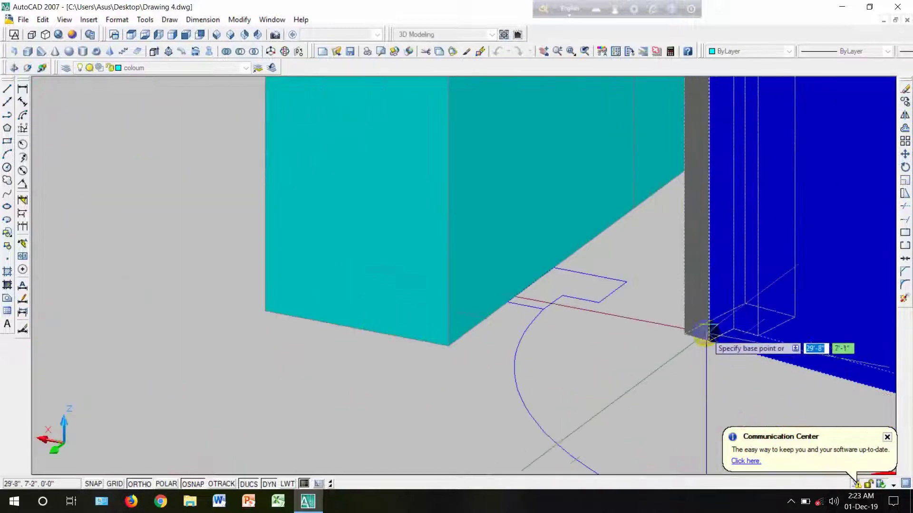
{"action": "left_click", "coordinate": [684, 333]}
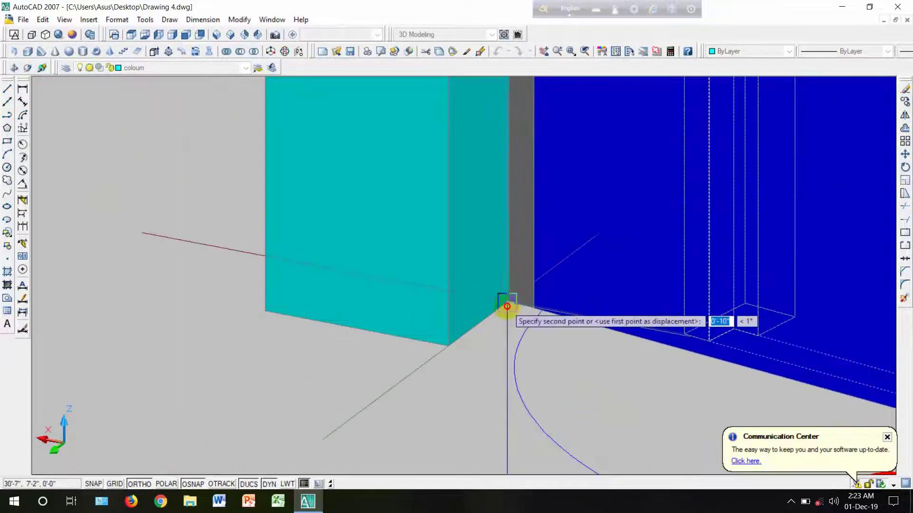
{"action": "left_click", "coordinate": [506, 306]}
{"action": "scroll", "coordinate": [528, 314], "scroll_direction": "down", "scroll_amount": 3}
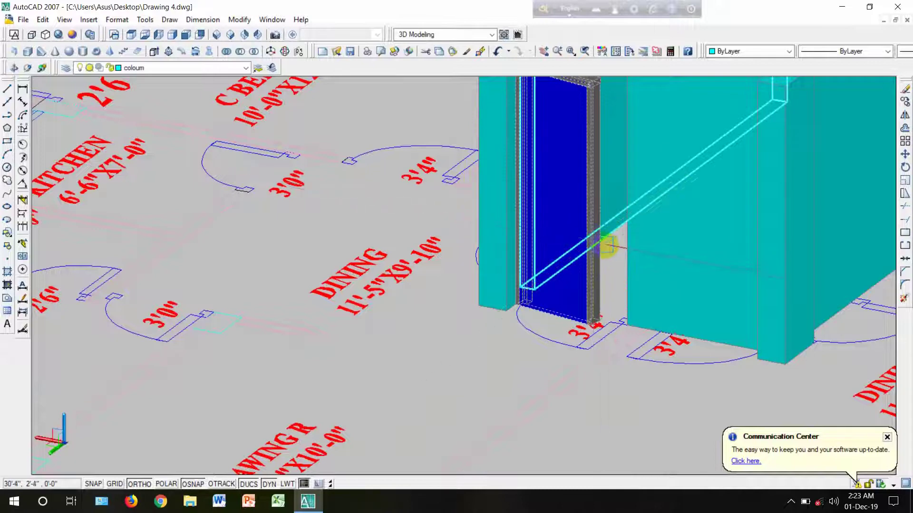
{"action": "scroll", "coordinate": [606, 245], "scroll_direction": "down", "scroll_amount": 2}
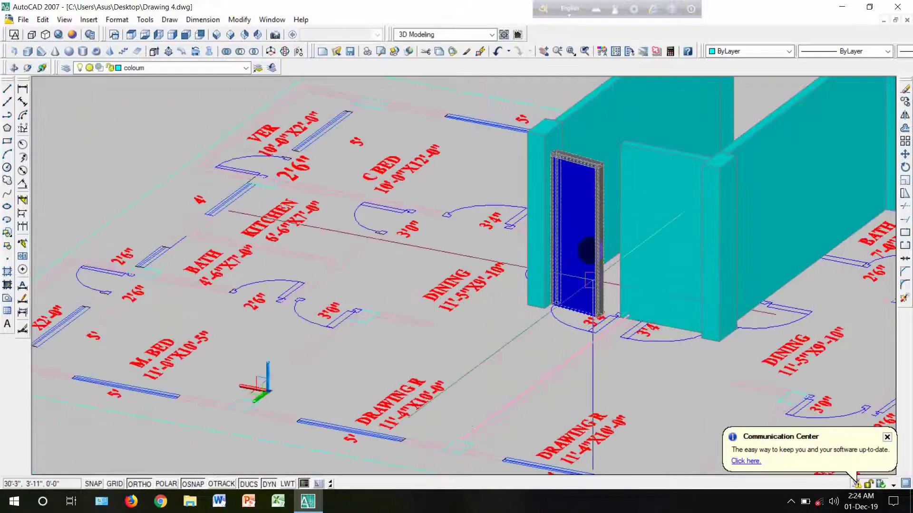
{"action": "scroll", "coordinate": [596, 207], "scroll_direction": "up", "scroll_amount": 2}
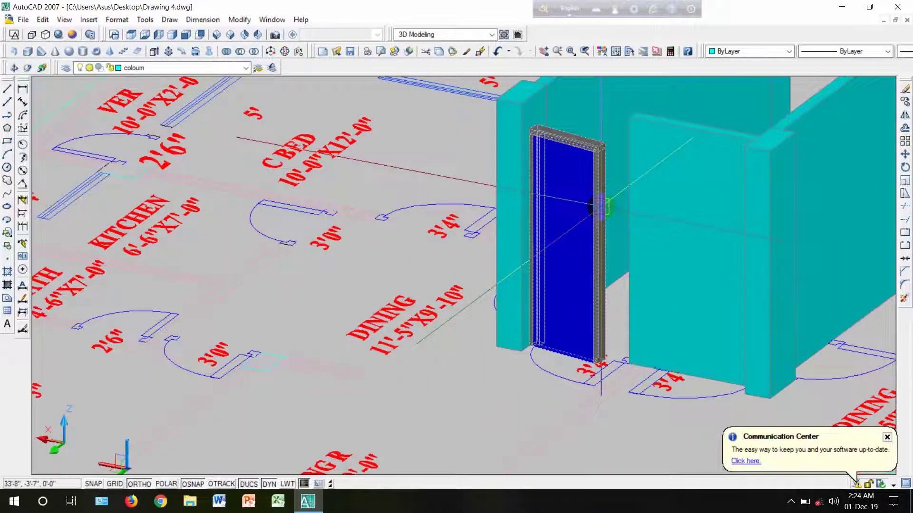
{"action": "scroll", "coordinate": [595, 215], "scroll_direction": "down", "scroll_amount": 3}
{"action": "scroll", "coordinate": [592, 214], "scroll_direction": "up", "scroll_amount": 2}
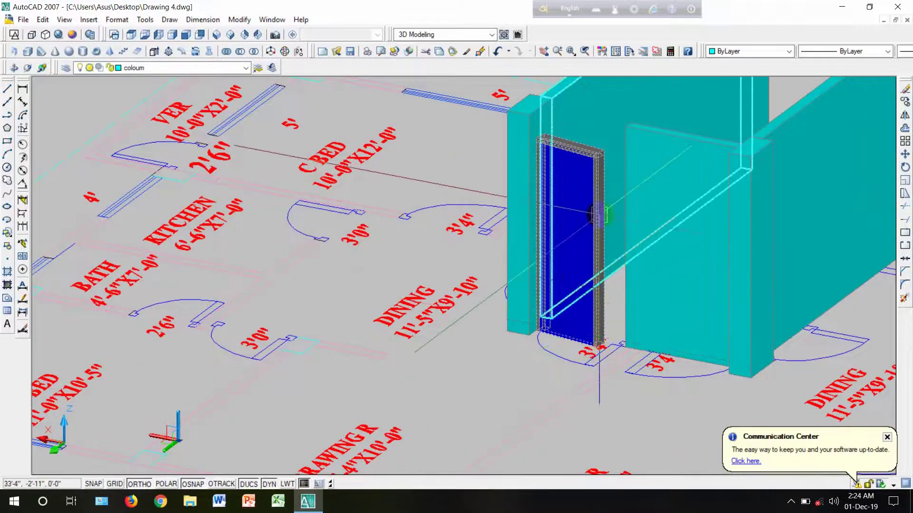
{"action": "left_click", "coordinate": [27, 52]}
{"action": "scroll", "coordinate": [581, 114], "scroll_direction": "up", "scroll_amount": 4}
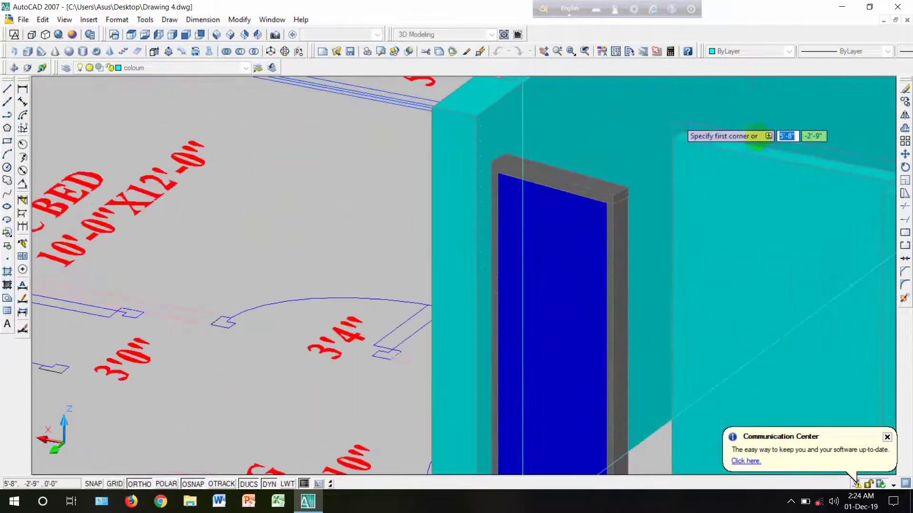
{"action": "left_click", "coordinate": [683, 132]}
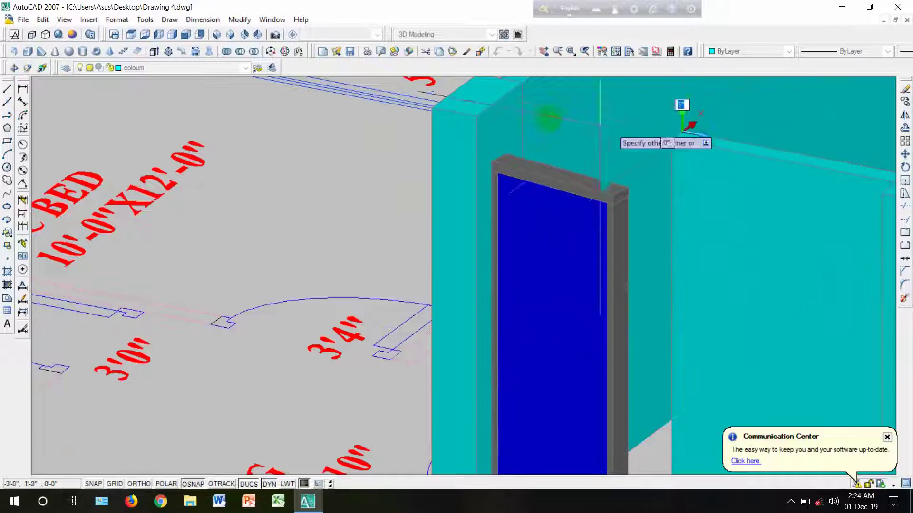
{"action": "scroll", "coordinate": [720, 174], "scroll_direction": "down", "scroll_amount": 4}
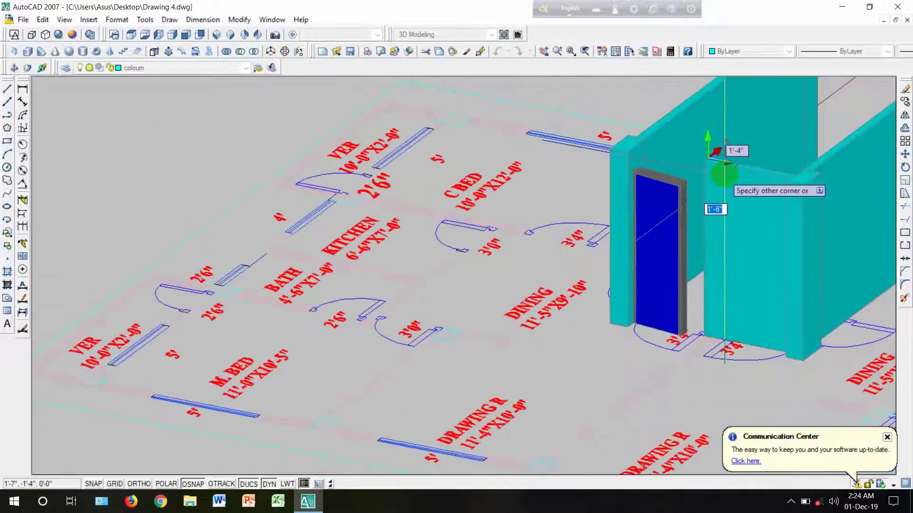
{"action": "middle_click_drag", "start_coordinate": [726, 185], "coordinate": [717, 245]}
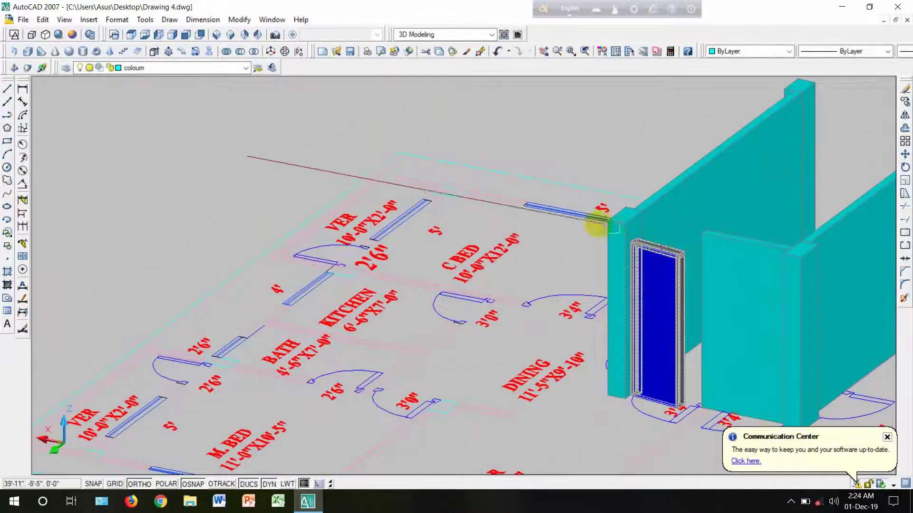
Step: Draw a lintel box across the entrance opening, from the entrance wall's top corner to the column and down to the door frame's top
{"action": "left_click", "coordinate": [14, 68]}
{"action": "left_click_drag", "start_coordinate": [407, 326], "coordinate": [553, 363]}
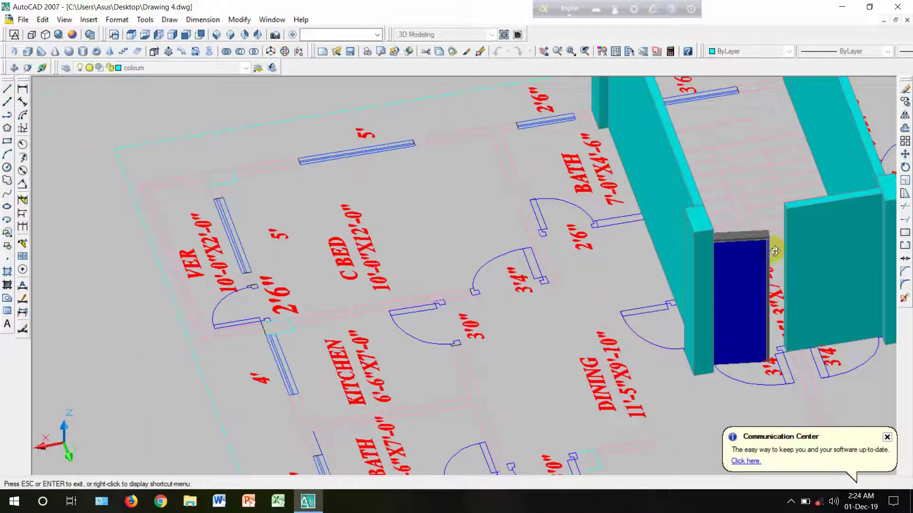
{"action": "scroll", "coordinate": [775, 251], "scroll_direction": "up", "scroll_amount": 5}
{"action": "key", "text": "Escape"}
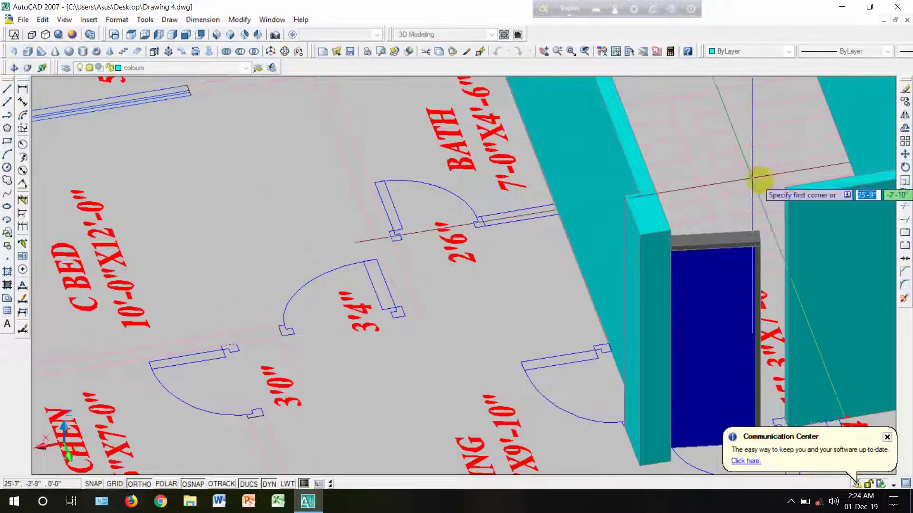
{"action": "scroll", "coordinate": [802, 198], "scroll_direction": "up", "scroll_amount": 3}
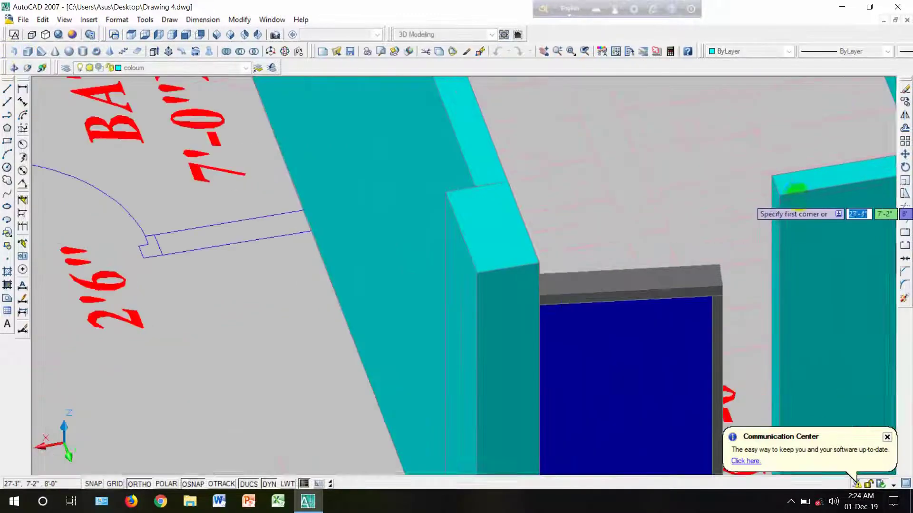
{"action": "left_click", "coordinate": [775, 175]}
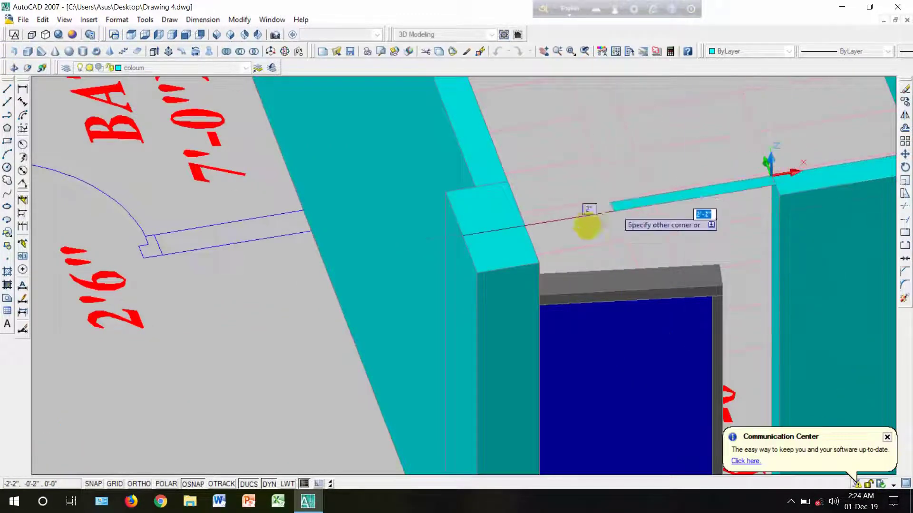
{"action": "left_click", "coordinate": [528, 238]}
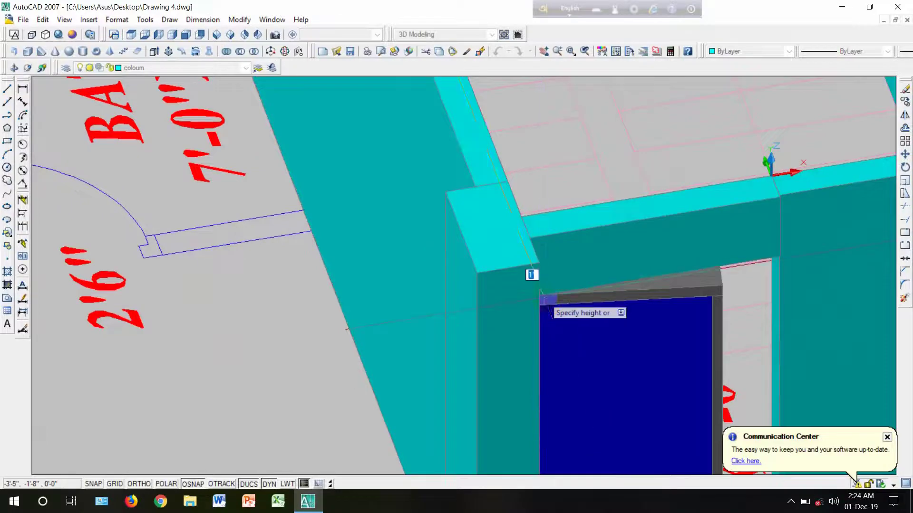
{"action": "key", "text": "Return"}
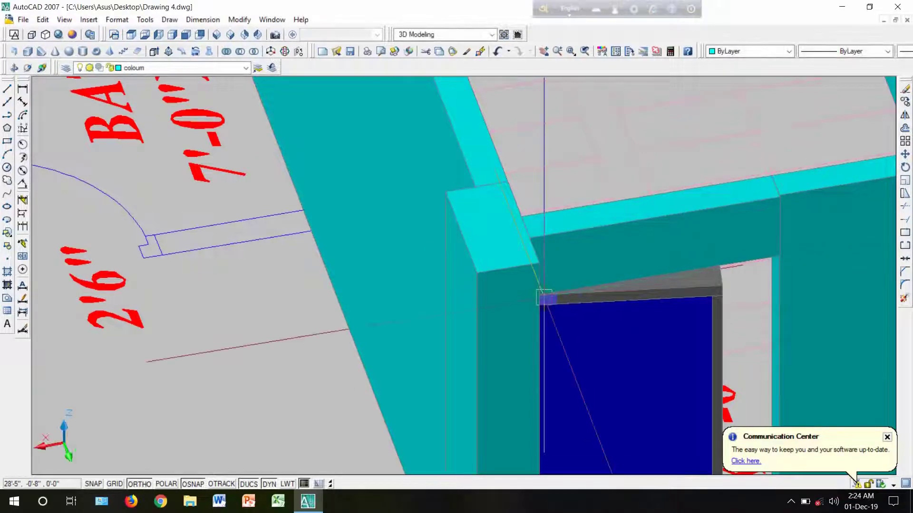
Step: Delete the door and its frame from the stair room's entrance opening
{"action": "scroll", "coordinate": [676, 307], "scroll_direction": "down", "scroll_amount": 3}
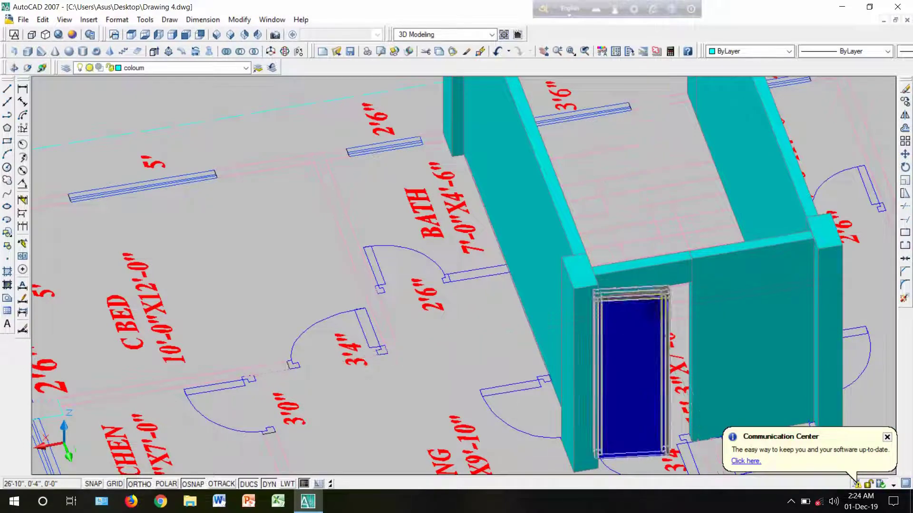
{"action": "left_click", "coordinate": [659, 305]}
{"action": "key", "text": "Delete"}
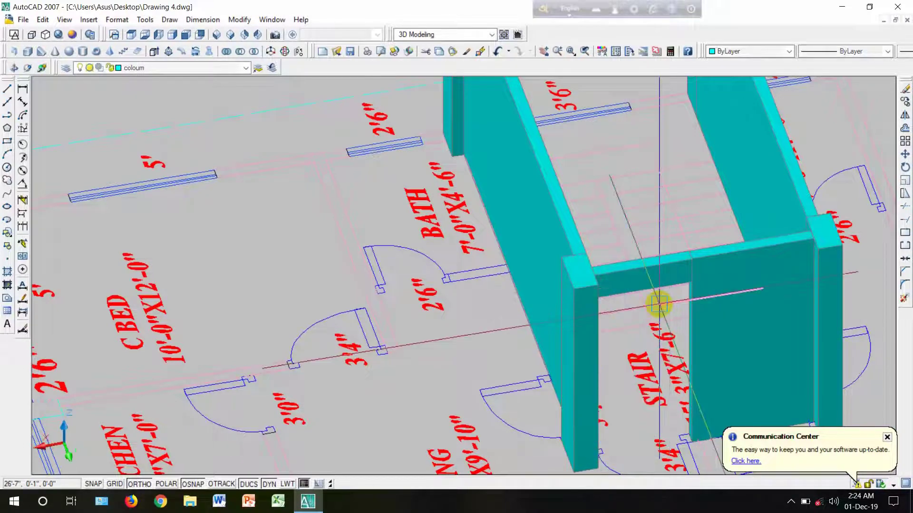
Step: Create a block named hg from the stair room's walls, columns and entrance lintel
{"action": "scroll", "coordinate": [658, 305], "scroll_direction": "down", "scroll_amount": 2}
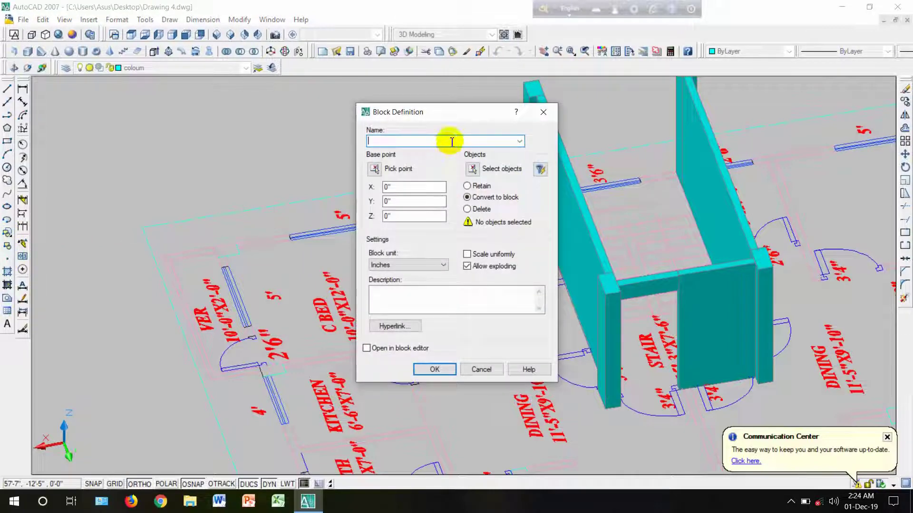
{"action": "left_click", "coordinate": [472, 170]}
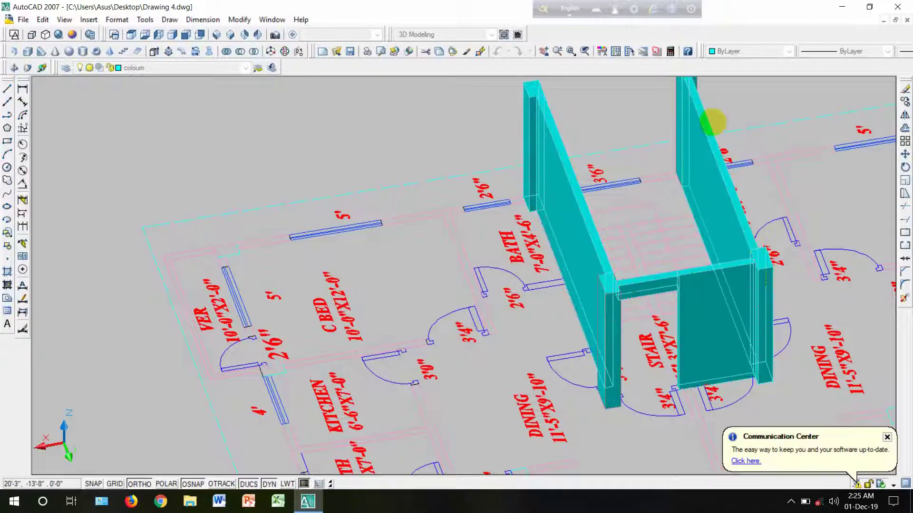
{"action": "scroll", "coordinate": [718, 157], "scroll_direction": "down", "scroll_amount": 2}
{"action": "scroll", "coordinate": [709, 159], "scroll_direction": "up", "scroll_amount": 4}
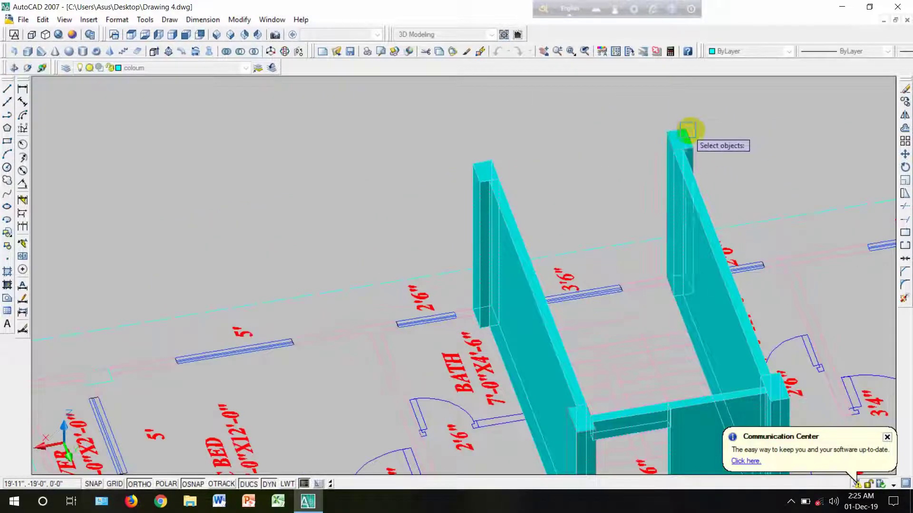
{"action": "scroll", "coordinate": [687, 131], "scroll_direction": "down", "scroll_amount": 3}
{"action": "key", "text": "Return"}
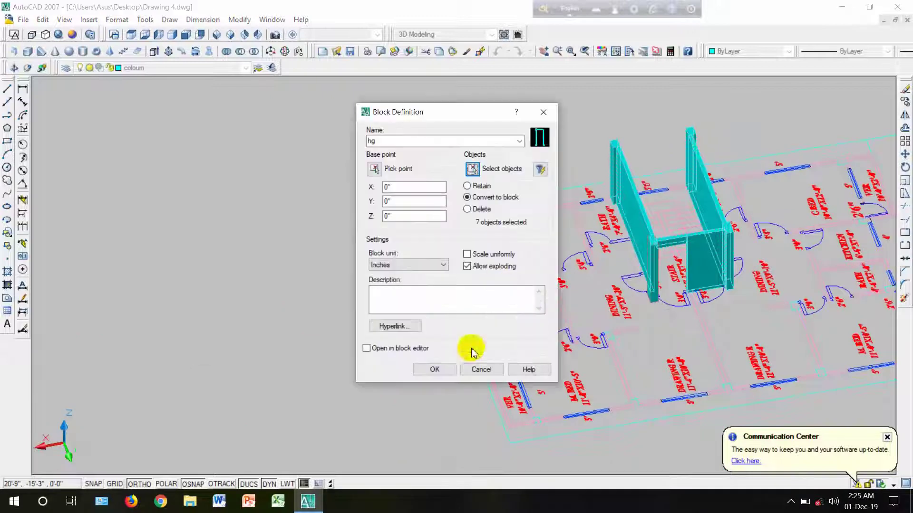
{"action": "left_click", "coordinate": [443, 373]}
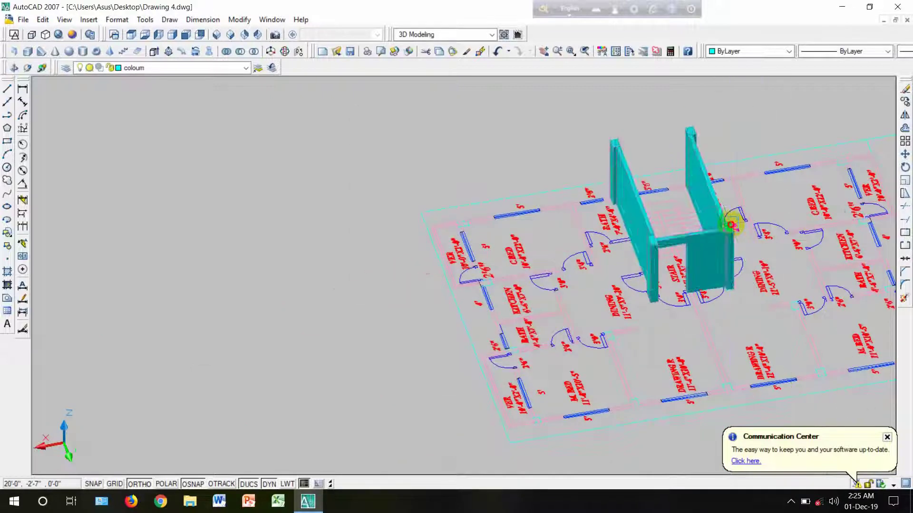
Step: Move the stair room block from the floor plan onto the building's roof, placing its column base at the corner of the stair opening
{"action": "left_click", "coordinate": [905, 154]}
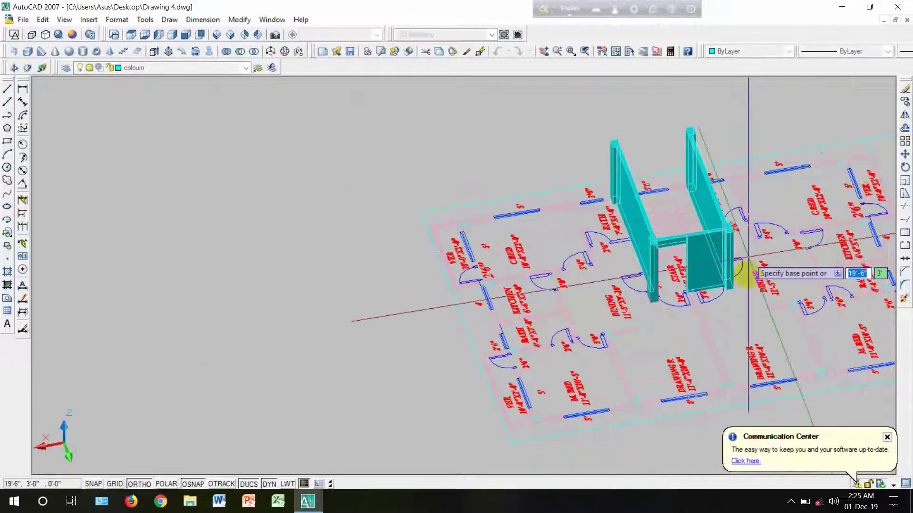
{"action": "scroll", "coordinate": [744, 302], "scroll_direction": "up", "scroll_amount": 6}
{"action": "scroll", "coordinate": [690, 233], "scroll_direction": "down", "scroll_amount": 10}
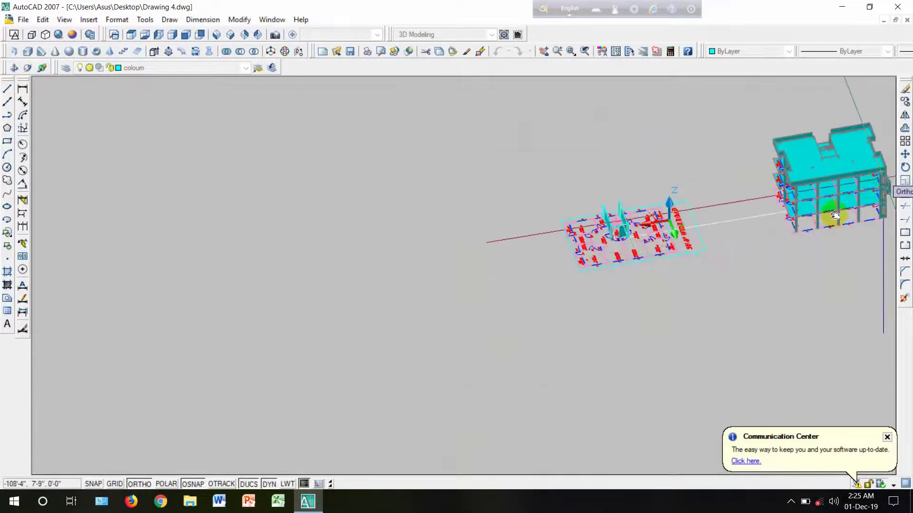
{"action": "left_click", "coordinate": [835, 215]}
{"action": "scroll", "coordinate": [700, 220], "scroll_direction": "up", "scroll_amount": 6}
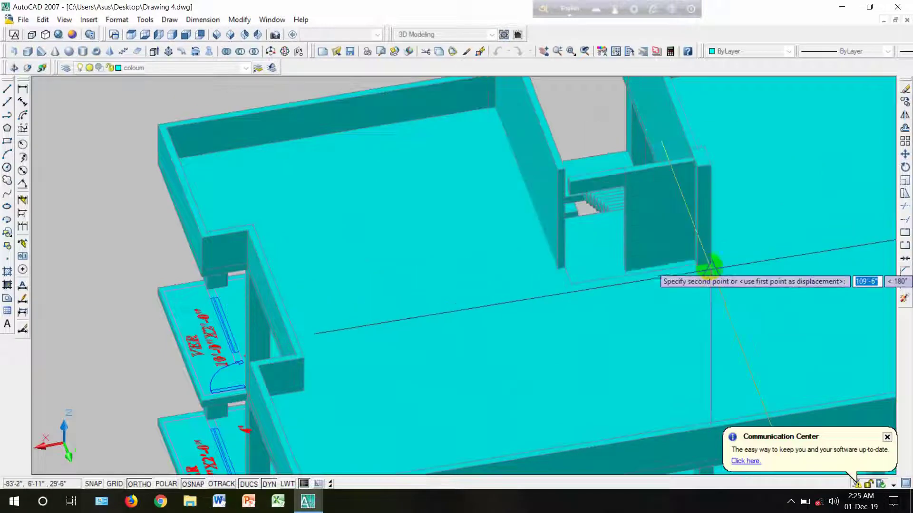
{"action": "scroll", "coordinate": [711, 268], "scroll_direction": "up", "scroll_amount": 5}
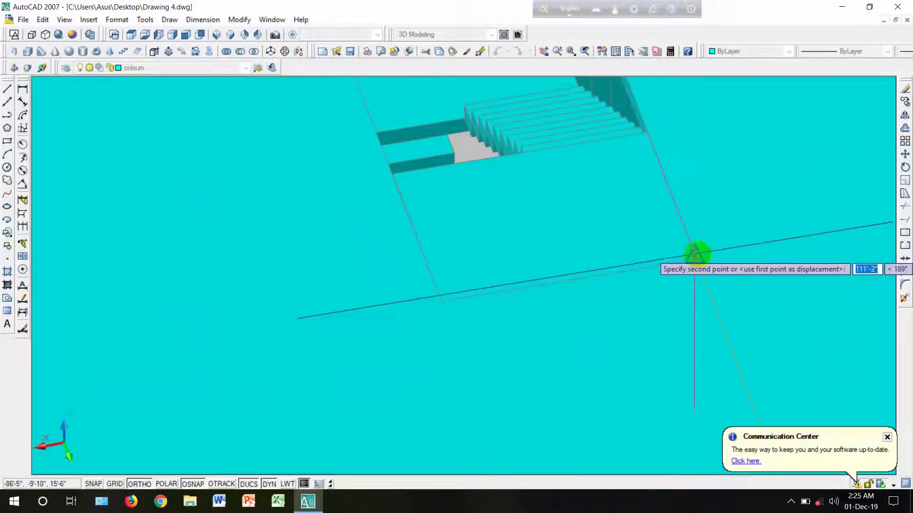
{"action": "scroll", "coordinate": [695, 256], "scroll_direction": "up", "scroll_amount": 4}
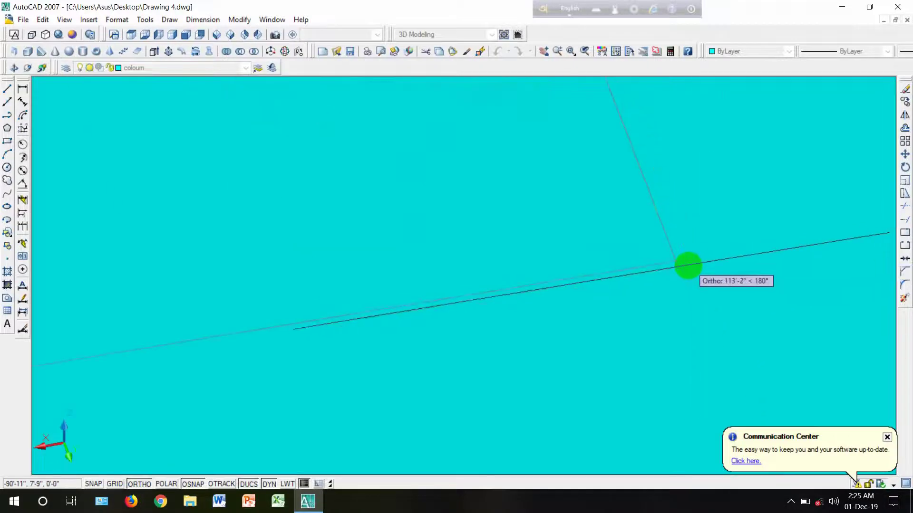
{"action": "scroll", "coordinate": [677, 266], "scroll_direction": "down", "scroll_amount": 5}
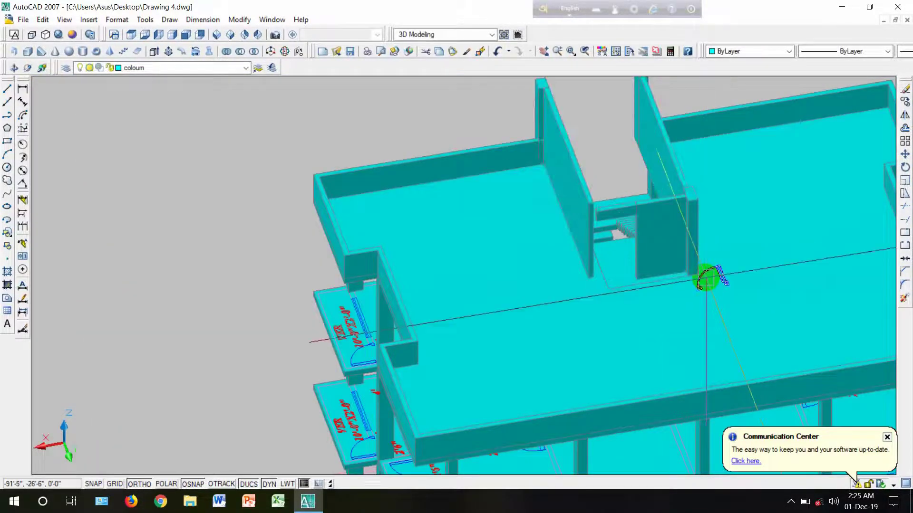
{"action": "scroll", "coordinate": [700, 273], "scroll_direction": "down", "scroll_amount": 6}
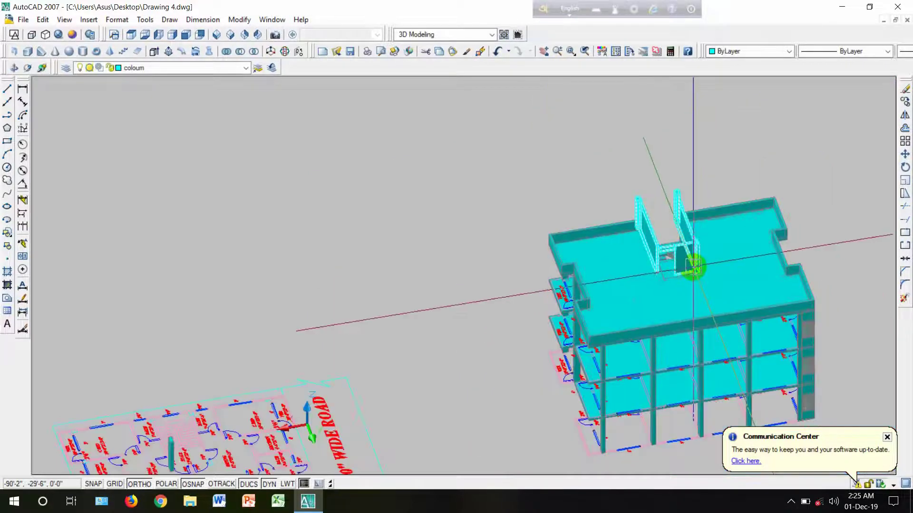
{"action": "scroll", "coordinate": [693, 265], "scroll_direction": "up", "scroll_amount": 5}
{"action": "scroll", "coordinate": [699, 266], "scroll_direction": "down", "scroll_amount": 3}
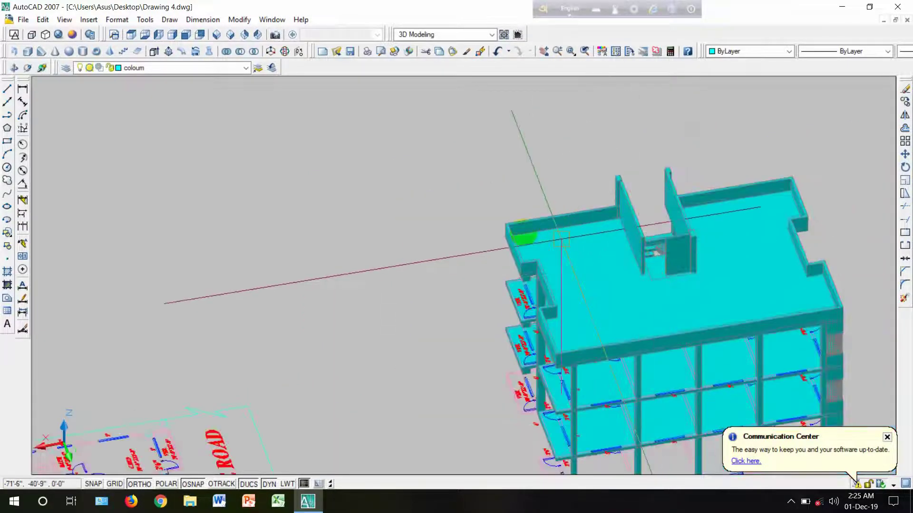
Step: Move the stair room block by its end column's lower corner 1'-3" along the side wall, one column width
{"action": "left_click", "coordinate": [14, 69]}
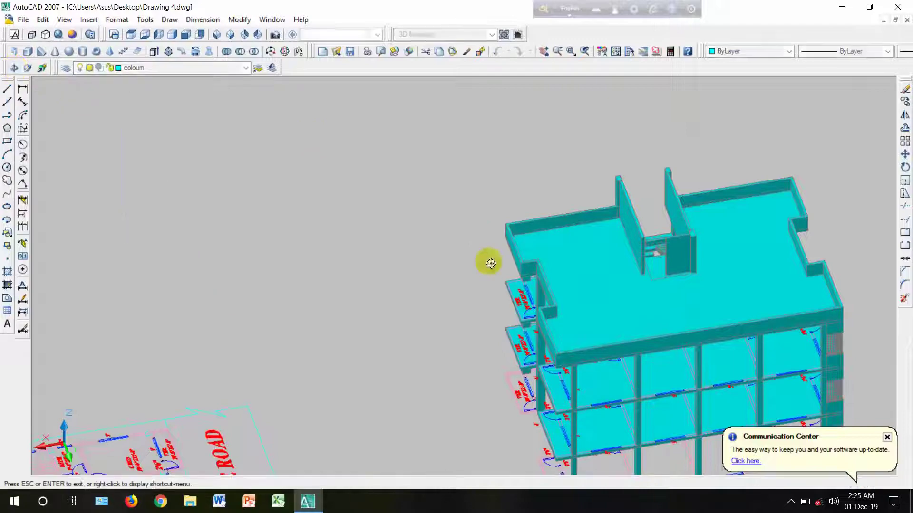
{"action": "left_click_drag", "start_coordinate": [427, 282], "coordinate": [731, 274]}
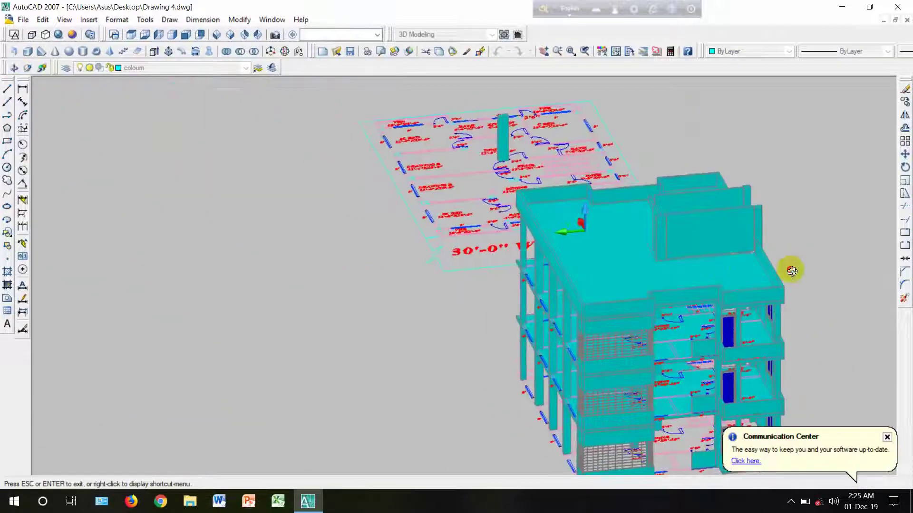
{"action": "left_click_drag", "start_coordinate": [792, 271], "coordinate": [556, 215]}
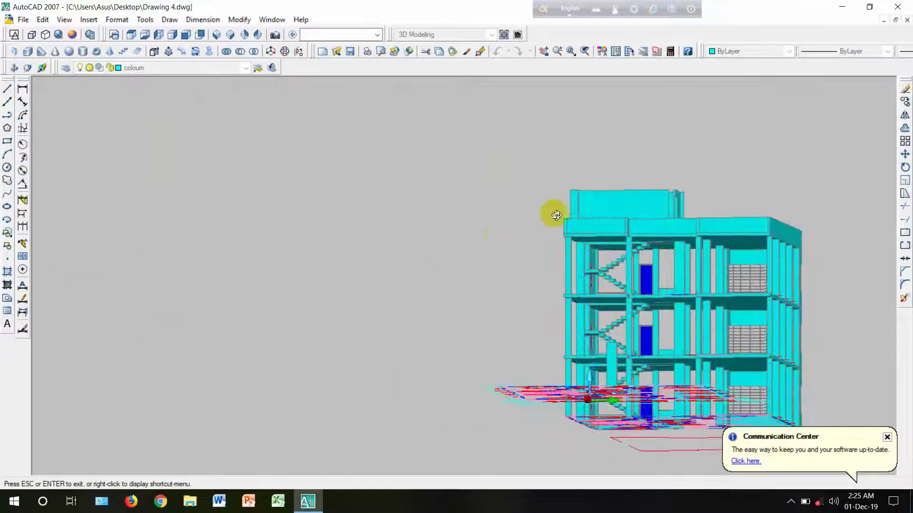
{"action": "left_click_drag", "start_coordinate": [507, 248], "coordinate": [542, 266]}
{"action": "scroll", "coordinate": [610, 247], "scroll_direction": "up", "scroll_amount": 10}
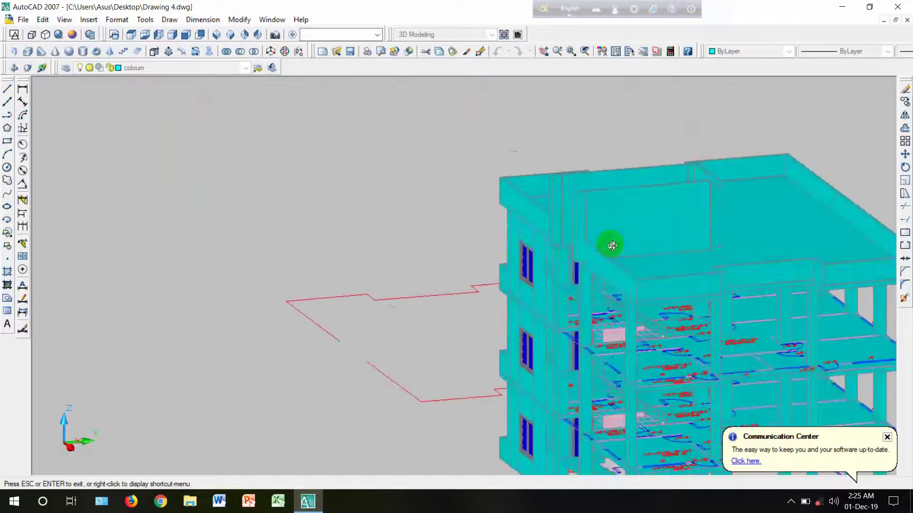
{"action": "key", "text": "Escape"}
{"action": "scroll", "coordinate": [547, 248], "scroll_direction": "up", "scroll_amount": 2}
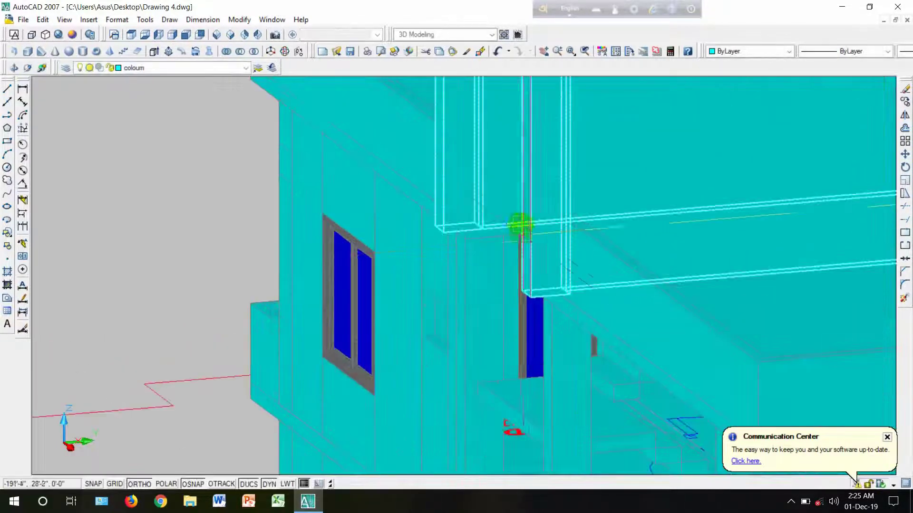
{"action": "left_click", "coordinate": [905, 153]}
{"action": "scroll", "coordinate": [487, 298], "scroll_direction": "up", "scroll_amount": 6}
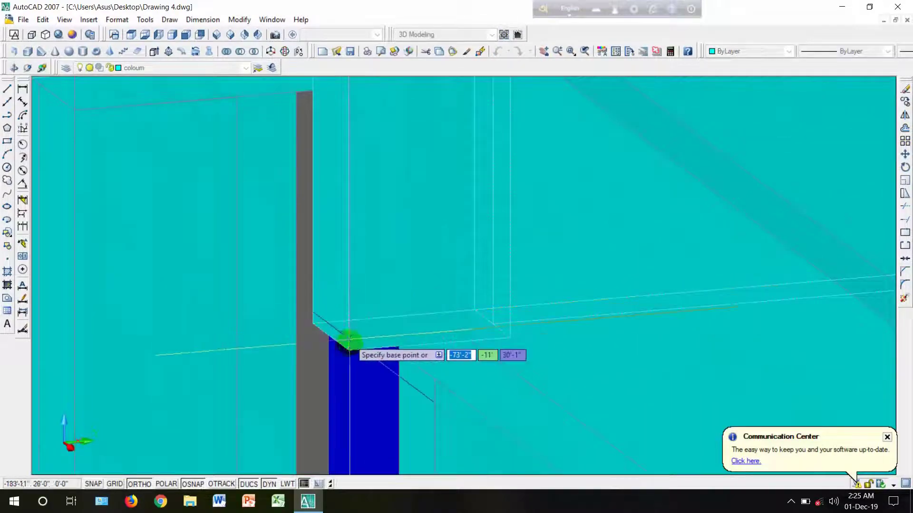
{"action": "left_click", "coordinate": [348, 347]}
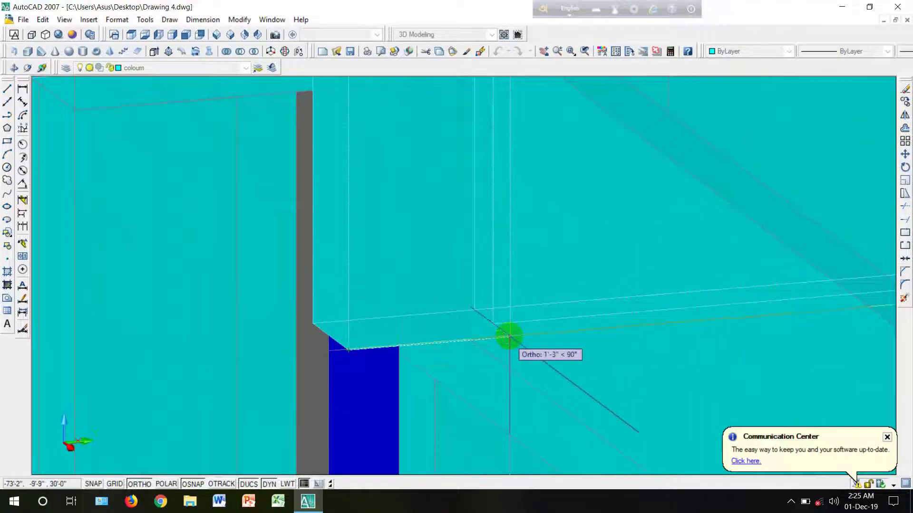
{"action": "left_click", "coordinate": [525, 315]}
{"action": "scroll", "coordinate": [518, 323], "scroll_direction": "down", "scroll_amount": 3}
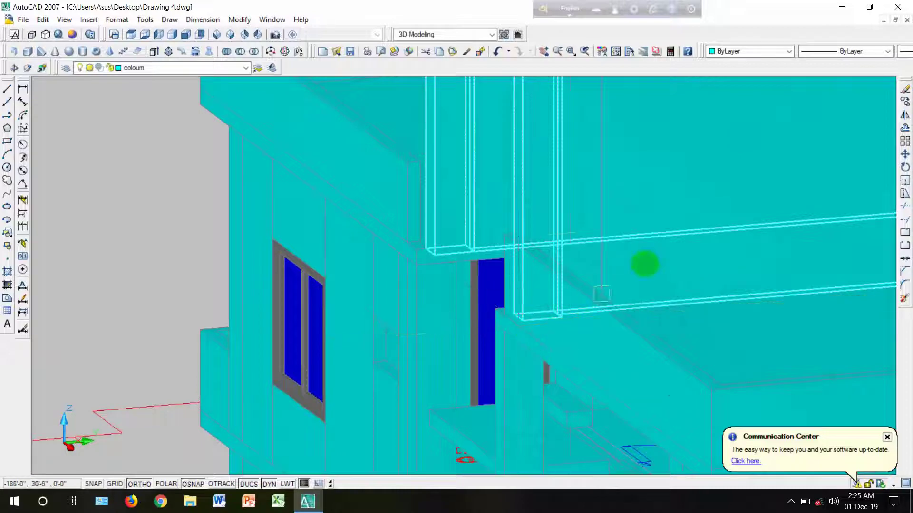
Step: Delete the top-storey column standing beside the stairwell below the roof edge
{"action": "scroll", "coordinate": [613, 185], "scroll_direction": "down", "scroll_amount": 4}
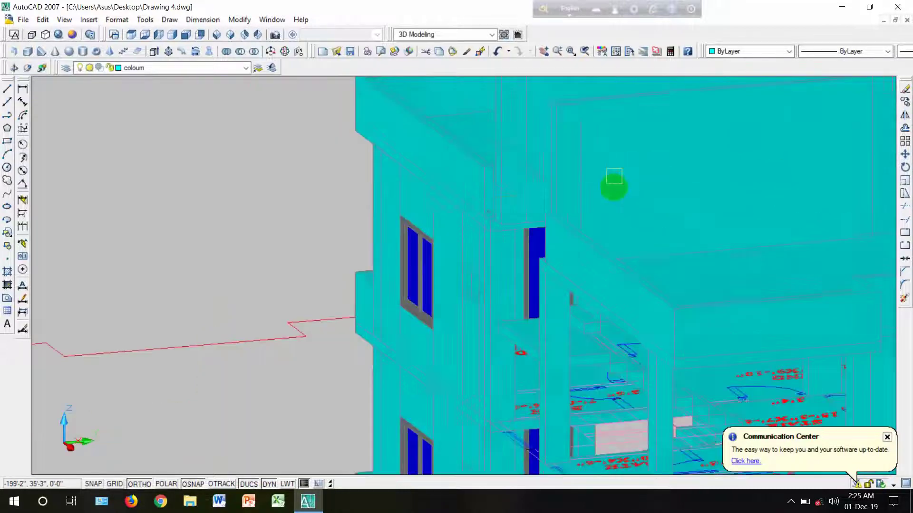
{"action": "left_click", "coordinate": [574, 288]}
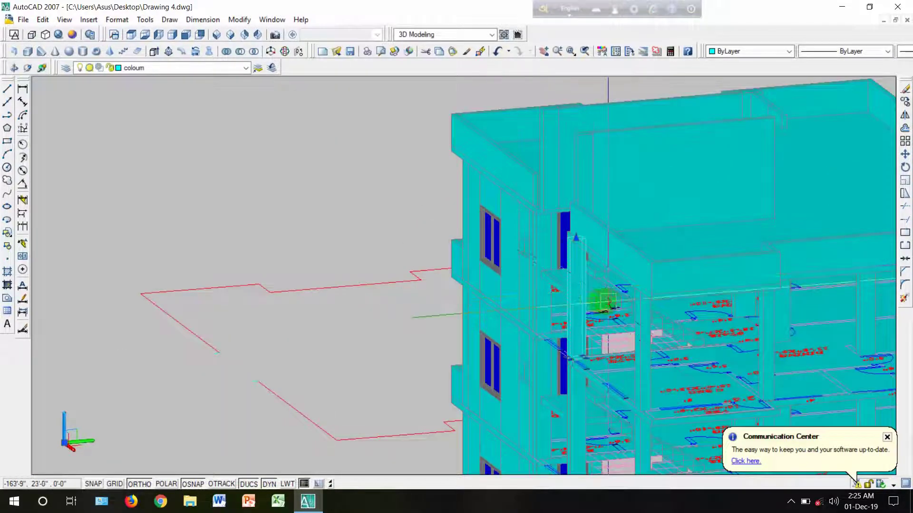
{"action": "key", "text": "Delete"}
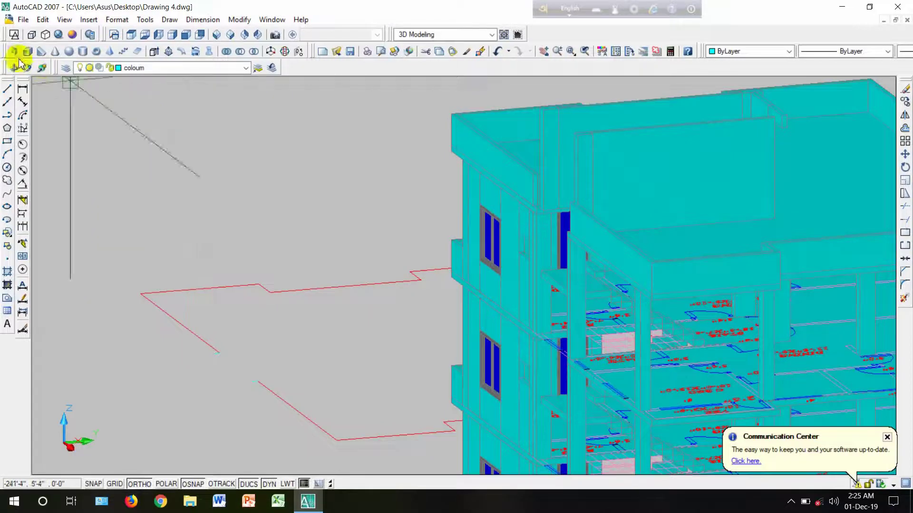
Step: Move the stair room block by its end column's base corner to the adjacent lower corner of the roof parapet, aligning it with the columns below
{"action": "left_click", "coordinate": [17, 68]}
{"action": "left_click_drag", "start_coordinate": [224, 185], "coordinate": [362, 228]}
{"action": "scroll", "coordinate": [643, 257], "scroll_direction": "up", "scroll_amount": 2}
{"action": "scroll", "coordinate": [731, 292], "scroll_direction": "up", "scroll_amount": 3}
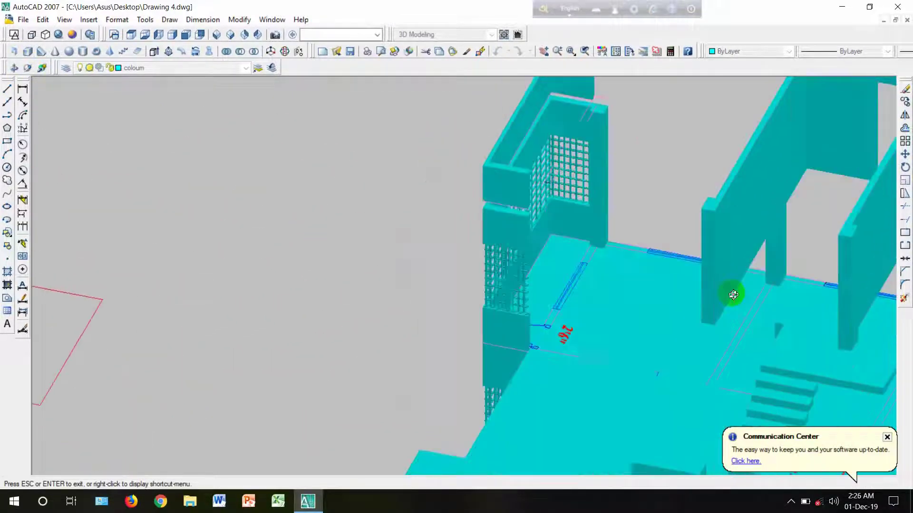
{"action": "key", "text": "Escape"}
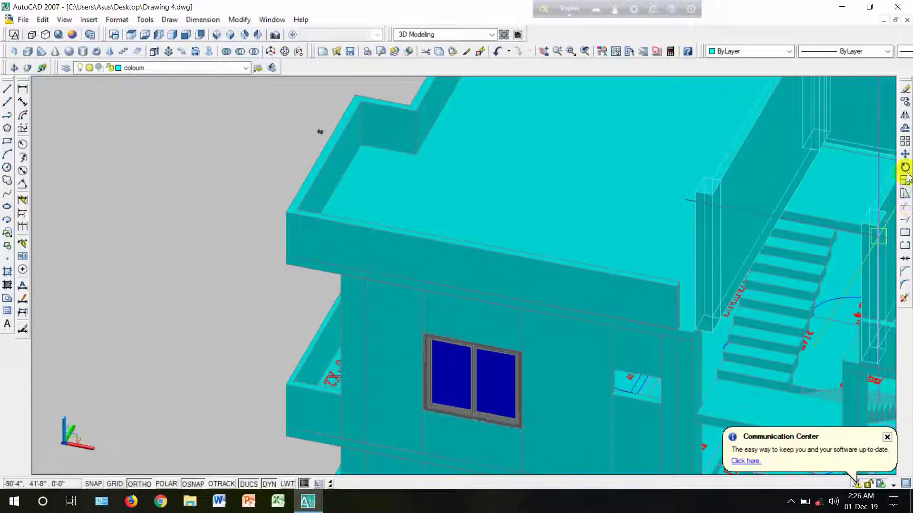
{"action": "left_click", "coordinate": [905, 159]}
{"action": "scroll", "coordinate": [497, 298], "scroll_direction": "up", "scroll_amount": 6}
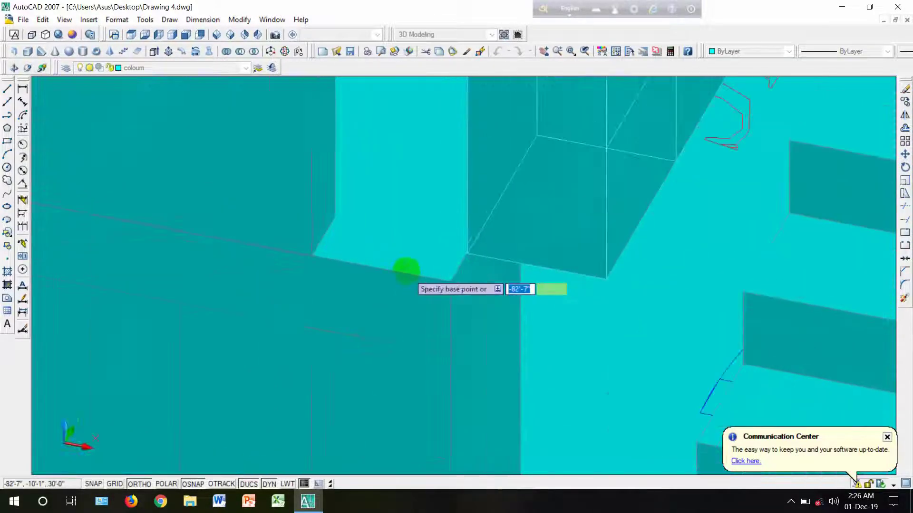
{"action": "left_click", "coordinate": [485, 245]}
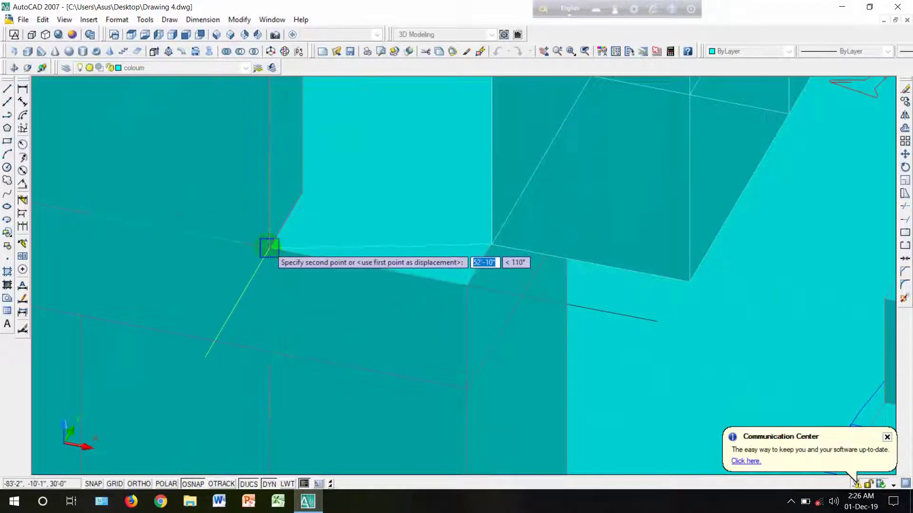
{"action": "left_click", "coordinate": [269, 248]}
{"action": "scroll", "coordinate": [357, 284], "scroll_direction": "down", "scroll_amount": 6}
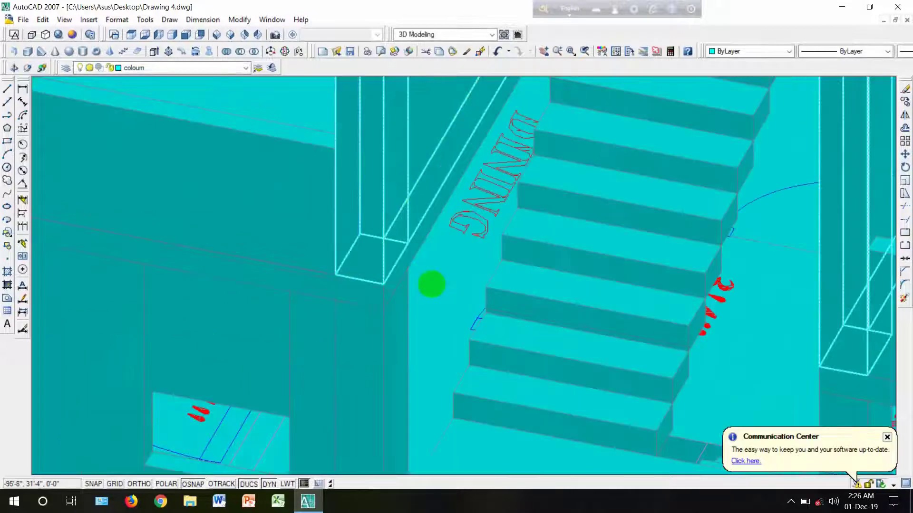
{"action": "scroll", "coordinate": [509, 271], "scroll_direction": "down", "scroll_amount": 8}
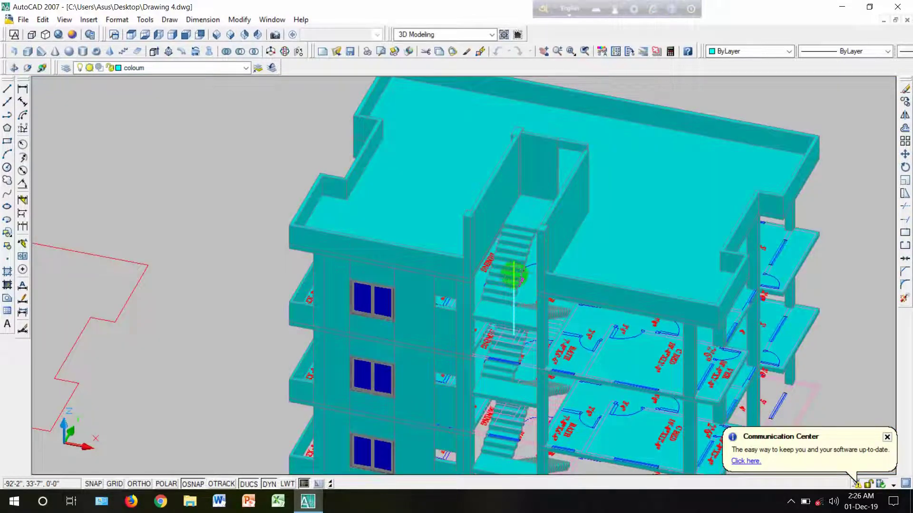
{"action": "scroll", "coordinate": [509, 347], "scroll_direction": "down", "scroll_amount": 6}
{"action": "scroll", "coordinate": [543, 336], "scroll_direction": "up", "scroll_amount": 5}
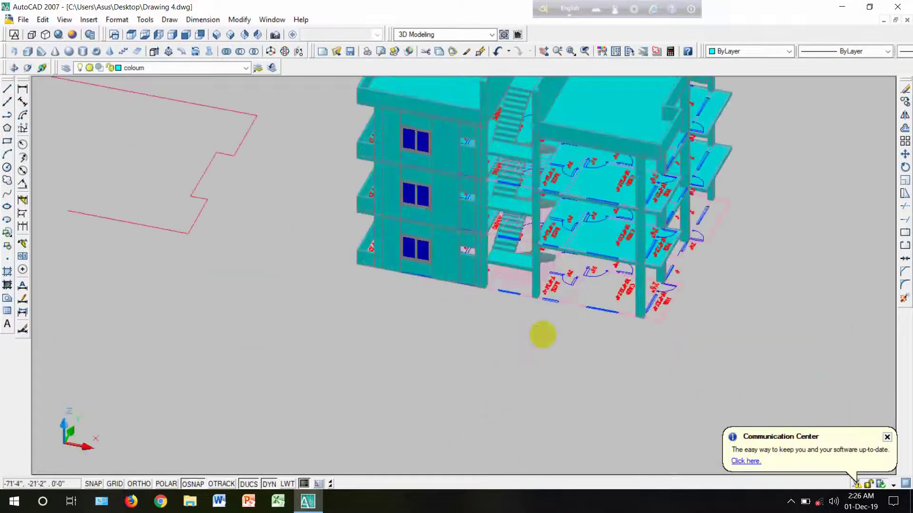
{"action": "scroll", "coordinate": [542, 314], "scroll_direction": "down", "scroll_amount": 3}
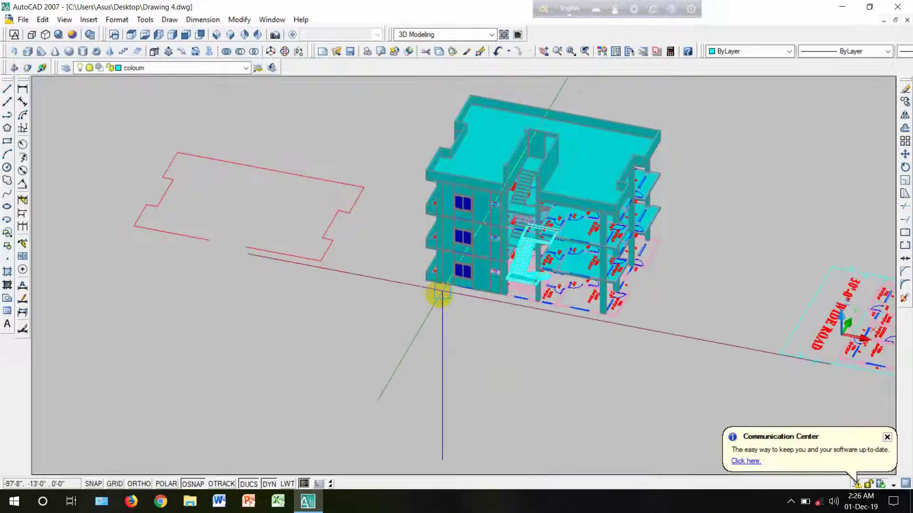
{"action": "scroll", "coordinate": [485, 288], "scroll_direction": "up", "scroll_amount": 5}
{"action": "middle_click_drag", "start_coordinate": [485, 288], "coordinate": [345, 427]}
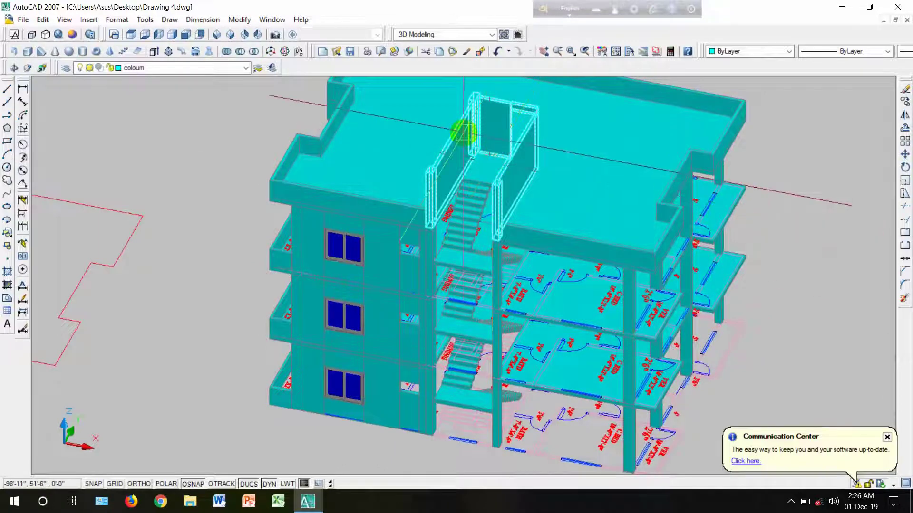
Step: Orbit around the building and inspect how the stair room block sits on the roof over the stairwell and columns
{"action": "scroll", "coordinate": [471, 190], "scroll_direction": "down", "scroll_amount": 2}
{"action": "scroll", "coordinate": [492, 138], "scroll_direction": "down", "scroll_amount": 2}
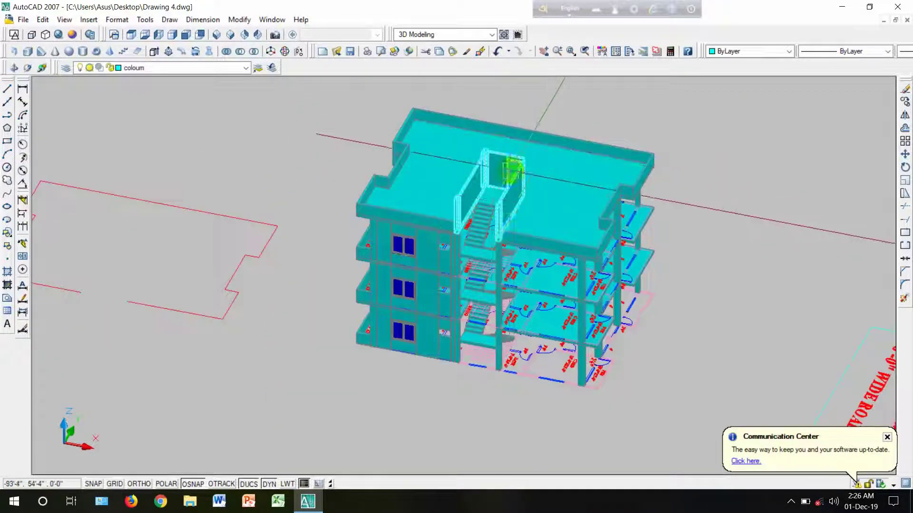
{"action": "scroll", "coordinate": [504, 307], "scroll_direction": "up", "scroll_amount": 3}
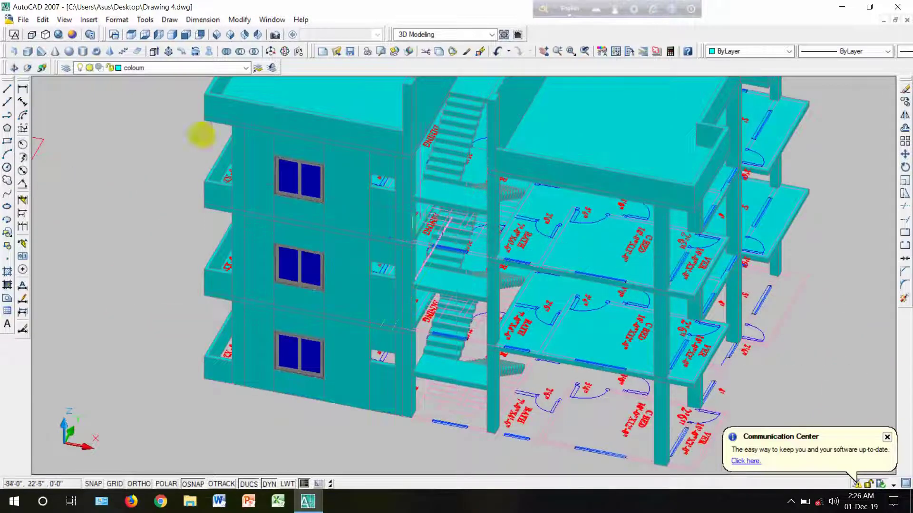
{"action": "left_click", "coordinate": [20, 69]}
{"action": "mouse_move", "coordinate": [254, 224]}
{"action": "left_mouse_down"}
{"action": "mouse_move", "coordinate": [159, 220]}
{"action": "mouse_move", "coordinate": [271, 219]}
{"action": "left_mouse_up"}
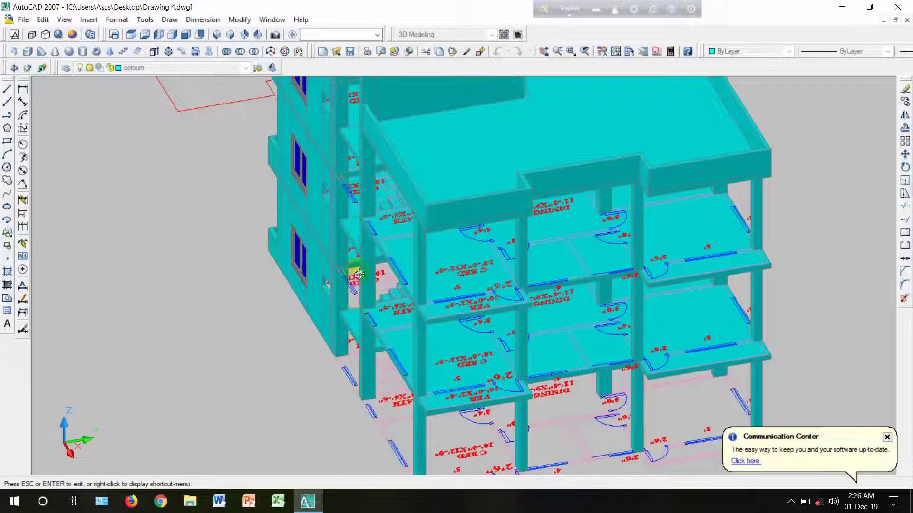
{"action": "left_click_drag", "start_coordinate": [371, 304], "coordinate": [494, 332]}
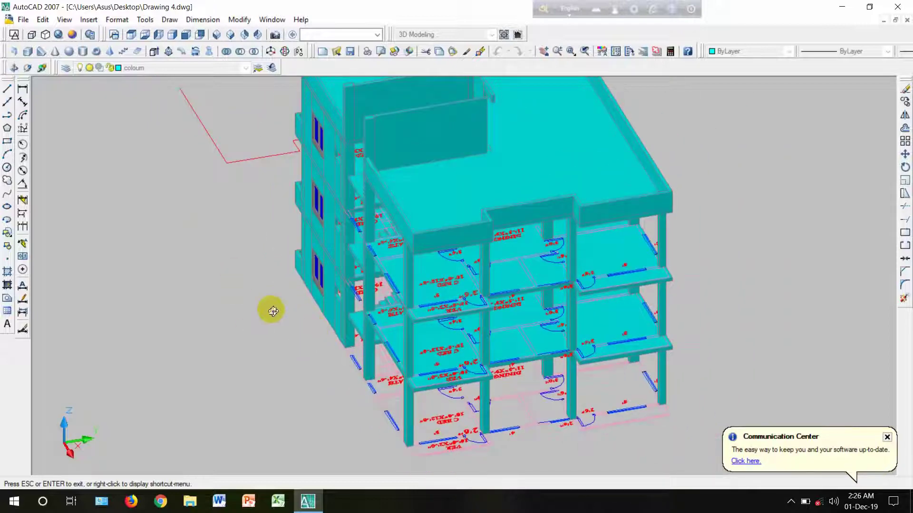
{"action": "left_click_drag", "start_coordinate": [349, 314], "coordinate": [382, 318]}
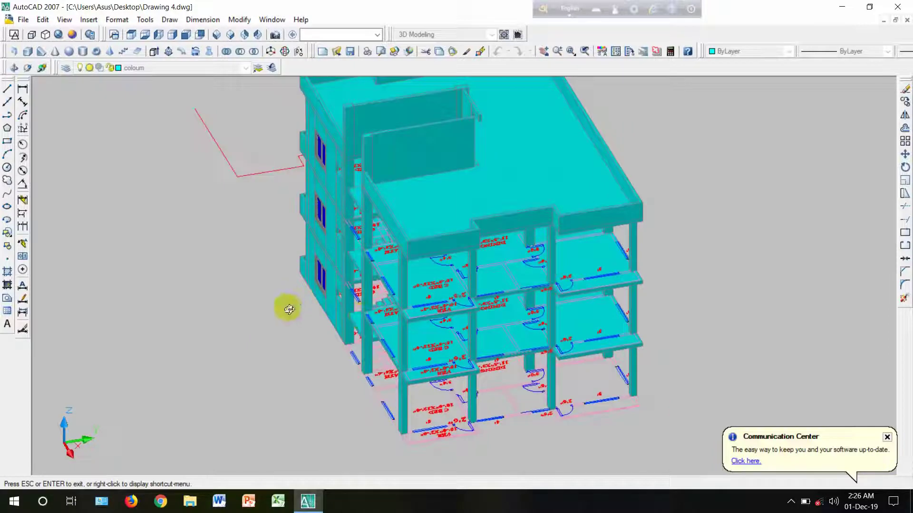
{"action": "left_click_drag", "start_coordinate": [289, 310], "coordinate": [422, 320]}
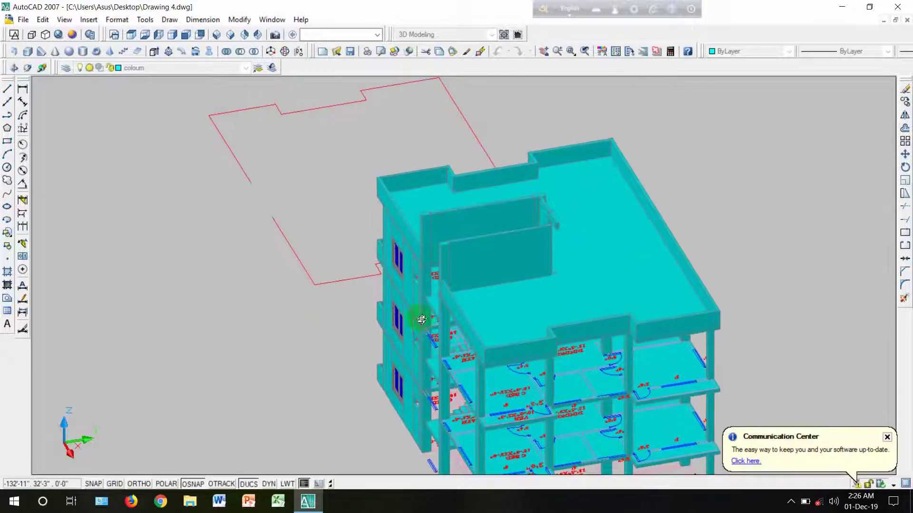
{"action": "left_click_drag", "start_coordinate": [477, 236], "coordinate": [568, 230]}
{"action": "scroll", "coordinate": [578, 229], "scroll_direction": "up", "scroll_amount": 3}
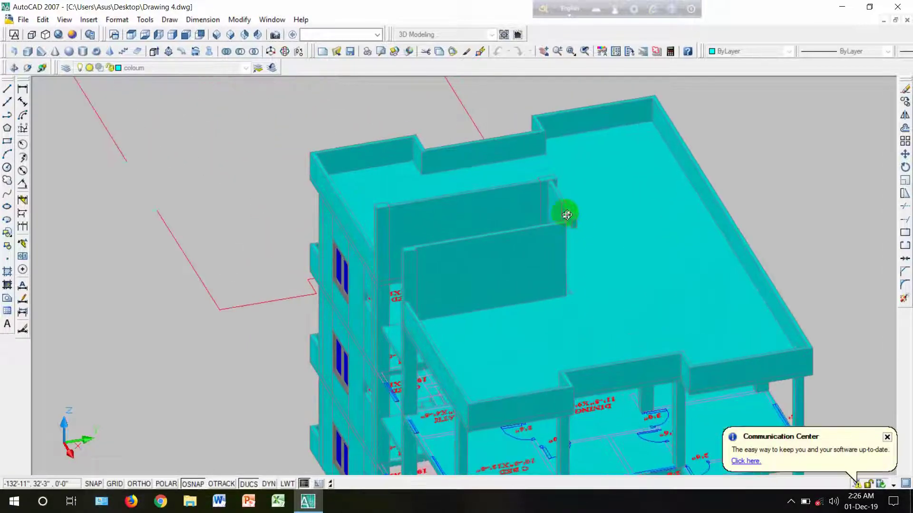
{"action": "key", "text": "Escape"}
{"action": "scroll", "coordinate": [433, 242], "scroll_direction": "down", "scroll_amount": 6}
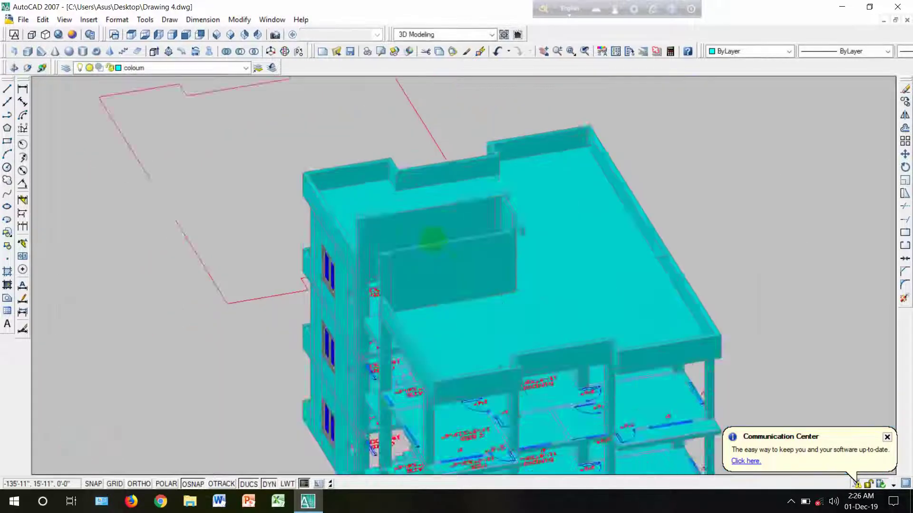
{"action": "scroll", "coordinate": [438, 250], "scroll_direction": "up", "scroll_amount": 3}
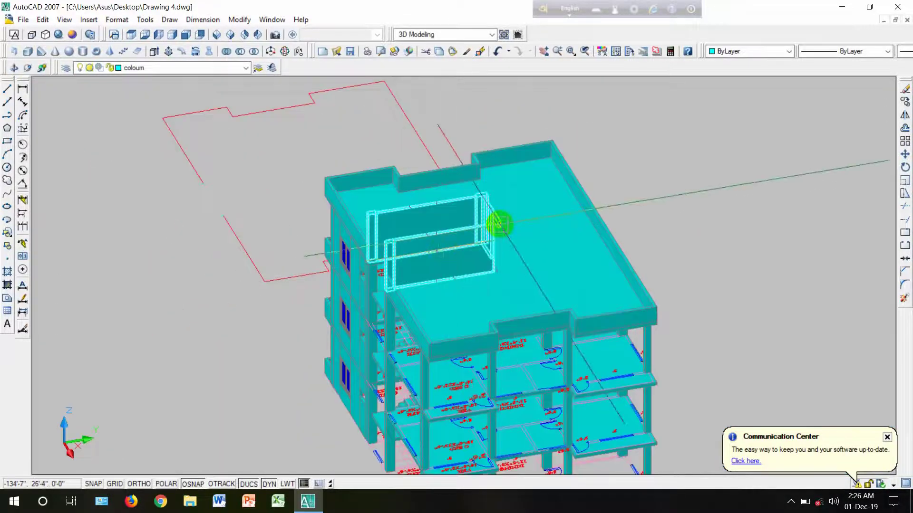
{"action": "scroll", "coordinate": [521, 238], "scroll_direction": "down", "scroll_amount": 3}
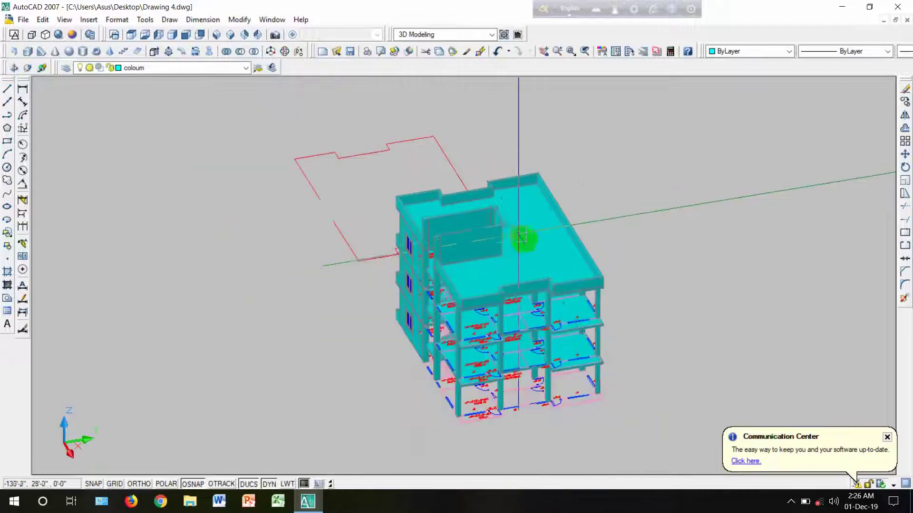
{"action": "scroll", "coordinate": [521, 238], "scroll_direction": "up", "scroll_amount": 4}
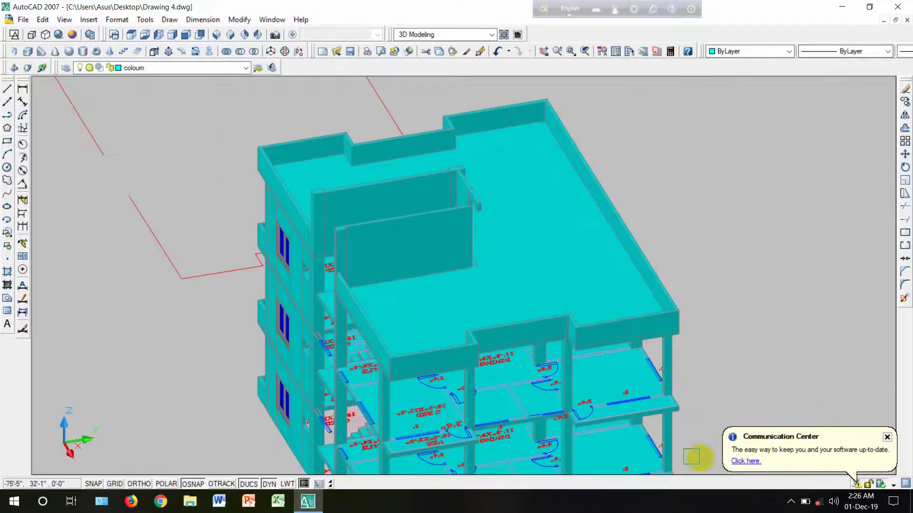